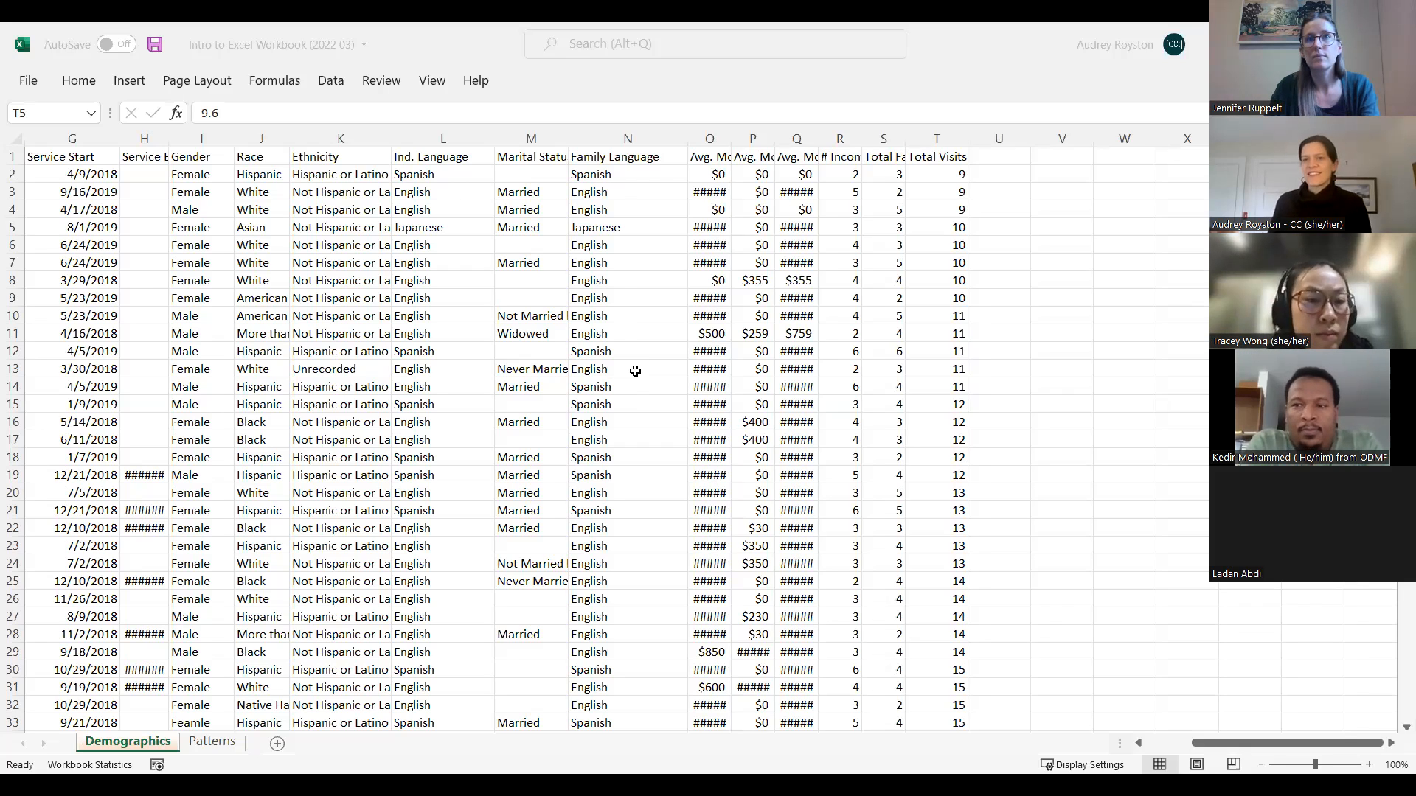
Step: Bring the first columns of the Demographics sheet into view at 120% zoom and select cell G12
scroll(635, 371, "left", 3)
scroll(635, 371, "up", 2, "ctrl")
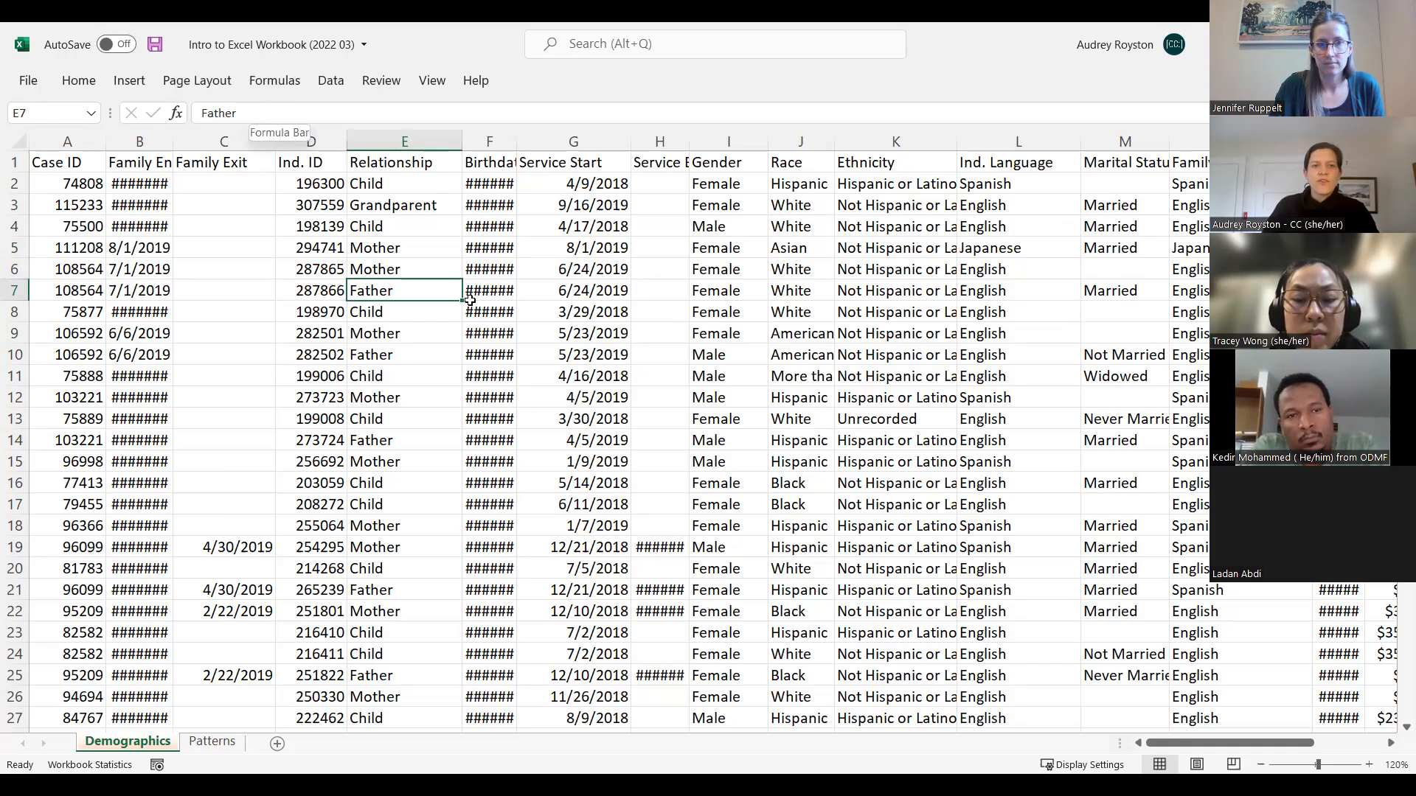
left_click(559, 392)
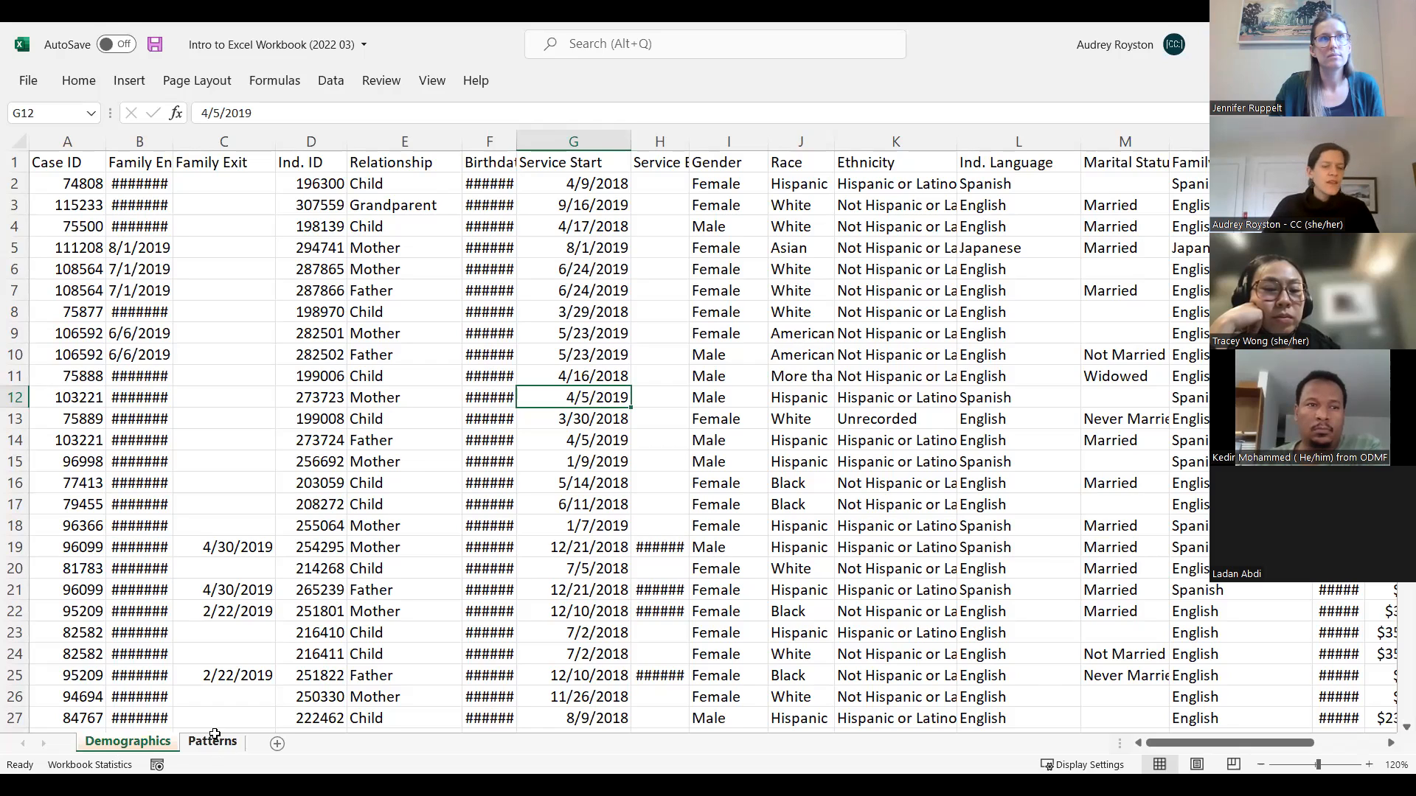
Step: Add a new worksheet after Demographics and rename it Home Visits
left_click(278, 744)
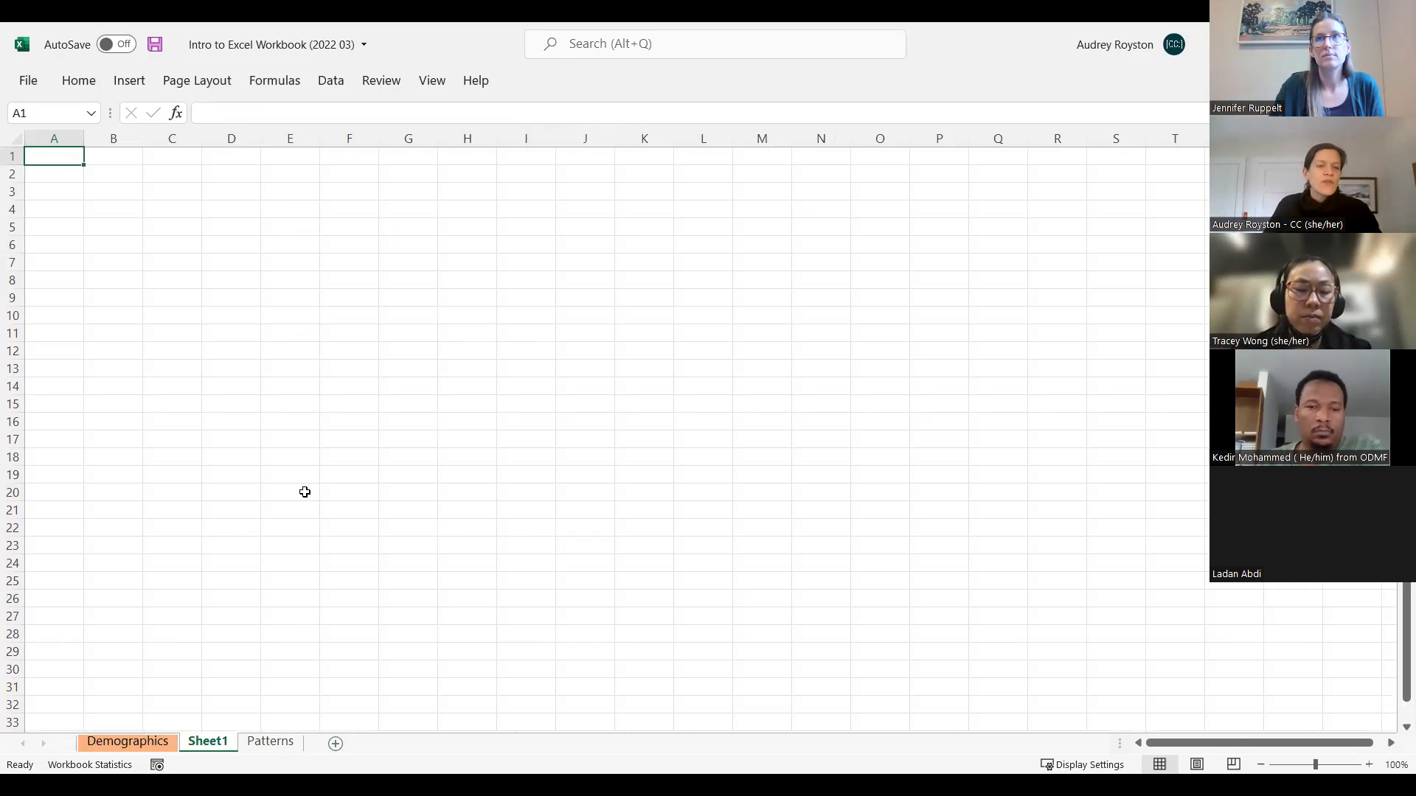
right_click(213, 747)
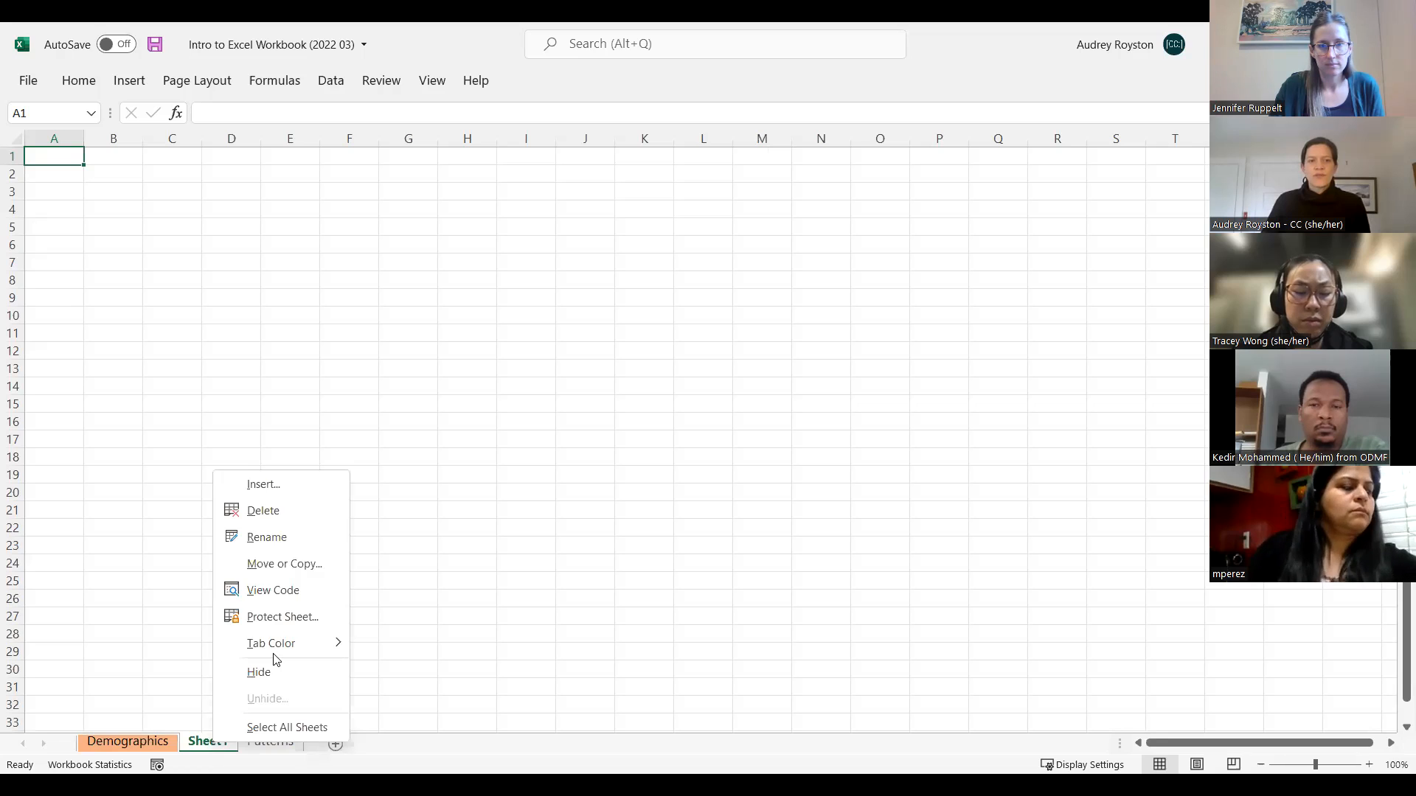
left_click(281, 533)
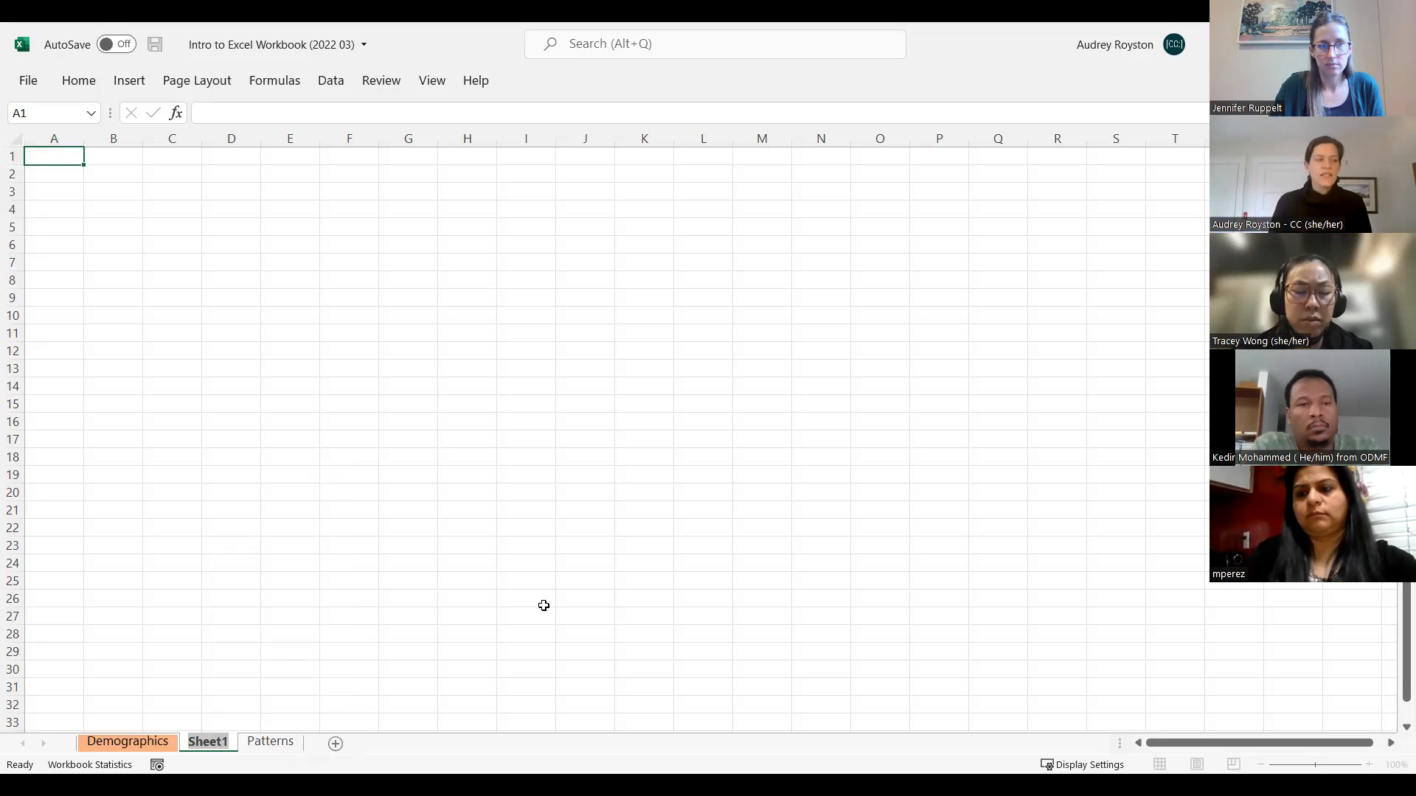
type("Home Visits")
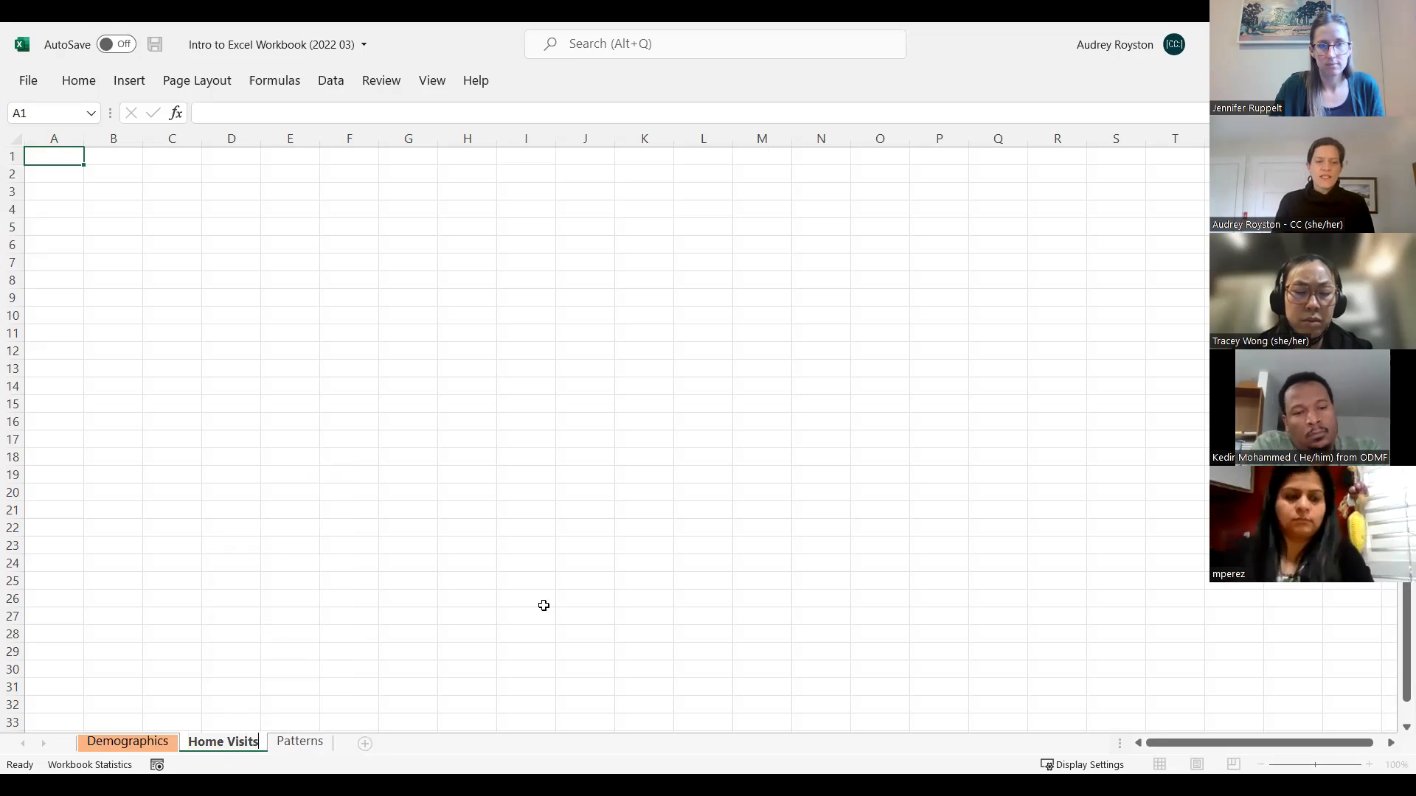
key("Return")
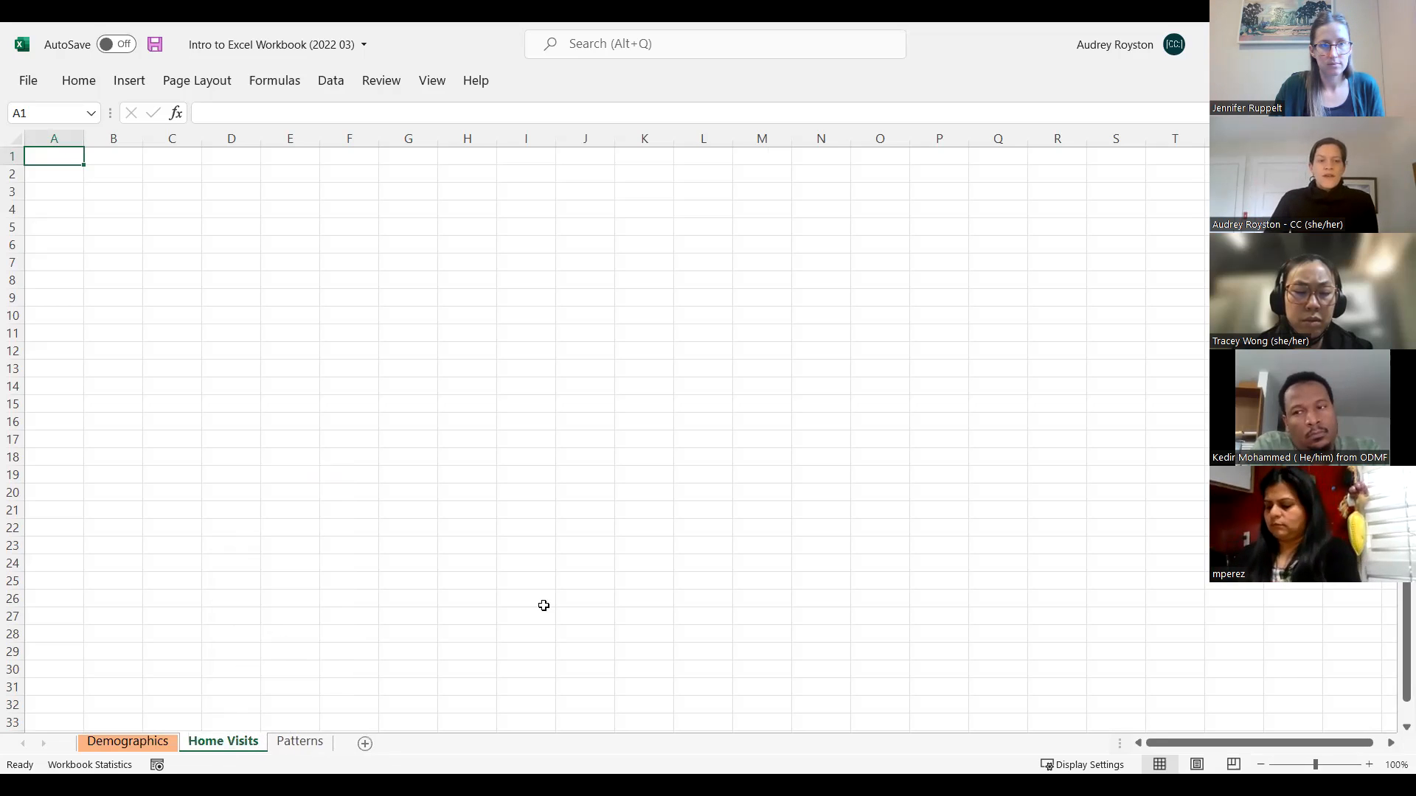
Step: Color the Home Visits sheet tab Gold, Accent 4
right_click(227, 744)
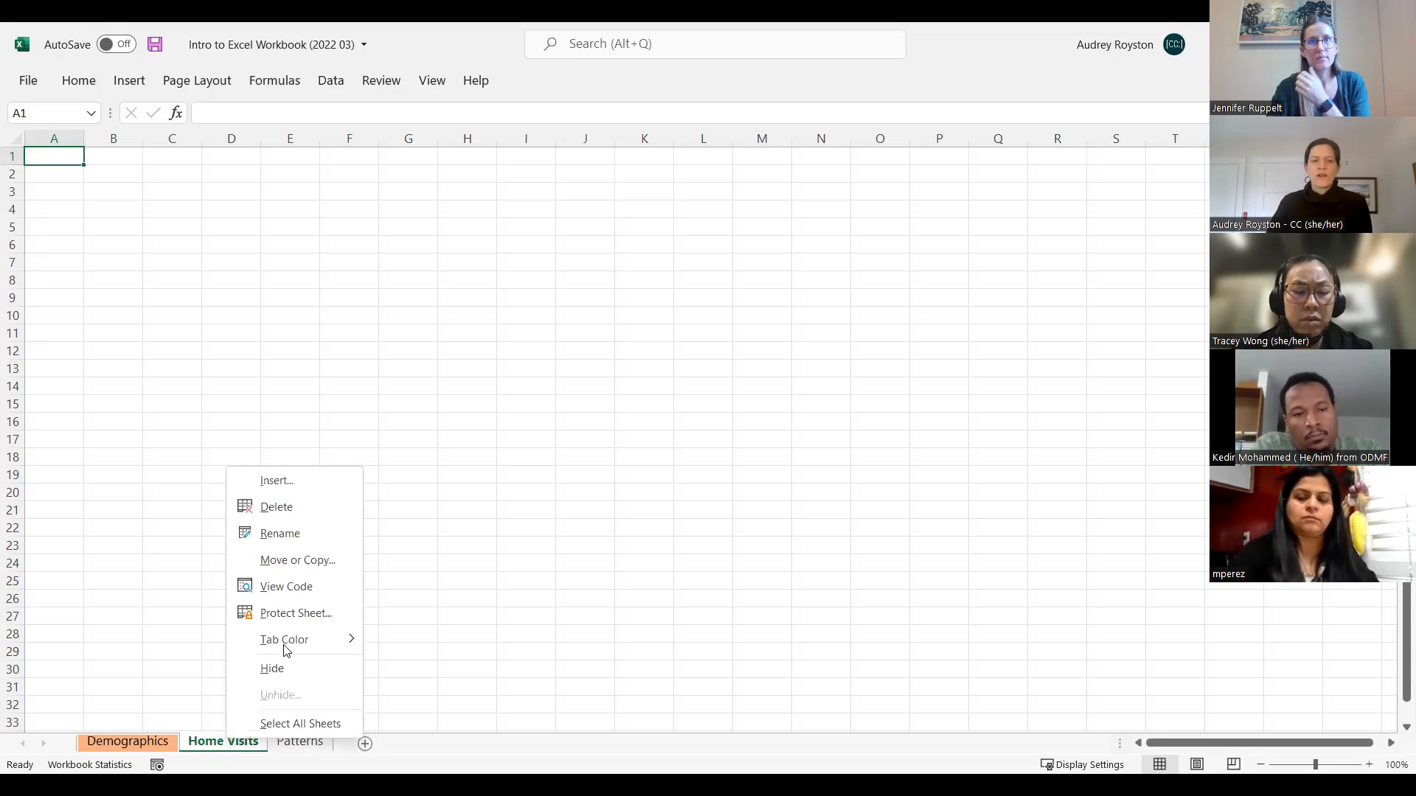
mouse_move(308, 644)
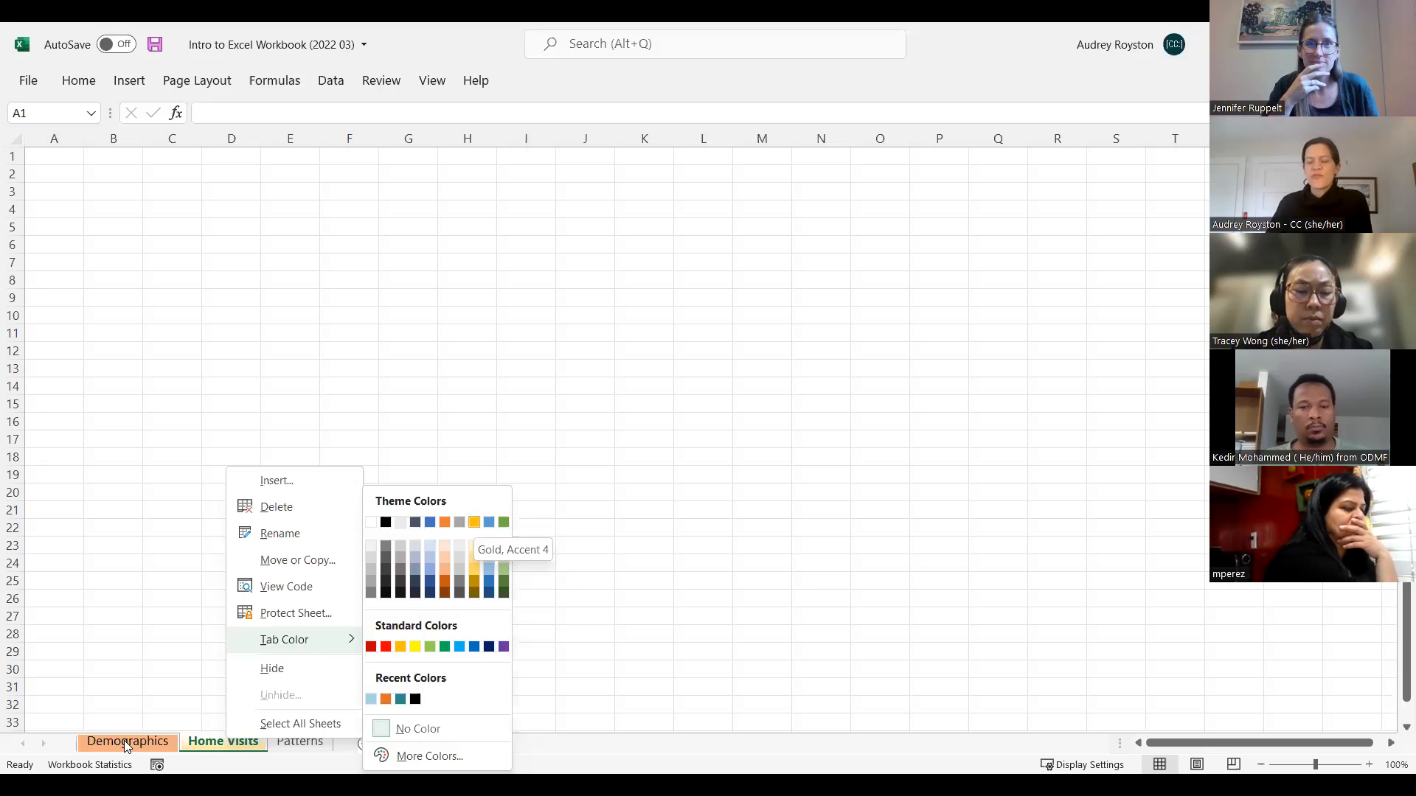
left_click(475, 522)
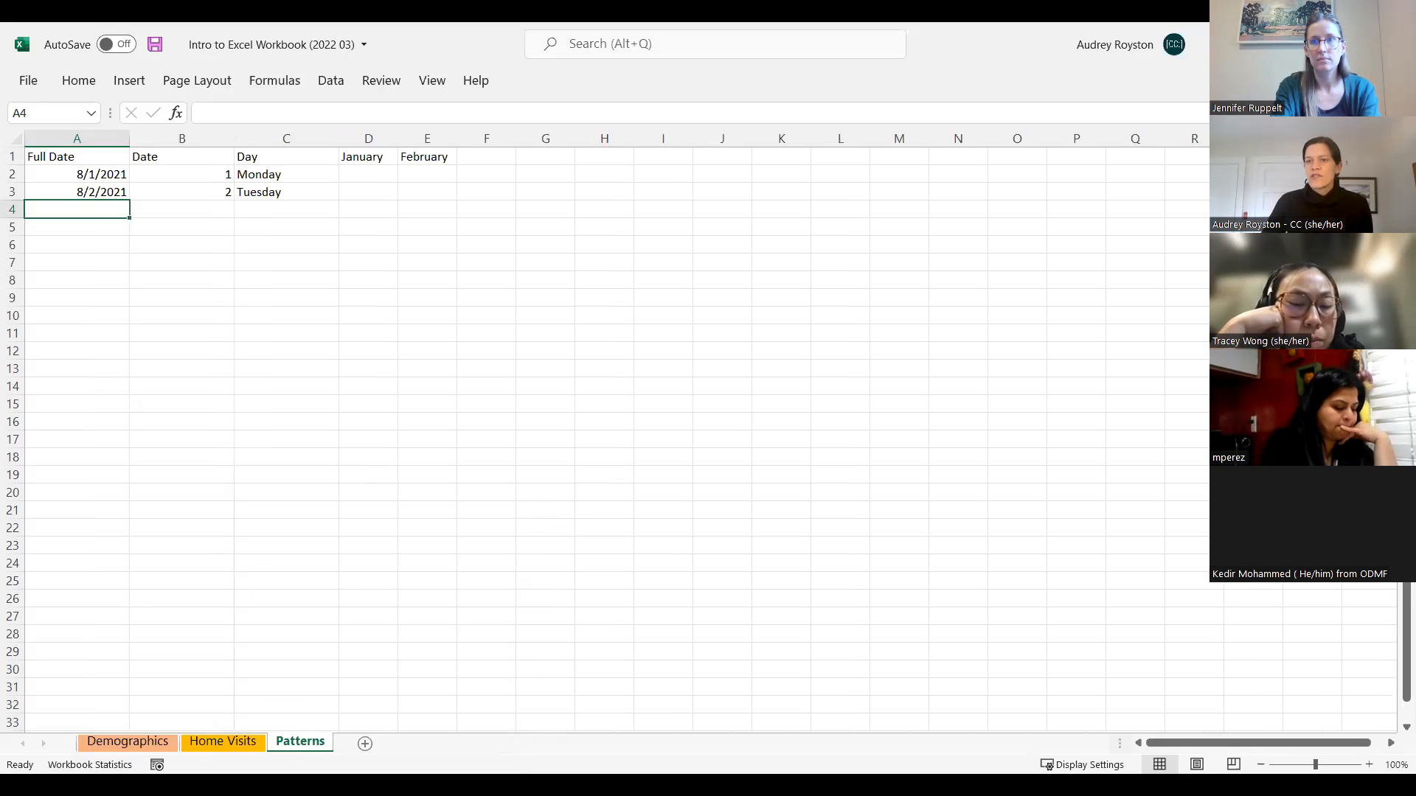
Step: Switch to the Demographics sheet and look through its client records
left_click(128, 742)
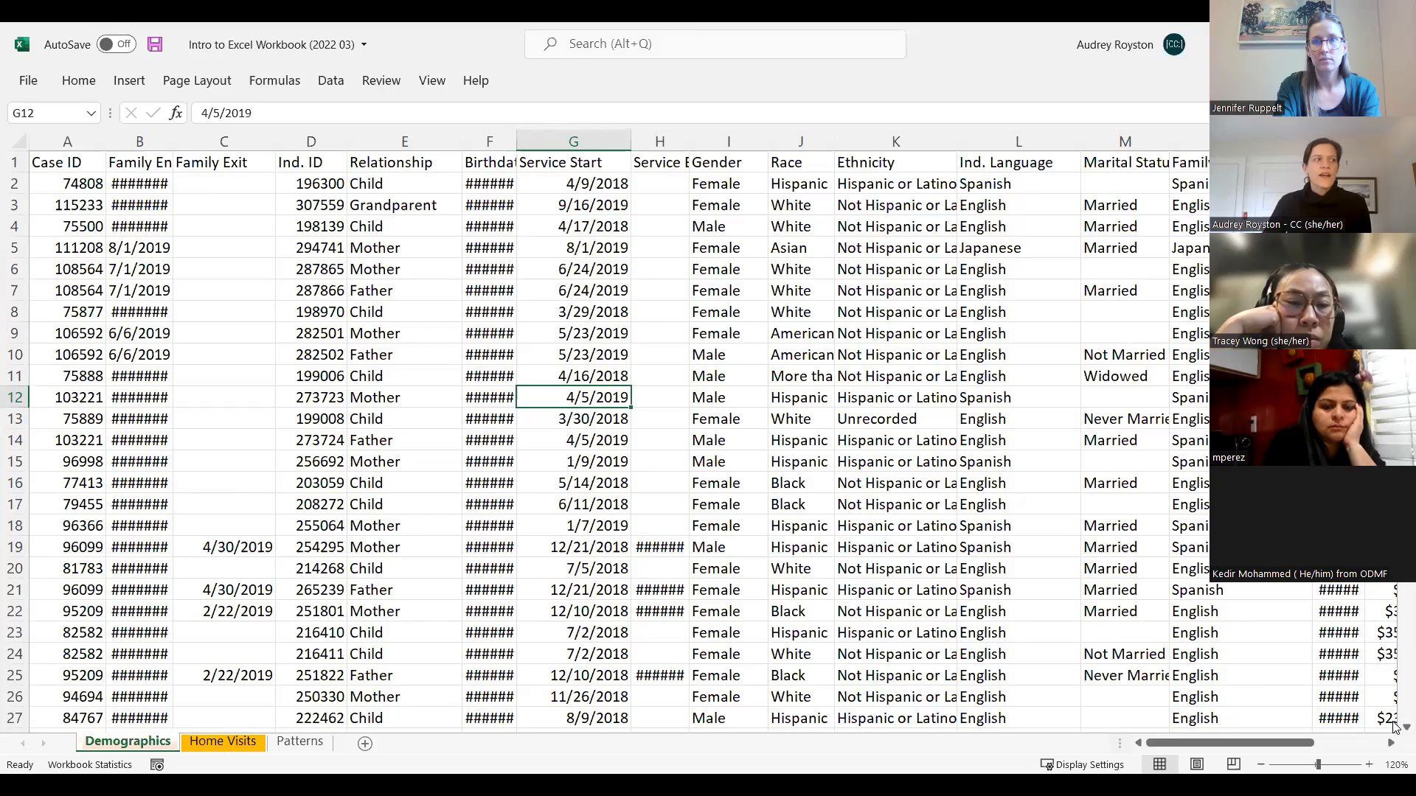
scroll(1394, 726, "down", 3)
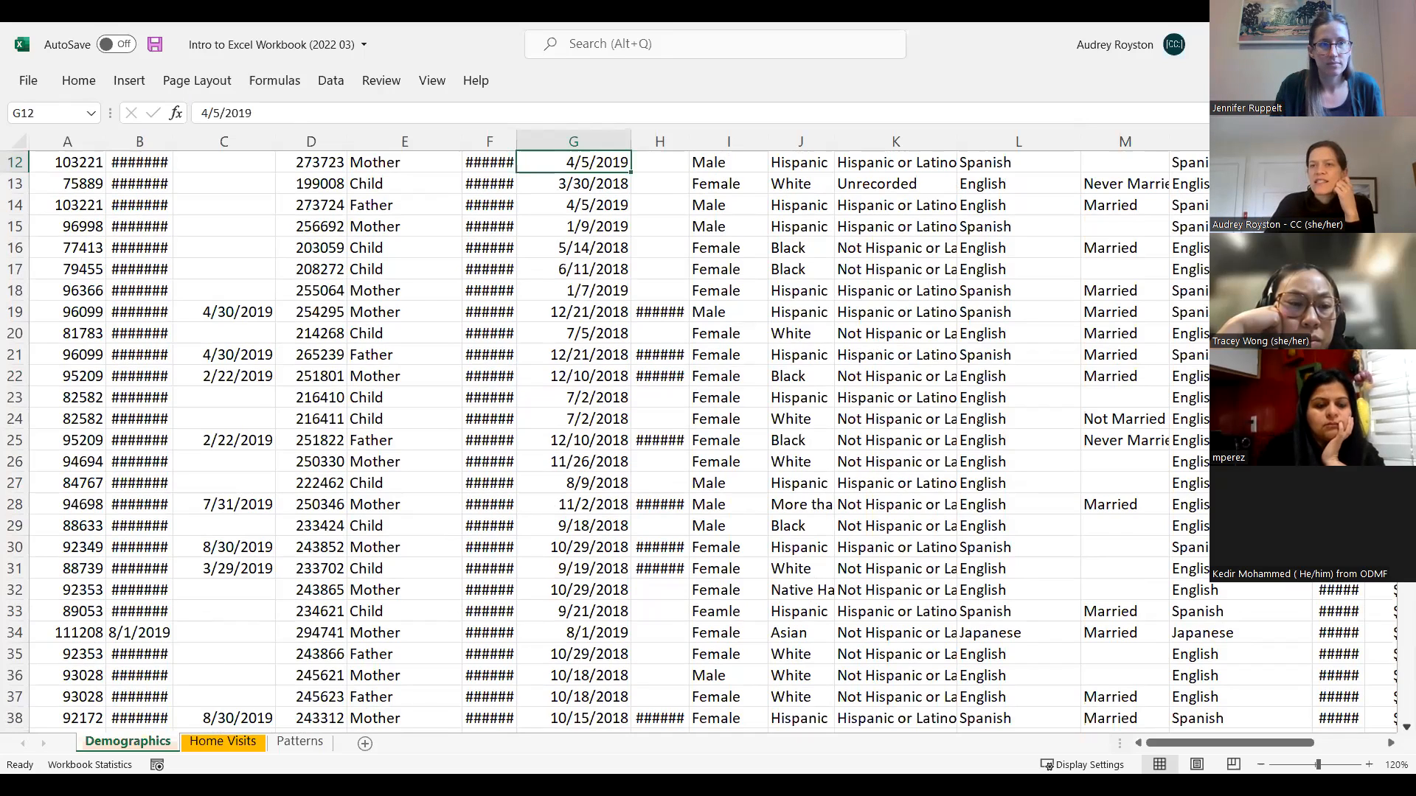
scroll(619, 442, "up", 4)
Step: Review the formatting, insertion, page layout, formula, data, review, view, help and file commands available for the workbook
left_click(79, 80)
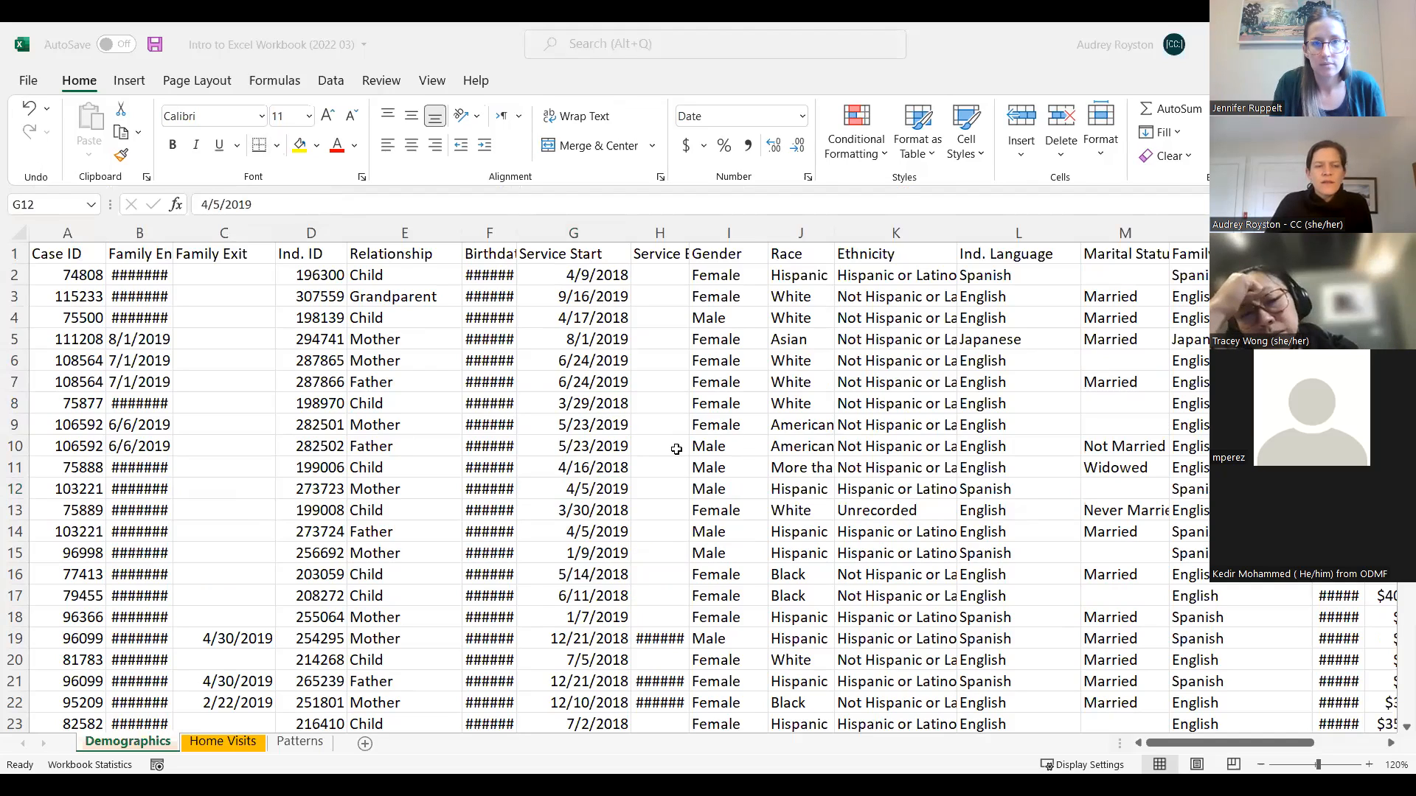
left_click(466, 404)
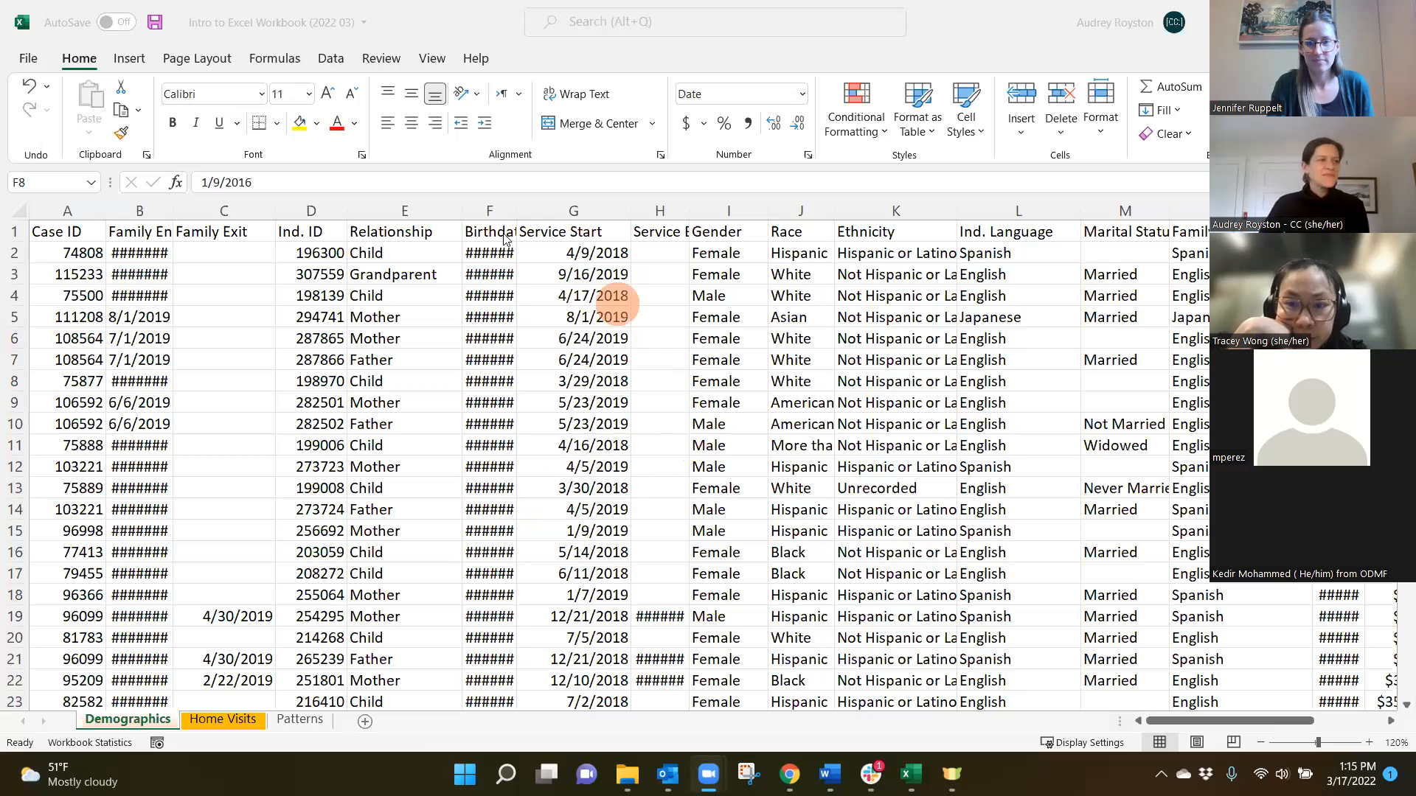
left_click(80, 57)
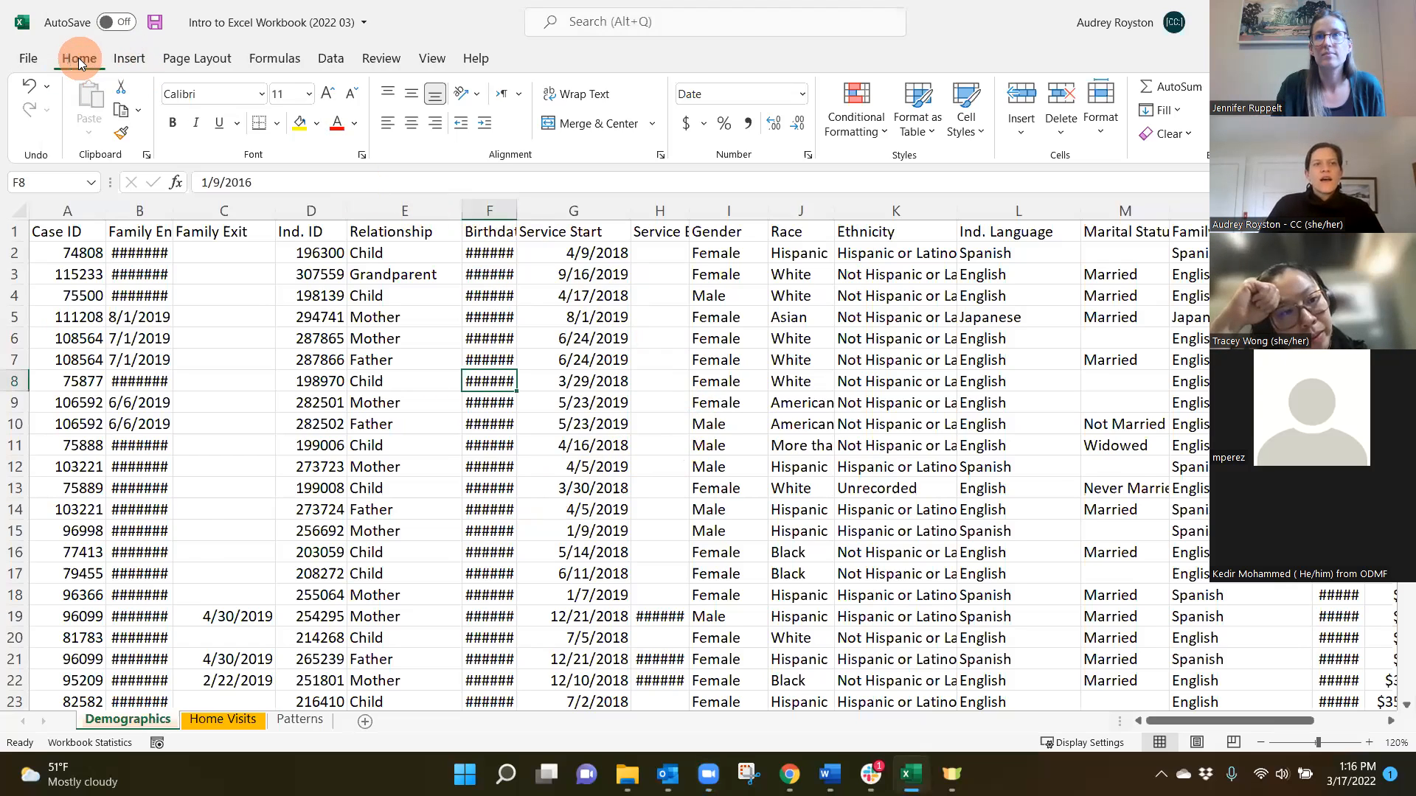
left_click(131, 60)
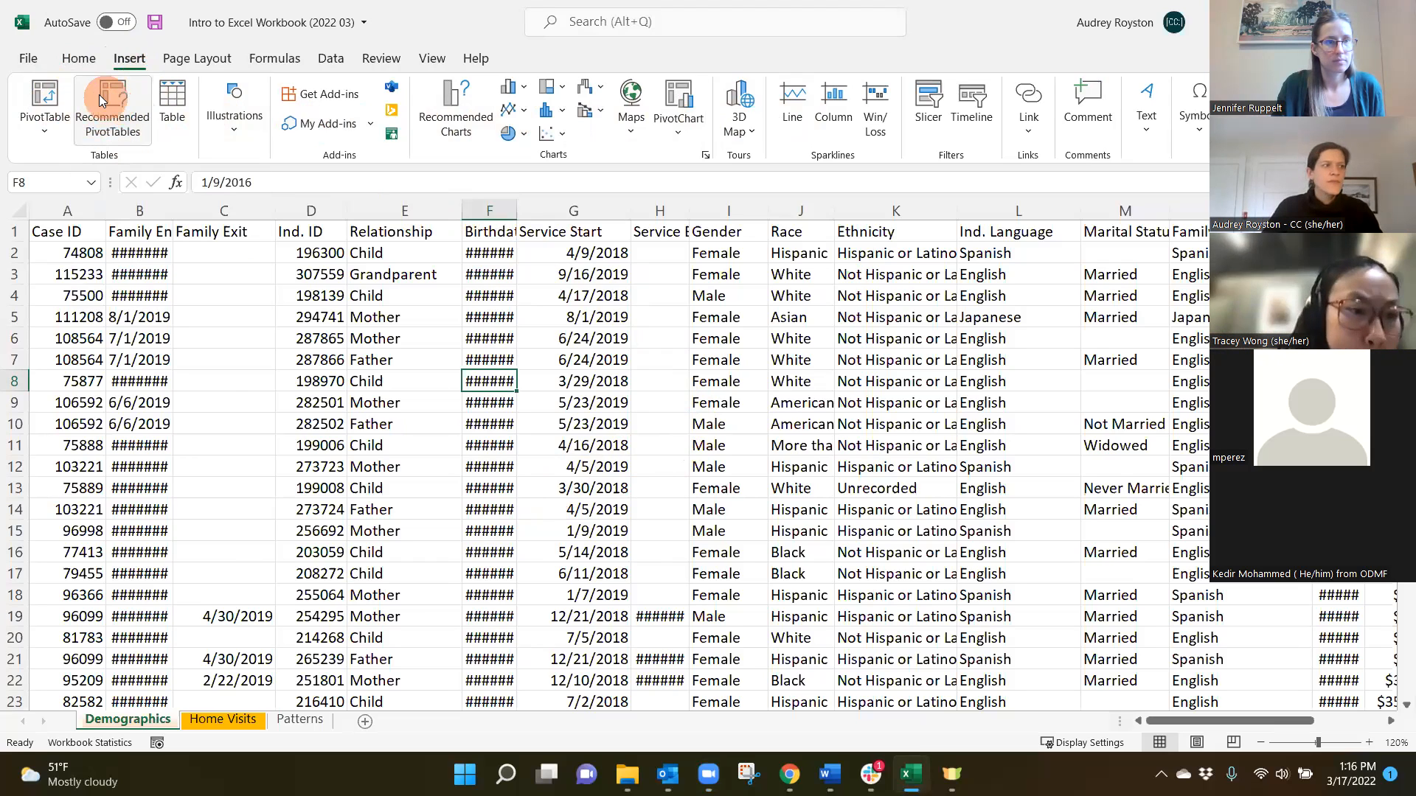
left_click(209, 59)
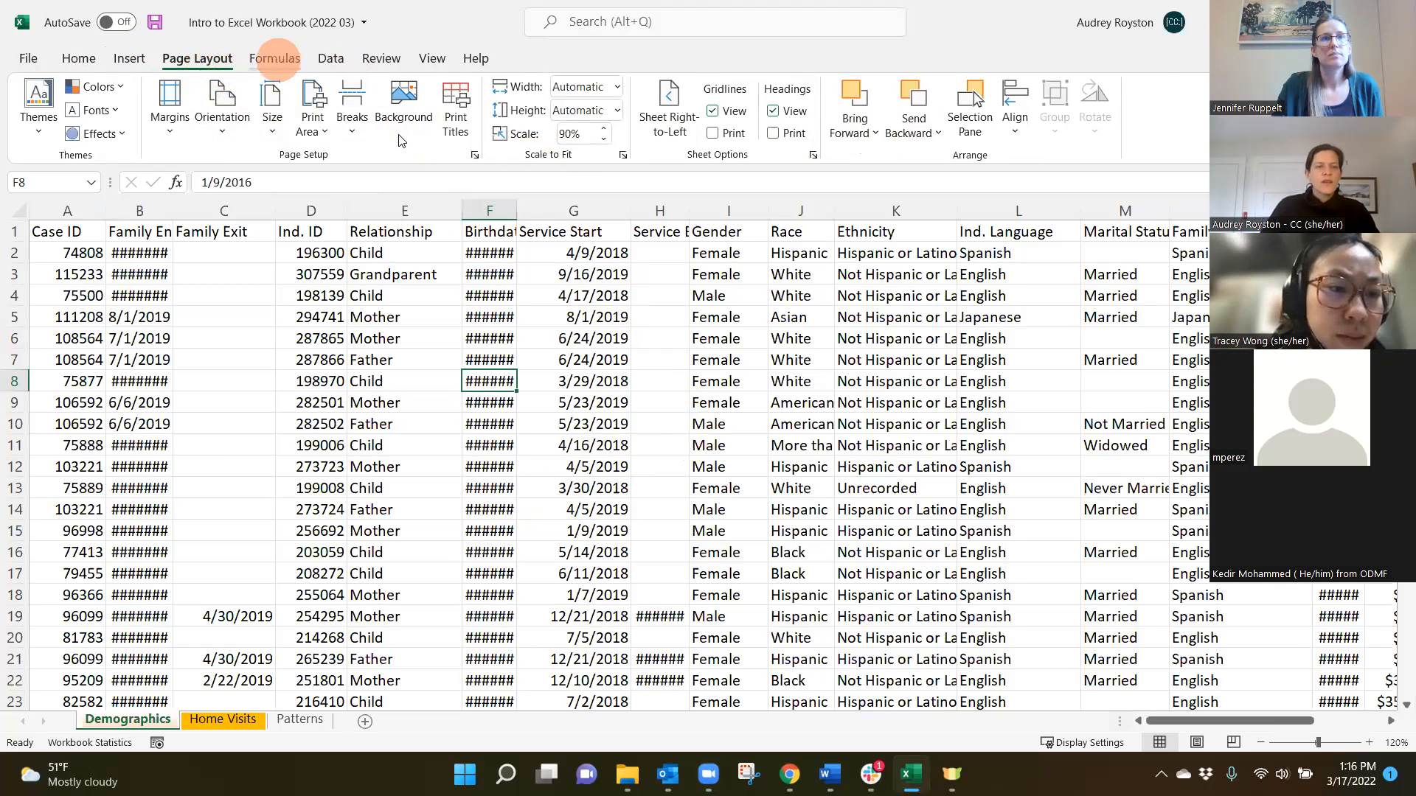
left_click(277, 62)
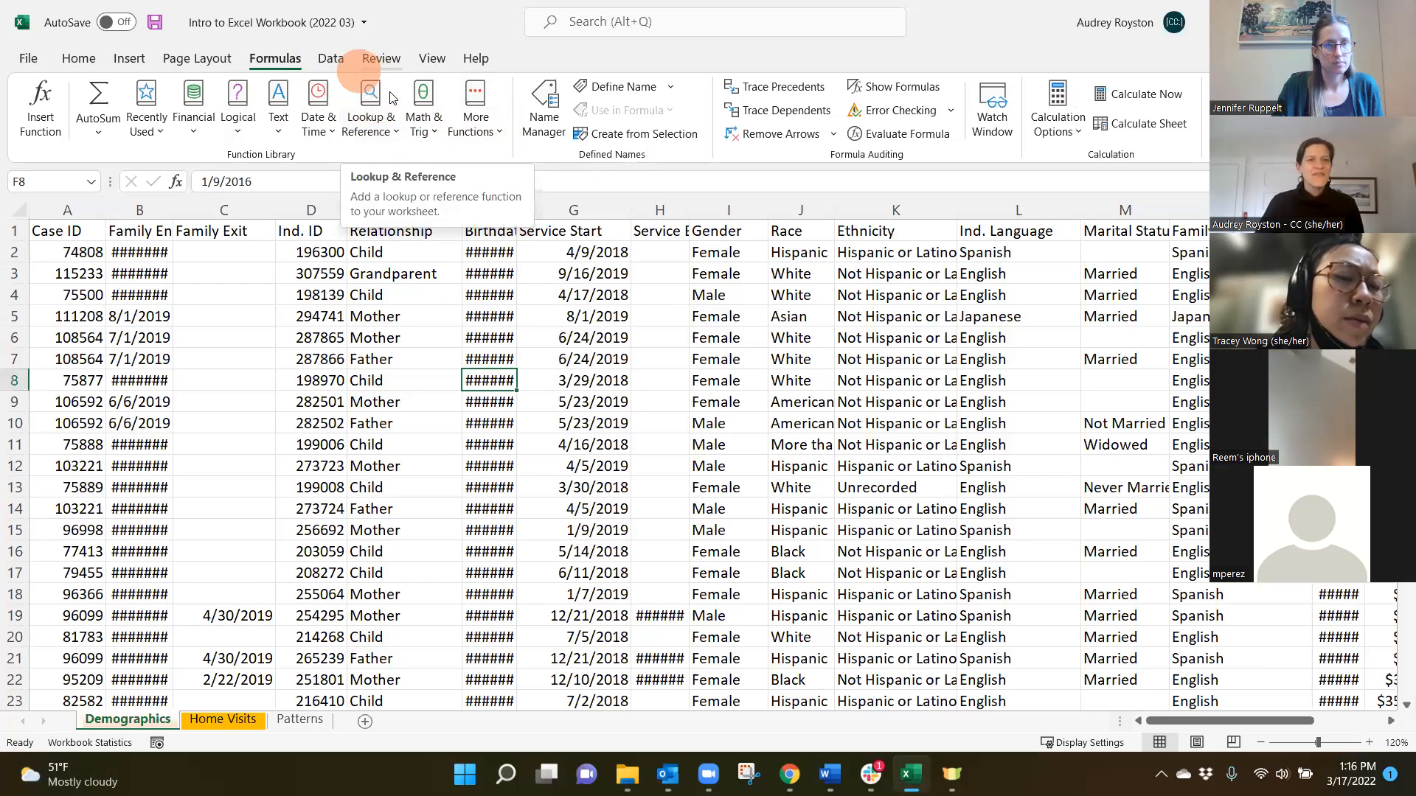
left_click(334, 61)
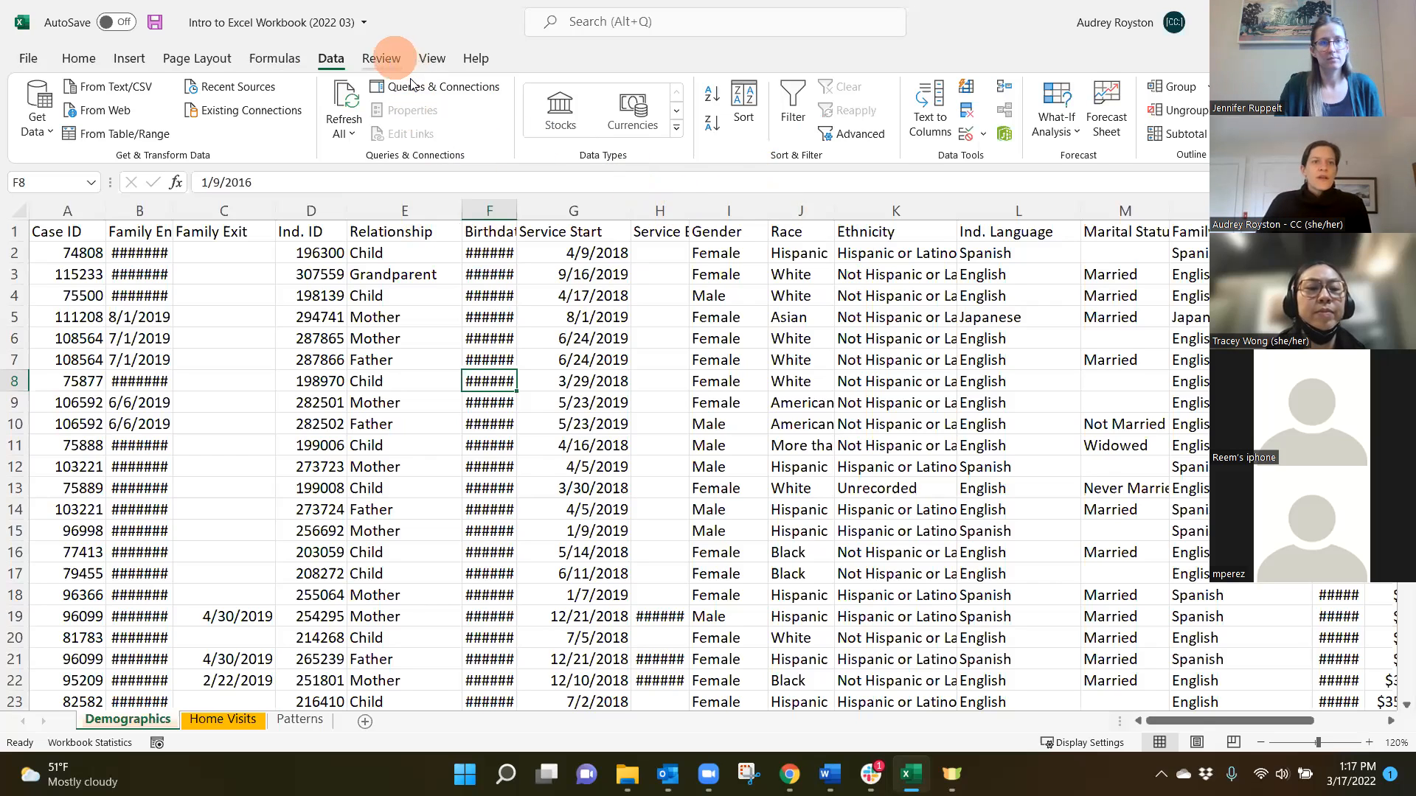
left_click(393, 61)
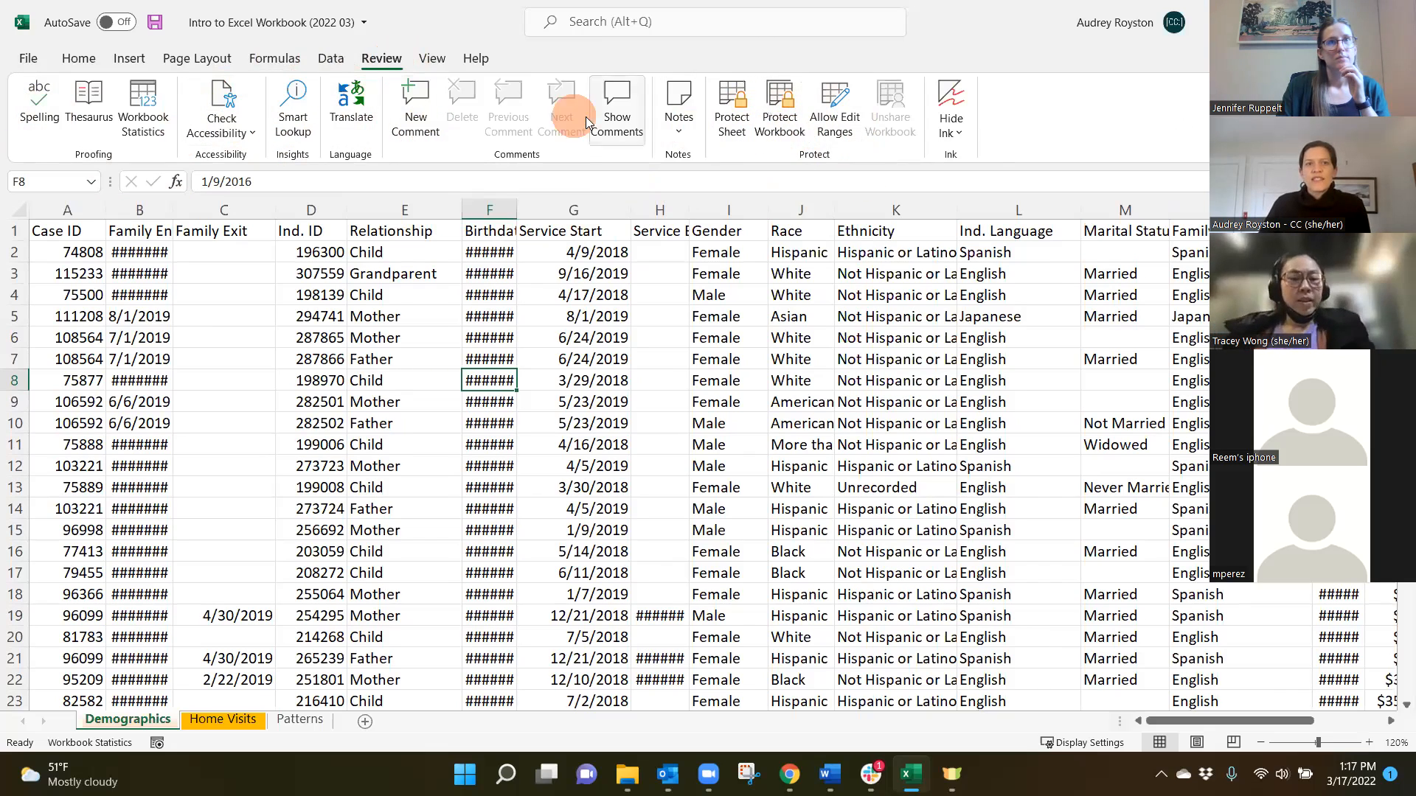
left_click(434, 59)
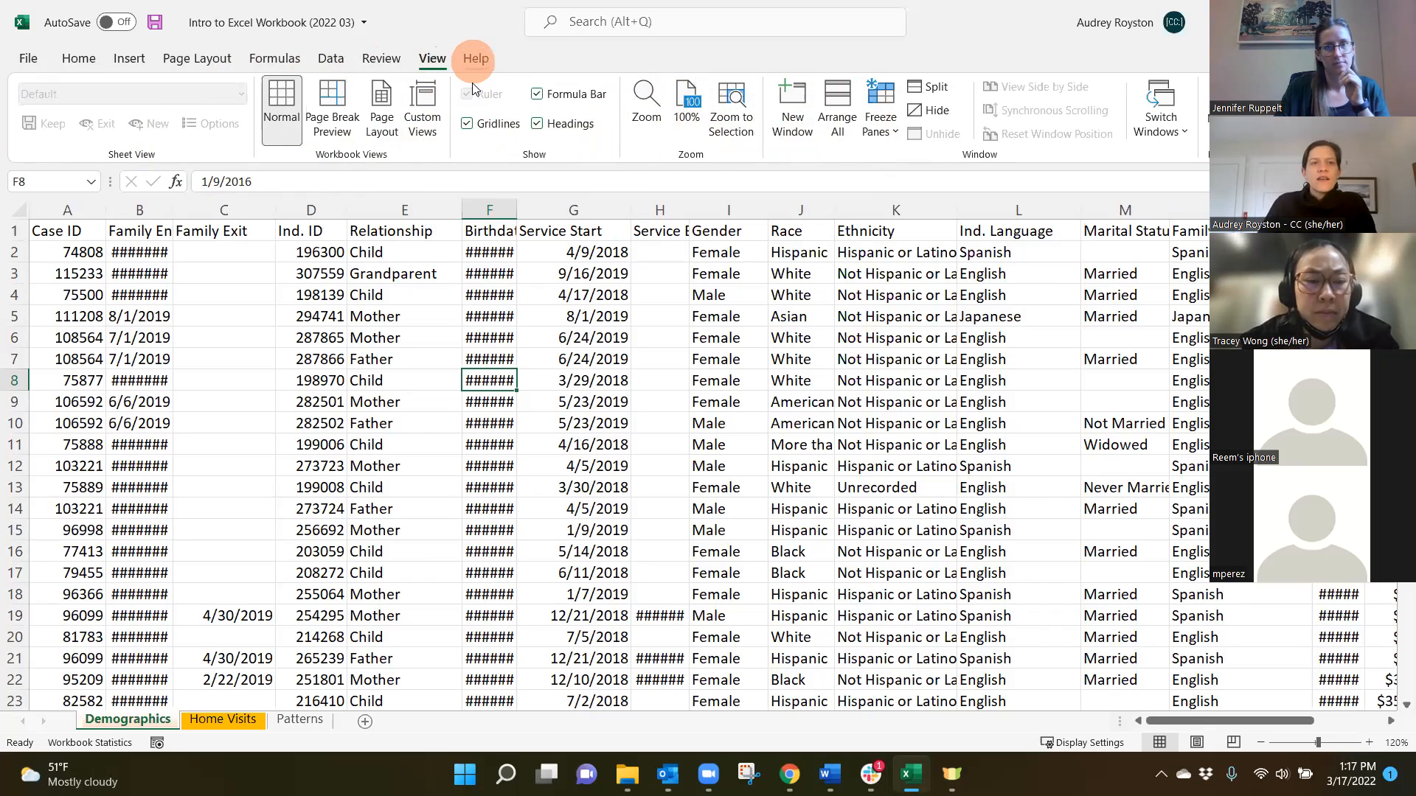
left_click(476, 59)
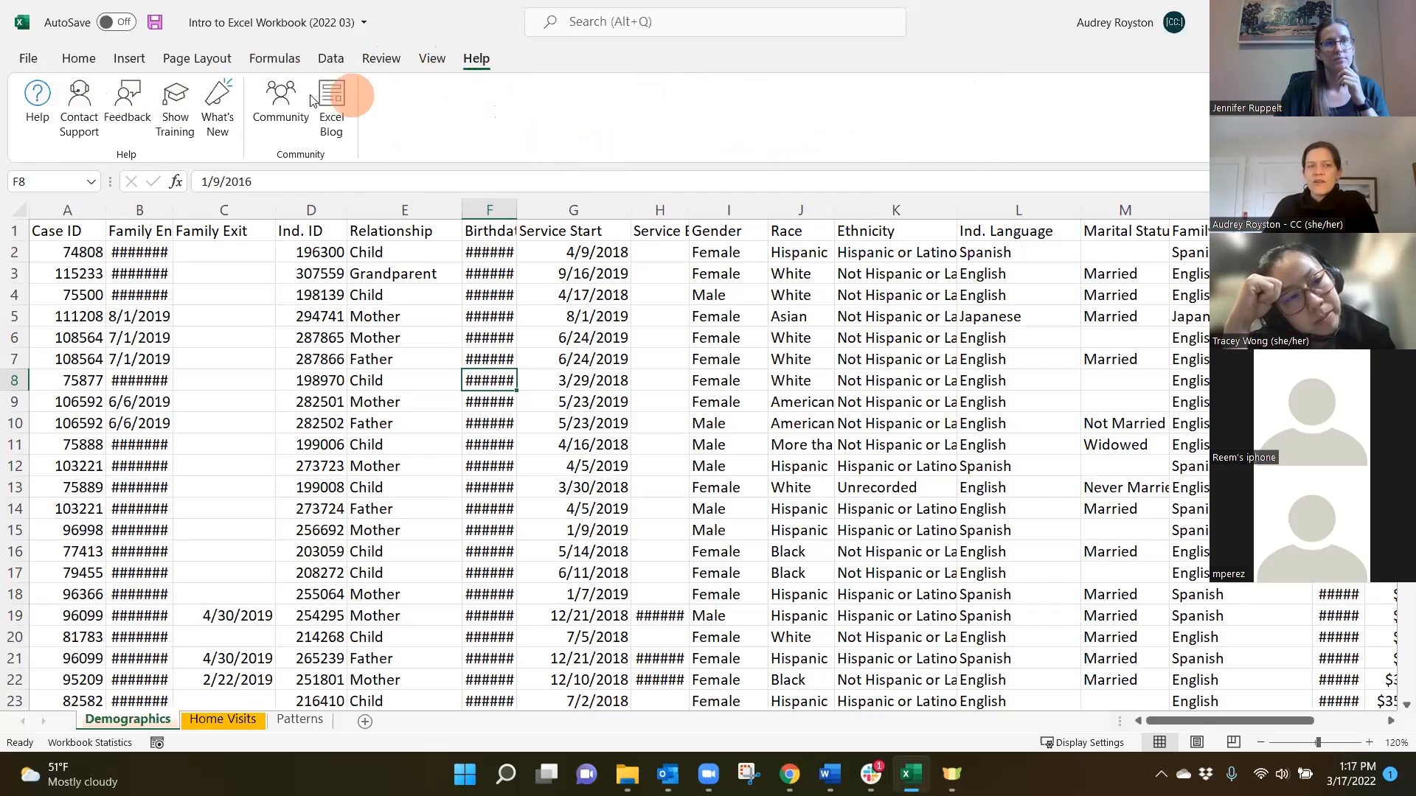
left_click(27, 59)
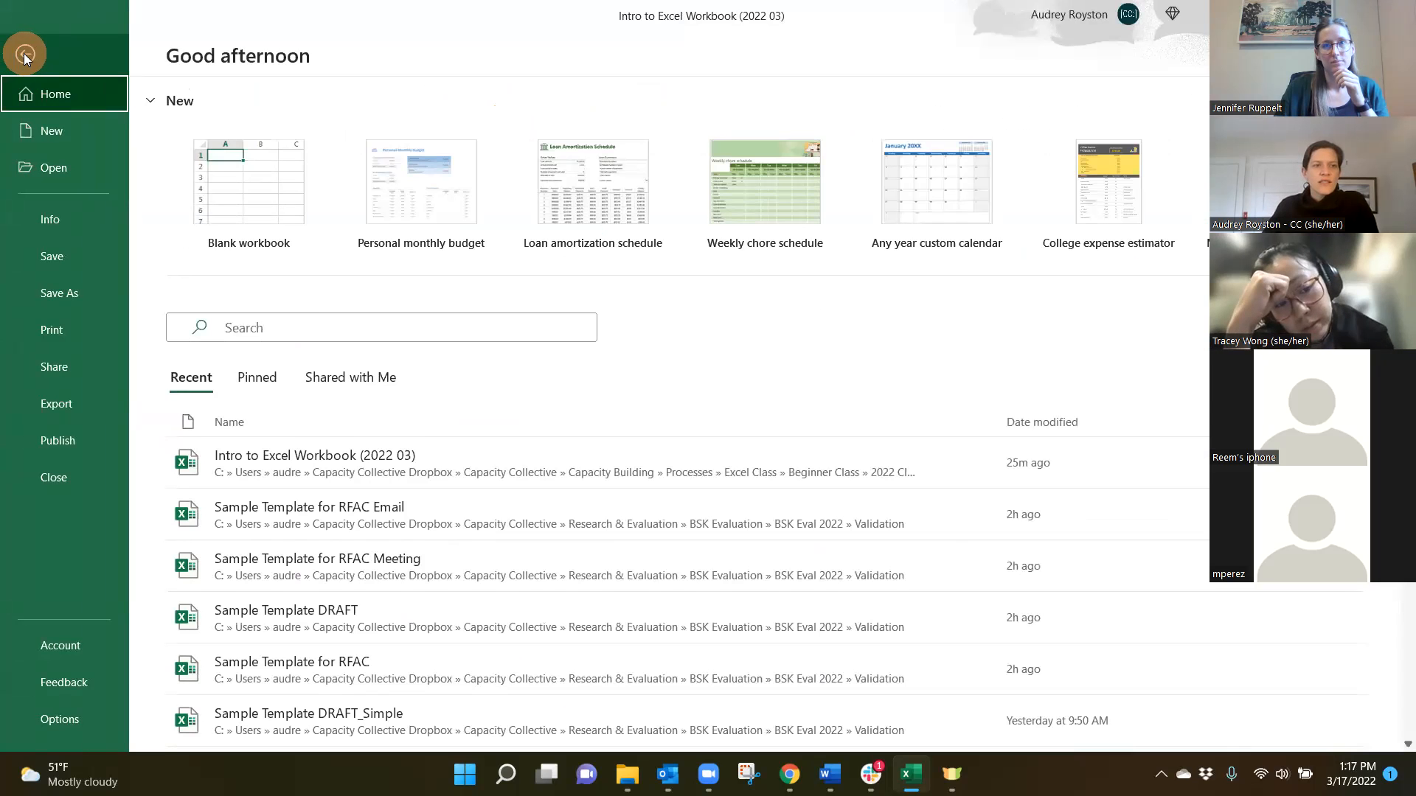
left_click(24, 55)
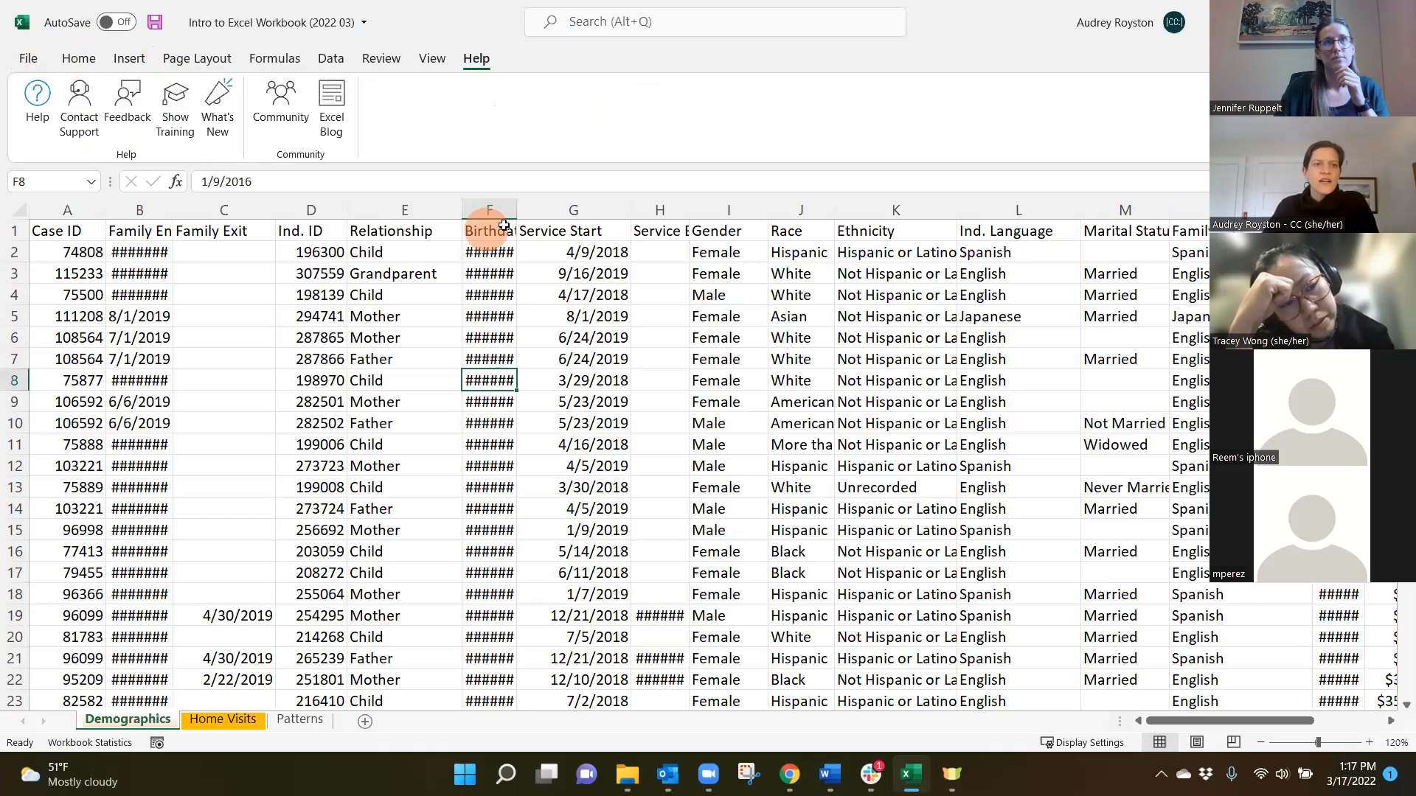
left_click(84, 58)
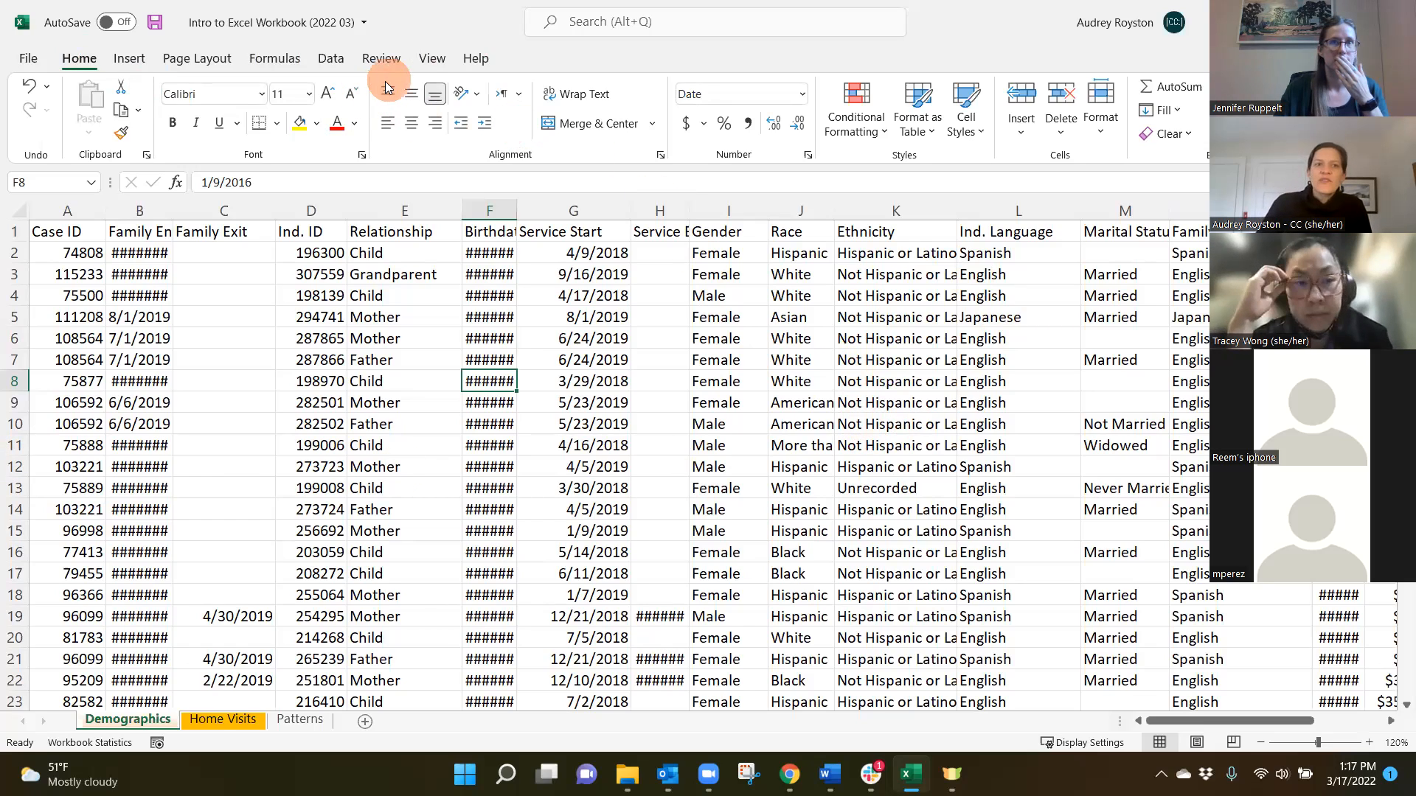
Step: Zoom the Demographics sheet out to 90% and back in to 100%
left_click(428, 60)
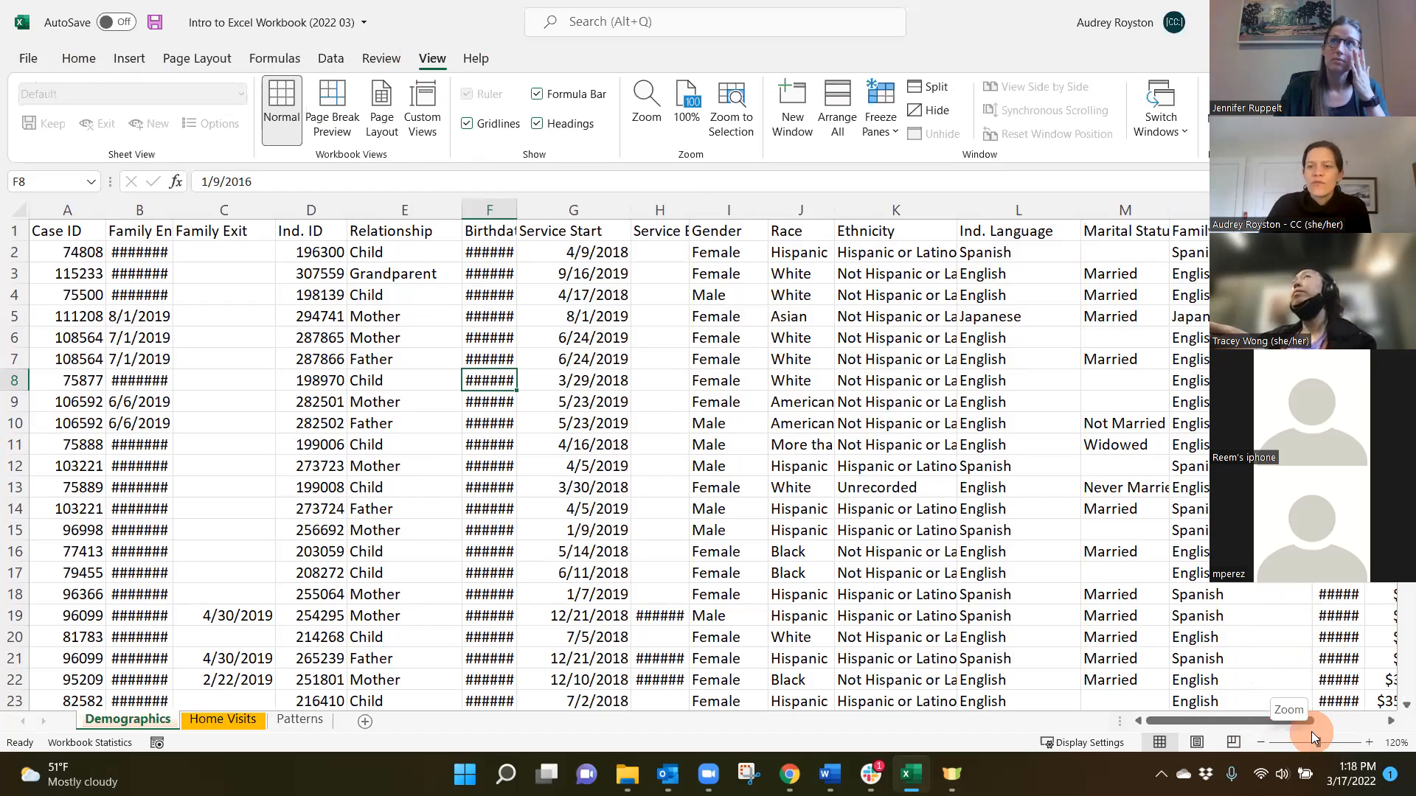
mouse_move(1266, 719)
left_mouse_down()
mouse_move(1330, 721)
mouse_move(1265, 720)
left_mouse_up()
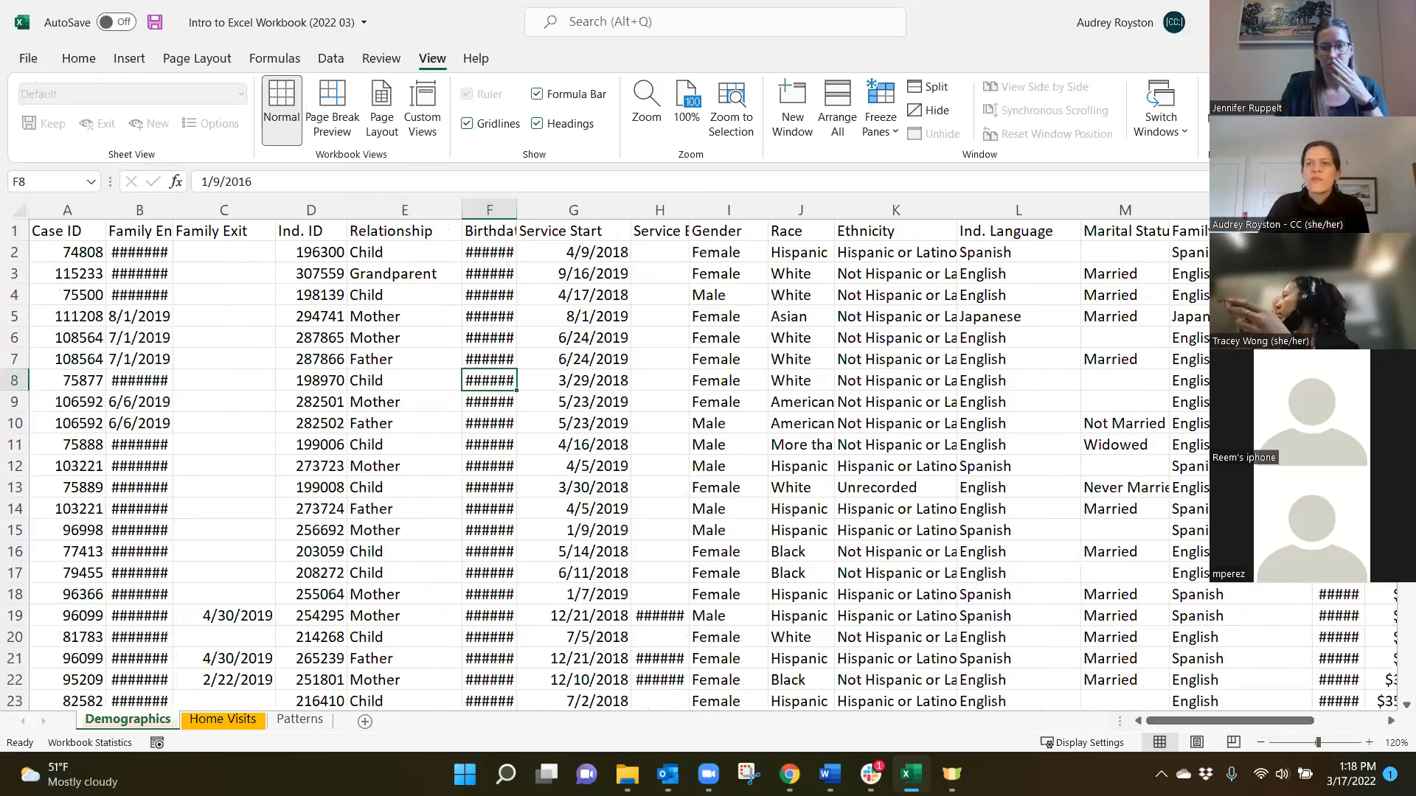
left_click(1259, 738)
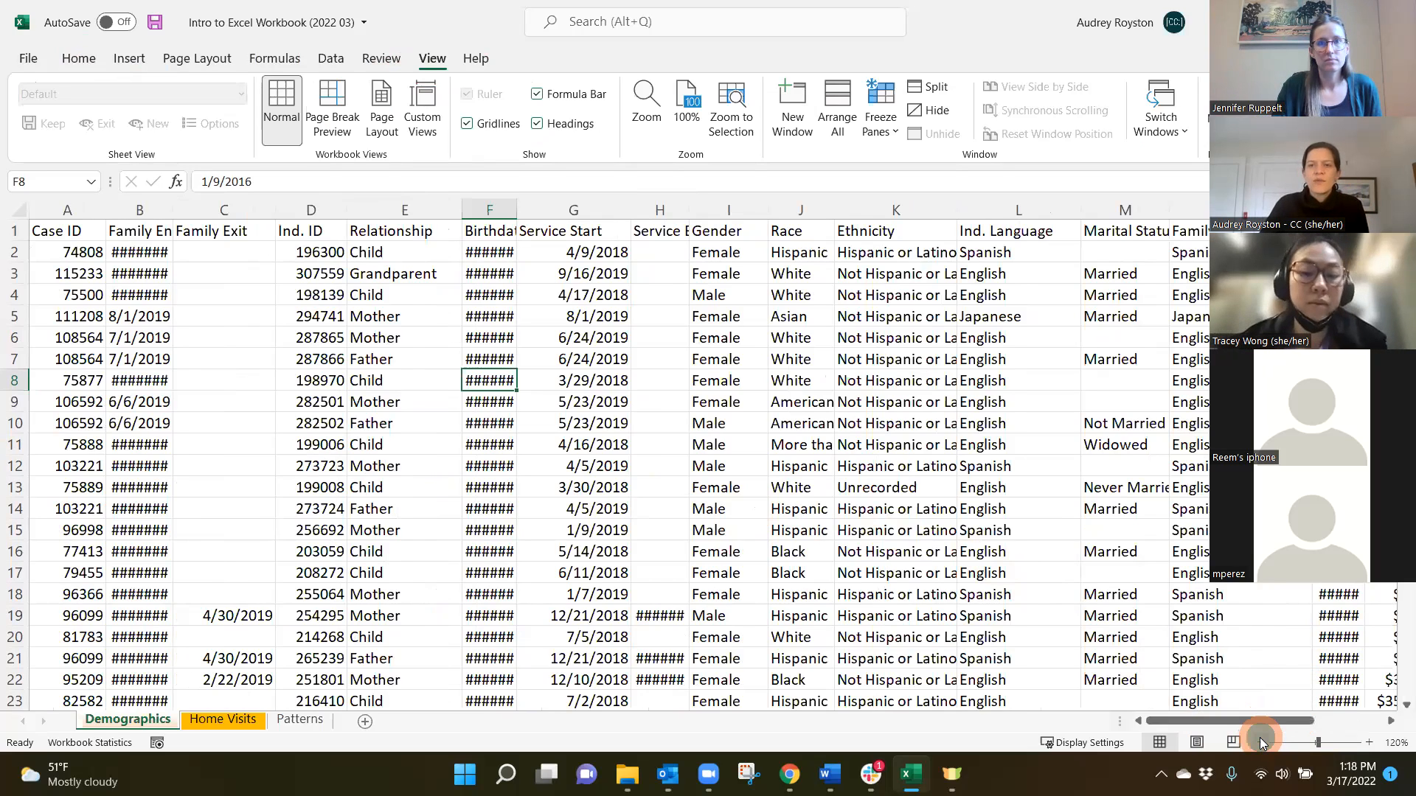
left_click(1259, 737)
left_click(1260, 737)
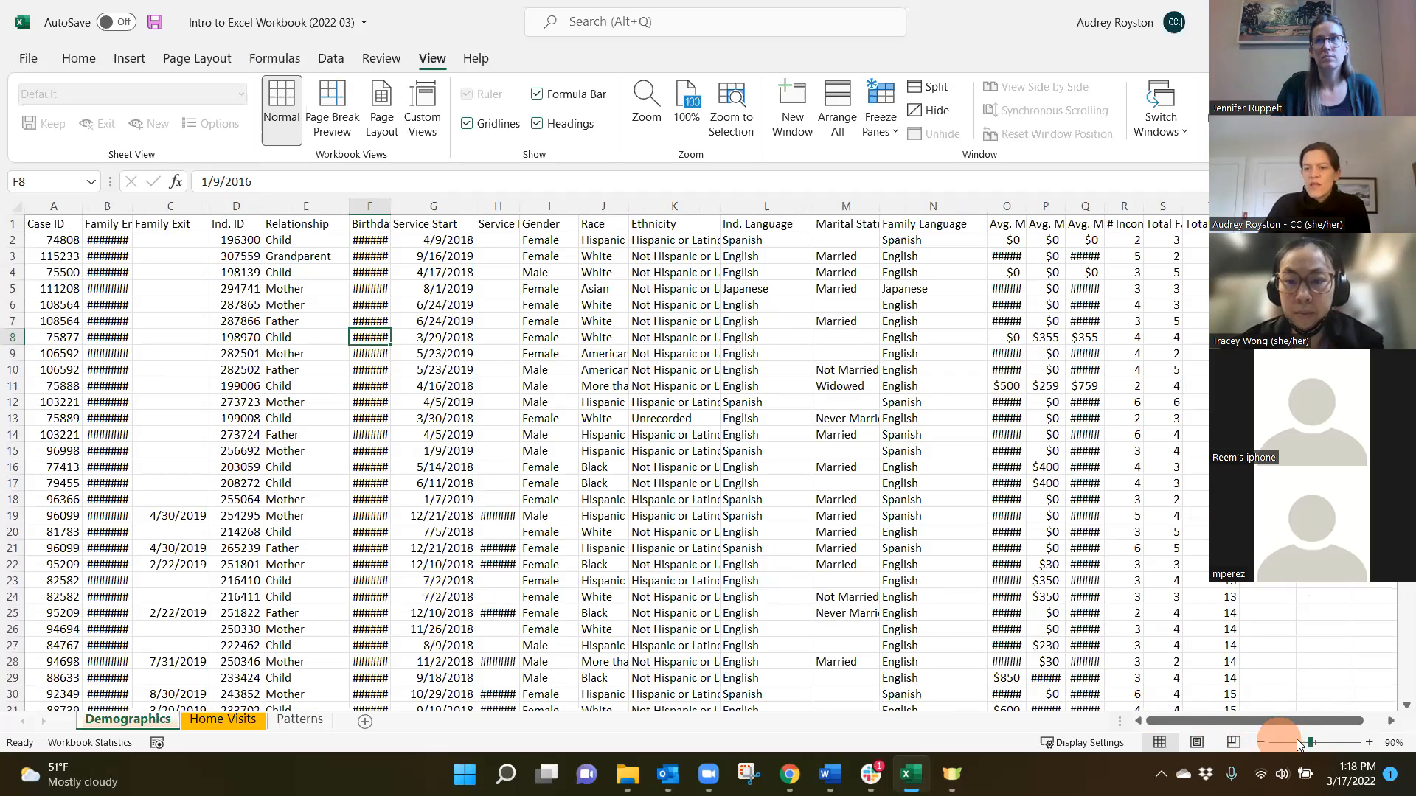
left_click(1370, 741)
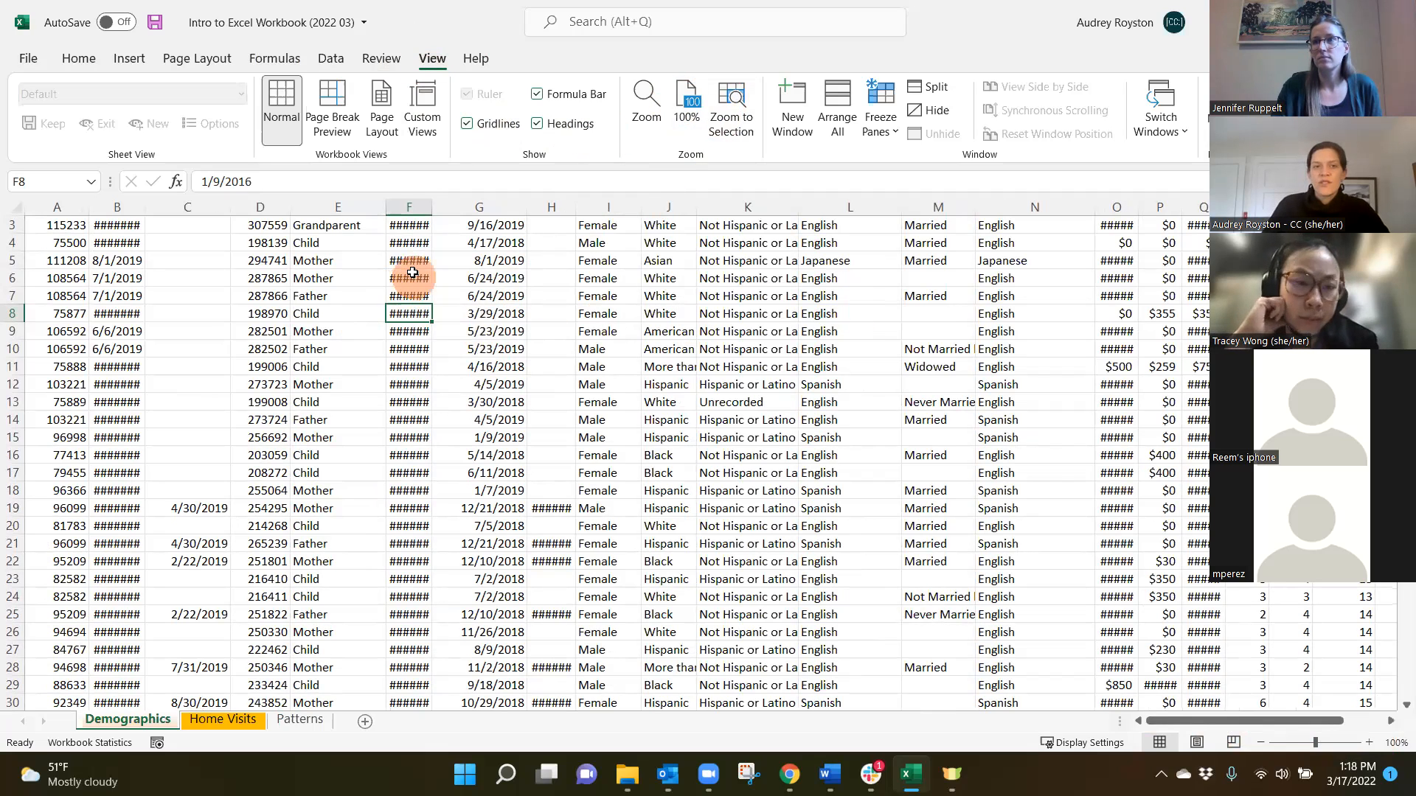
Step: Select the range G5:L12 on the Demographics sheet and zoom in to fit that selection
left_click_drag(476, 262, 803, 382)
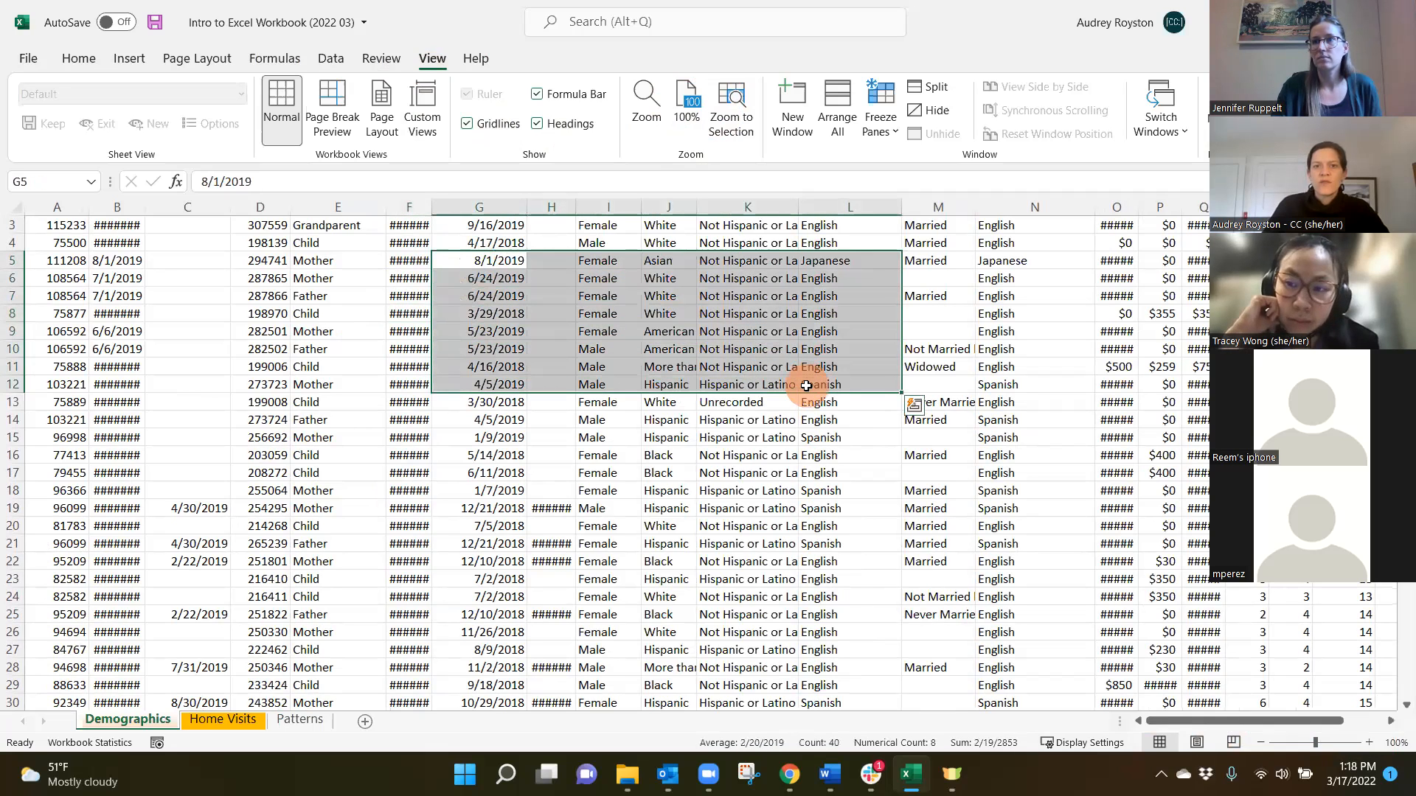
left_click(728, 101)
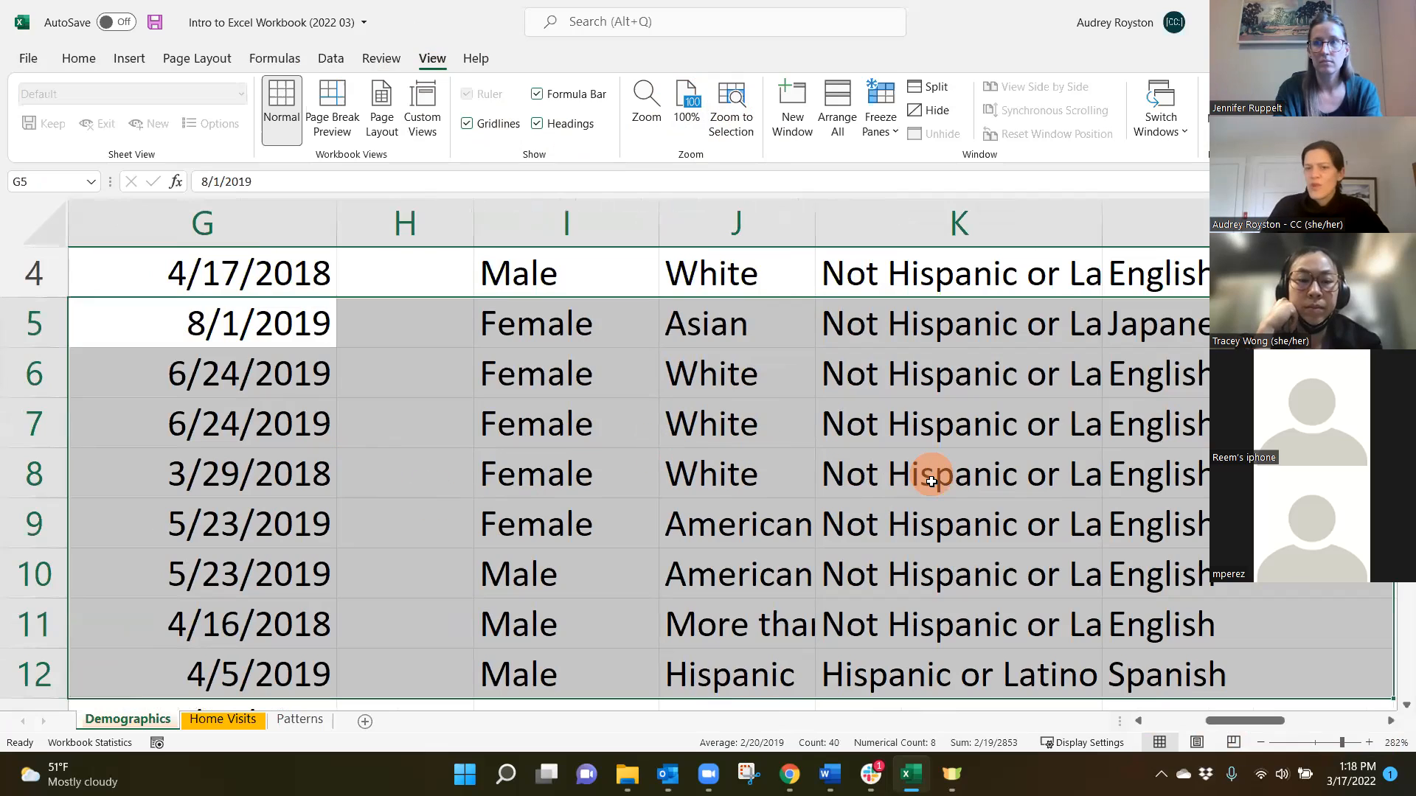
Step: Reset the Demographics sheet's zoom to 100%, return to its first columns and enlarge it to 110%
left_click(692, 107)
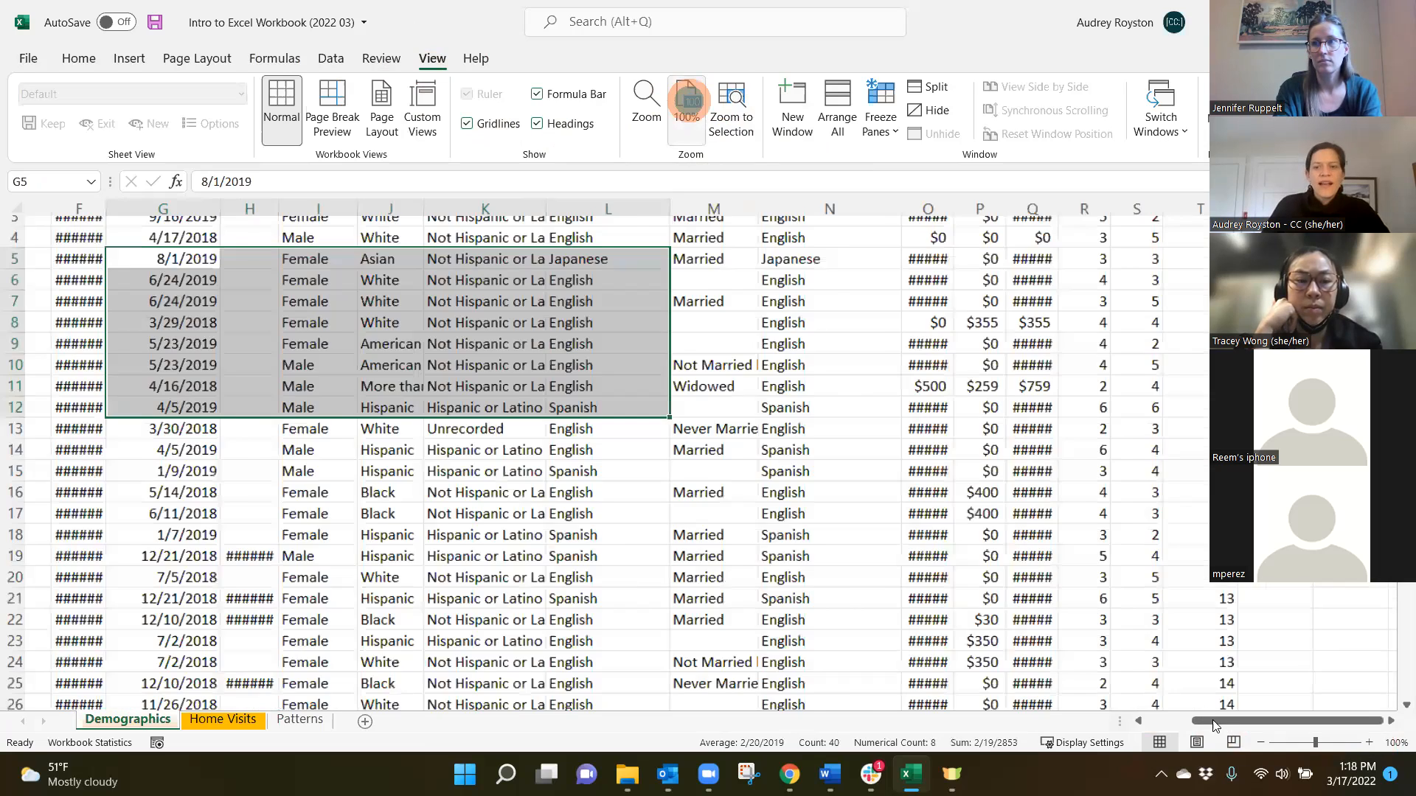
left_click_drag(1214, 721, 1148, 727)
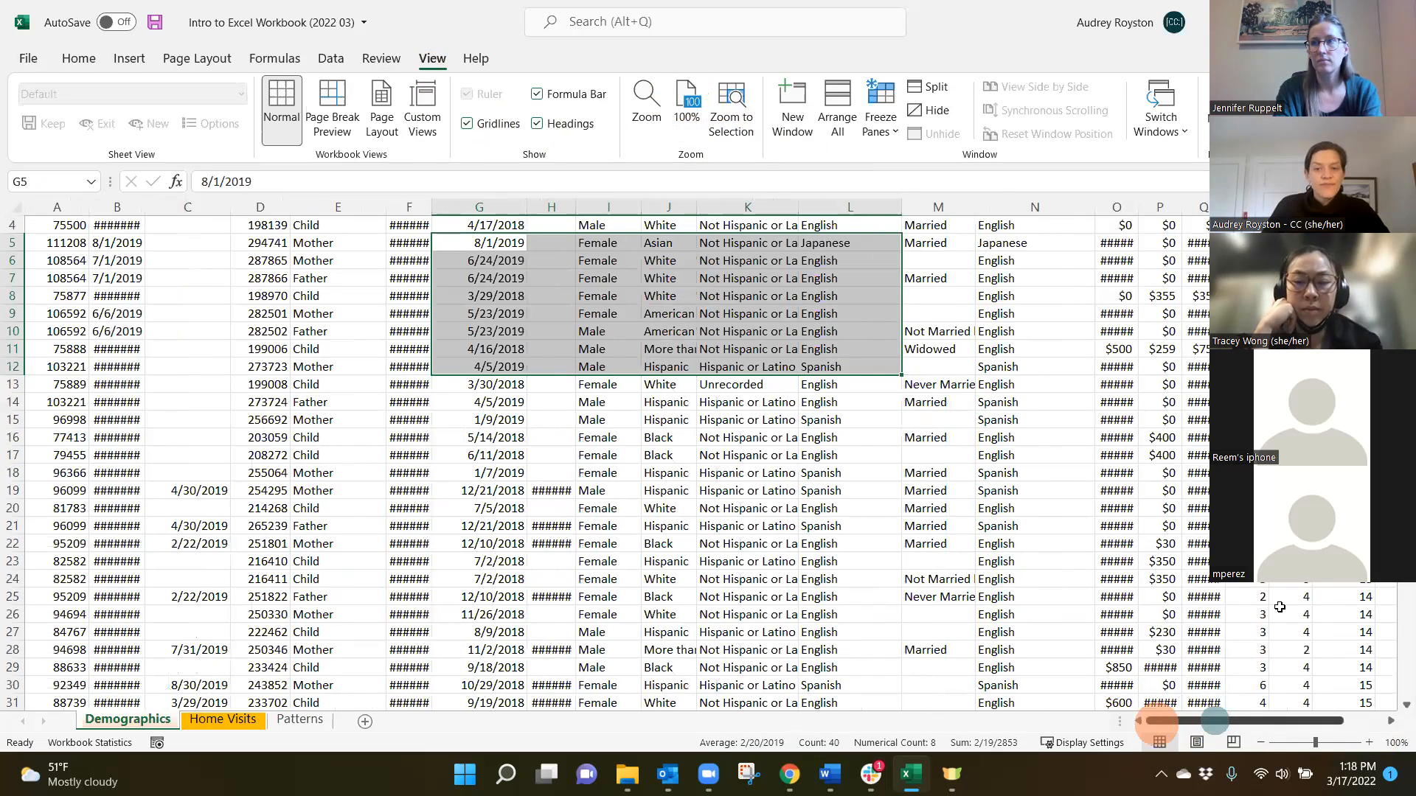
left_click(1370, 742)
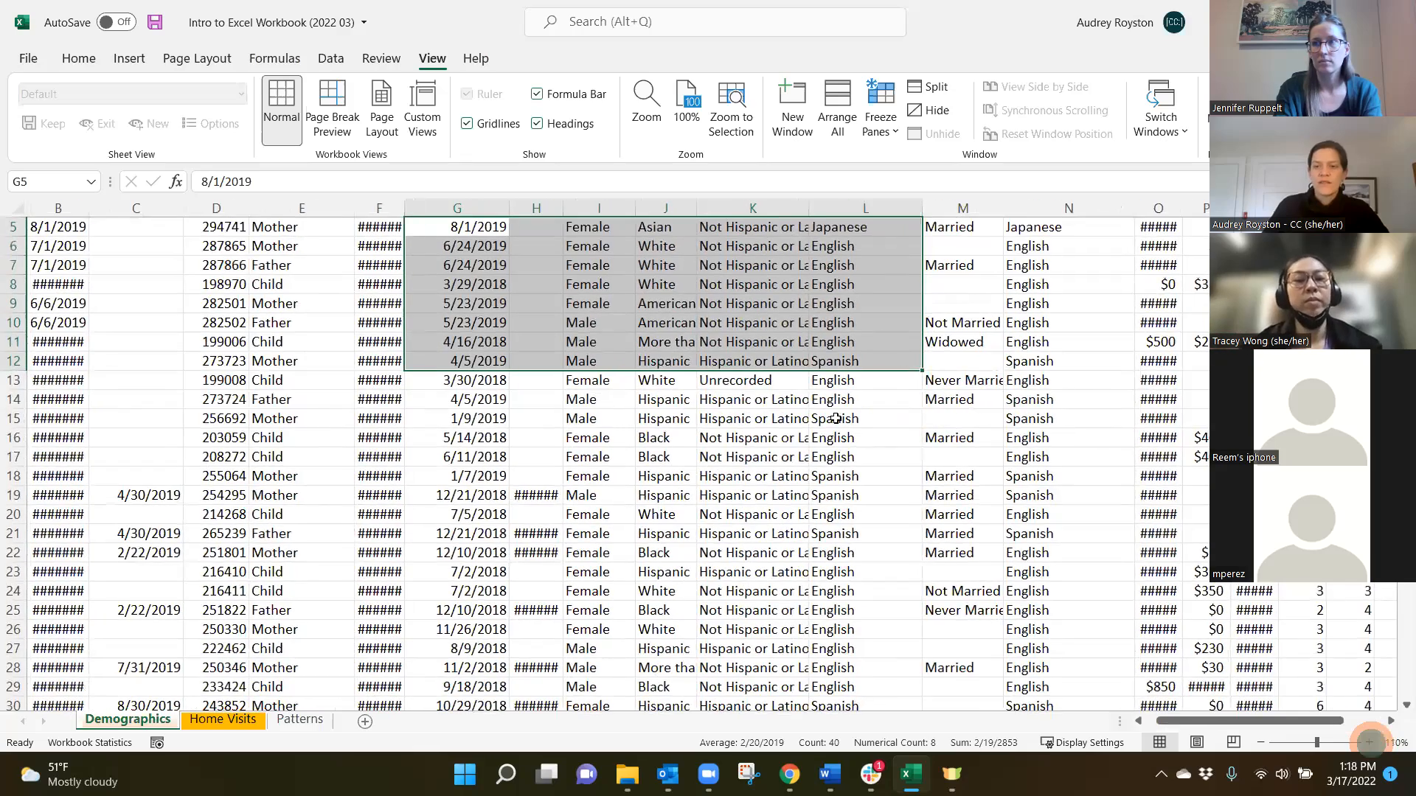
Step: Enlarge the Demographics sheet to 120% and check the available magnification options without changing them
left_click(1369, 742)
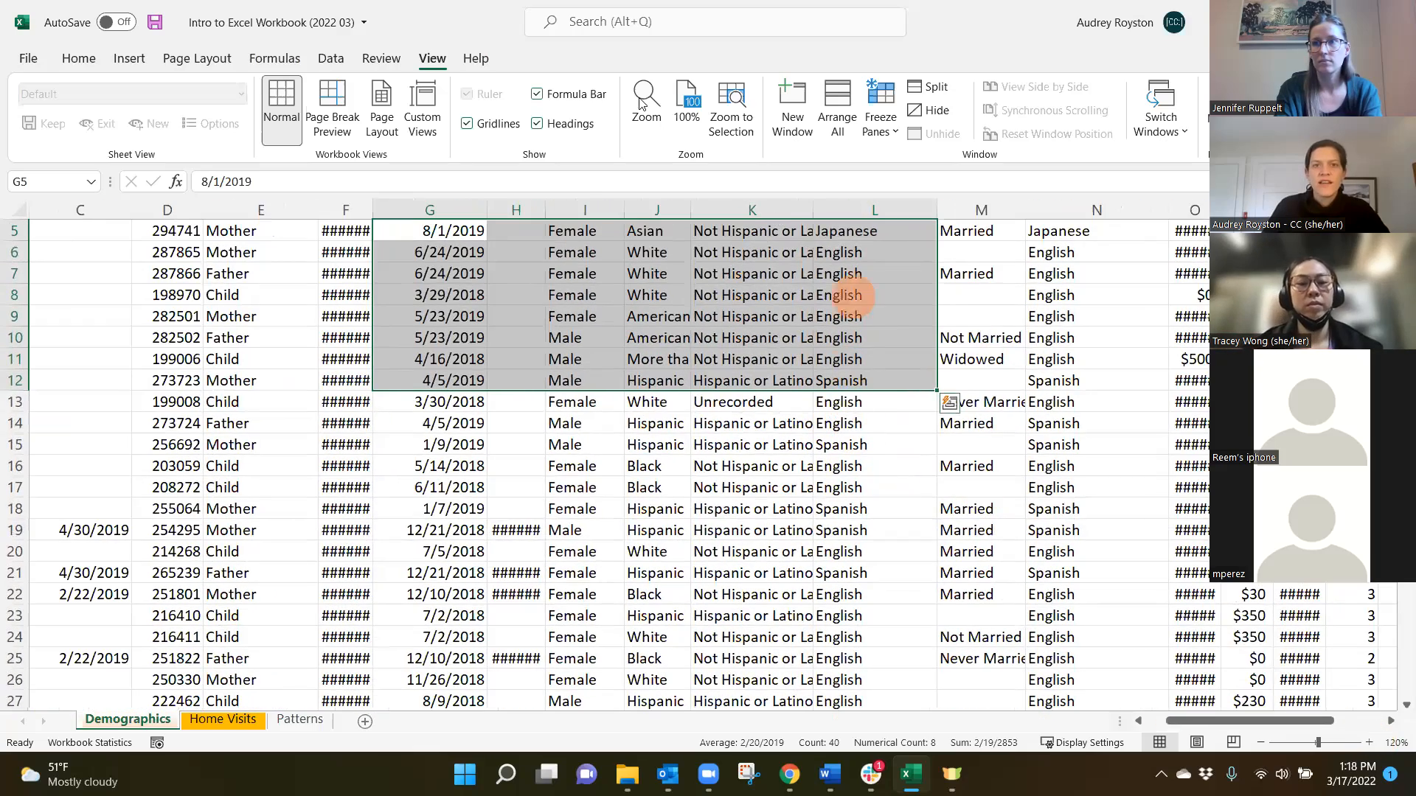
left_click(643, 105)
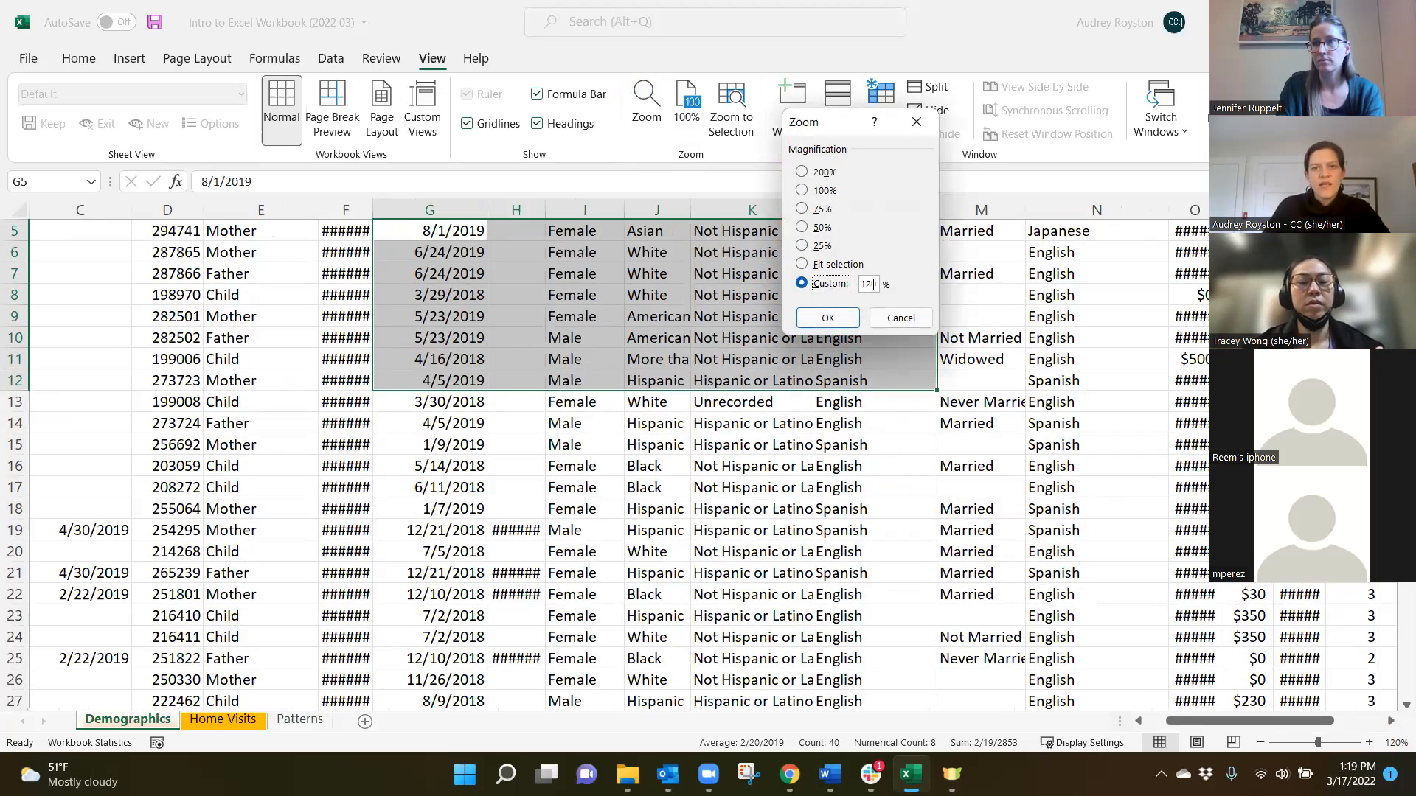
left_click(915, 319)
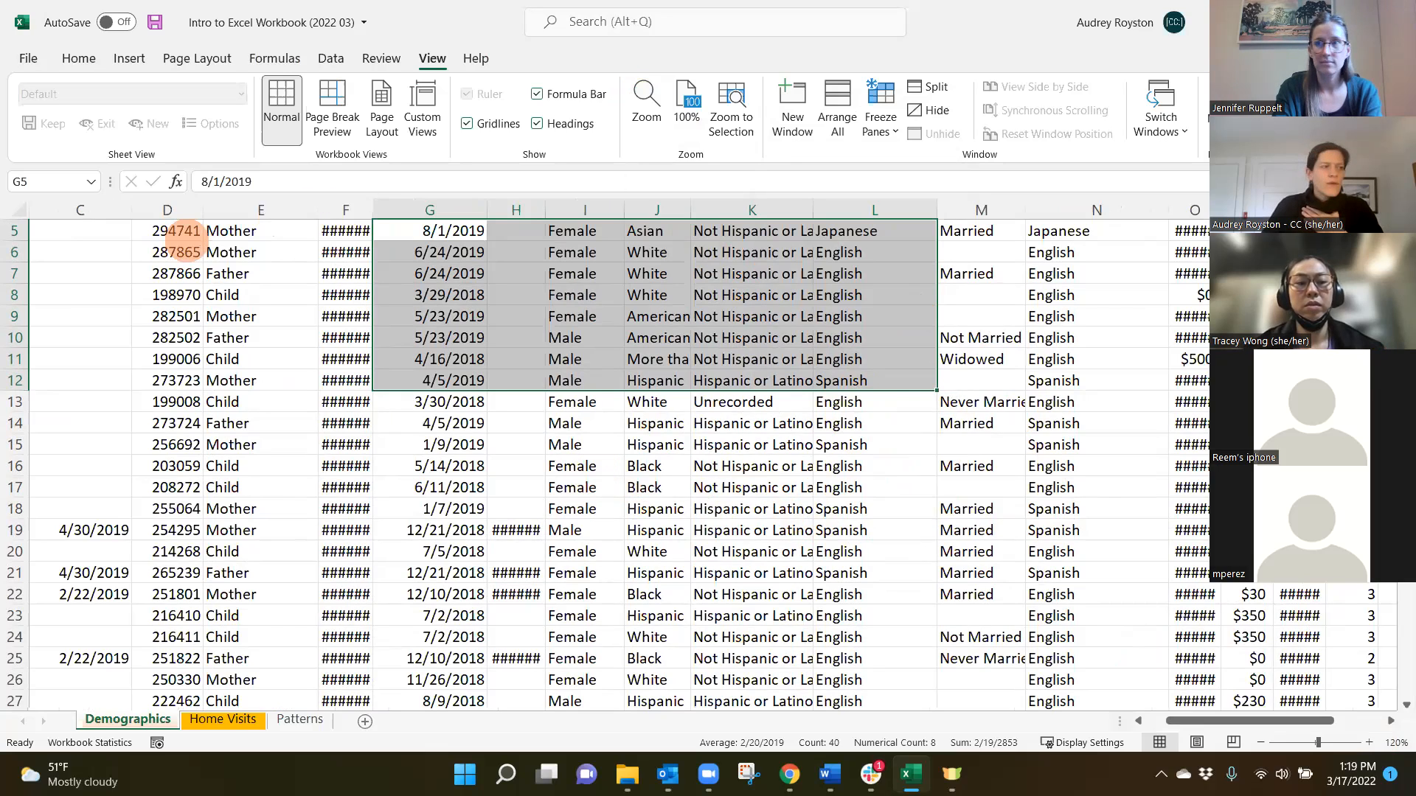
Step: Select individual cells around the Demographics sheet one after another, including F12 and L12, finishing on G10
left_click(347, 378)
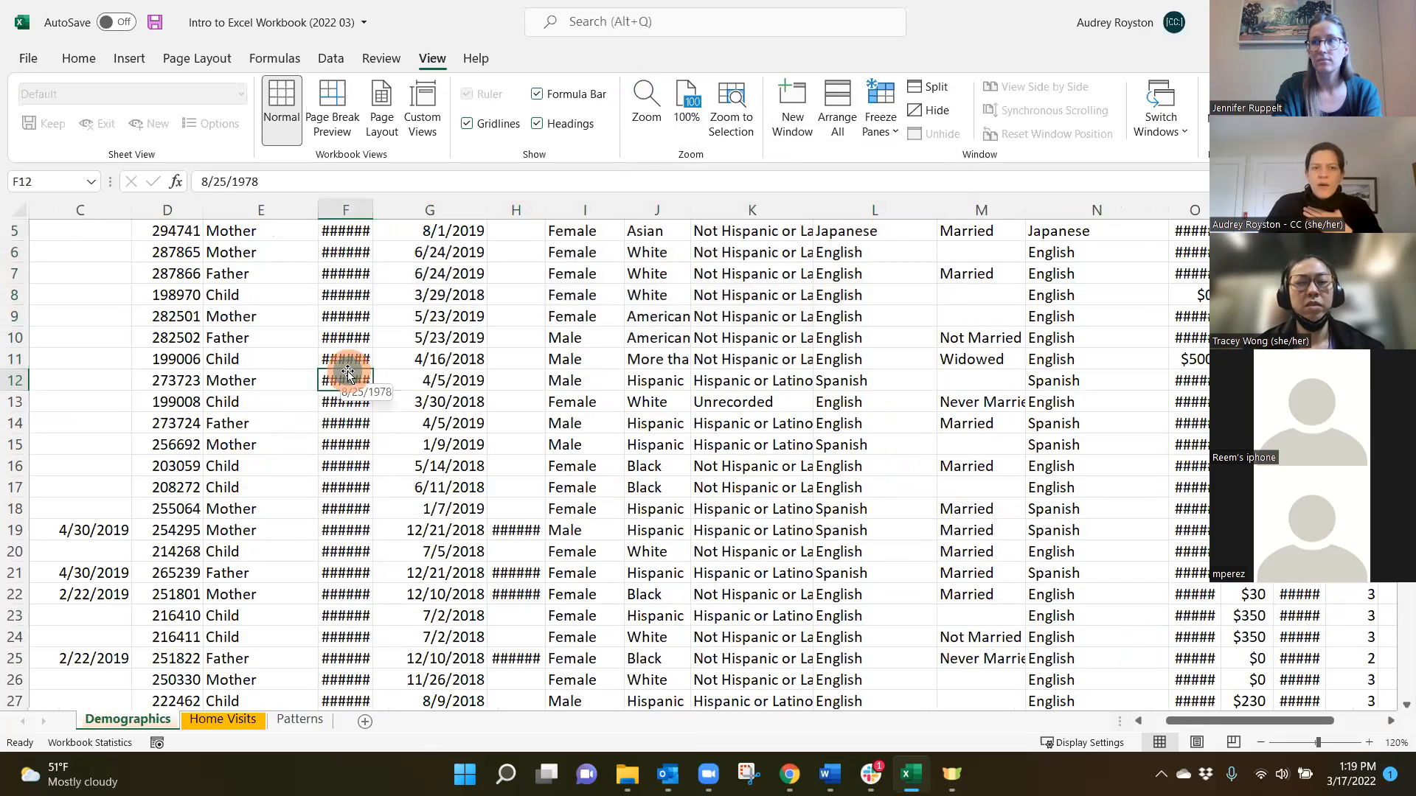
scroll(375, 382, "up", 2)
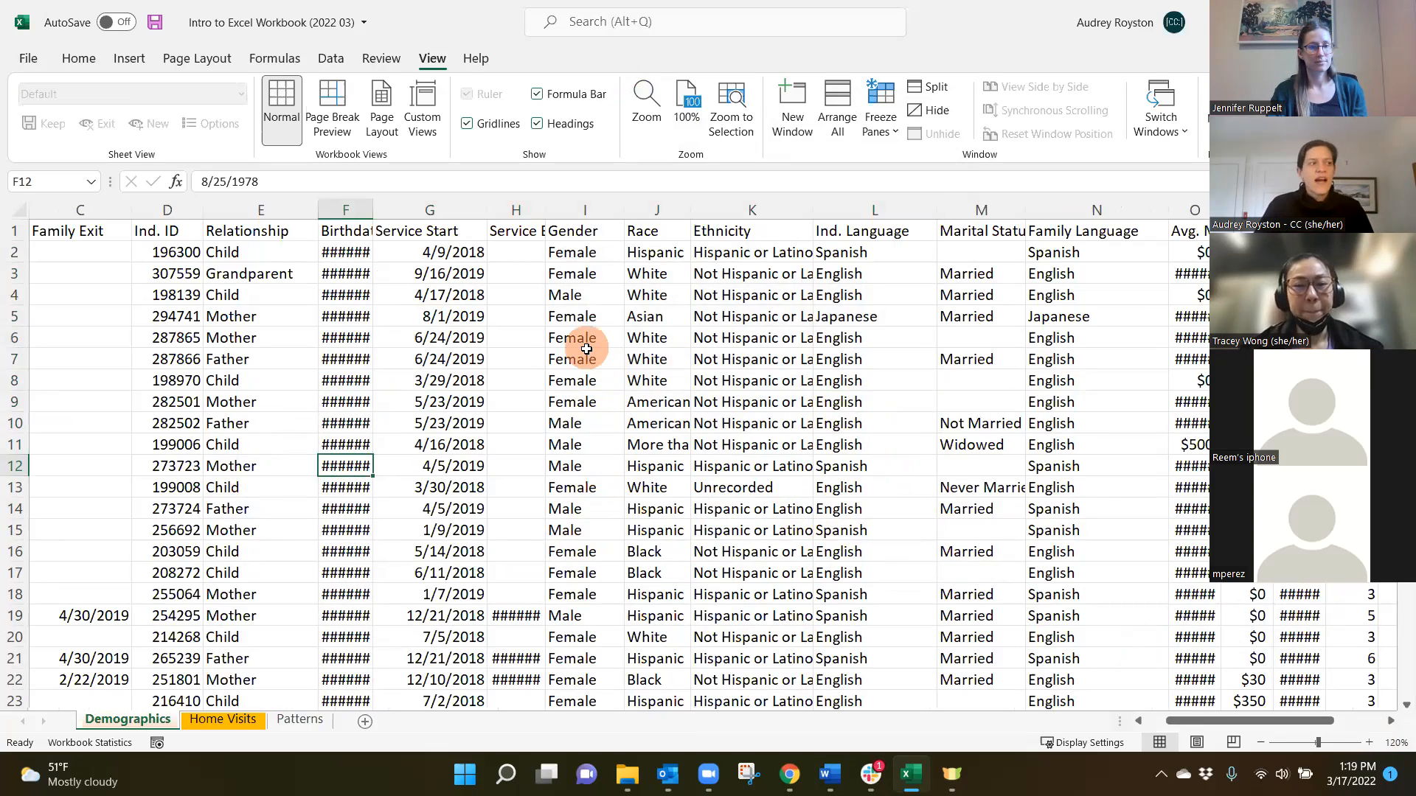
left_click(490, 331)
left_click(914, 472)
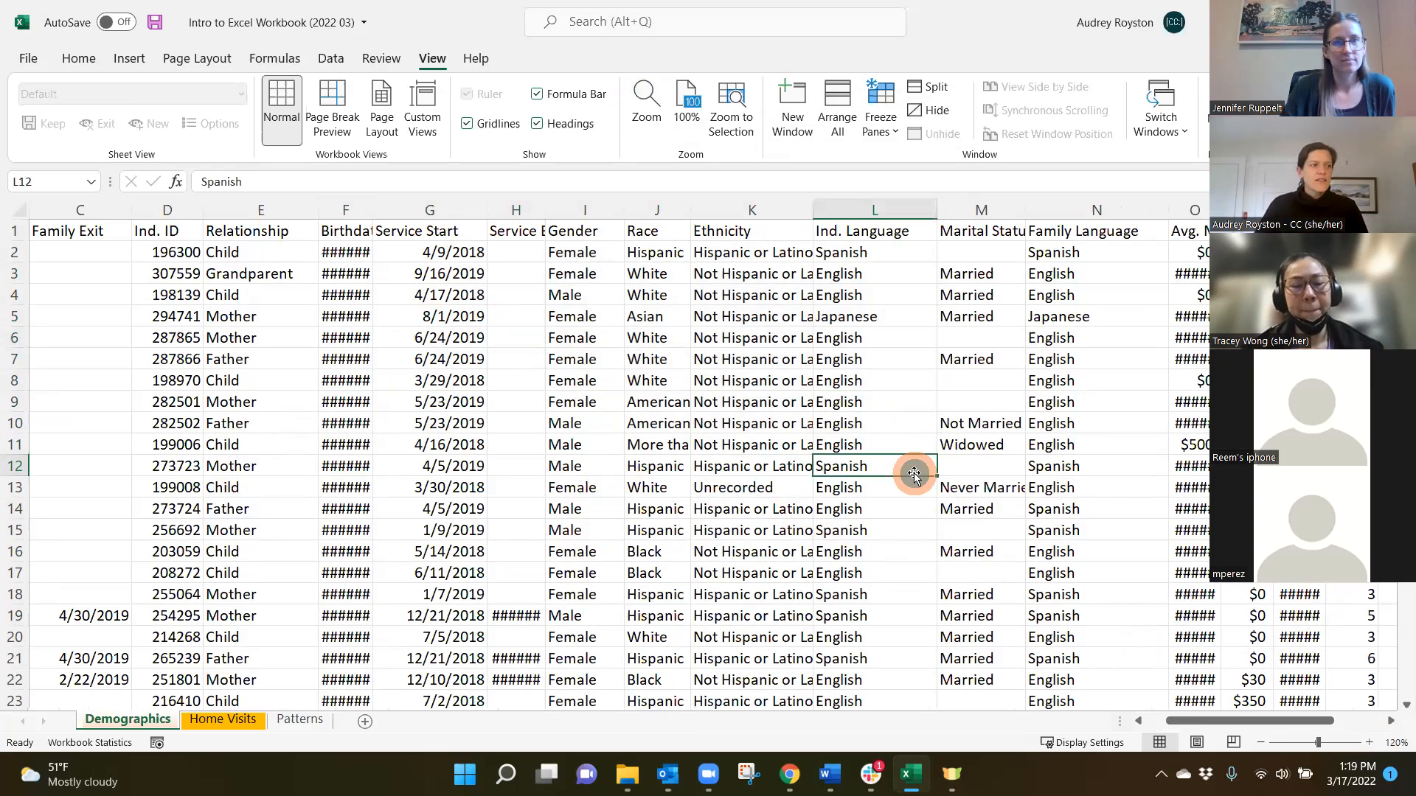
left_click(643, 528)
left_click(407, 492)
left_click(409, 423)
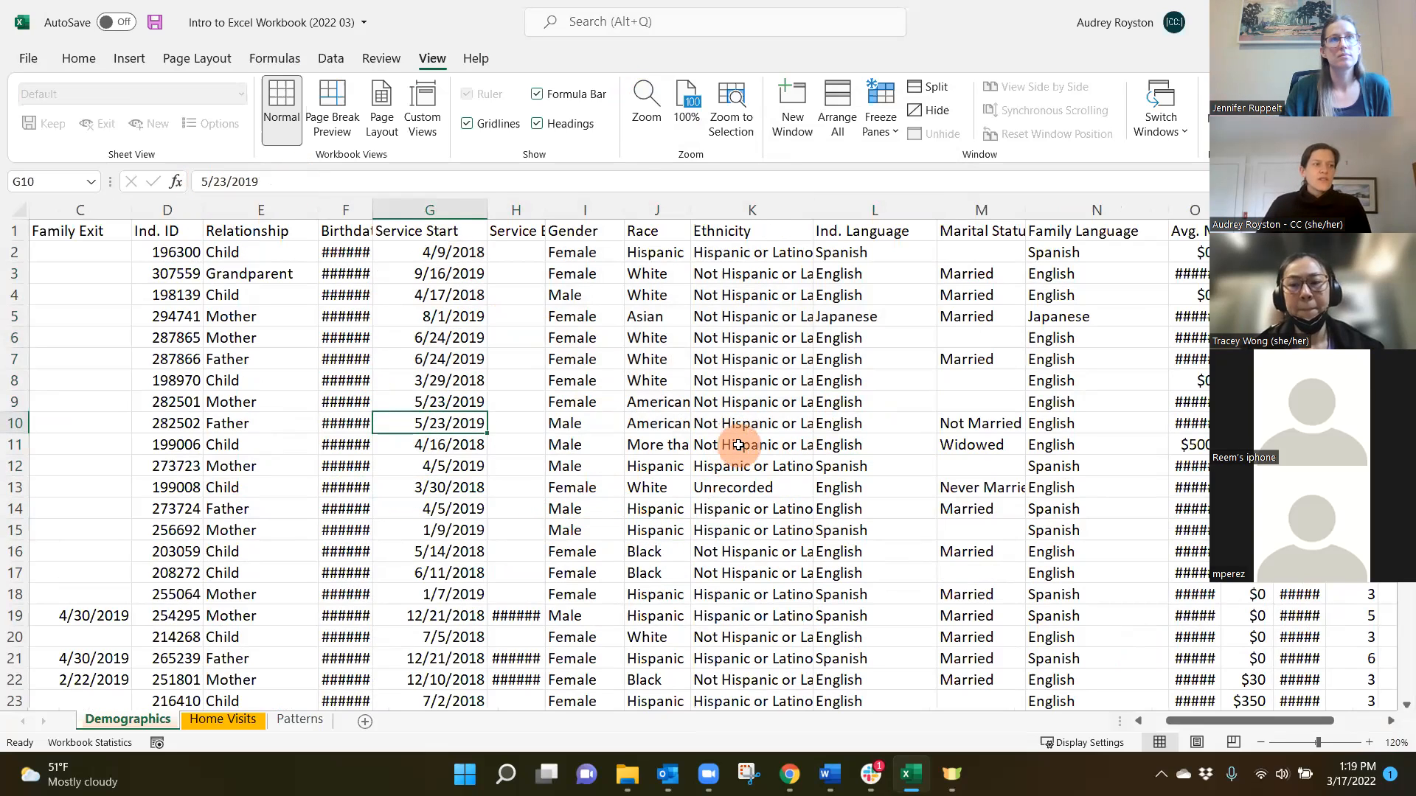
Step: Move the active cell one cell at a time rightward along row 10, up to row 5 and back along it to A5
key("Right")
key("Right")
key("Right")
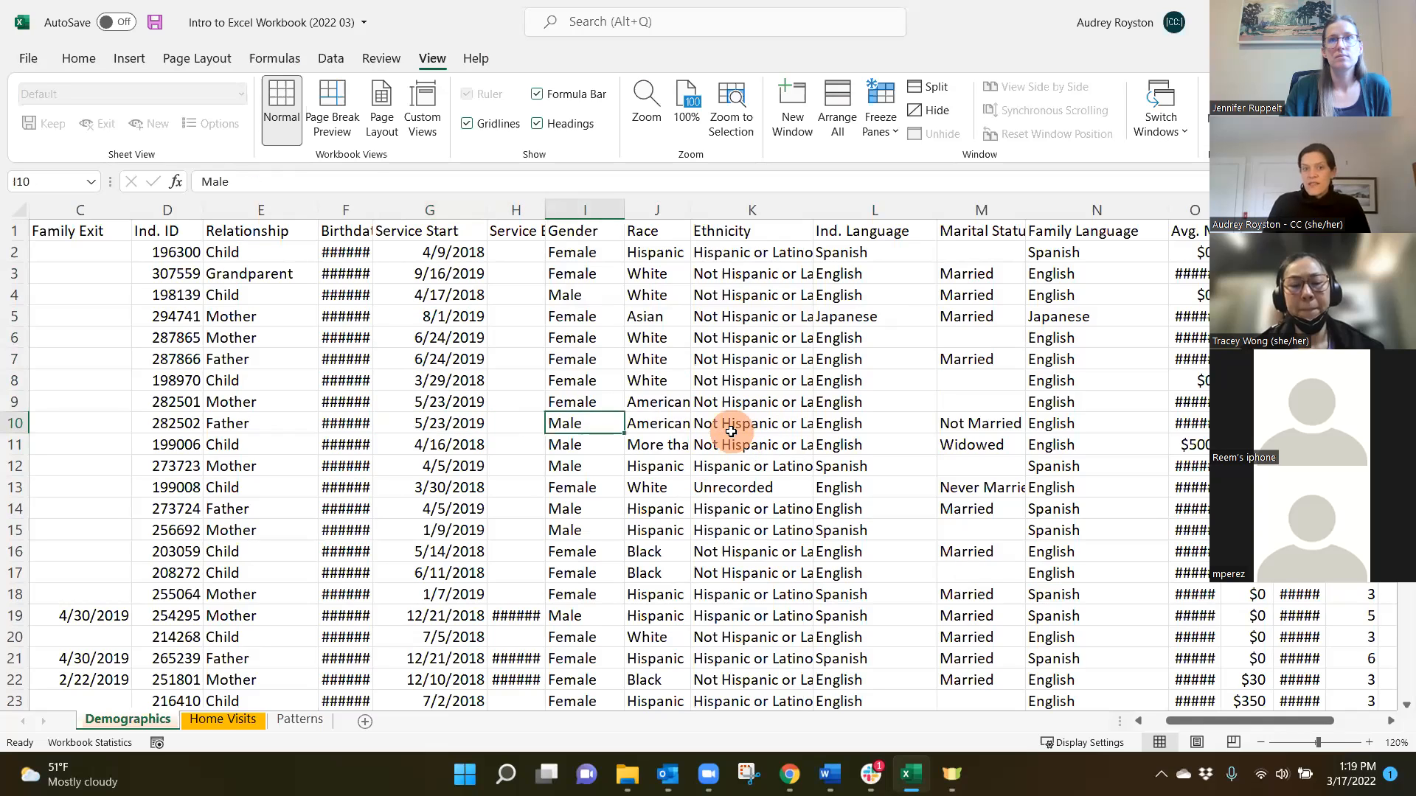
key("Up")
key("Up")
key("Up")
key("Up")
key("Up")
key("Left")
key("Left")
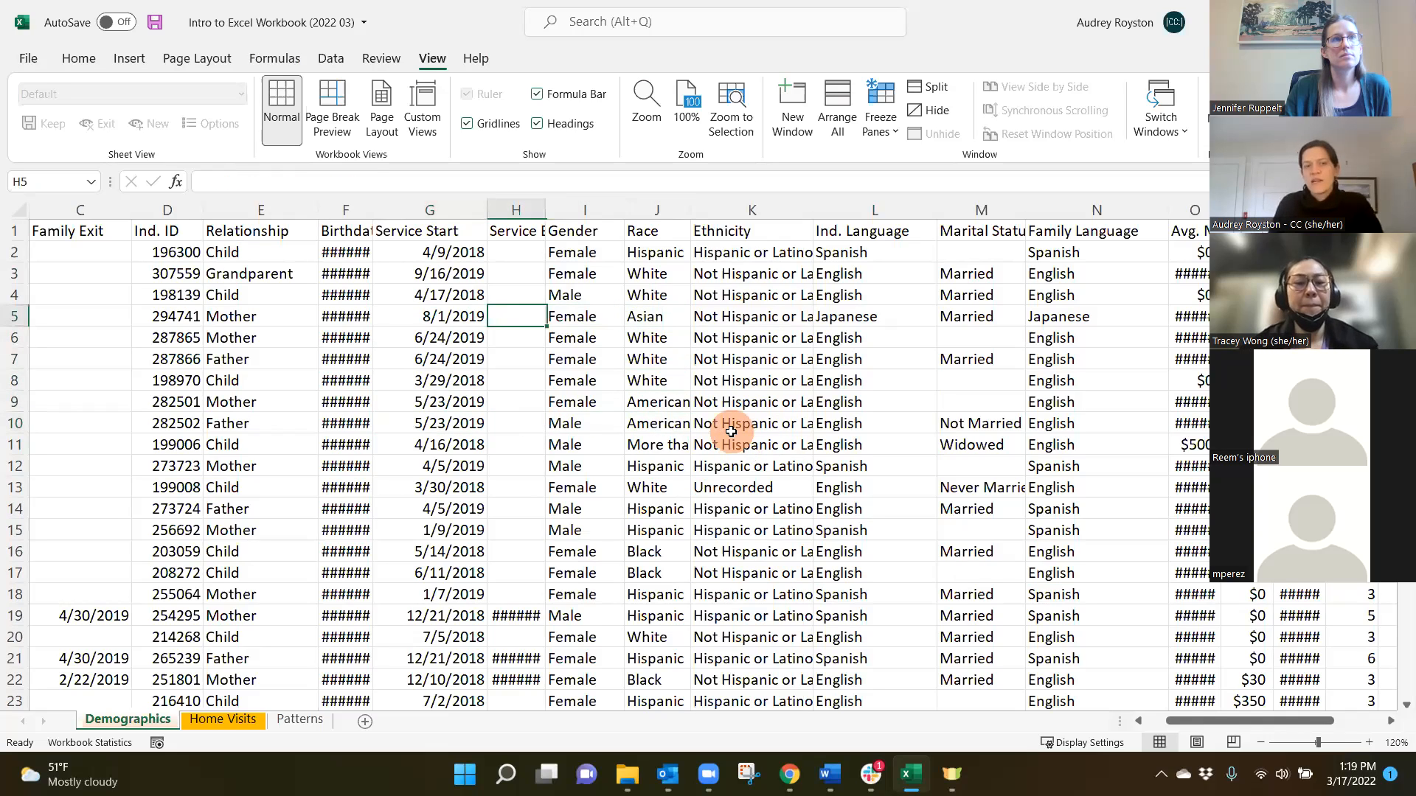
key("Left")
key("Left")
key("Left")
key("Left")
key("Left")
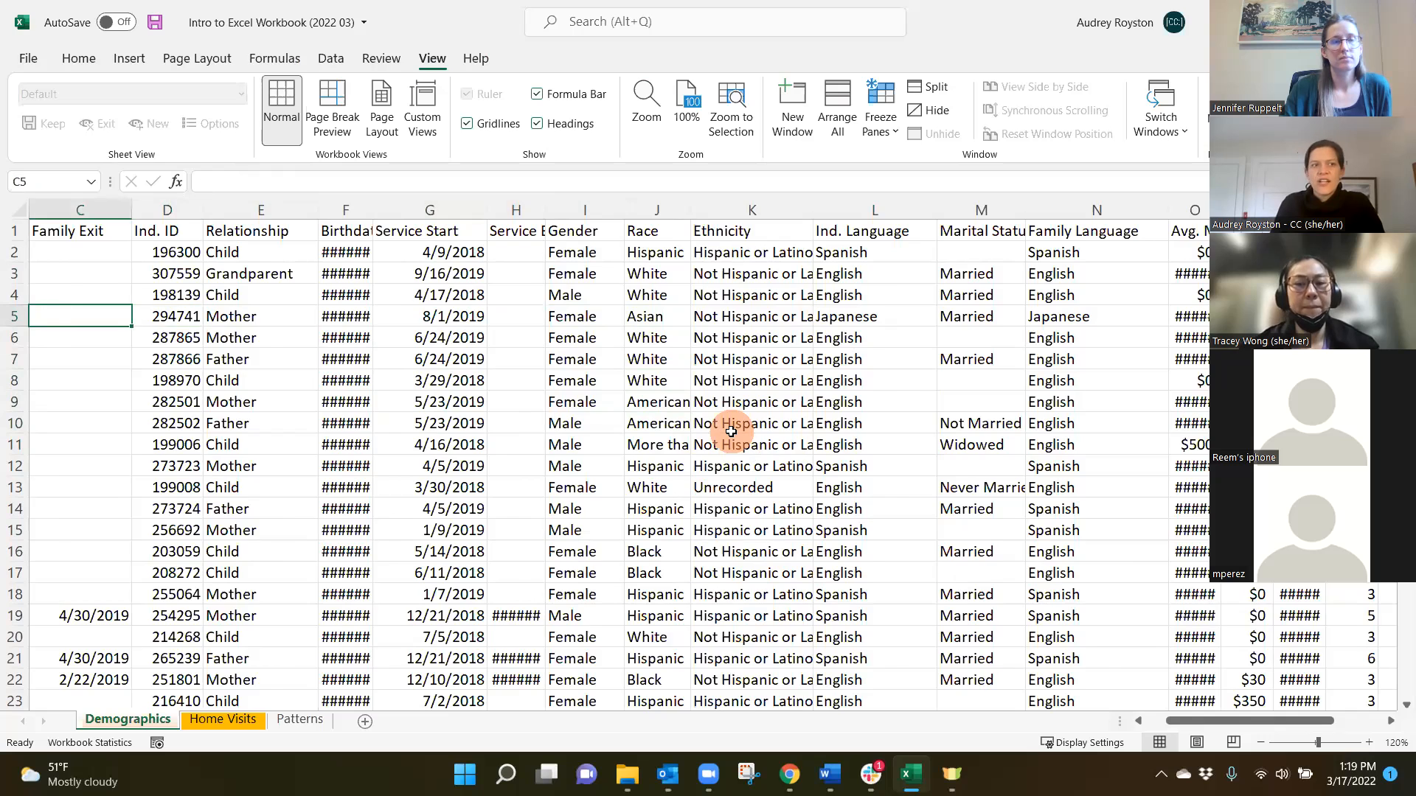
key("Left")
key("Left")
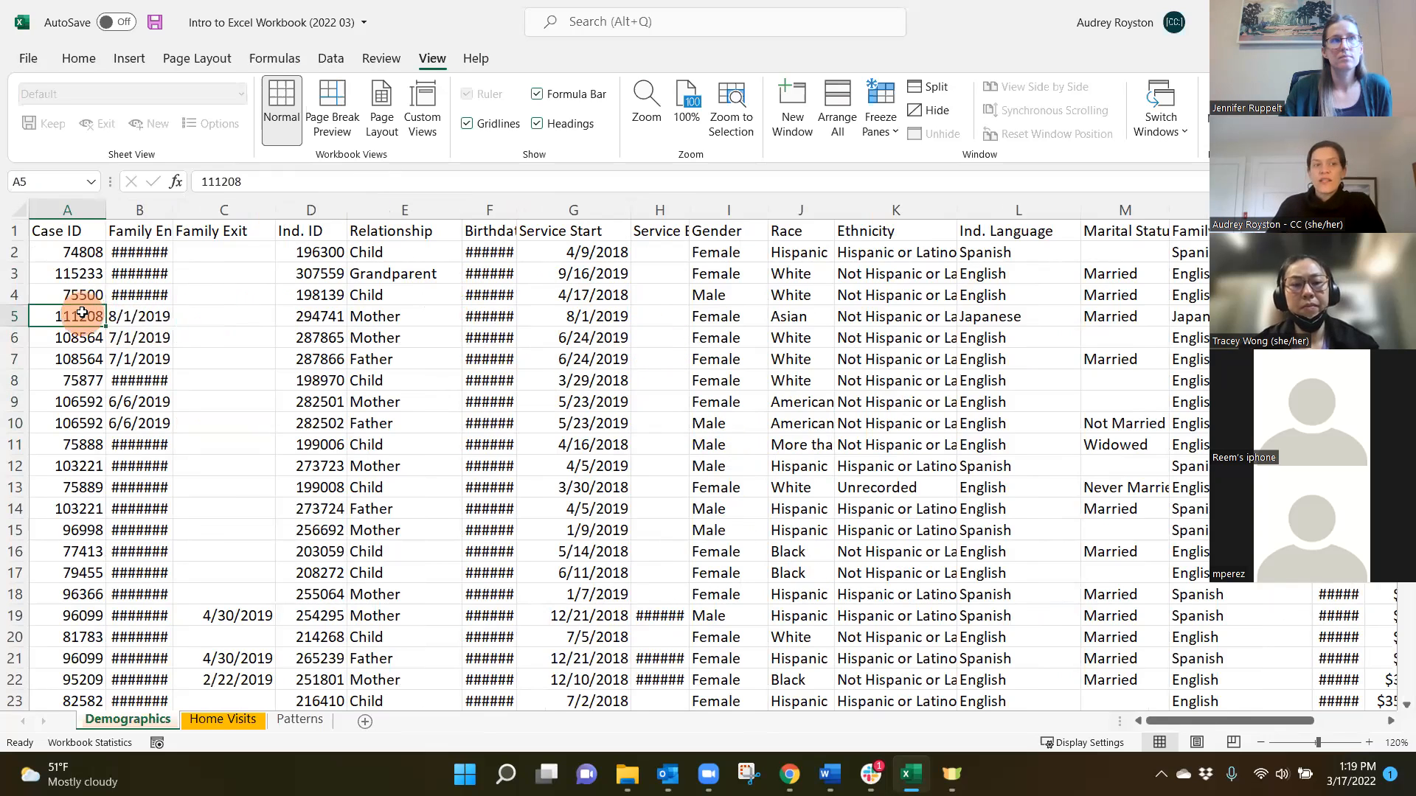
Step: Select the range A5:H7, and make a new selection from A5 extended cell by cell to H13
left_click_drag(84, 317, 667, 354)
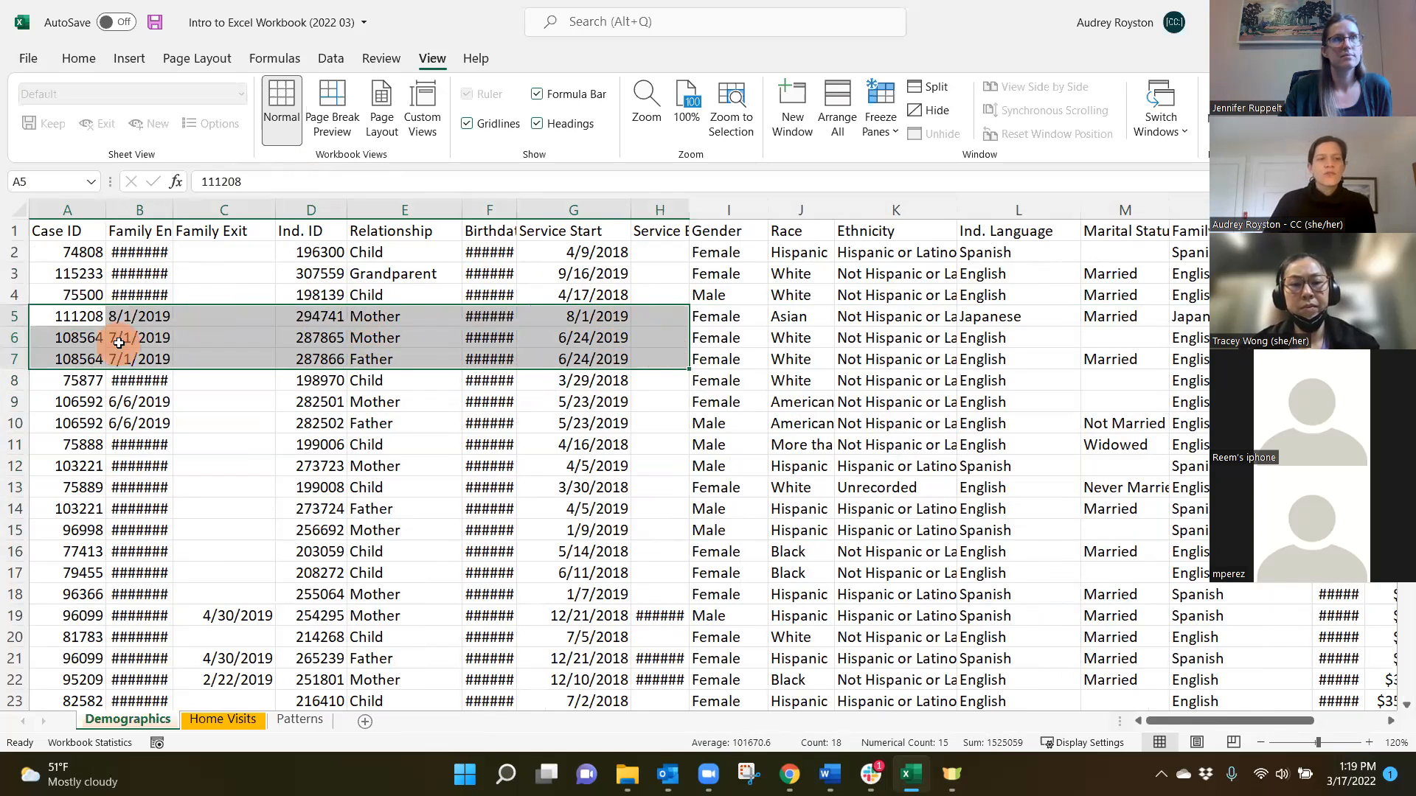
left_click(79, 315)
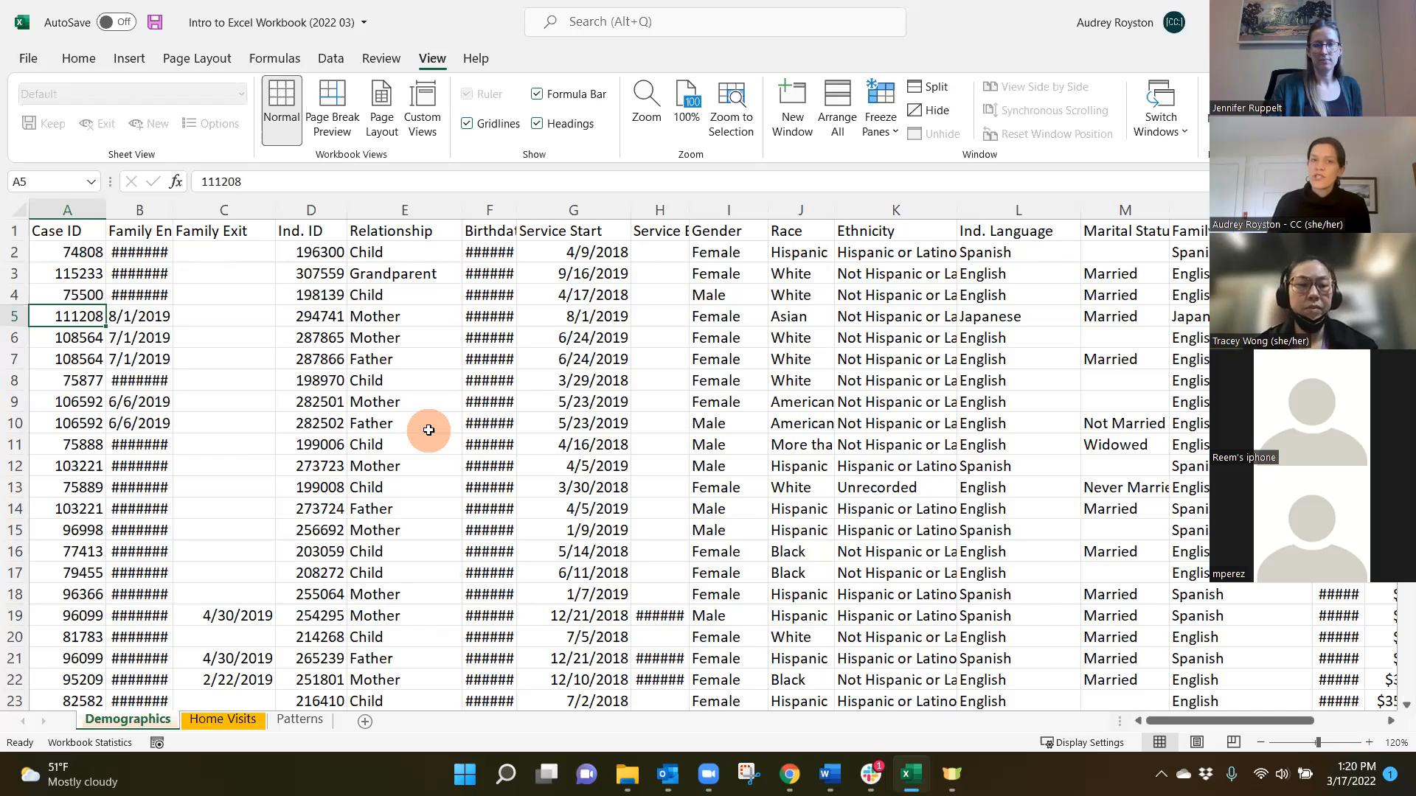
key("shift+Right")
key("shift+Right")
key("shift+Right")
key("shift+Right")
key("shift+Right")
key("shift+Right")
key("shift+Right")
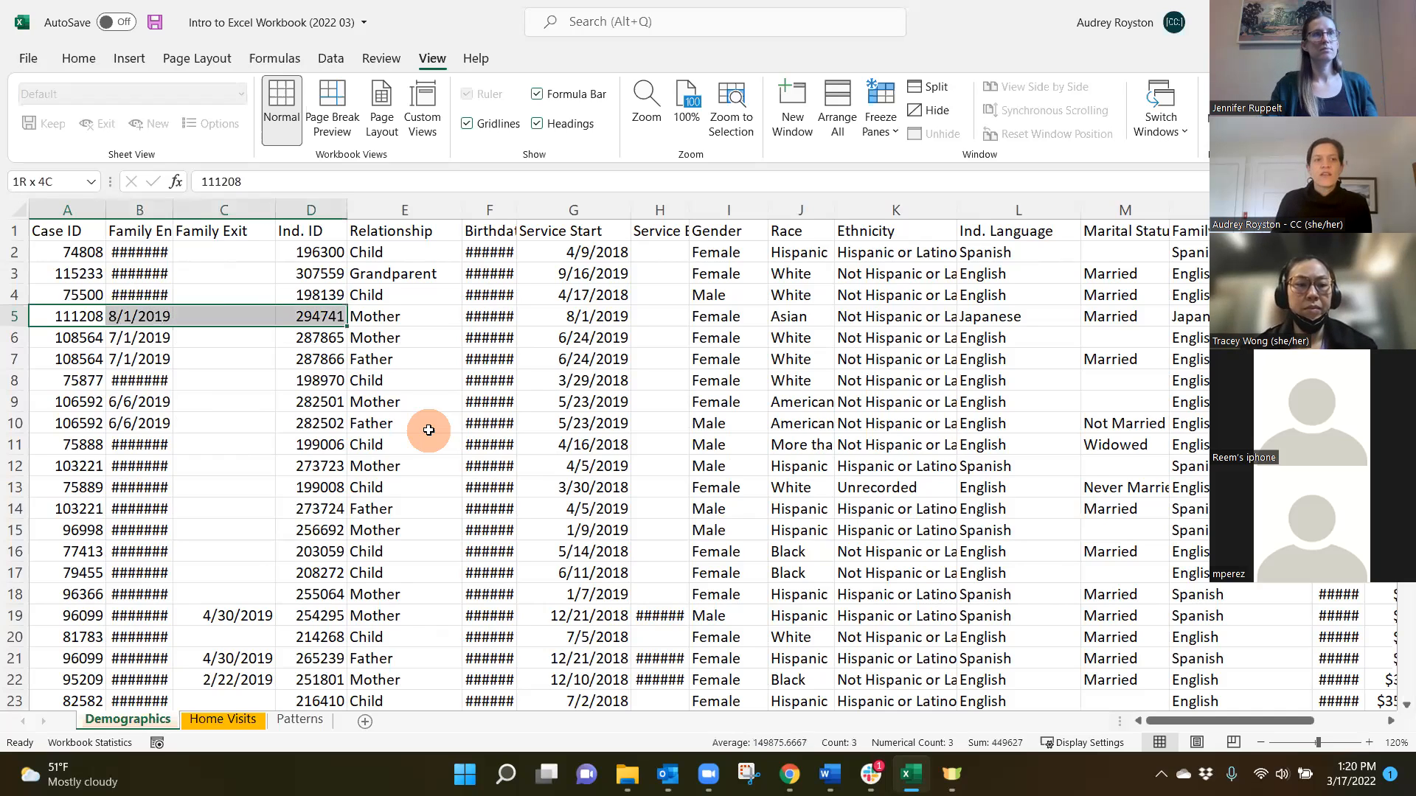
key("shift+Down")
key("shift+Down")
key("shift+Down")
key("shift+Down")
key("shift+Down")
key("shift+Down")
key("shift+Down")
key("shift+Down")
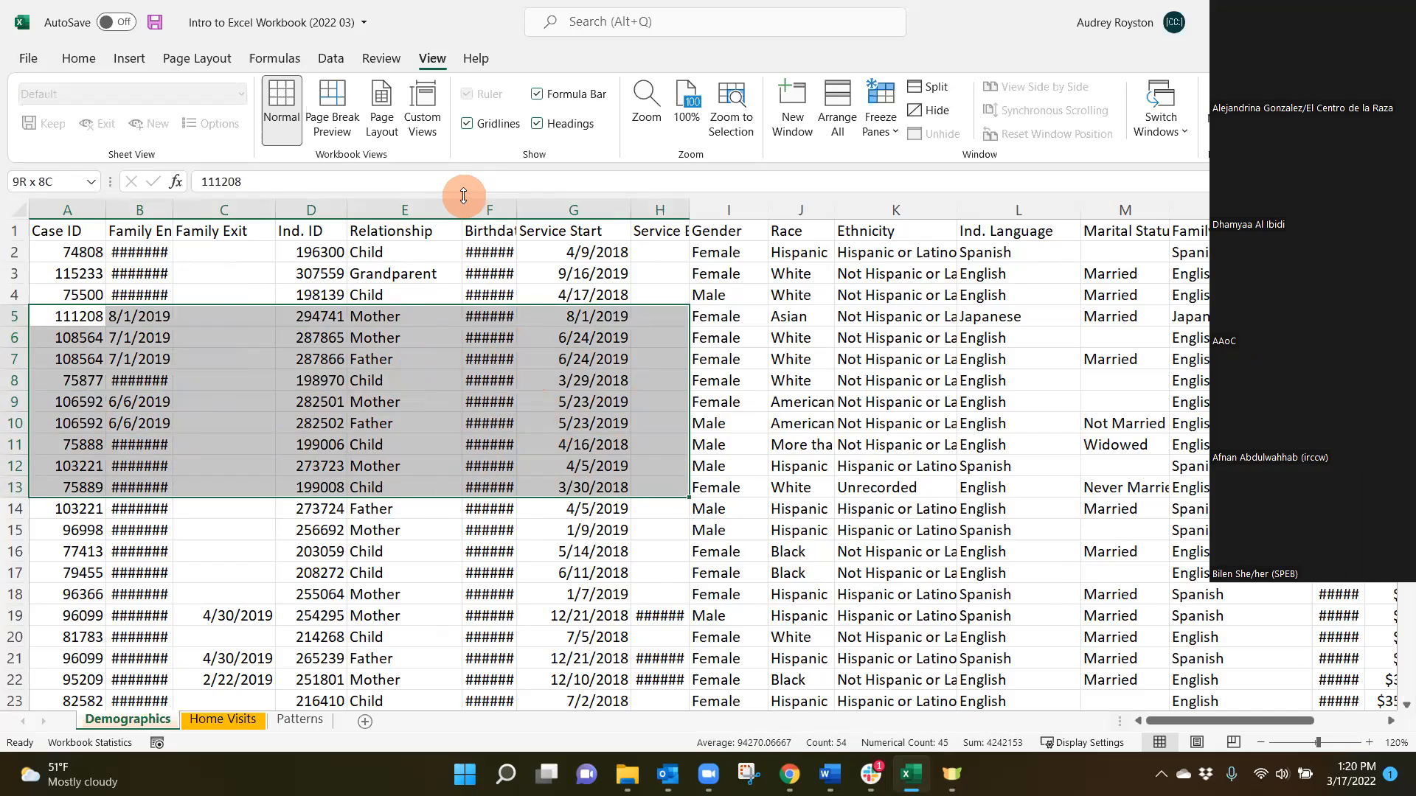
Step: Select entire columns E and I one at a time, and likewise entire rows 4, 10 and 13
left_click(427, 204)
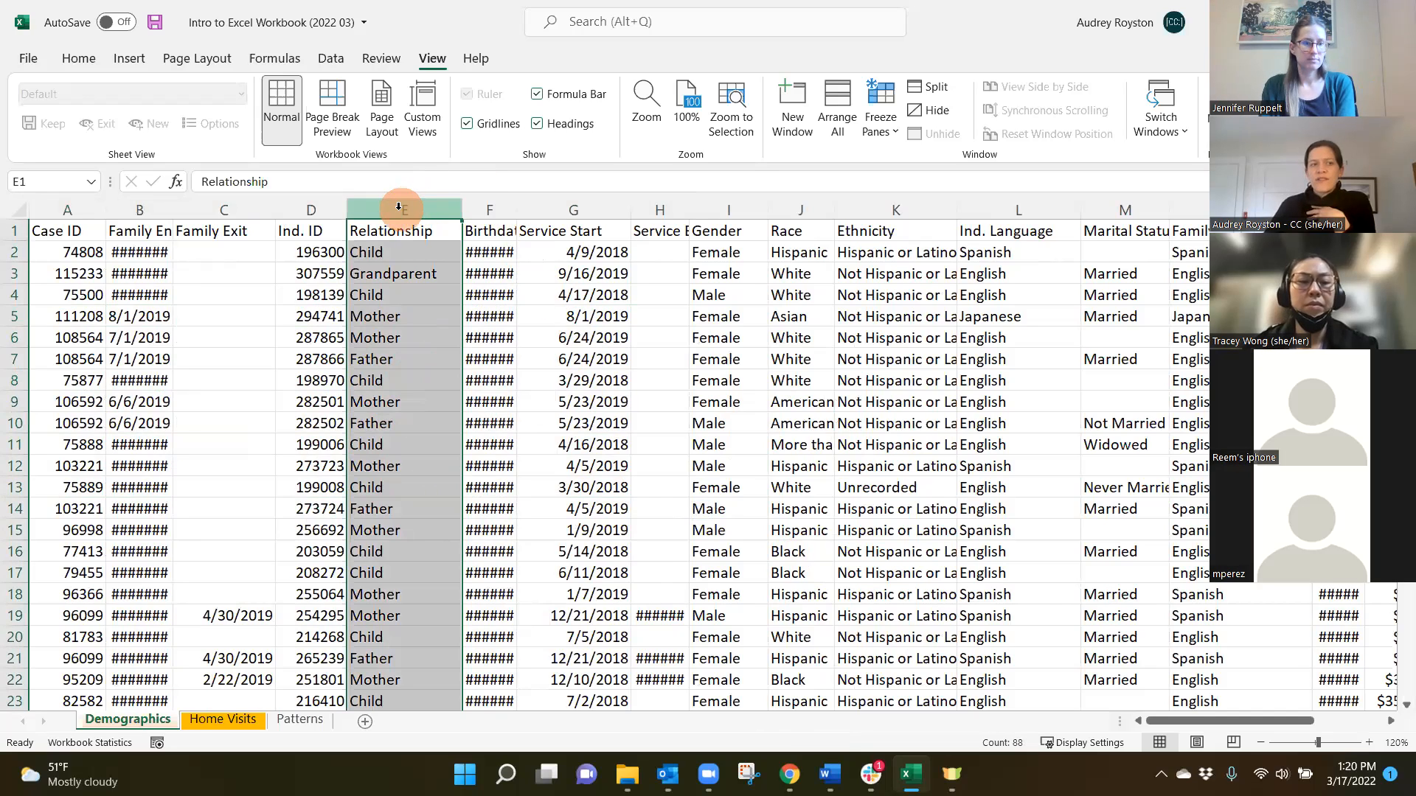
left_click(724, 209)
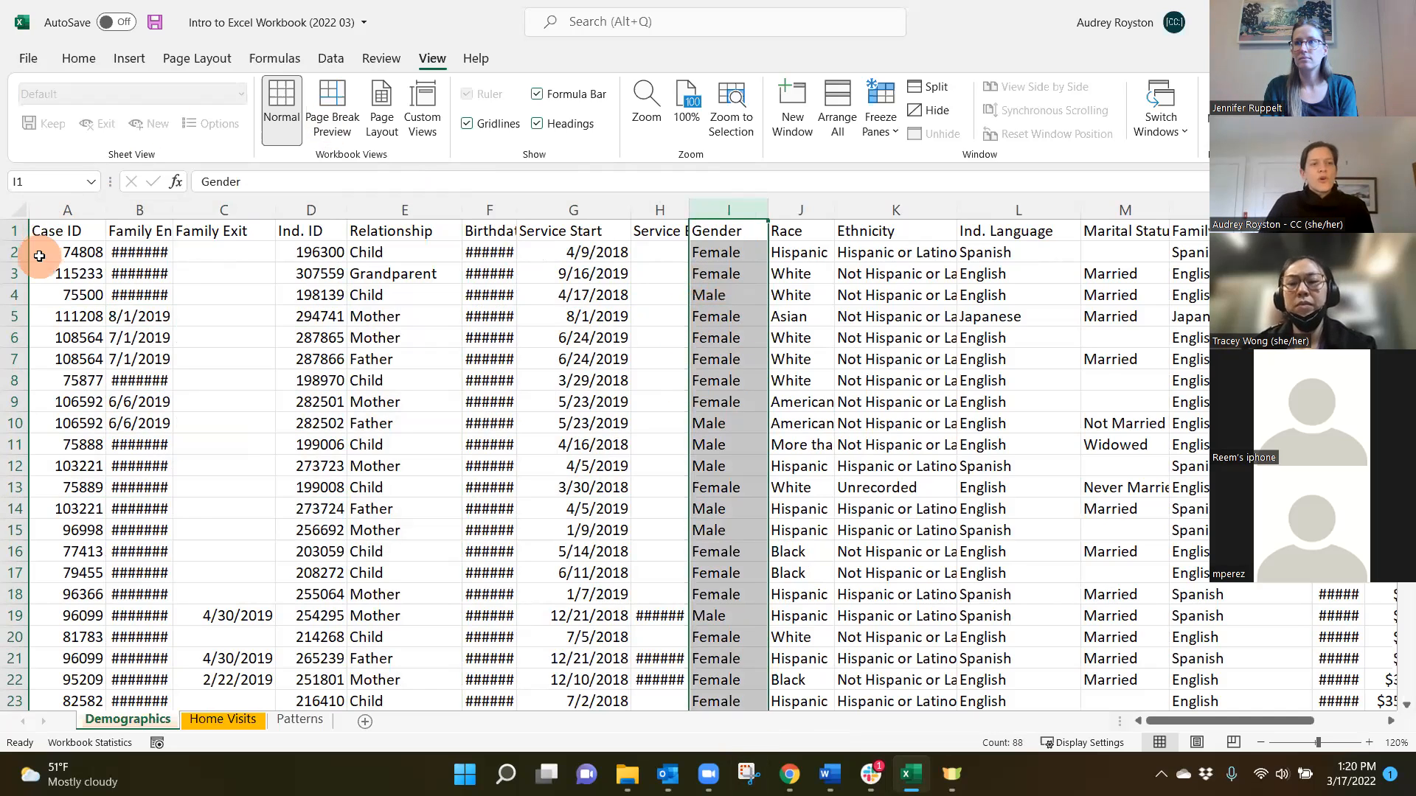
left_click(11, 293)
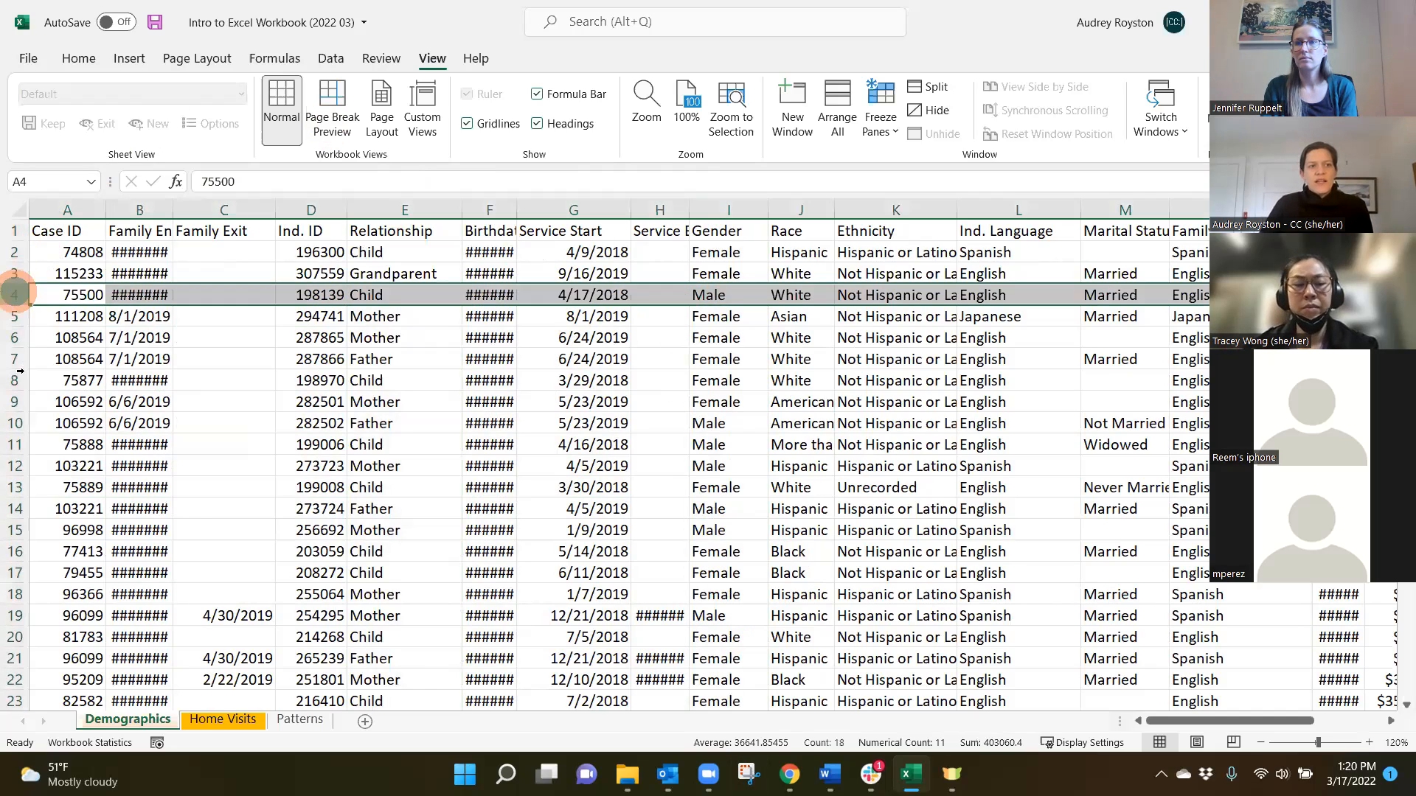
left_click(15, 423)
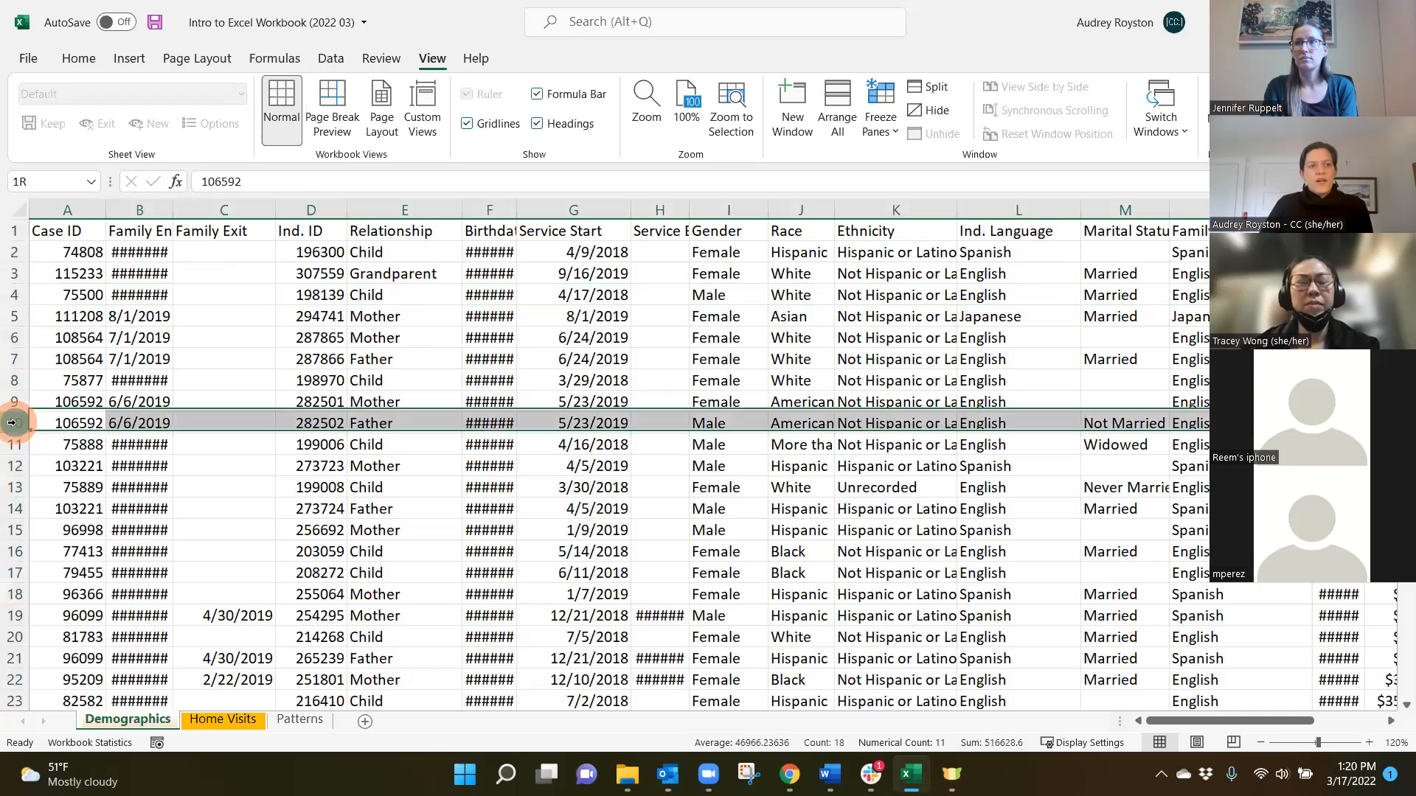
left_click(14, 485)
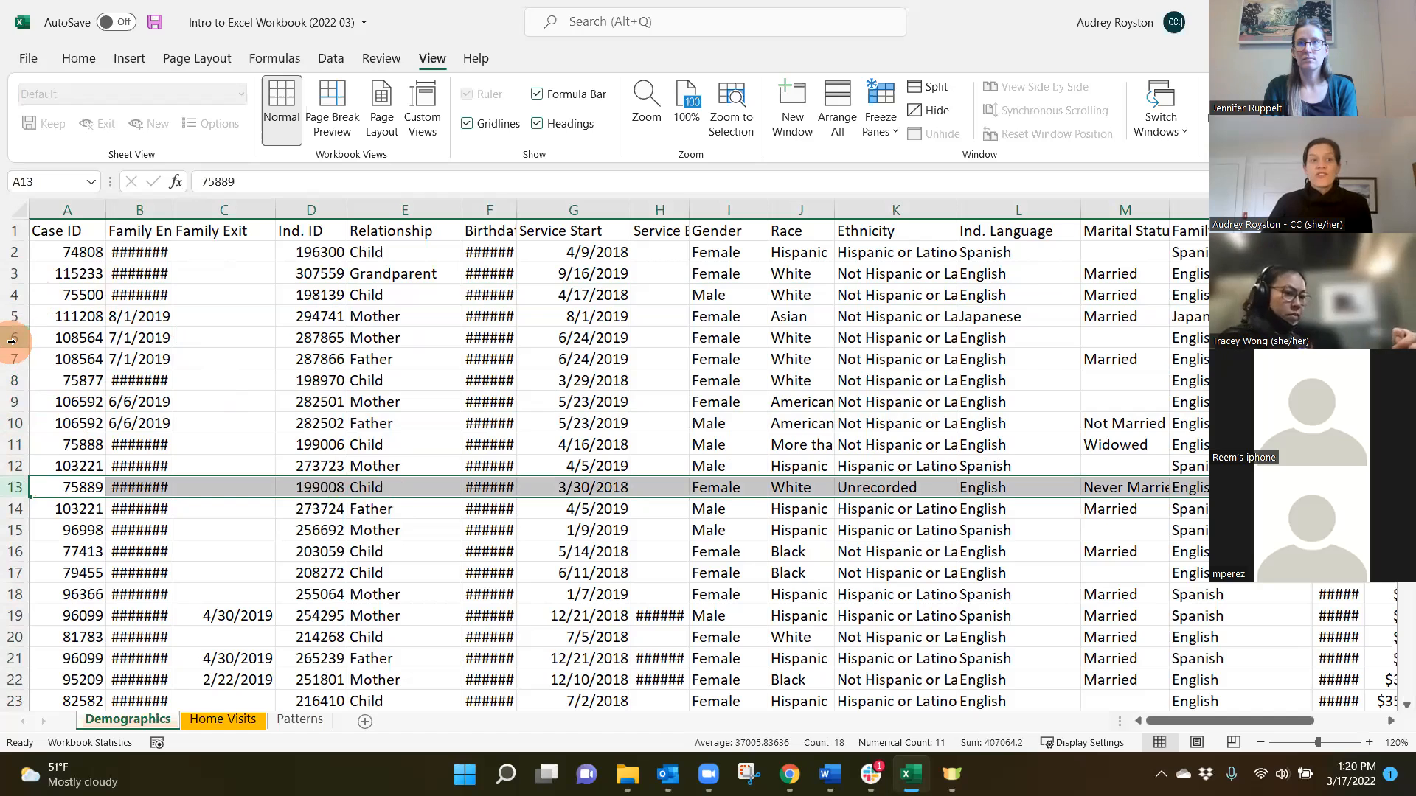
Step: Select adjacent rows 6 to 17 as a block, and adjacent columns starting from E, finishing with columns C to E
left_click_drag(11, 339, 11, 575)
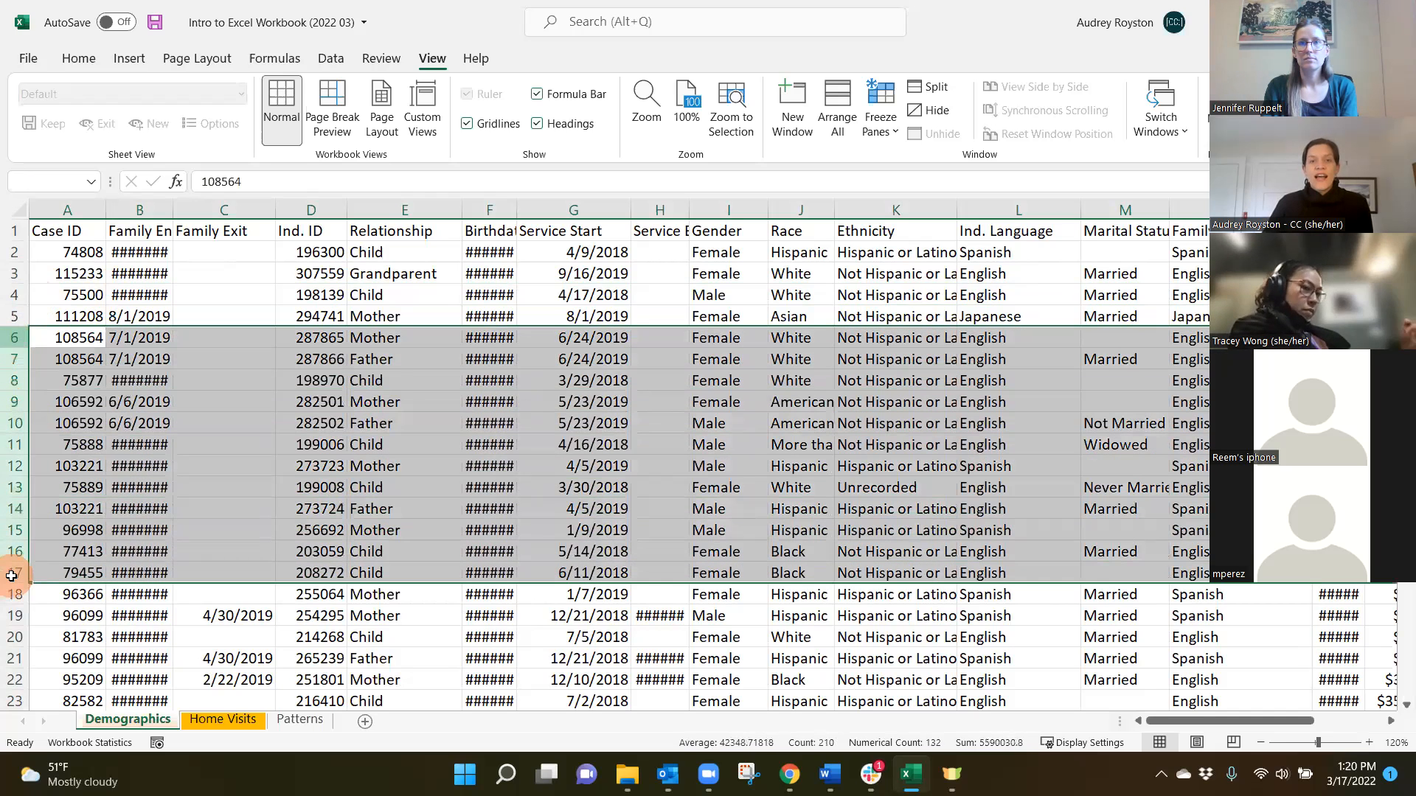
left_click_drag(405, 209, 774, 200)
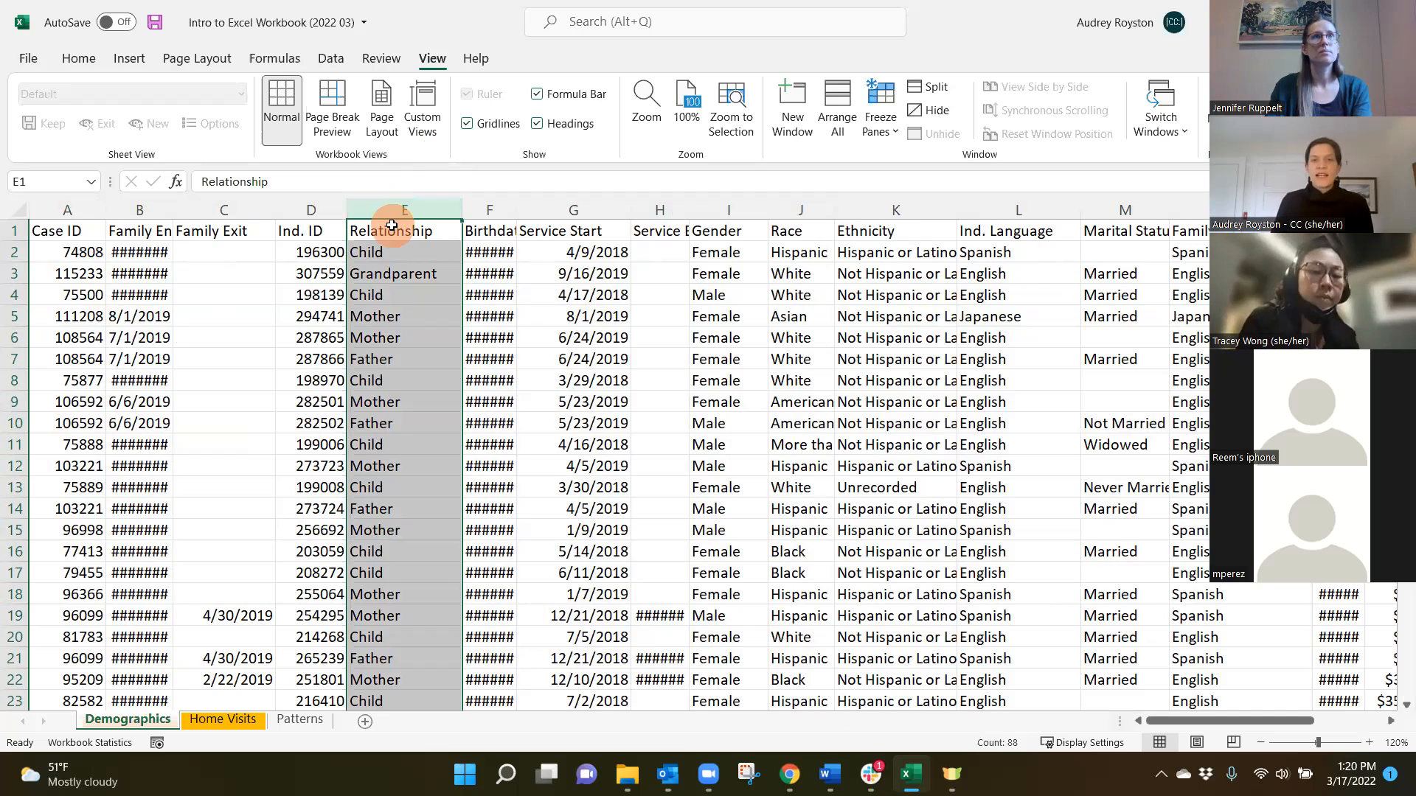
left_click_drag(392, 225, 221, 210)
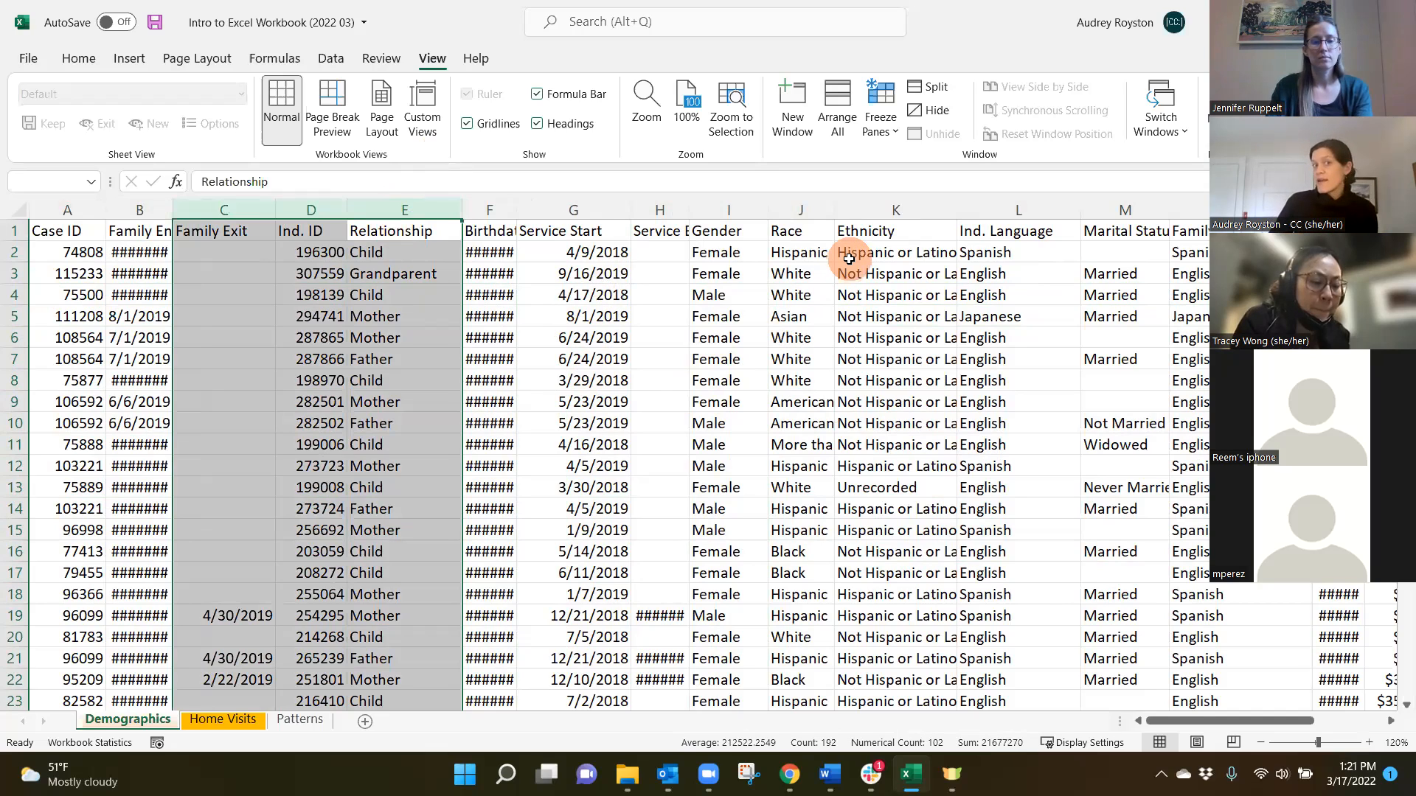
Step: Select the non-adjacent Service Start, Race, Ind. Language and Family Language columns (G, J, L and N) together
left_click(531, 209)
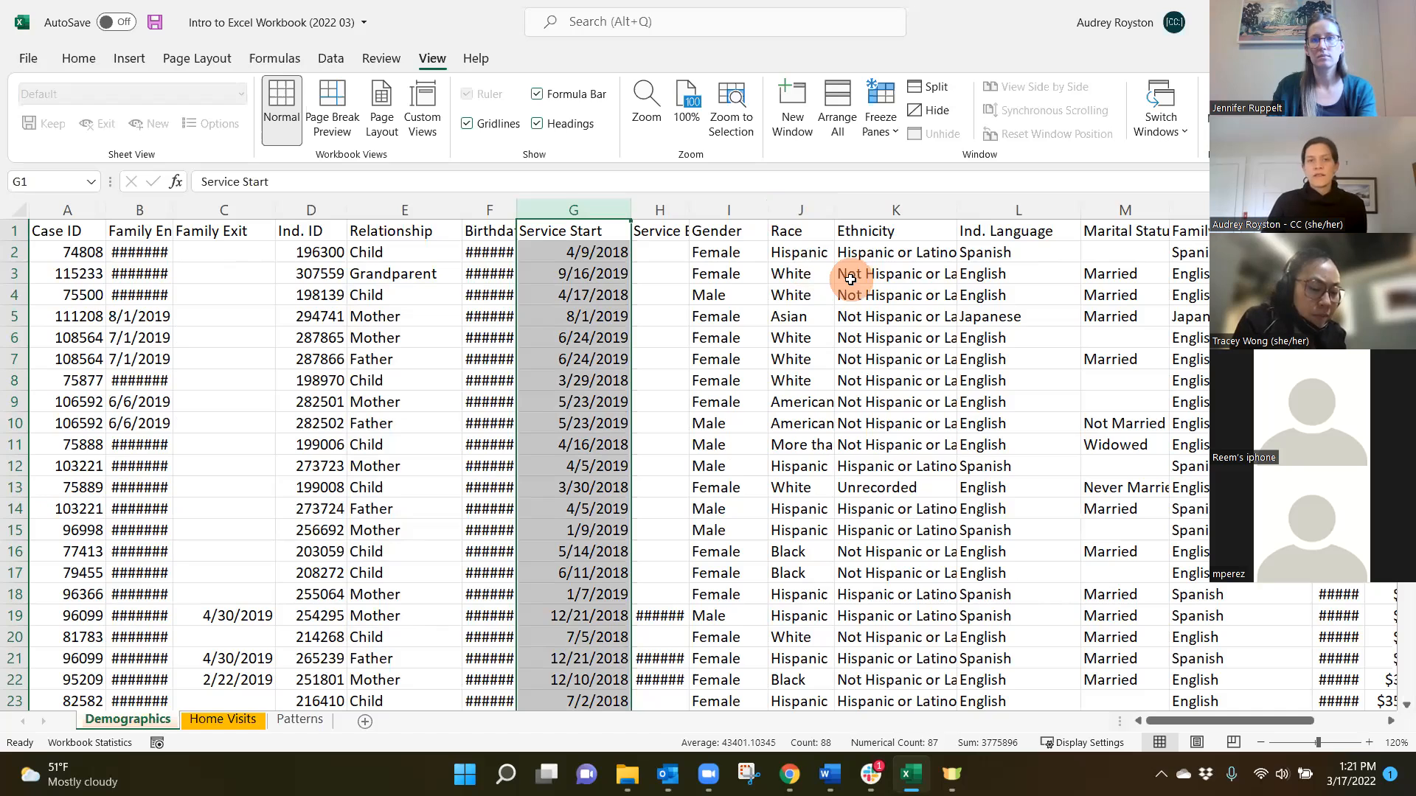
left_click(811, 203, "ctrl")
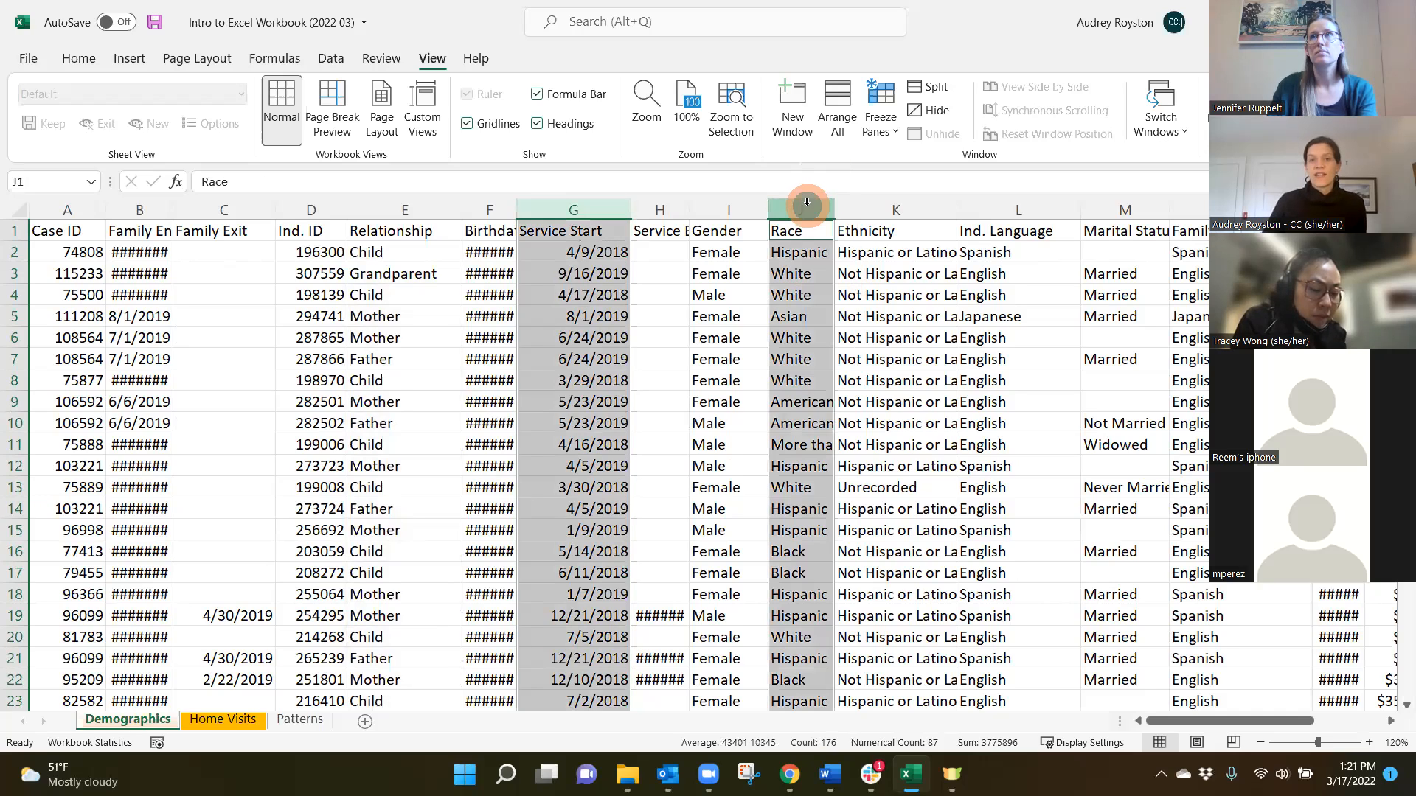
left_click(1002, 201, "ctrl")
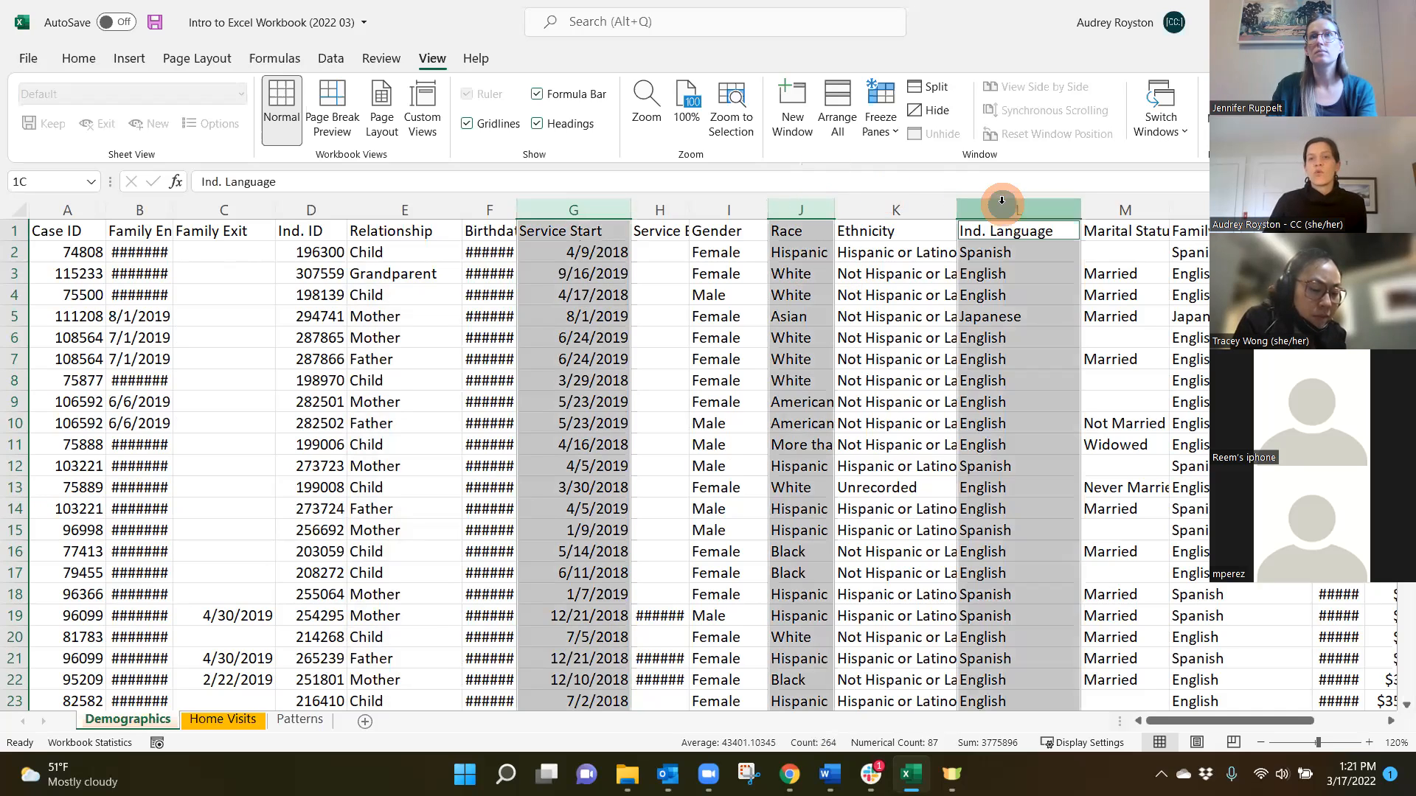
left_click(1183, 207, "ctrl")
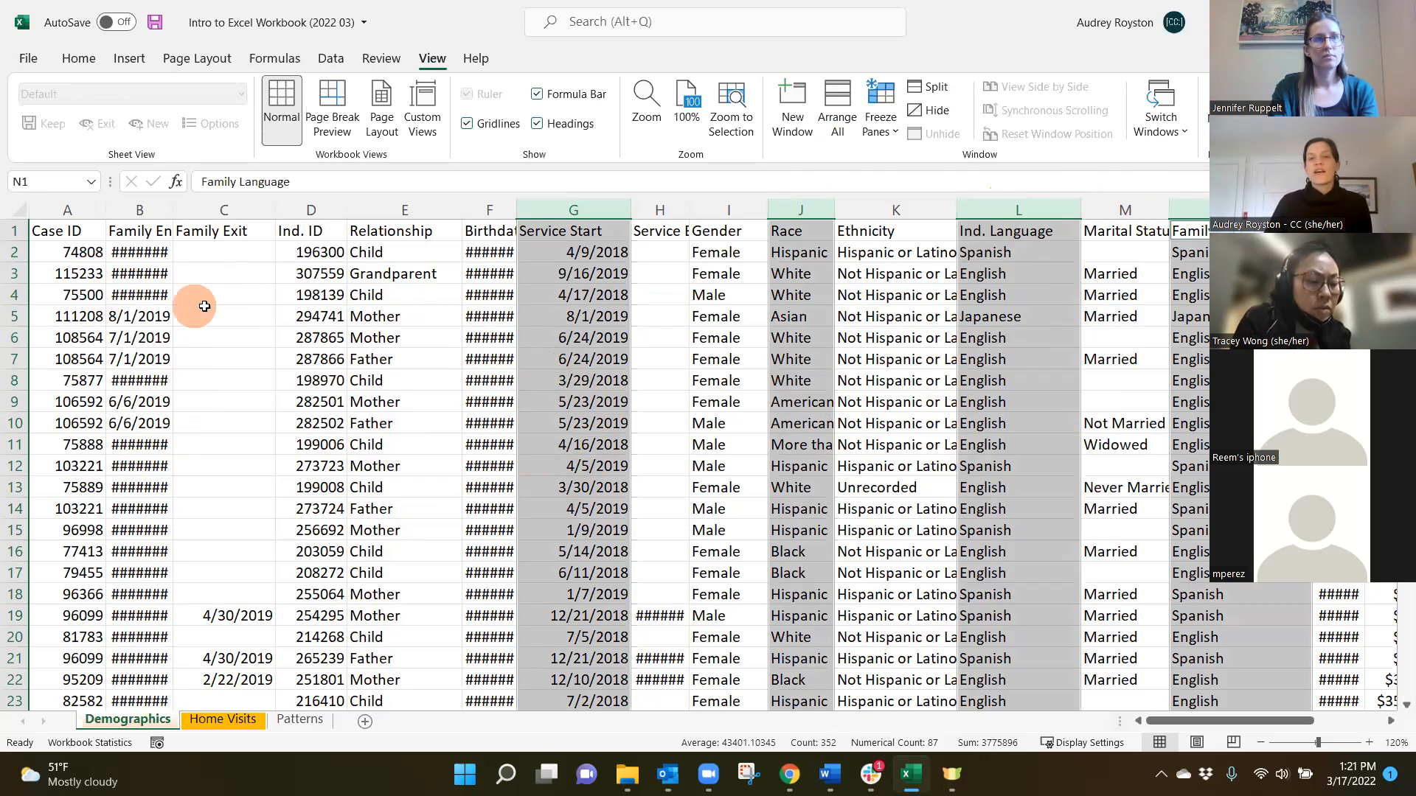
Step: Replace the column selection with cell C3 and move the active cell along row 3 to I3
left_click(190, 273)
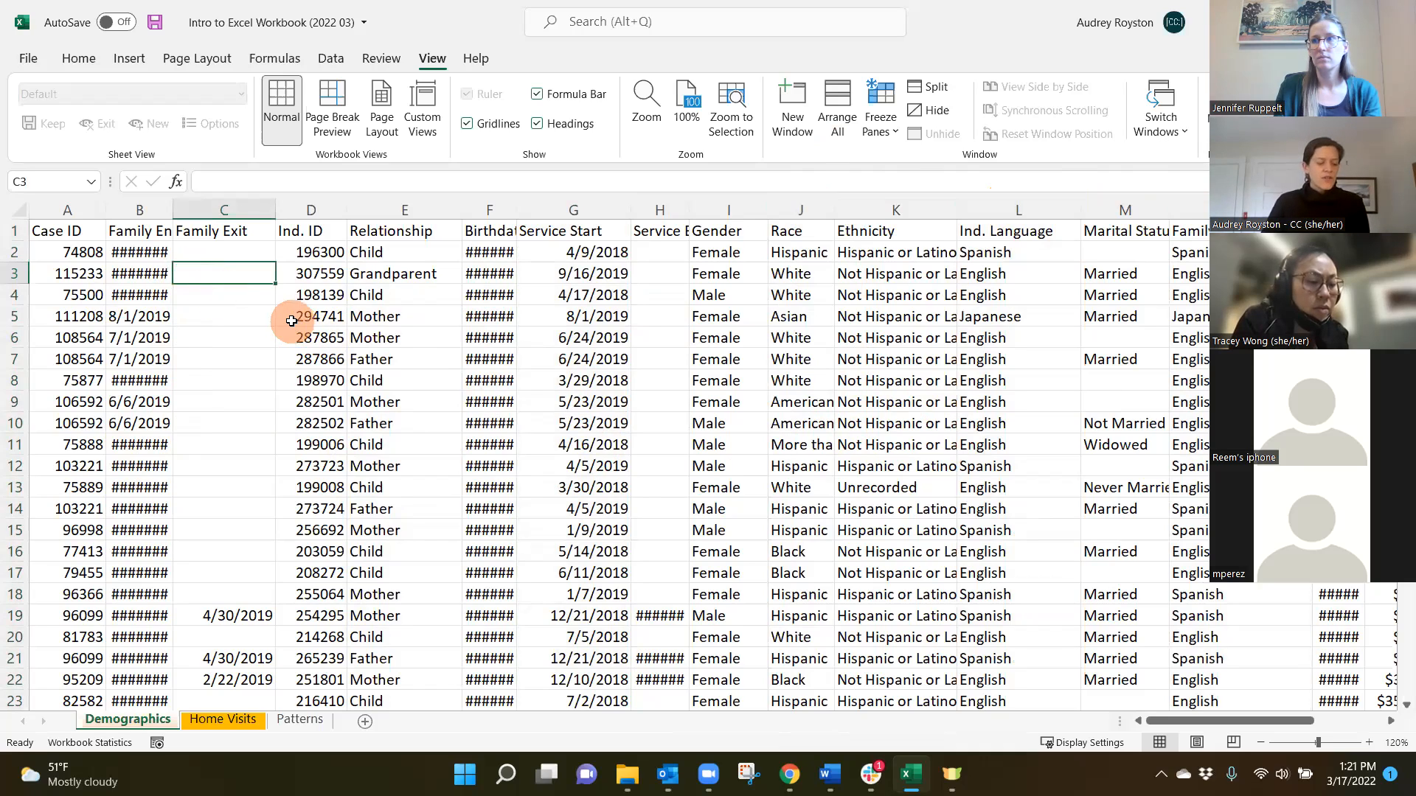
key("Right")
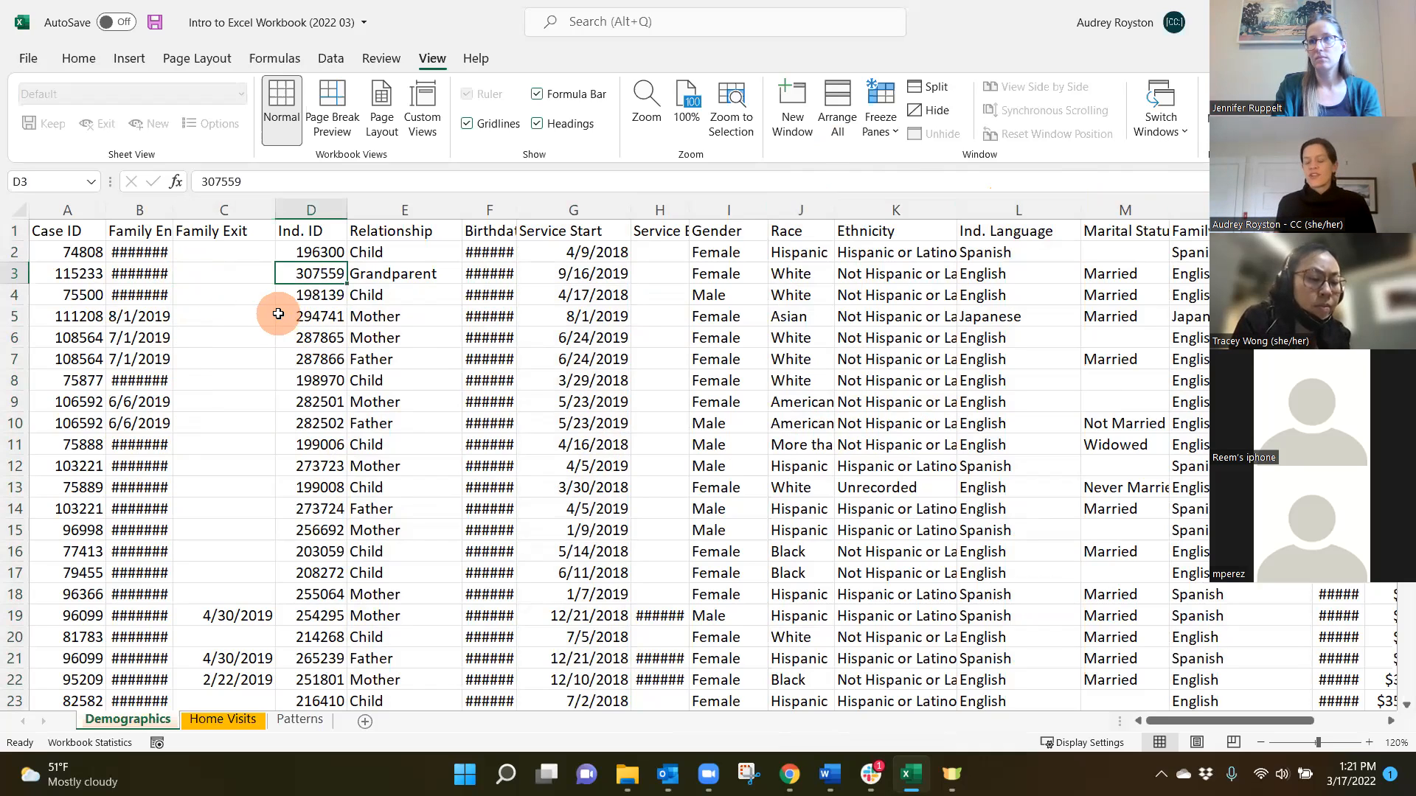
key("Right")
key("Right")
key("Right")
key("Right")
key("Right")
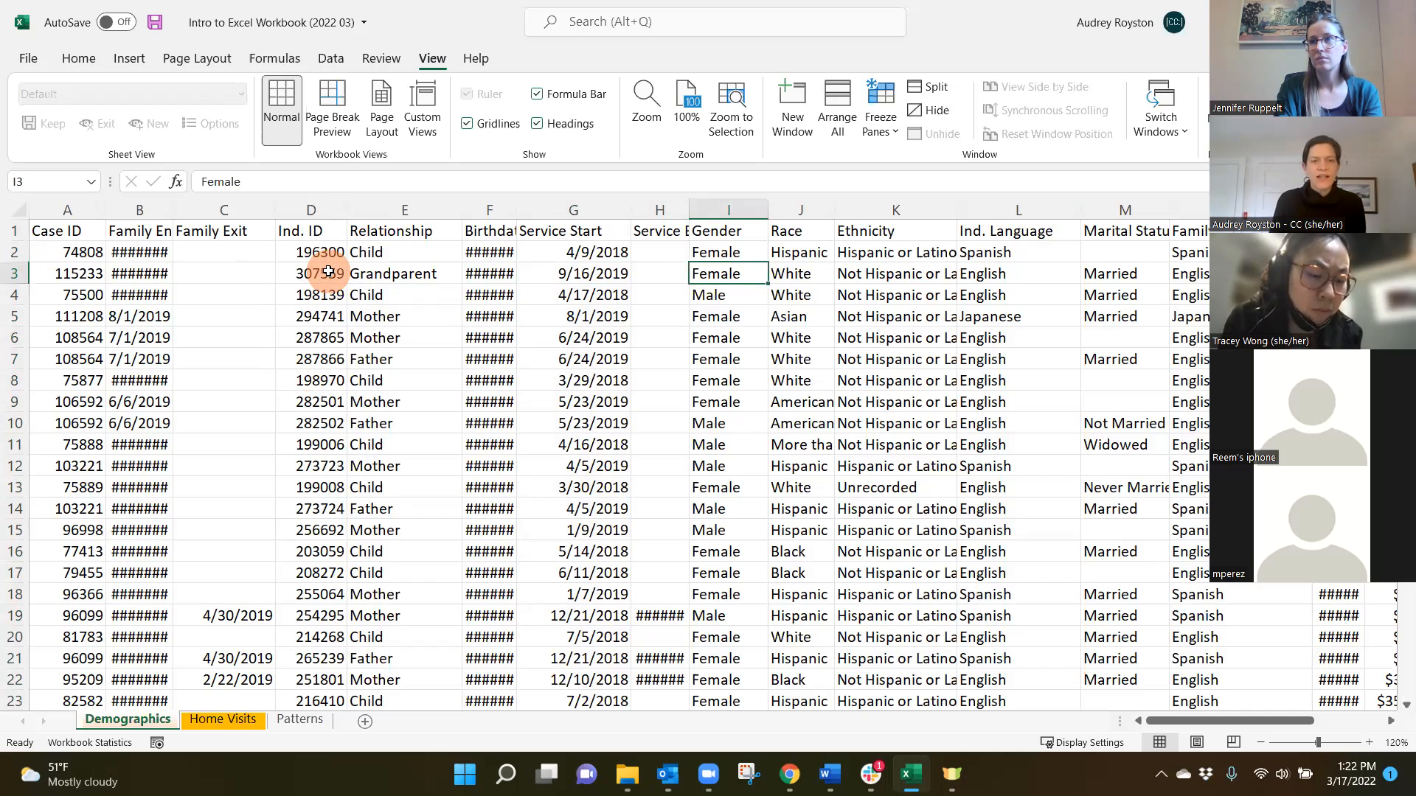
Step: Jump to the last used cell of the Demographics sheet, look past the end of the data, and return to A1
key("ctrl+End")
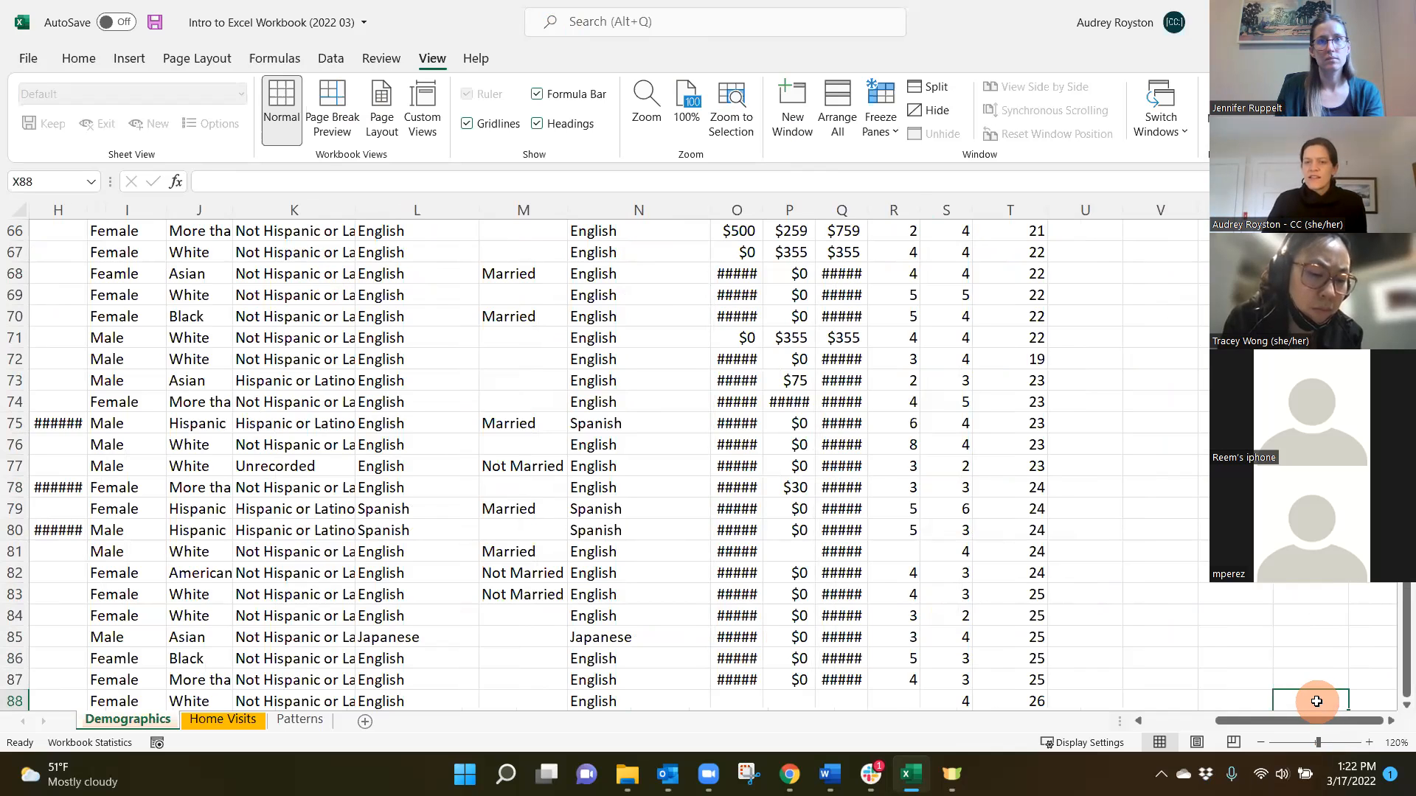
scroll(868, 616, "down", 3)
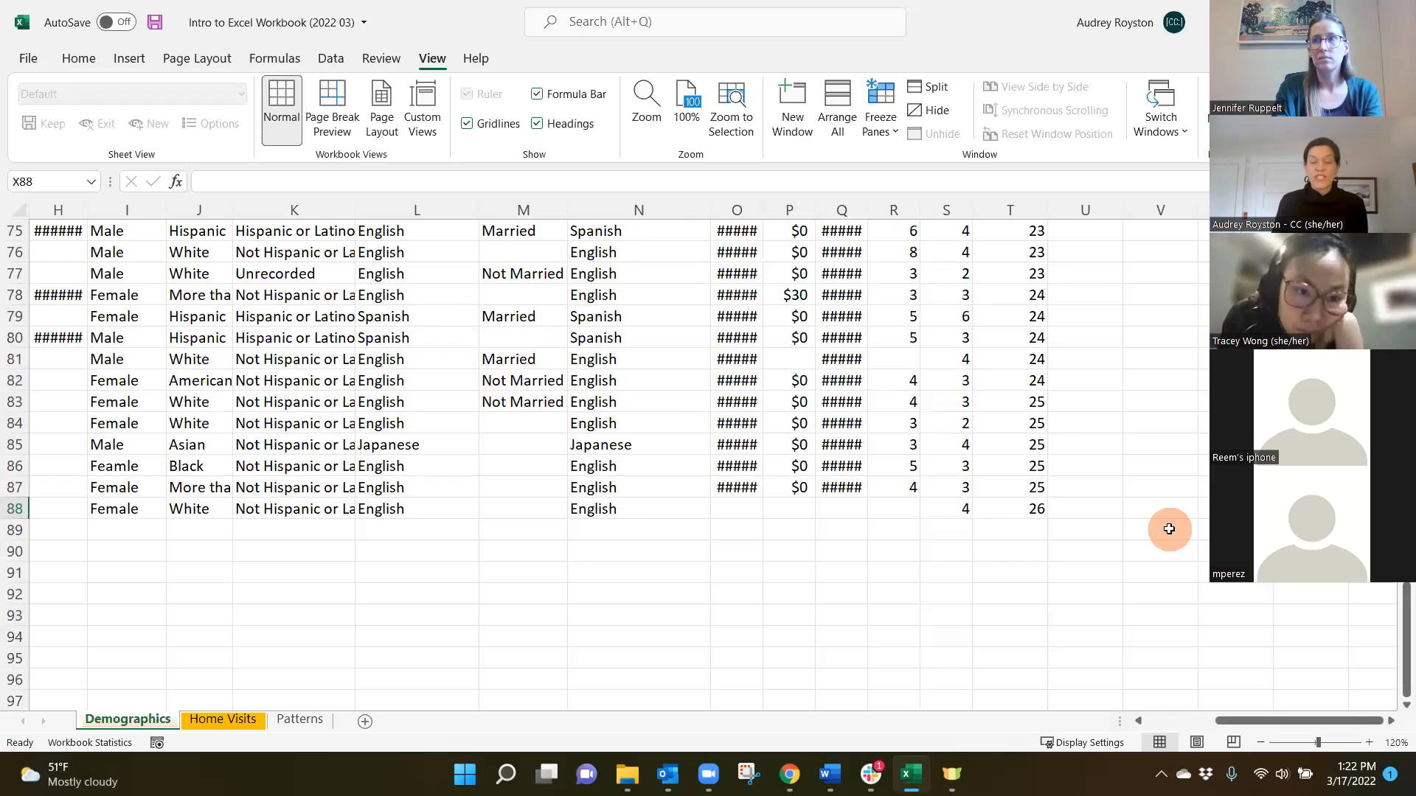
key("ctrl+Home")
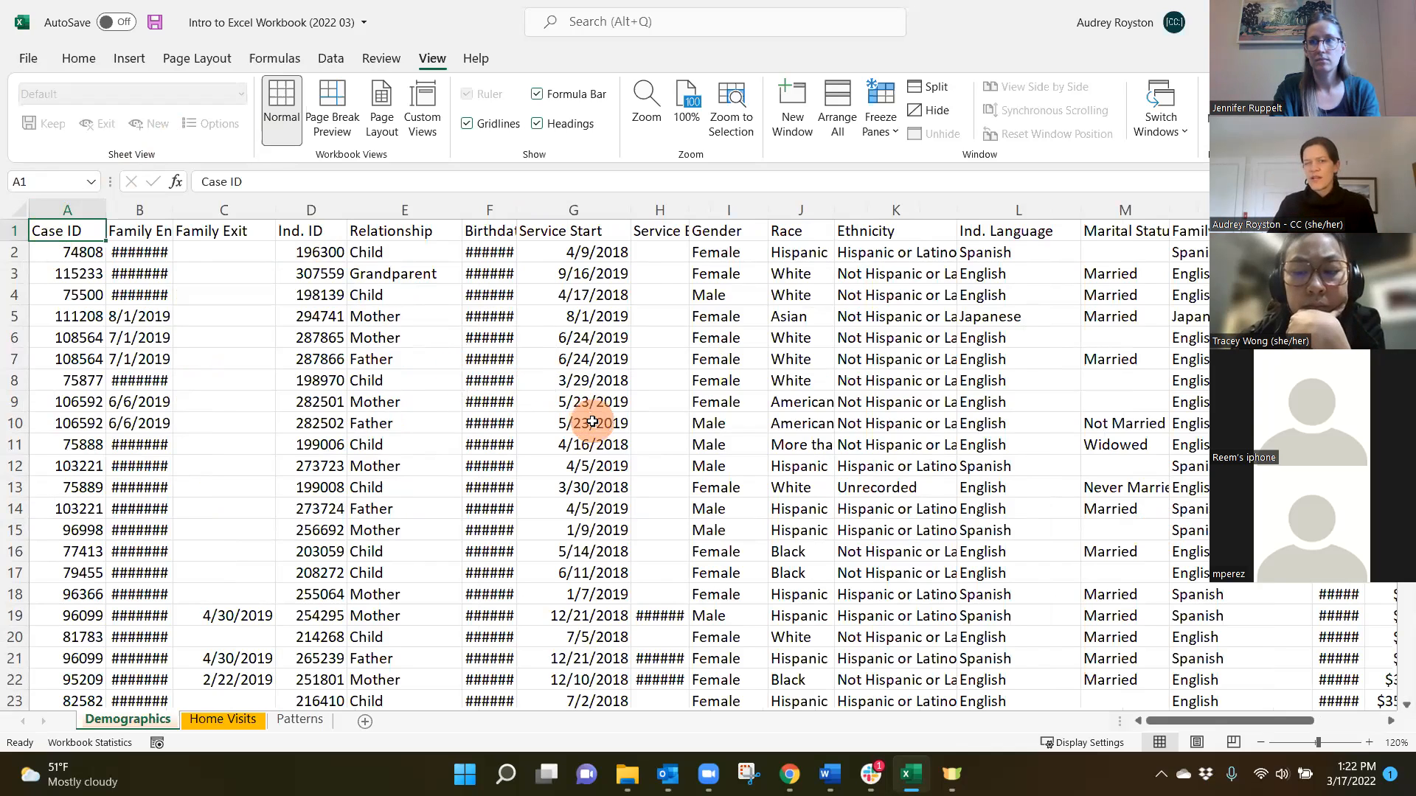
Step: Select cell D59 in the lower part of the Demographics data
scroll(592, 422, "down", 17)
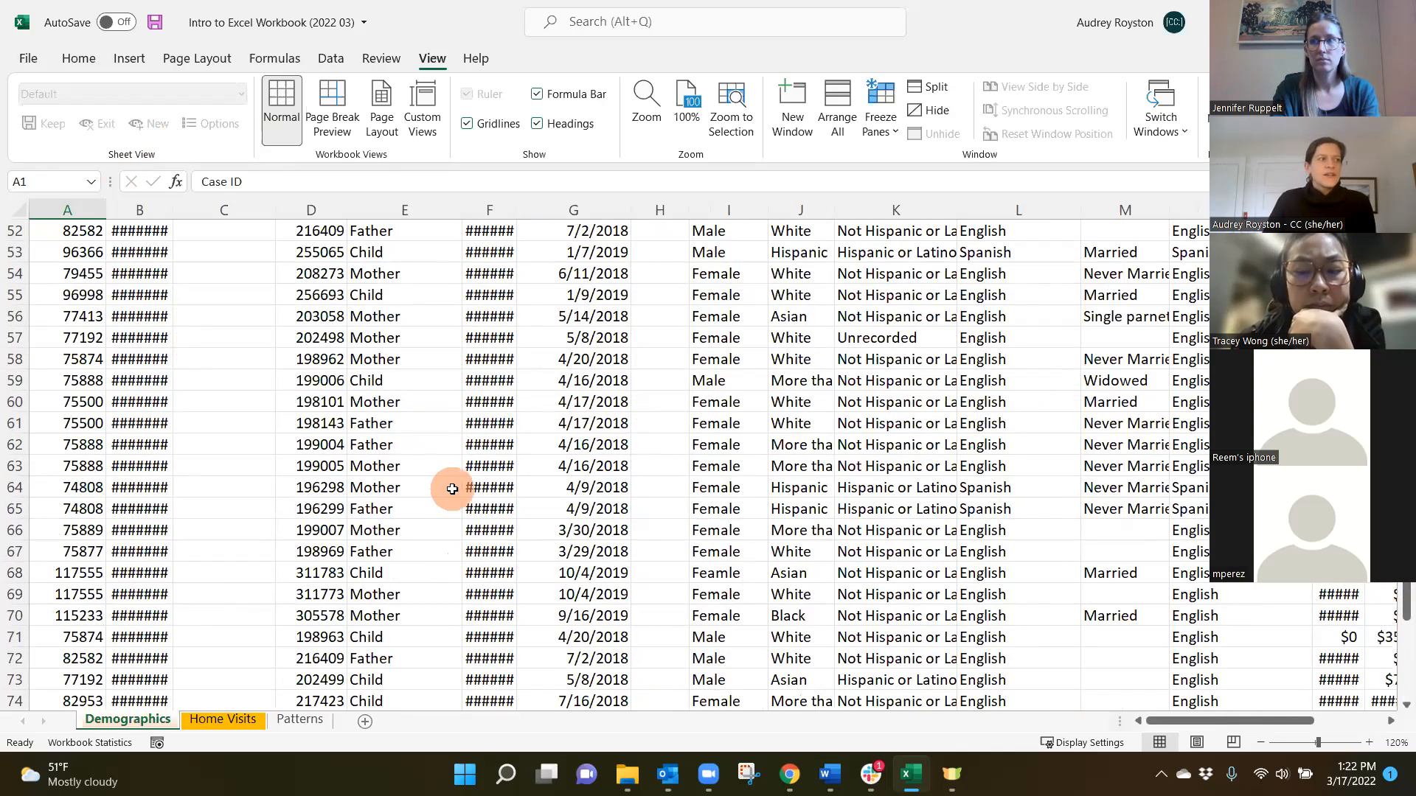
left_click(279, 380)
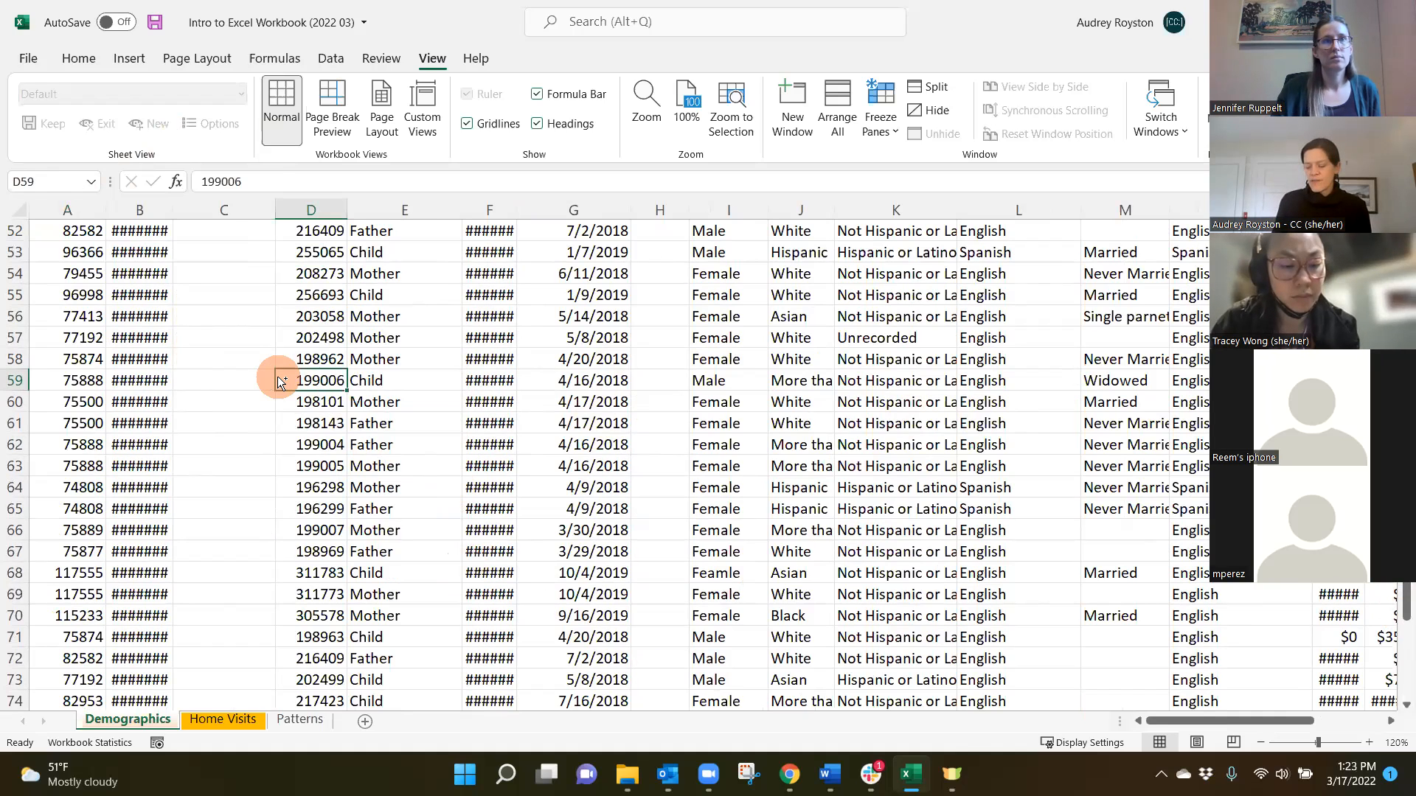
Step: Jump along row 59 through the data edges to column XFD, go down to XFD1048576, and return to A1
key("ctrl+Right")
key("ctrl+Right")
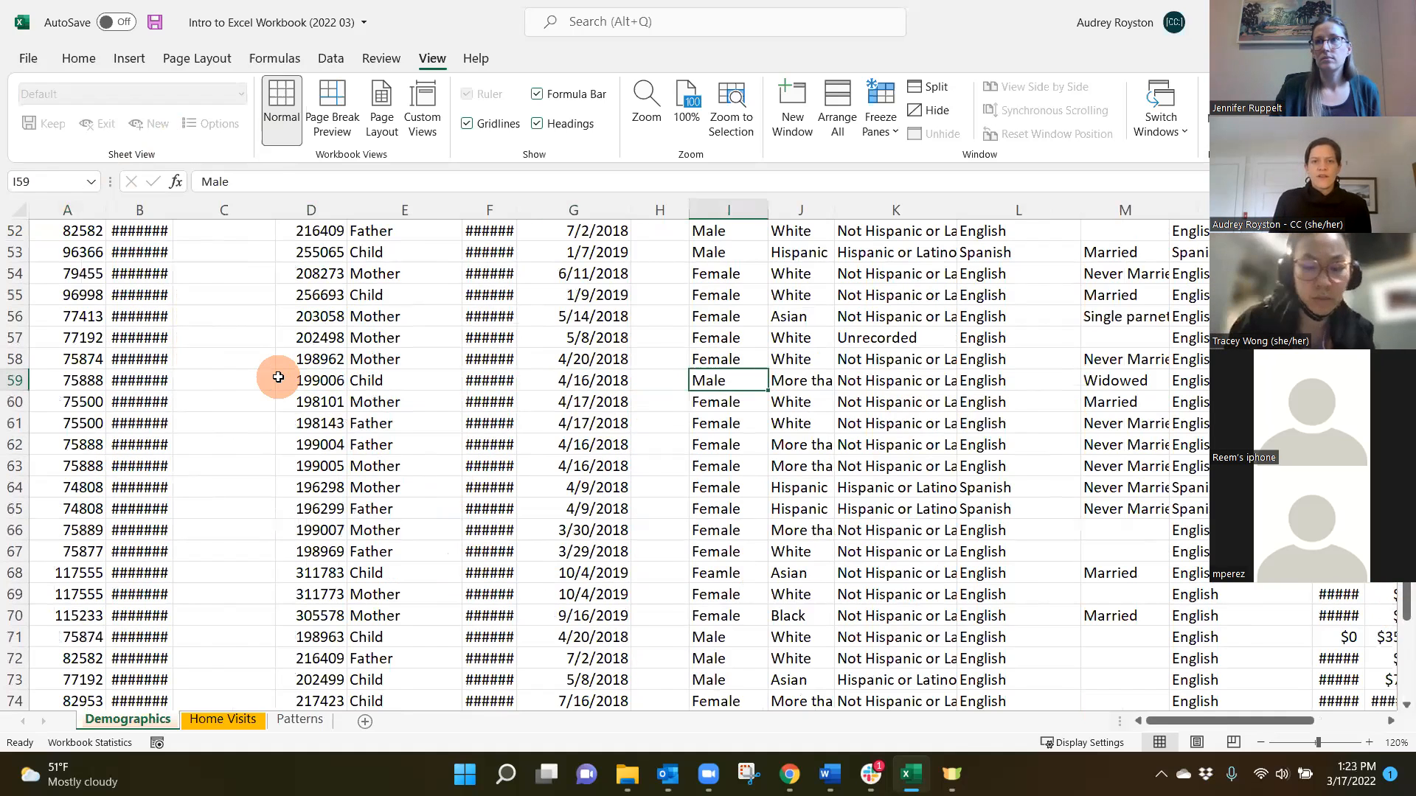
key("ctrl+Right")
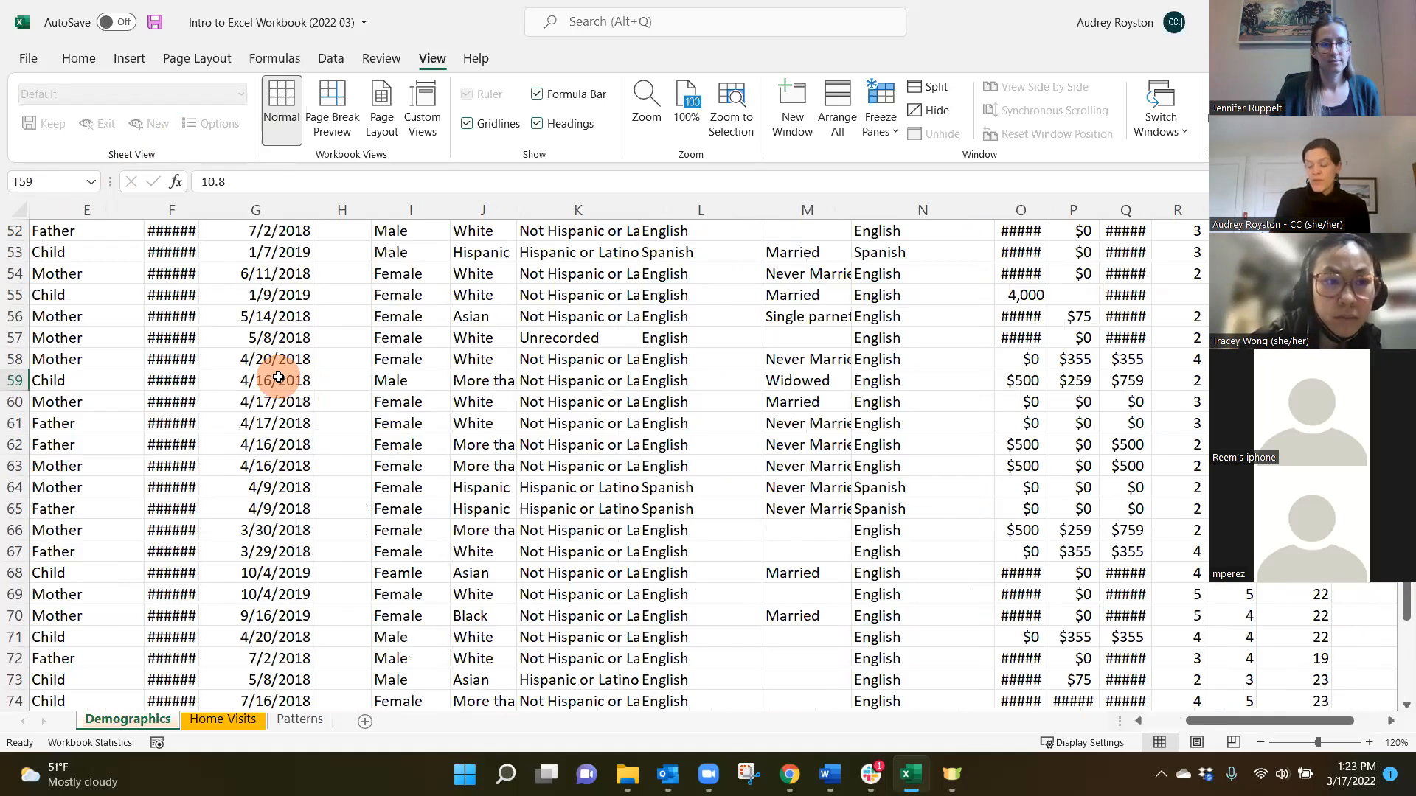
key("ctrl+Right")
key("ctrl+Right")
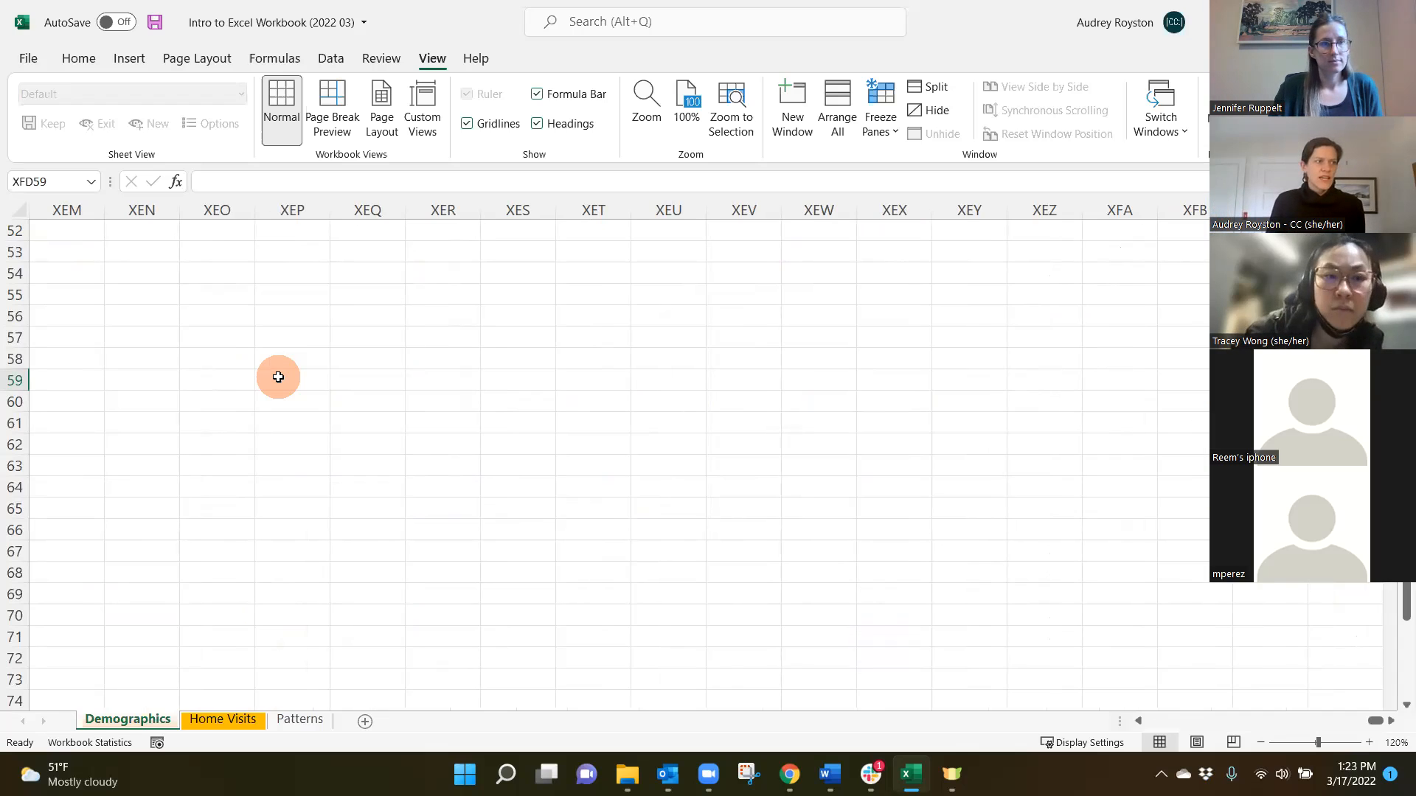
key("ctrl+Down")
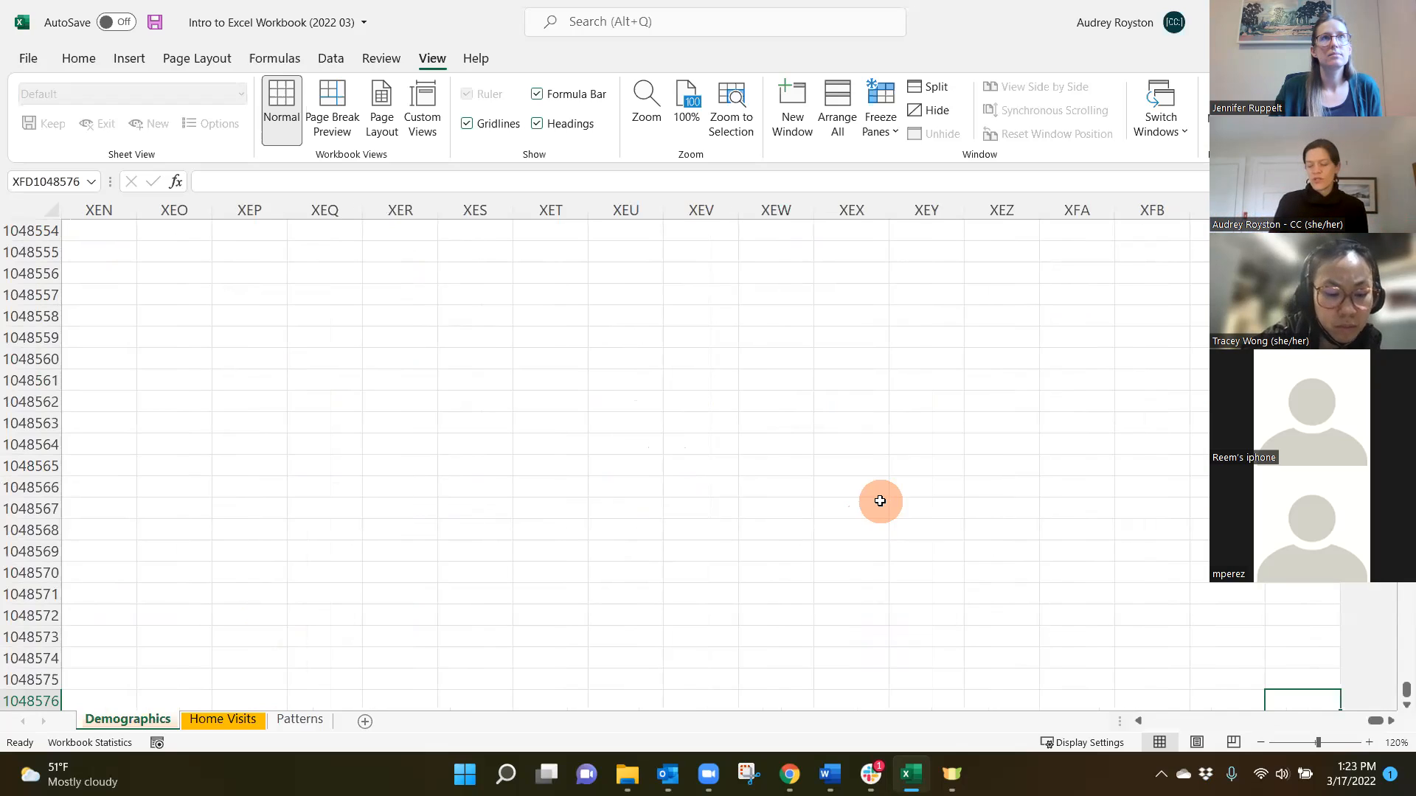
key("ctrl+Home")
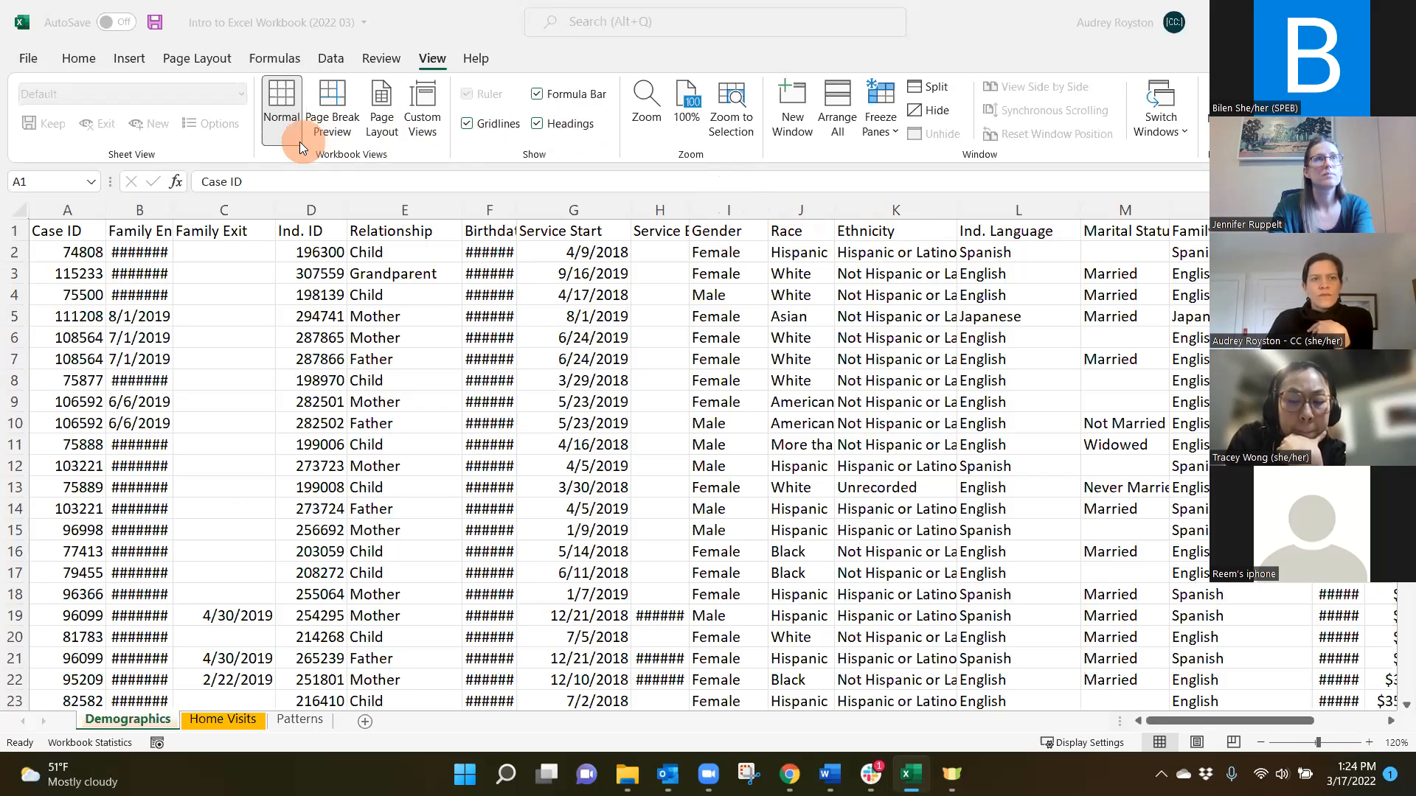
Step: From cell C4, jump to the last used cell of the Demographics sheet, select U81, and return to A1
left_click(230, 302)
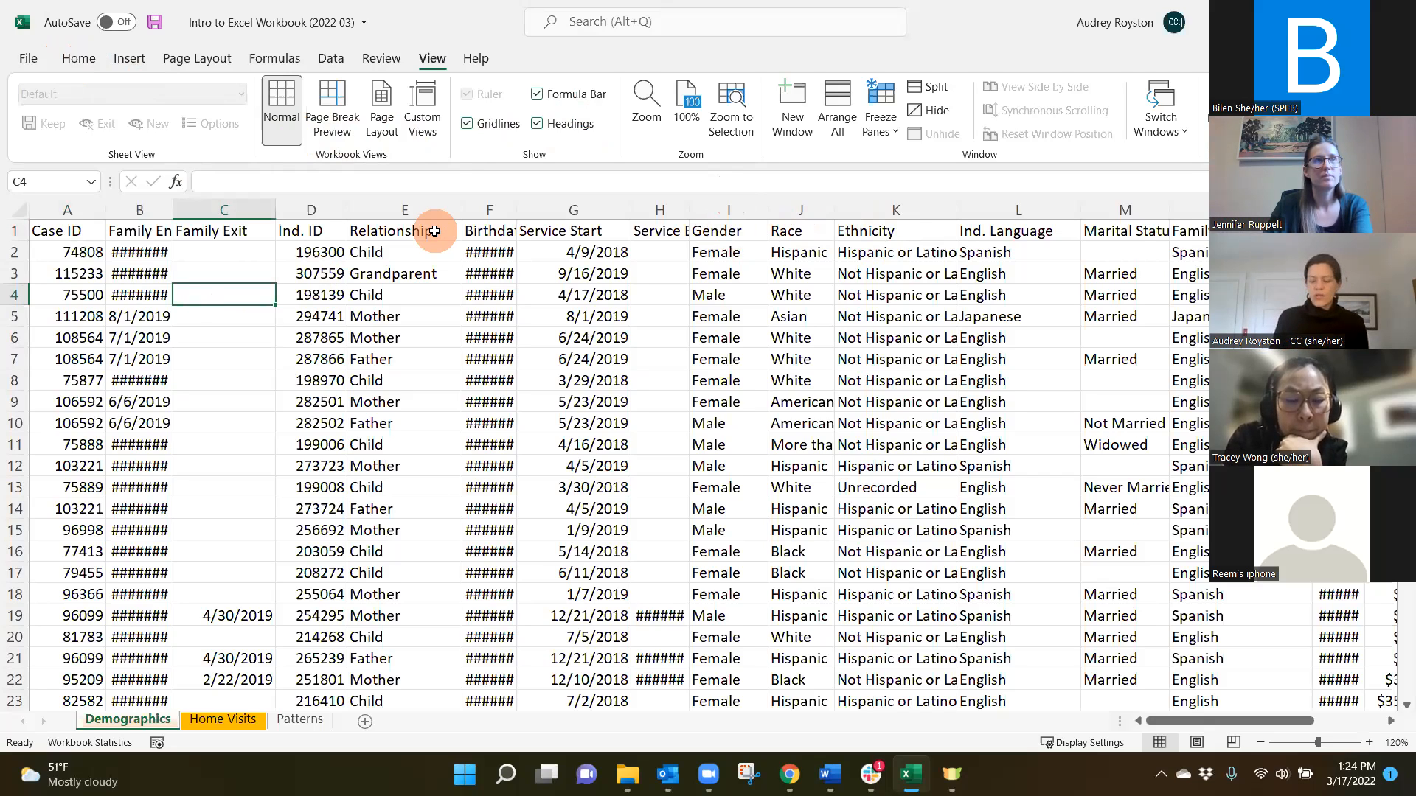
key("ctrl+End")
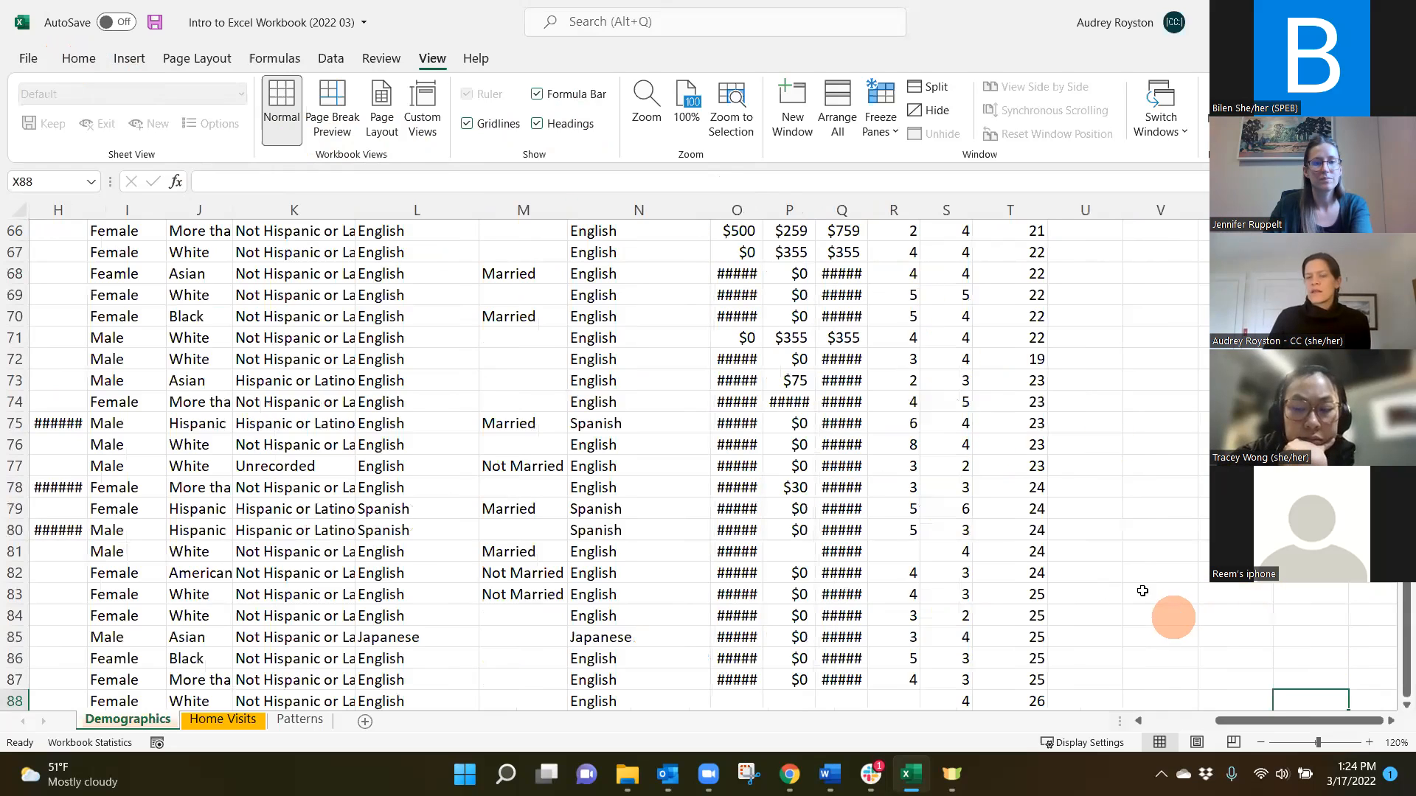
left_click(1076, 550)
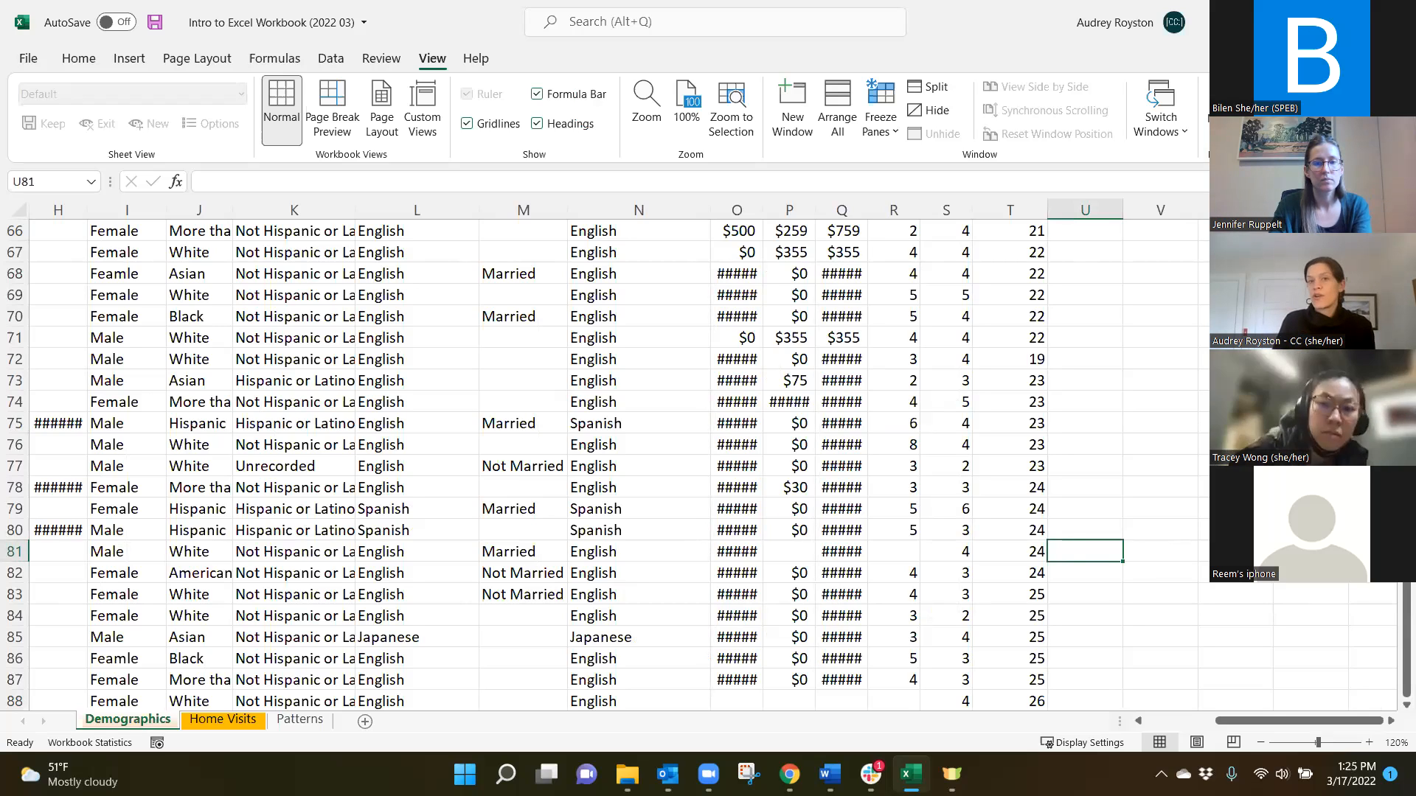
key("ctrl+Home")
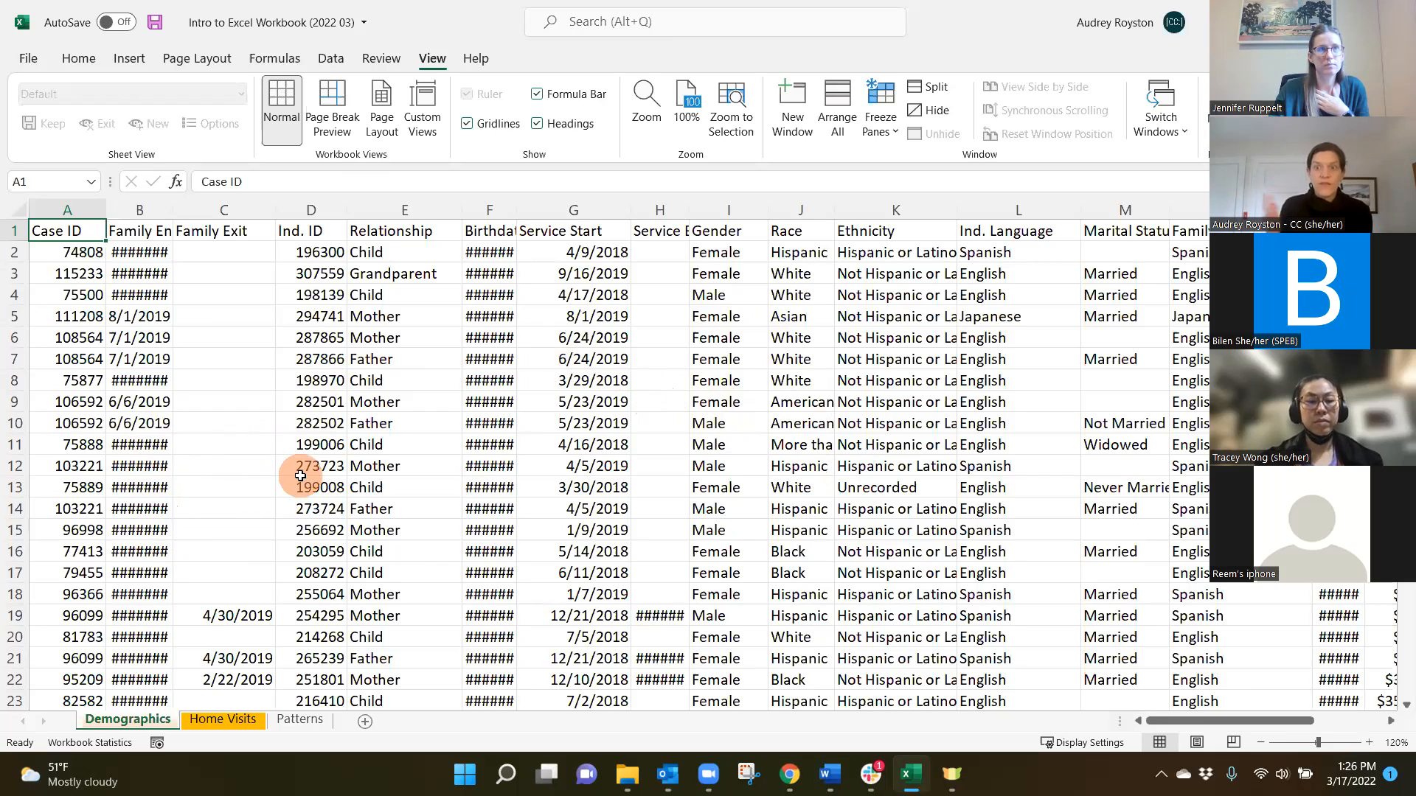
Step: Check the date stored in B2 and widen the Family Enrollment column (B) to fit its dates and header
left_click(140, 253)
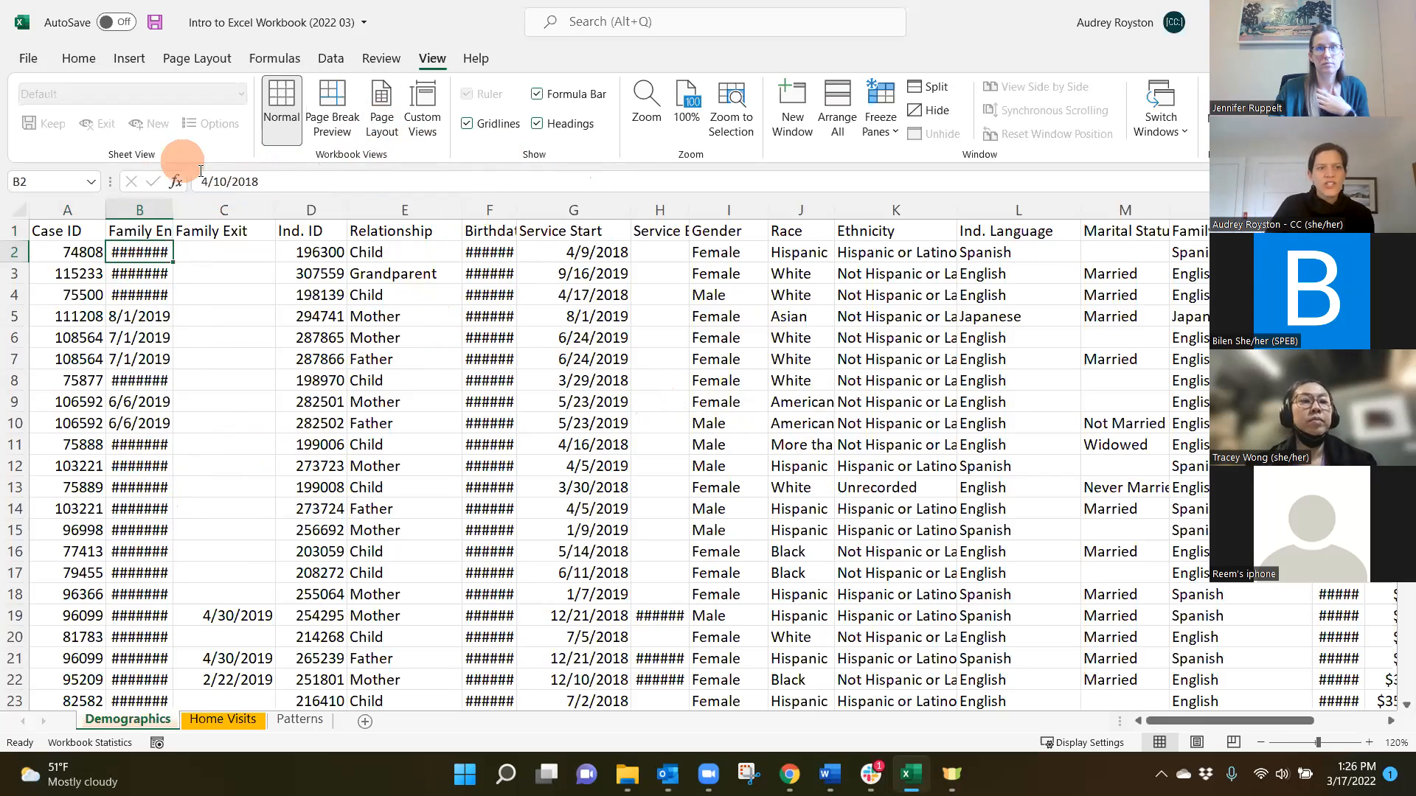
left_click(140, 204)
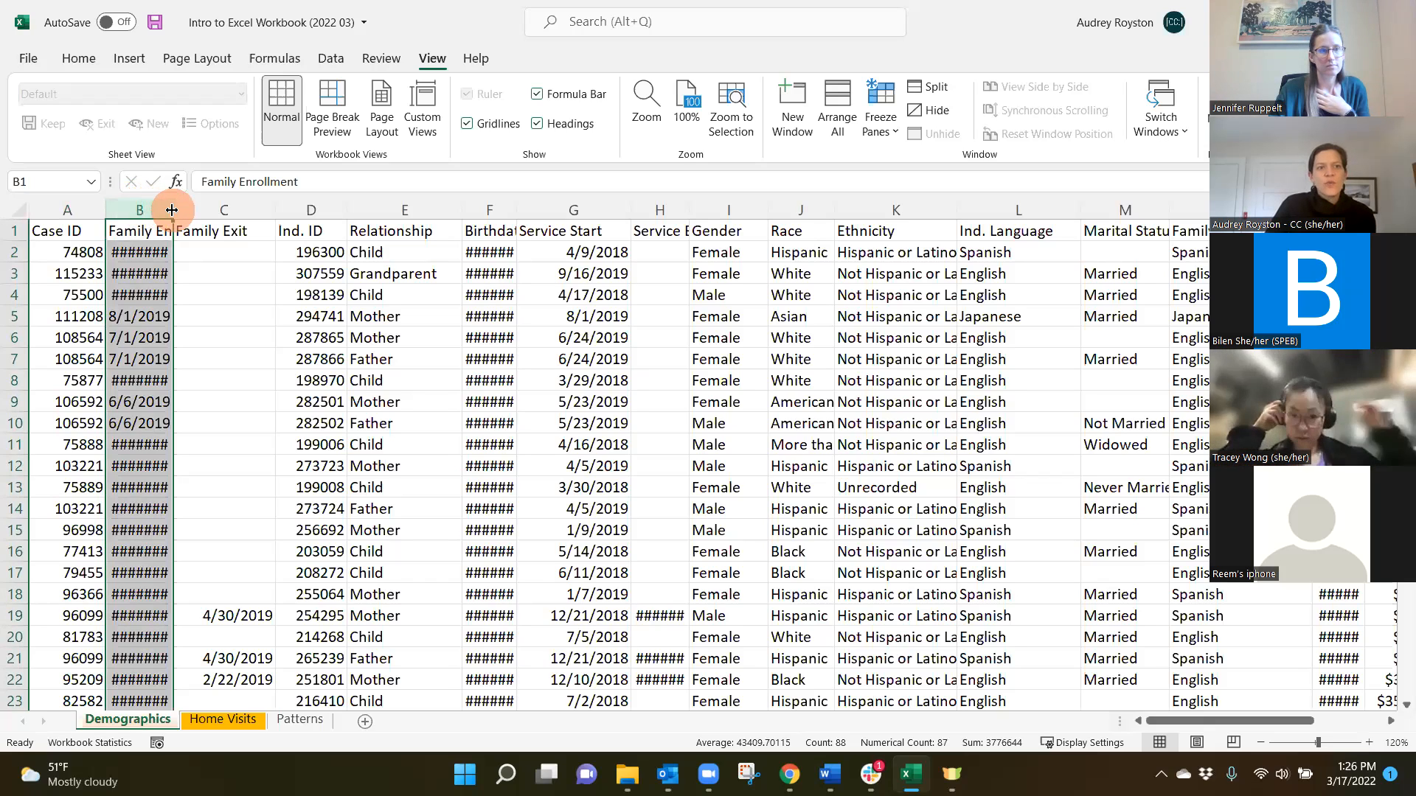
left_click_drag(171, 210, 229, 214)
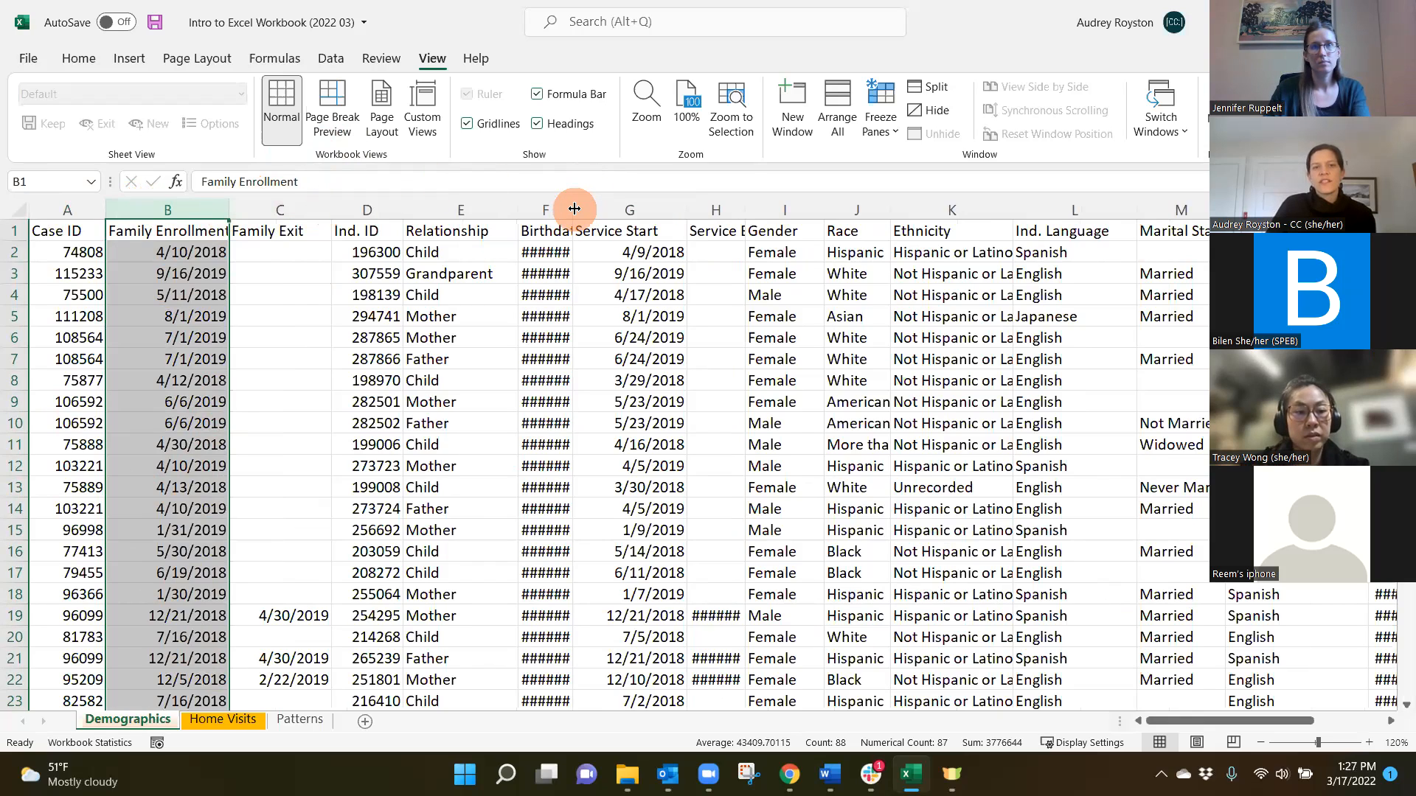
Step: AutoFit the Birthdate column (F) to its contents, repeating the fit after narrowing the column
left_click(543, 206)
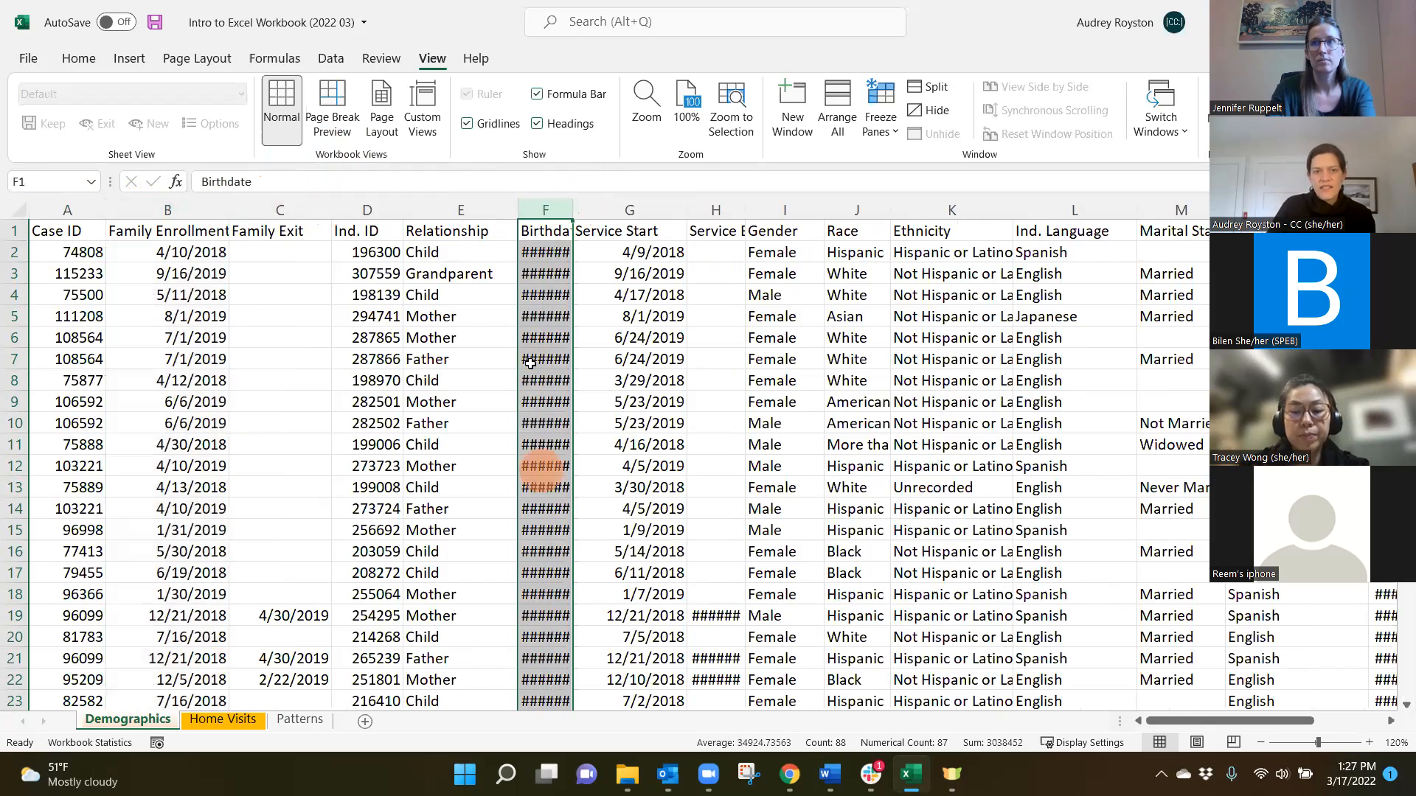
left_click(545, 206)
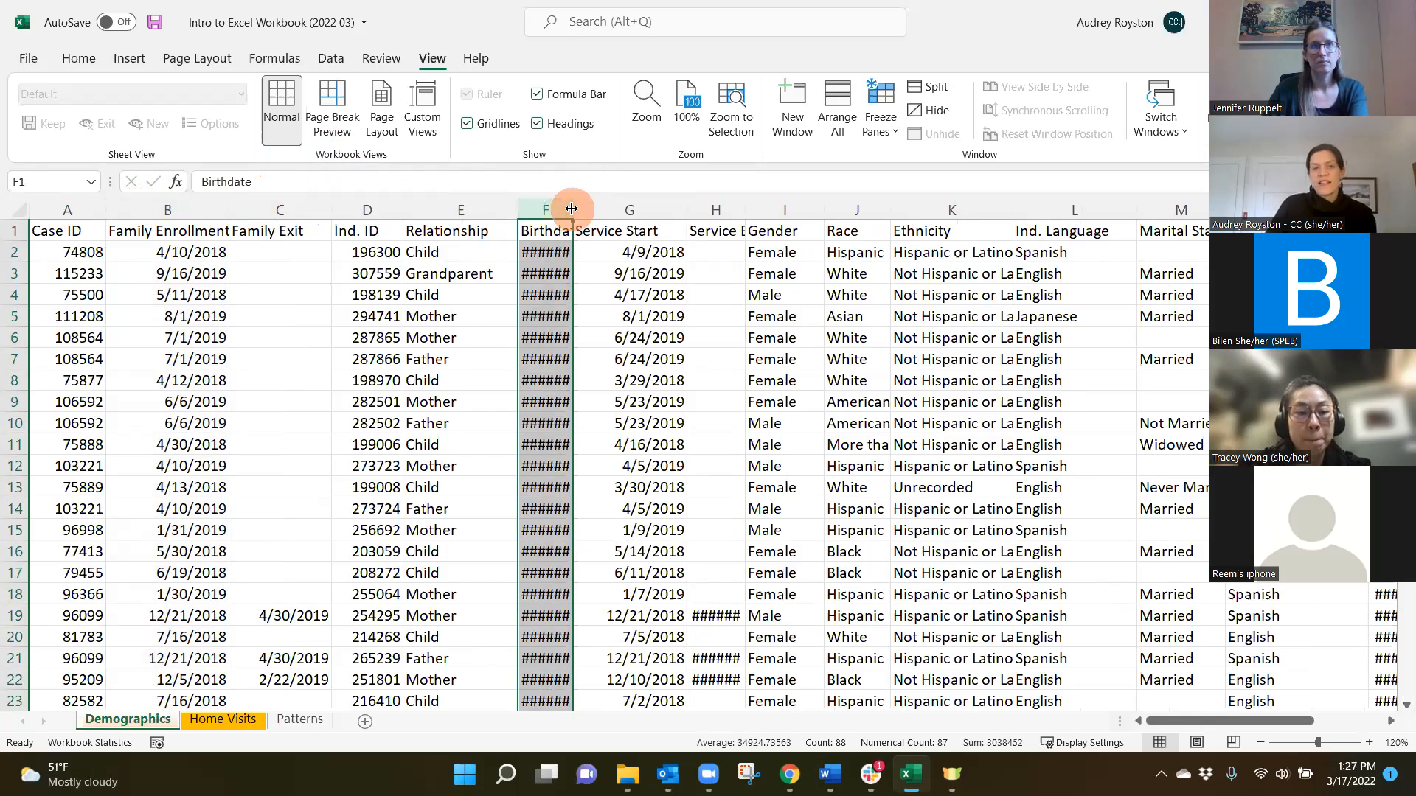
double_click(572, 208)
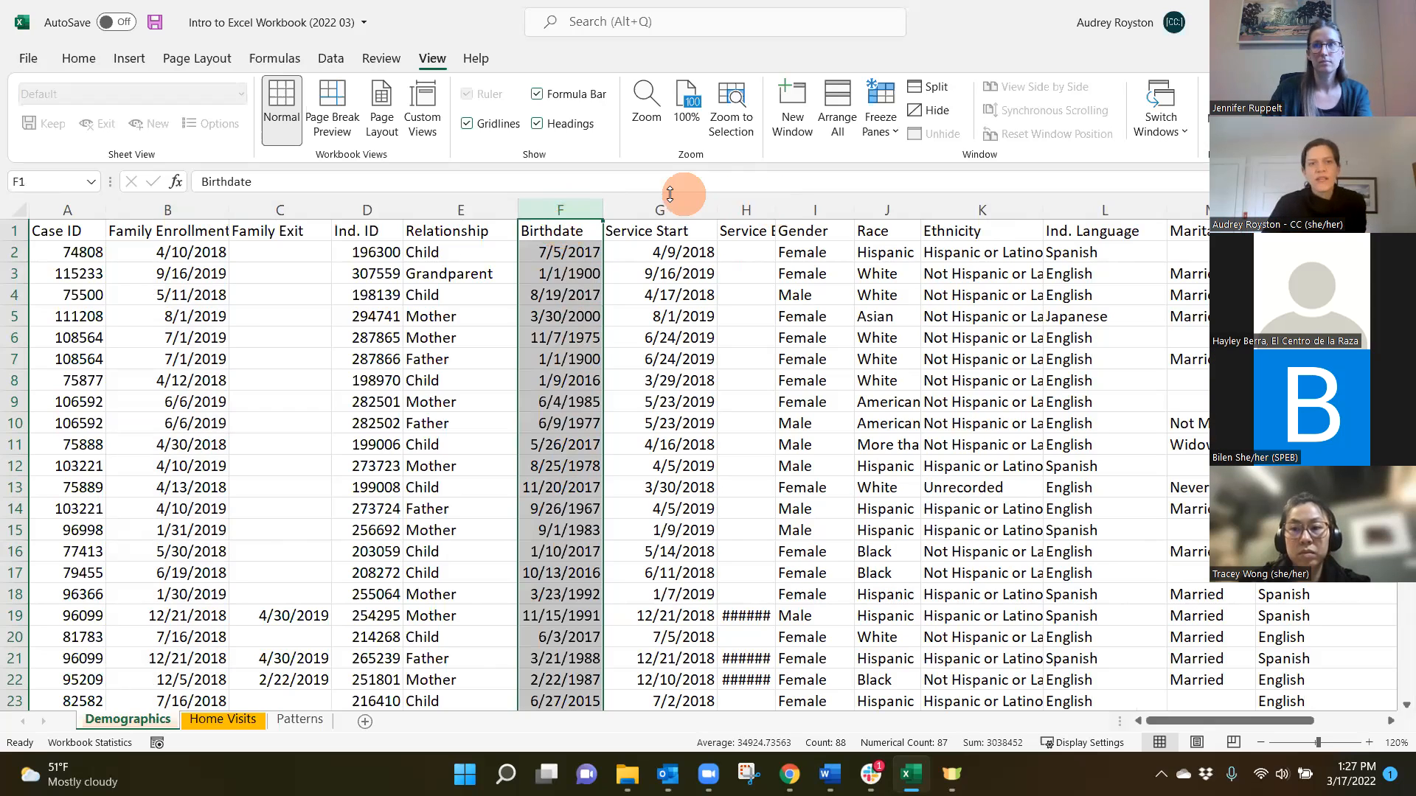
left_click_drag(600, 209, 574, 210)
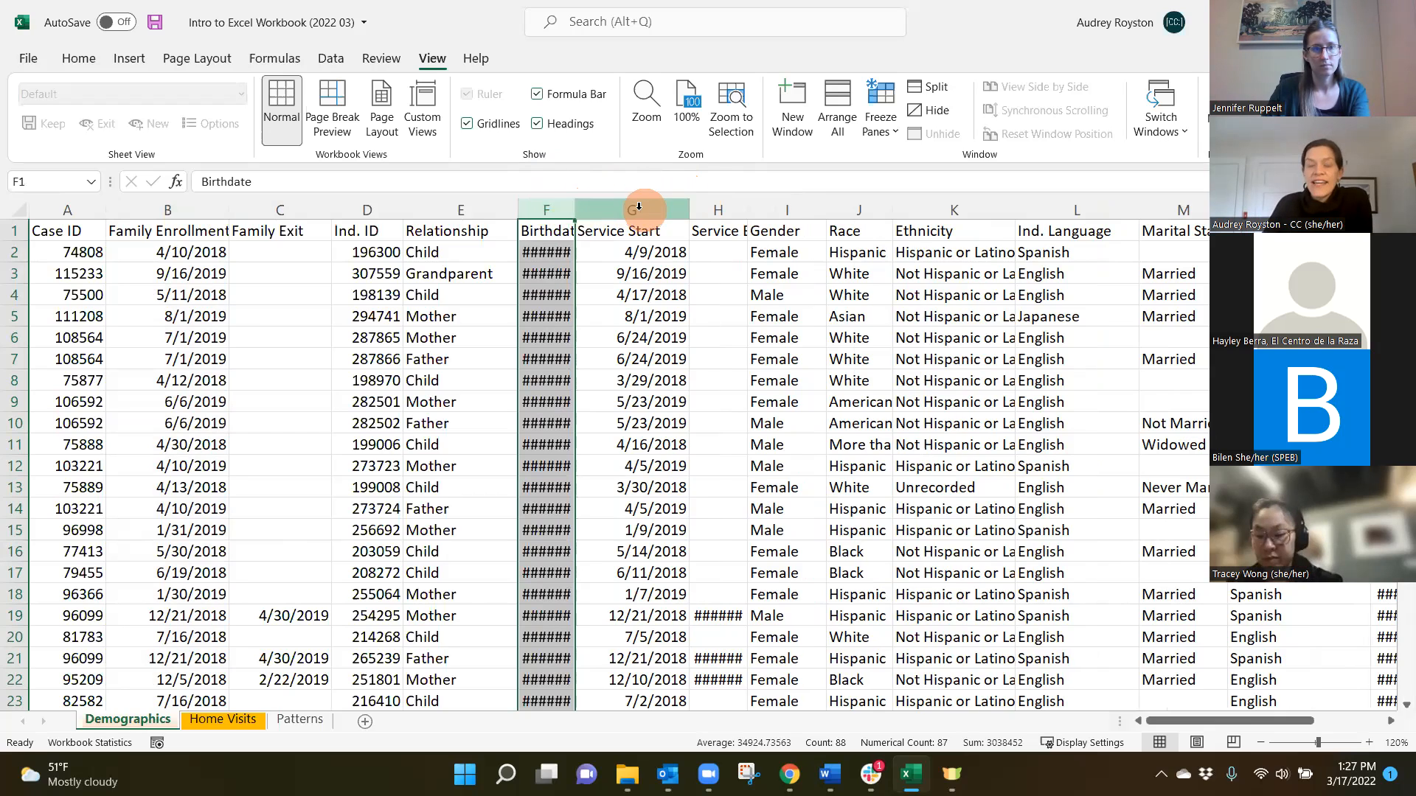
double_click(574, 208)
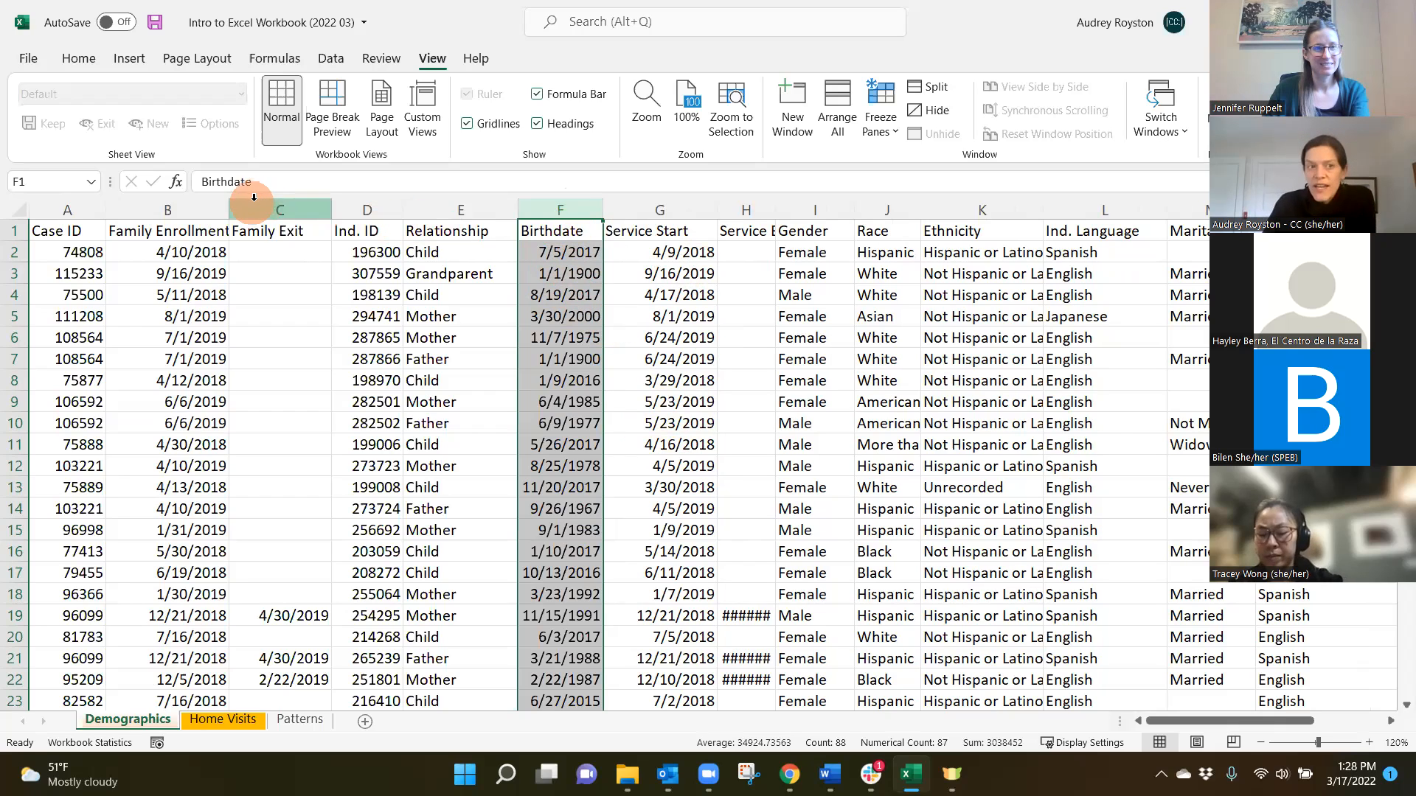
Step: Narrow the Family Enrollment column (B) and give it an exact column width large enough for the full header
left_click_drag(230, 210, 200, 210)
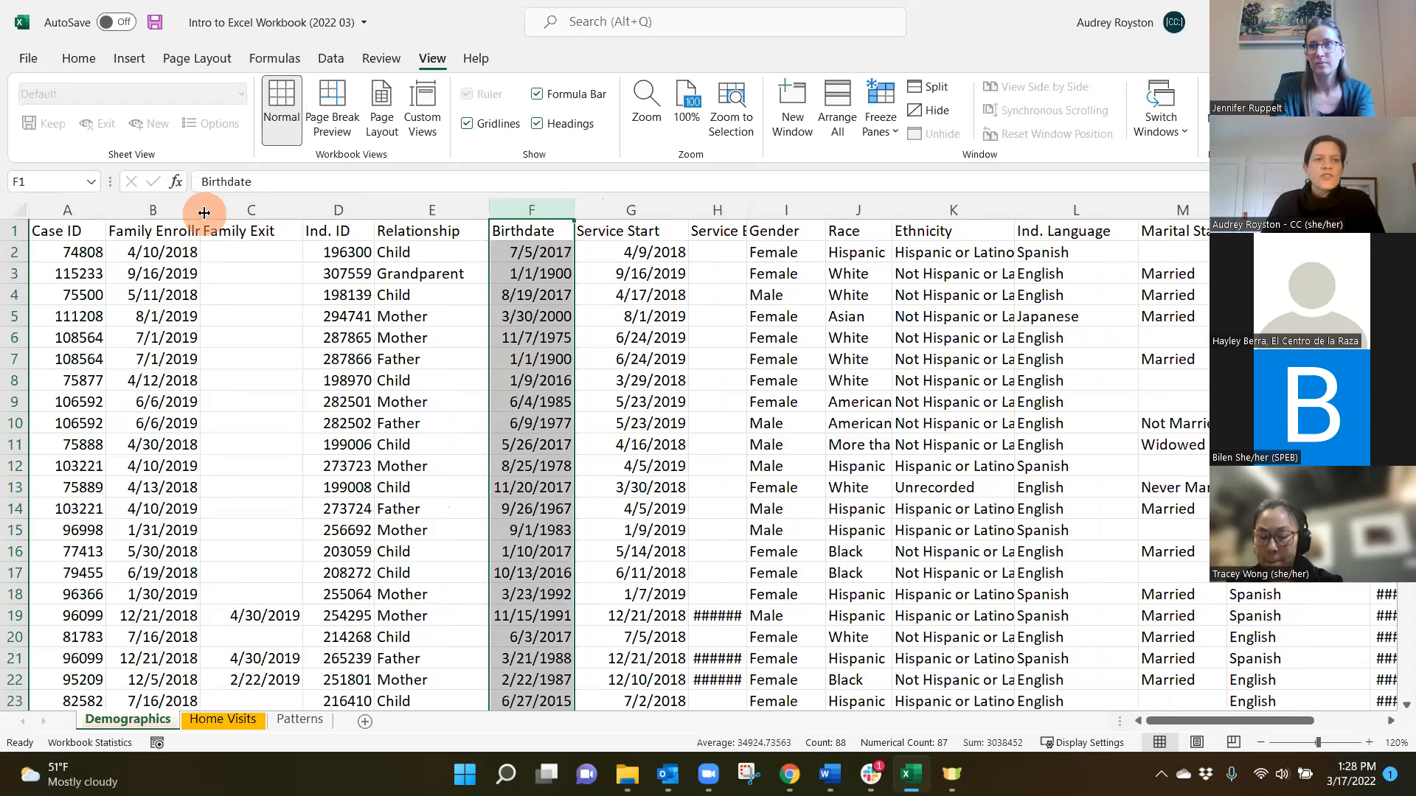
left_click(178, 210)
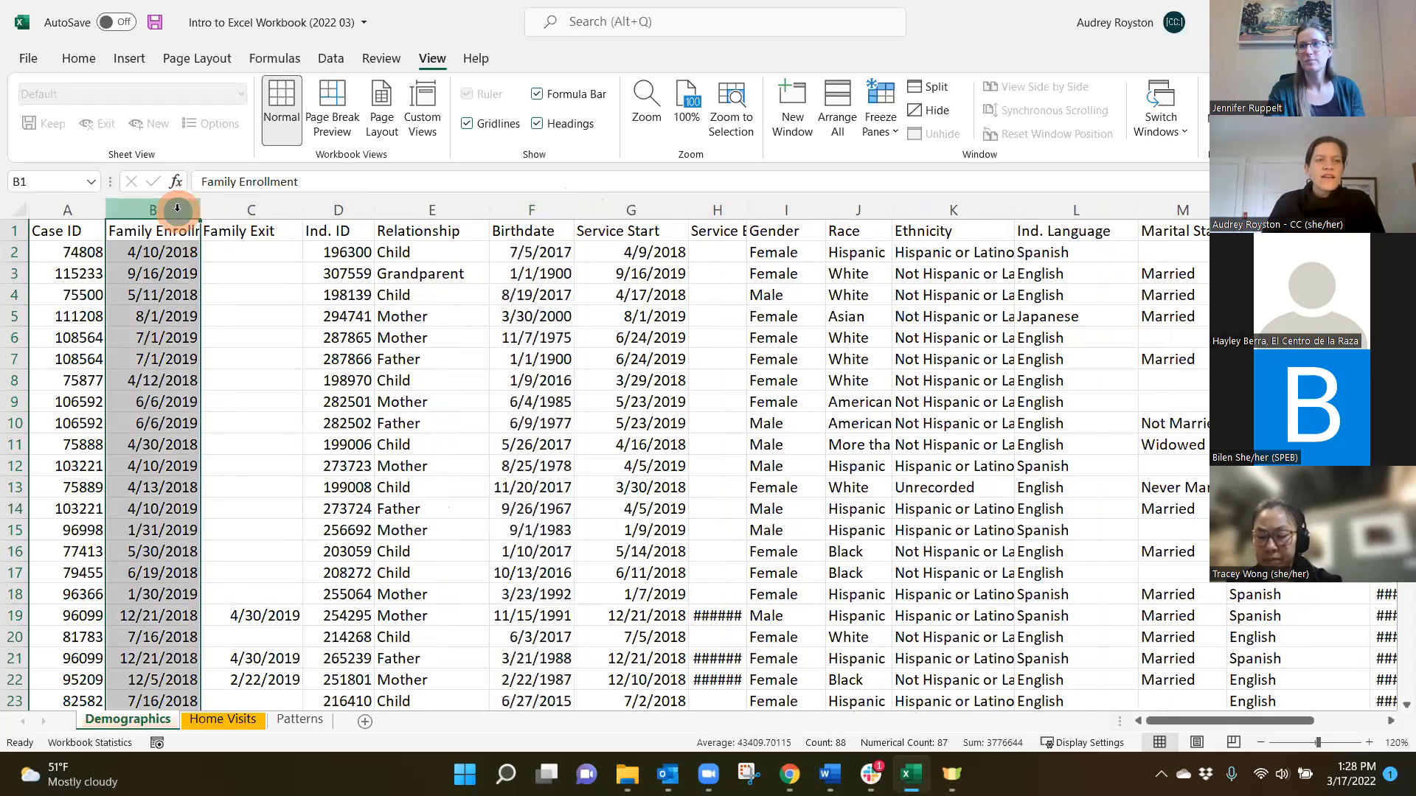
right_click(177, 209)
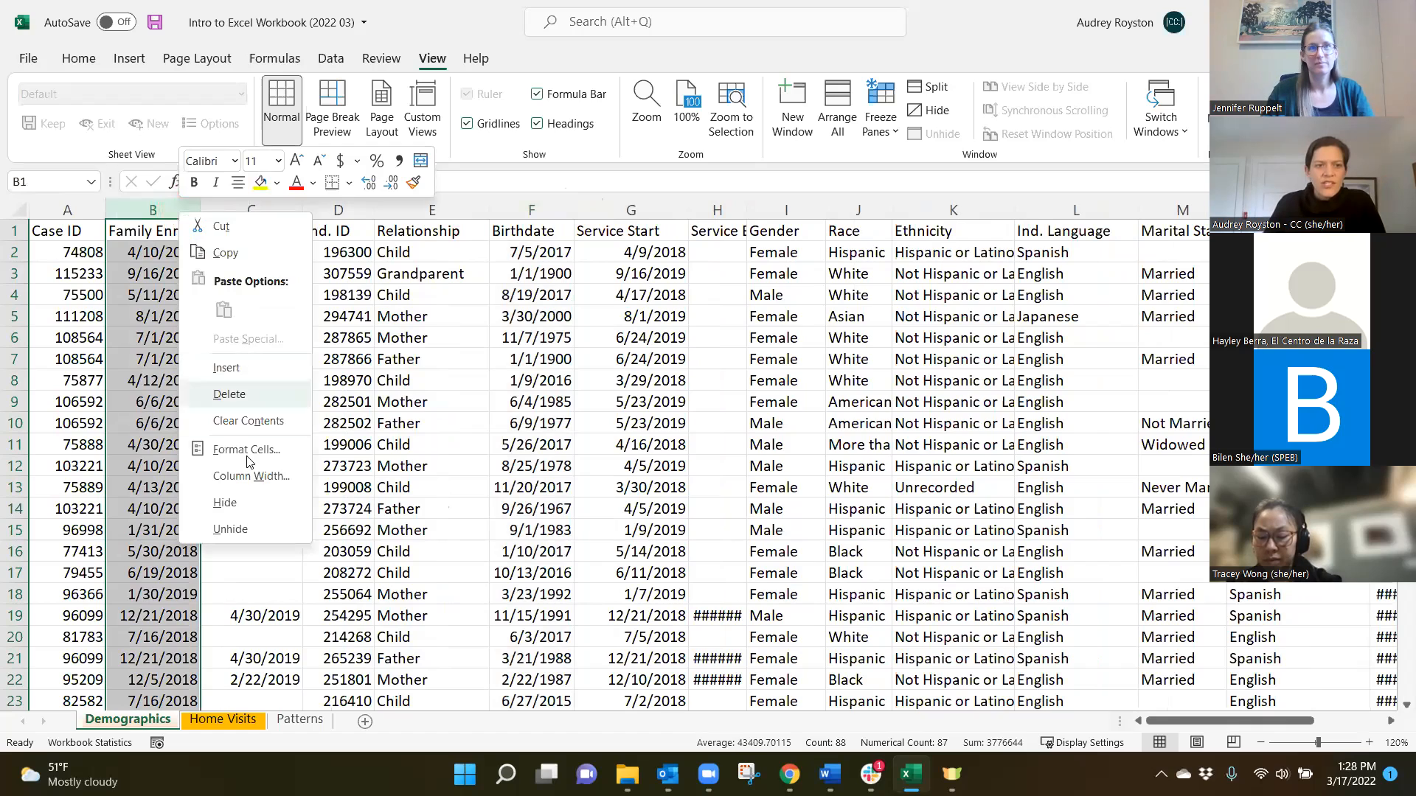
left_click(163, 208)
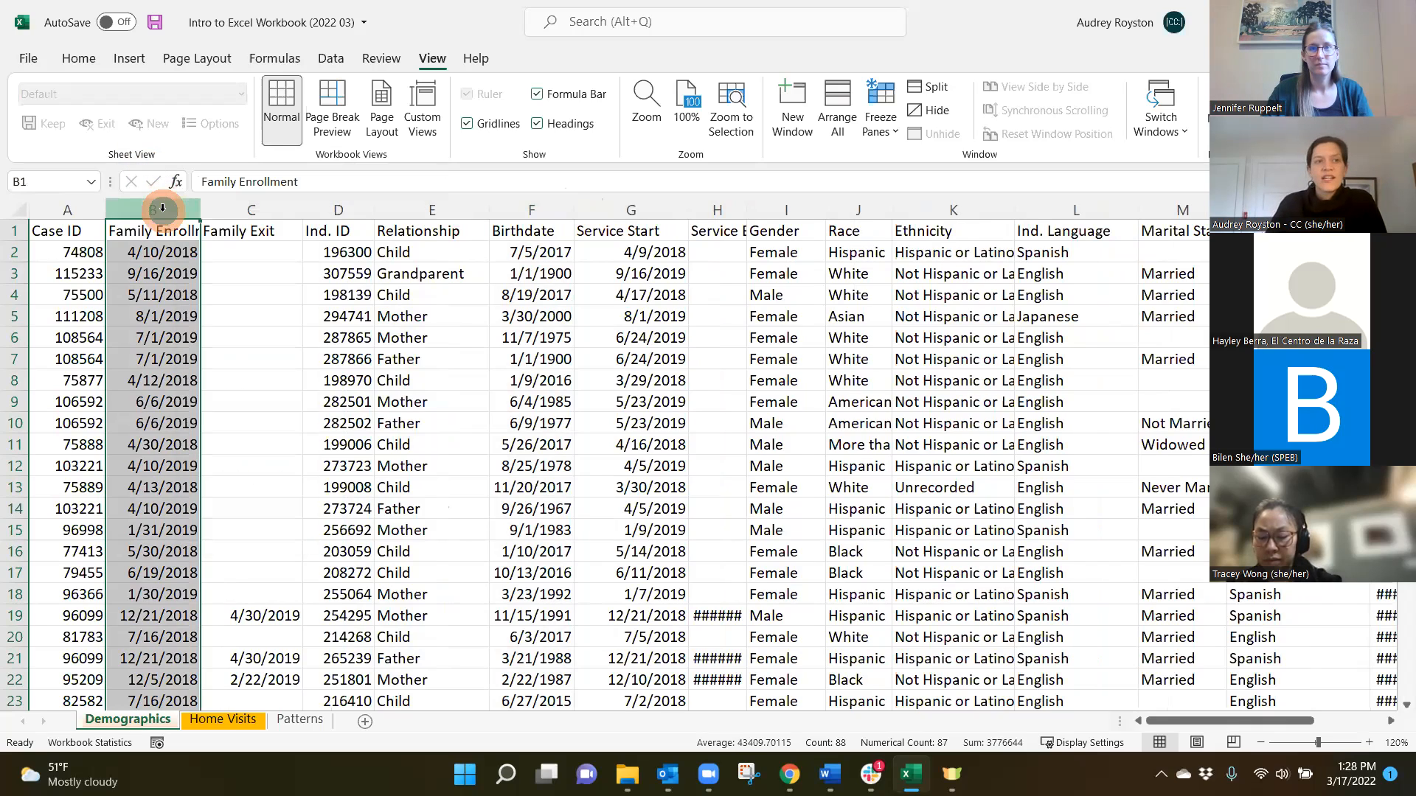
right_click(163, 215)
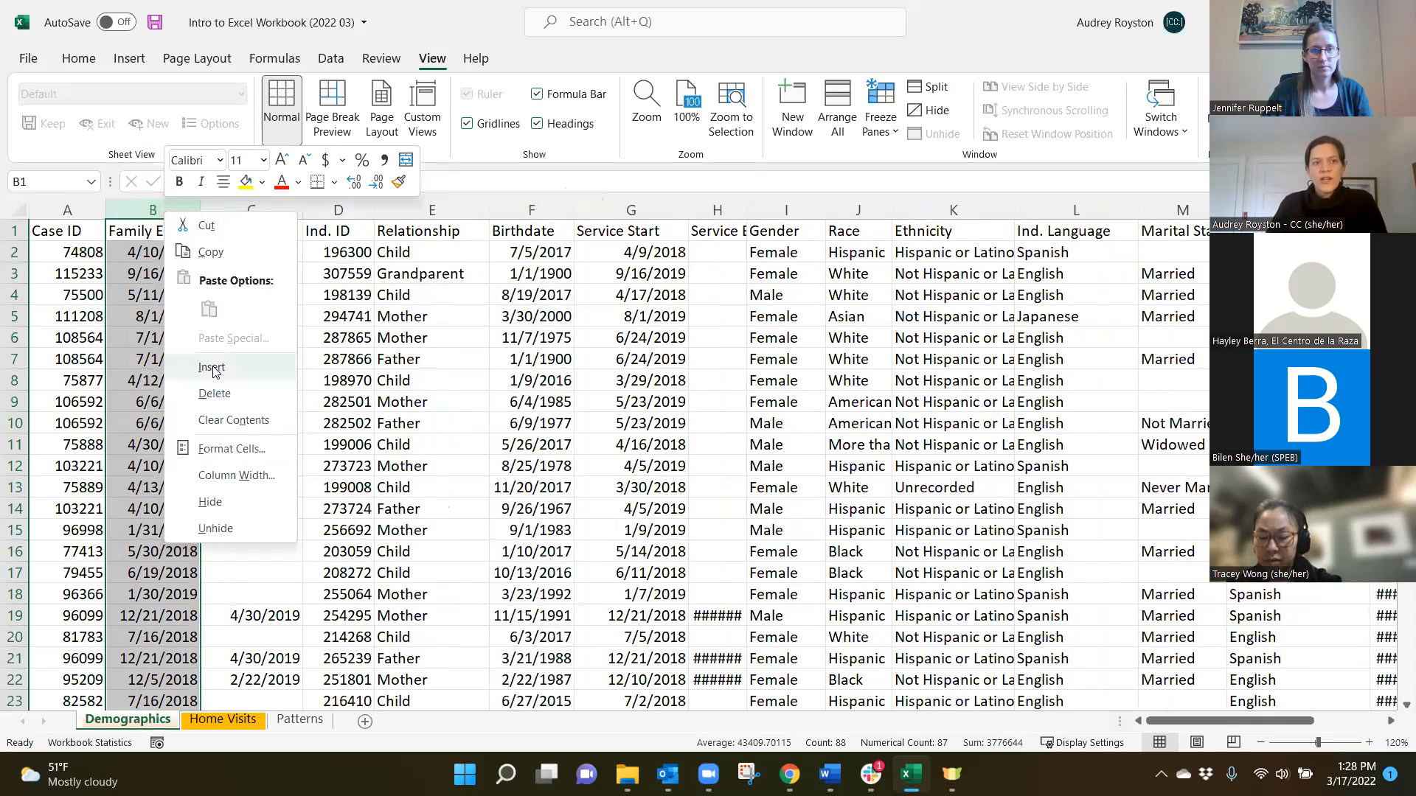
left_click(227, 476)
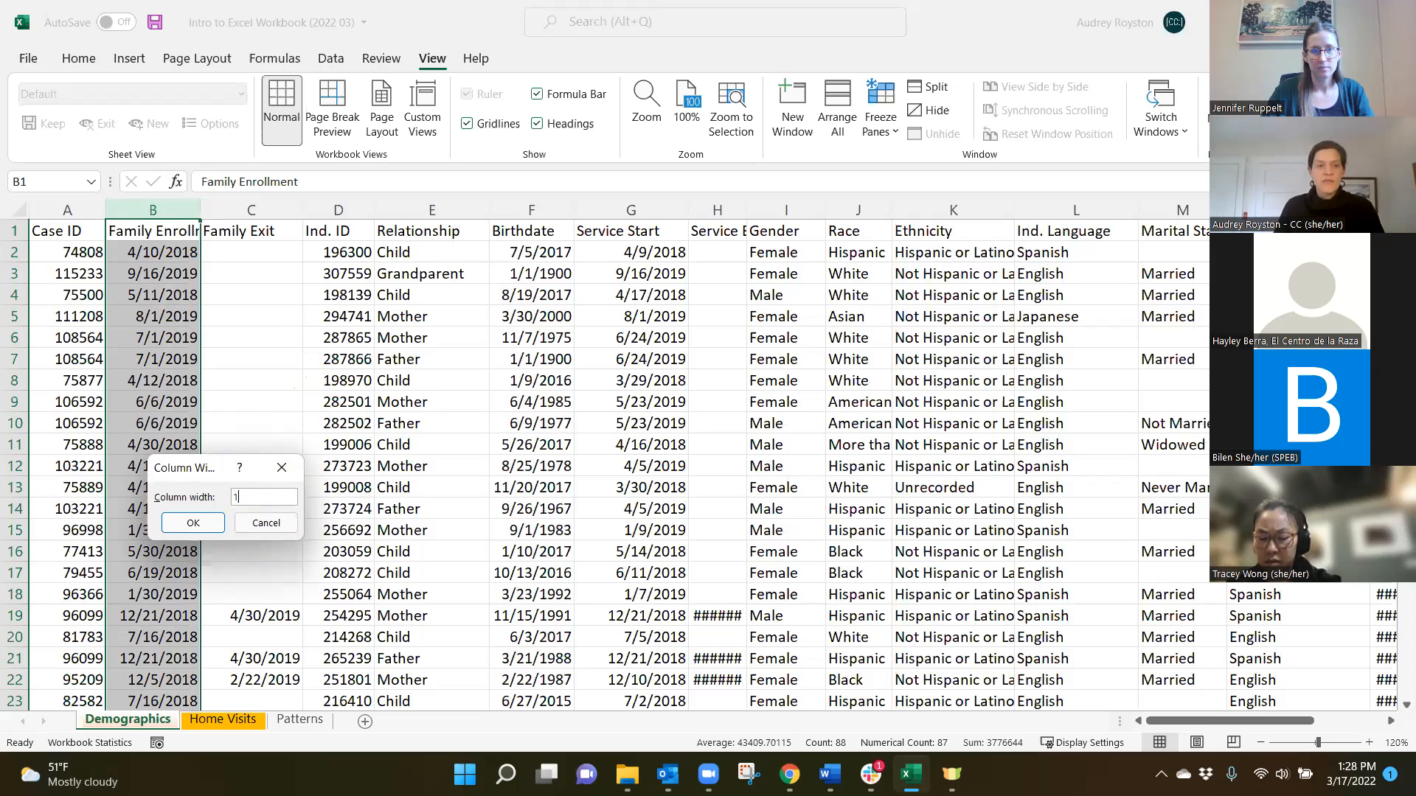
left_click(203, 525)
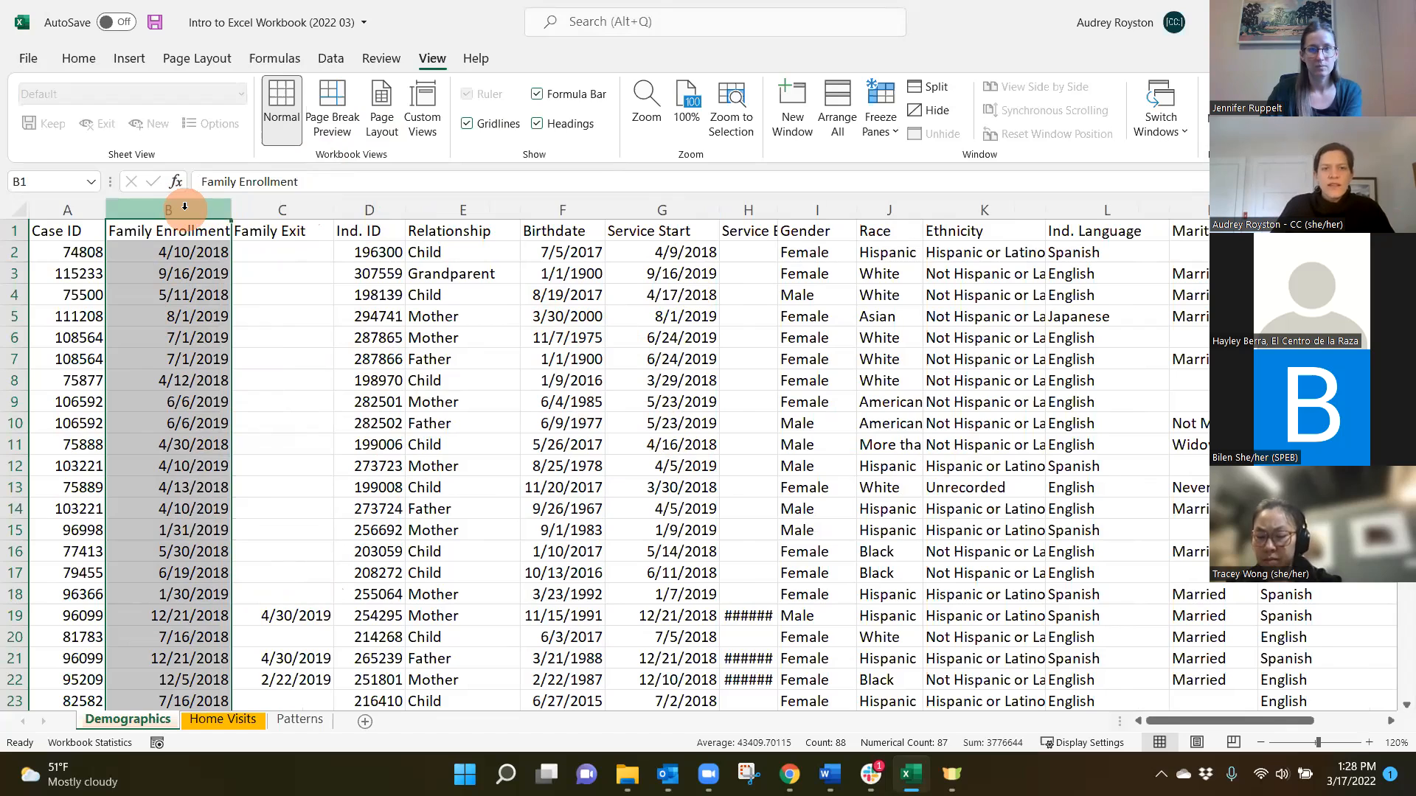
left_click_drag(185, 205, 185, 209)
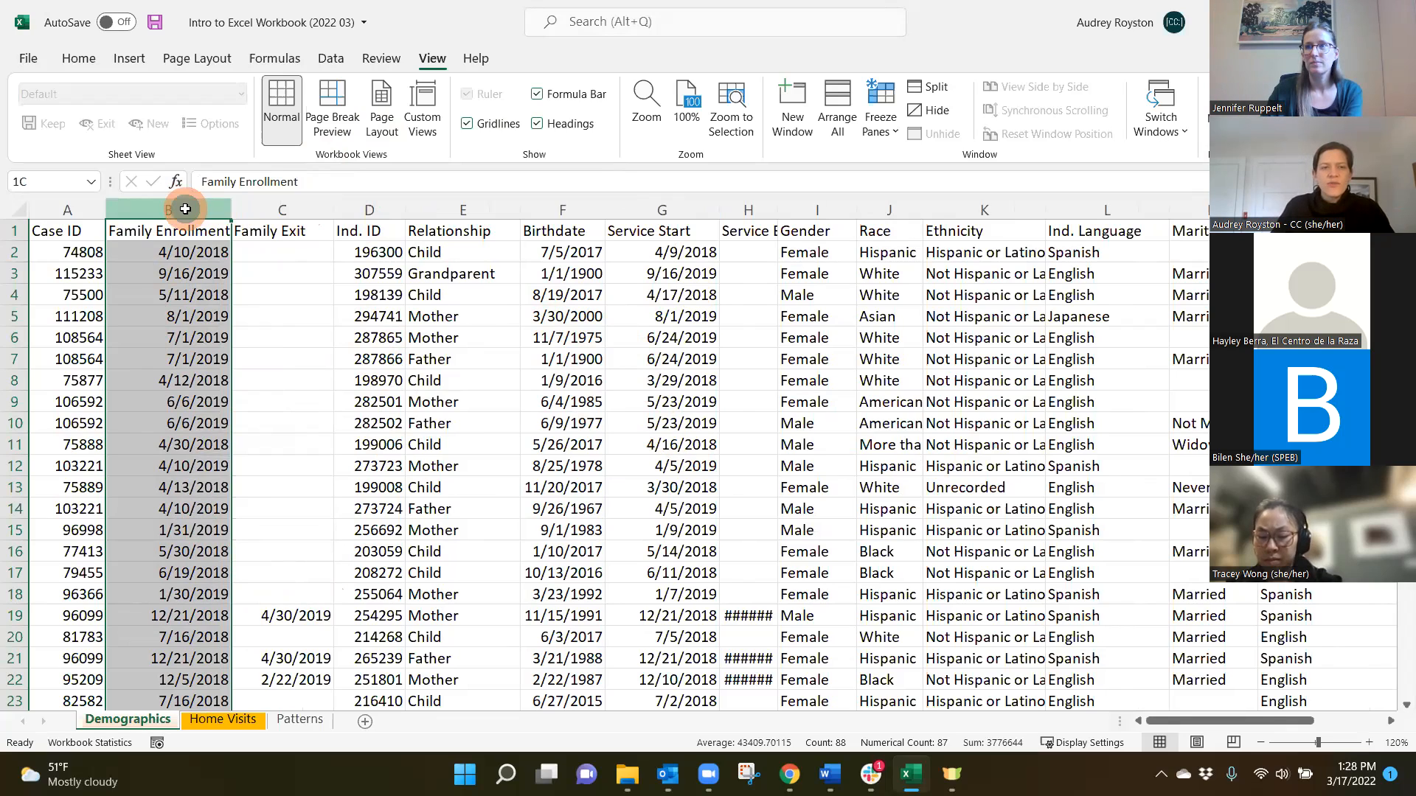
Step: Widen columns G through K (Service Start to Ethnicity) together to an equal width, and AutoFit them to their contents
left_click_drag(656, 209, 999, 199)
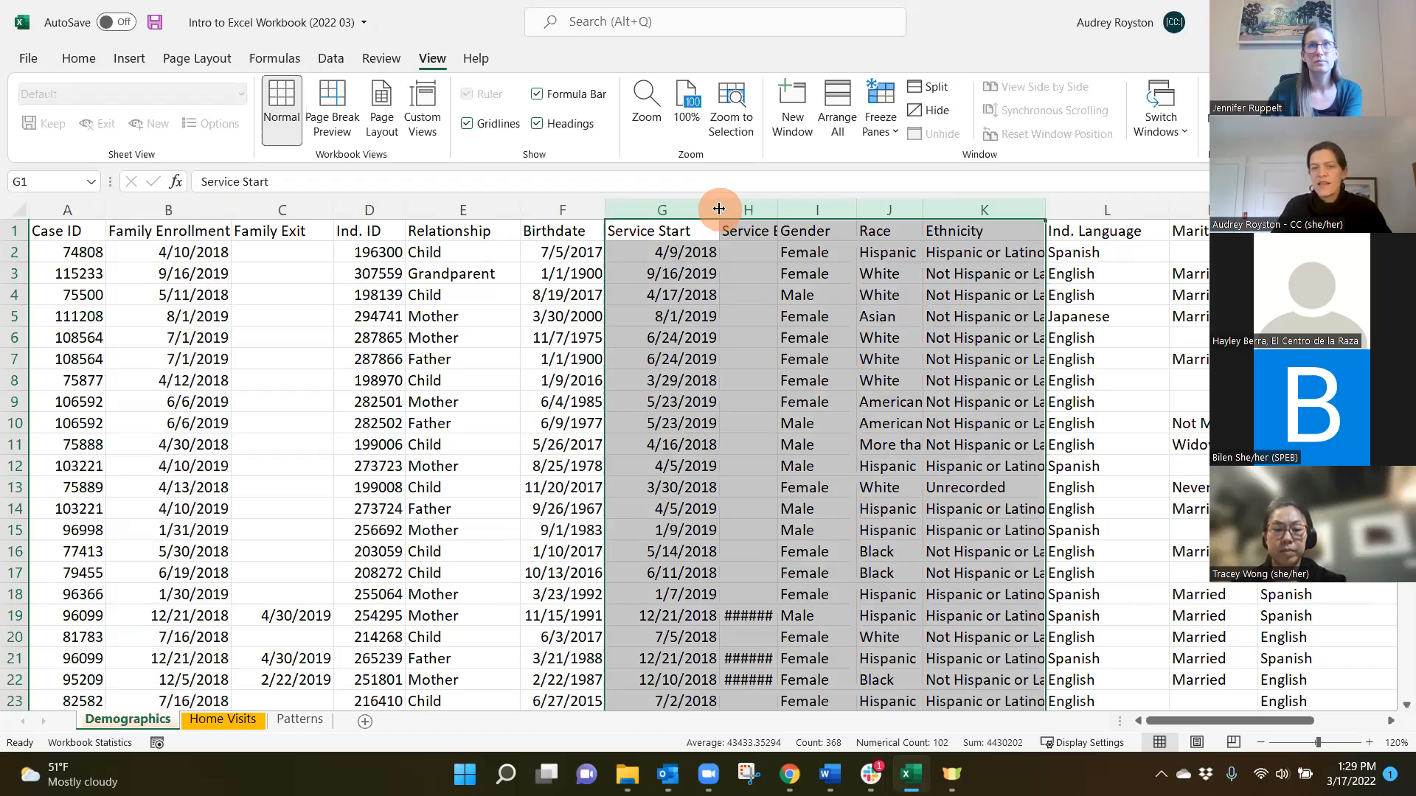
left_click_drag(719, 209, 728, 210)
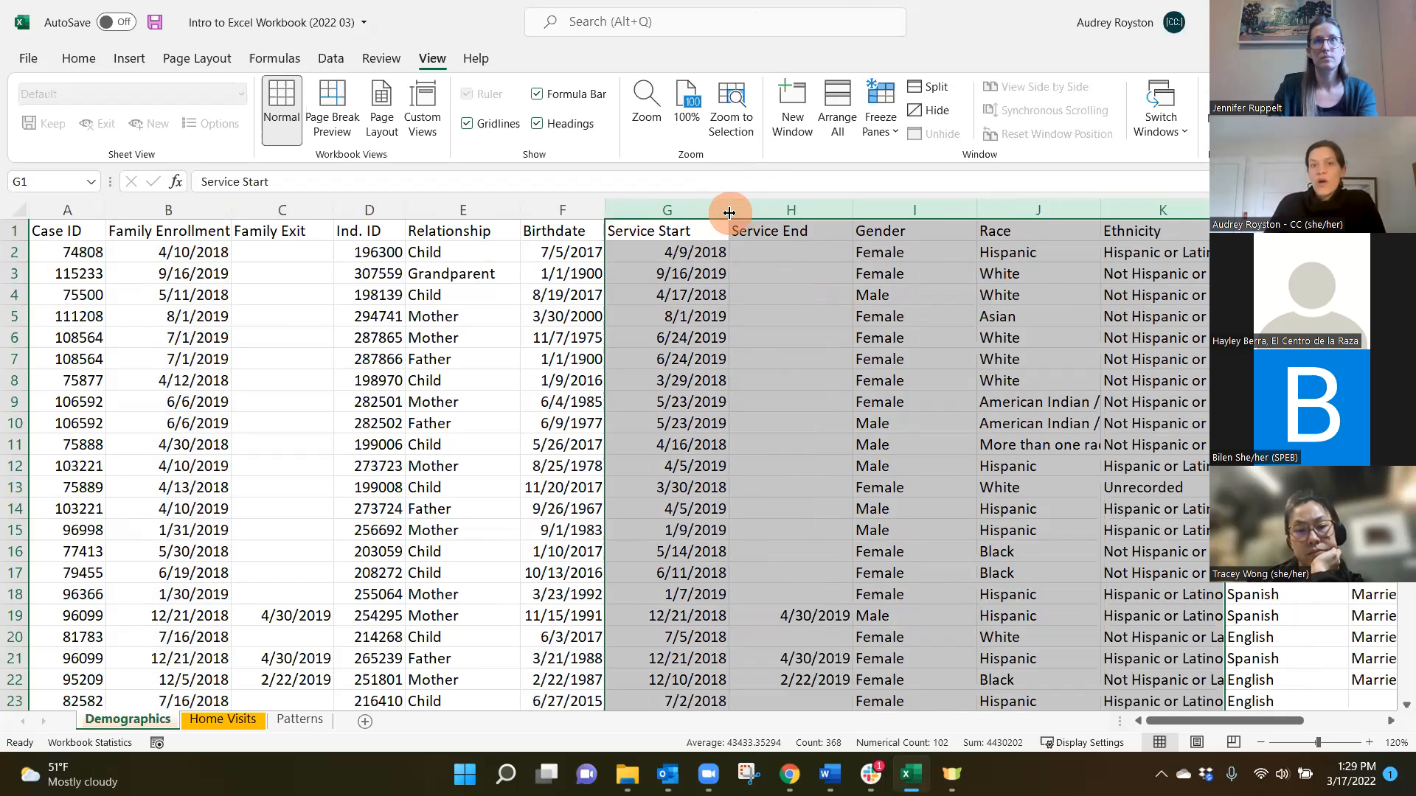
left_click_drag(726, 210, 1171, 210)
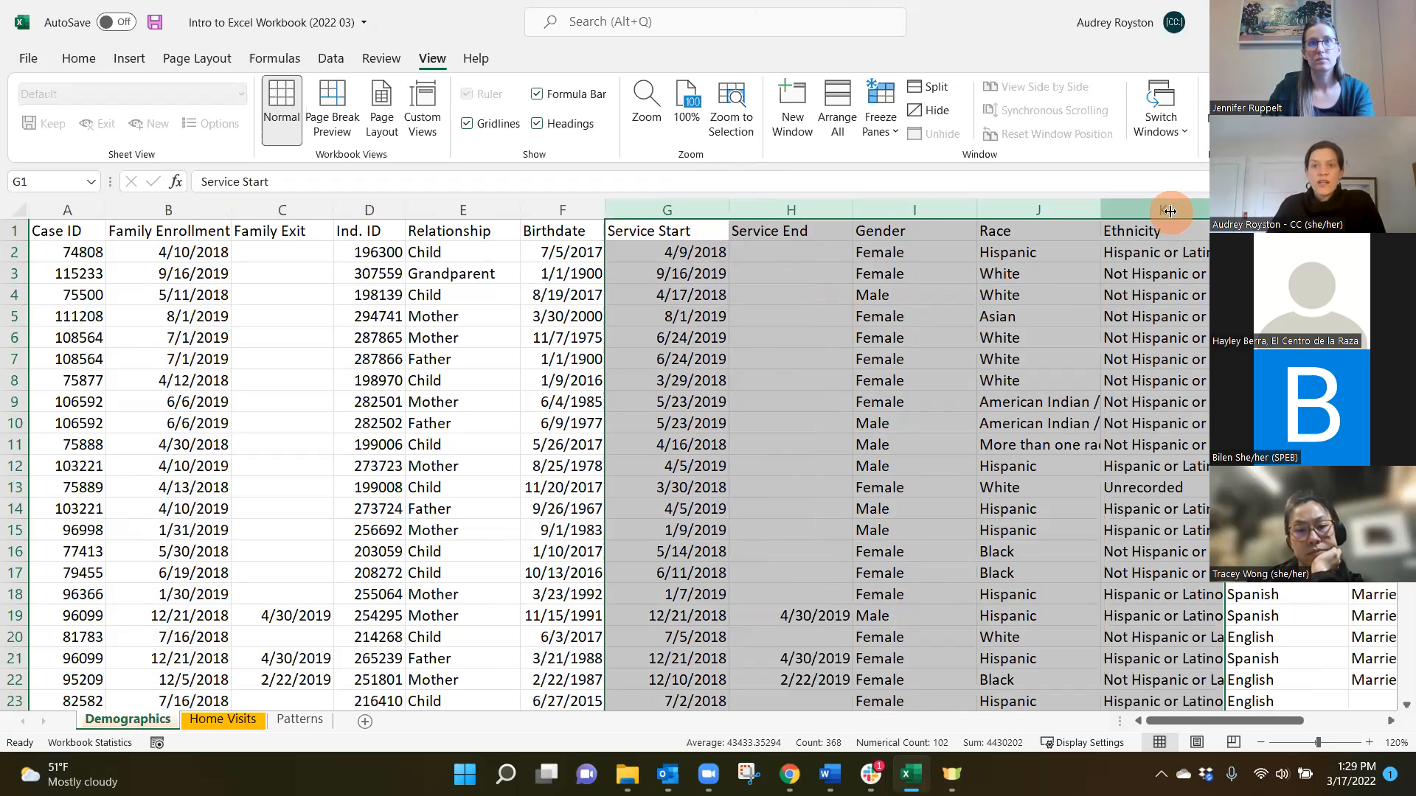
double_click(727, 206)
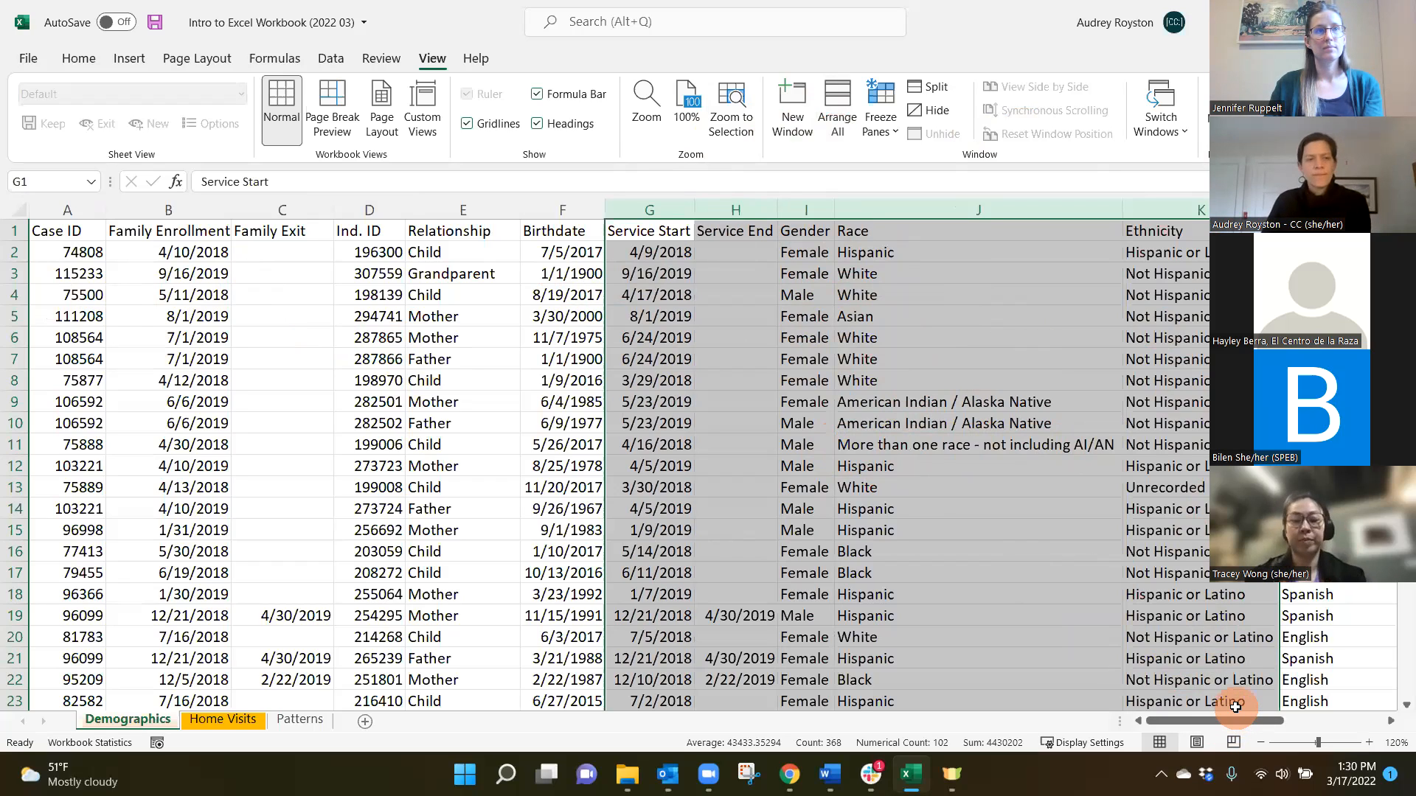
Step: AutoFit the Avg. Monthly Income - Cash column (O) so its full header fits
left_click_drag(1233, 719, 1320, 721)
left_click_drag(937, 209, 1021, 212)
left_click_drag(1127, 214, 1178, 213)
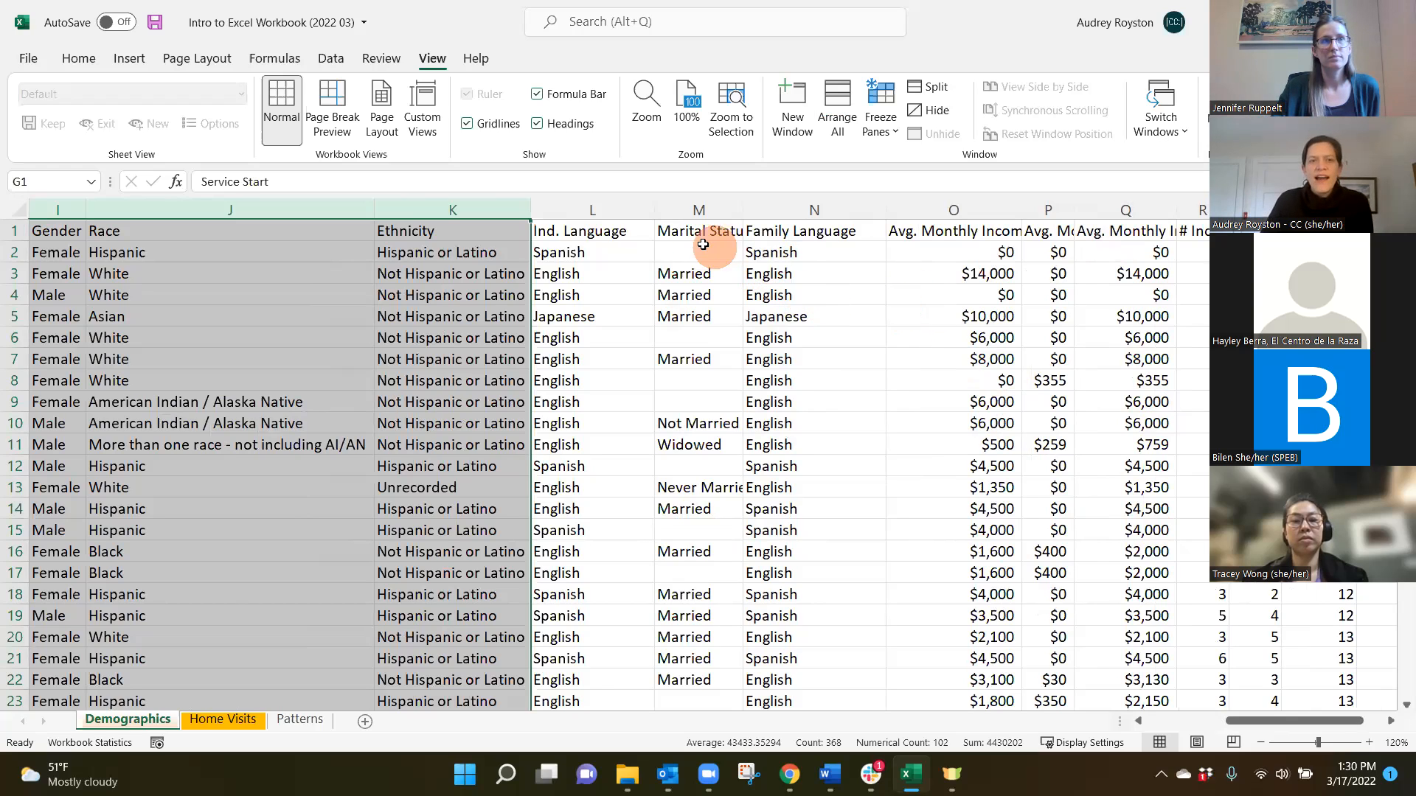
left_click(973, 209)
left_click(1047, 210)
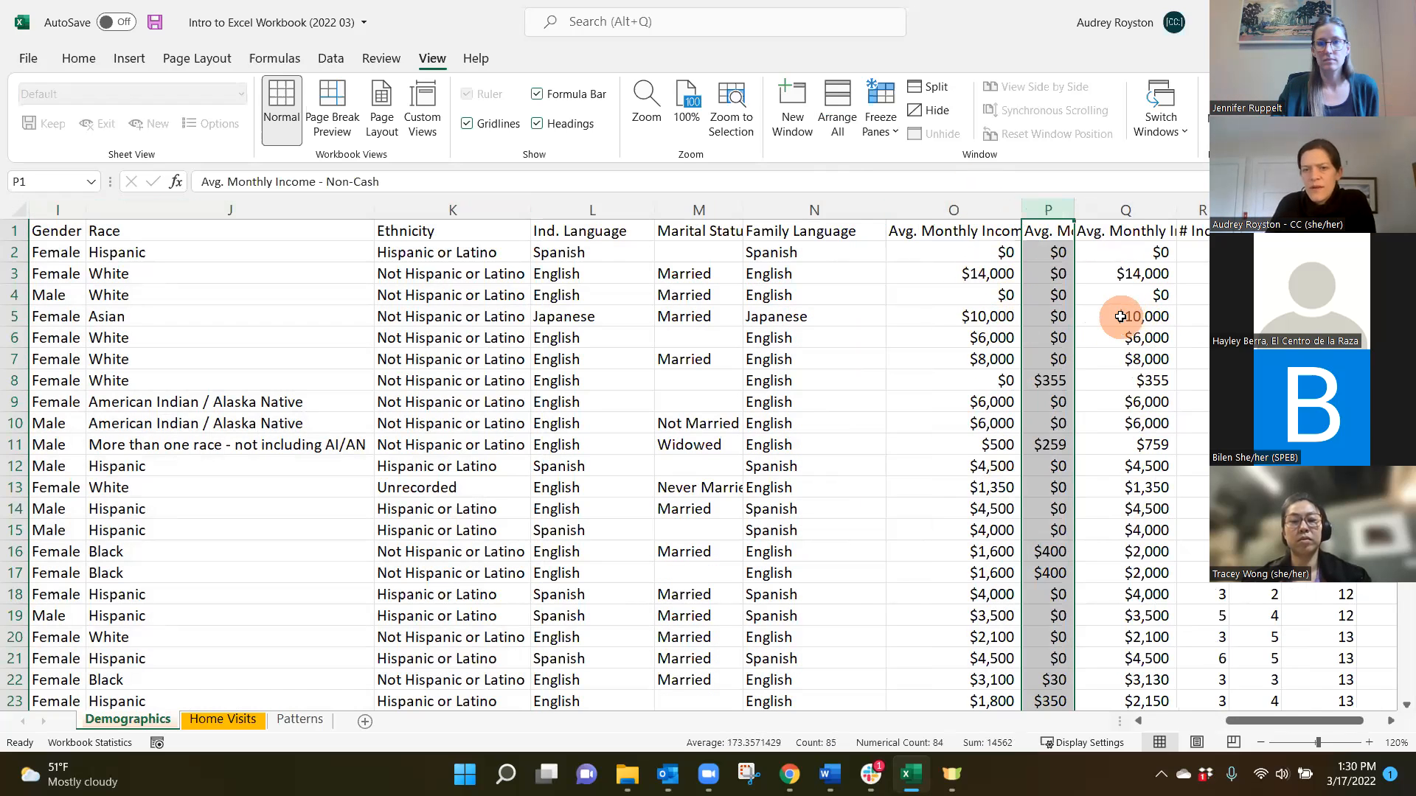
double_click(1022, 213)
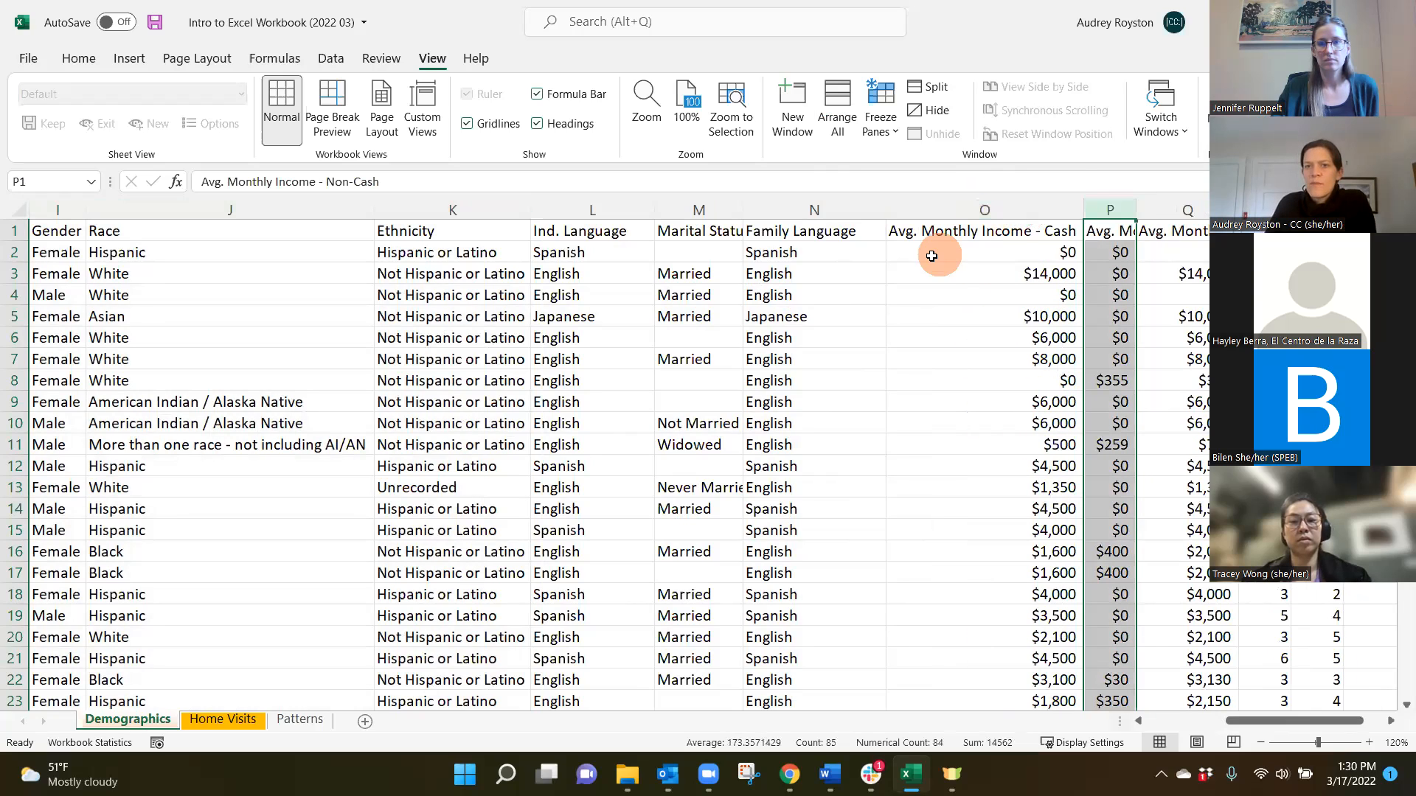
left_click(952, 211)
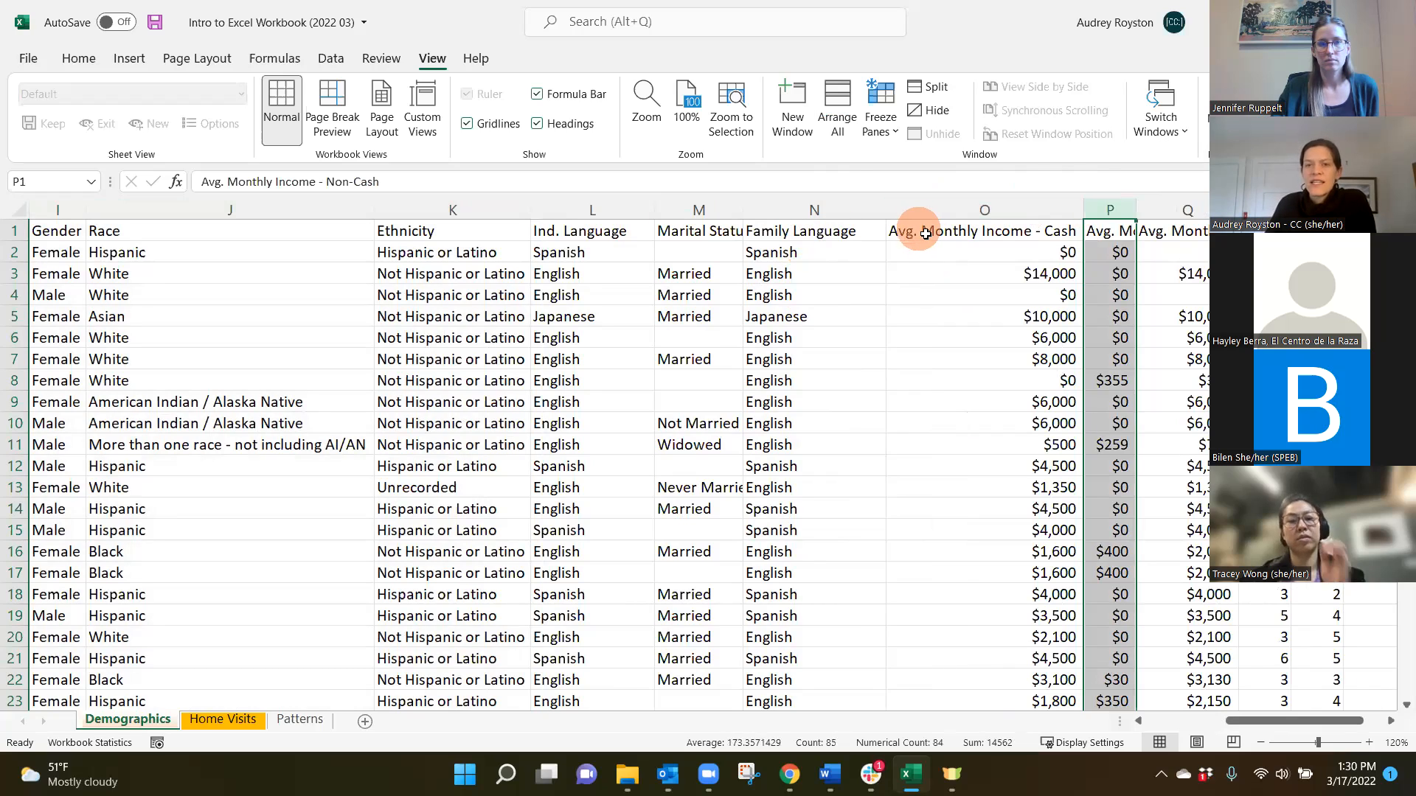
Step: Apply text wrapping to the entire header row (row 1)
left_click(12, 231)
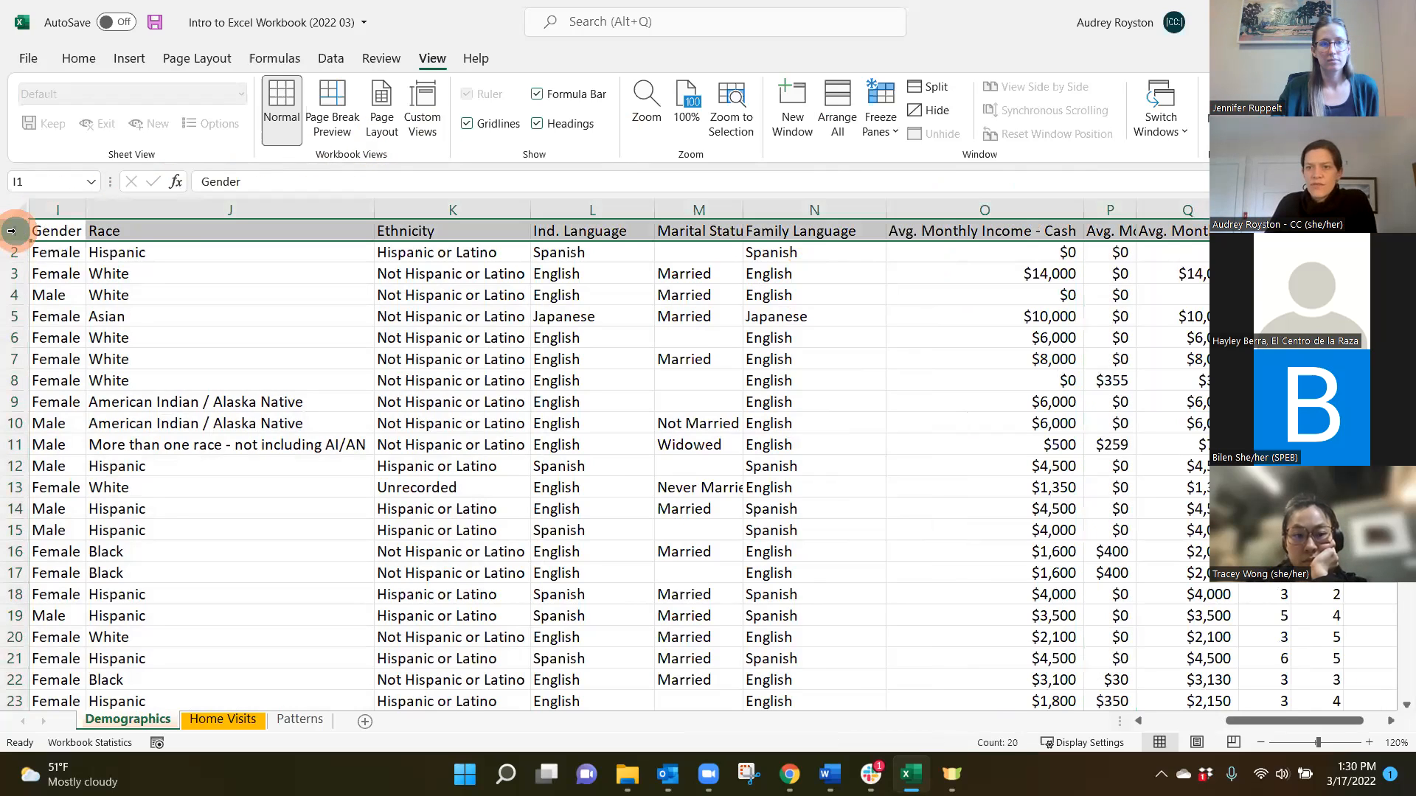
left_click(81, 60)
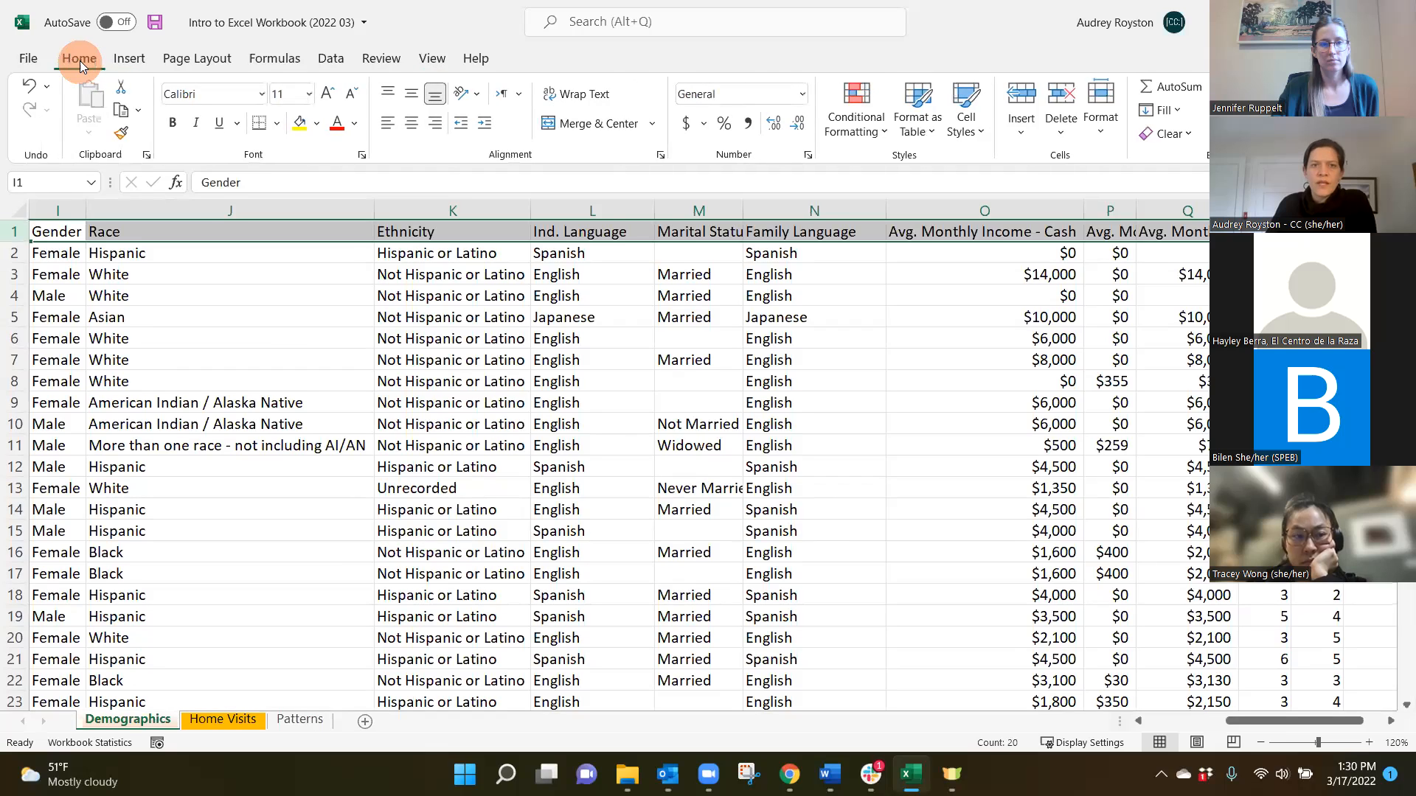
left_click(562, 96)
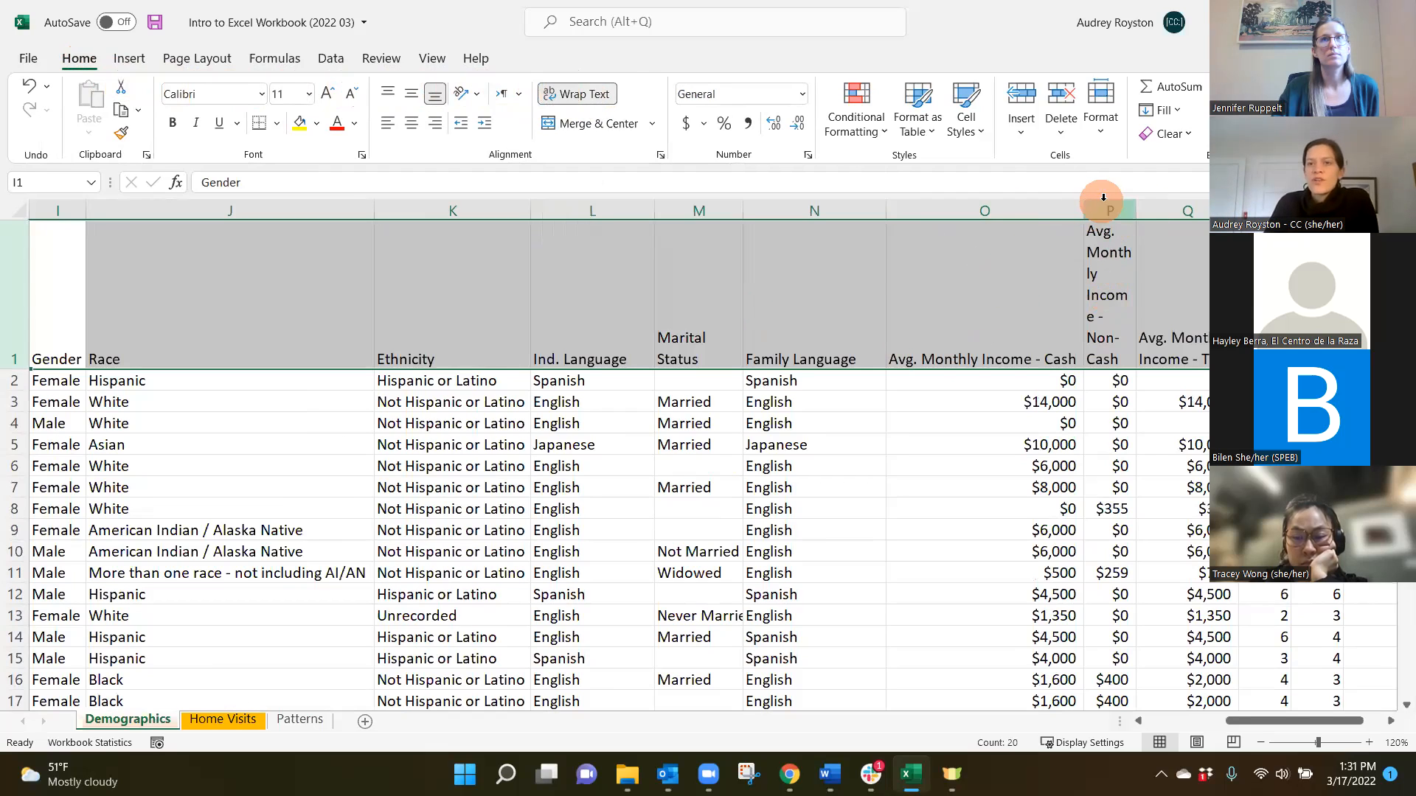
Step: Widen columns P, R and S so their wrapped headers break cleanly, and narrow the Race column
left_click(1099, 400)
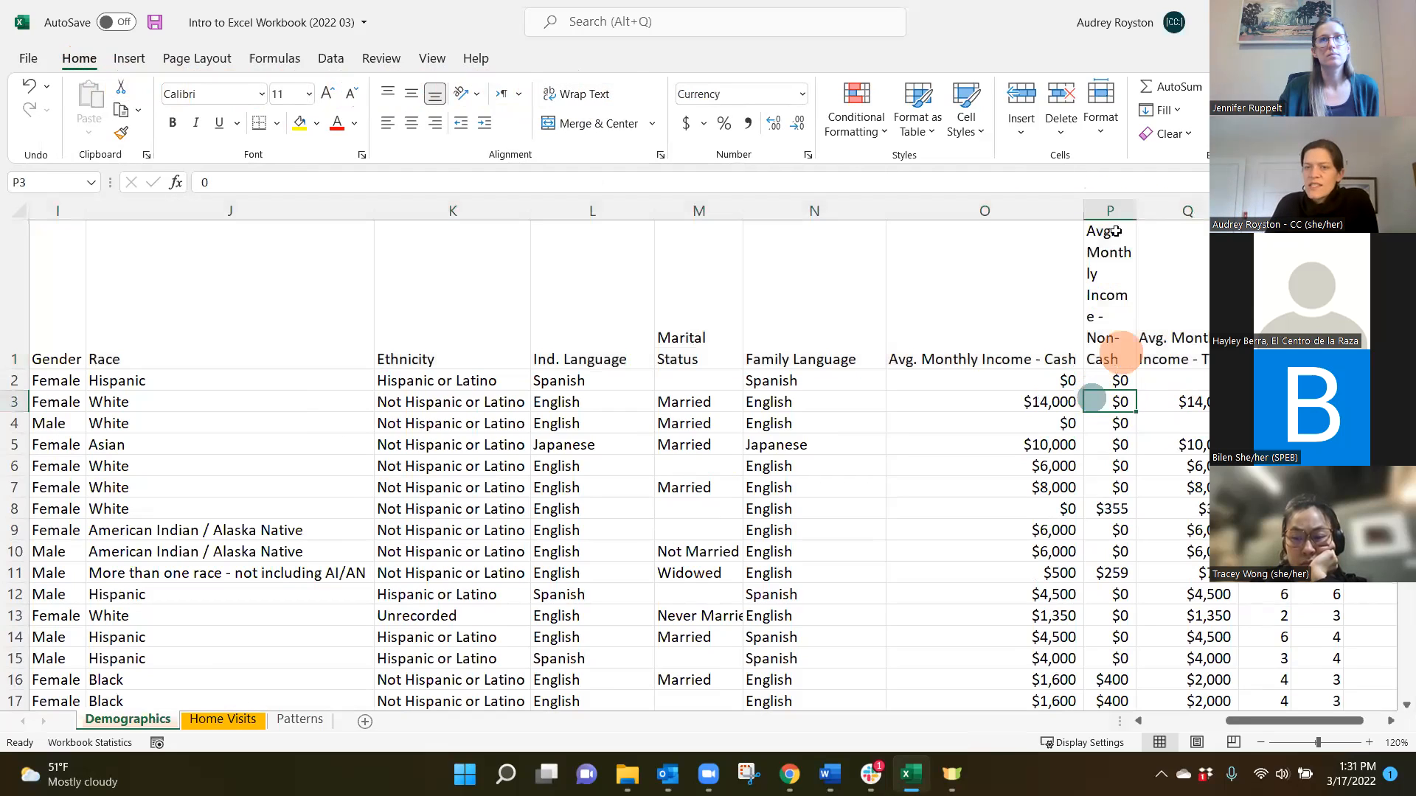
left_click_drag(1131, 208, 1178, 208)
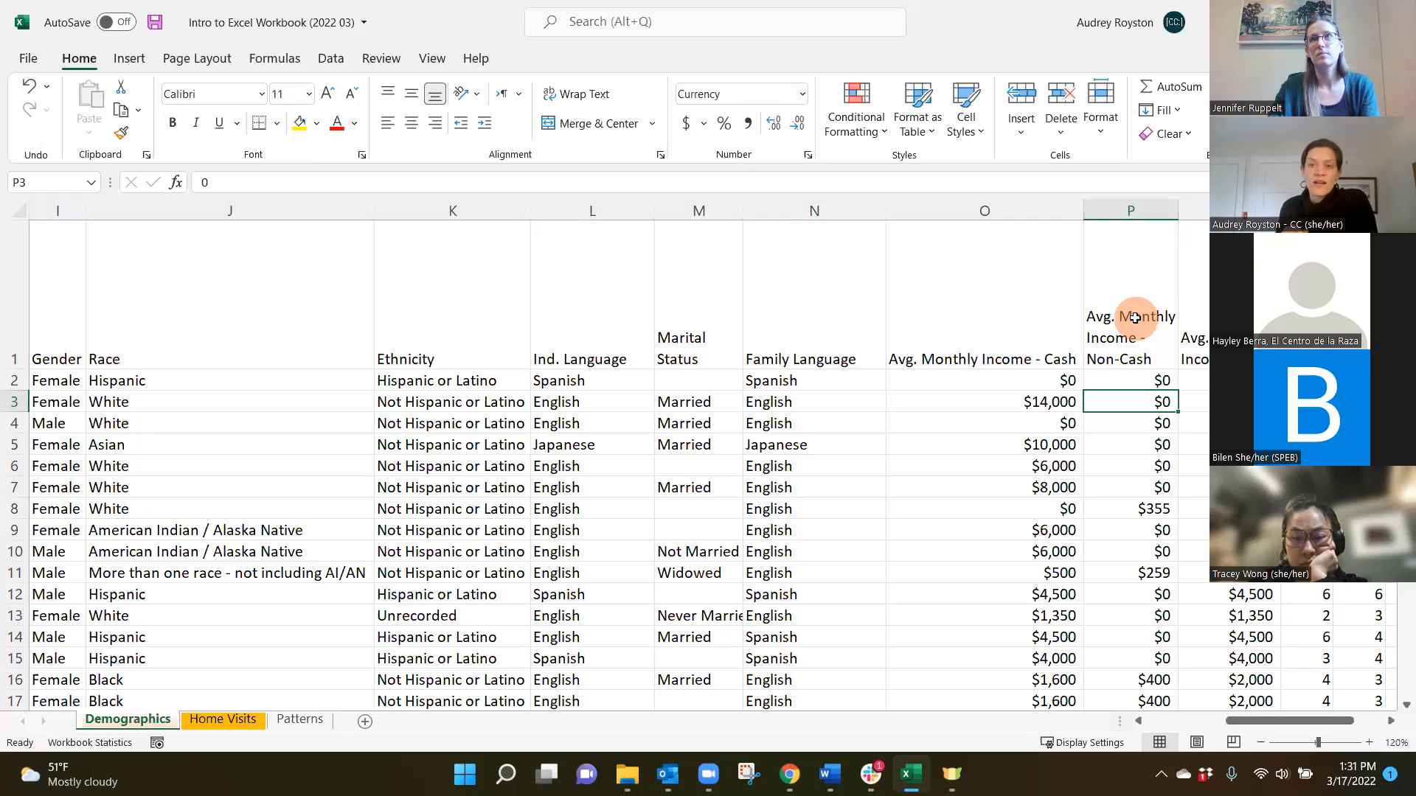
left_click_drag(374, 212, 214, 213)
left_click_drag(1173, 211, 1210, 213)
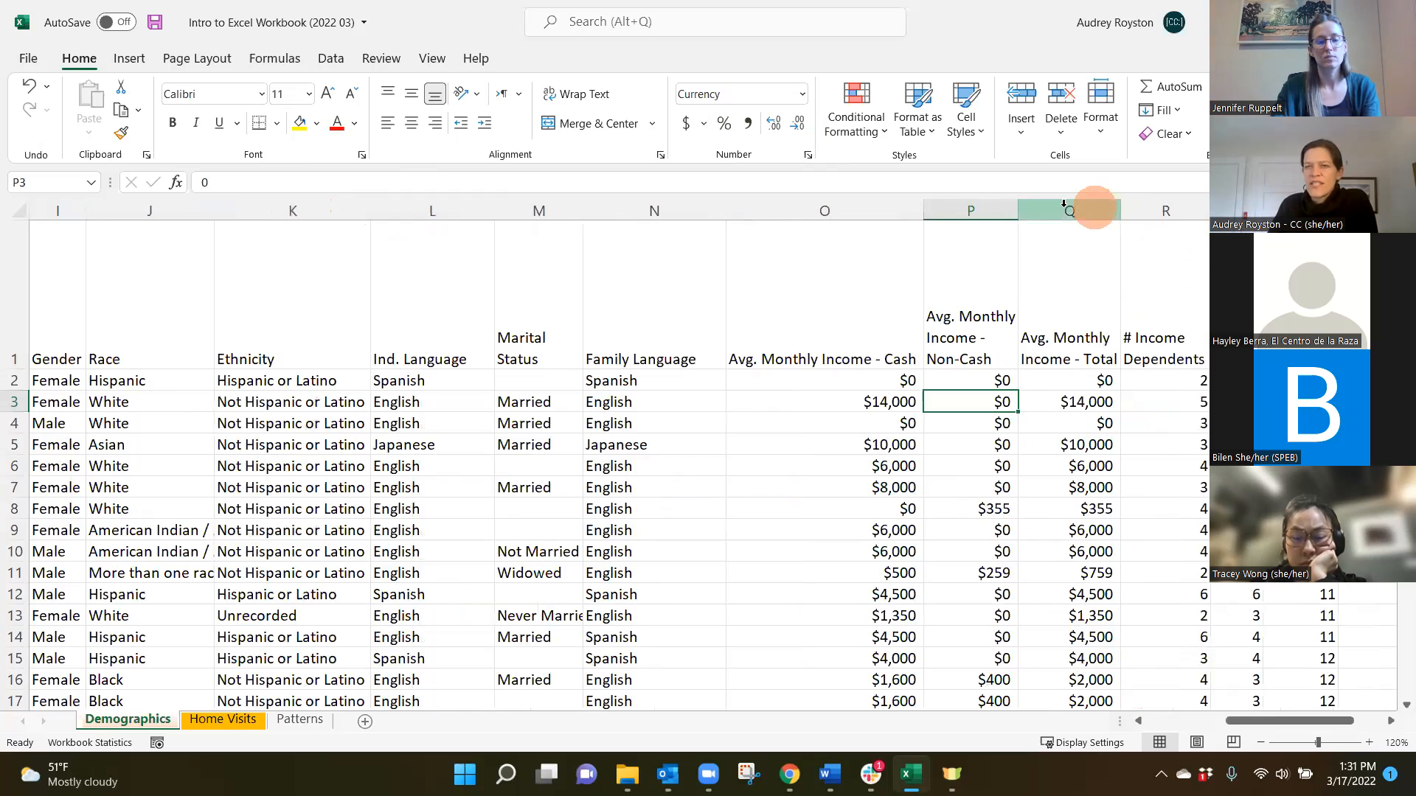
left_click_drag(1019, 207, 1042, 209)
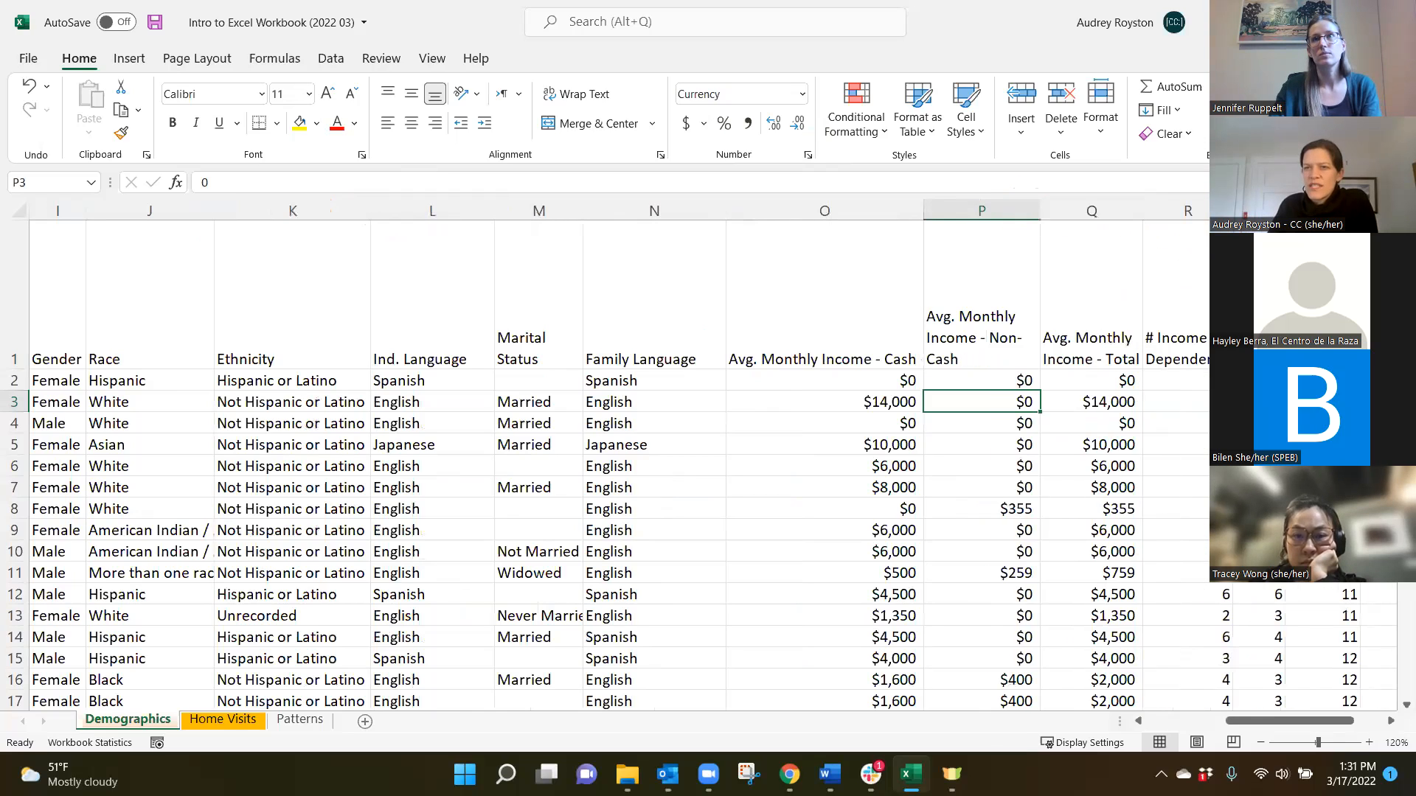
left_click_drag(1318, 211, 1320, 211)
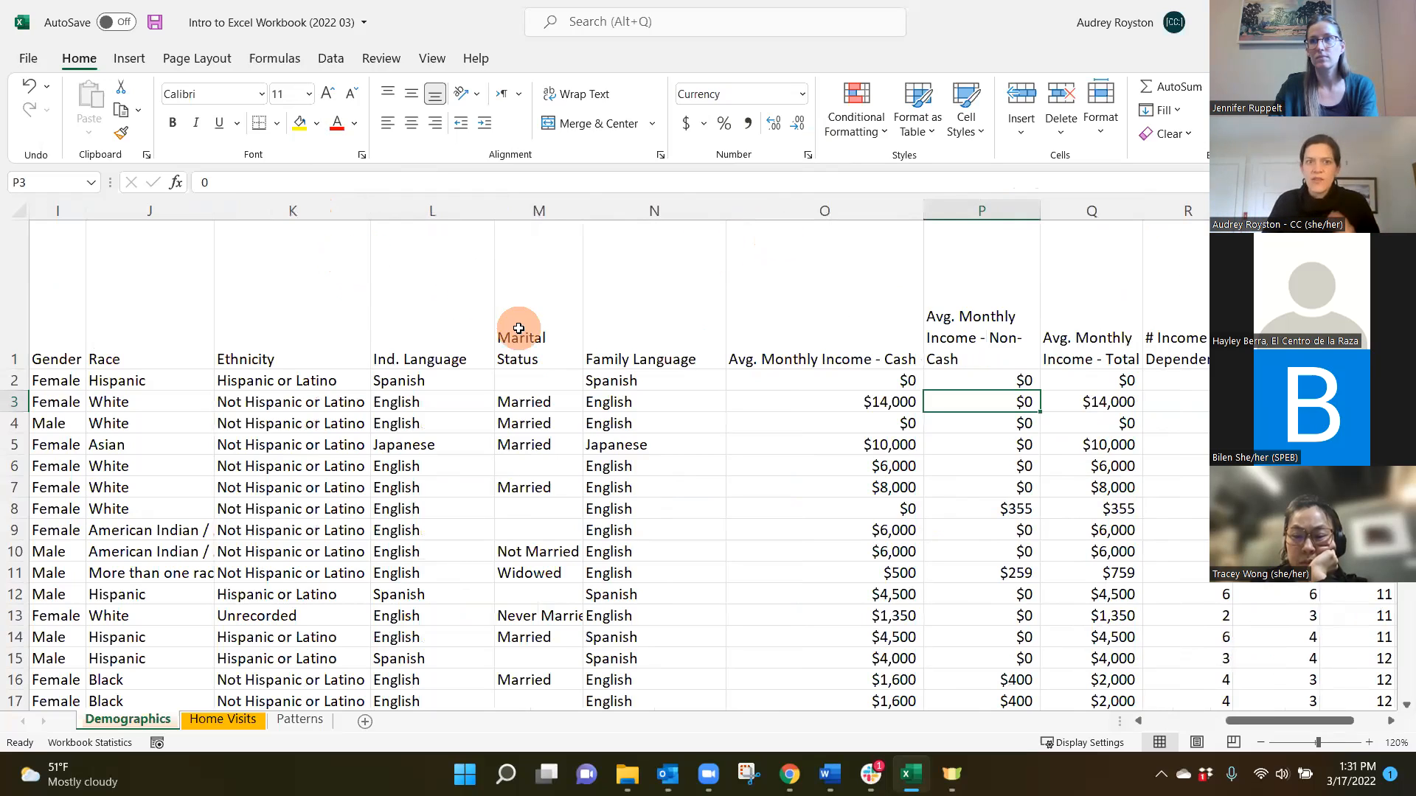
Step: Reduce the header row's height to fit its wrapped text, and AutoFit the Race column to its contents
left_click_drag(15, 373, 16, 289)
left_click_drag(1279, 723, 1195, 723)
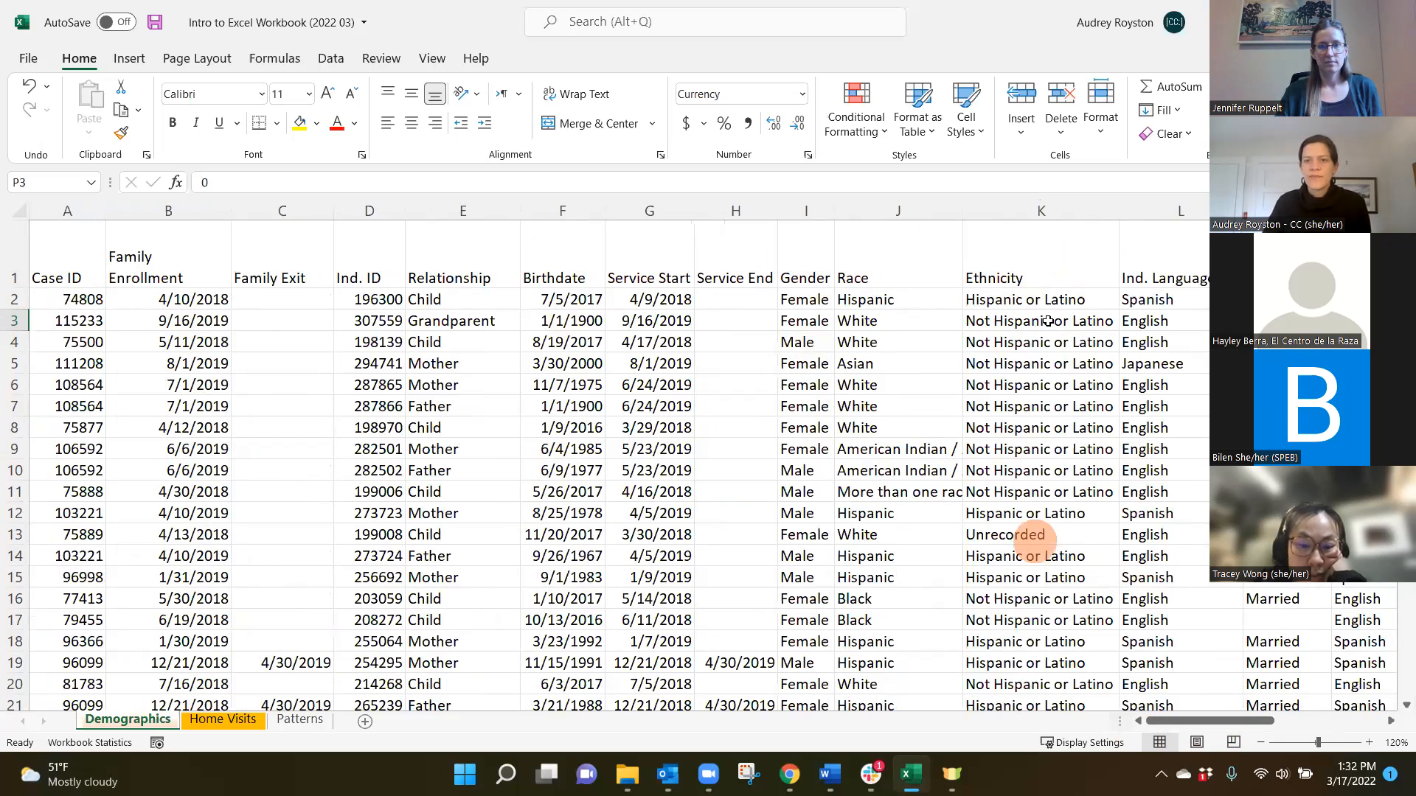
double_click(961, 207)
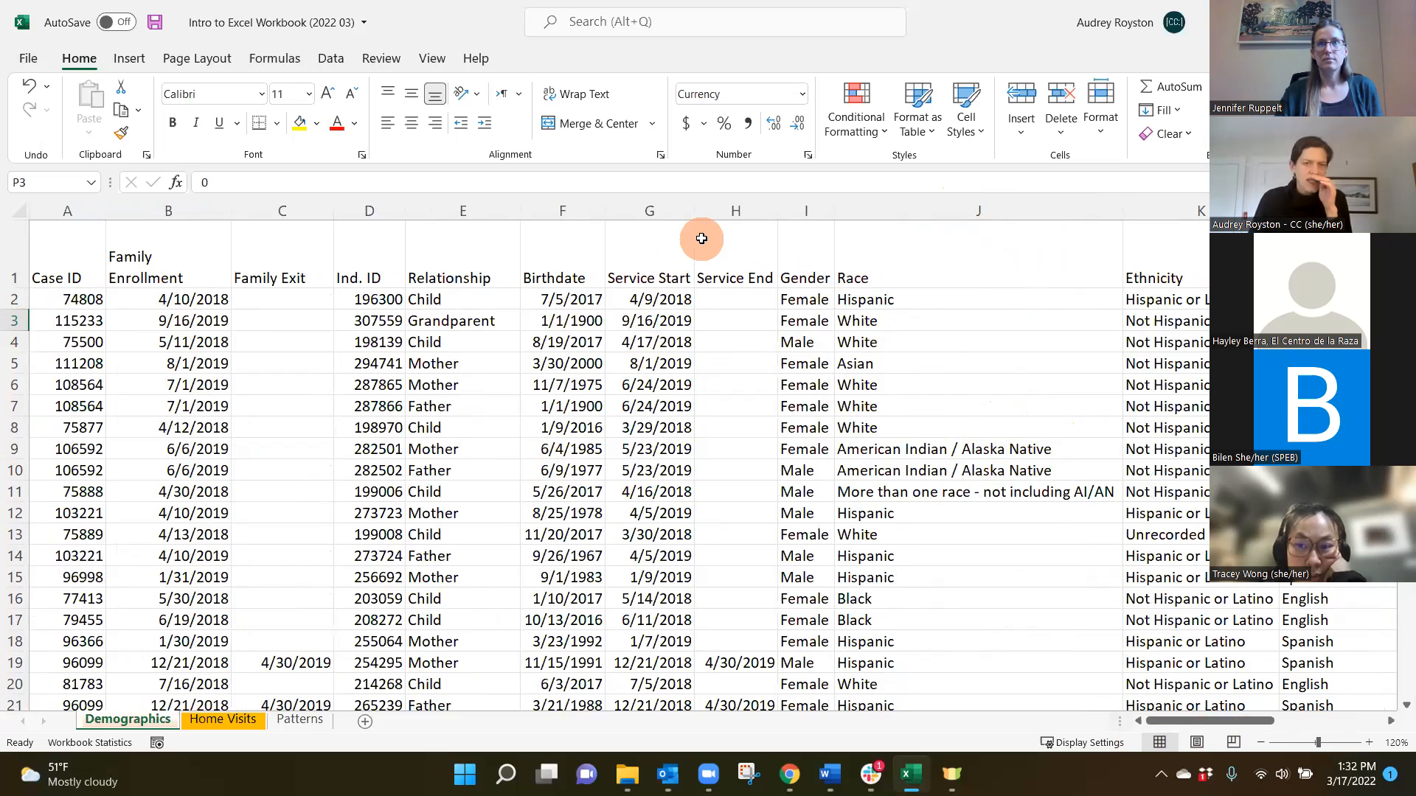
Step: Select the Race header cell and the entire worksheet, and return the selection to cell H2
left_click(860, 197)
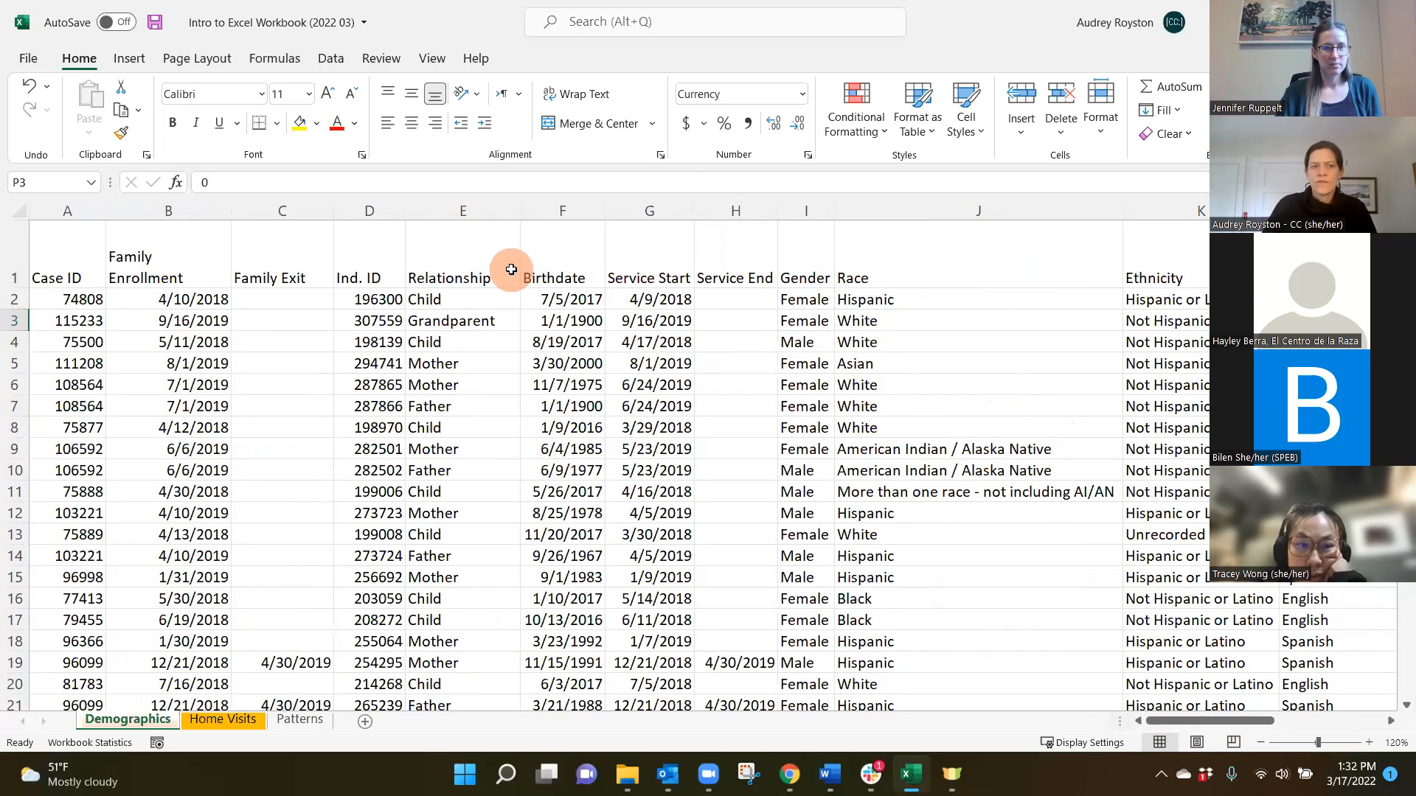
left_click(886, 248)
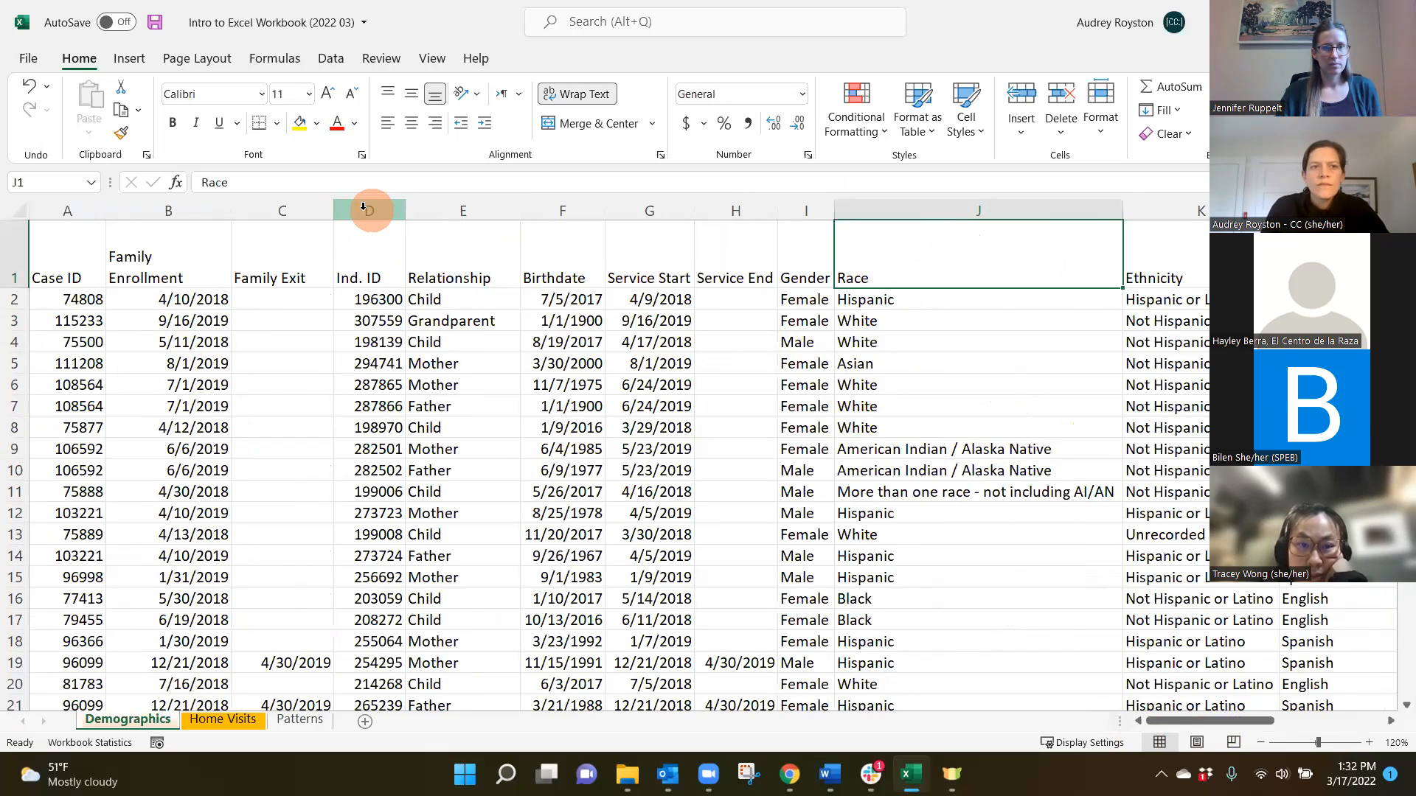
left_click(19, 211)
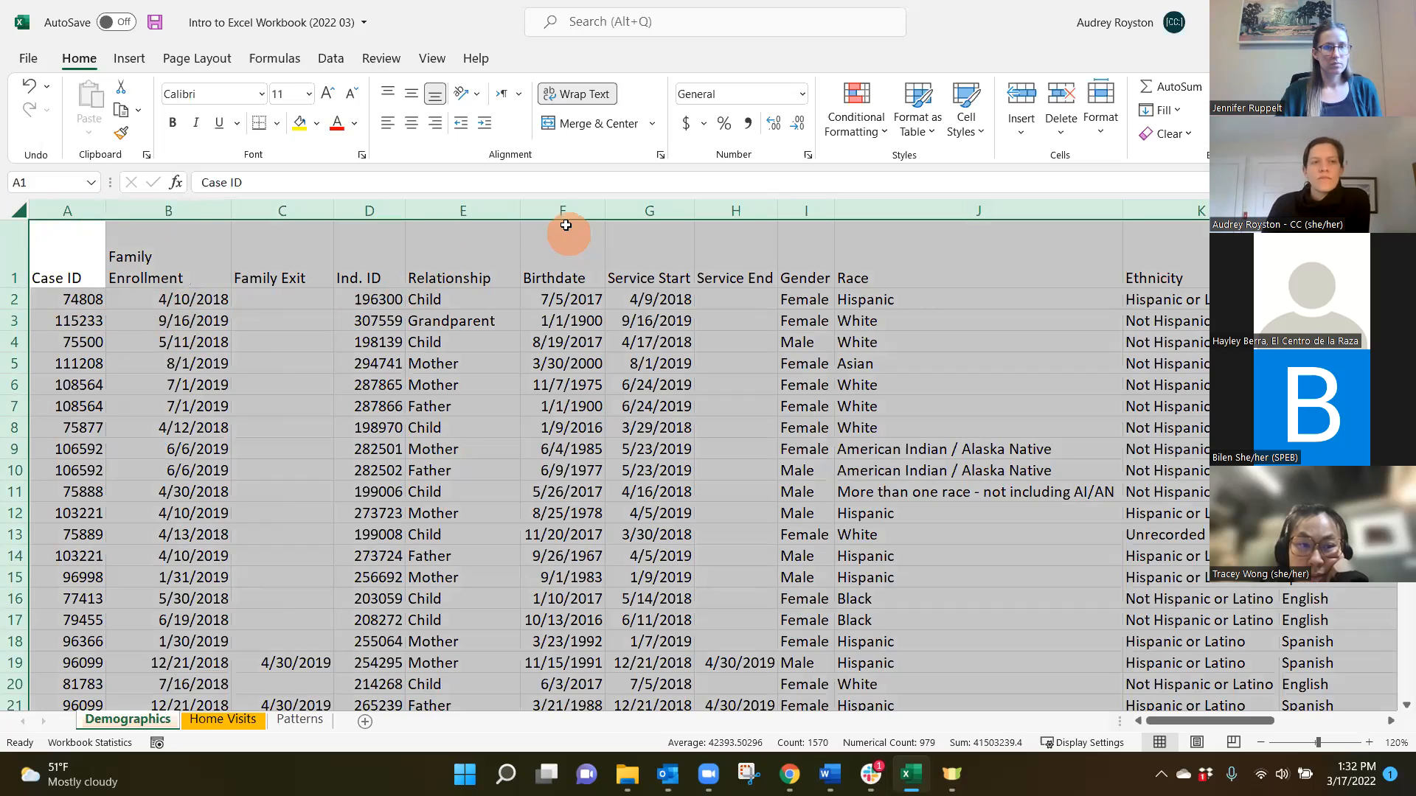
left_click(723, 294)
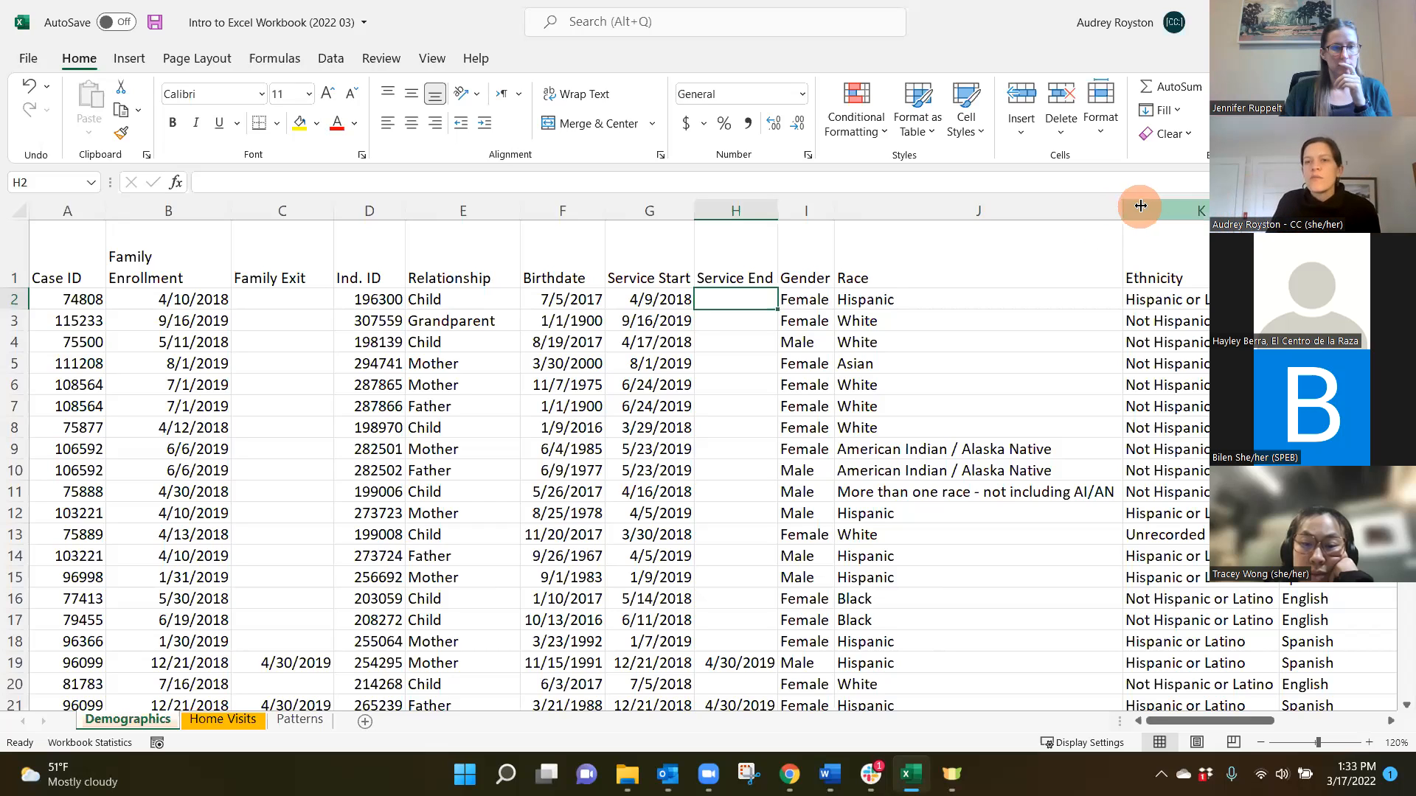
Step: Narrow the Race column, and widen the Avg. Monthly Income - Non-Cash column until its header fits on one line
left_click_drag(1124, 205, 990, 206)
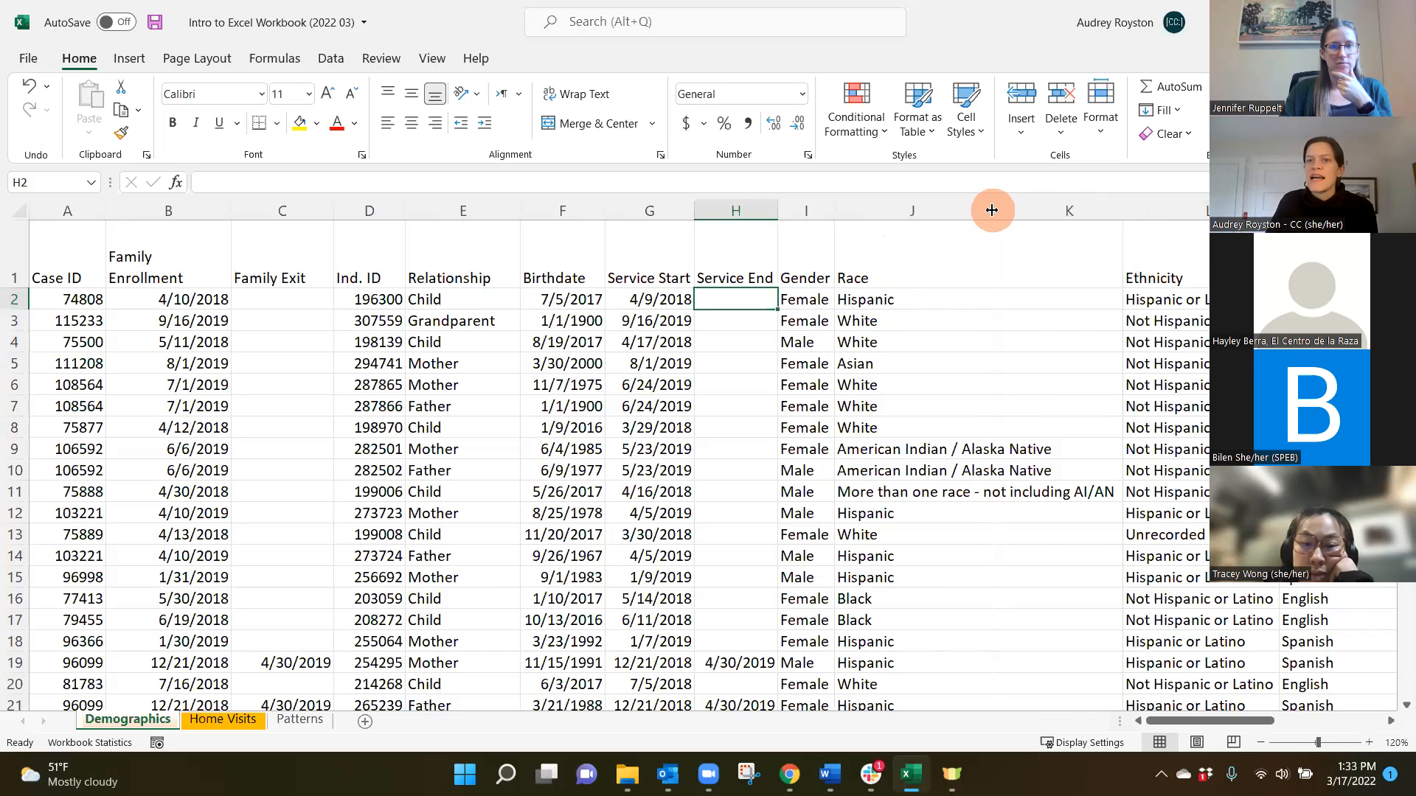
left_click_drag(1251, 715, 1320, 716)
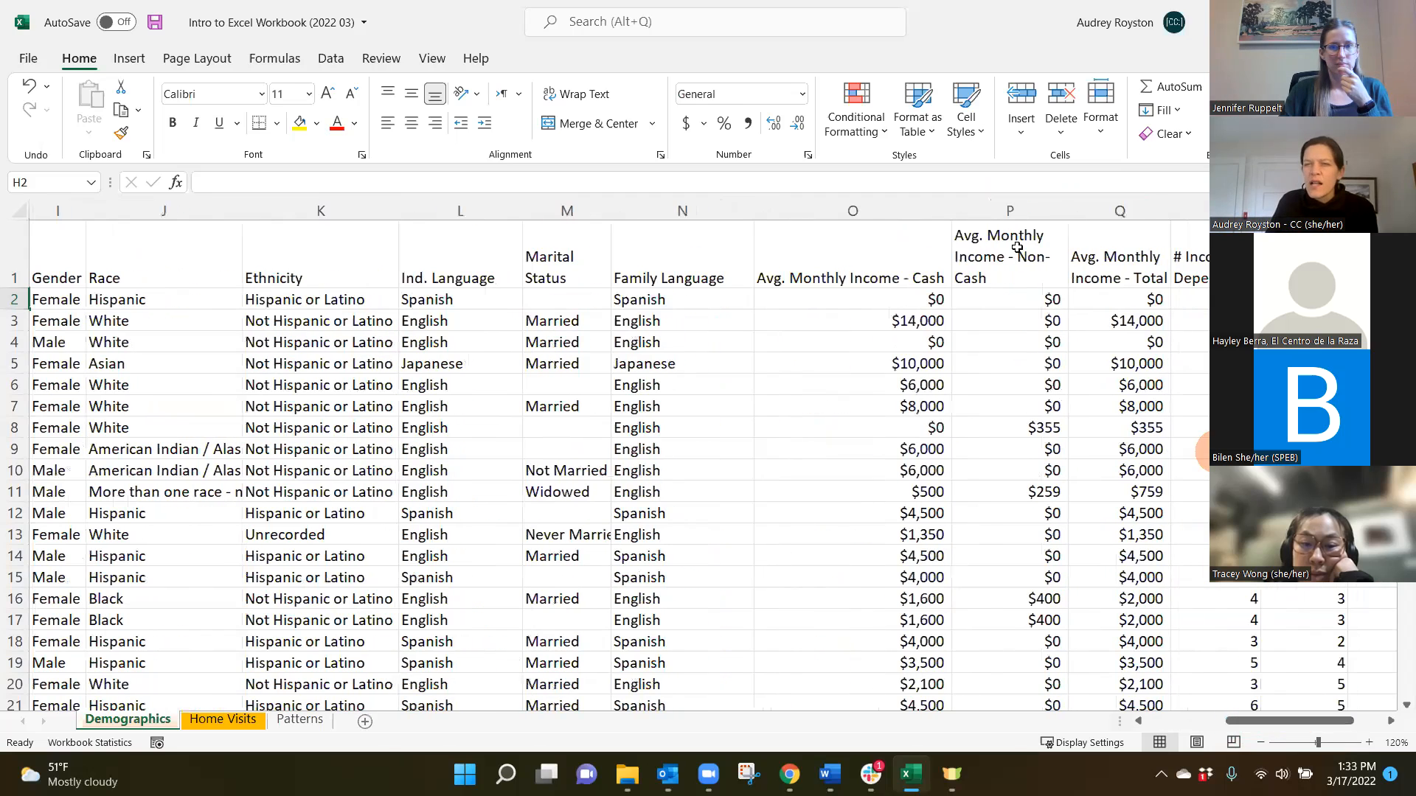
left_click_drag(1071, 210, 1050, 209)
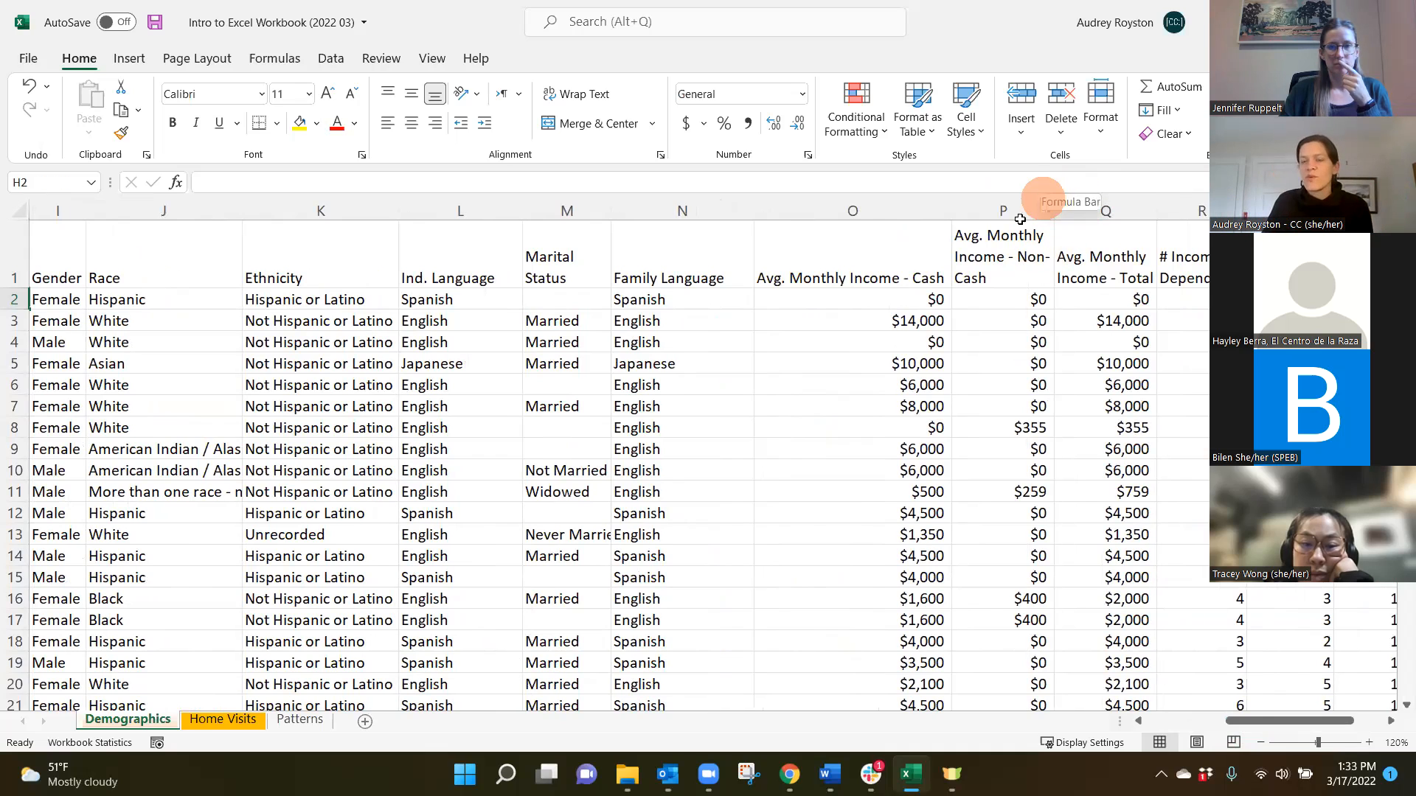
left_click_drag(1054, 212, 1178, 212)
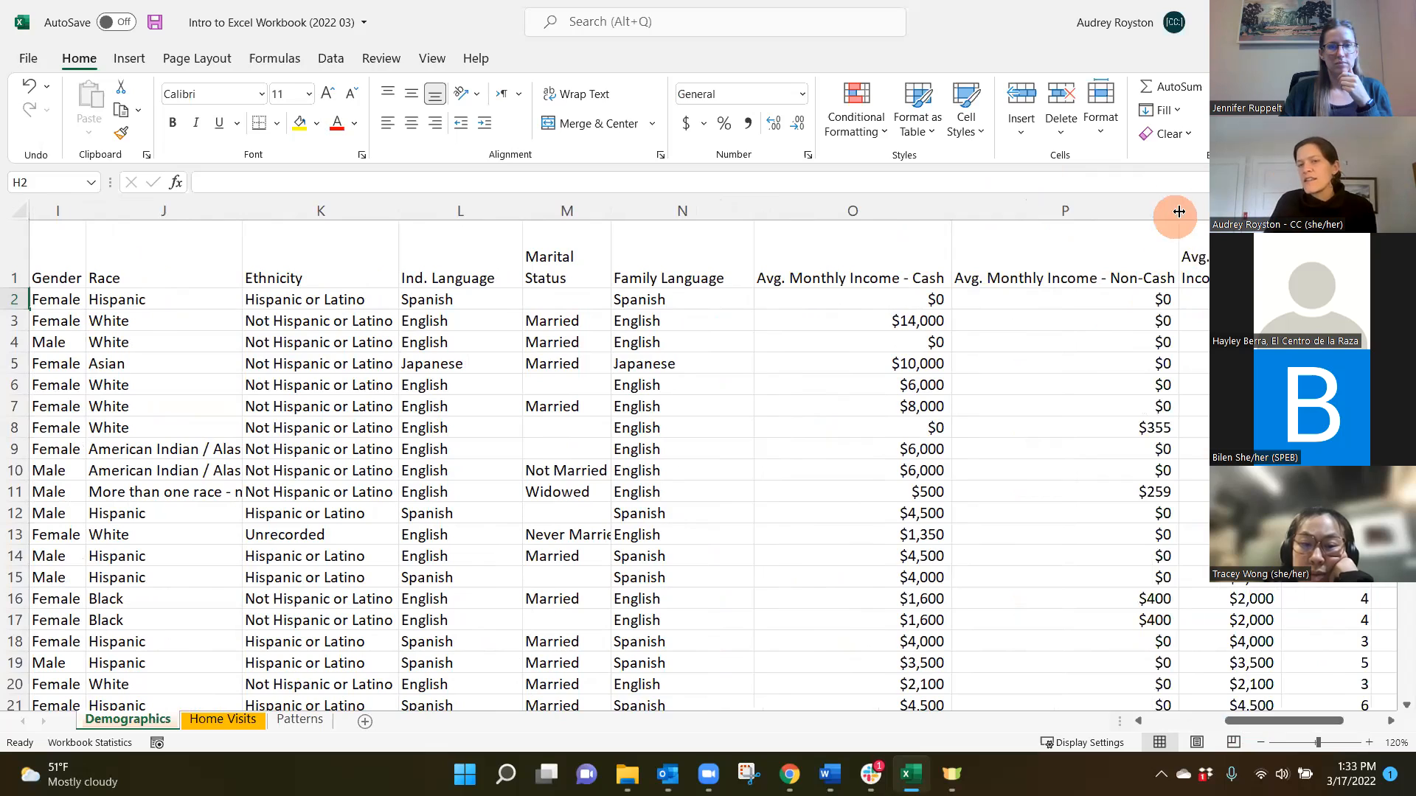
Step: Turn text wrapping off and back on for the header in P1, resizing its column and leaving the header wrapped on three lines
left_click(1054, 274)
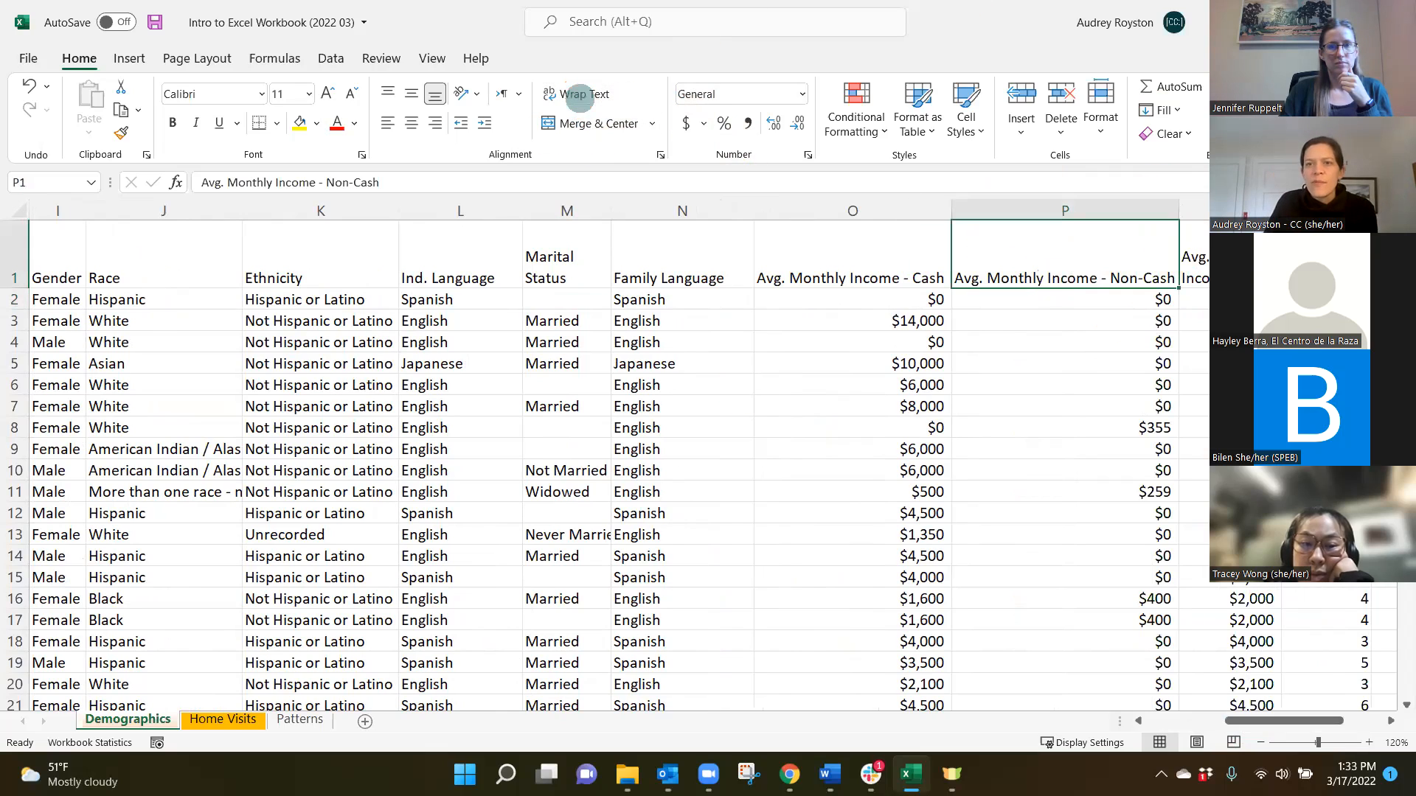
left_click_drag(1178, 210, 1067, 211)
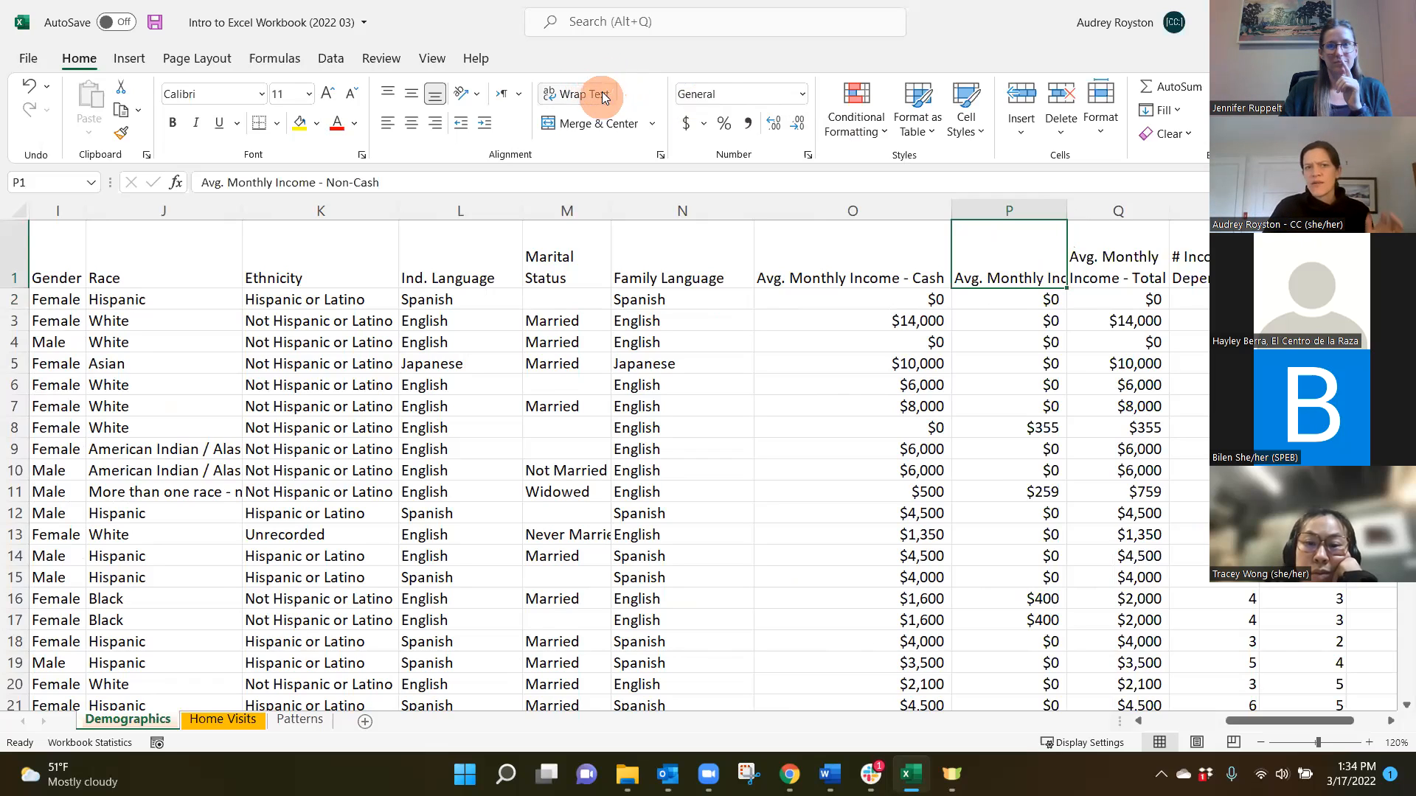
left_click(570, 96)
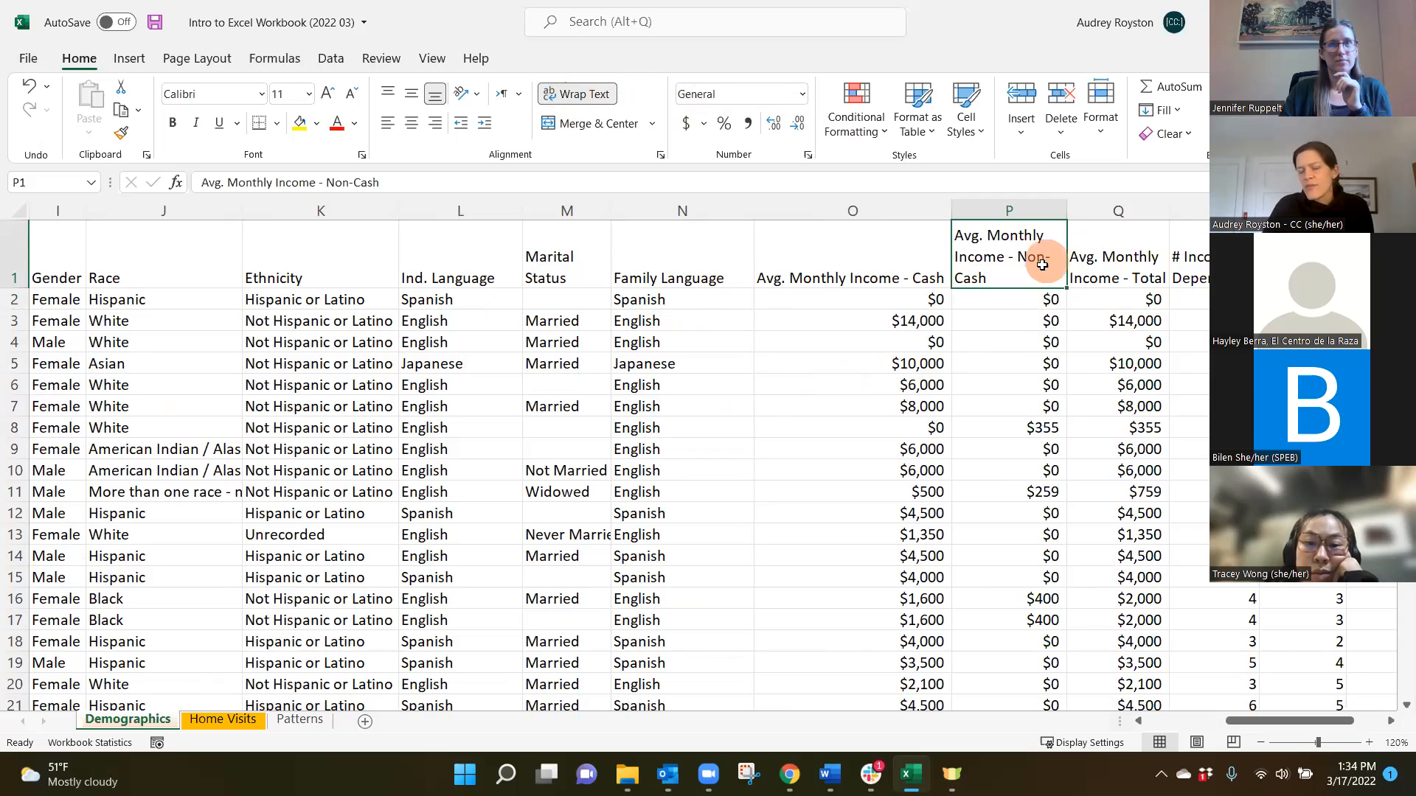
left_click_drag(1072, 193, 1175, 196)
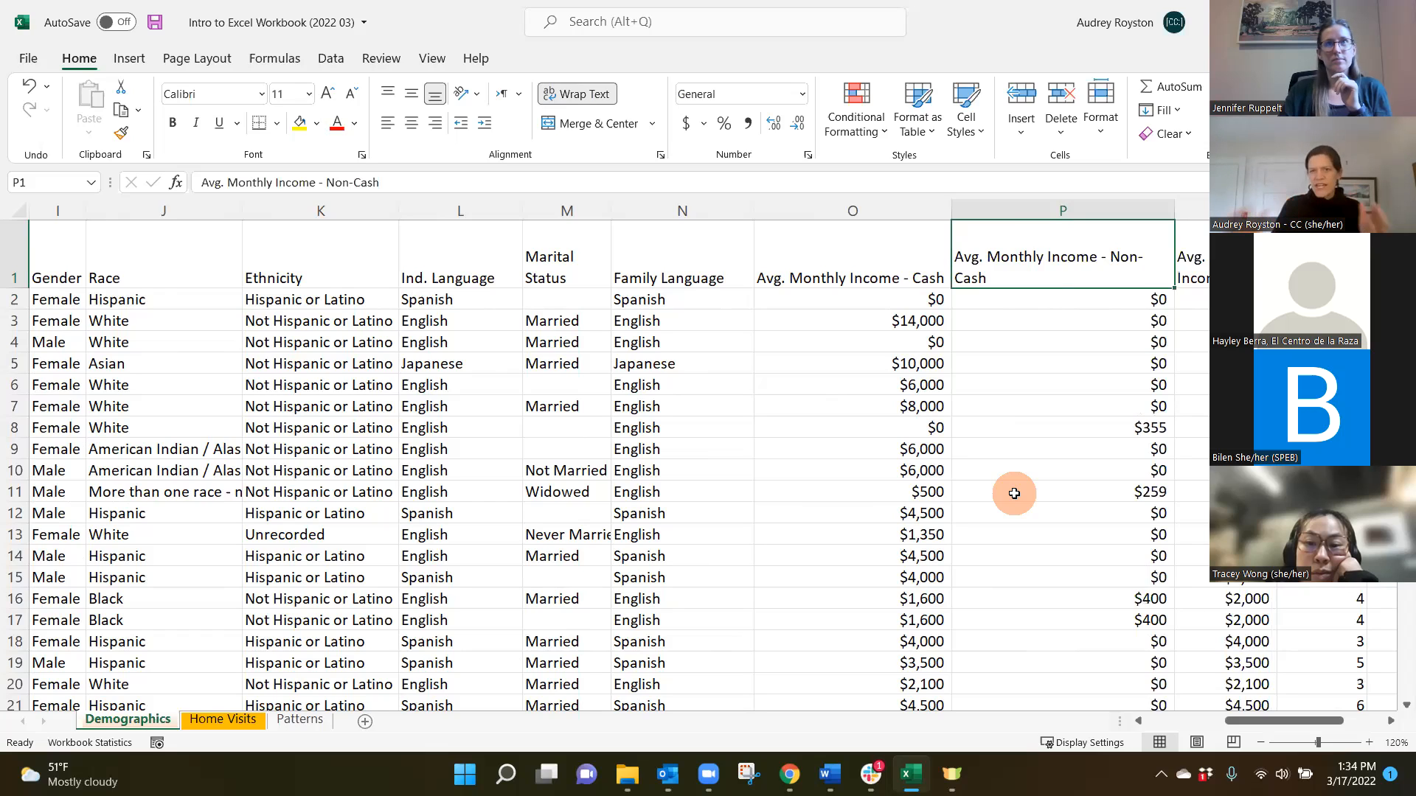
left_click_drag(1175, 203, 1070, 212)
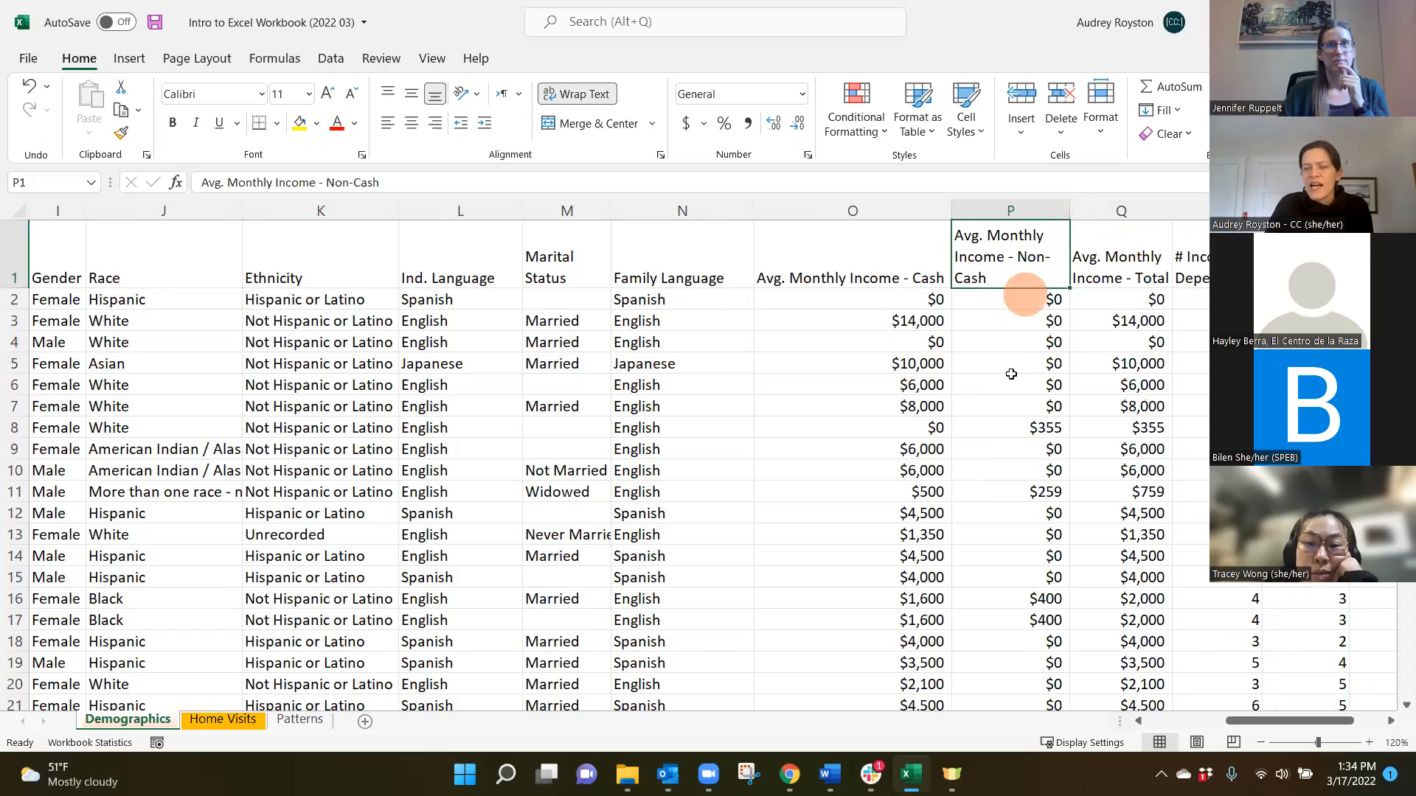
Step: Narrow the Avg. Monthly Income - Cash column so its header wraps onto two lines, and slightly reduce the header row's height
left_click_drag(951, 209, 868, 209)
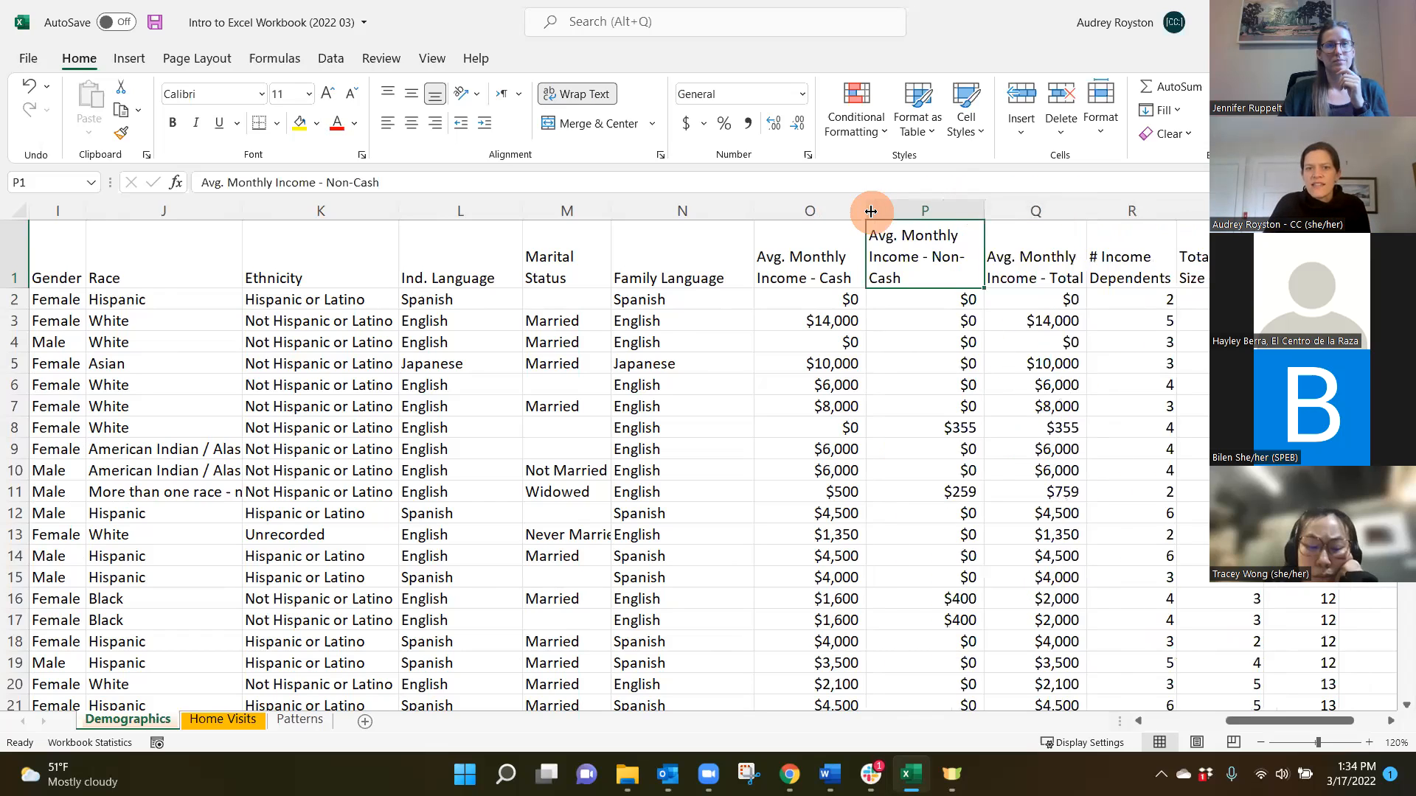
left_click_drag(1257, 720, 1134, 727)
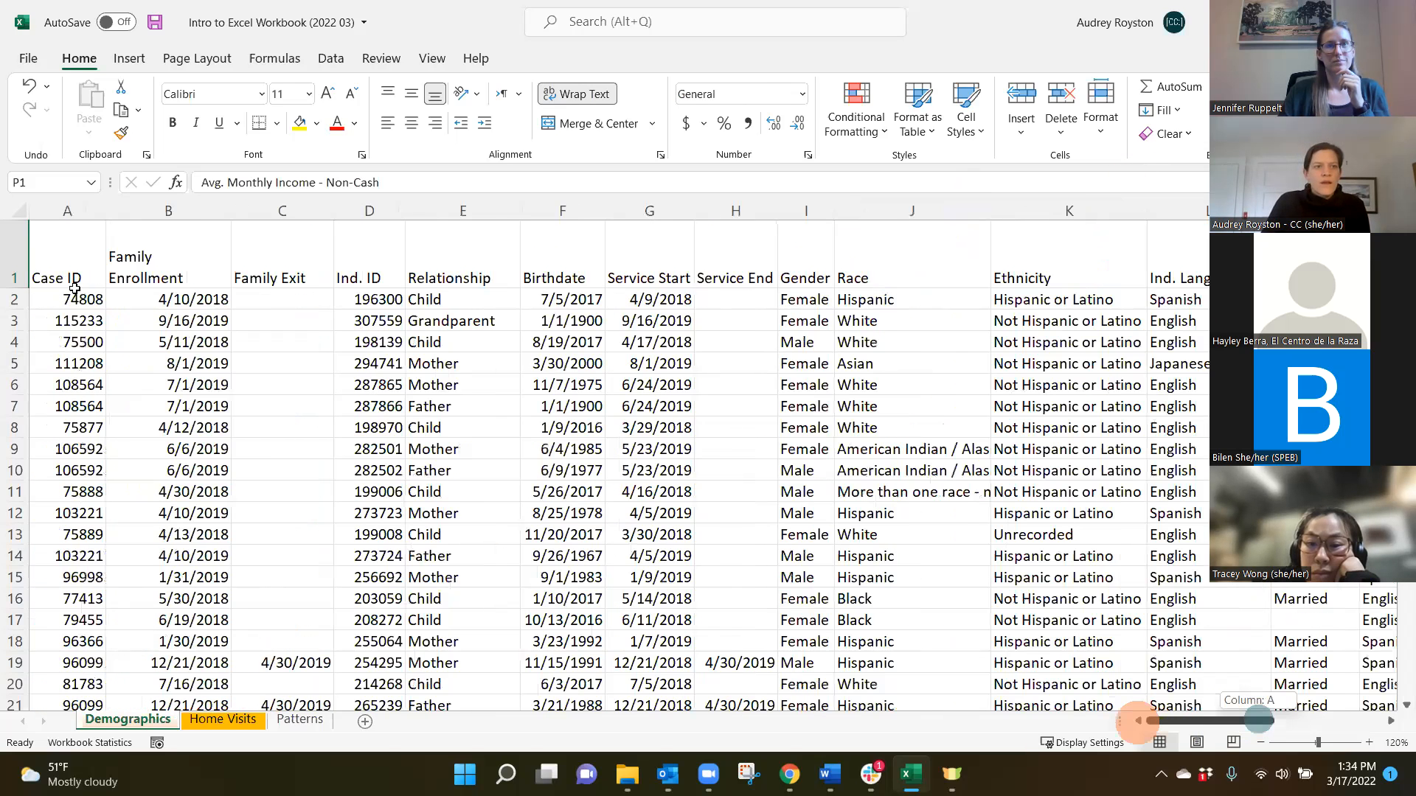
left_click_drag(14, 288, 14, 282)
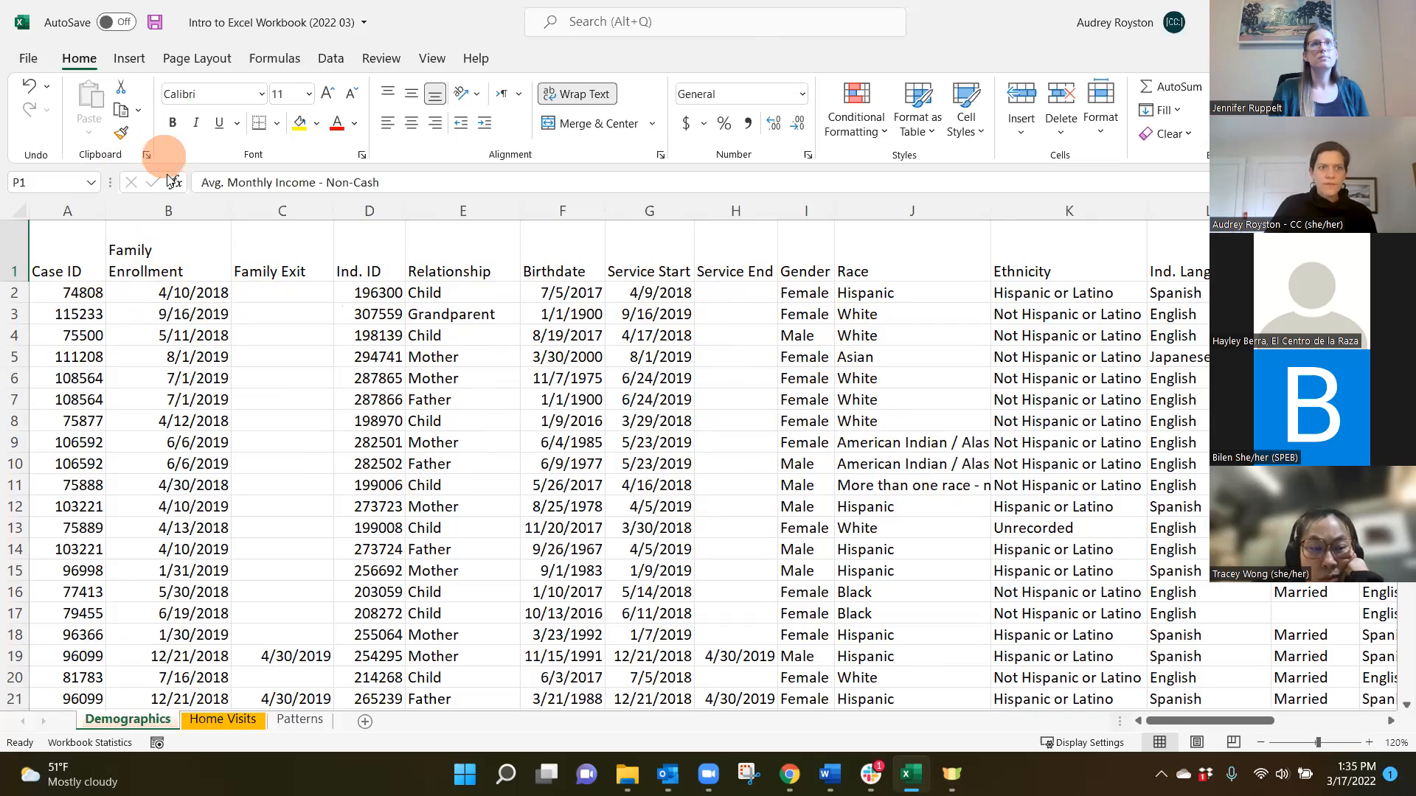
Step: Insert a blank sheet column before the Family Enrollment column
left_click(166, 210)
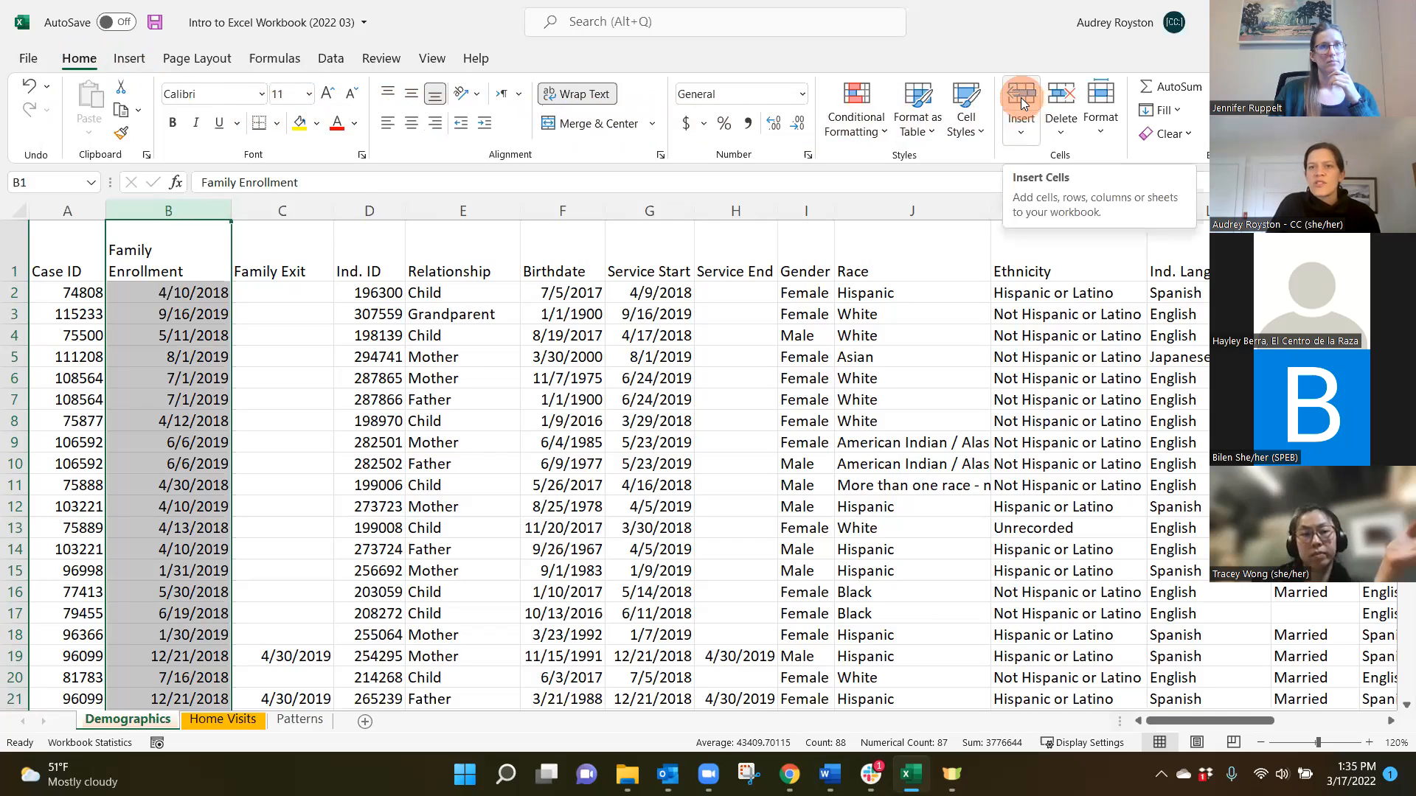
left_click(1025, 129)
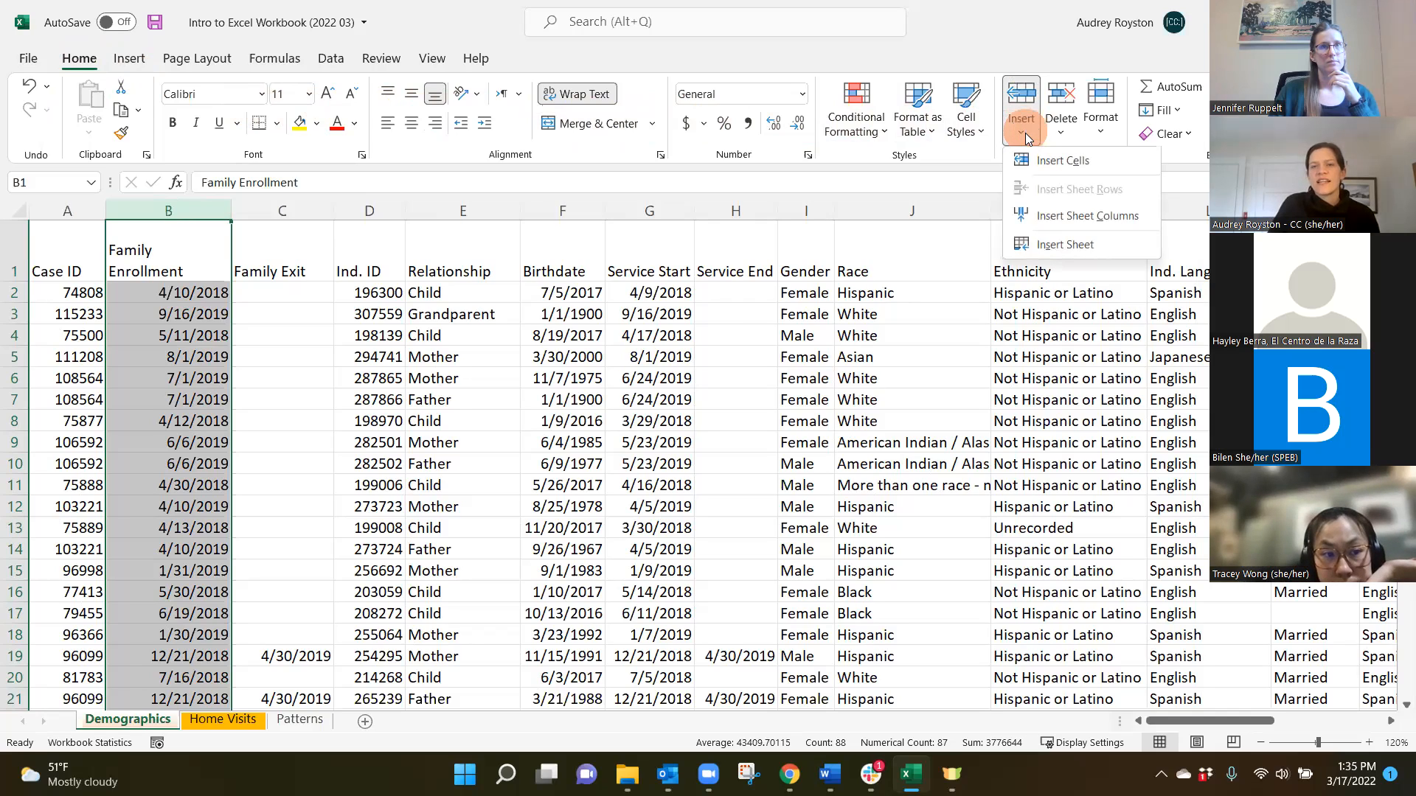
left_click(1054, 217)
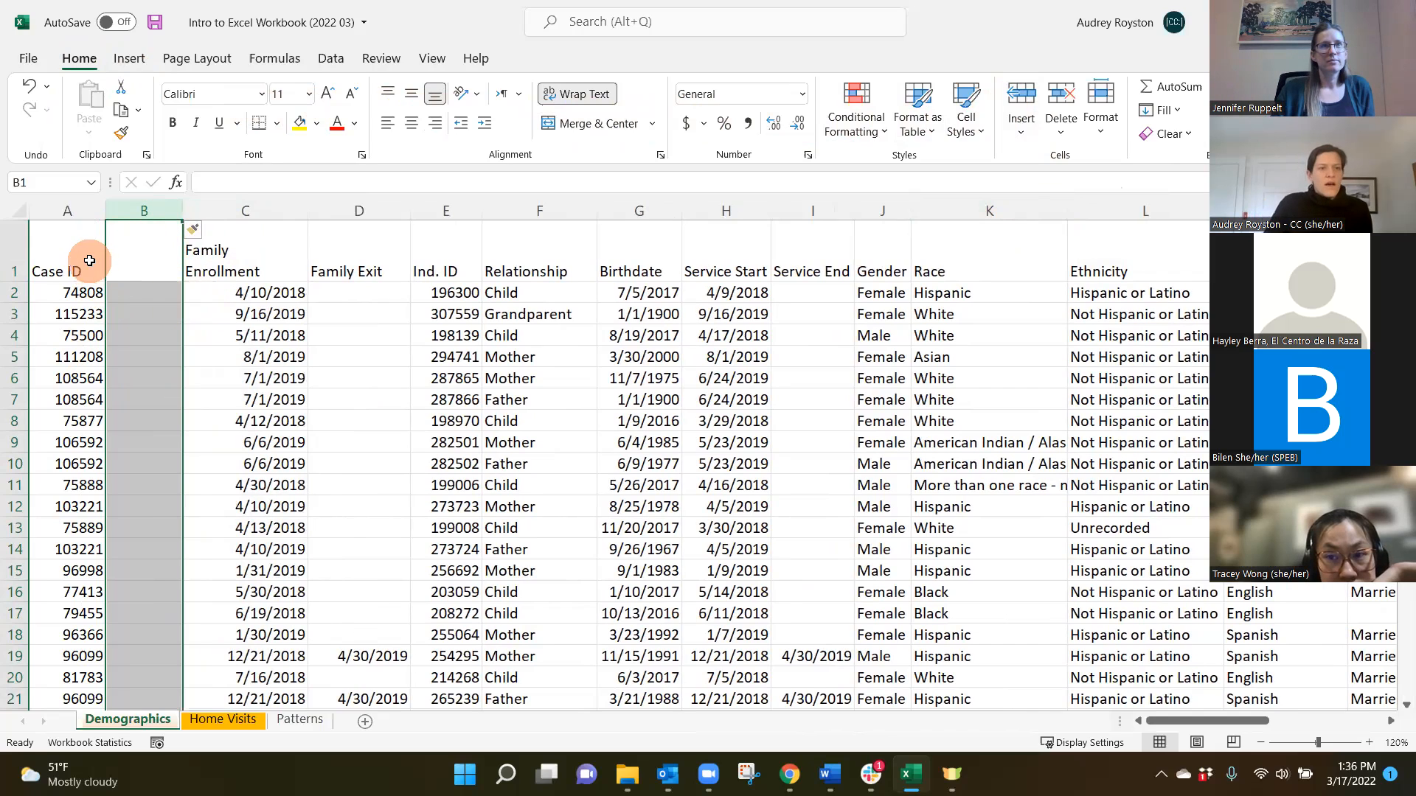
Step: Undo the column insertion, redo it, and undo it once more
key("ctrl+z")
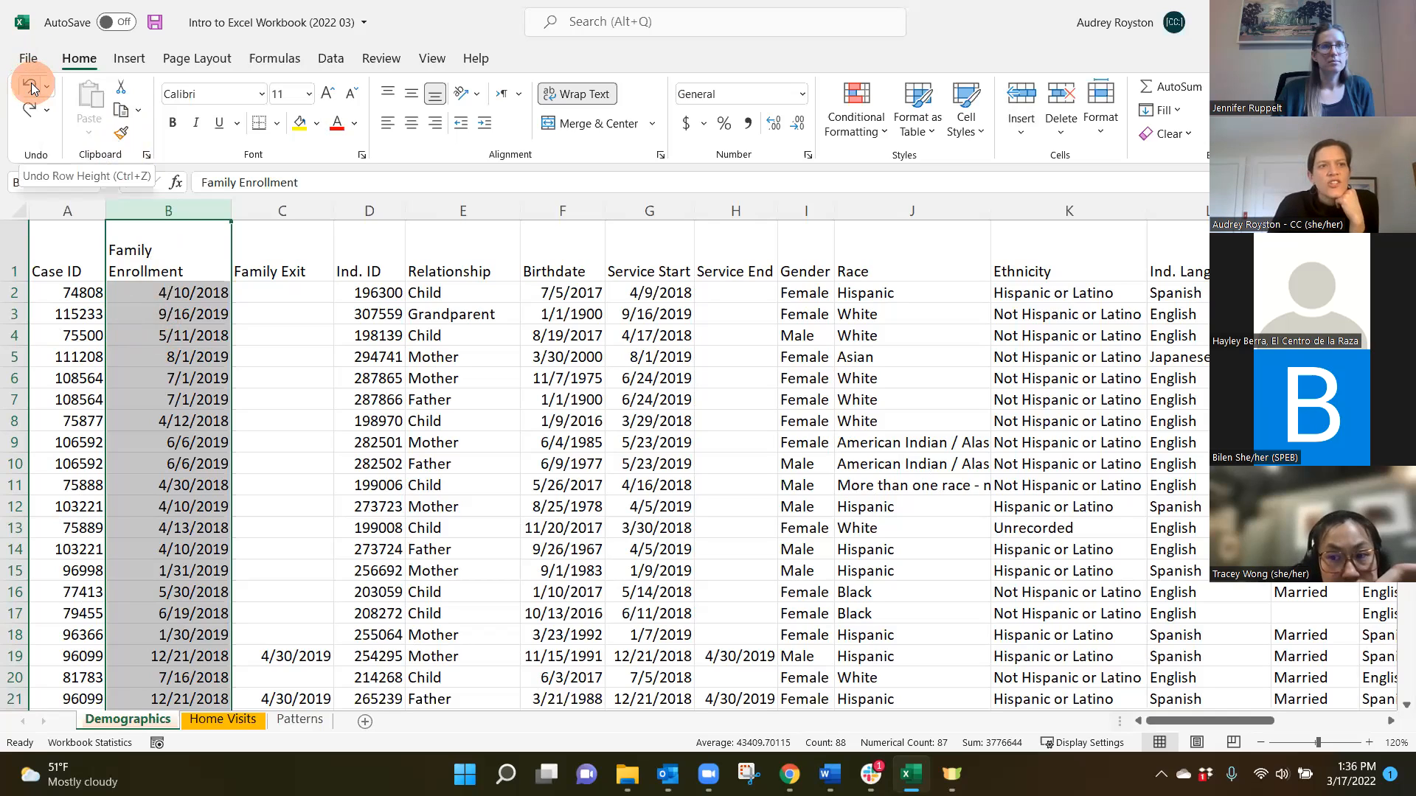
left_click(31, 108)
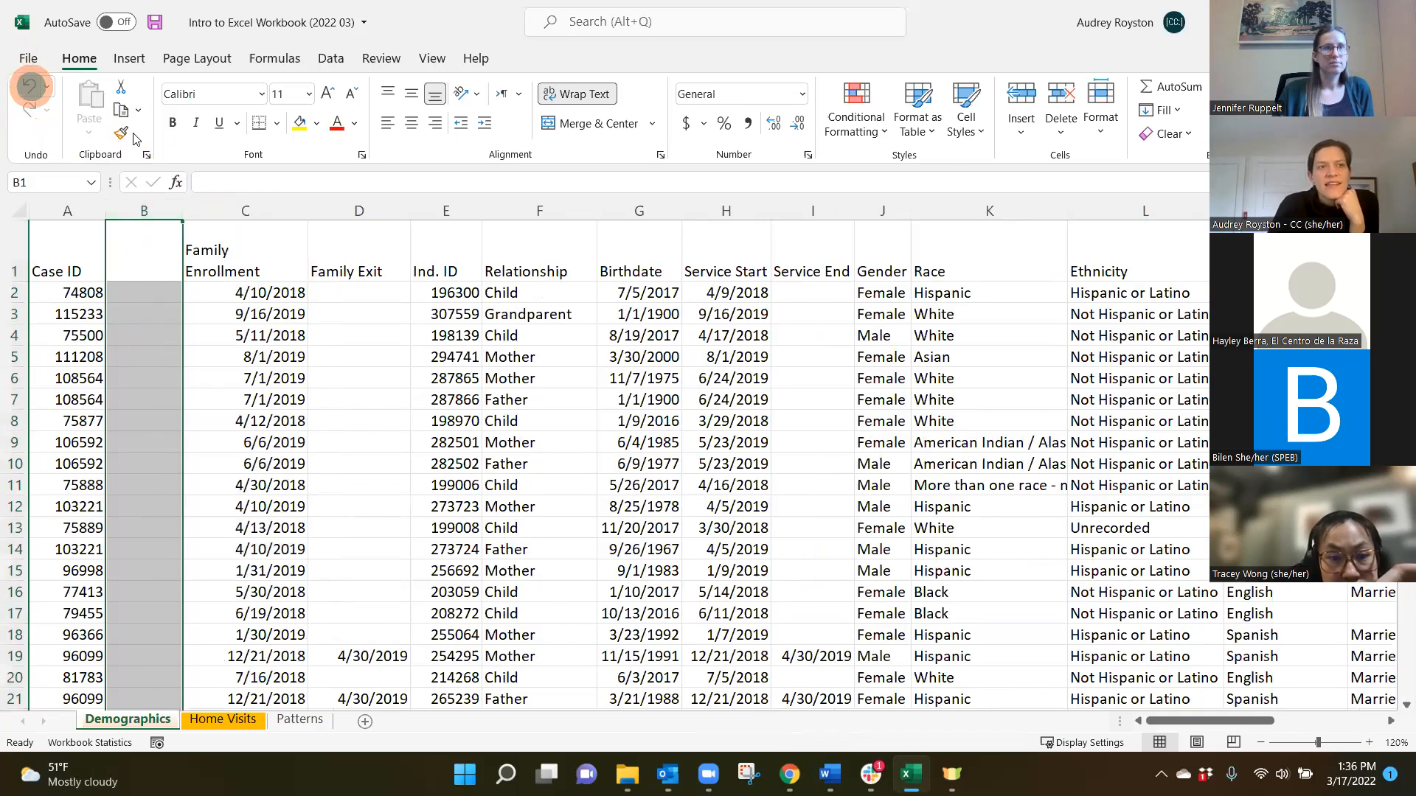
left_click(31, 88)
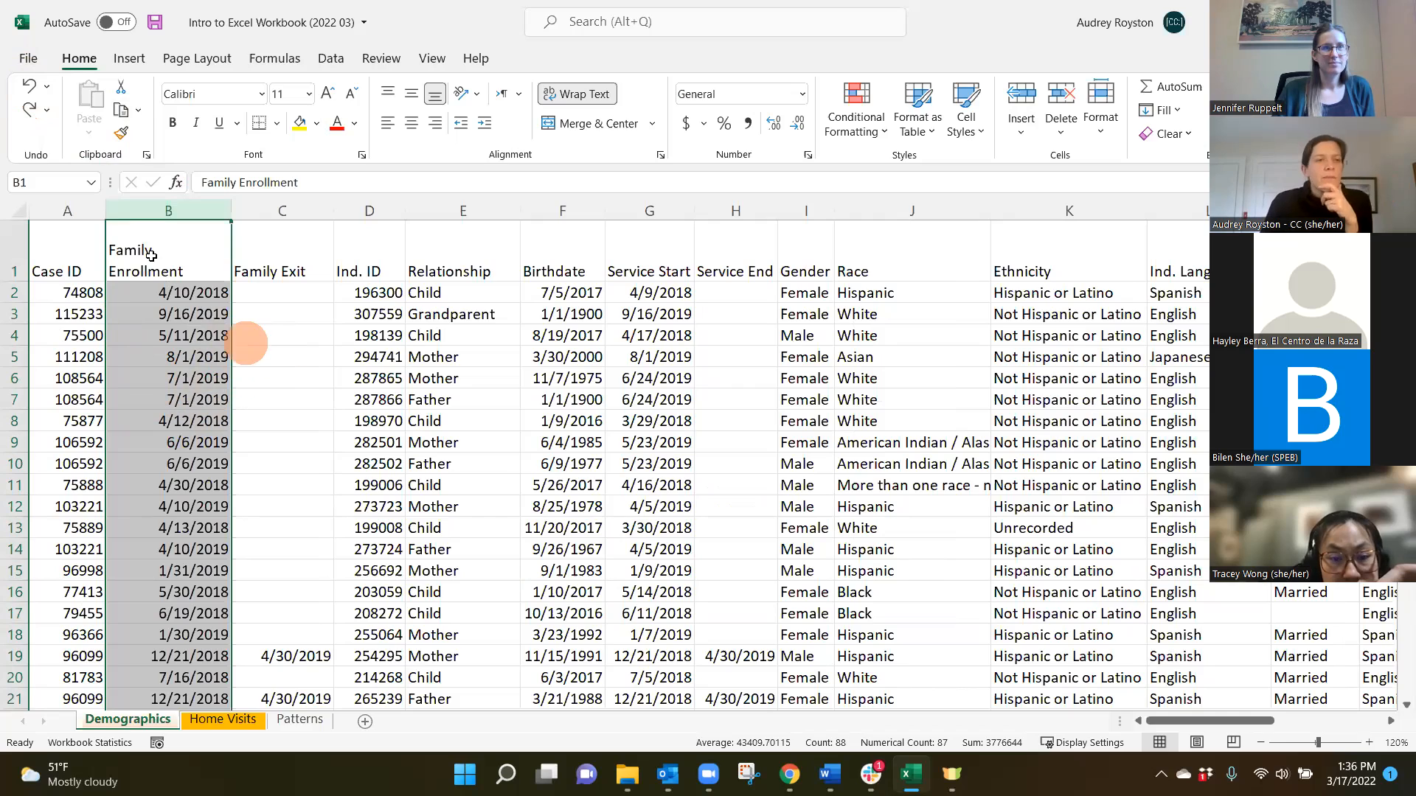
Step: Insert a new blank column between Case ID and Family Enrollment again
right_click(161, 211)
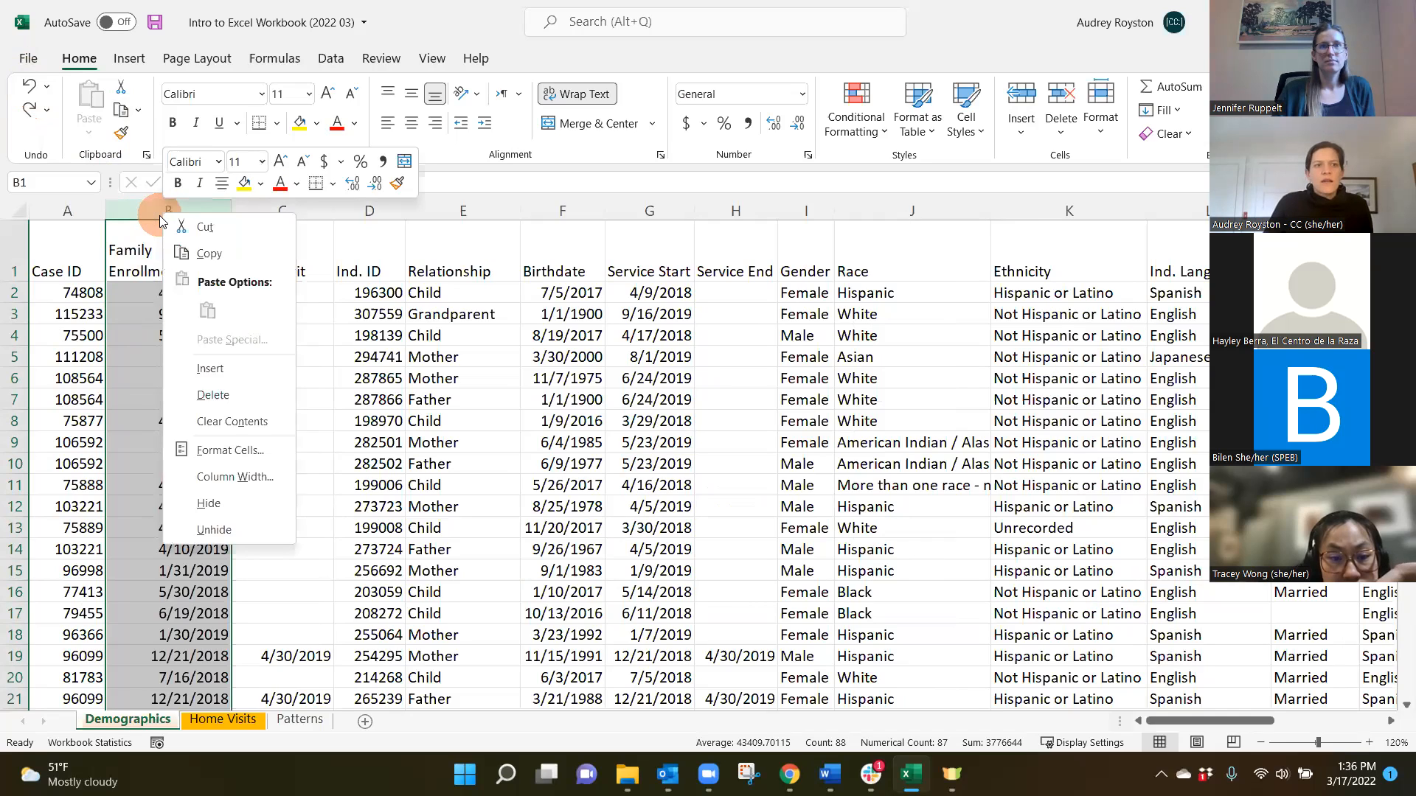
left_click(213, 370)
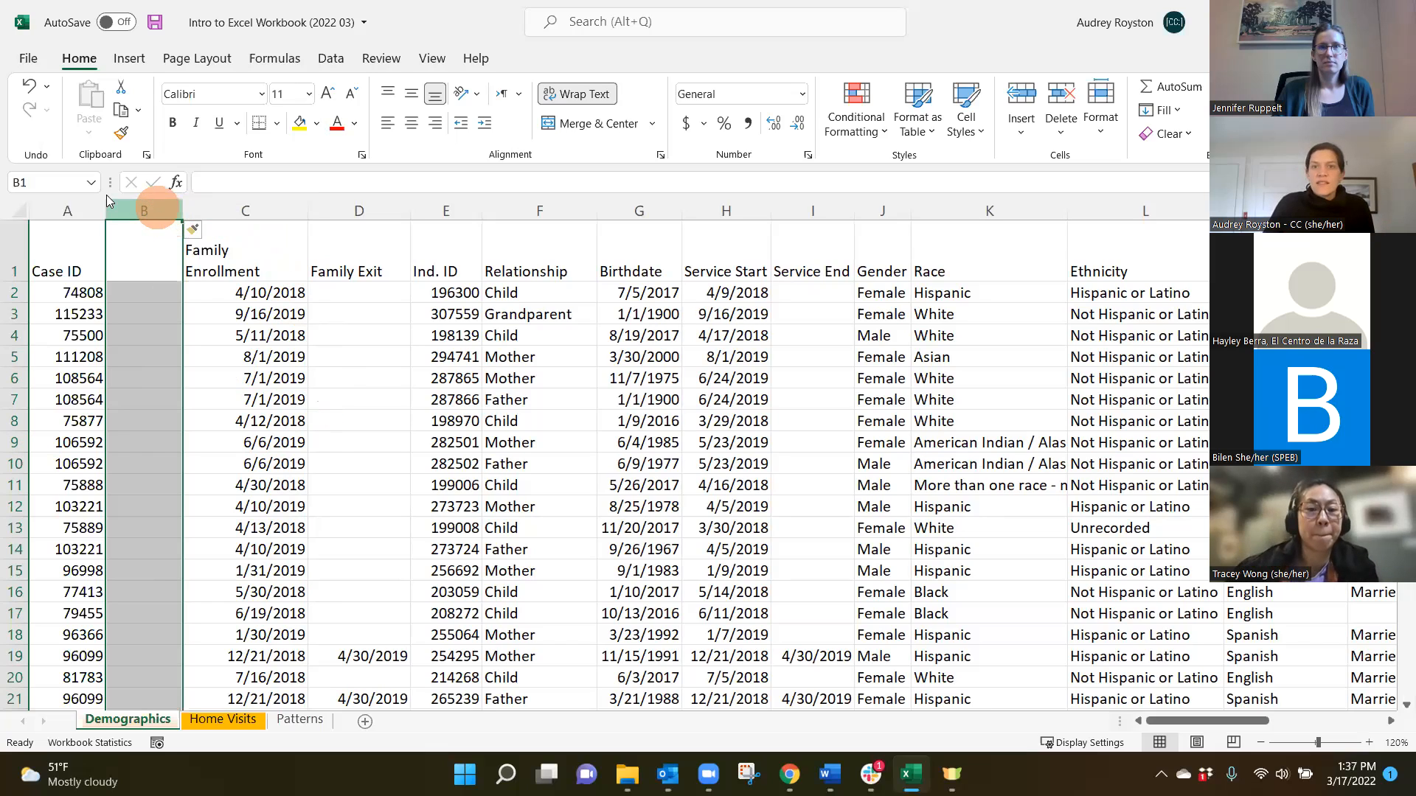
Step: Delete the blank column between Case ID and Family Enrollment, and undo the deletion
left_click(1059, 124)
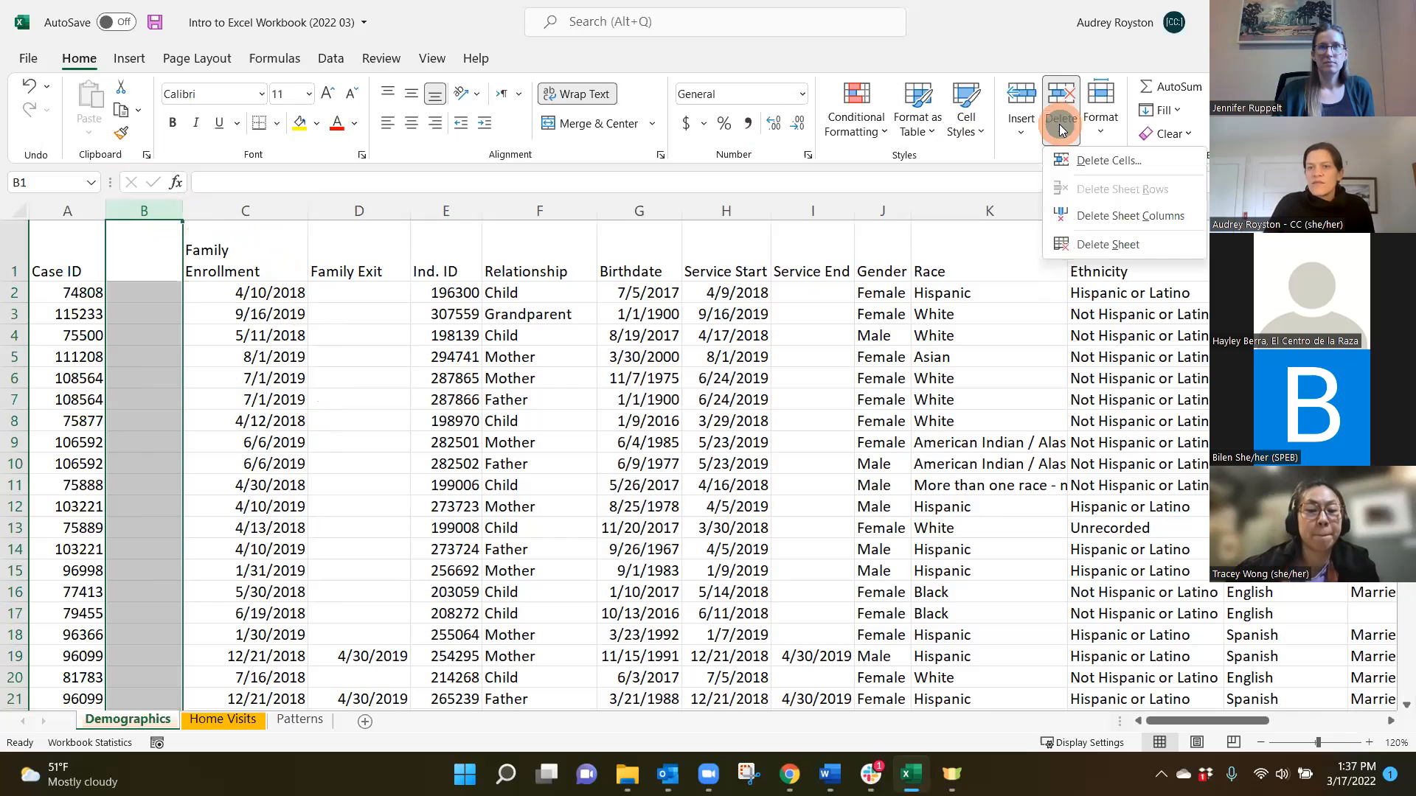
left_click(1098, 218)
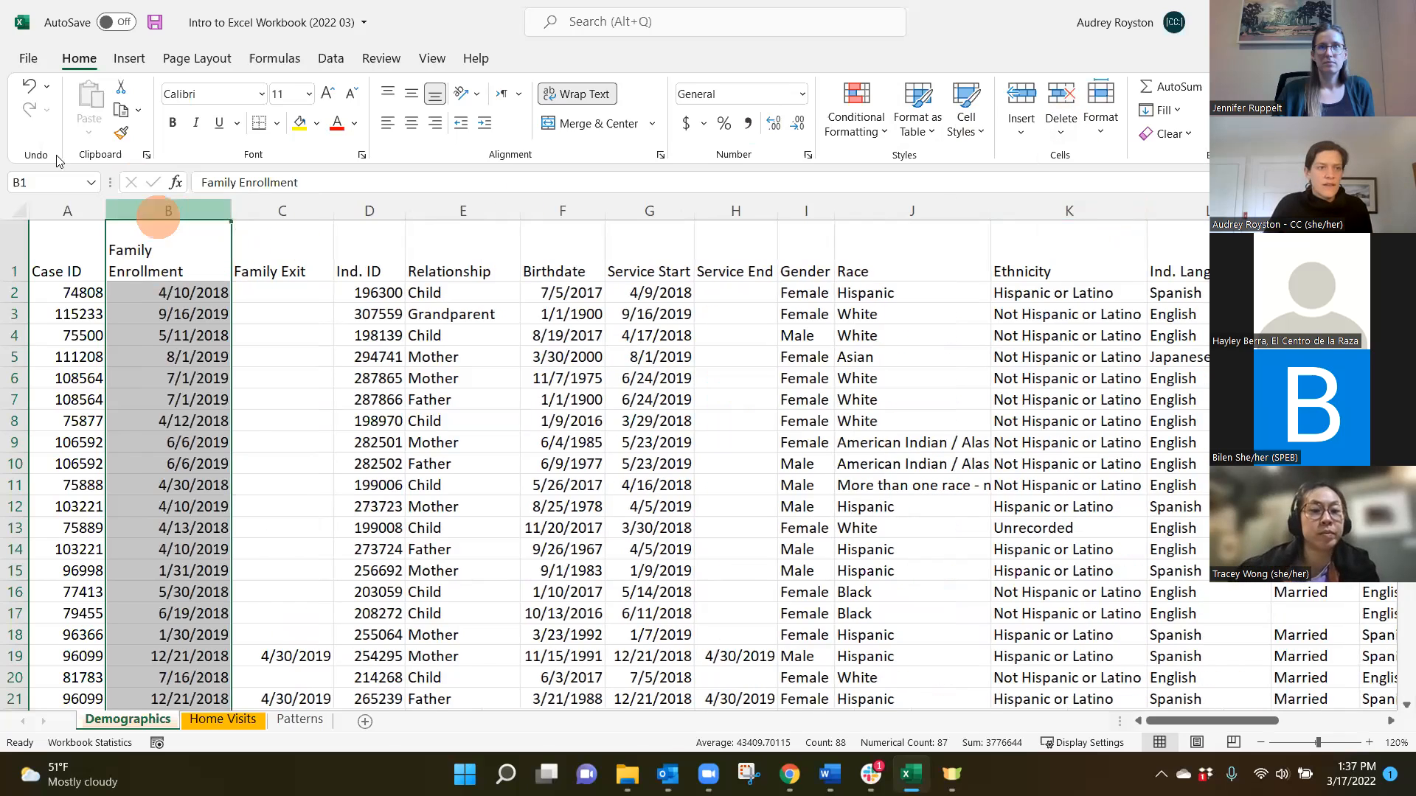
left_click(31, 87)
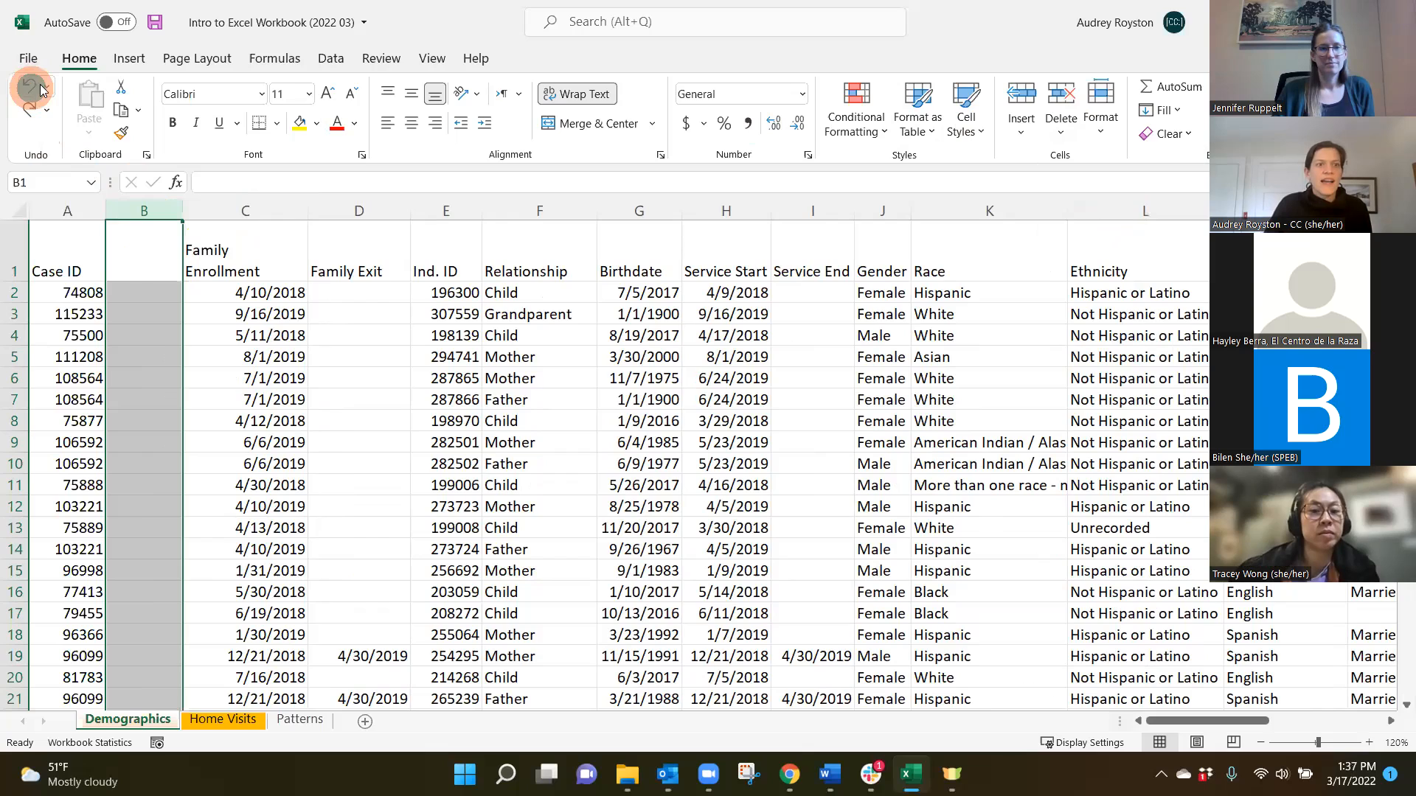
Step: Delete the blank column B between Case ID and Family Enrollment
right_click(148, 208)
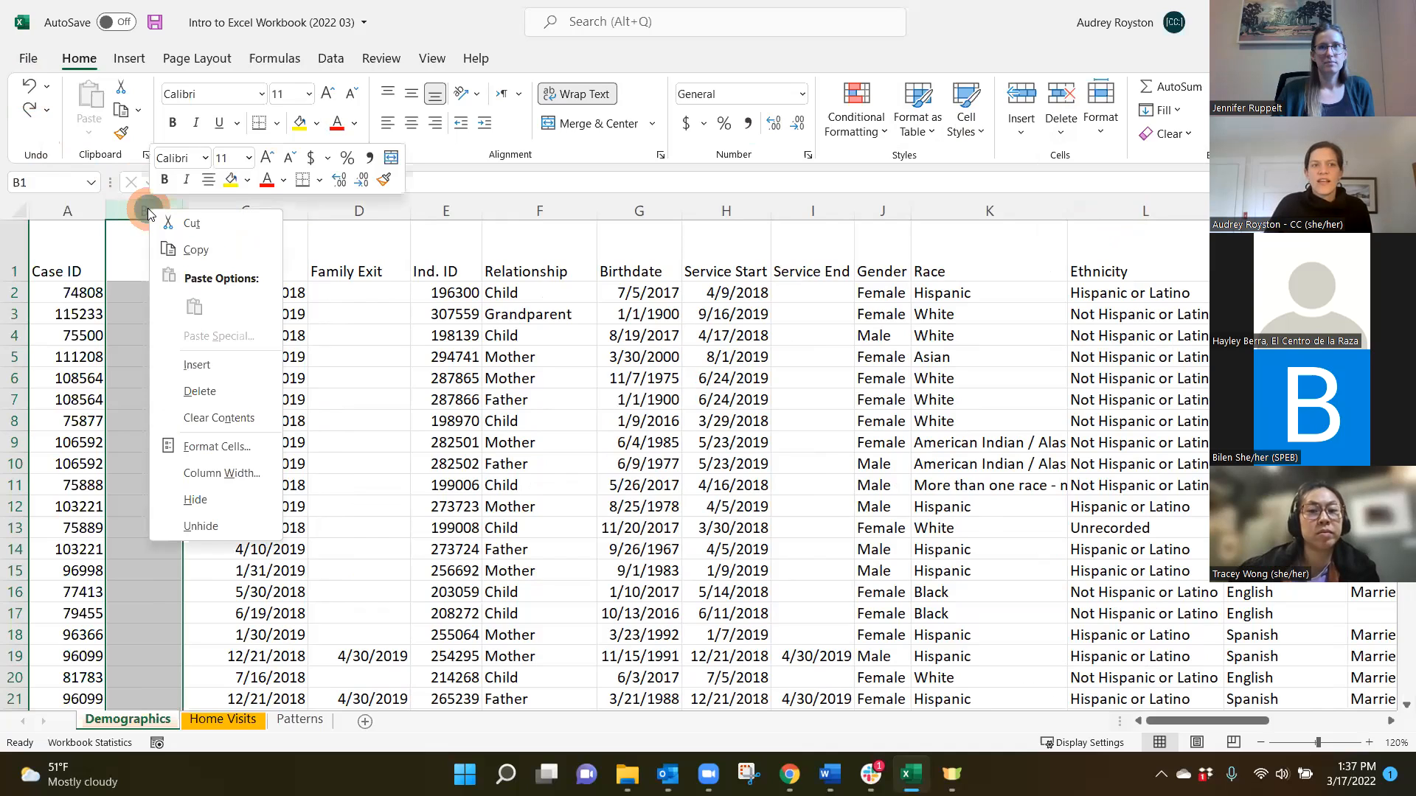
left_click(199, 389)
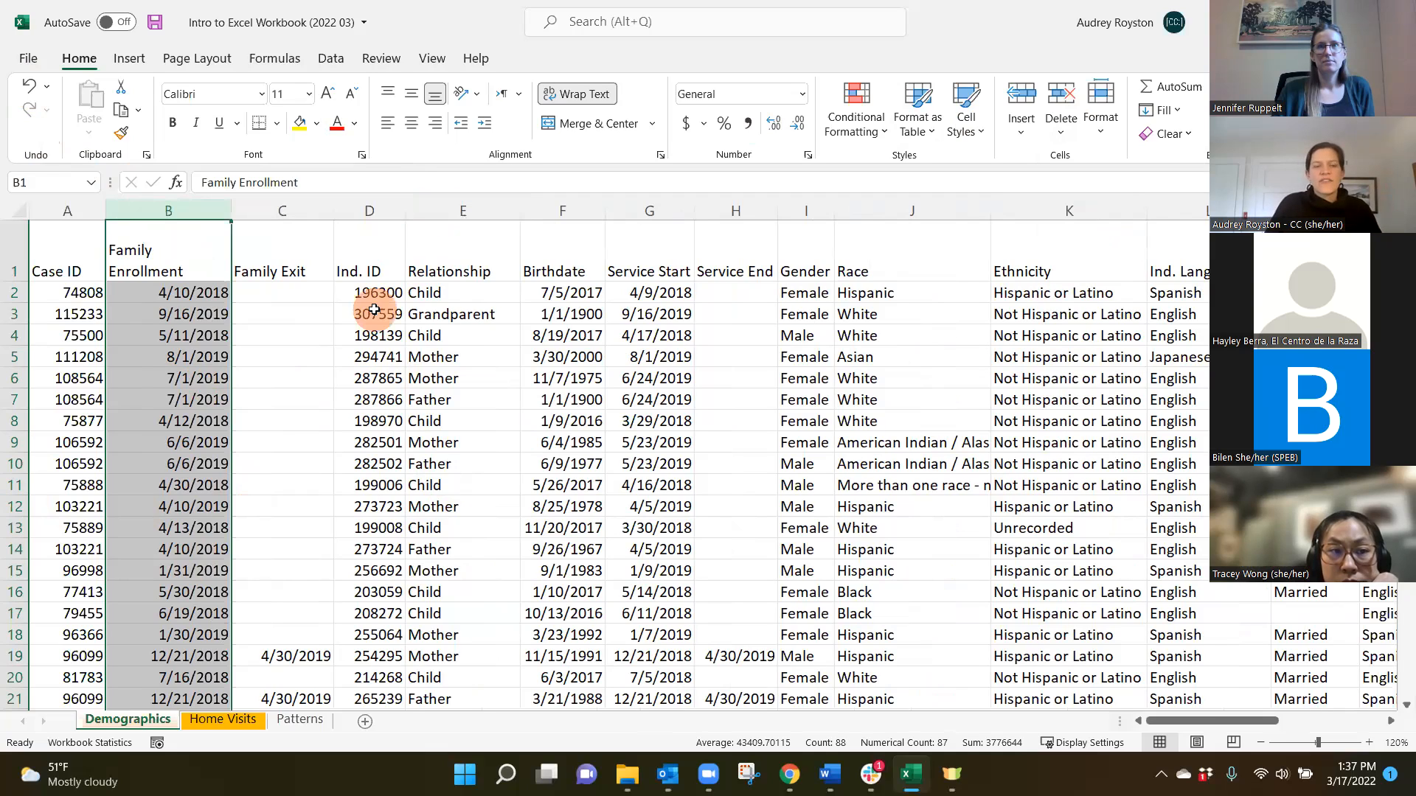
Step: Insert two blank columns between the Ind. ID and Relationship columns
left_click(448, 208)
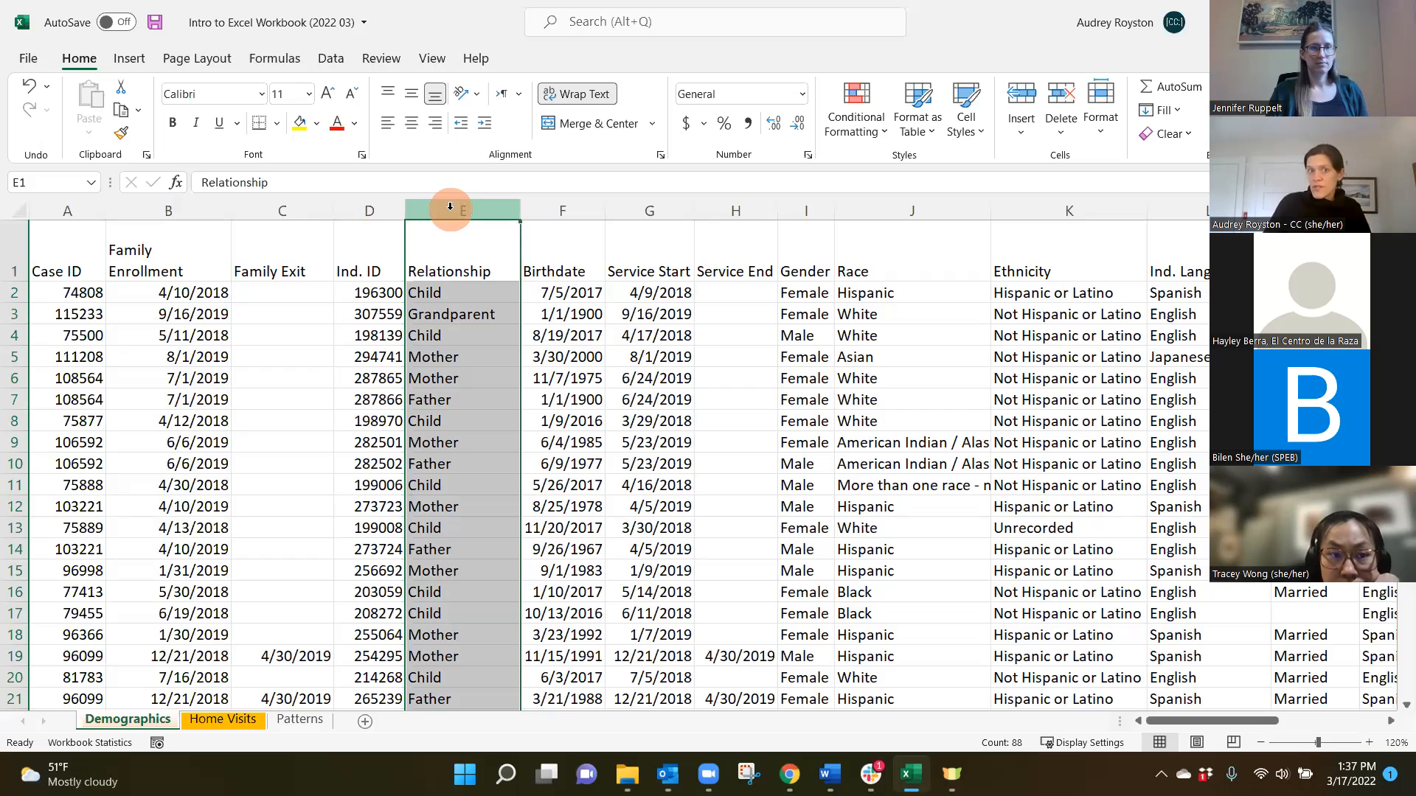
right_click(450, 207)
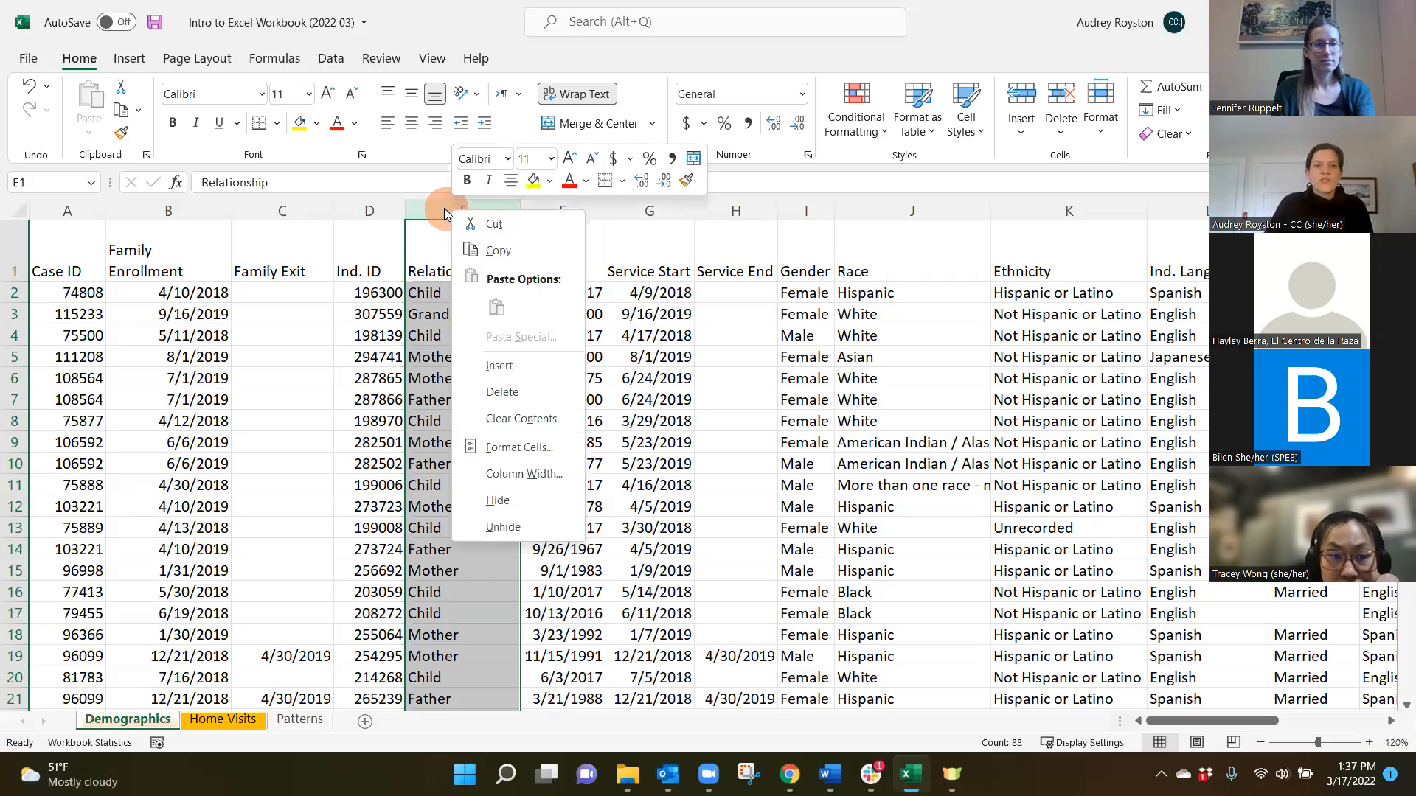
left_click(500, 364)
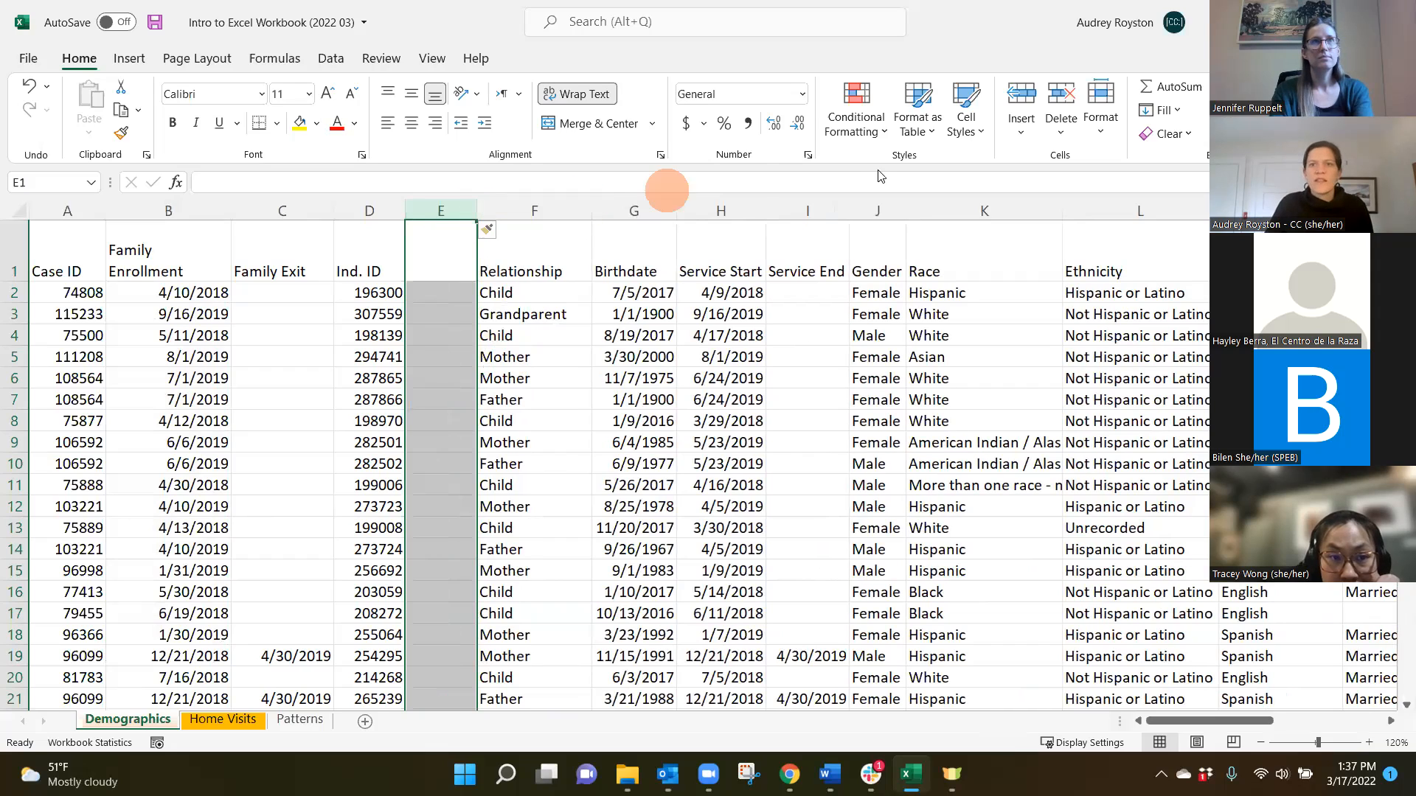
left_click(1023, 125)
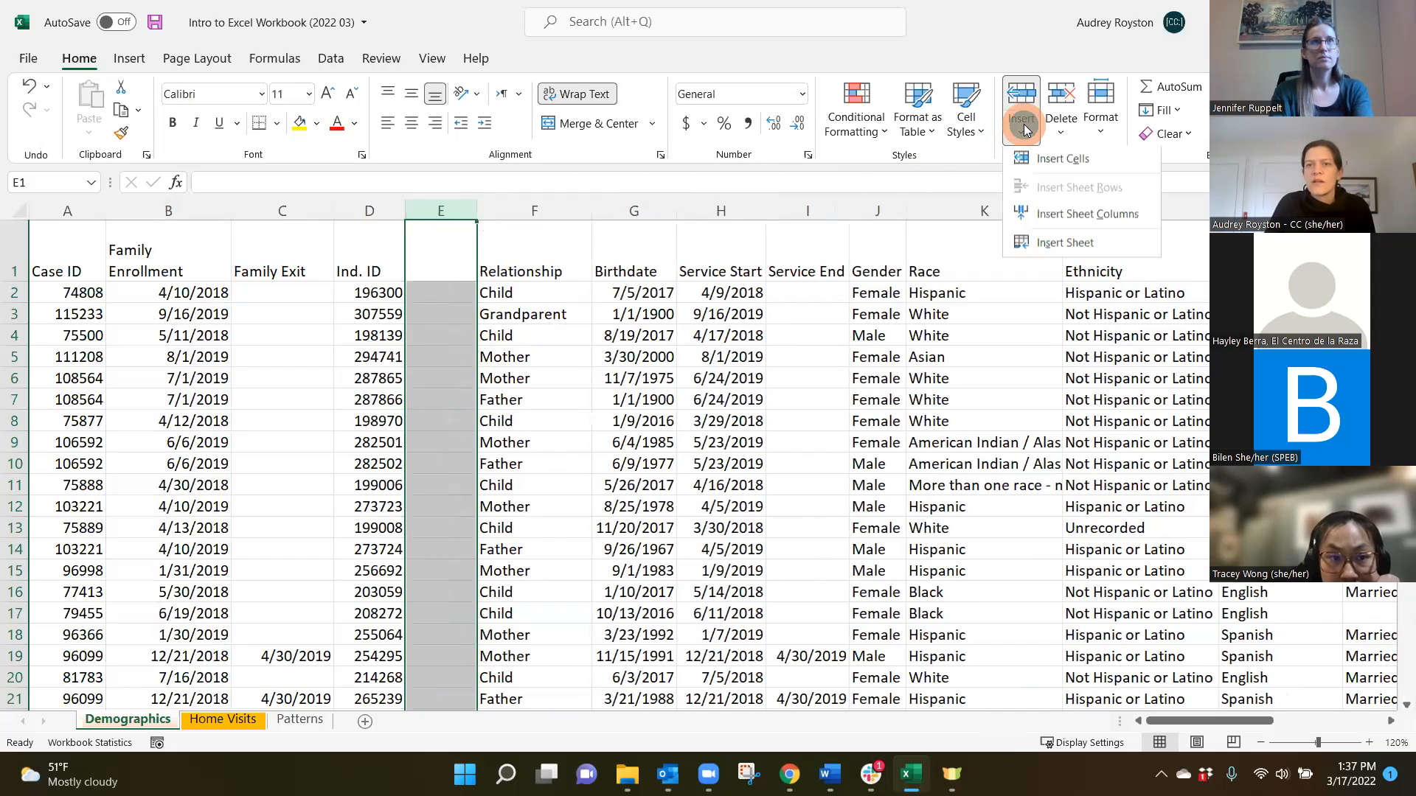
left_click(1062, 216)
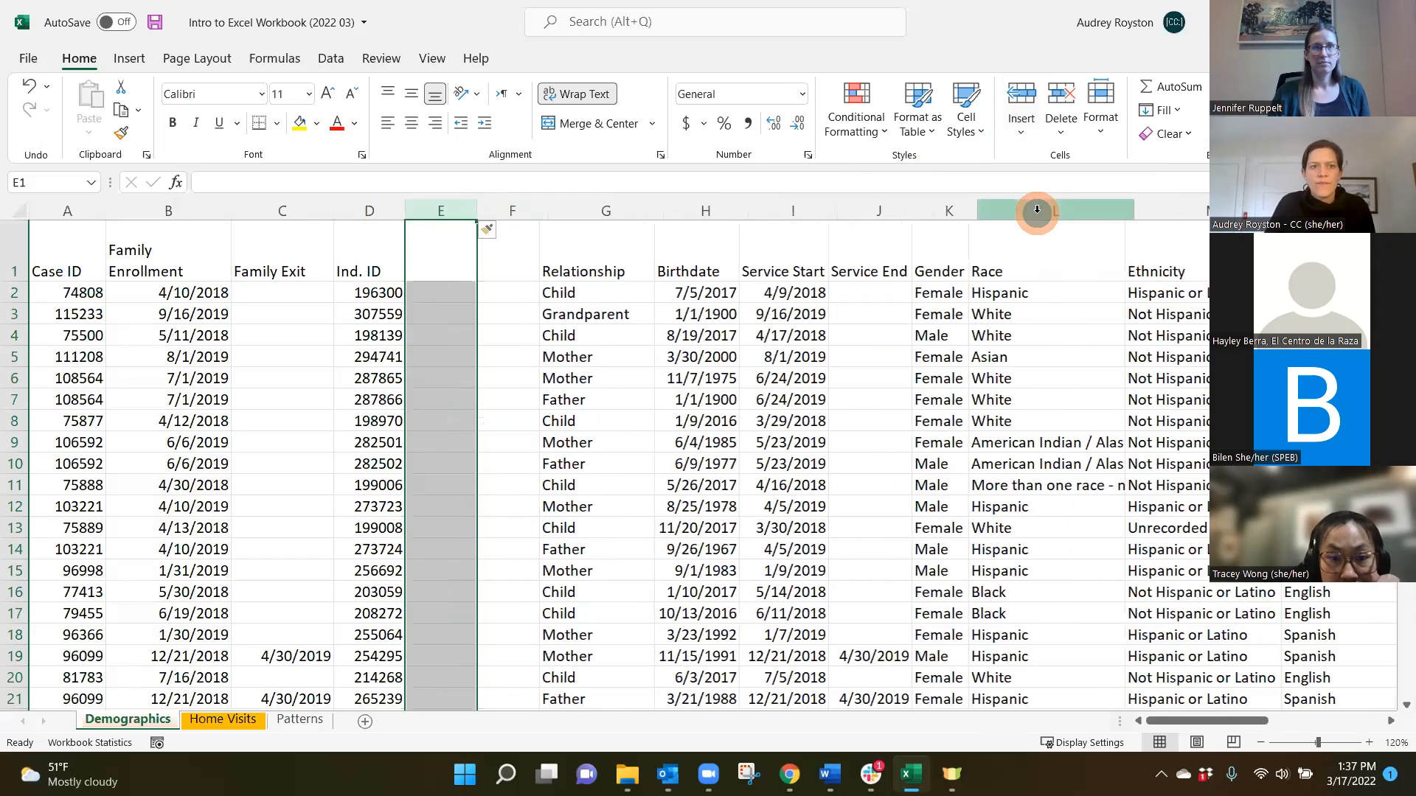
Step: Enter the headers County in E1 and State in F1 for the two blank columns
left_click(461, 296)
left_click(446, 254)
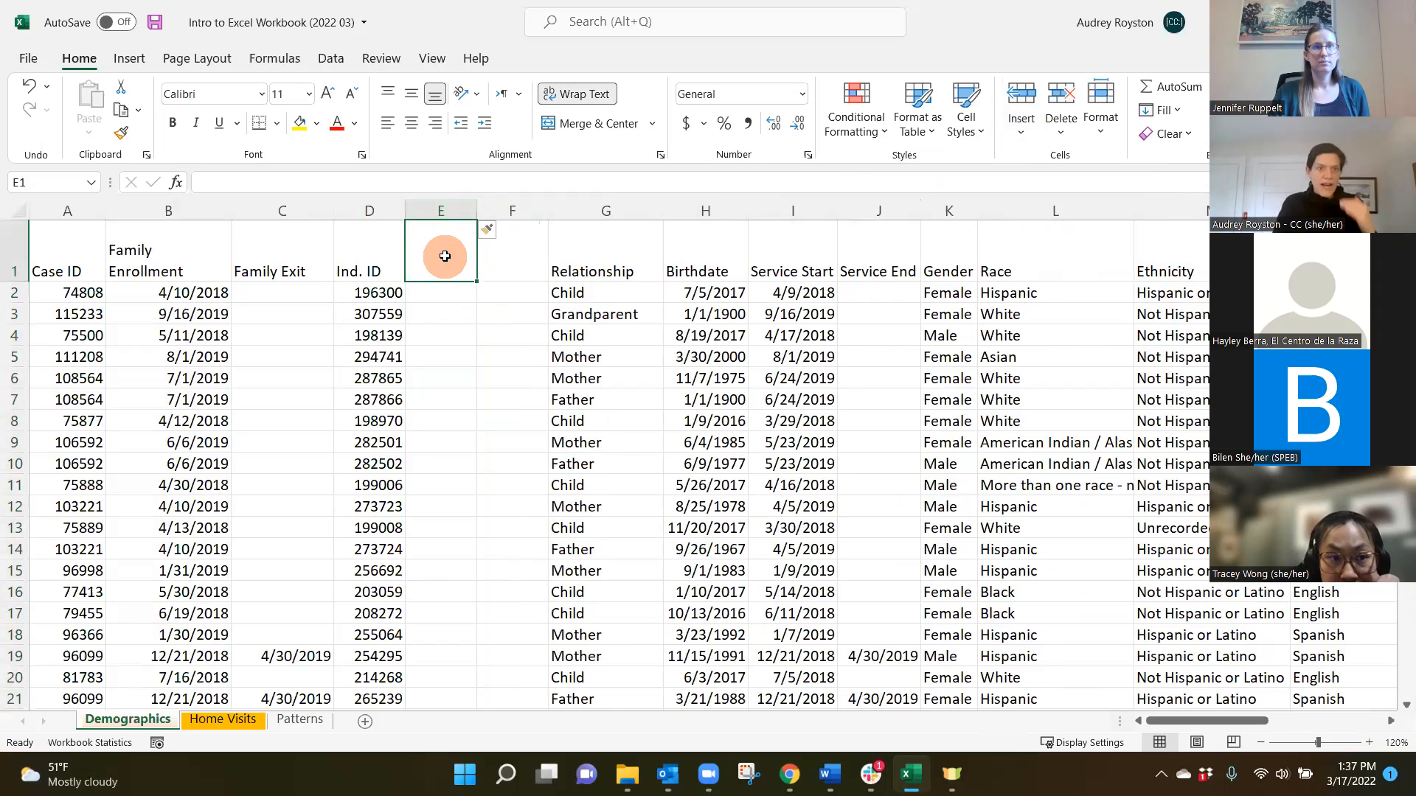
type("County")
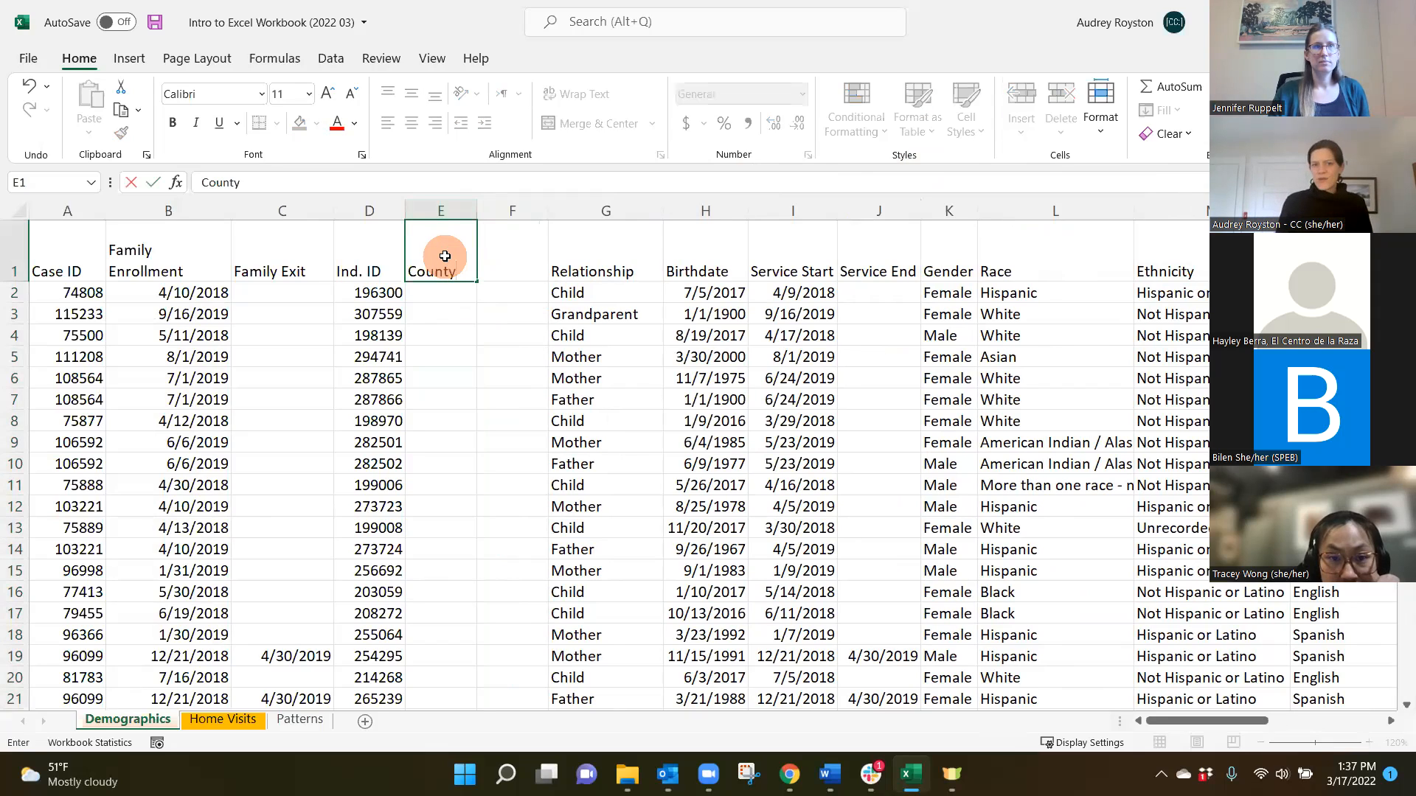
key("Tab")
type("S")
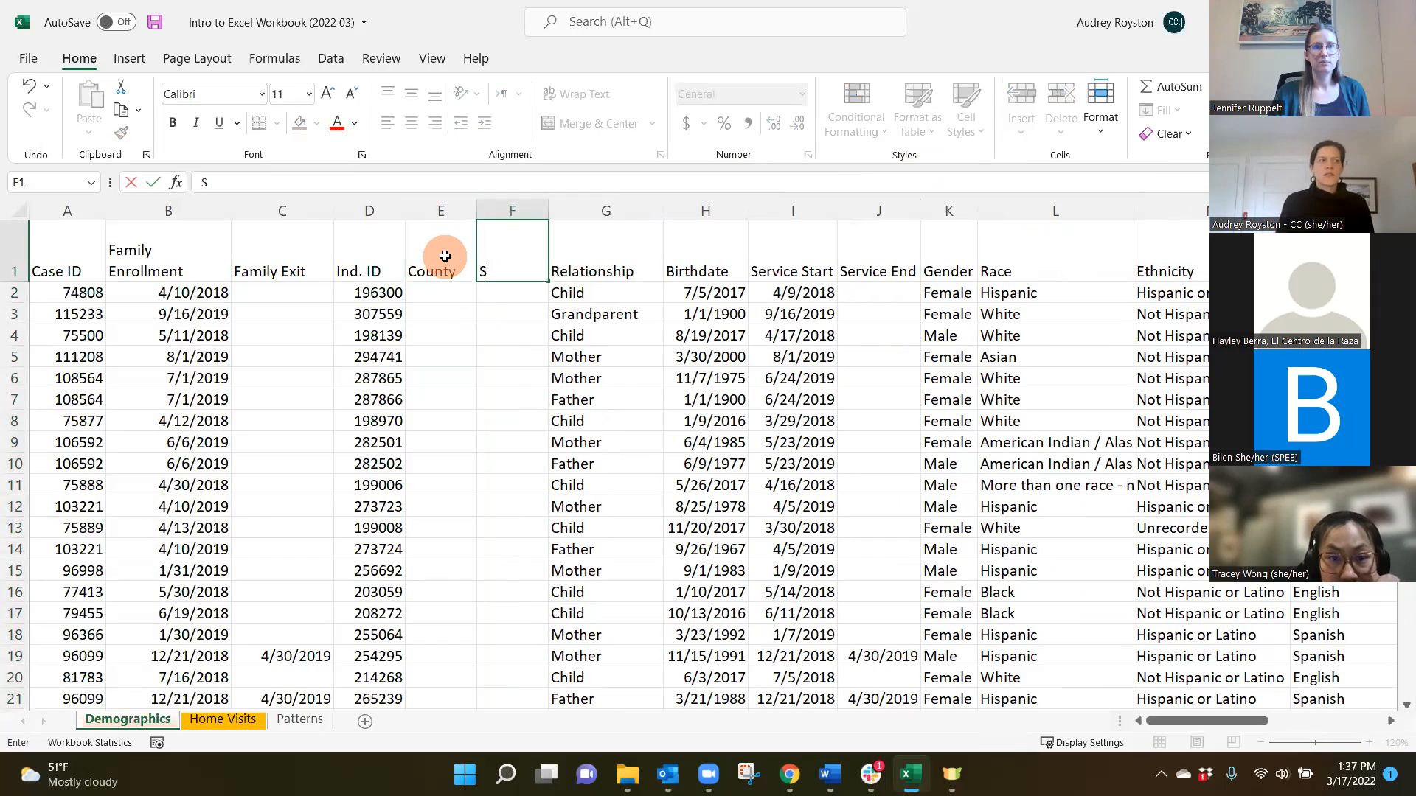
key("Return")
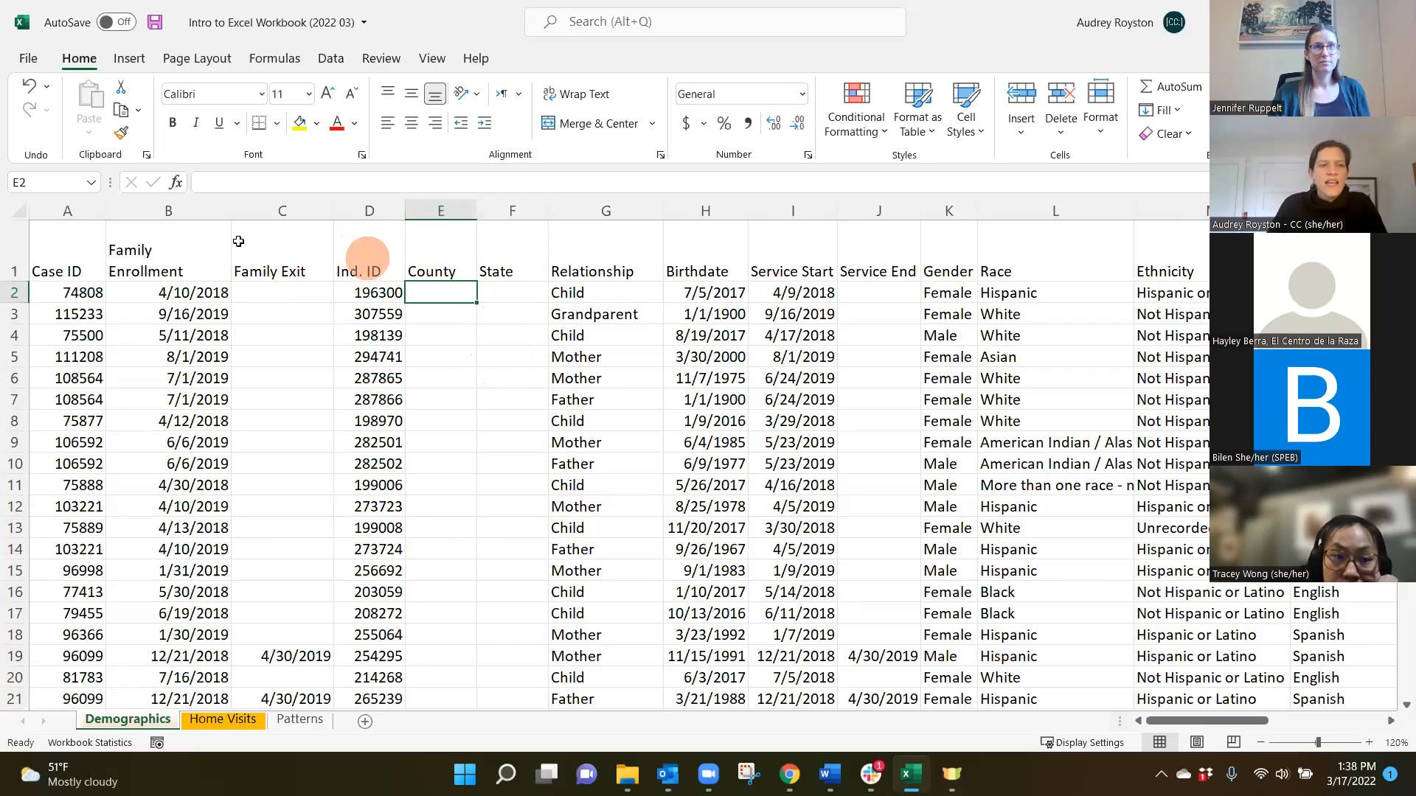
Step: Insert a blank column before Family Enrollment, next to the Case ID column
left_click(58, 272)
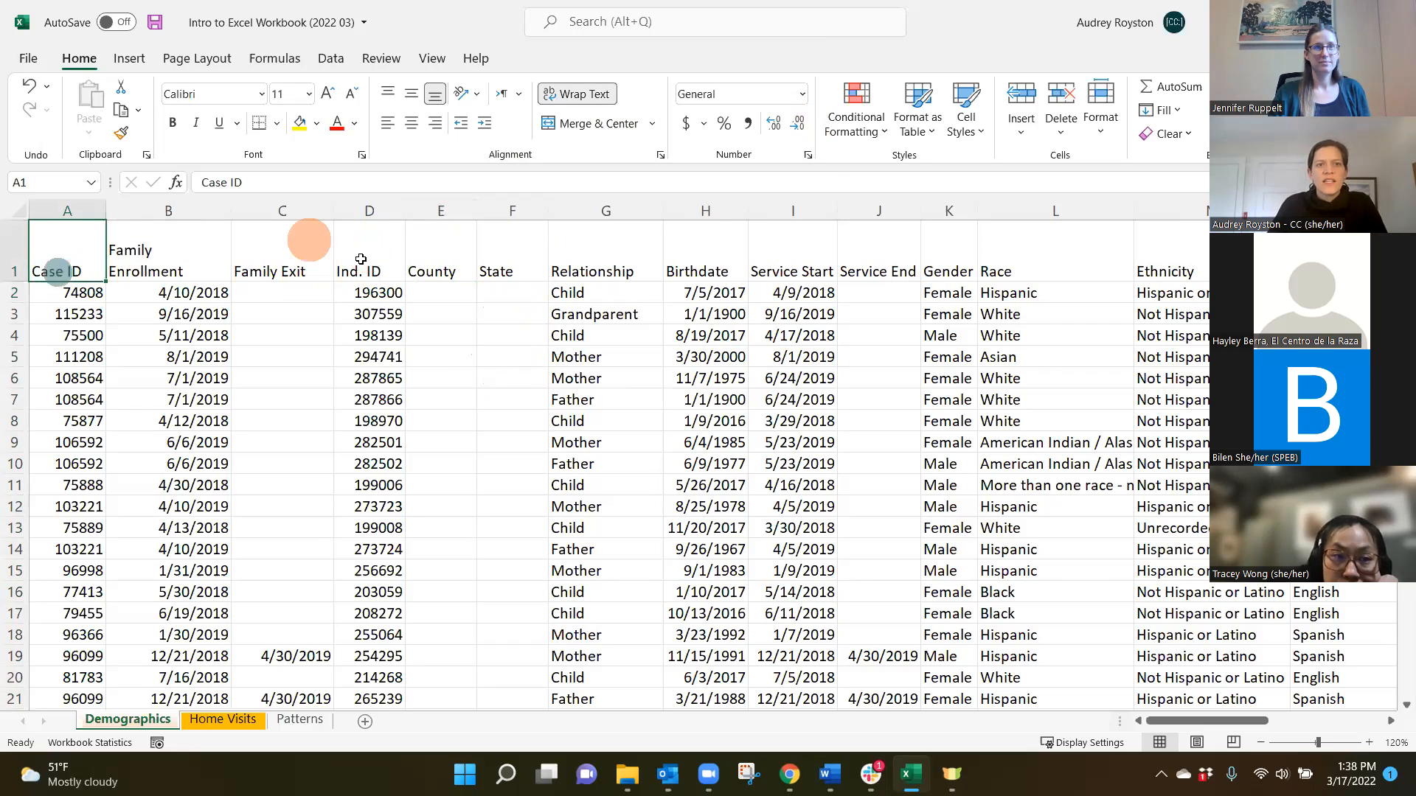
left_click(364, 259)
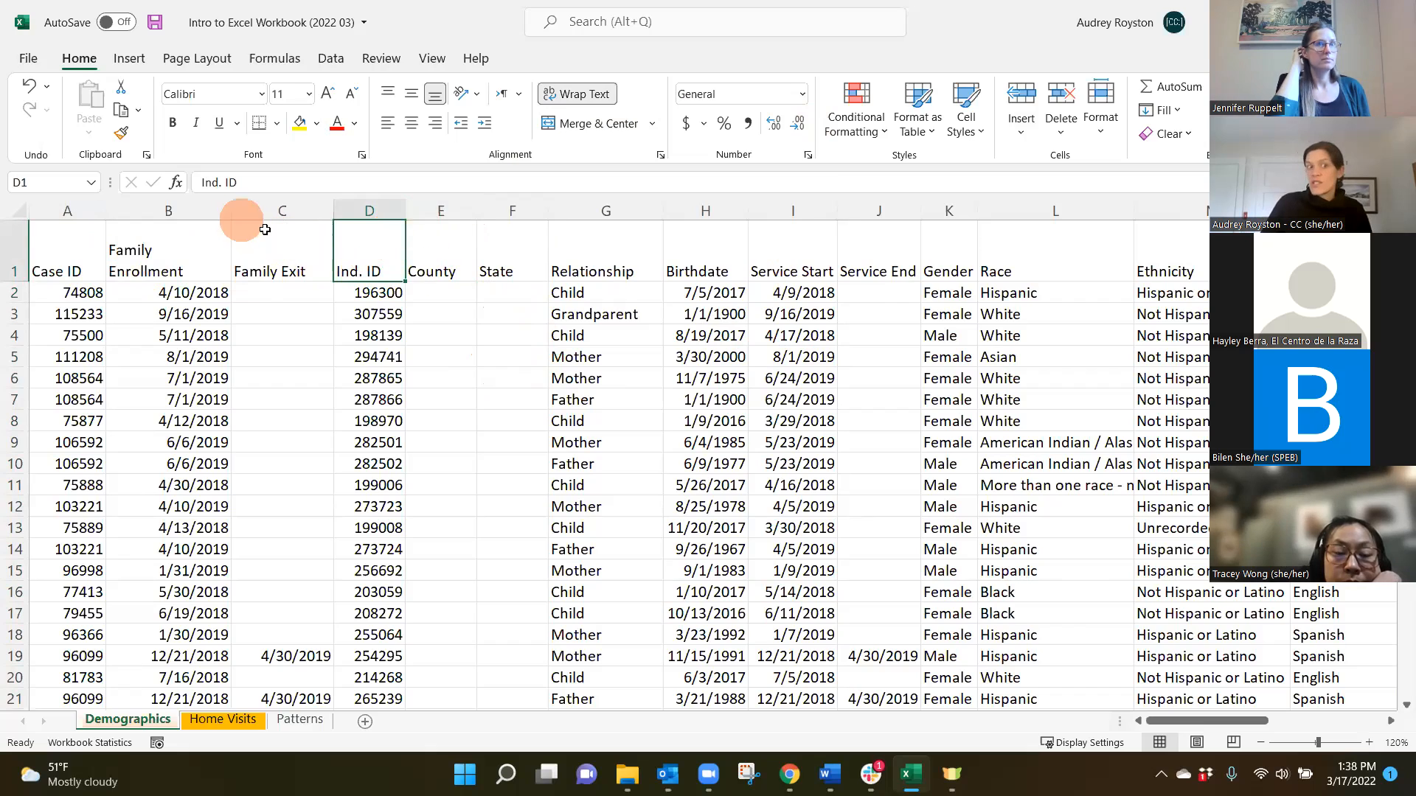
left_click(182, 208)
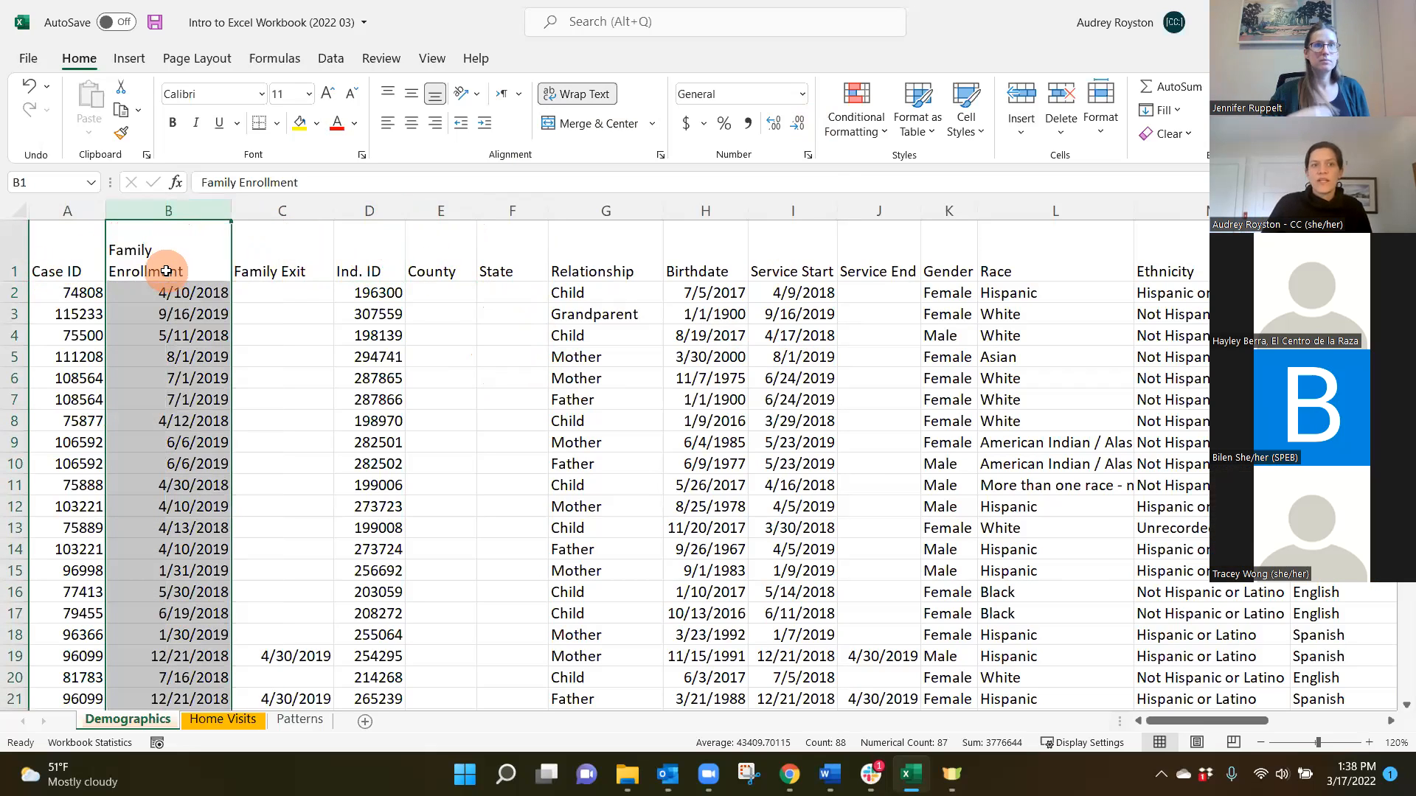
left_click(1022, 132)
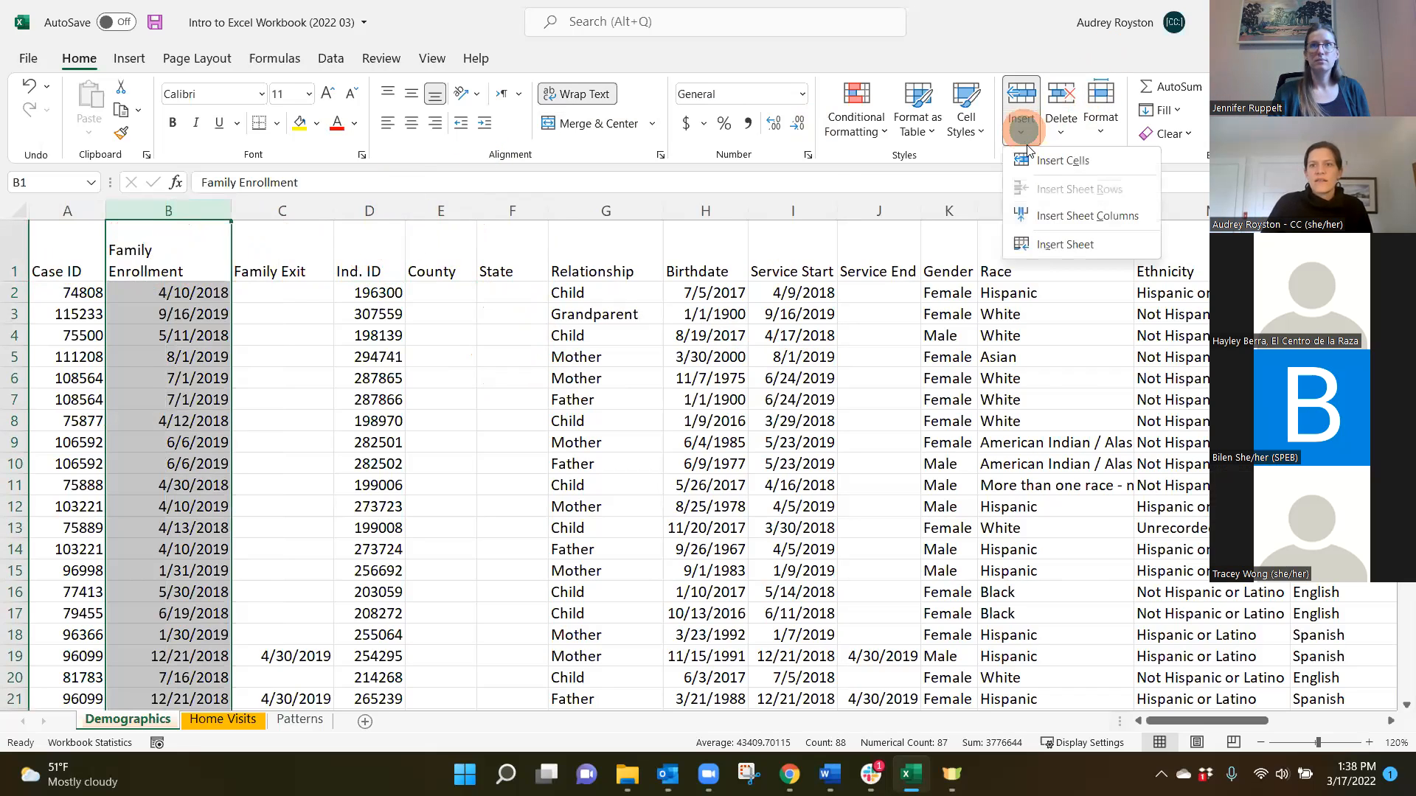
left_click(1036, 214)
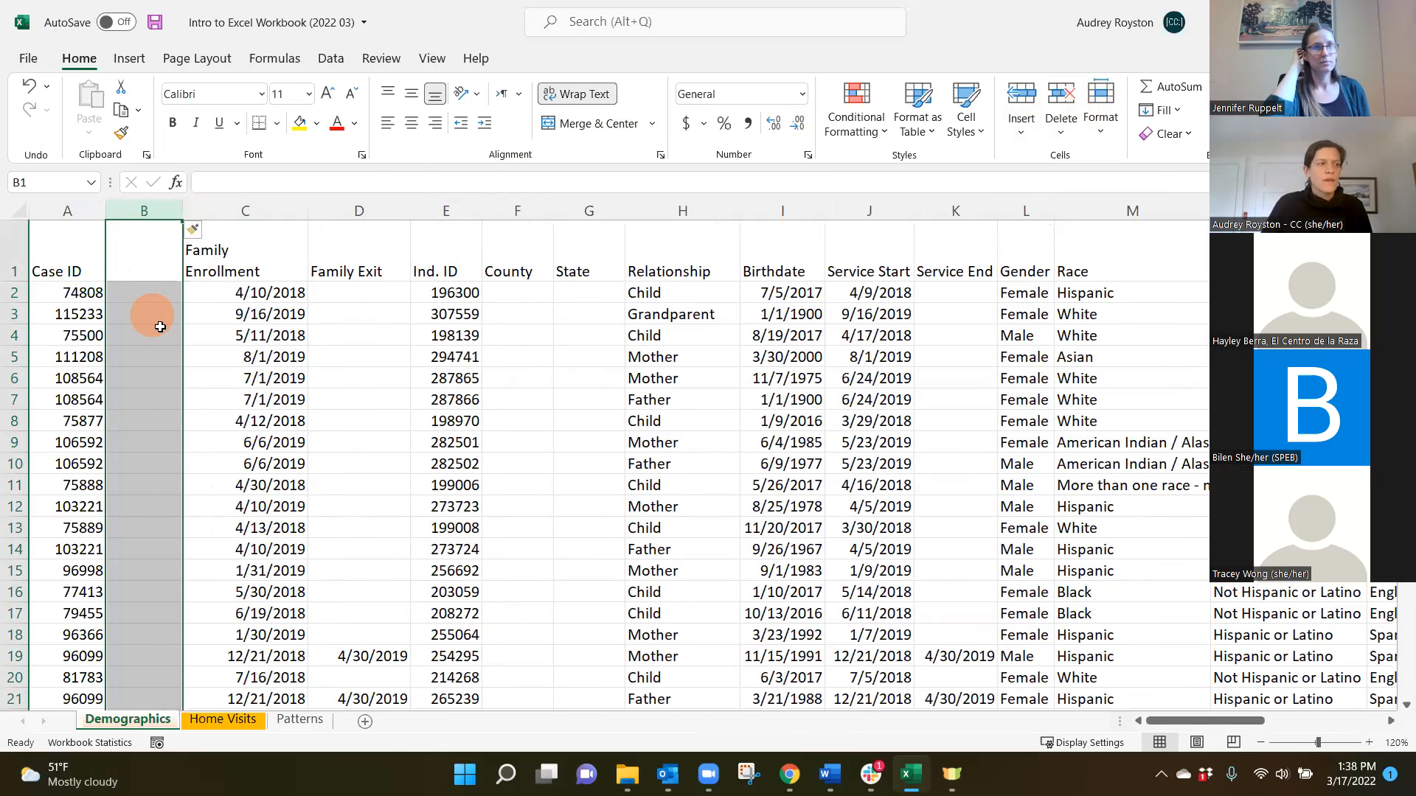
Step: Cut the whole Ind. ID column and paste it into blank column B beside Case ID
left_click(436, 210)
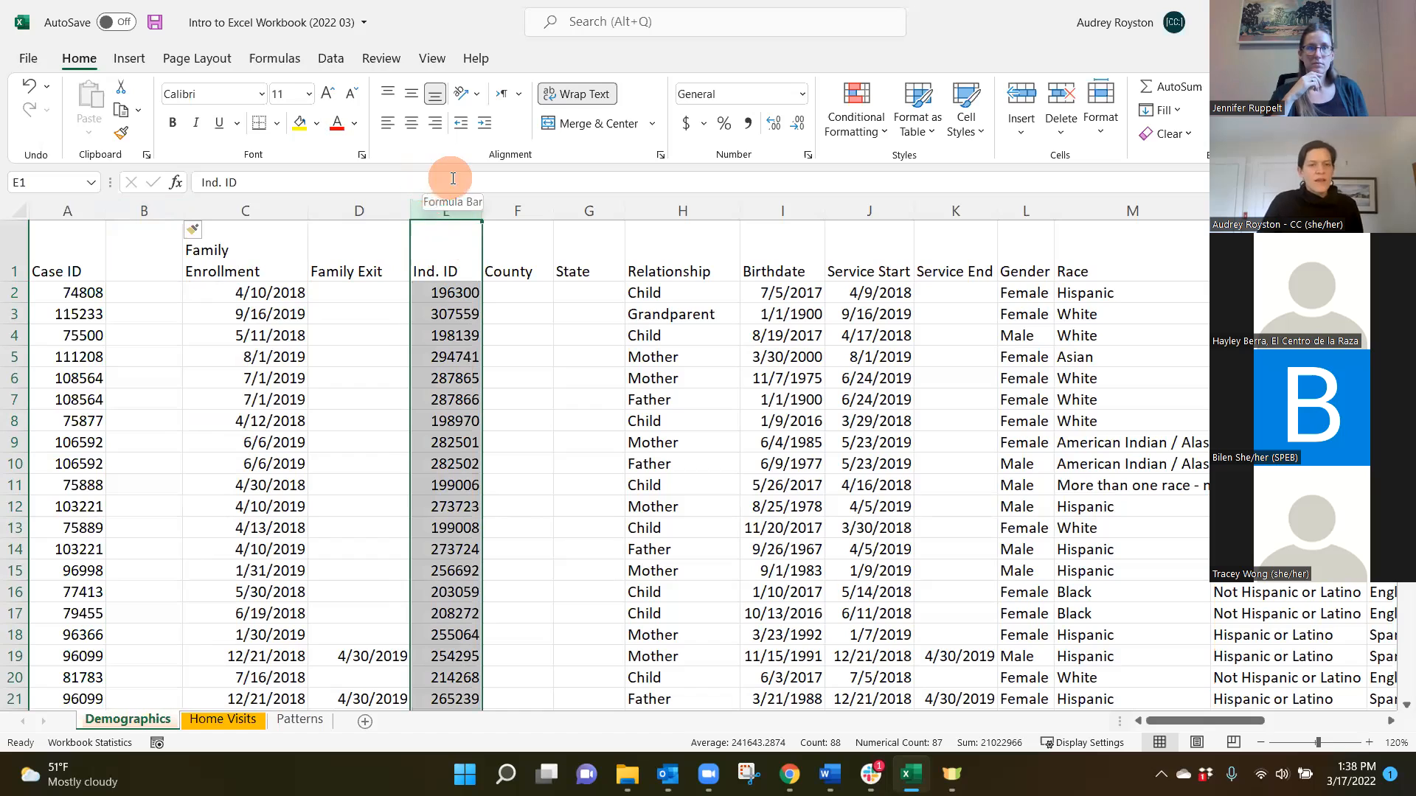
right_click(453, 206)
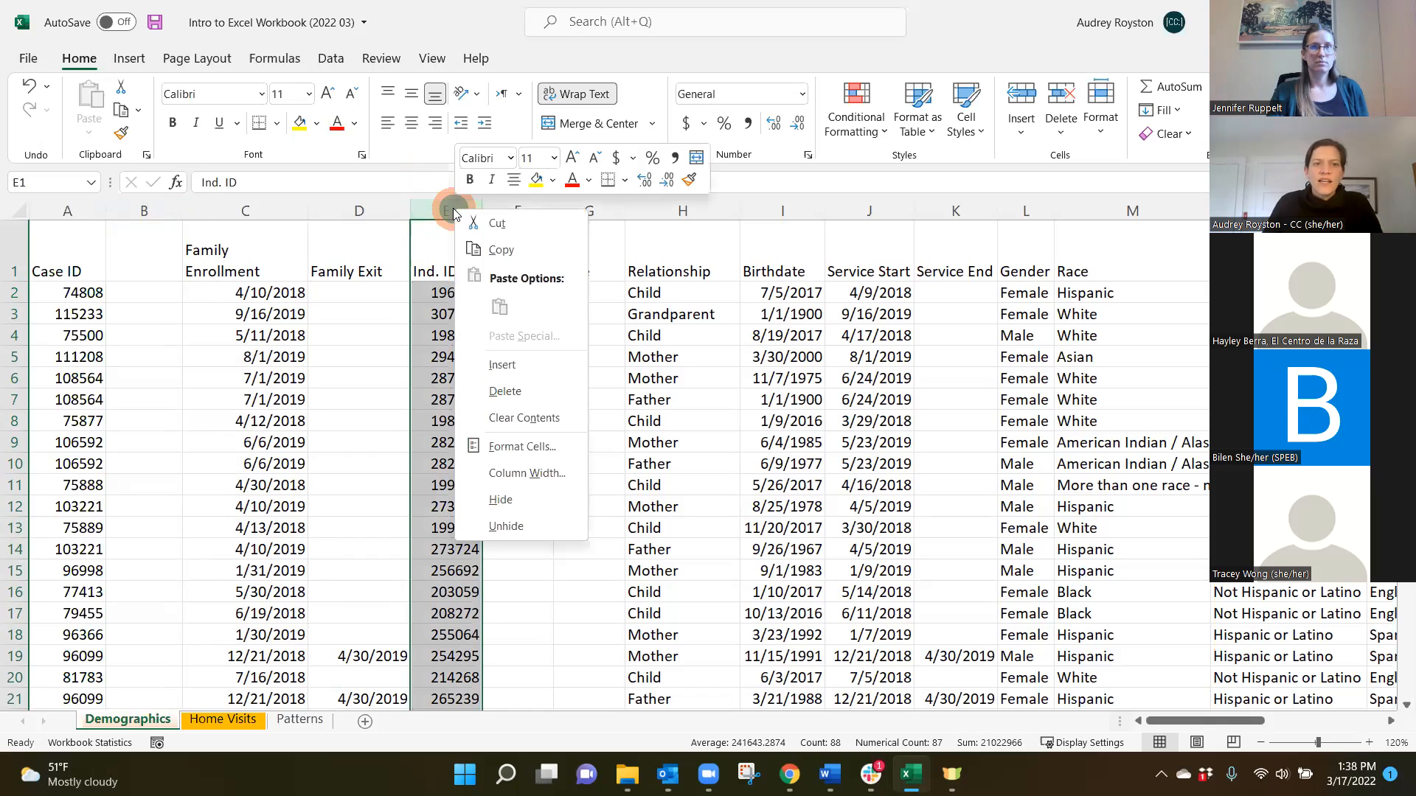
left_click(509, 224)
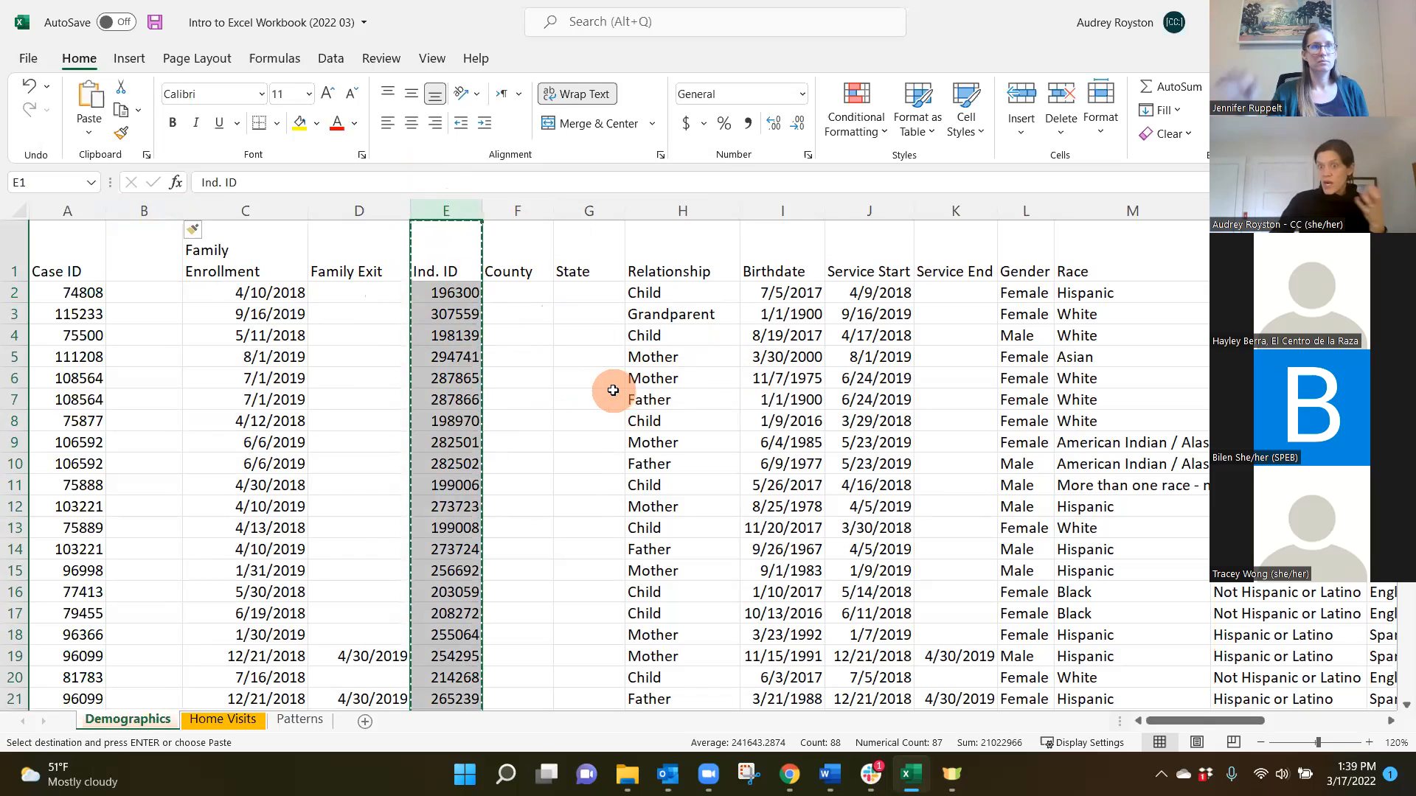
left_click(140, 207)
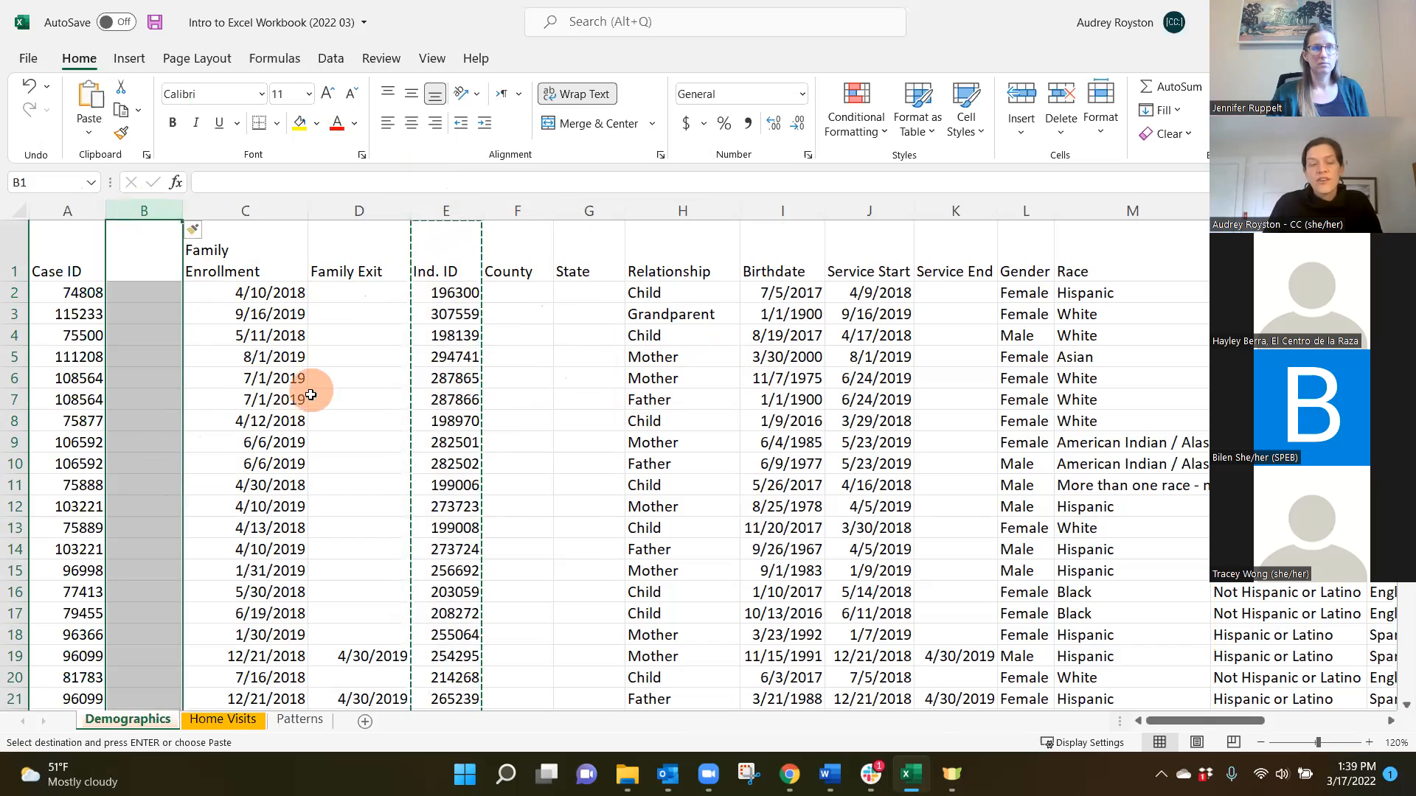
left_click(87, 125)
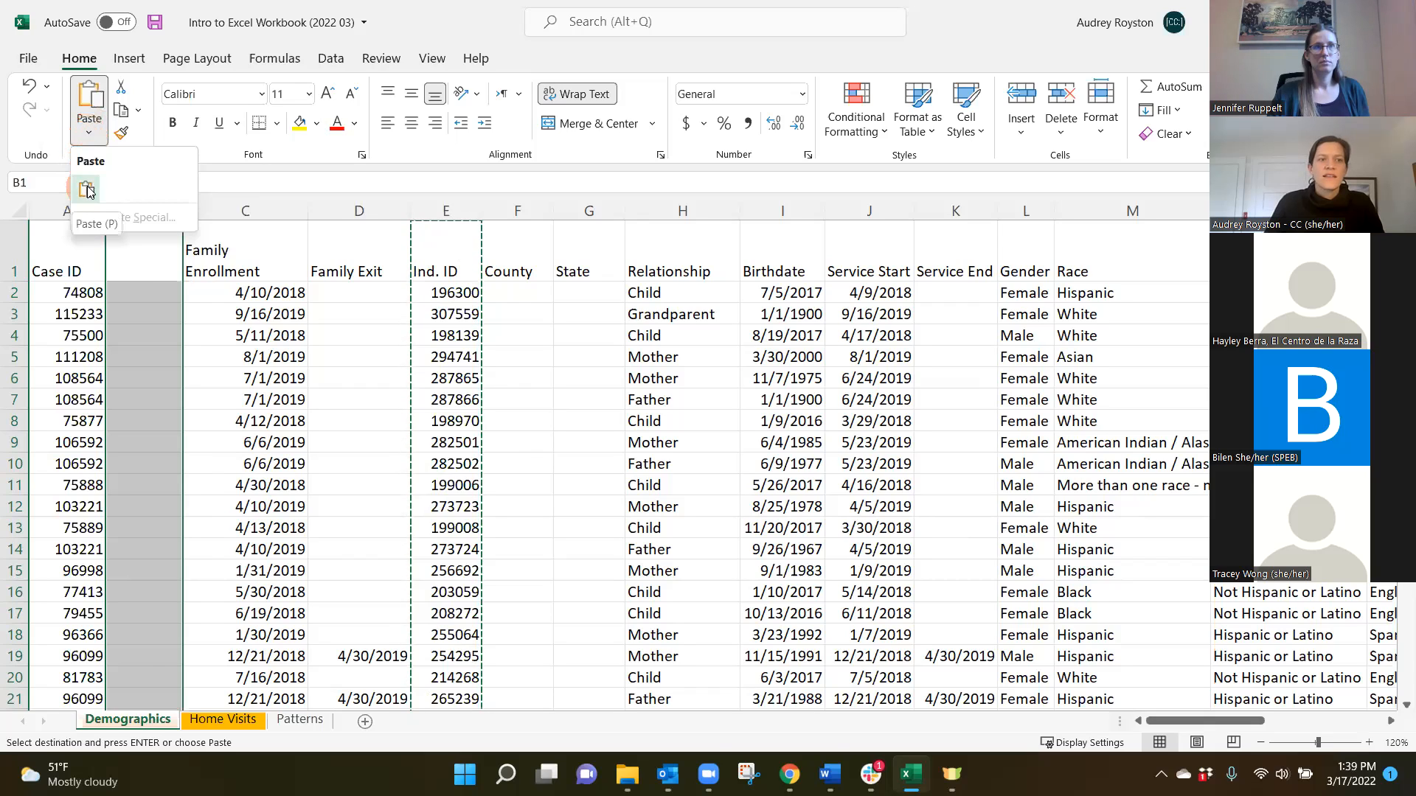
left_click(87, 190)
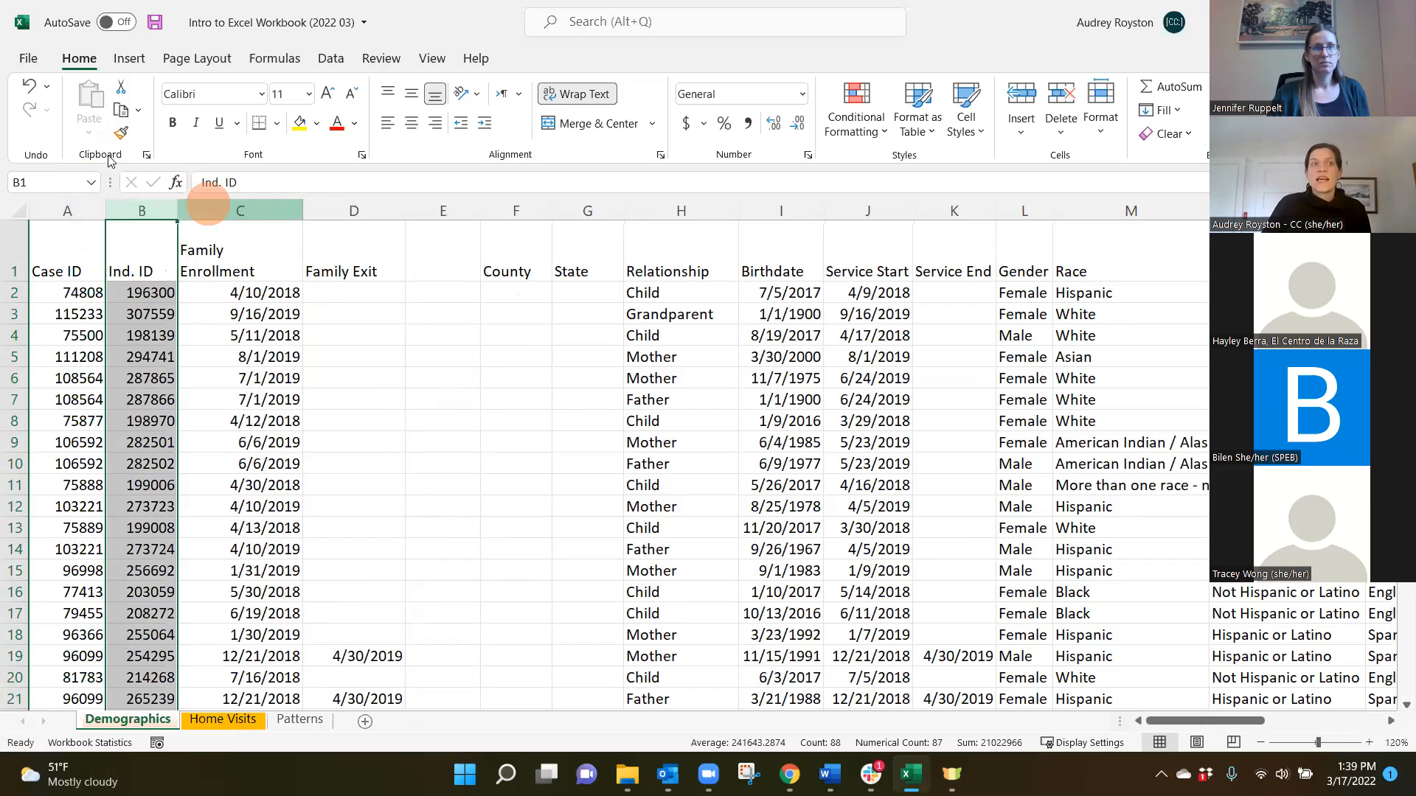
Step: Undo the Ind. ID column move and the column insertion before Family Enrollment
left_click(28, 87)
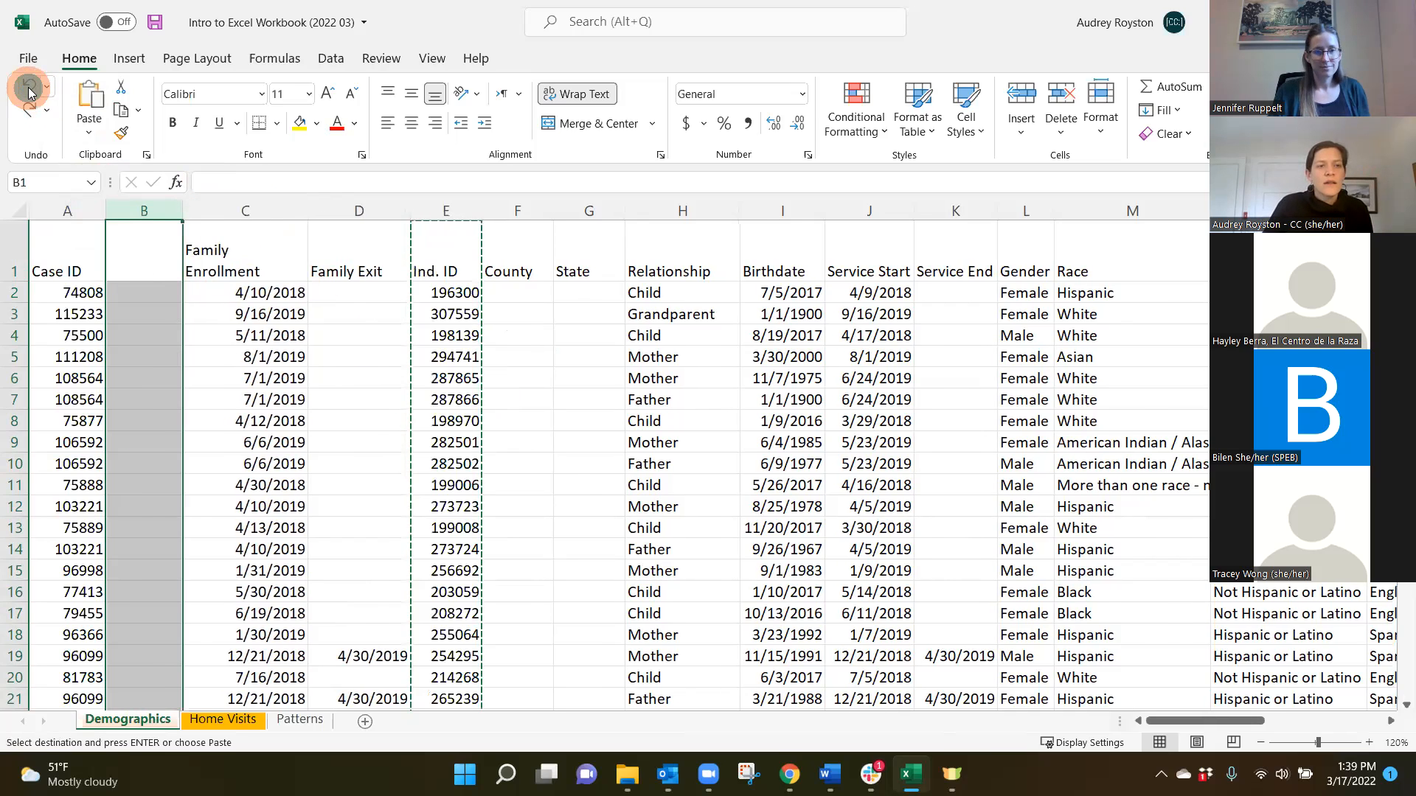
left_click(28, 87)
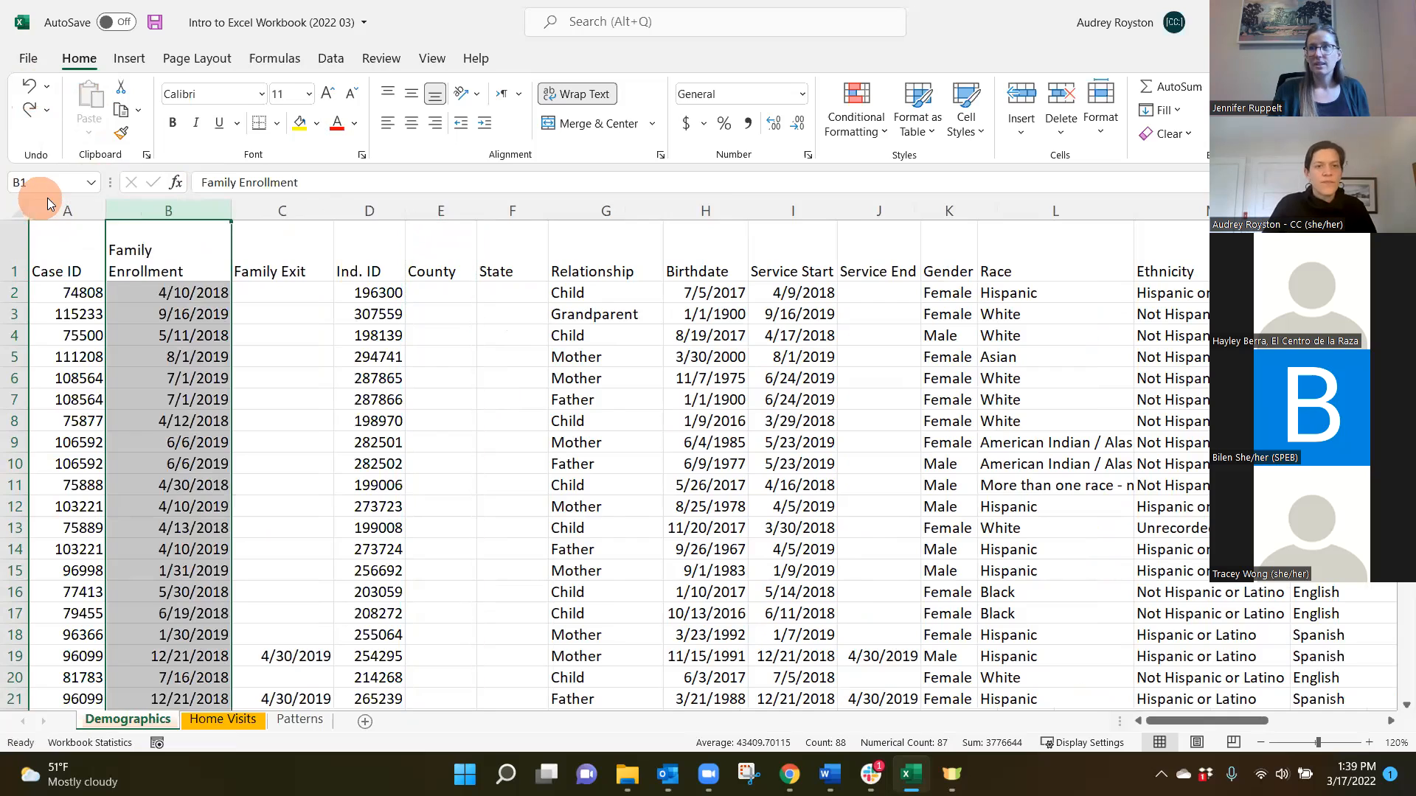
left_click(464, 465)
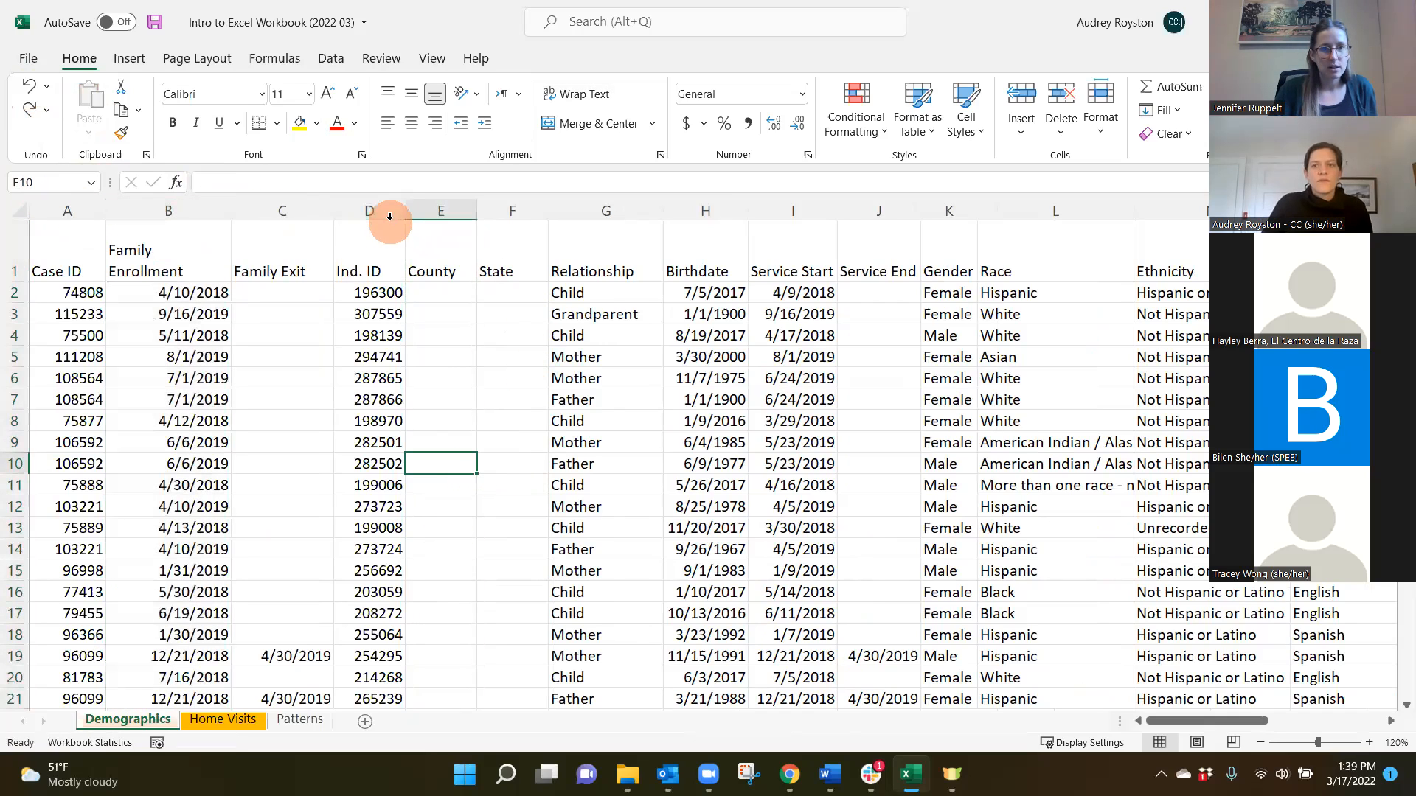
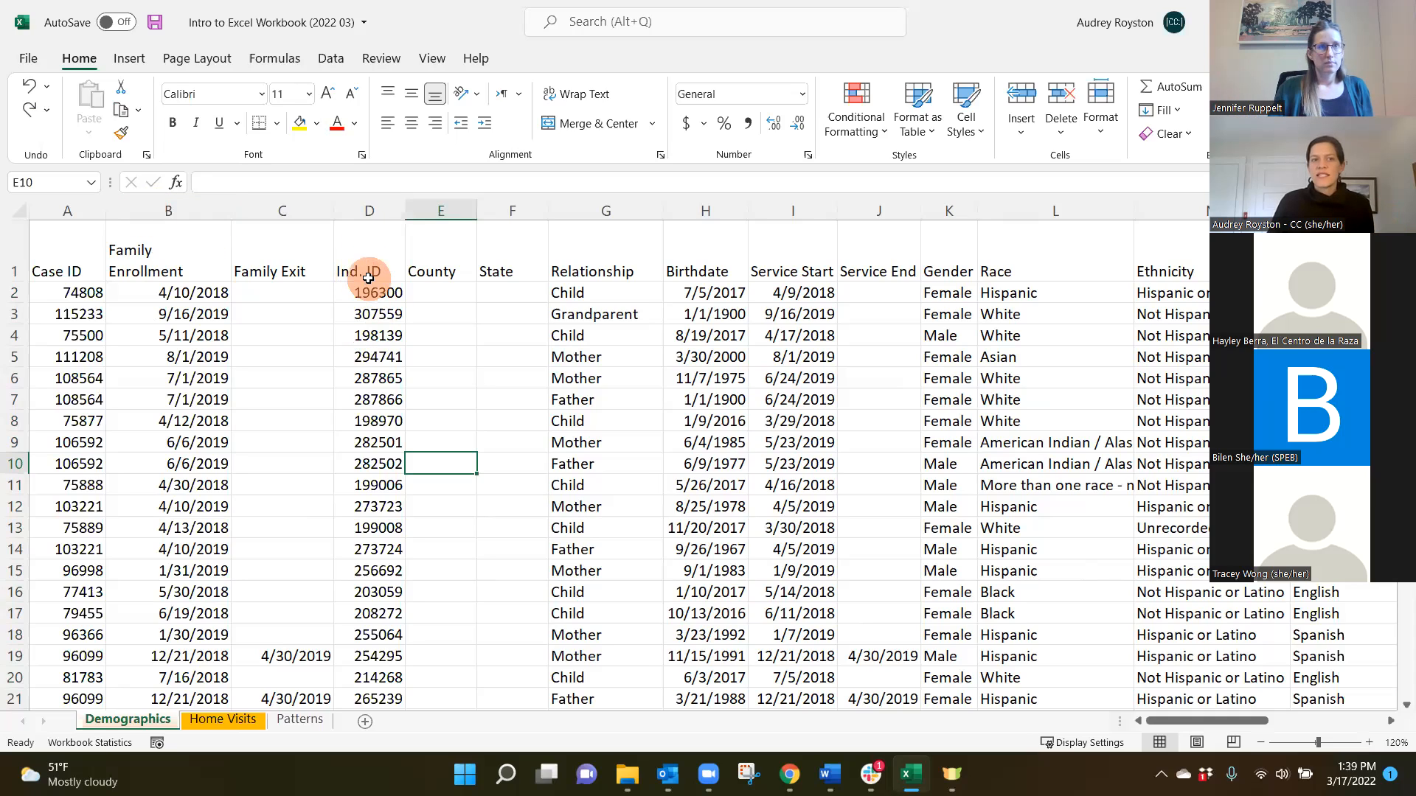
Step: Insert a blank column between Case ID and Family Enrollment once more
left_click(153, 209)
right_click(153, 209)
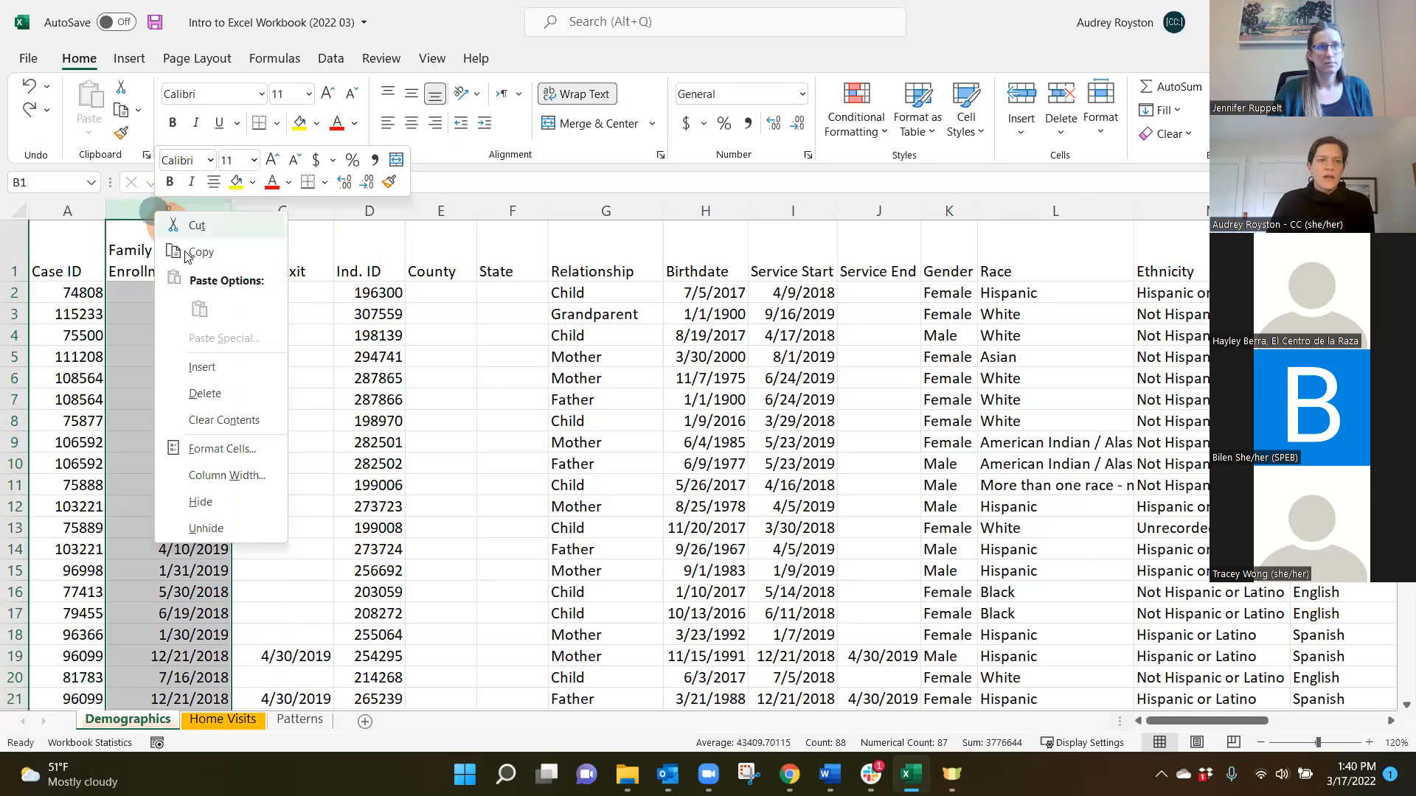
left_click(209, 374)
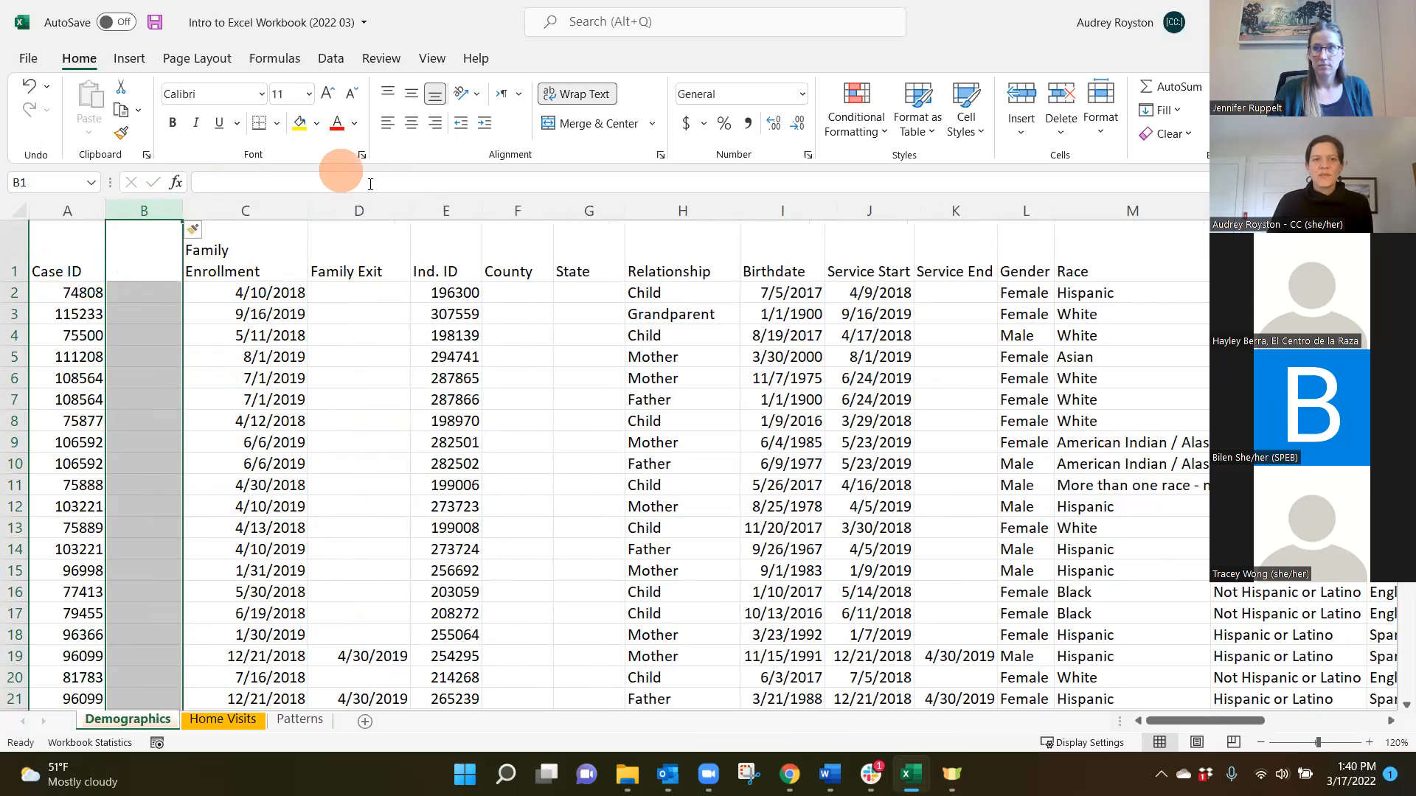
Step: Cut the whole Ind. ID column and paste it into the blank column between Case ID and Family Enrollment
left_click(448, 207)
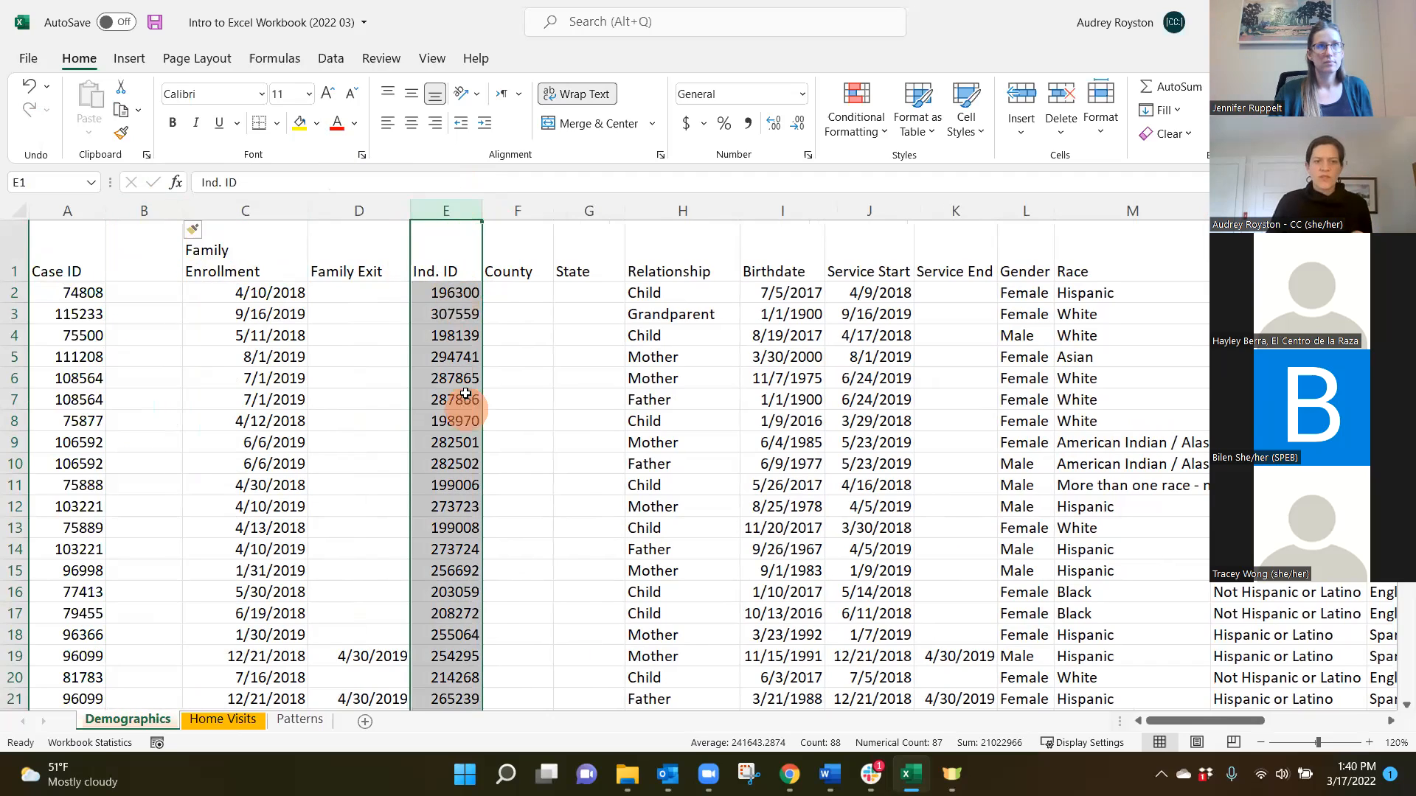
right_click(430, 209)
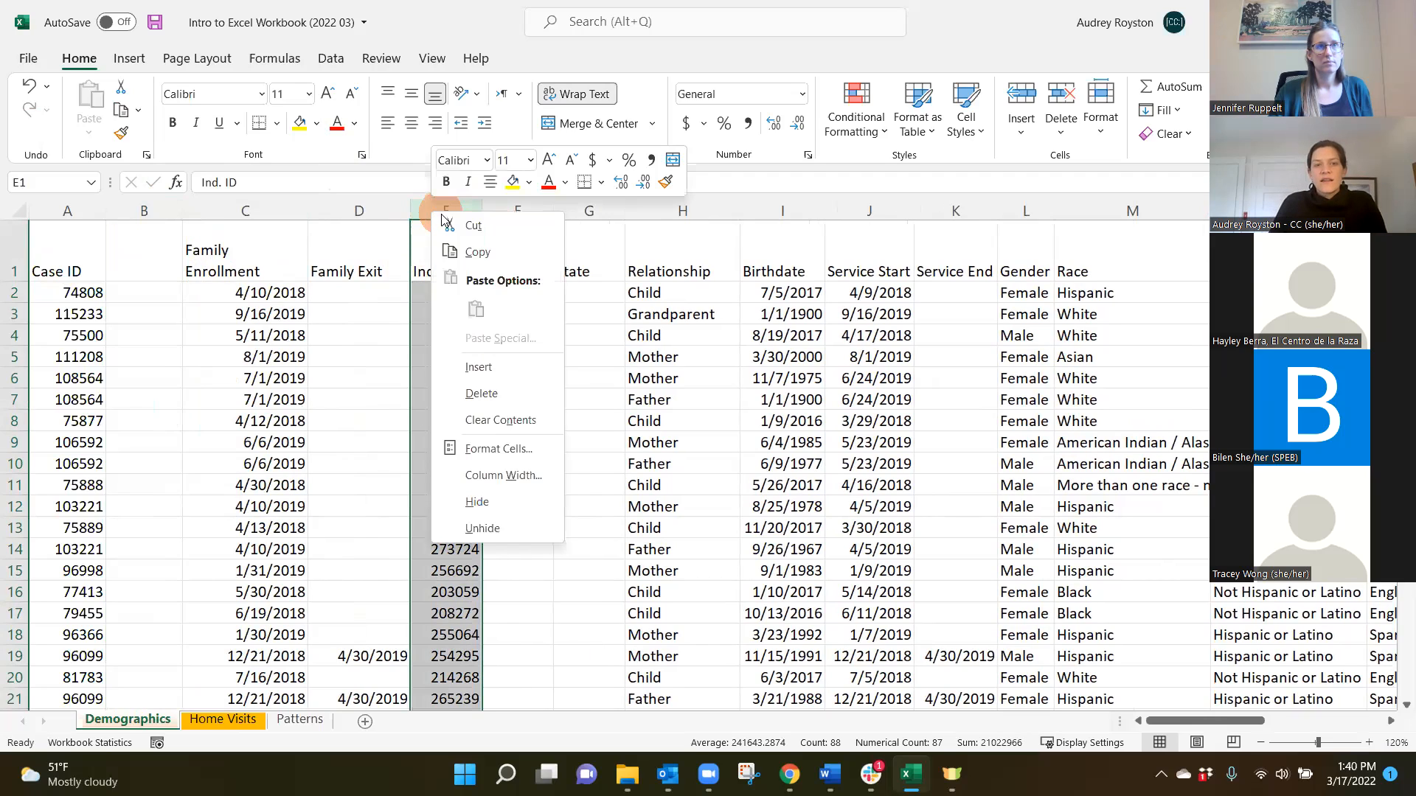
left_click(454, 227)
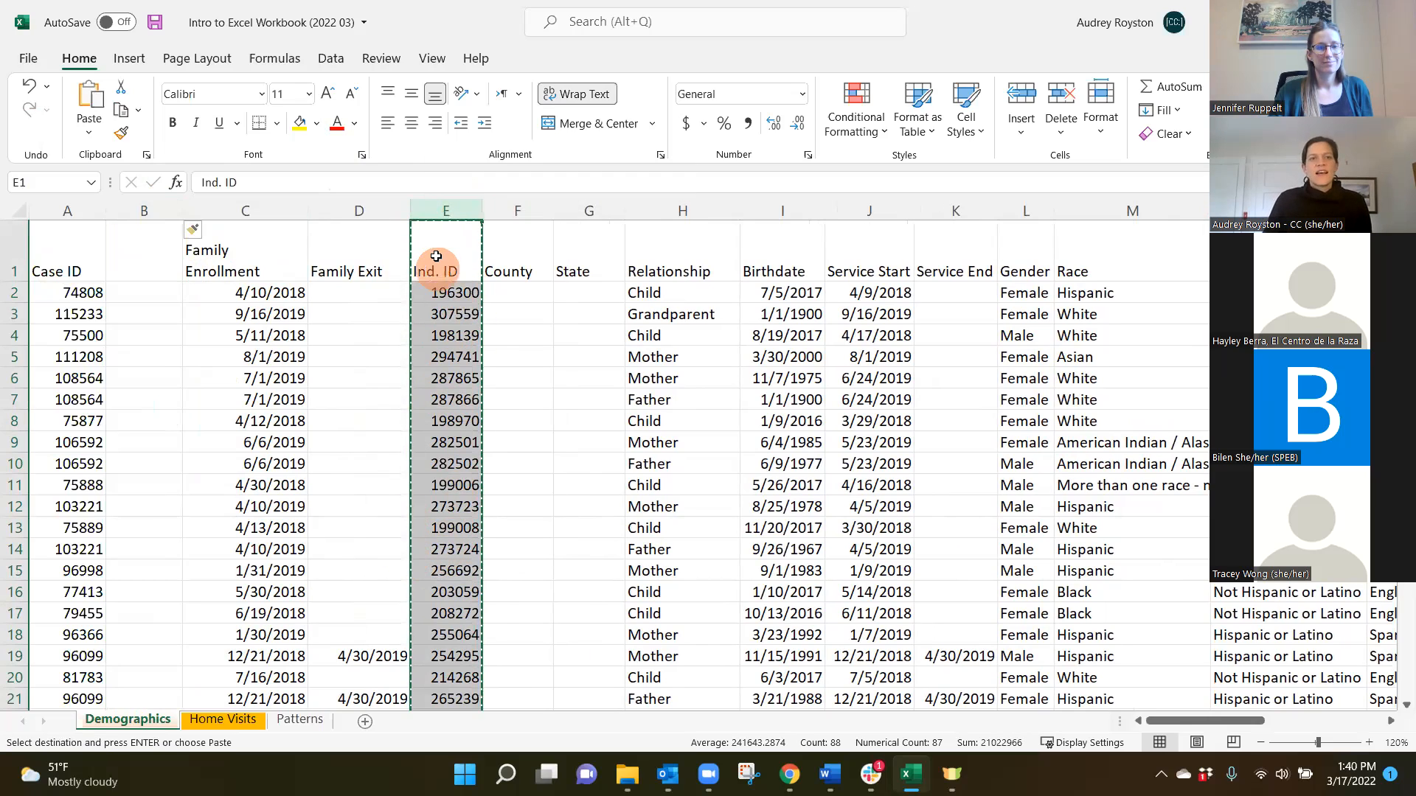
left_click(138, 211)
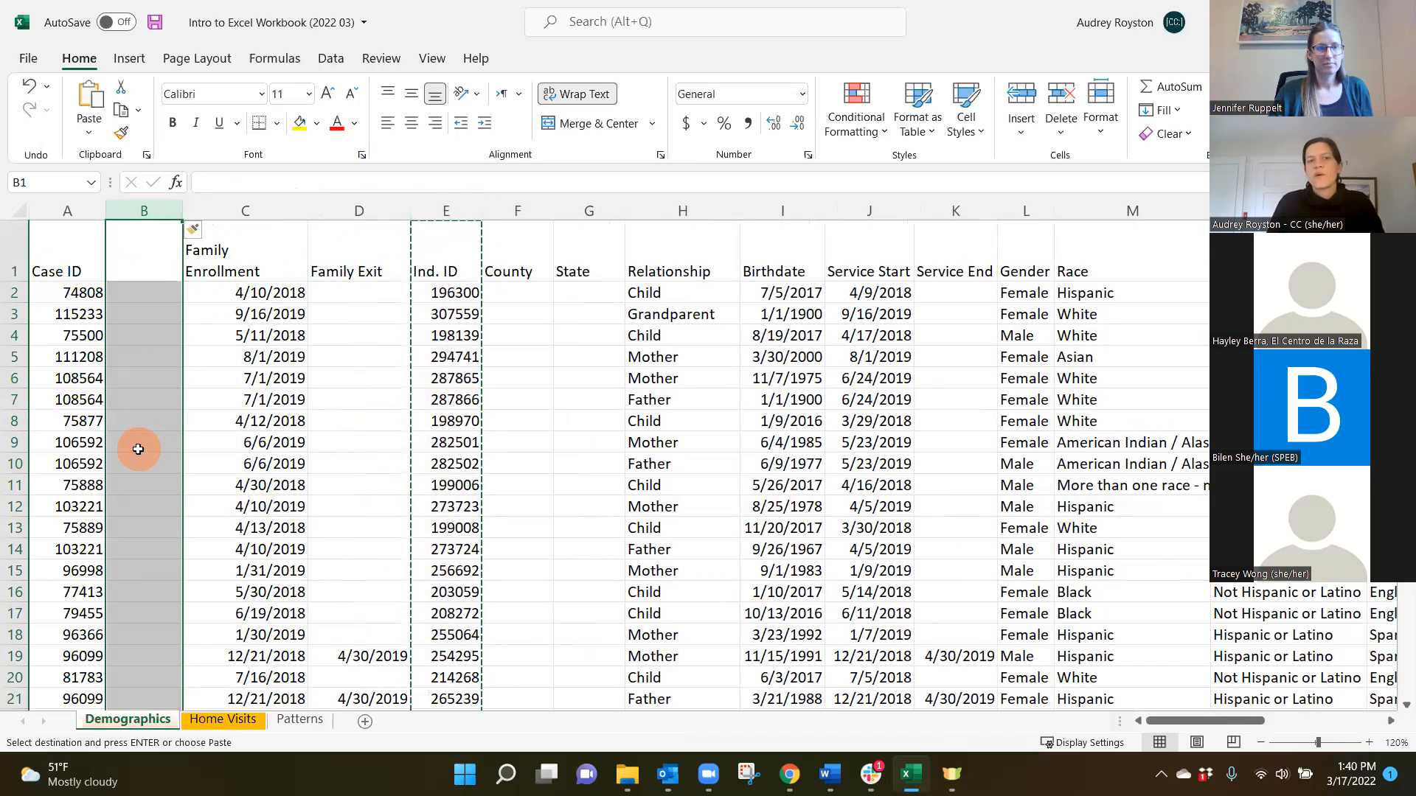
left_click(90, 132)
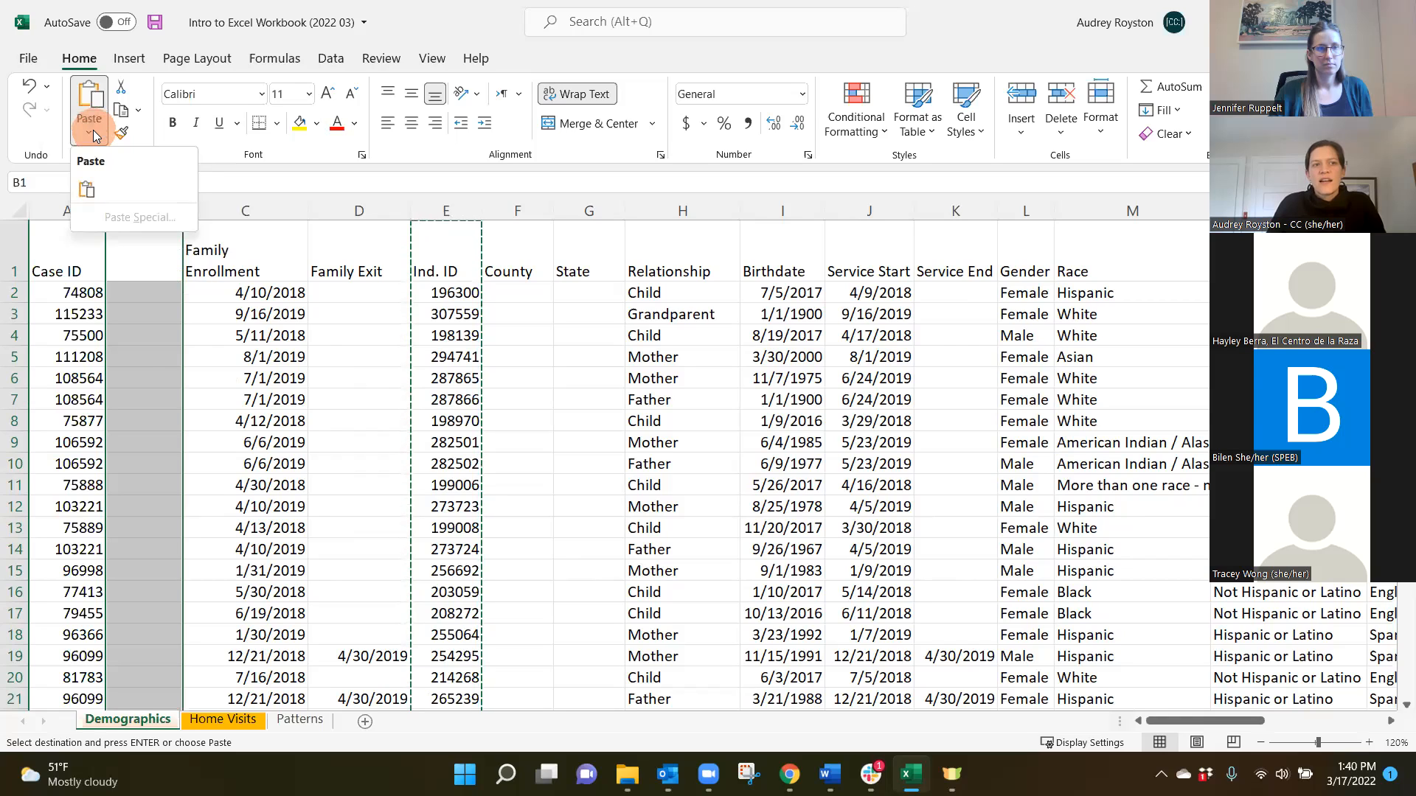
left_click(85, 191)
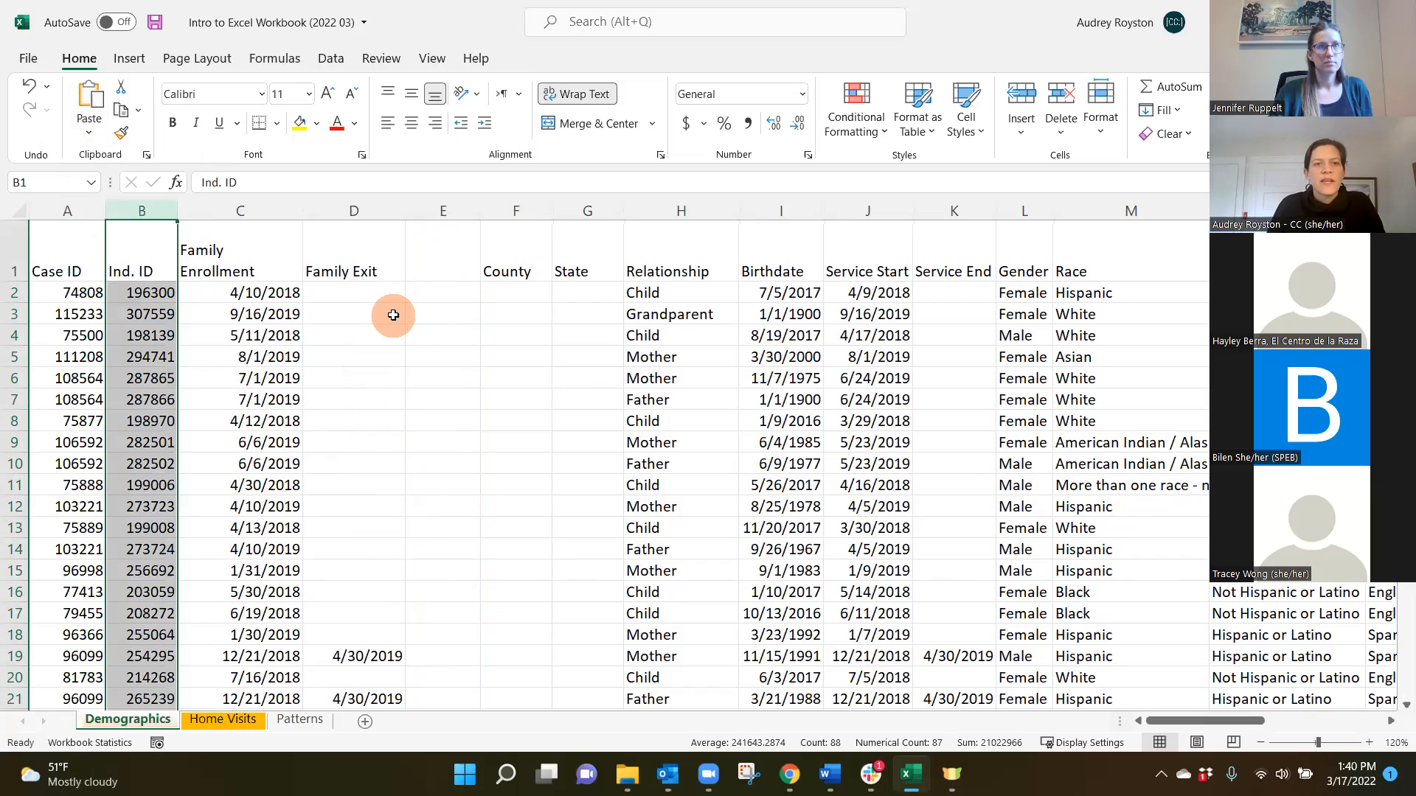
Step: Delete the empty column E between Family Exit and County
left_click(436, 212)
right_click(435, 212)
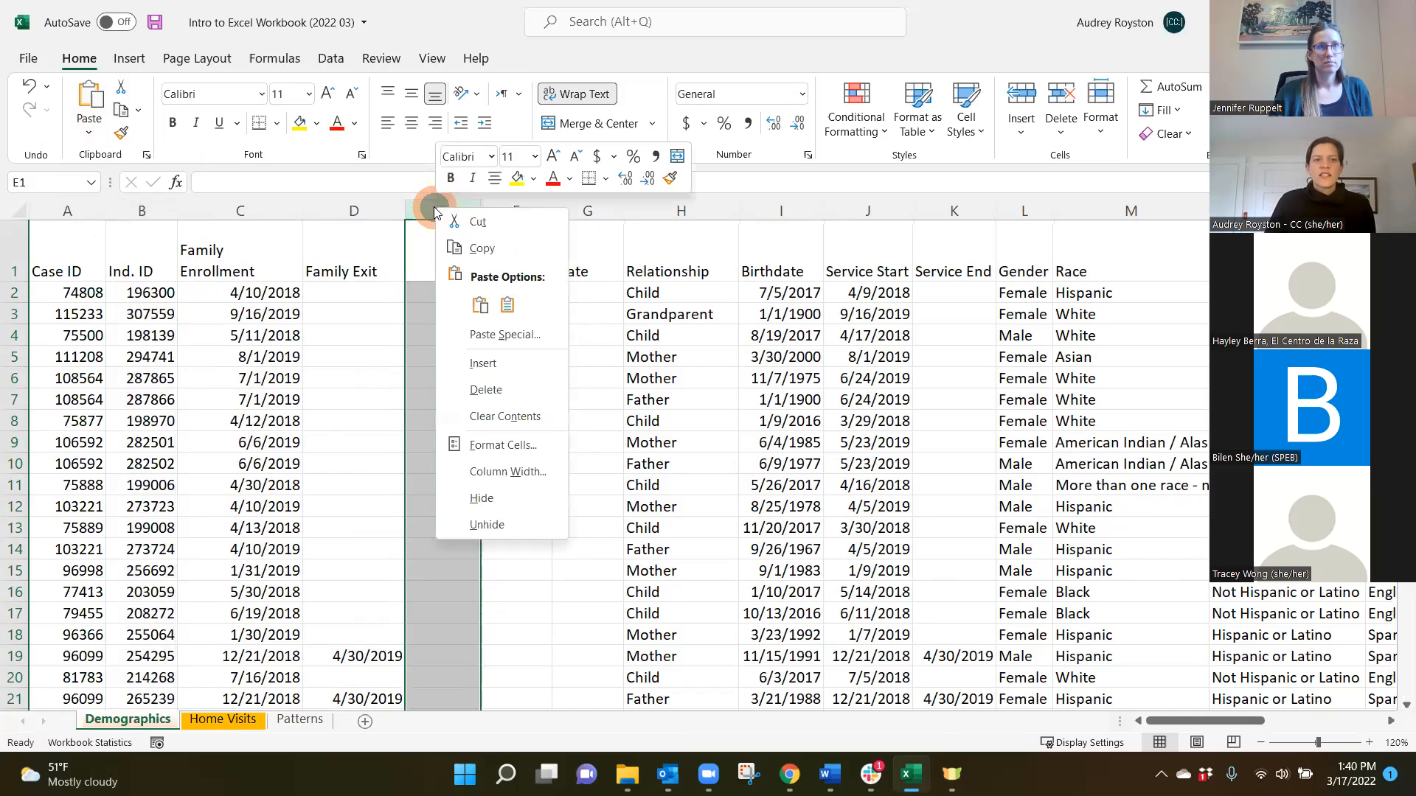
left_click(485, 390)
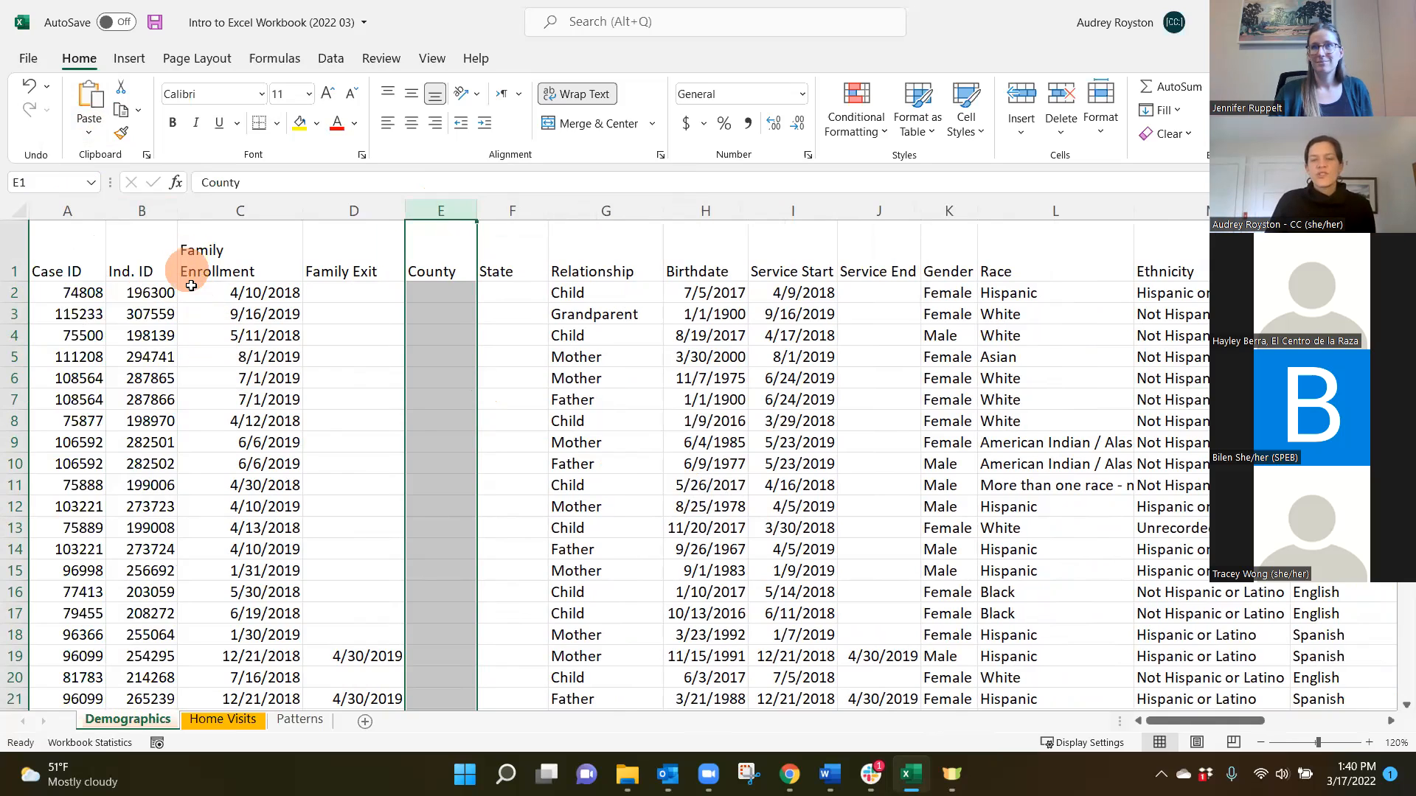
Step: Undo the empty column's deletion and the Ind. ID move, and remove the blank column beside Case ID
left_click(29, 89)
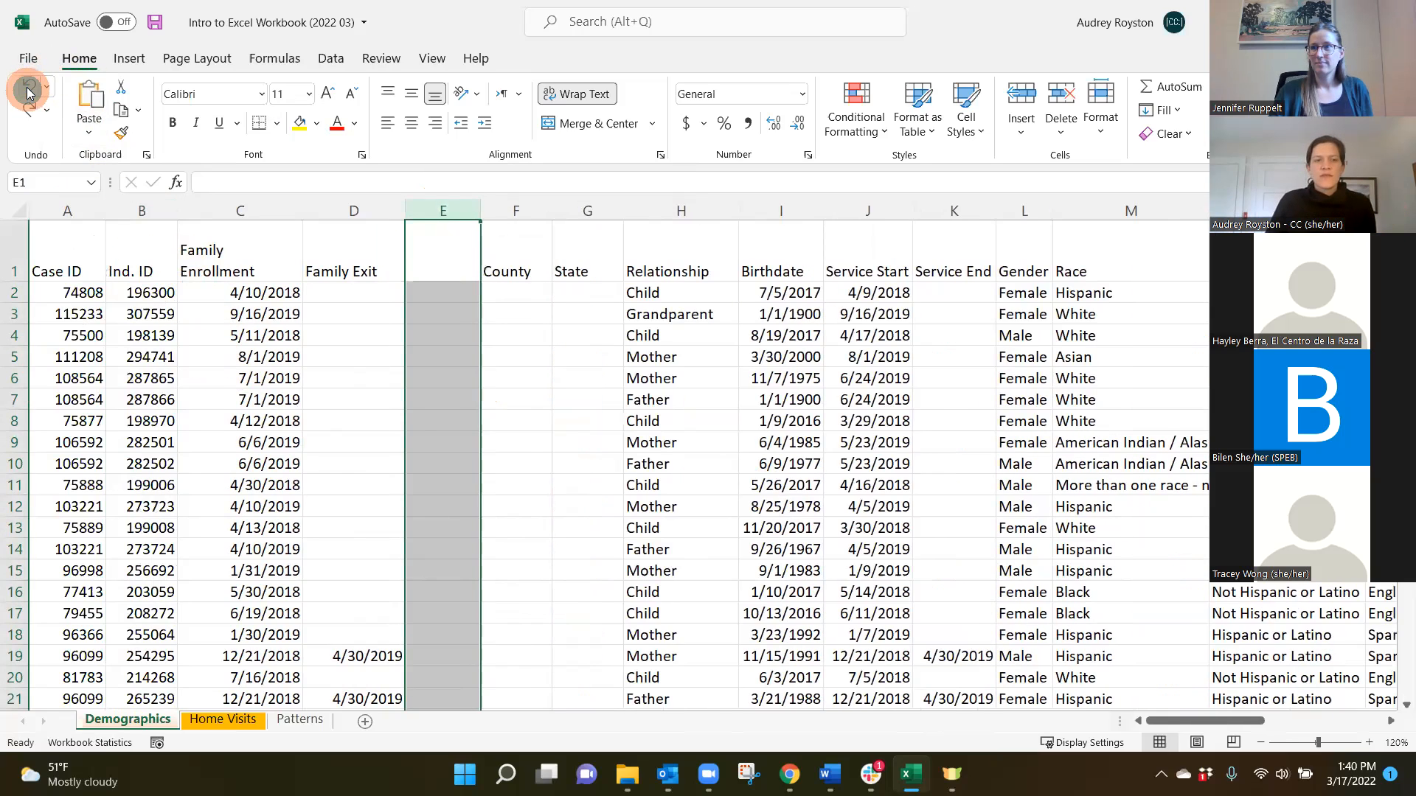
left_click(30, 89)
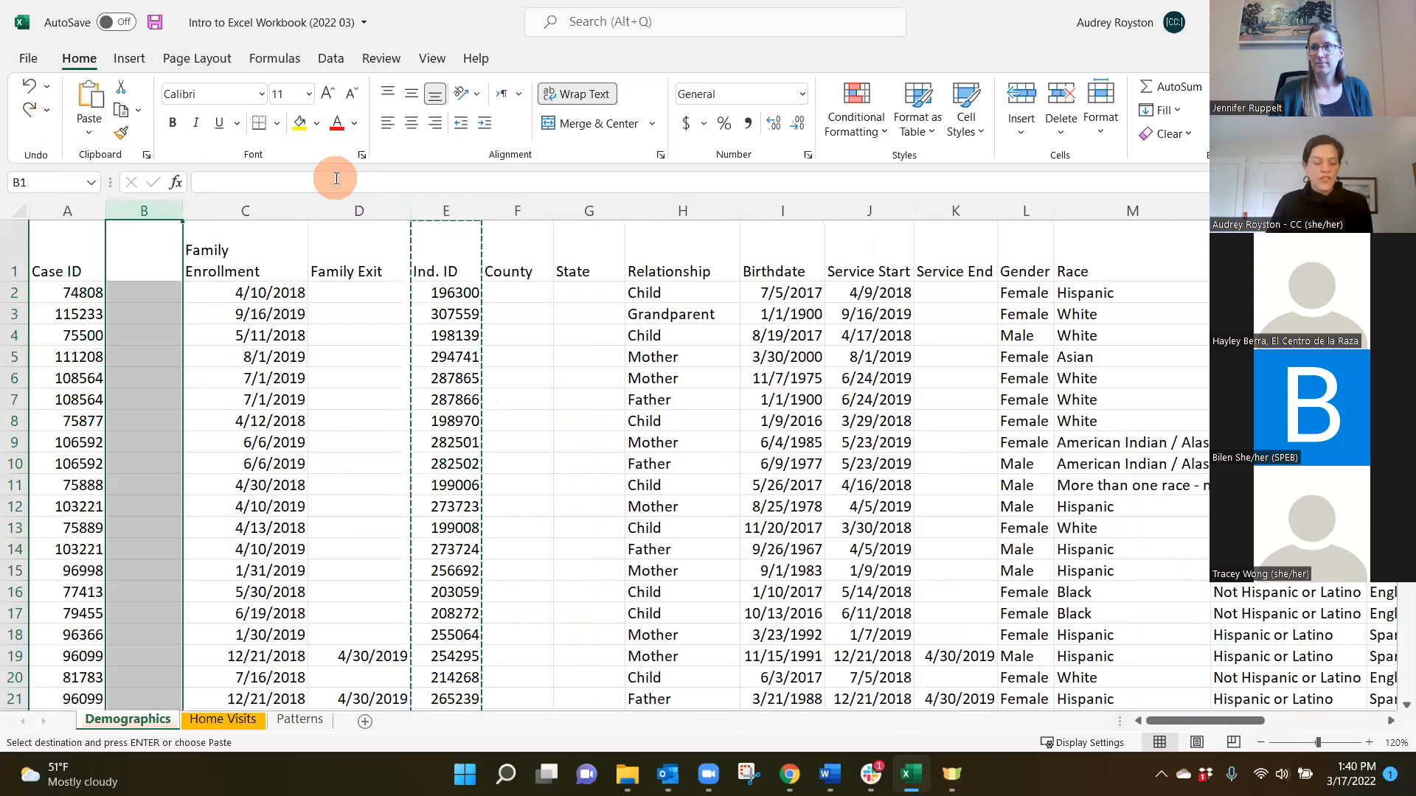
key("Escape")
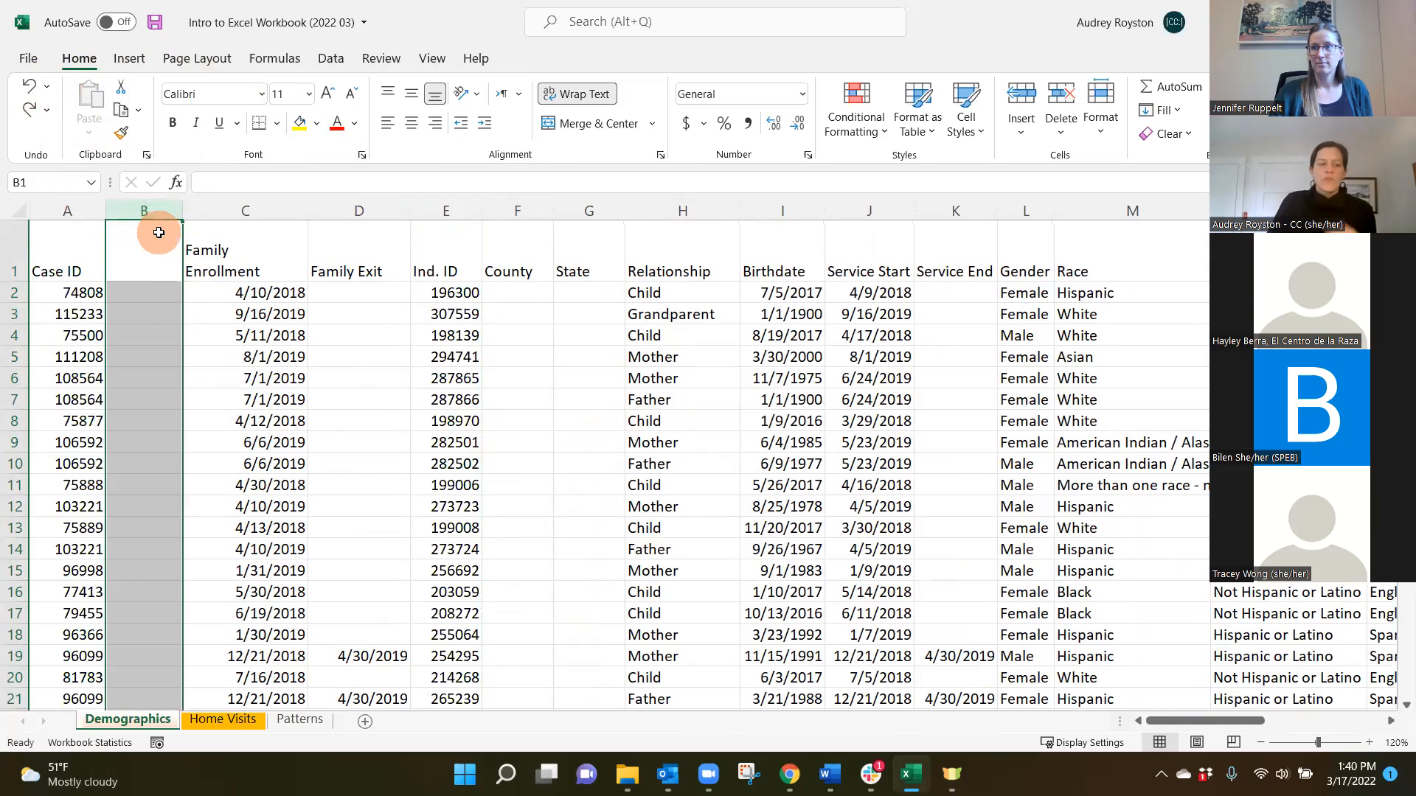
key("ctrl+minus")
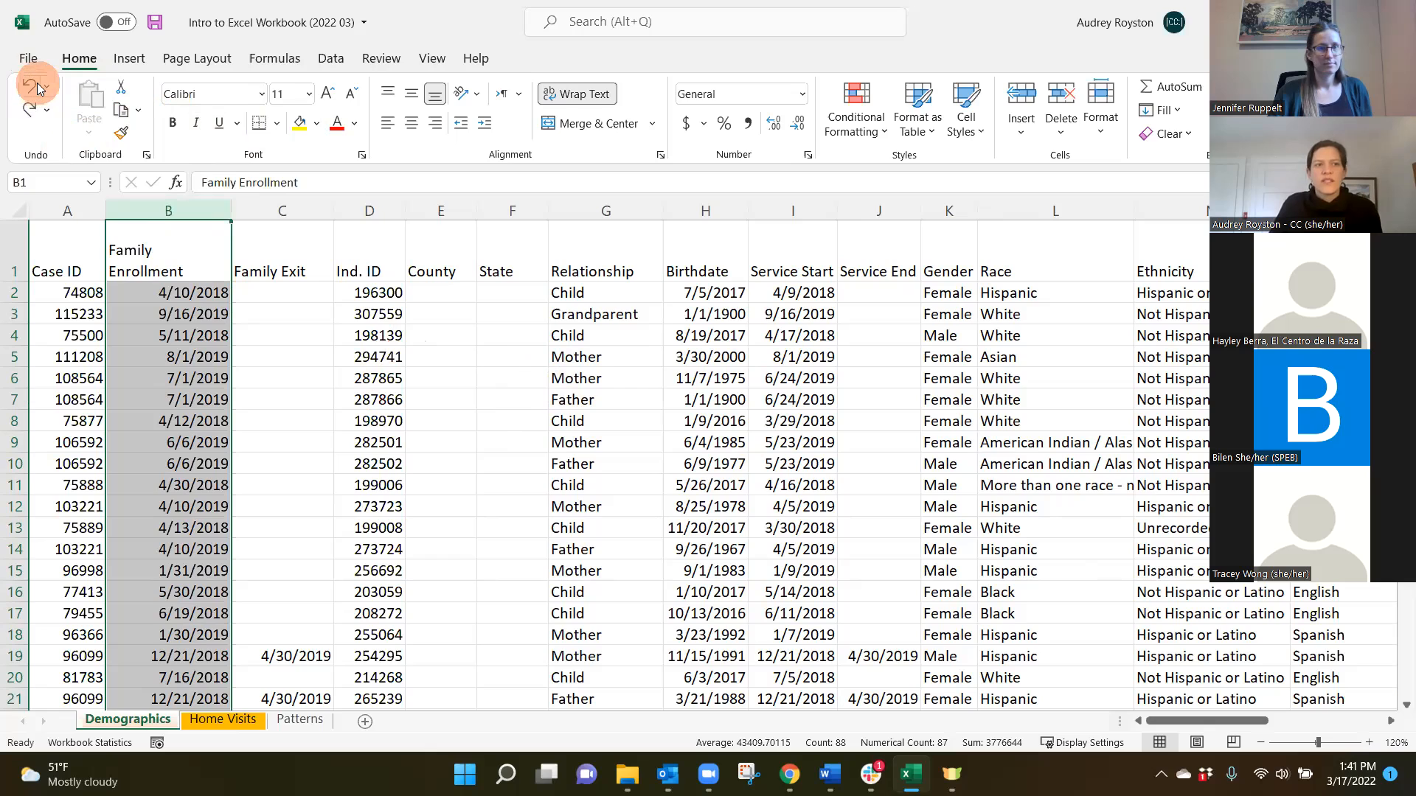
Step: Cut the Ind. ID column and insert the cut cells directly before Family Enrollment, without adding a blank column first
left_click(369, 210)
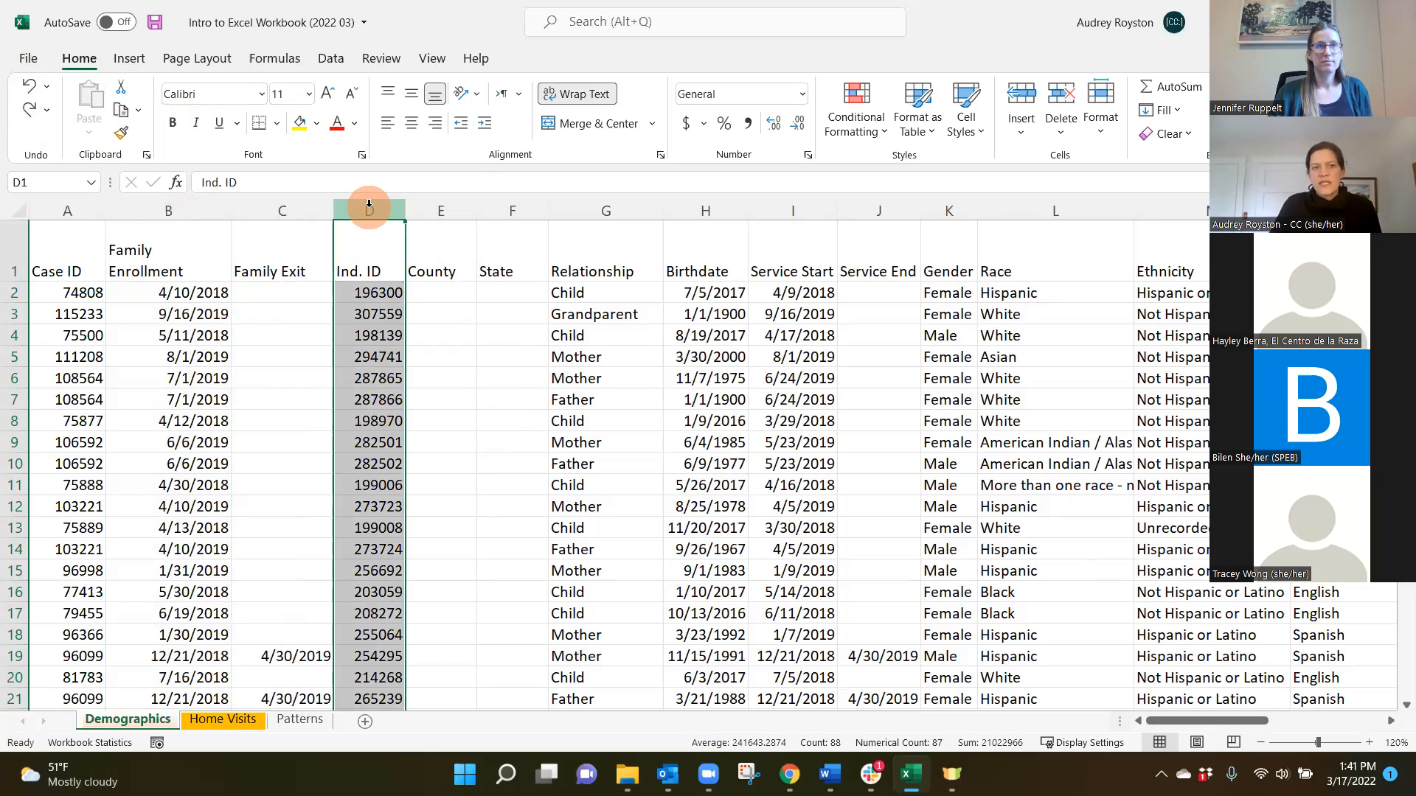
right_click(369, 206)
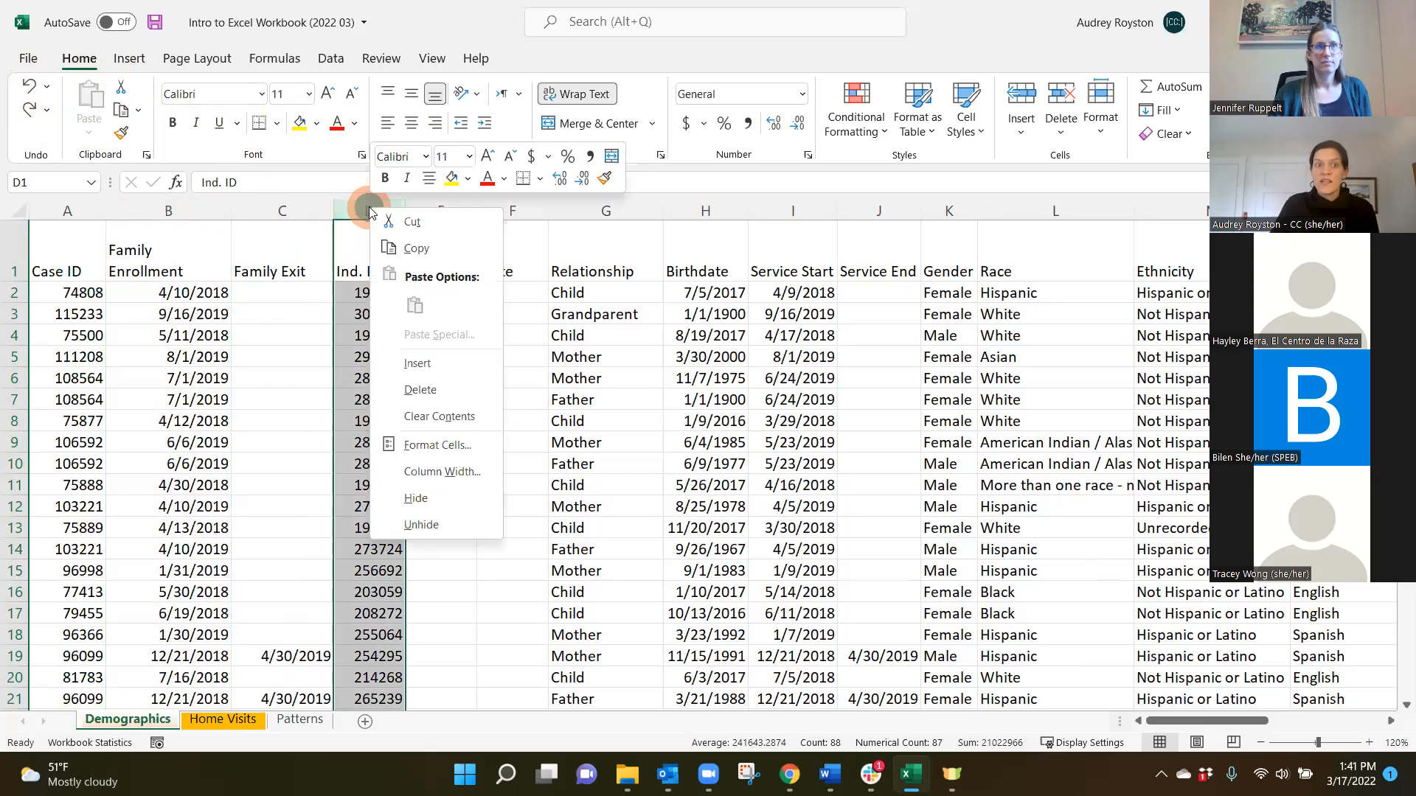
left_click(390, 222)
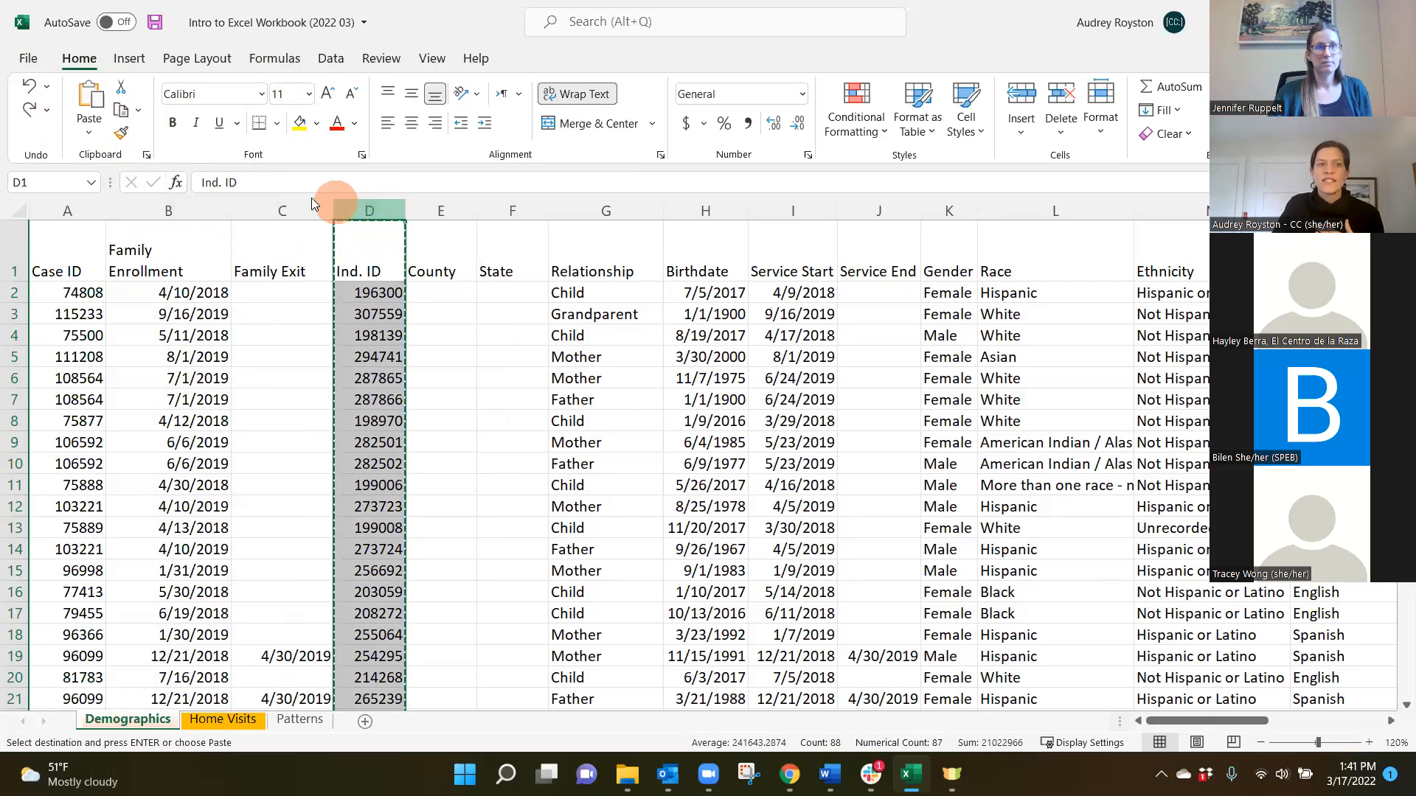
left_click(143, 205)
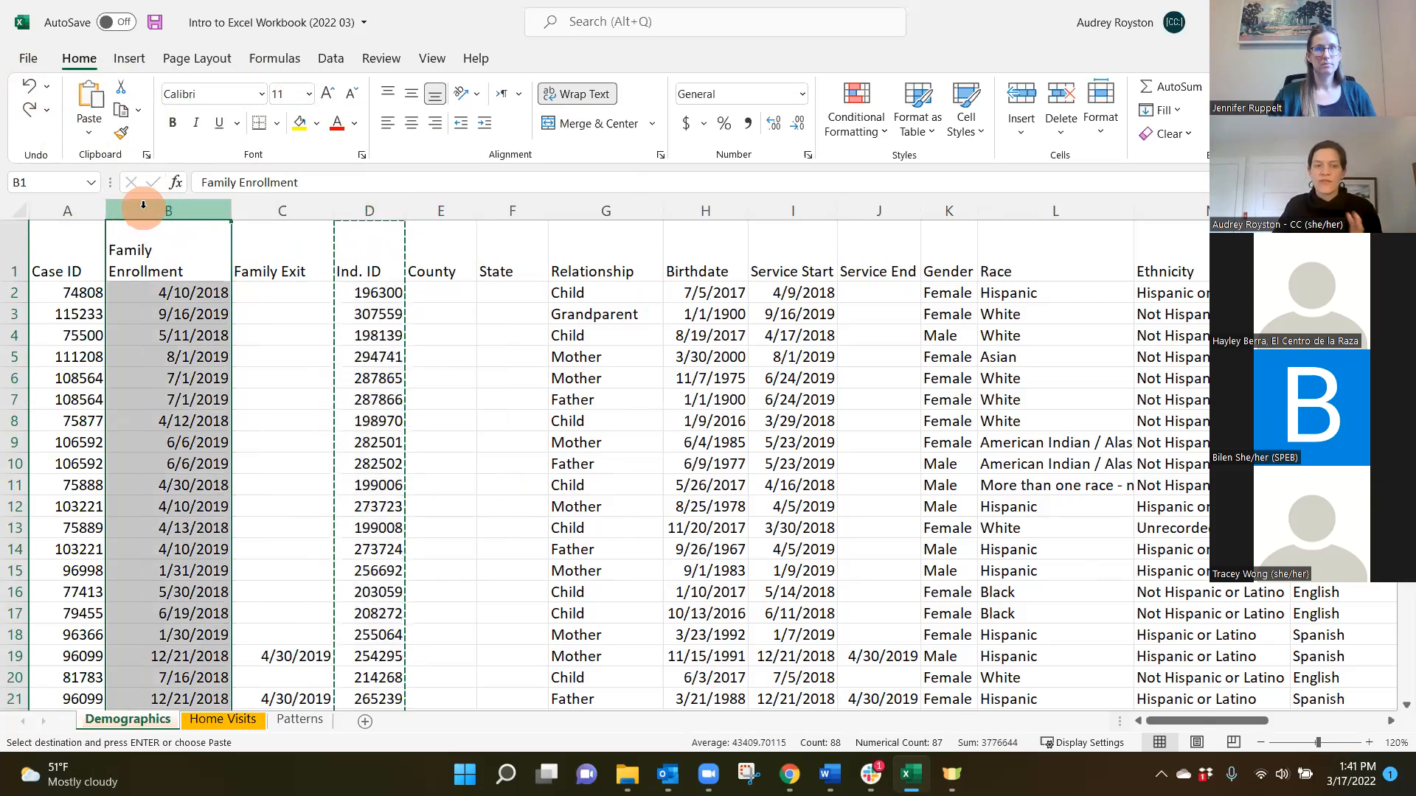
right_click(143, 205)
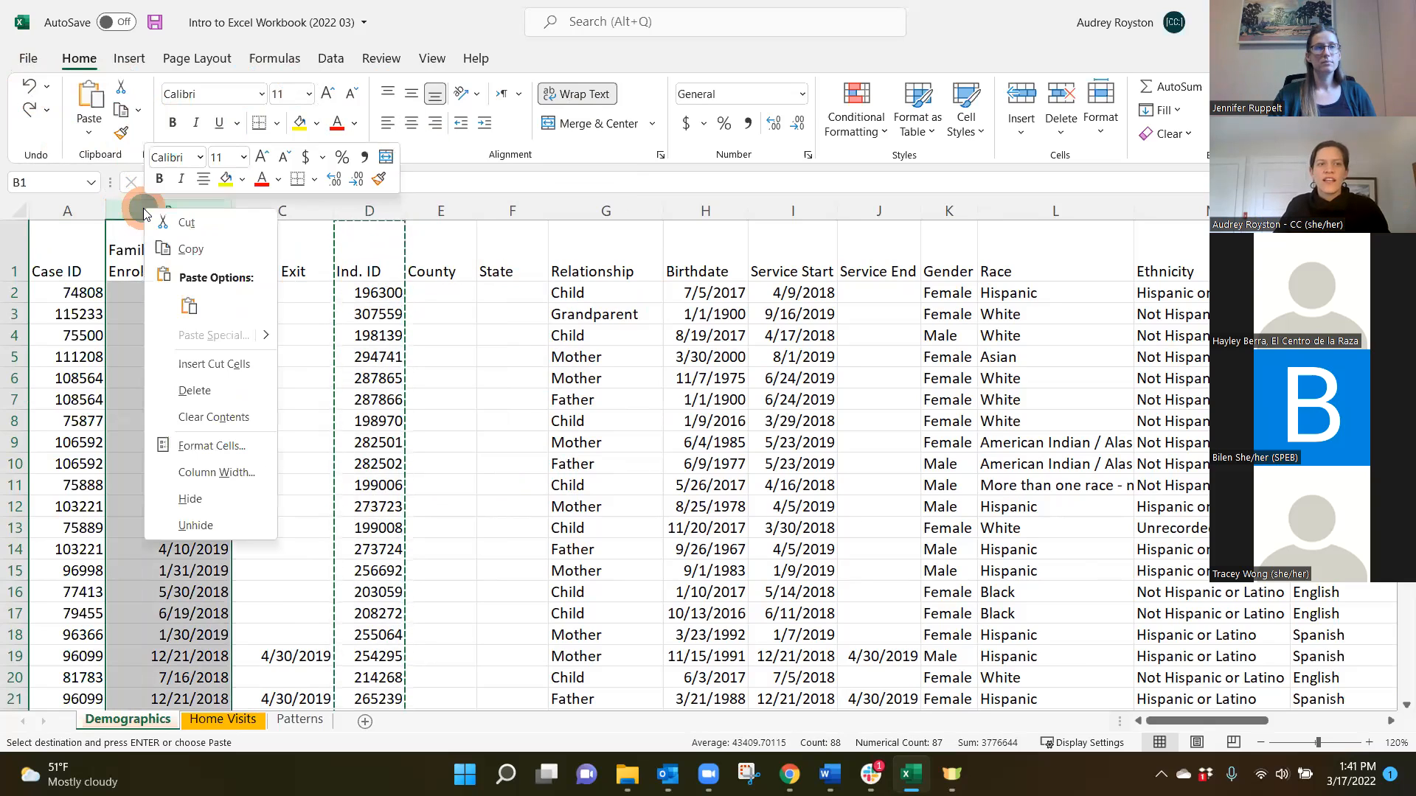
left_click(185, 364)
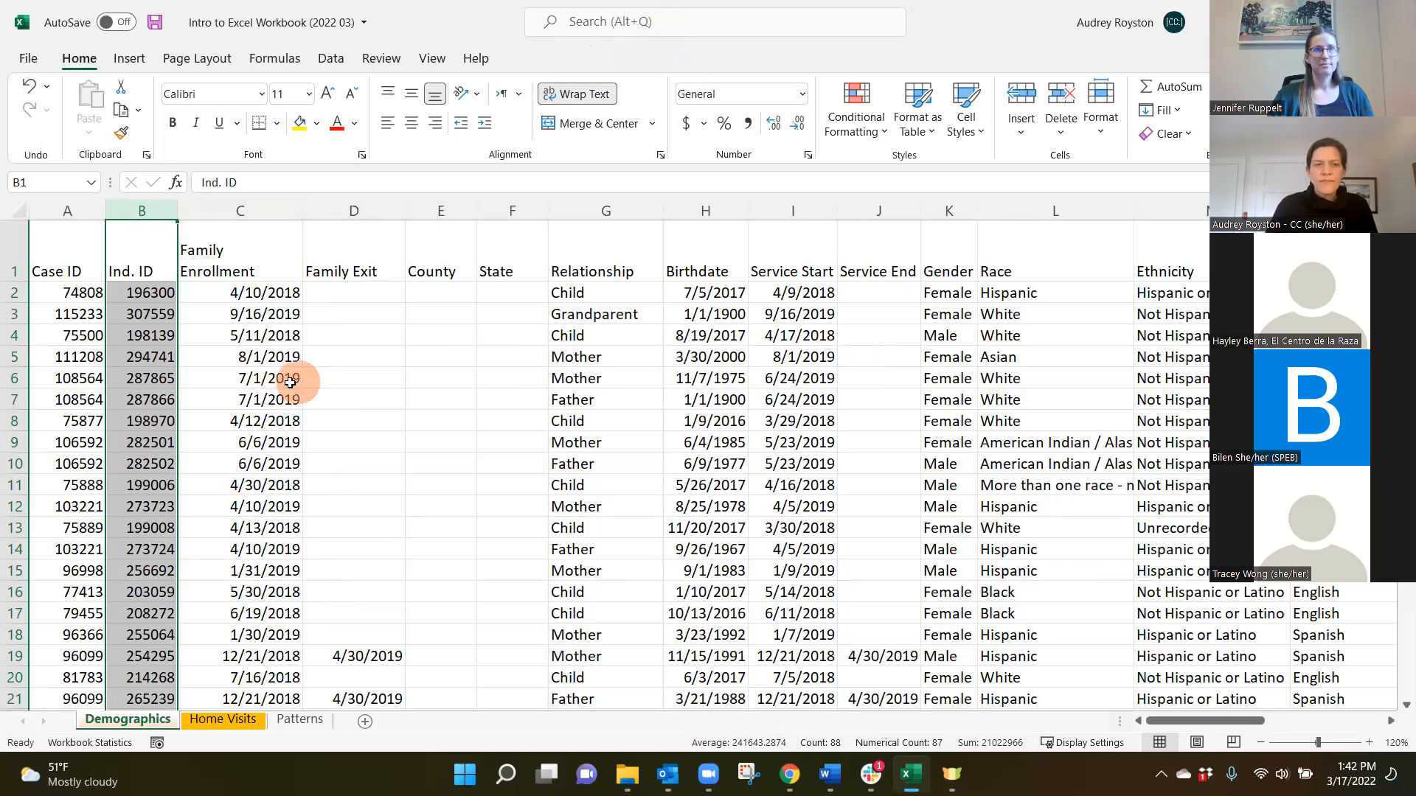
Step: Enlarge the font of cell C5 to 14 points and reduce it back to 11
left_click(386, 359)
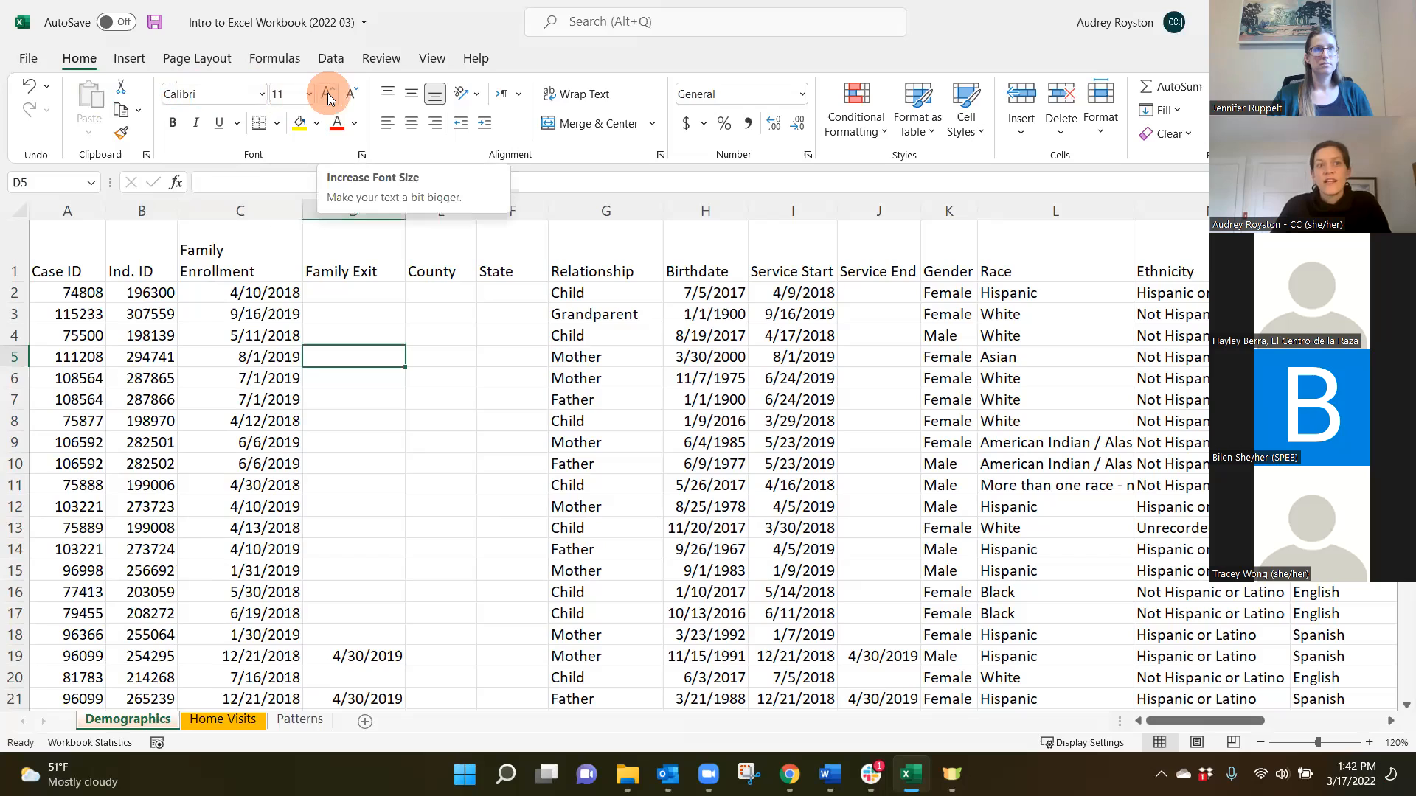
left_click(274, 351)
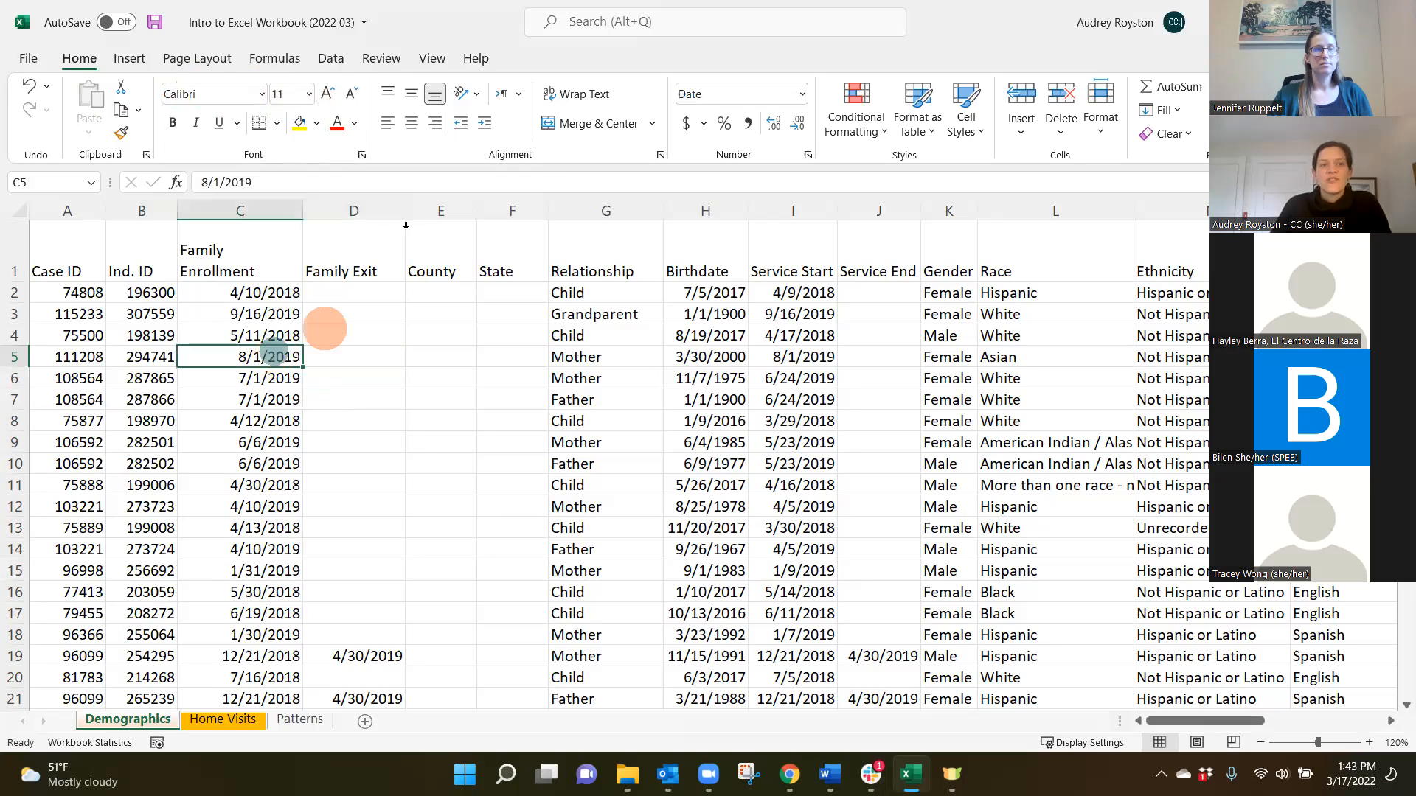
left_click(328, 95)
left_click(328, 94)
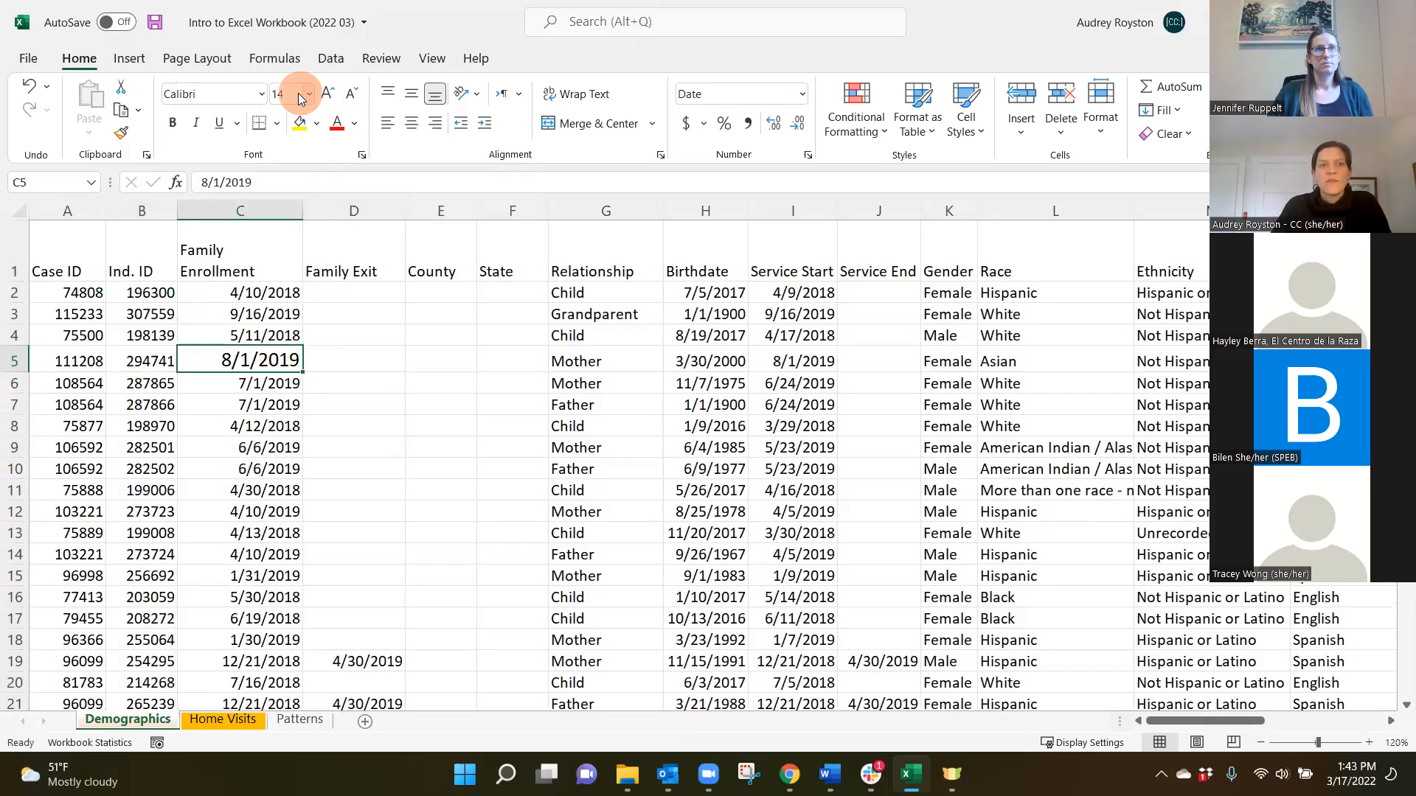
left_click(350, 94)
left_click(350, 94)
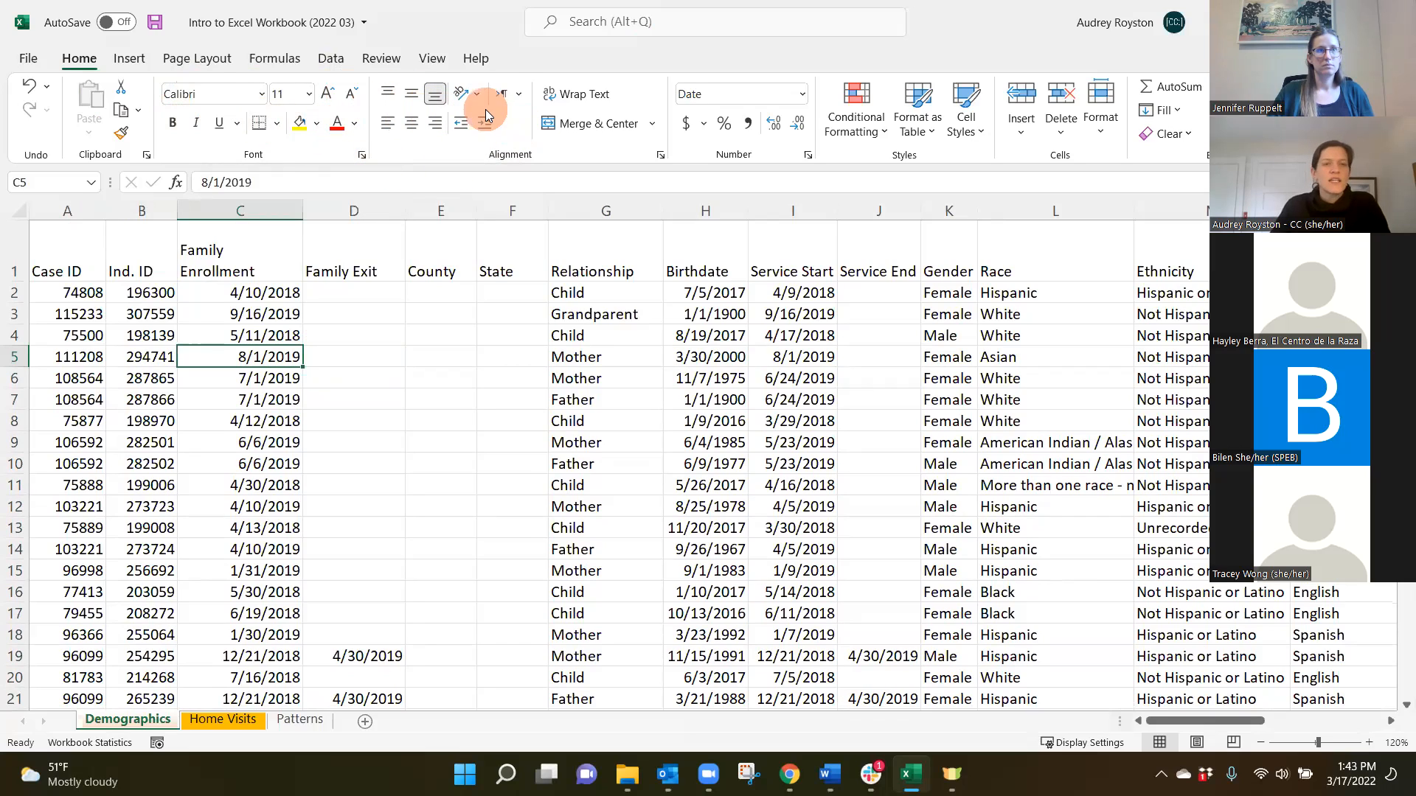
Step: Apply a bottom border to all the header cells in row 1, starting from Case ID
left_click(66, 250)
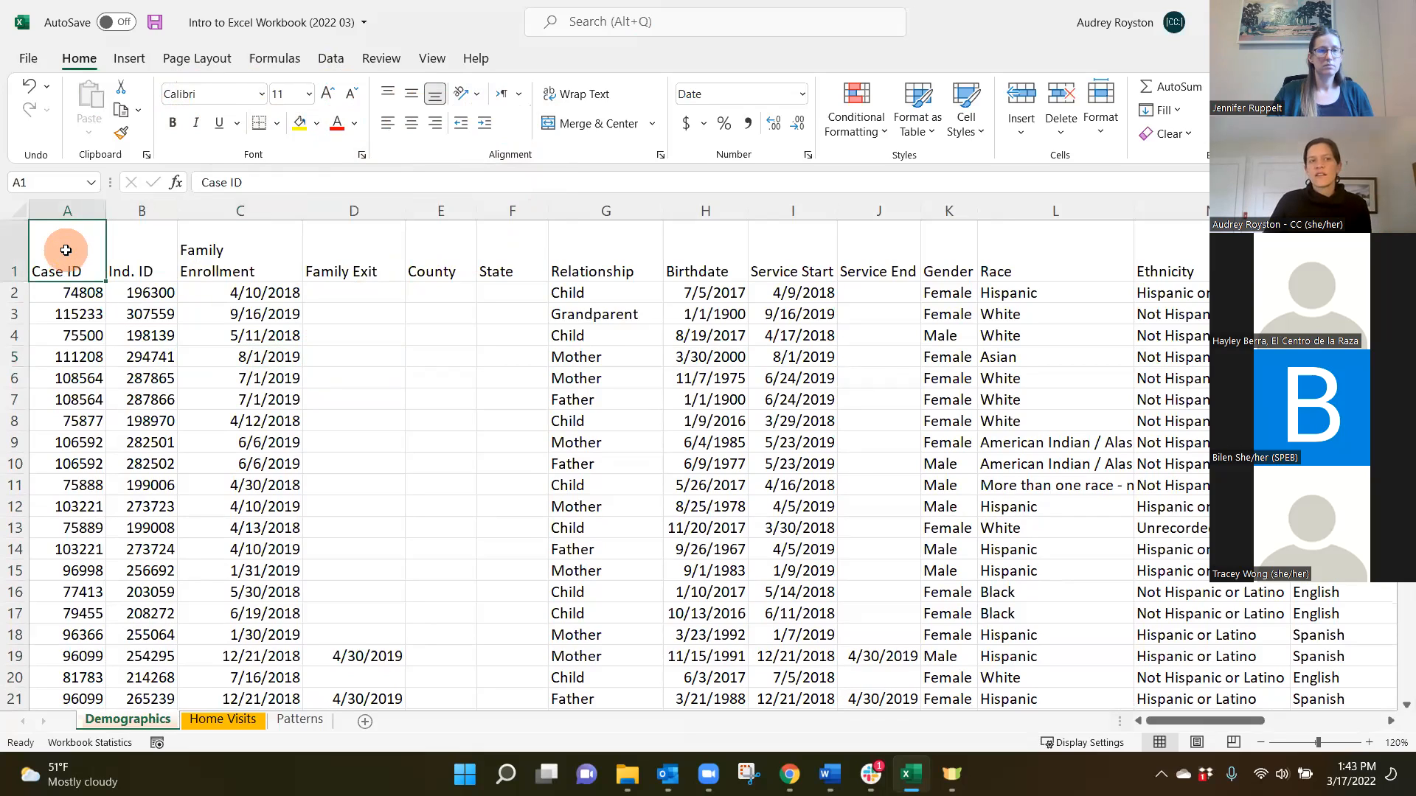
left_click_drag(66, 250, 1231, 245)
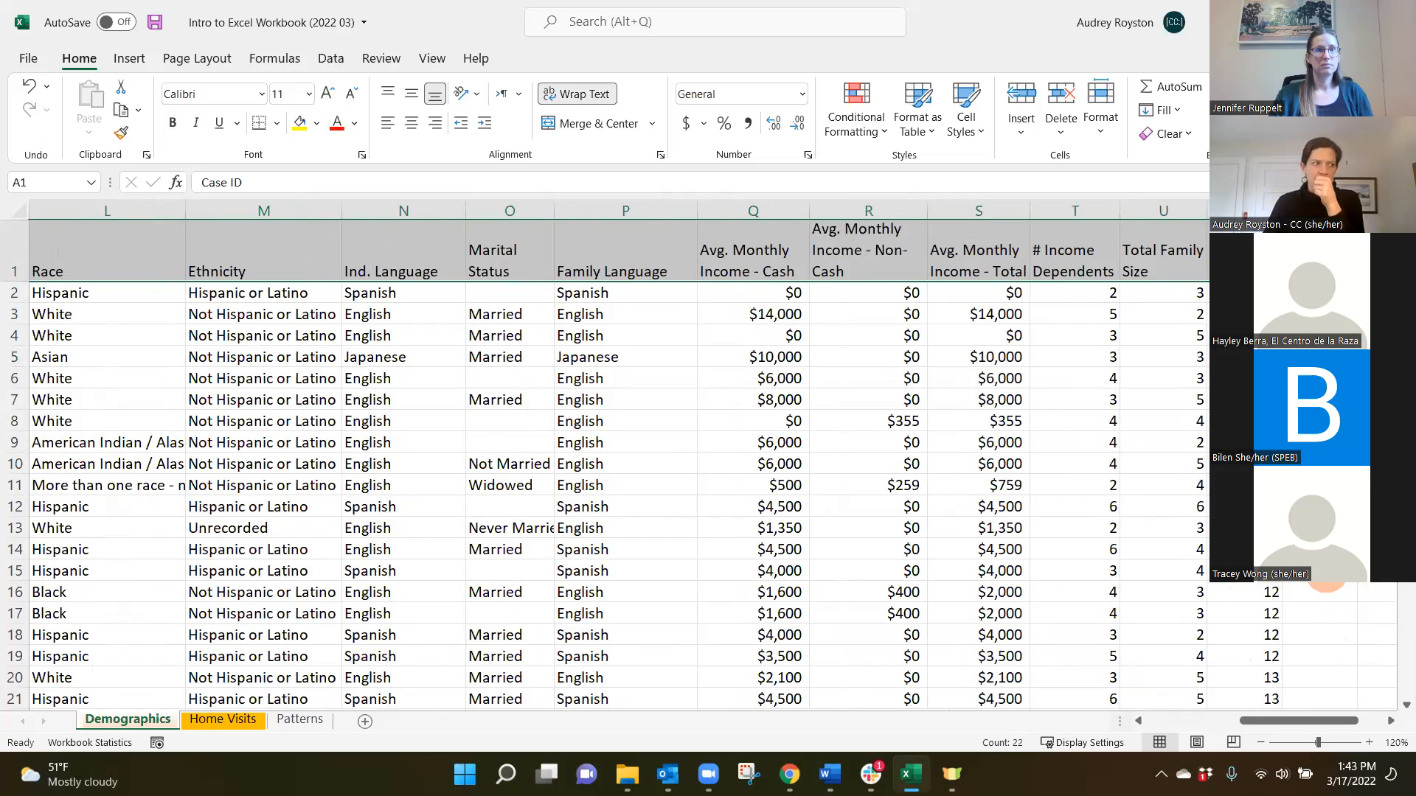
left_click_drag(1302, 719, 1210, 721)
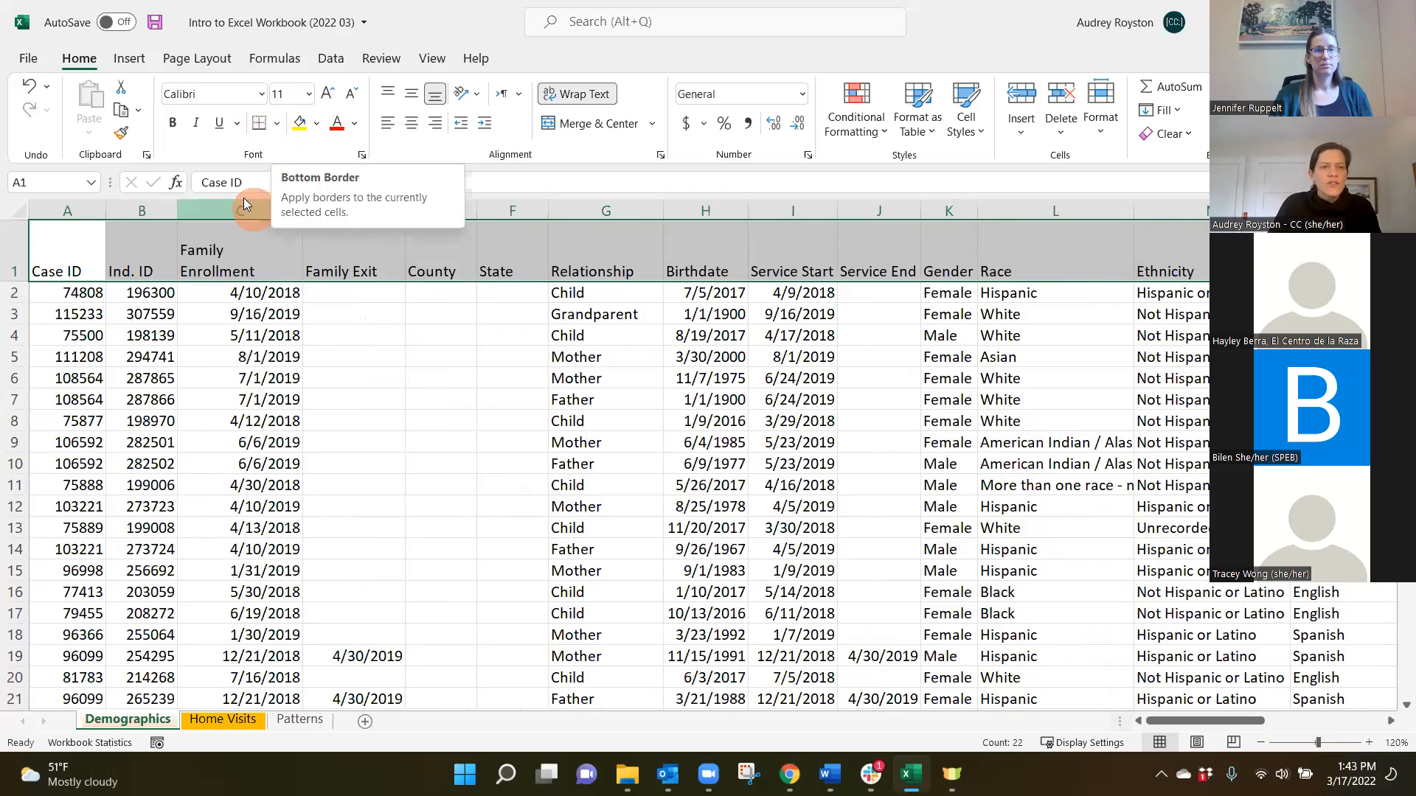
left_click(279, 127)
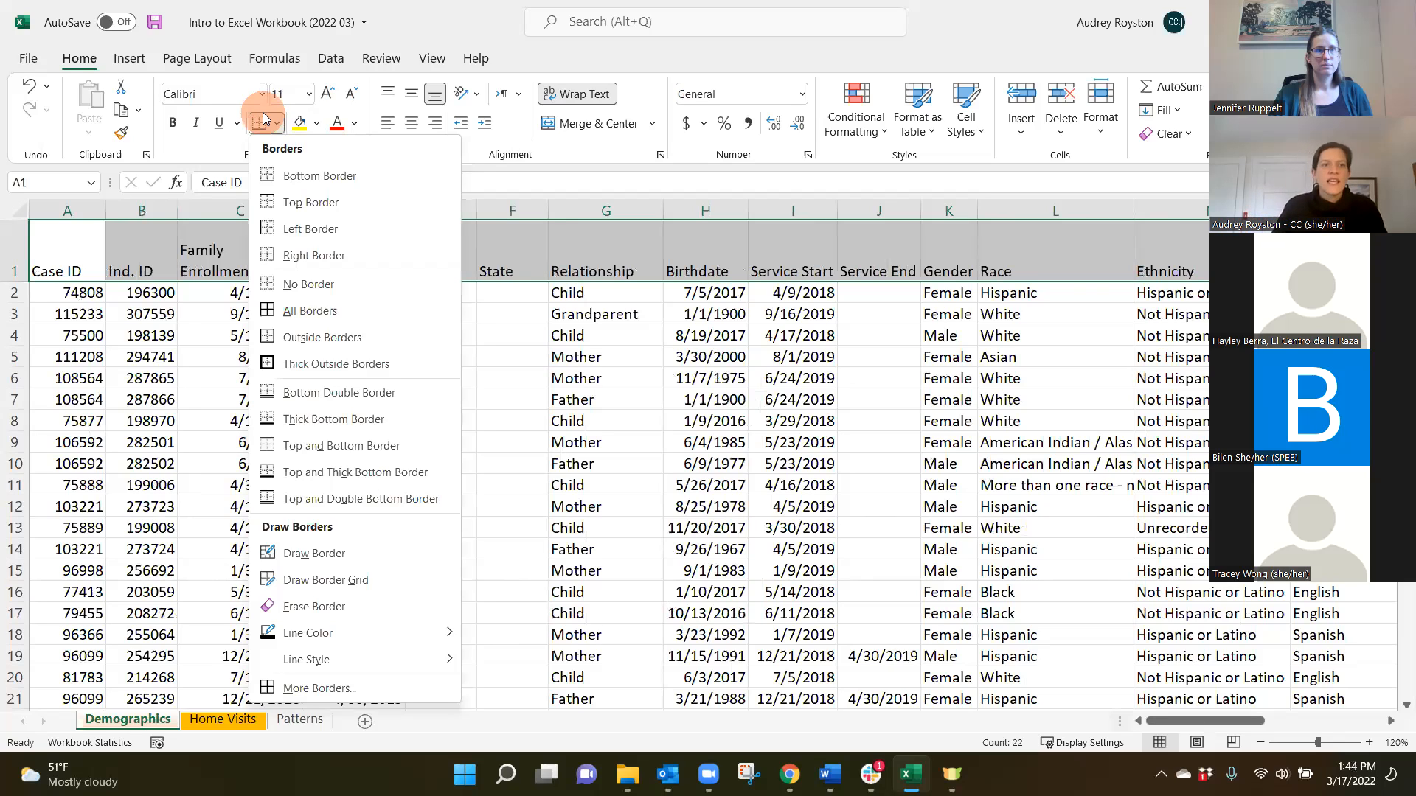
left_click(300, 178)
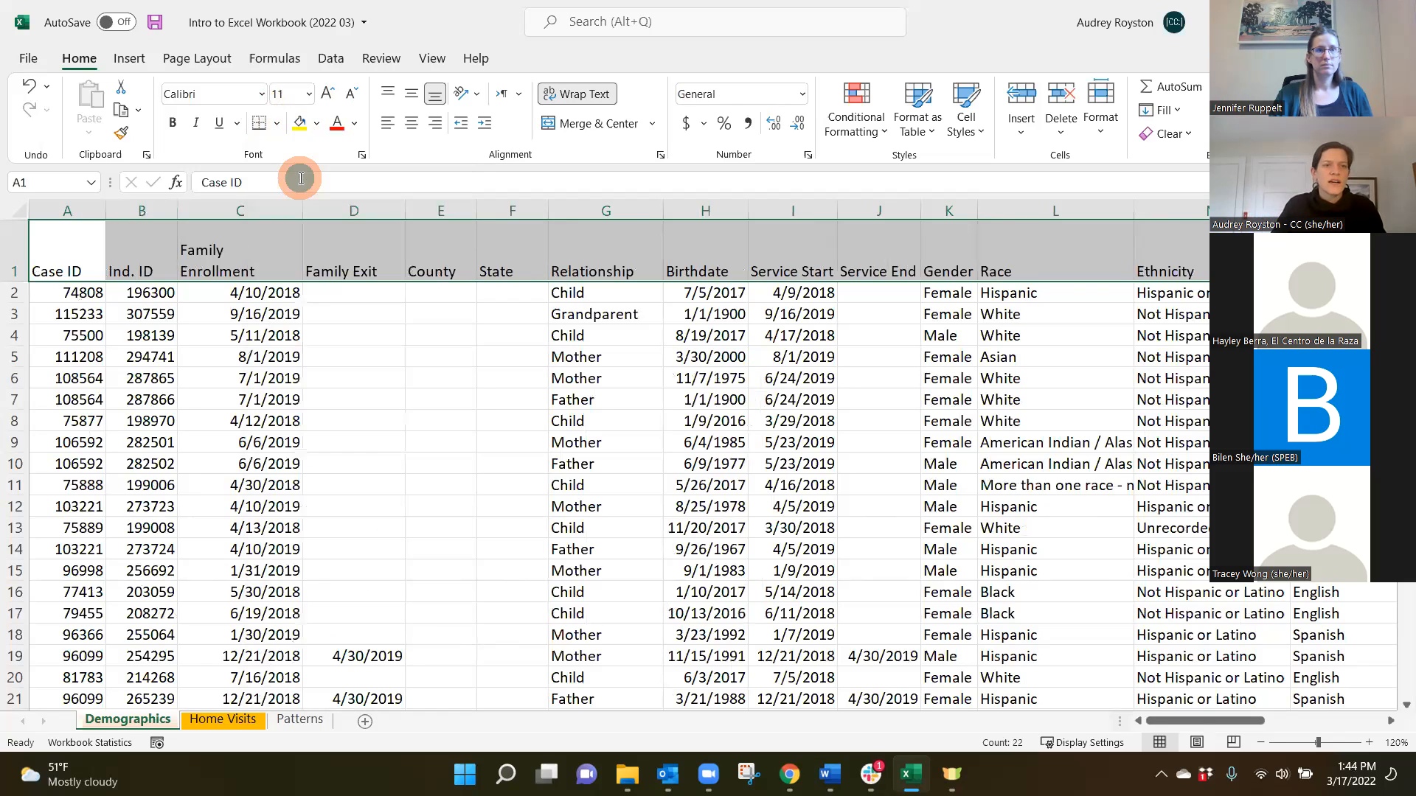
left_click(391, 378)
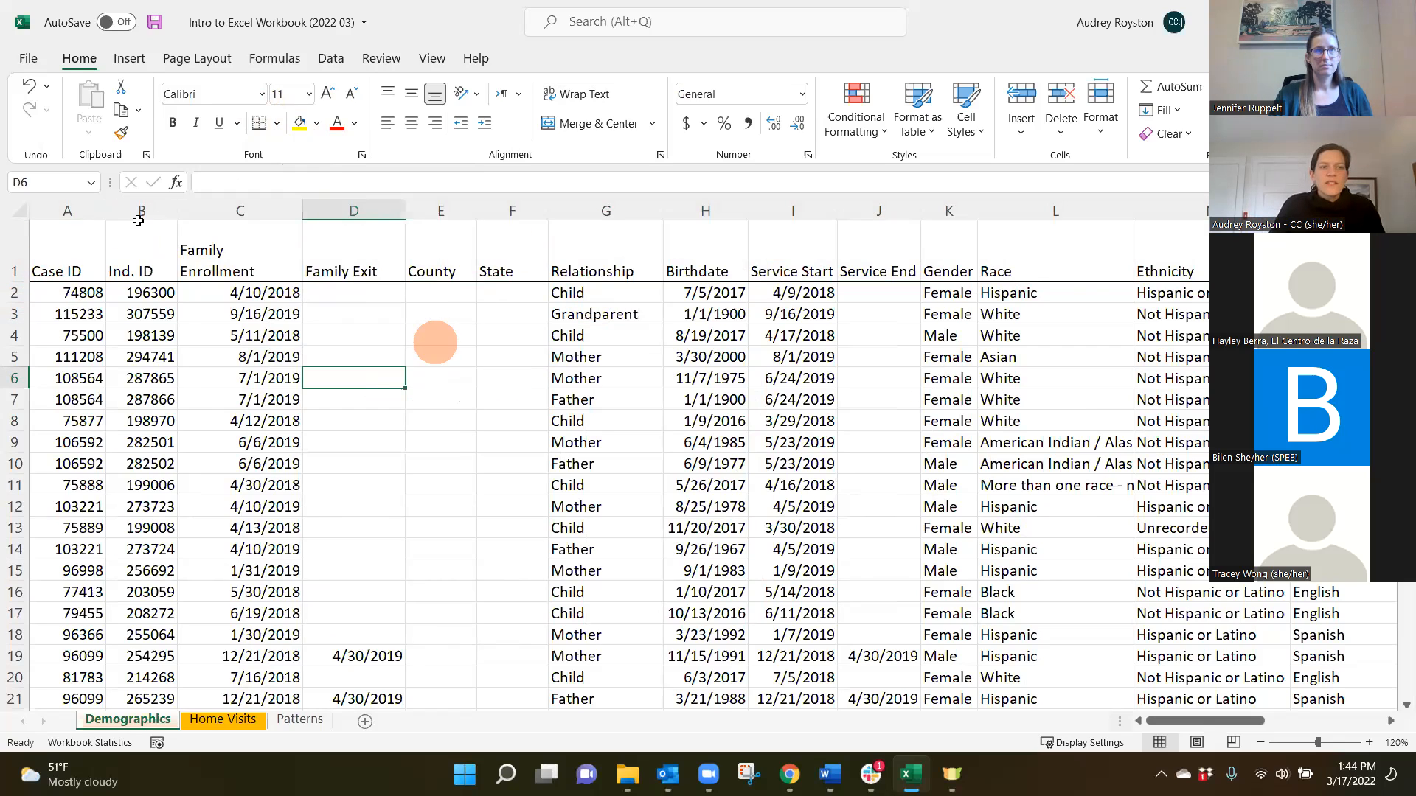
Step: Make all the row 1 headers bold and center them both horizontally and vertically
left_click_drag(71, 254, 1246, 251)
left_click_drag(1272, 721, 1134, 727)
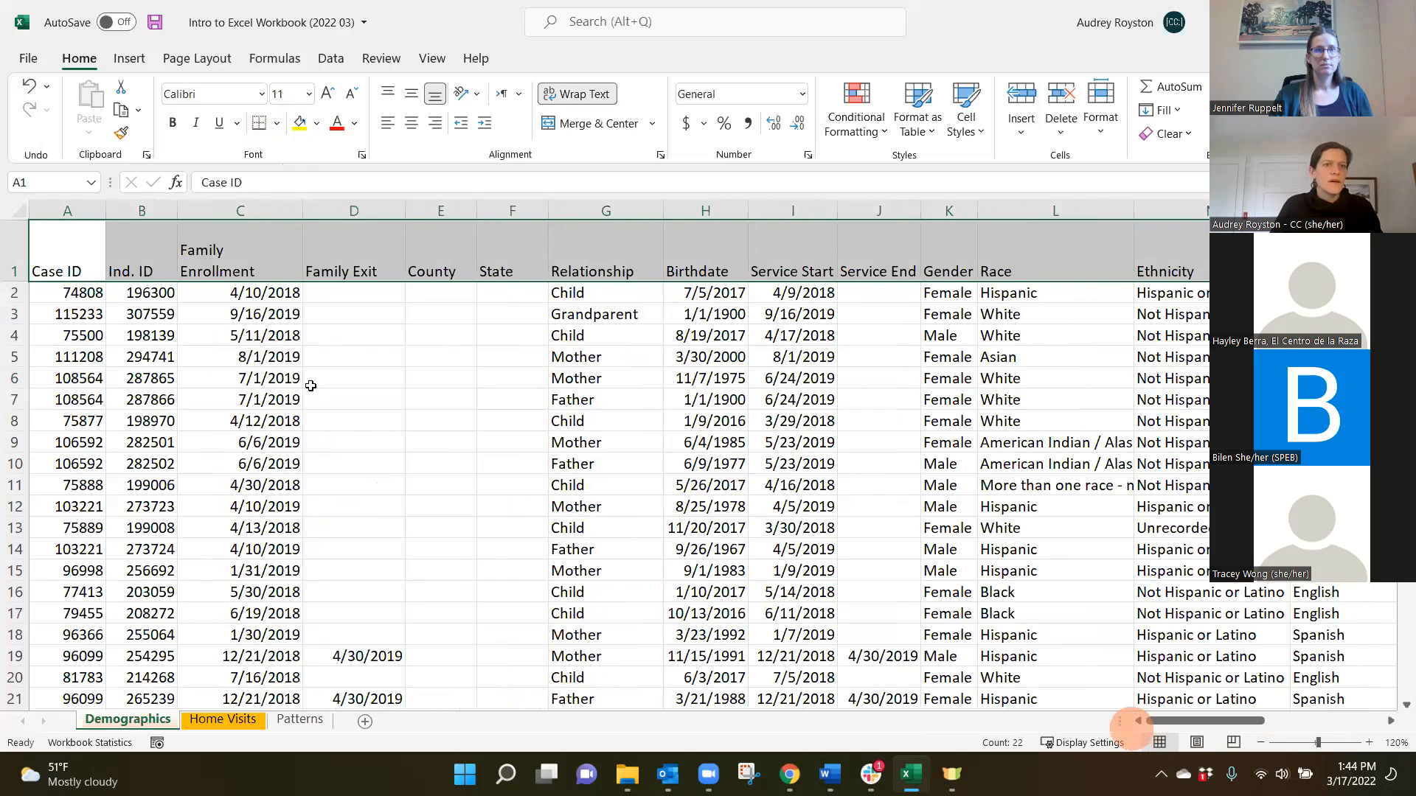
left_click(173, 124)
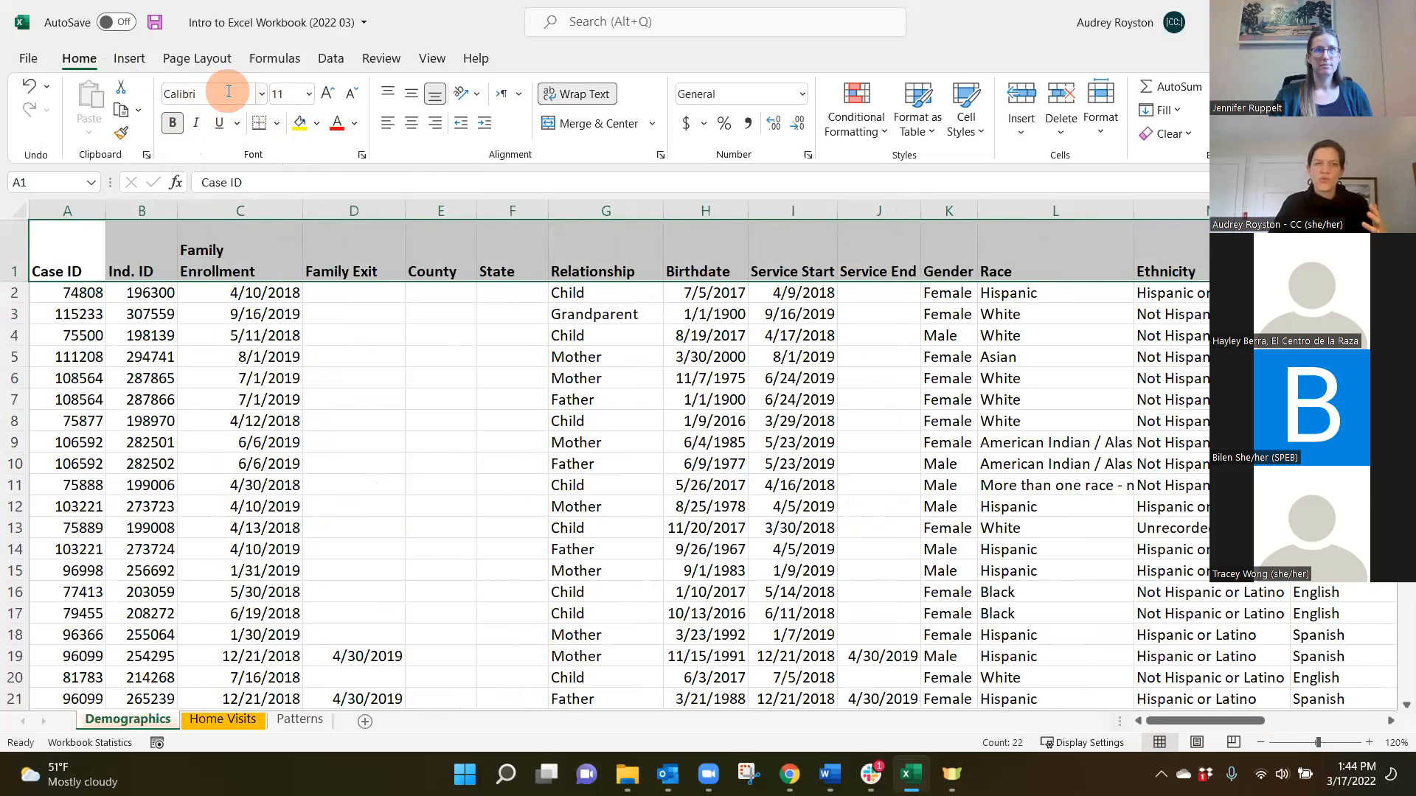
left_click(414, 126)
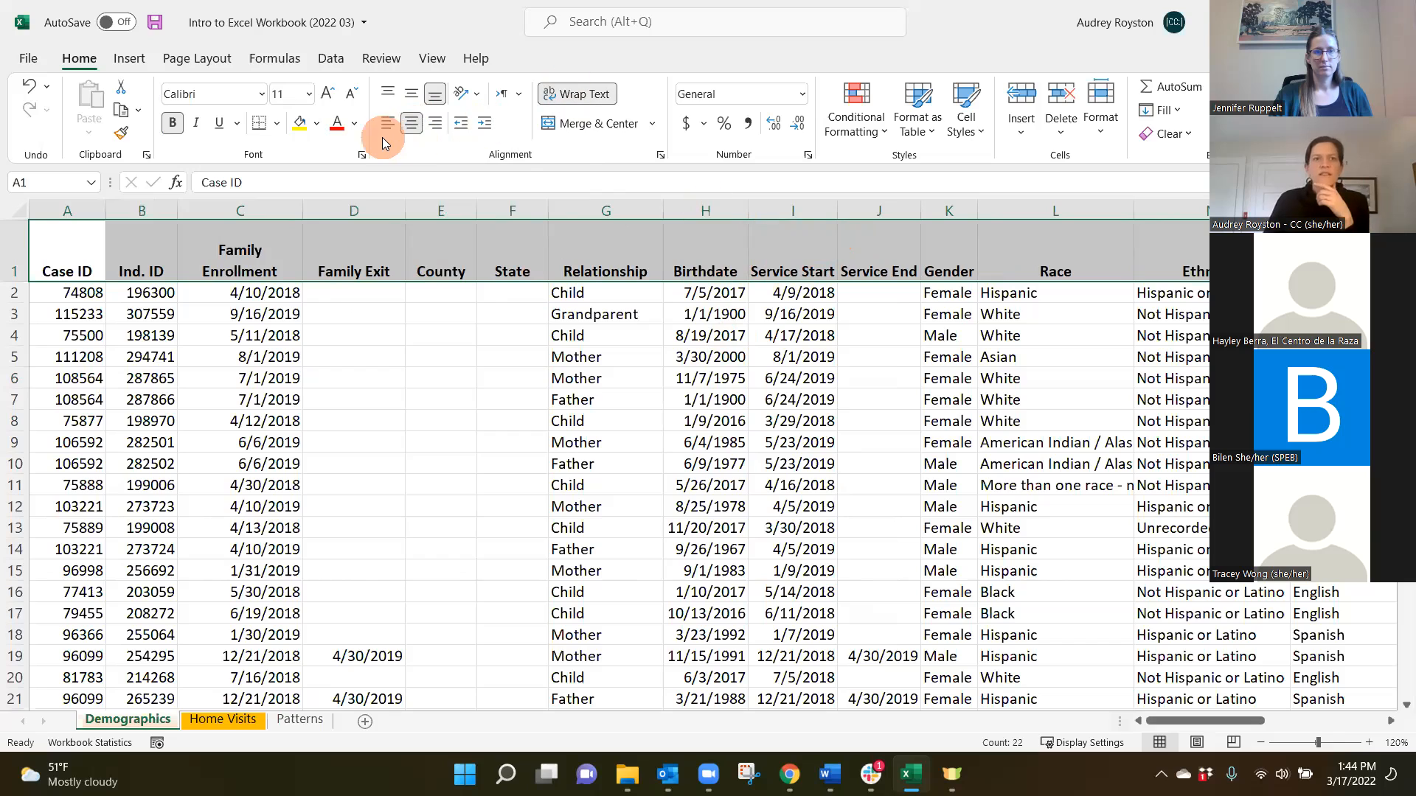
left_click(410, 96)
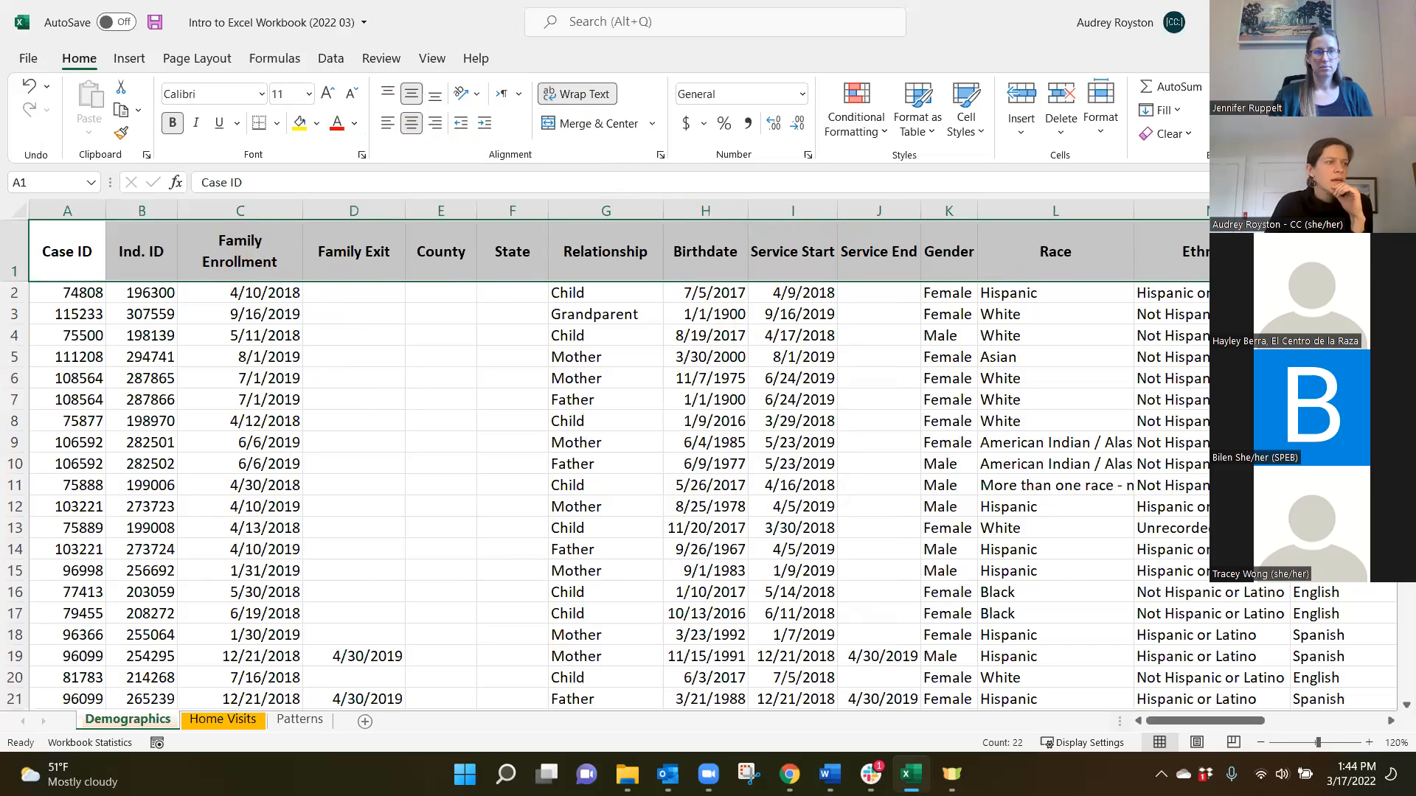
Step: Fill the row 1 header cells with the lightest gold theme color
left_click(320, 126)
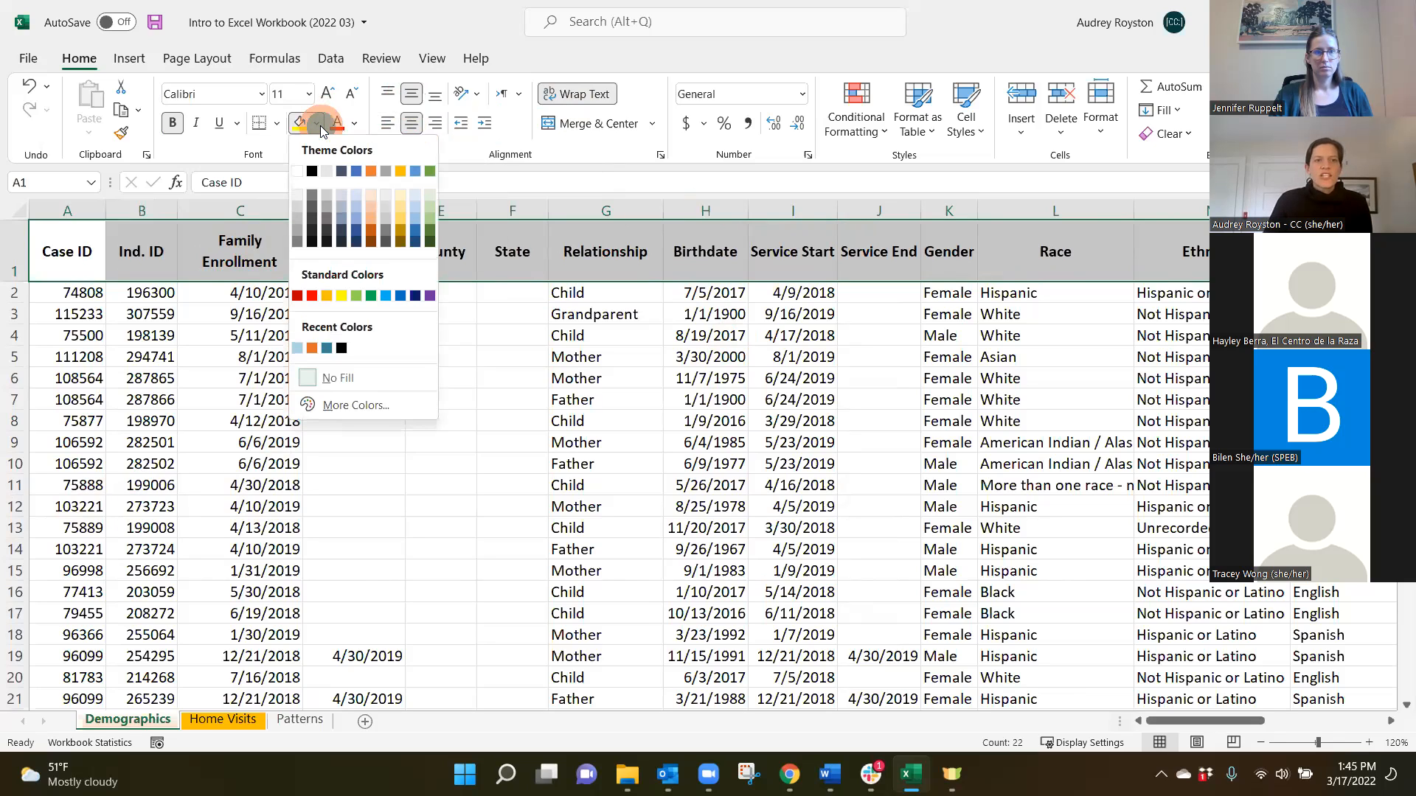
left_click(402, 197)
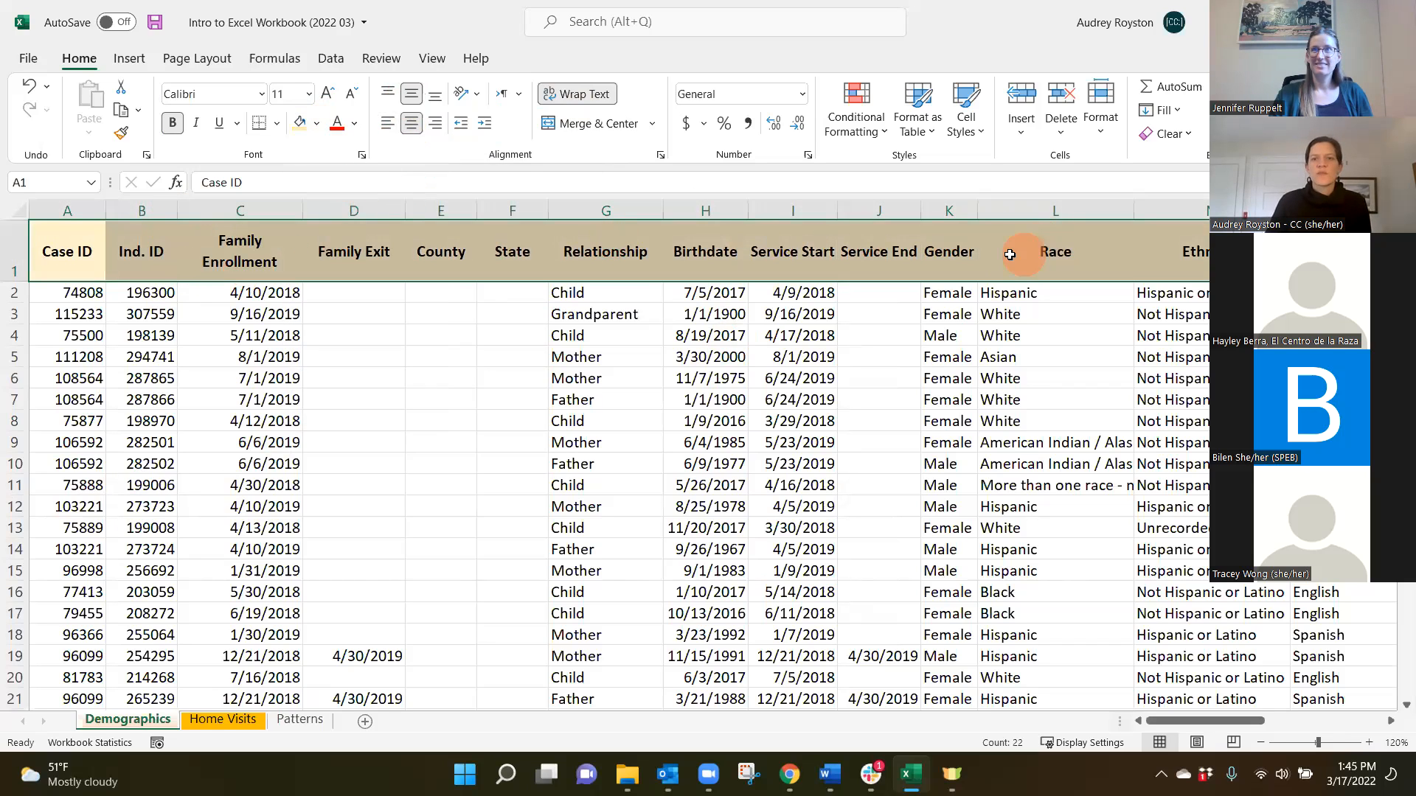
left_click(671, 316)
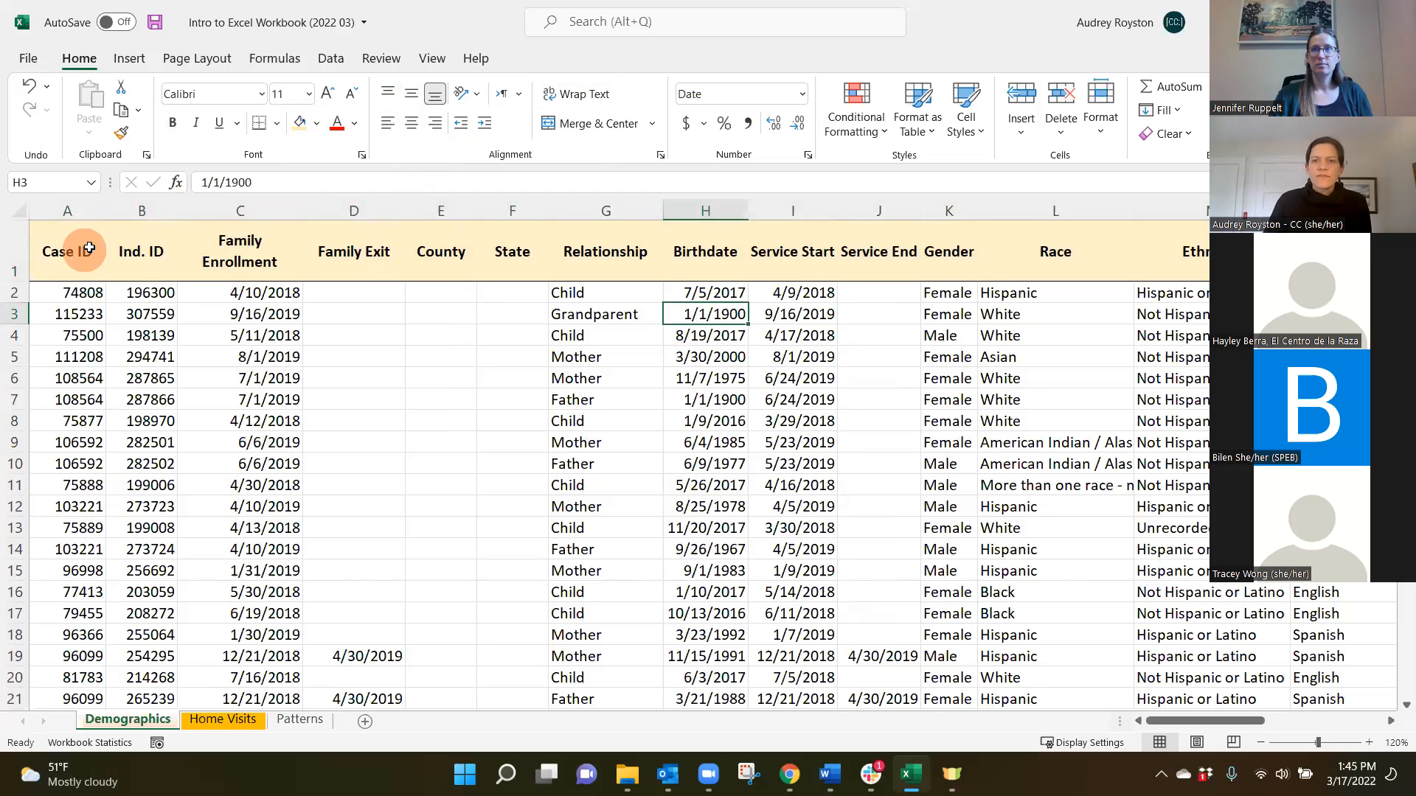
Step: Apply all borders to the row 1 header cells, starting from Case ID
left_click_drag(84, 256, 1095, 248)
left_click_drag(1233, 720, 1256, 717)
left_click_drag(1155, 734, 1135, 730)
left_click(278, 124)
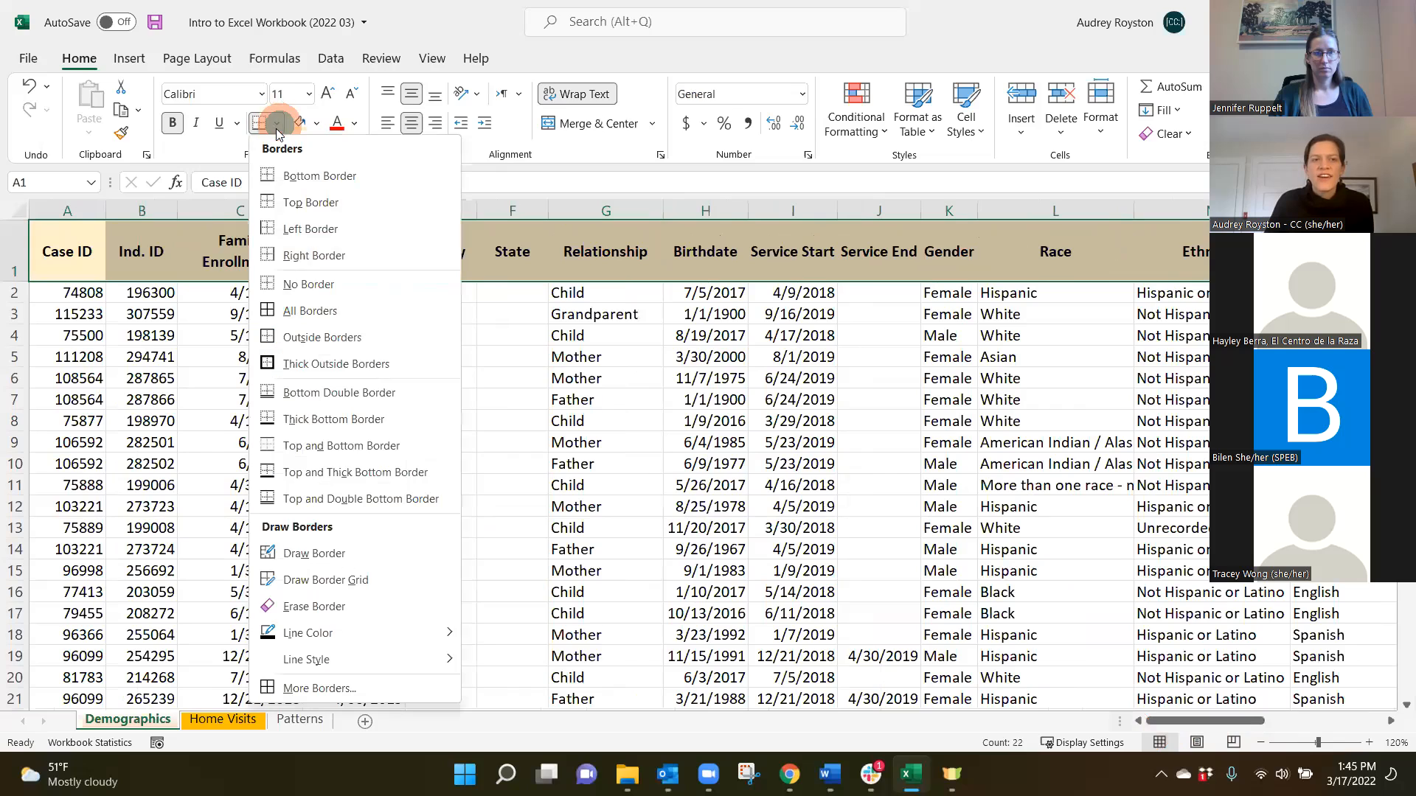
left_click(314, 310)
left_click(432, 331)
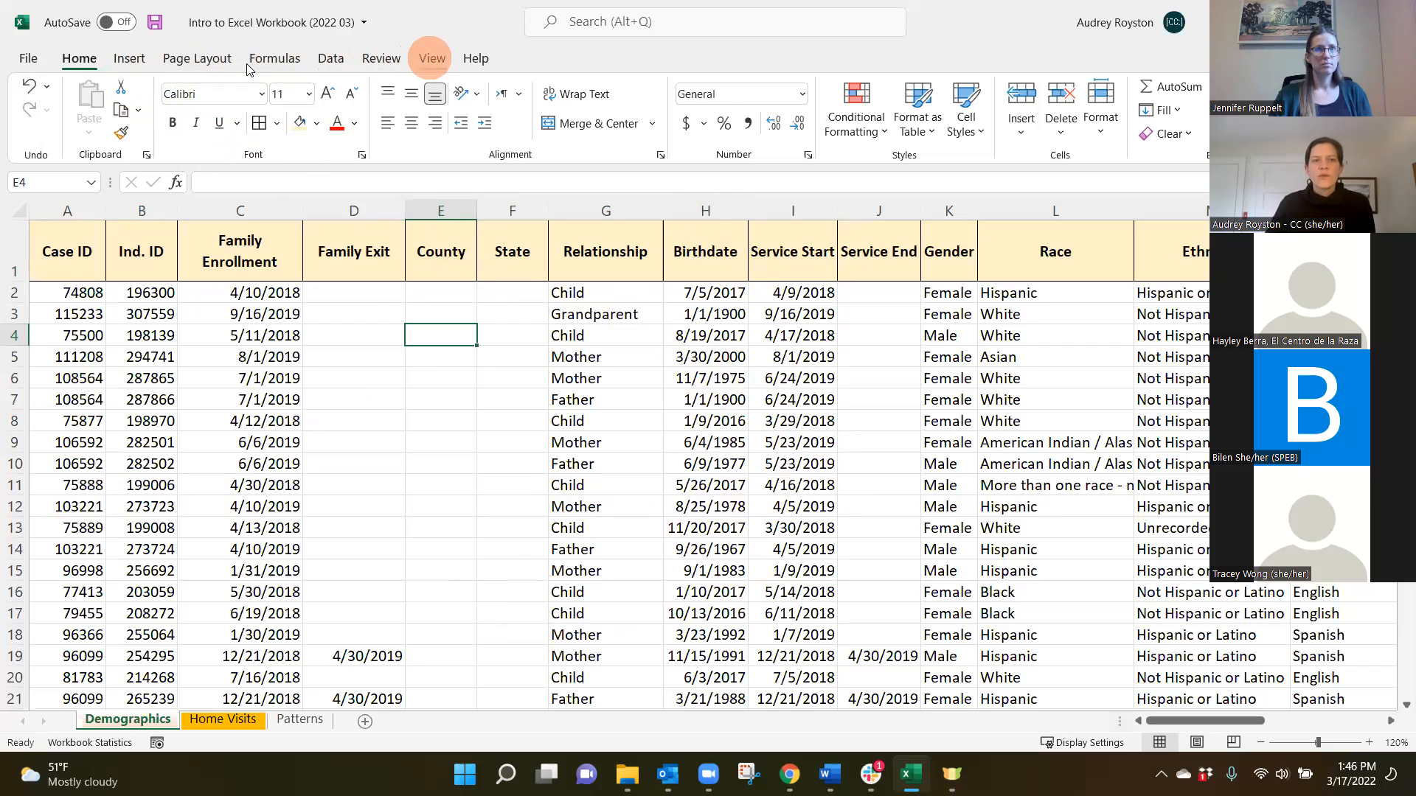
Step: Freeze the top row of the Demographics sheet and check the headers while moving through the records
left_click(432, 59)
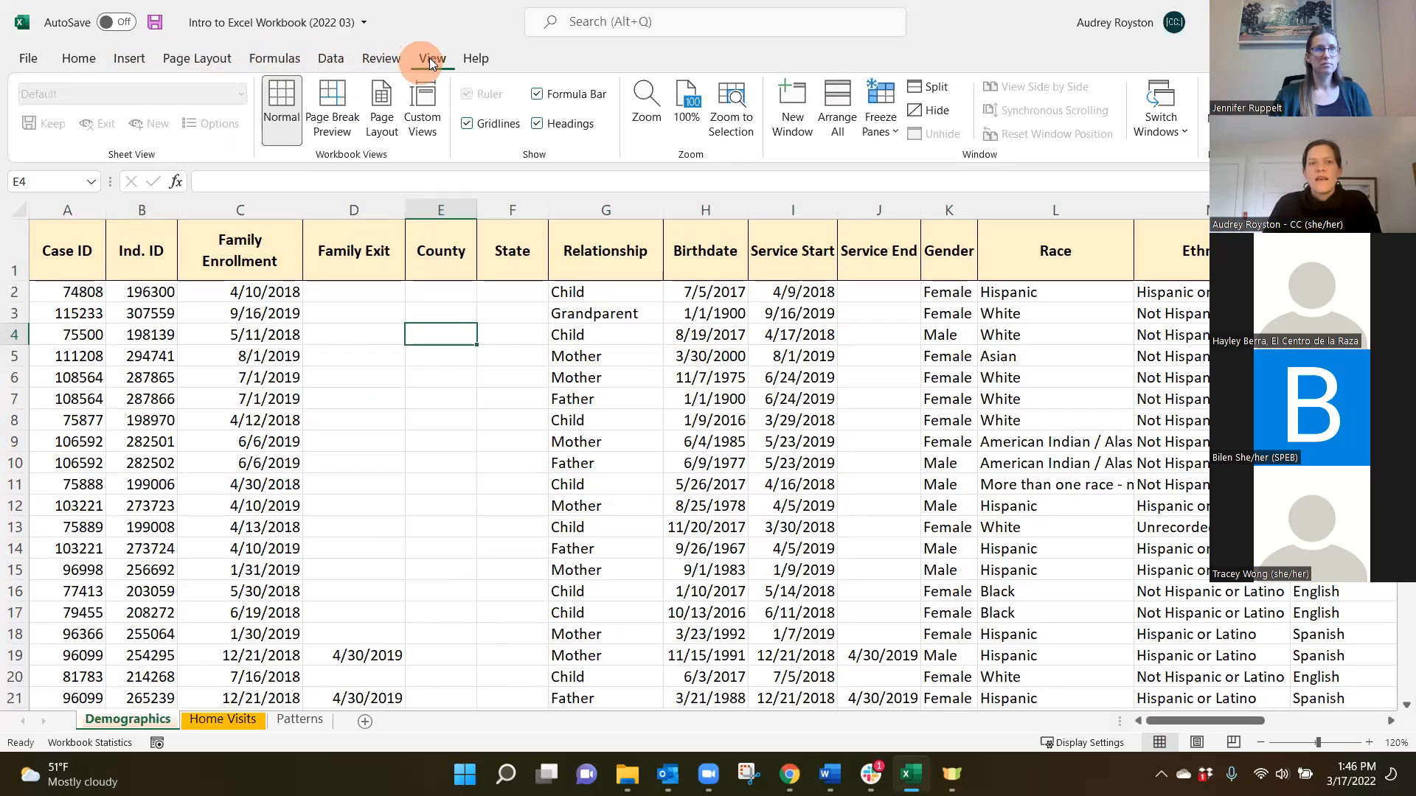
left_click(882, 129)
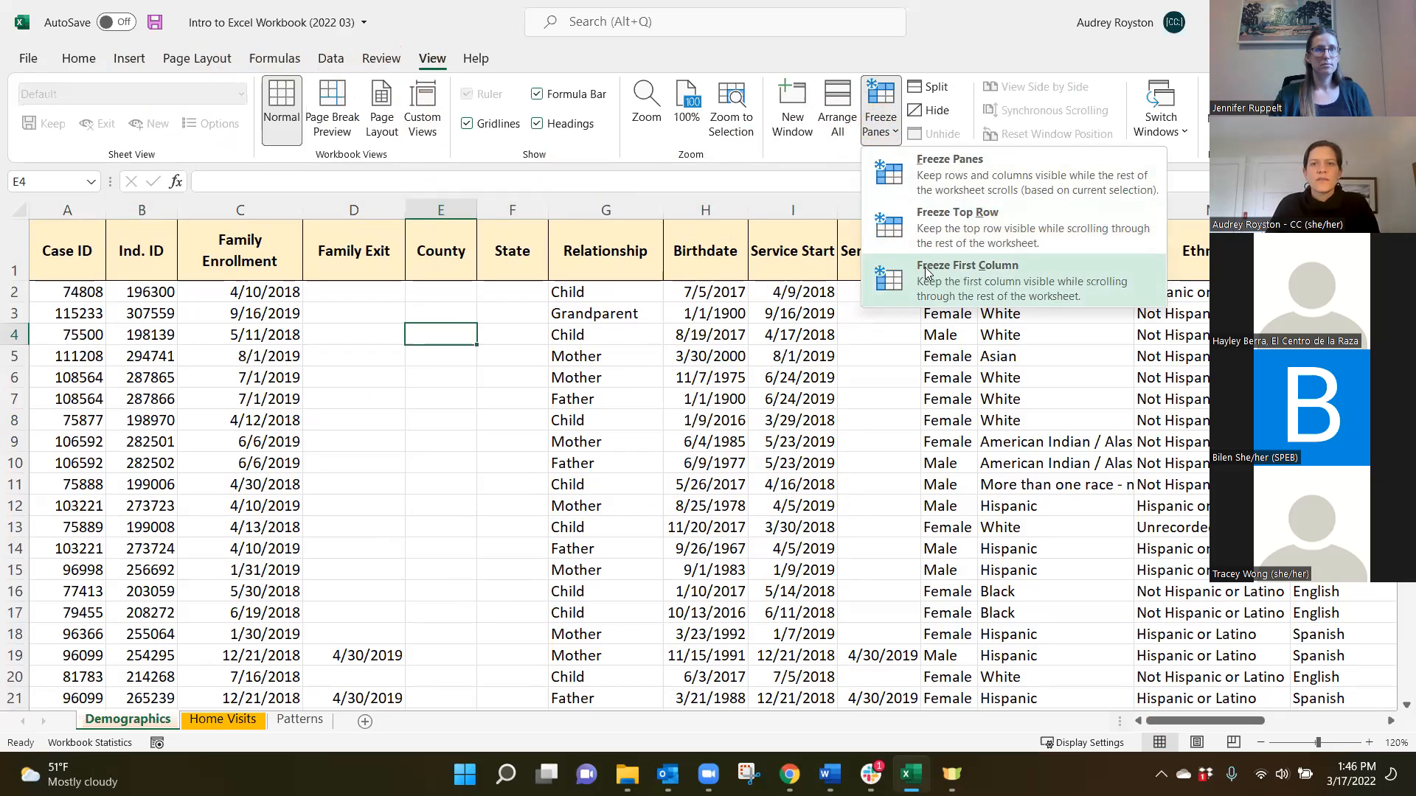
left_click(939, 231)
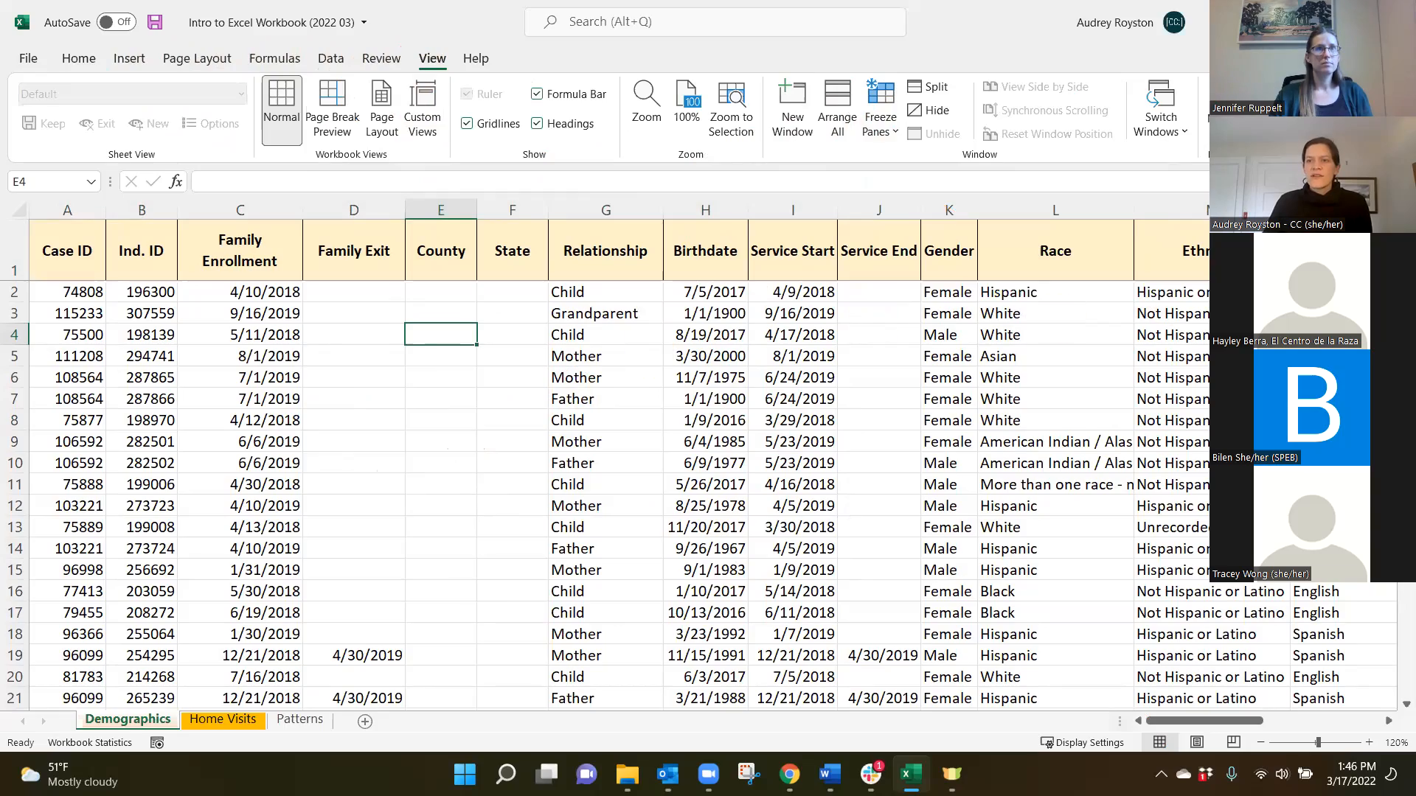
scroll(700, 495, "down", 5)
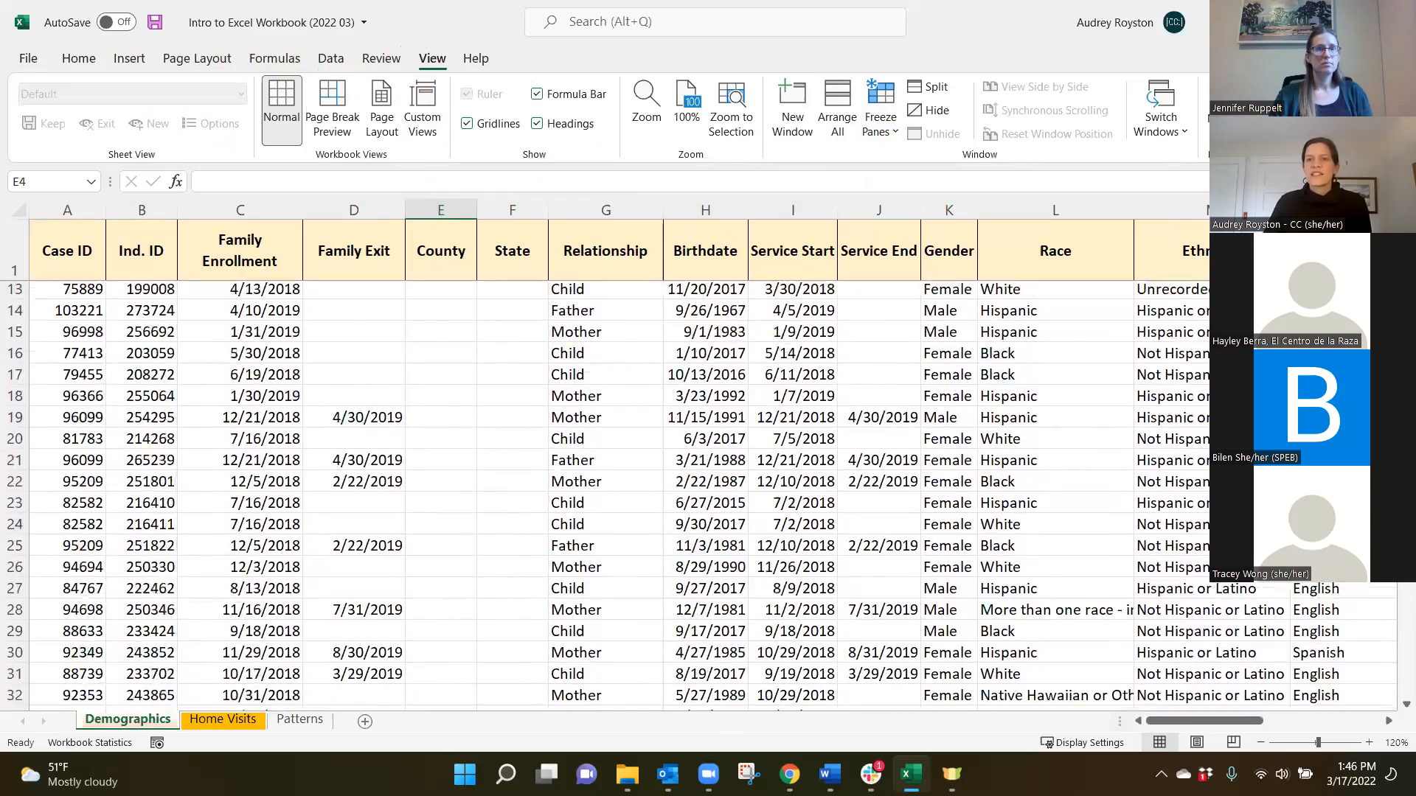
scroll(700, 494, "down", 8)
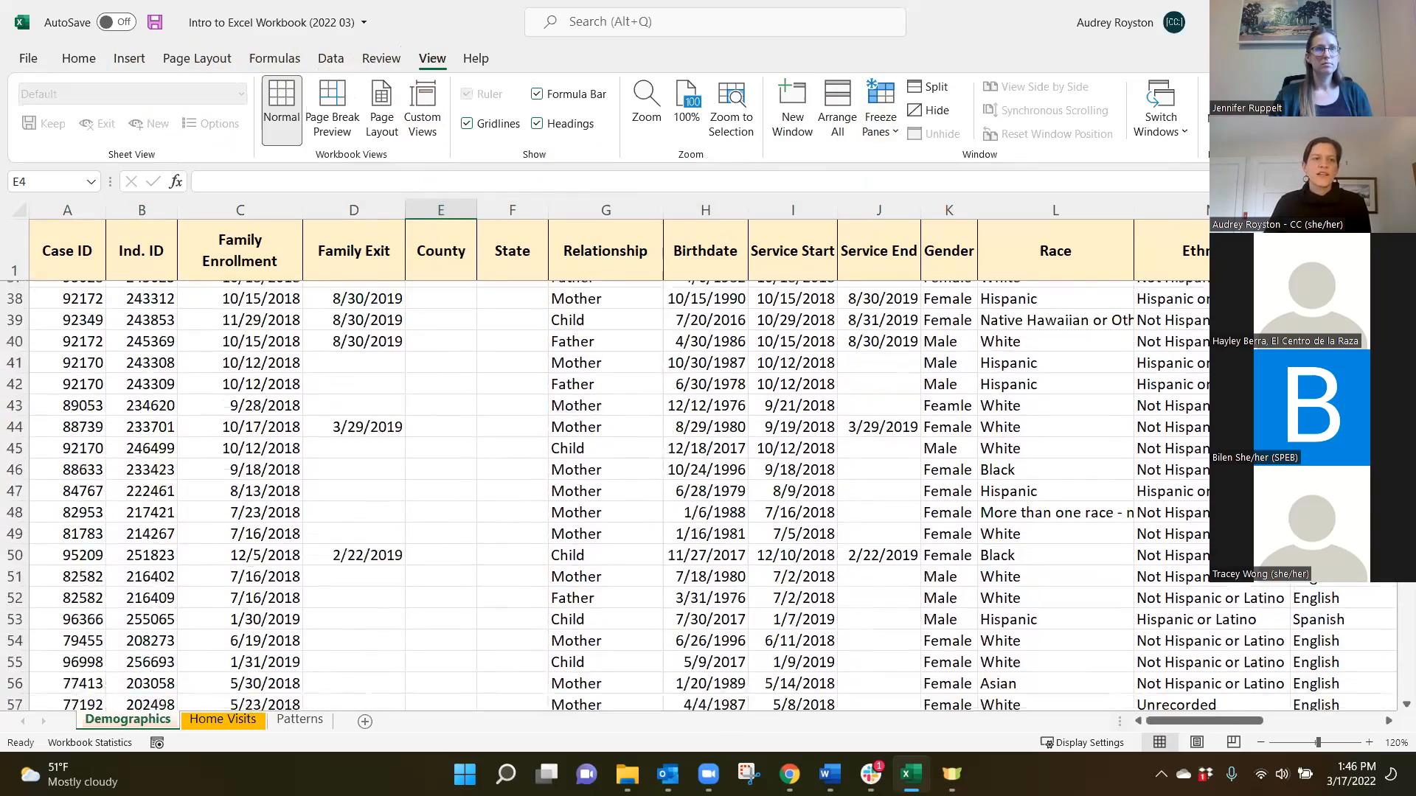
left_click_drag(1406, 508, 1395, 660)
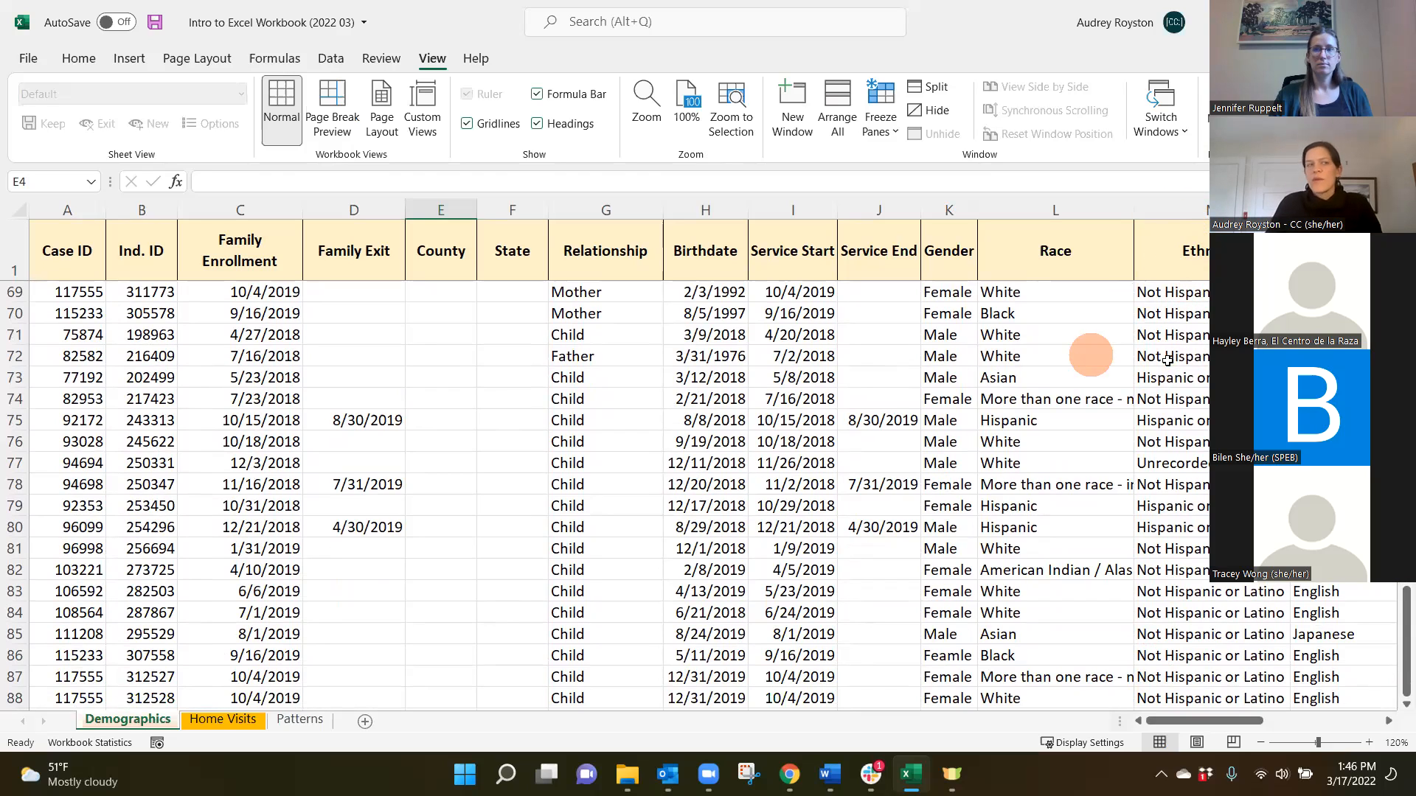
left_click_drag(1405, 628, 1405, 225)
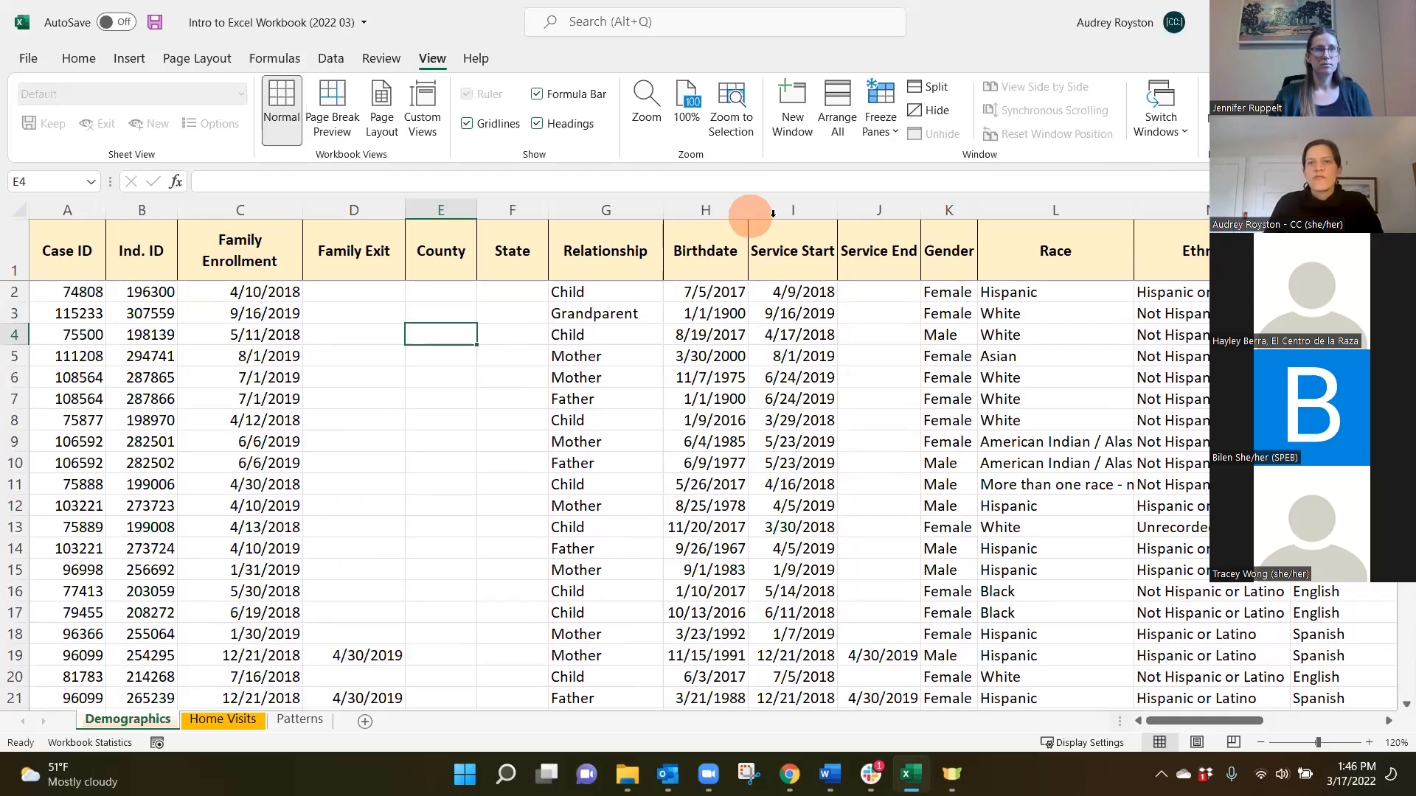
left_click(882, 126)
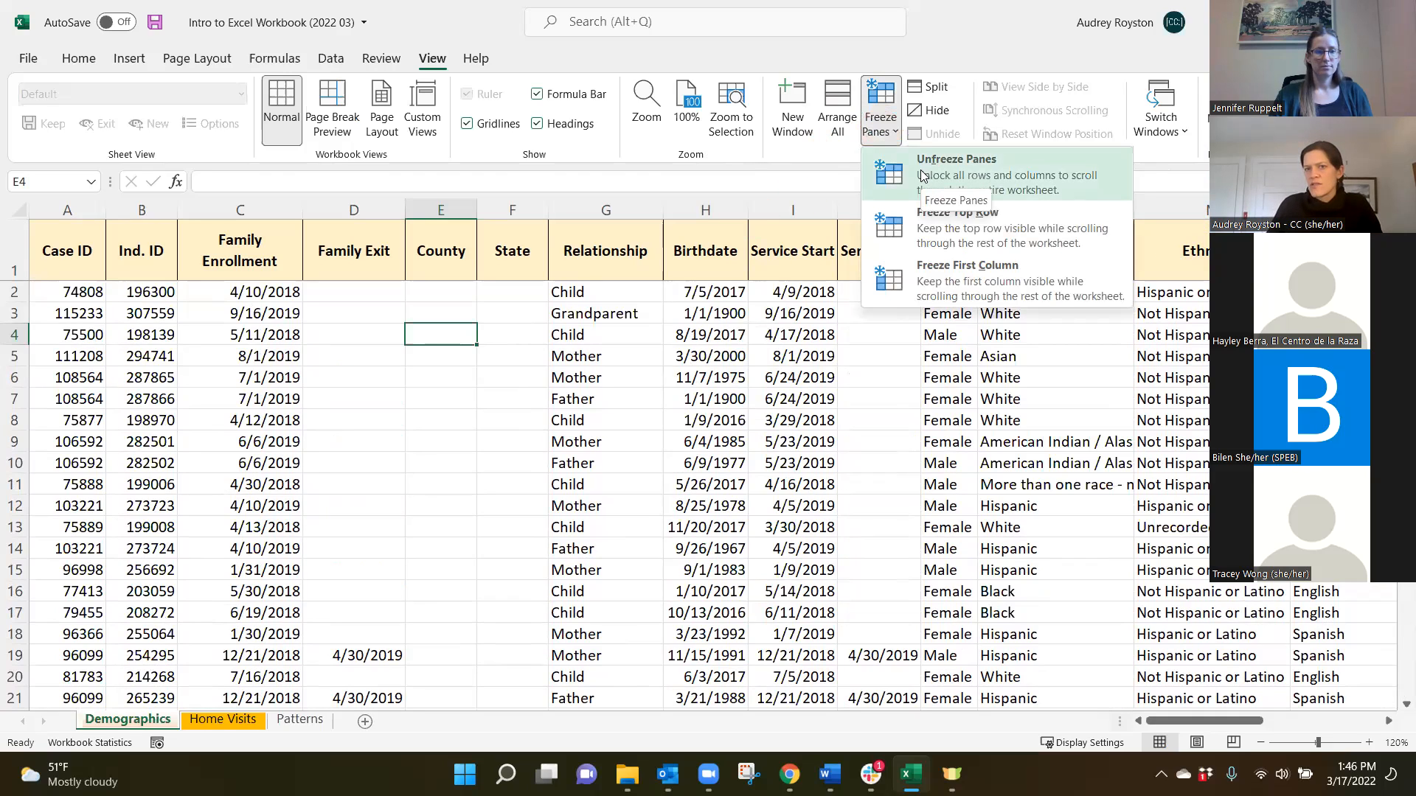
left_click(440, 451)
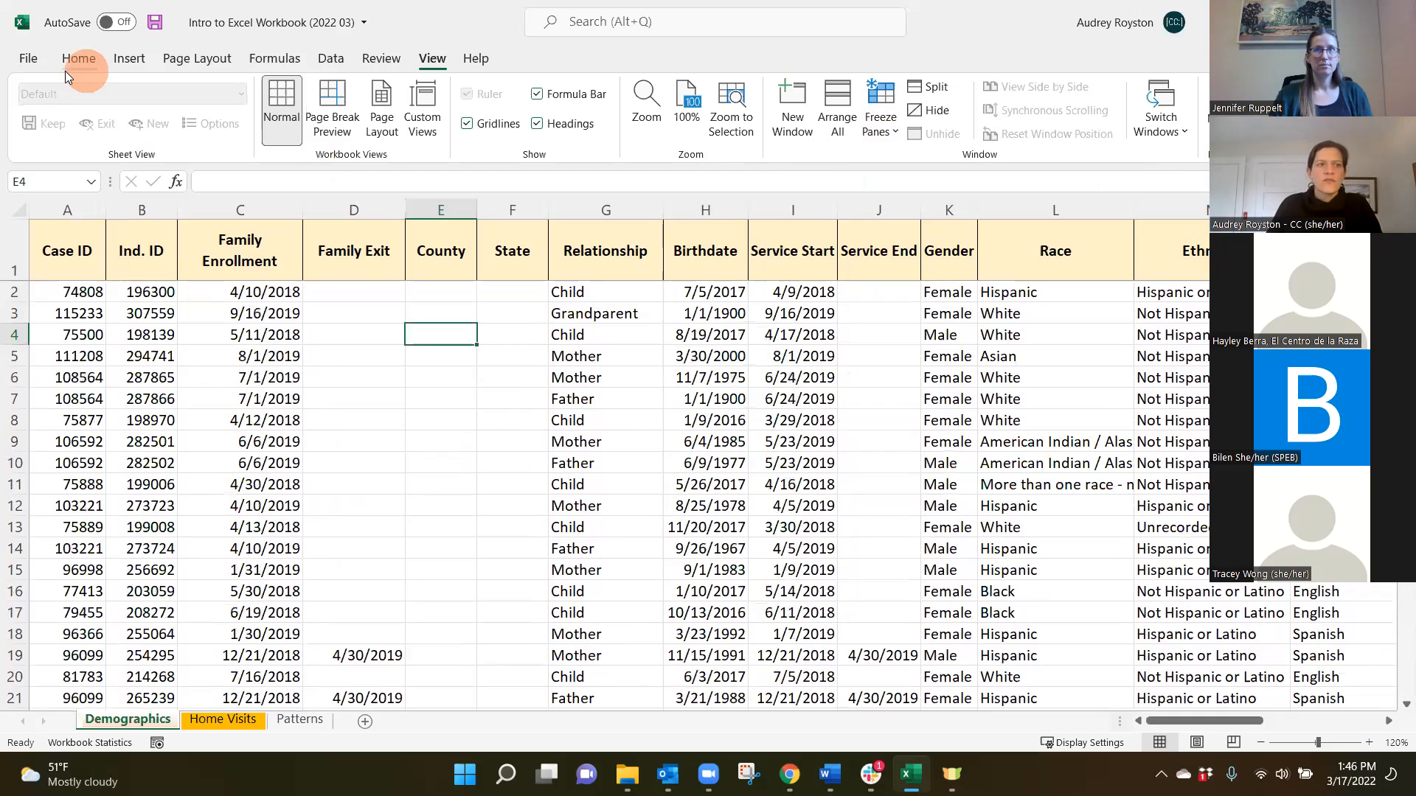
Step: Undo the all-borders formatting on the row 1 header cells
left_click(34, 59)
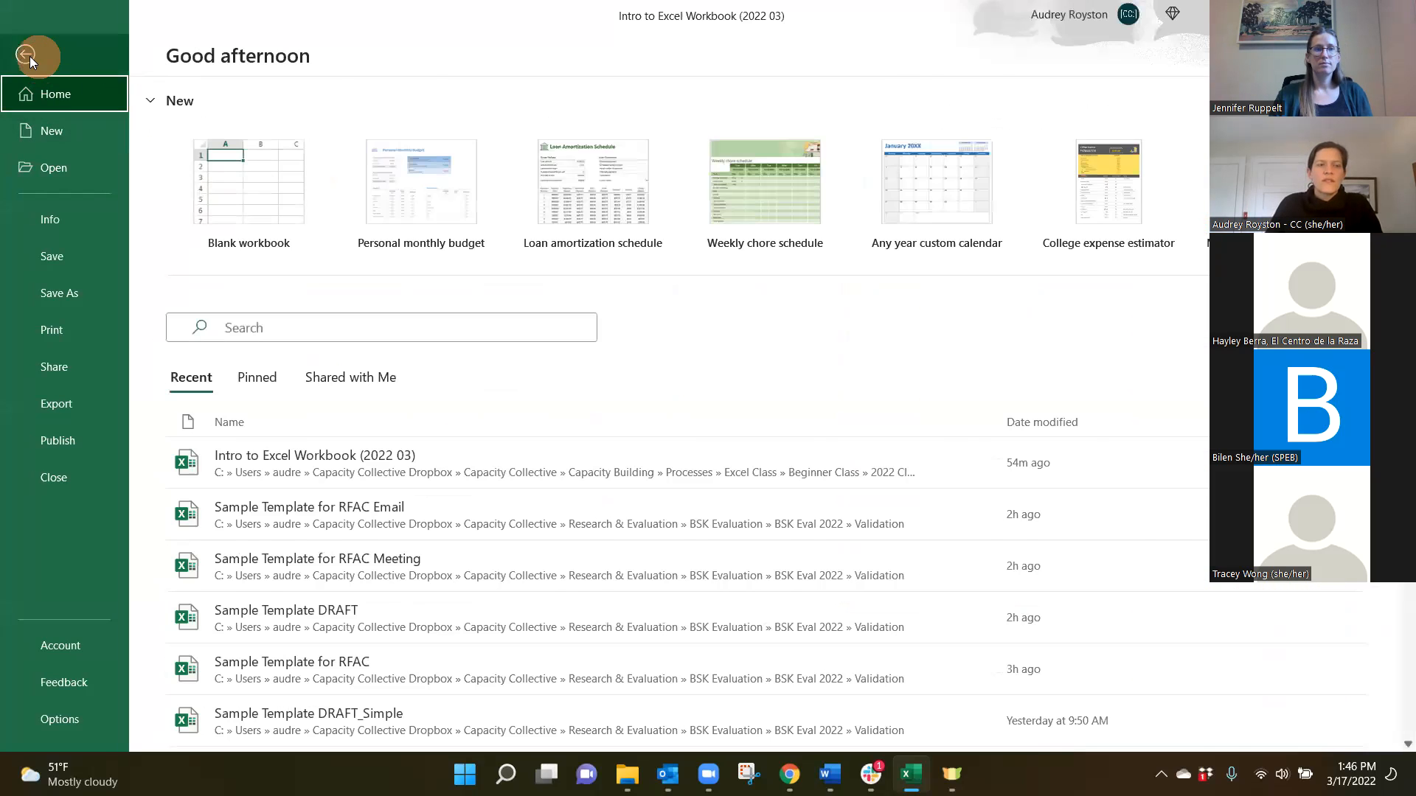
left_click(30, 56)
left_click(78, 59)
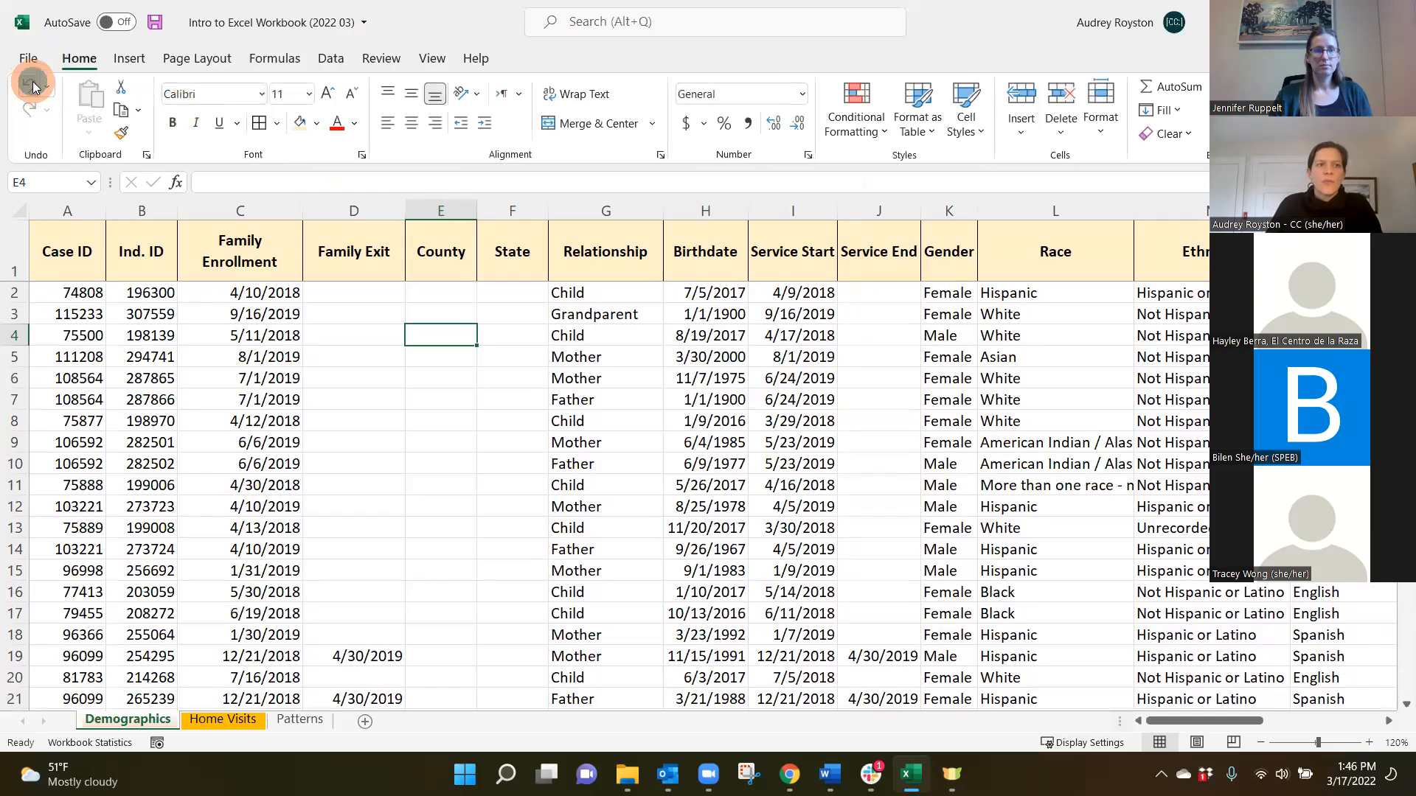
left_click(29, 85)
left_click(658, 422)
scroll(663, 426, "down", 4)
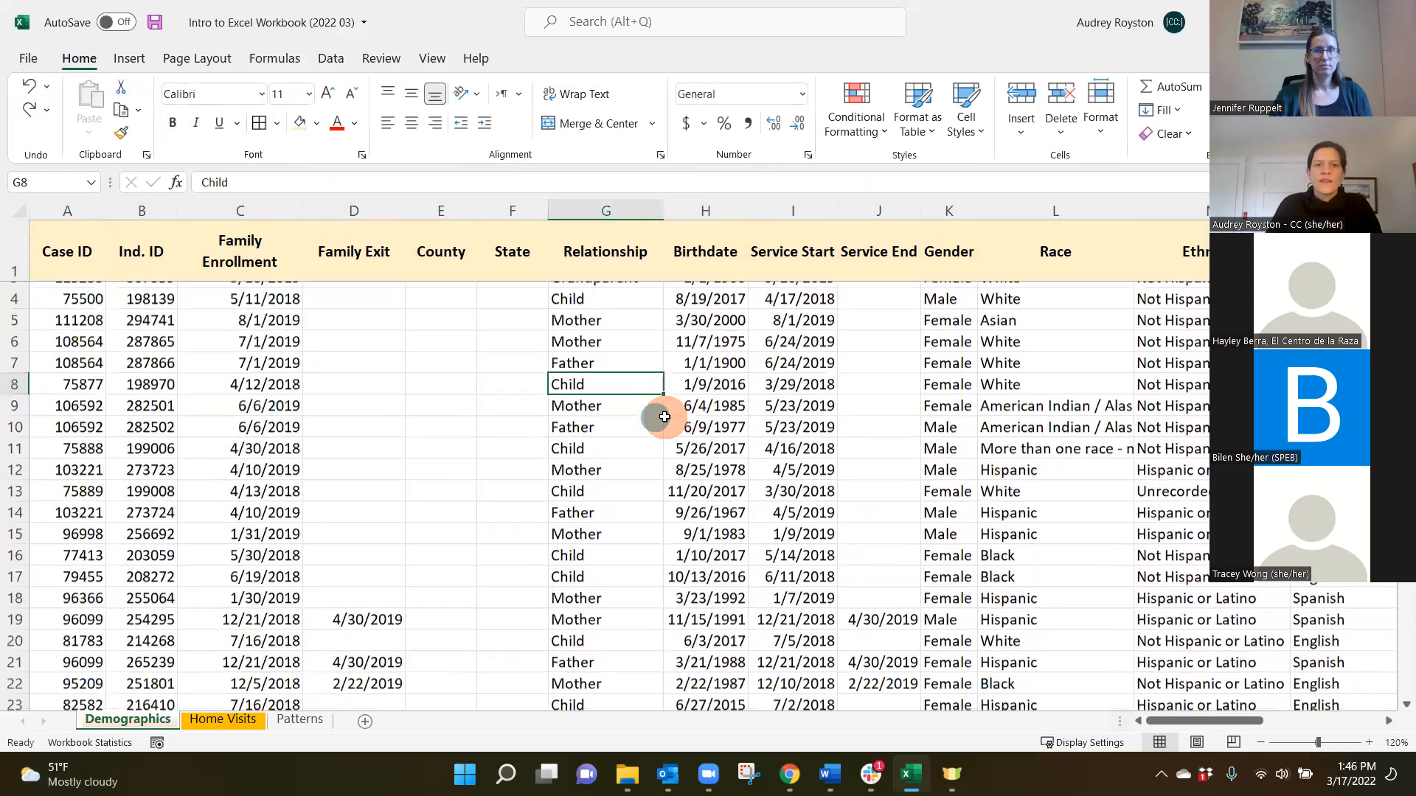
scroll(663, 426, "up", 4)
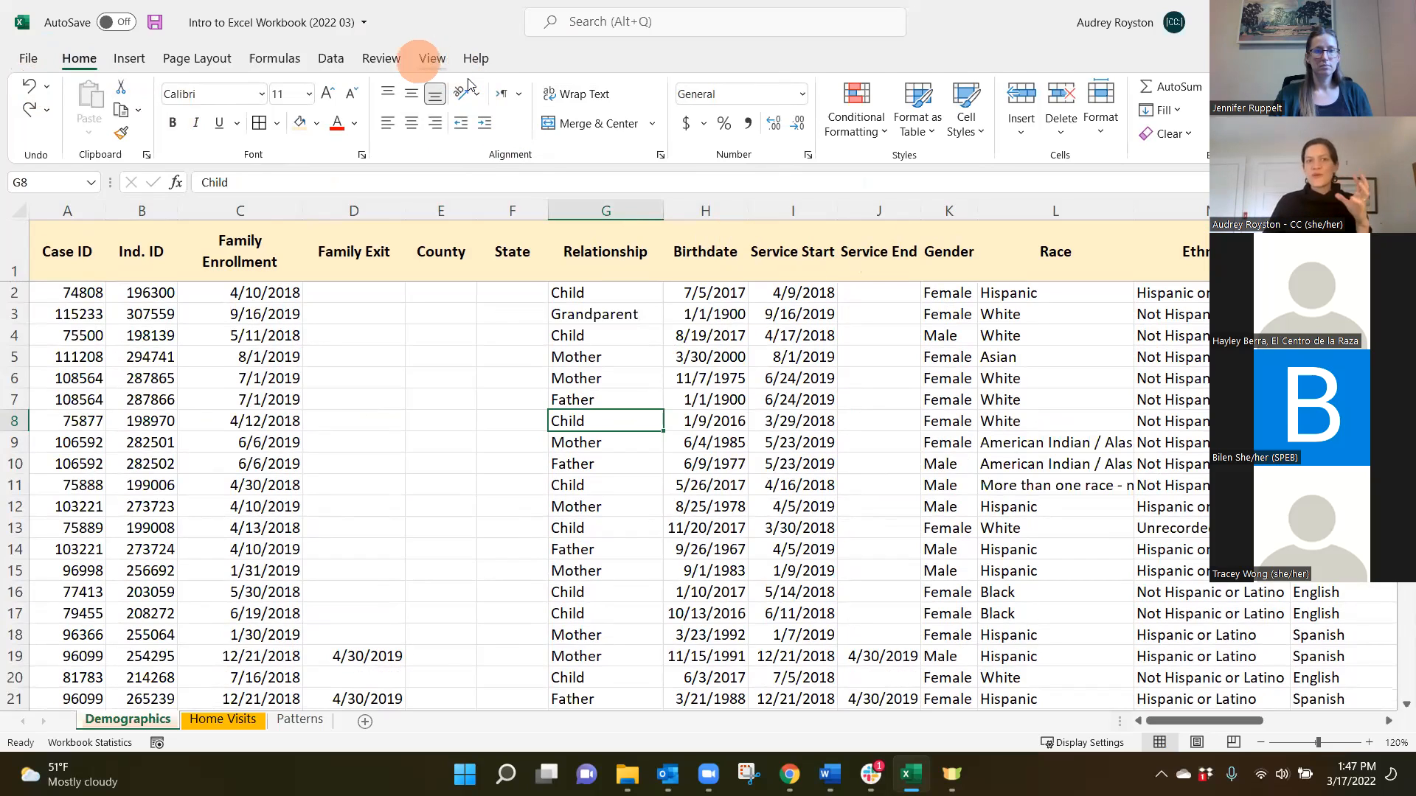
Step: Unfreeze the panes and check that the header row moves with the rest of the sheet
left_click(432, 58)
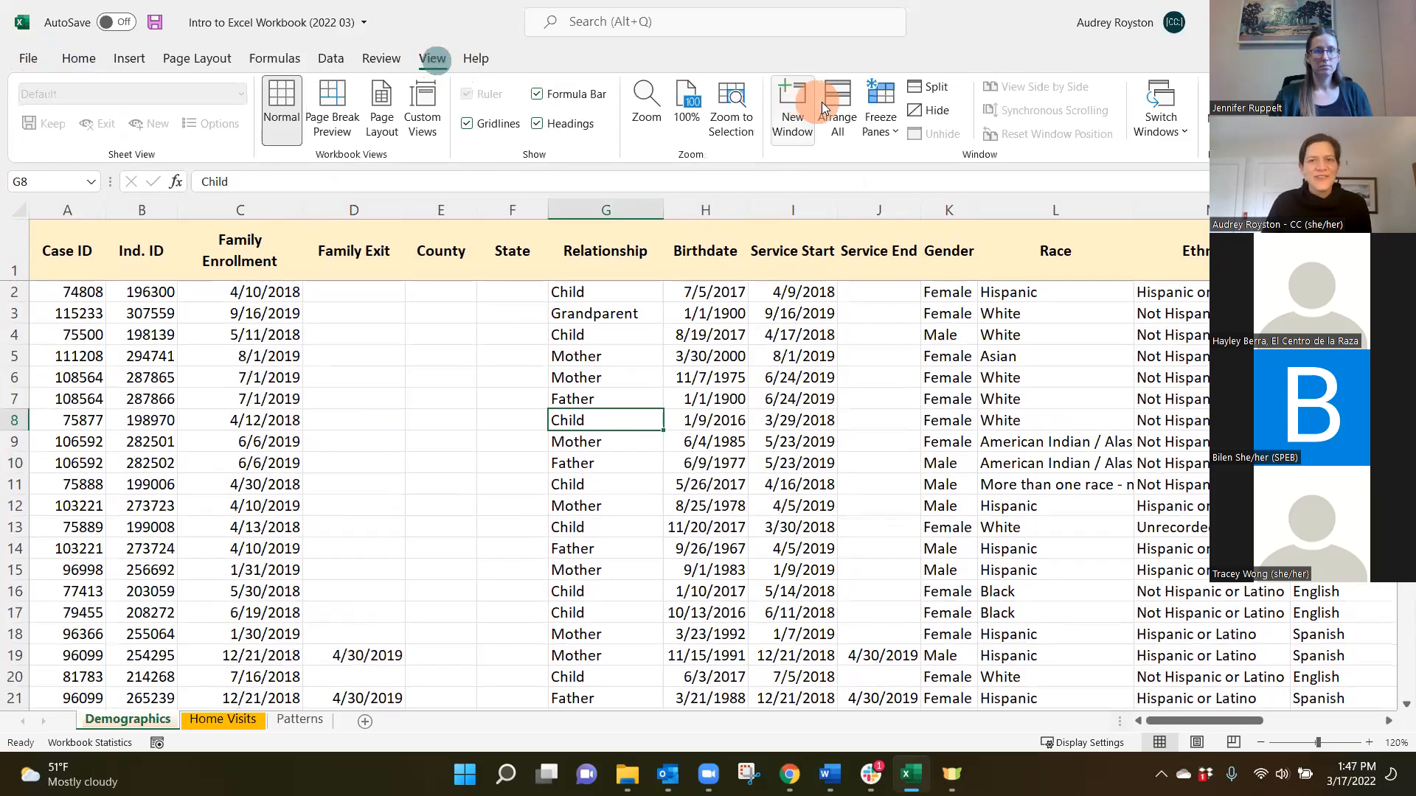
left_click(887, 122)
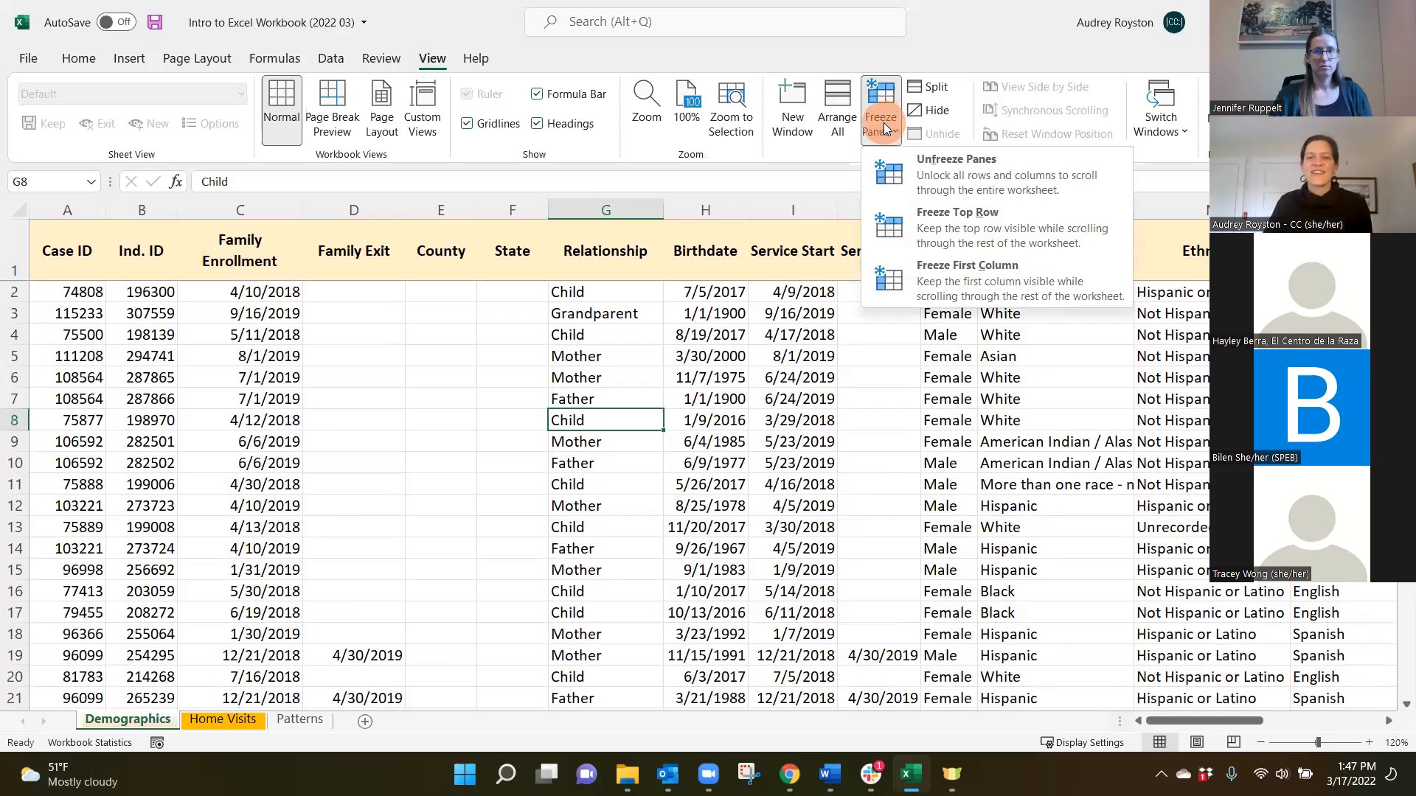
left_click(935, 177)
scroll(944, 455, "down", 1)
scroll(945, 455, "down", 5)
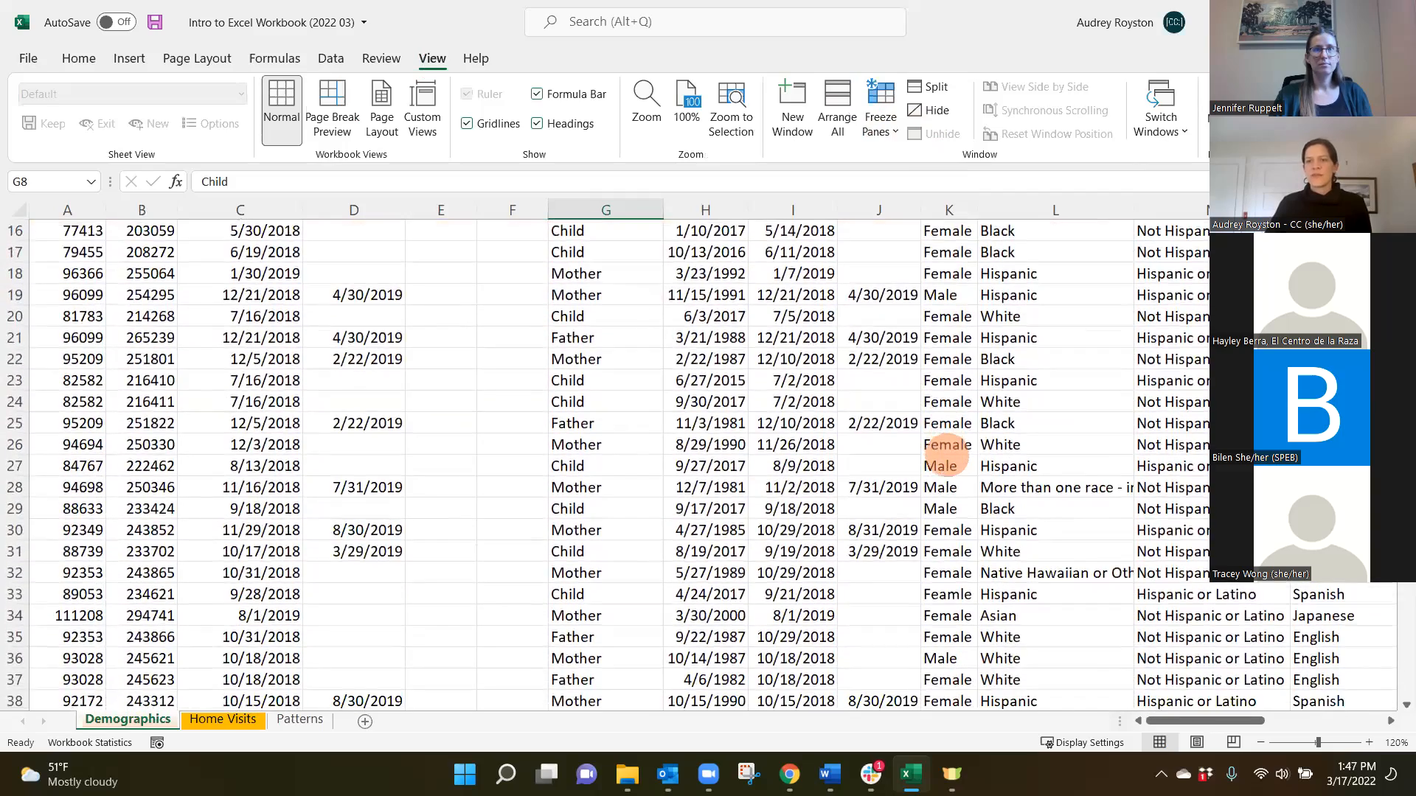
scroll(1057, 385, "up", 5)
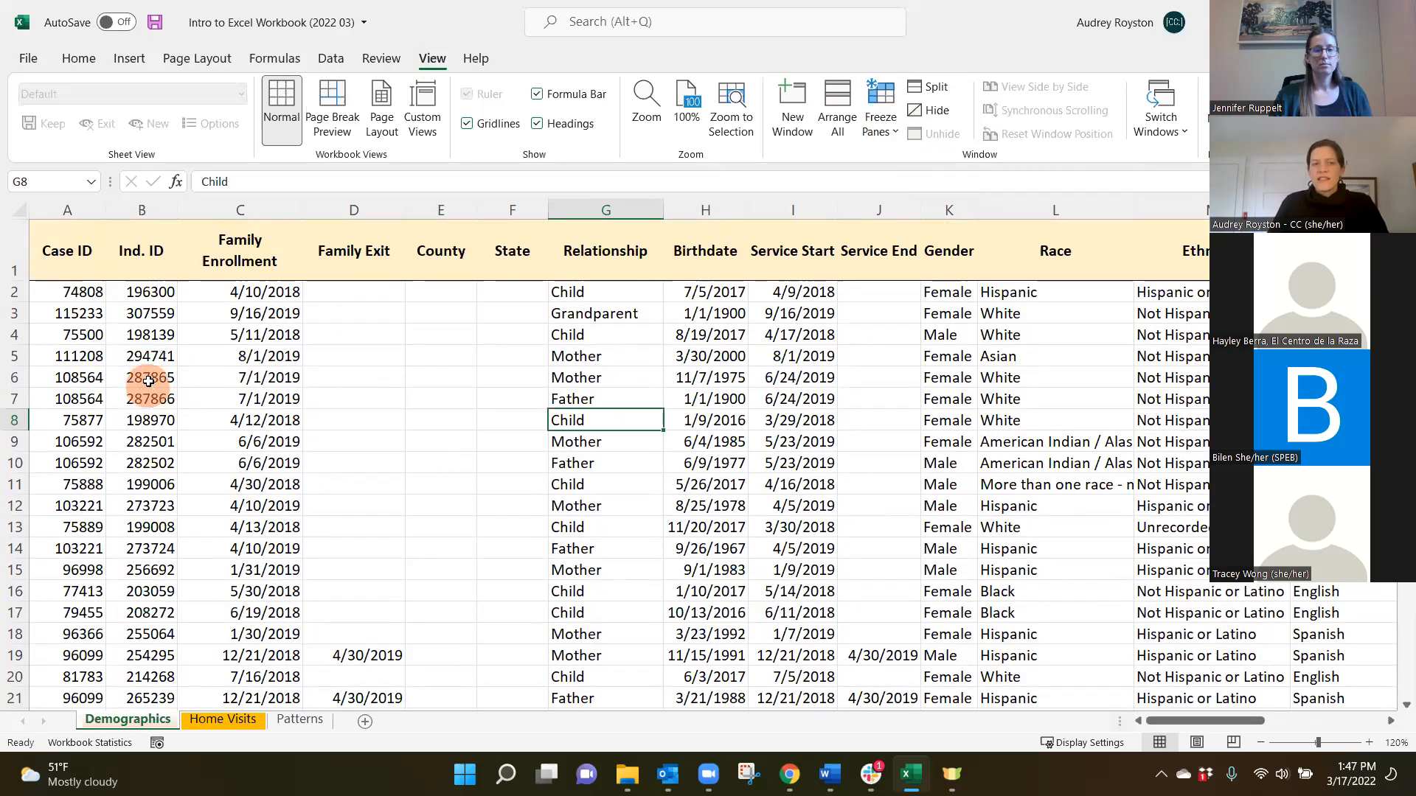
Step: Freeze the panes at cell C2 so row 1 and the Case ID and Ind. ID columns stay in view
left_click(198, 292)
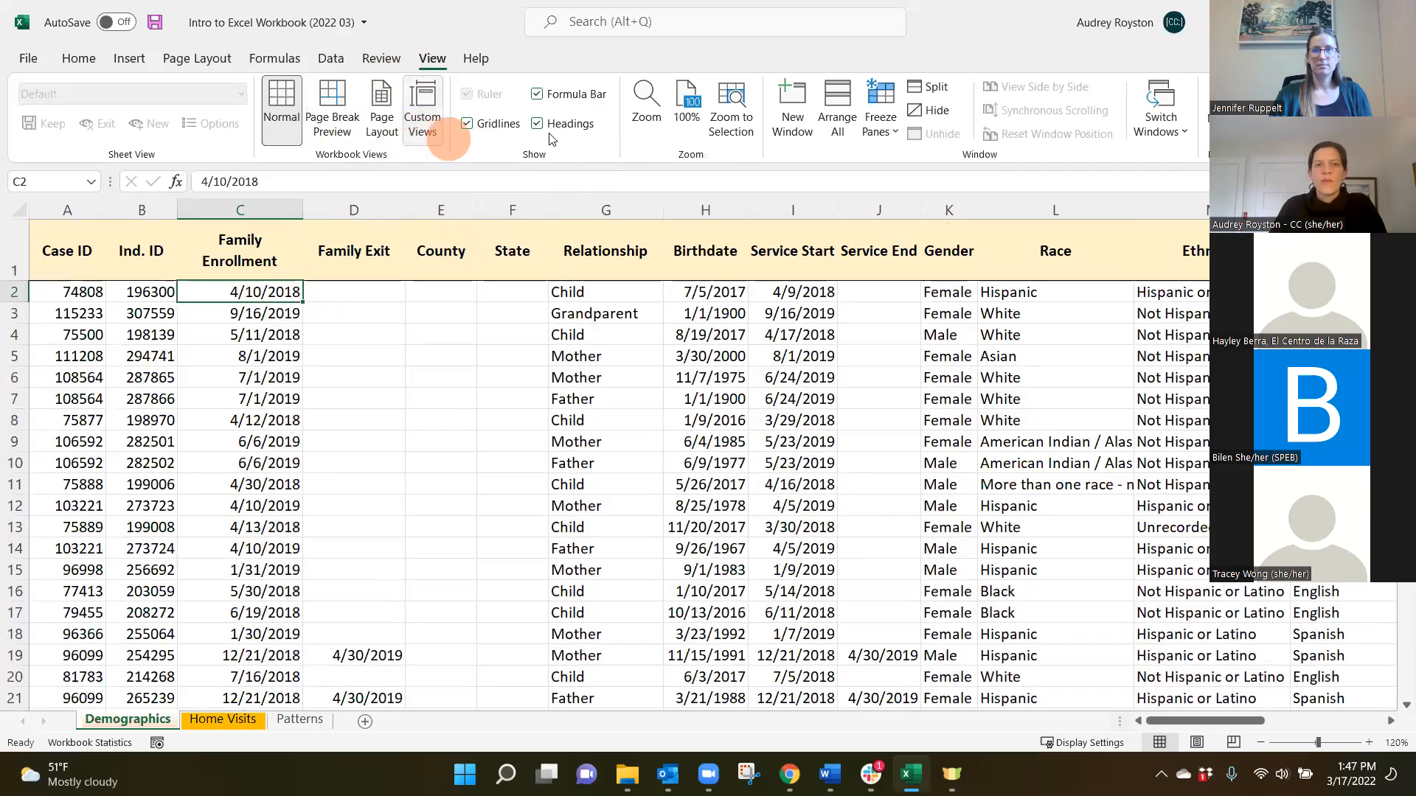
left_click(883, 119)
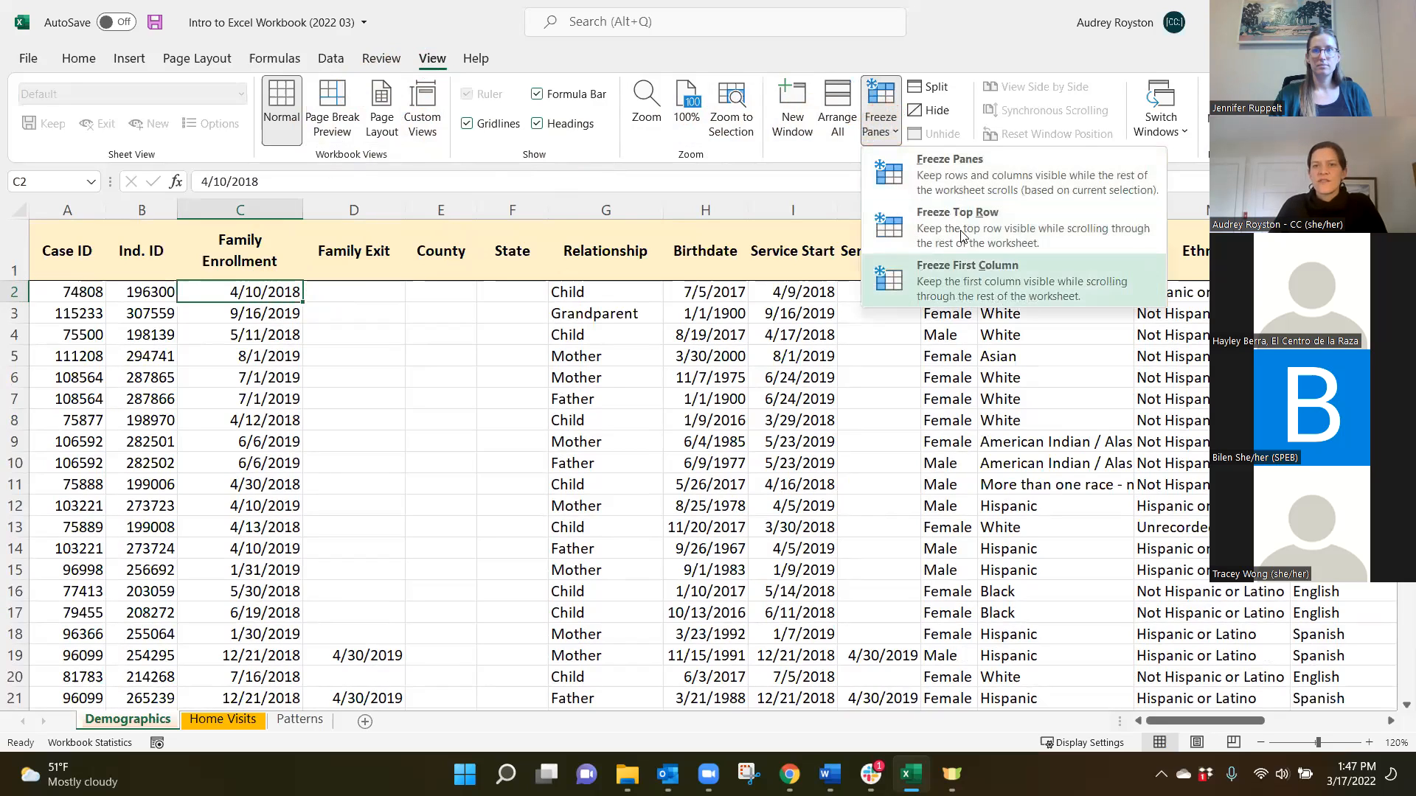
left_click(958, 172)
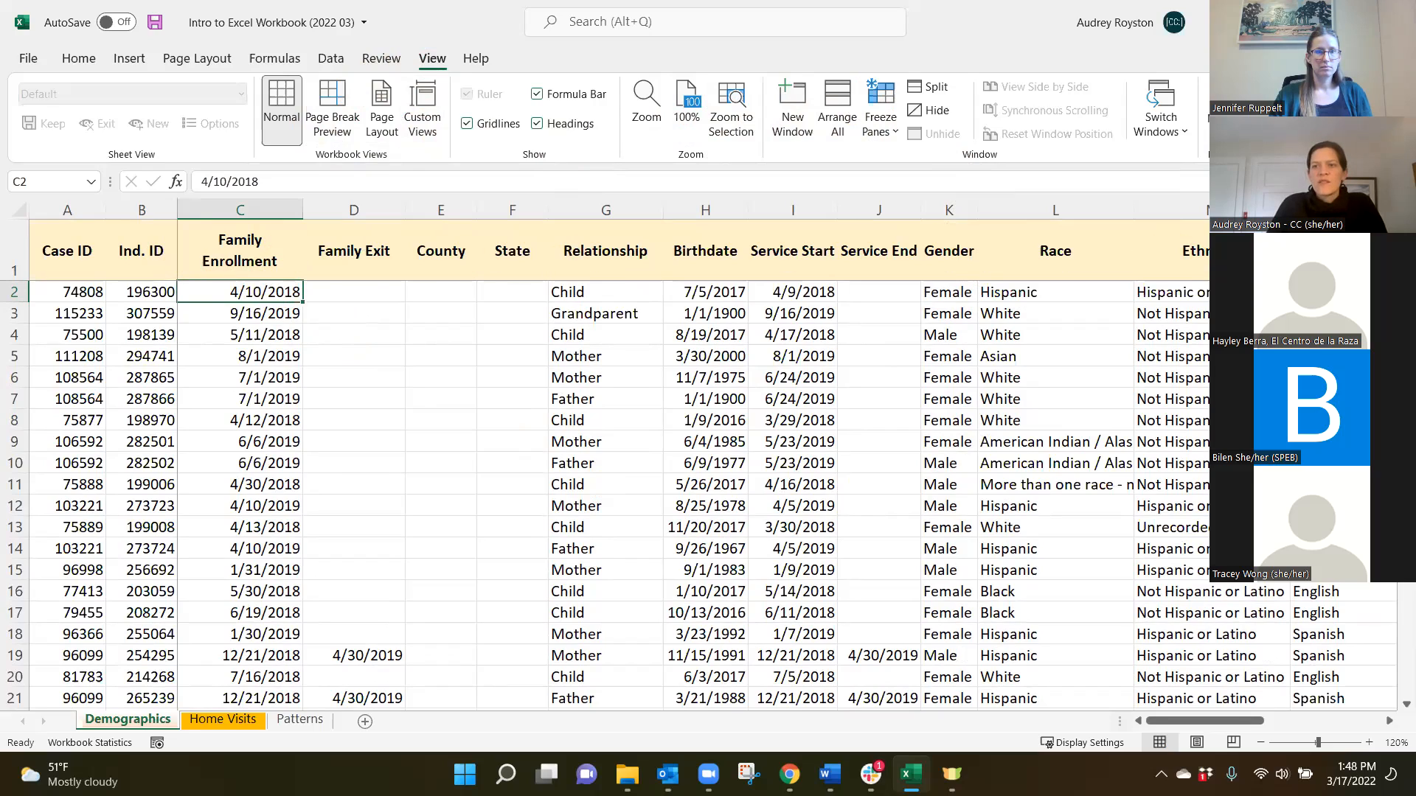
scroll(697, 494, "down", 5)
scroll(696, 494, "up", 5)
left_click_drag(1192, 720, 1254, 710)
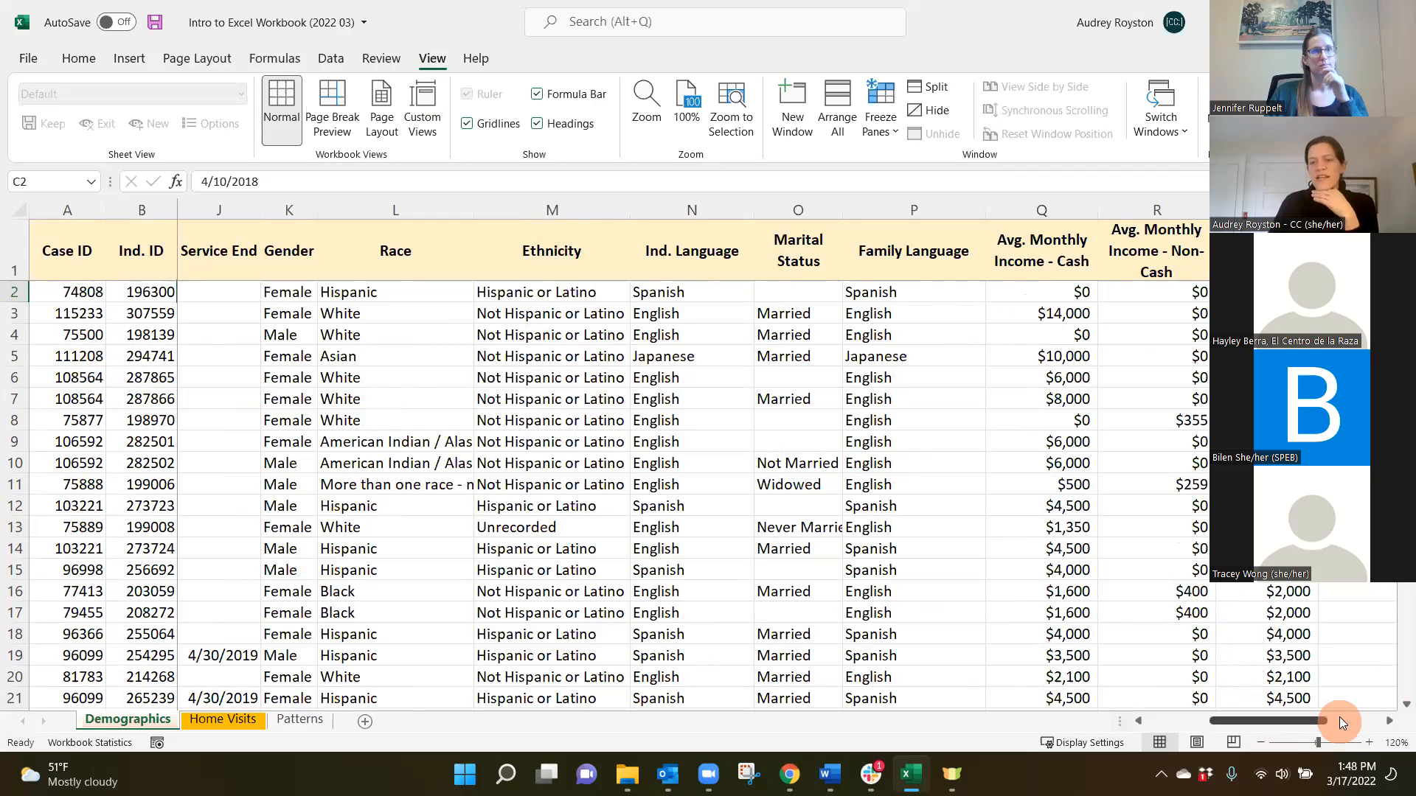
left_click_drag(1310, 721, 1234, 729)
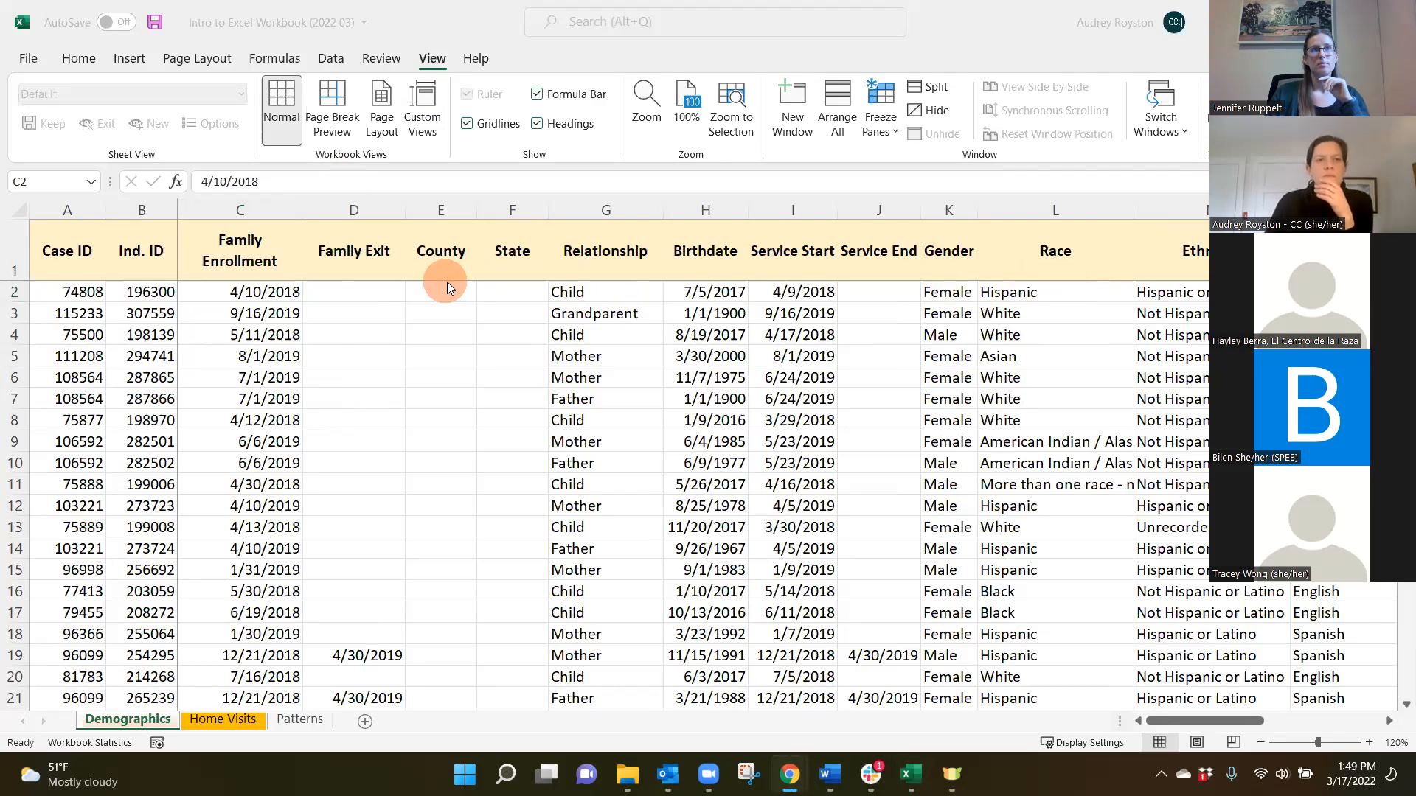
scroll(585, 326, "down", 2)
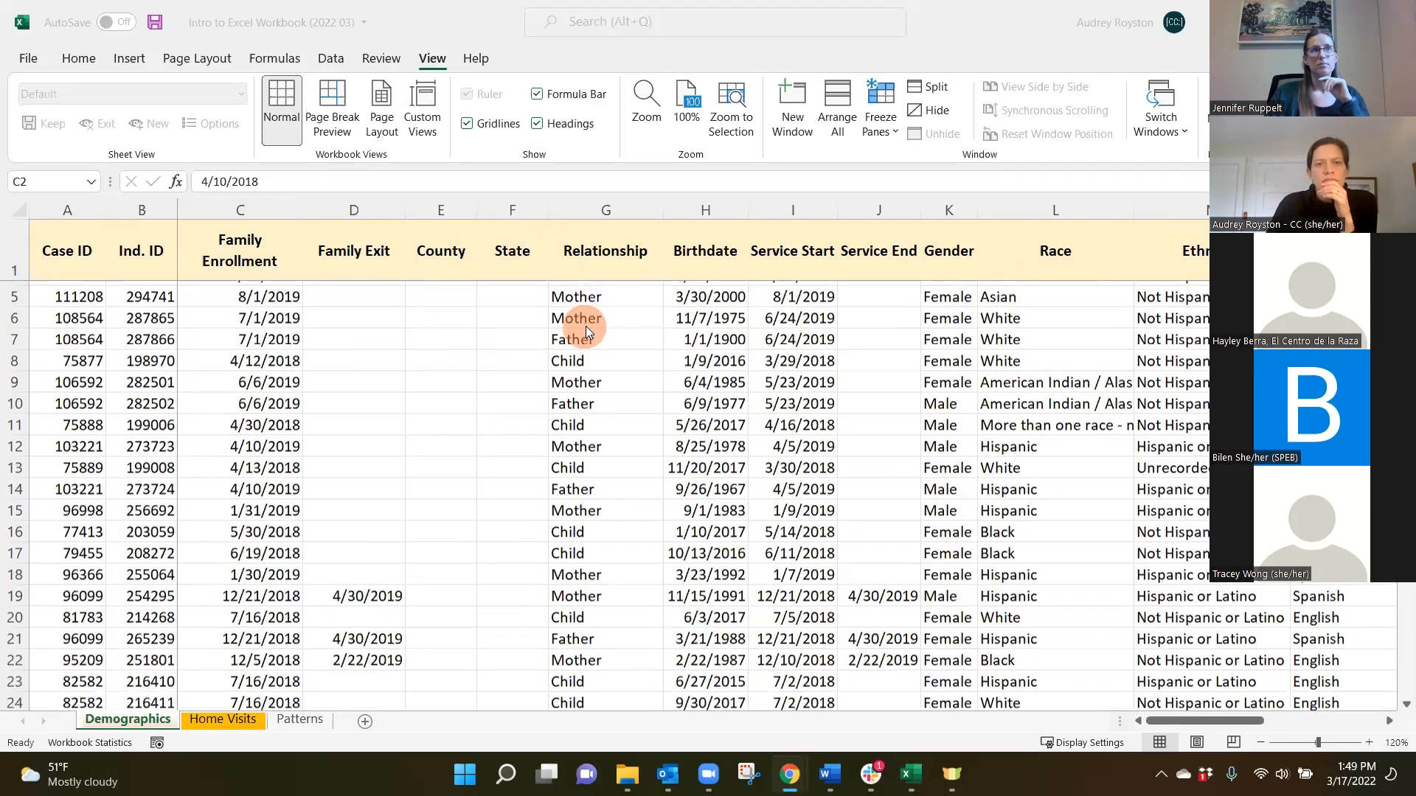
scroll(594, 328, "down", 5)
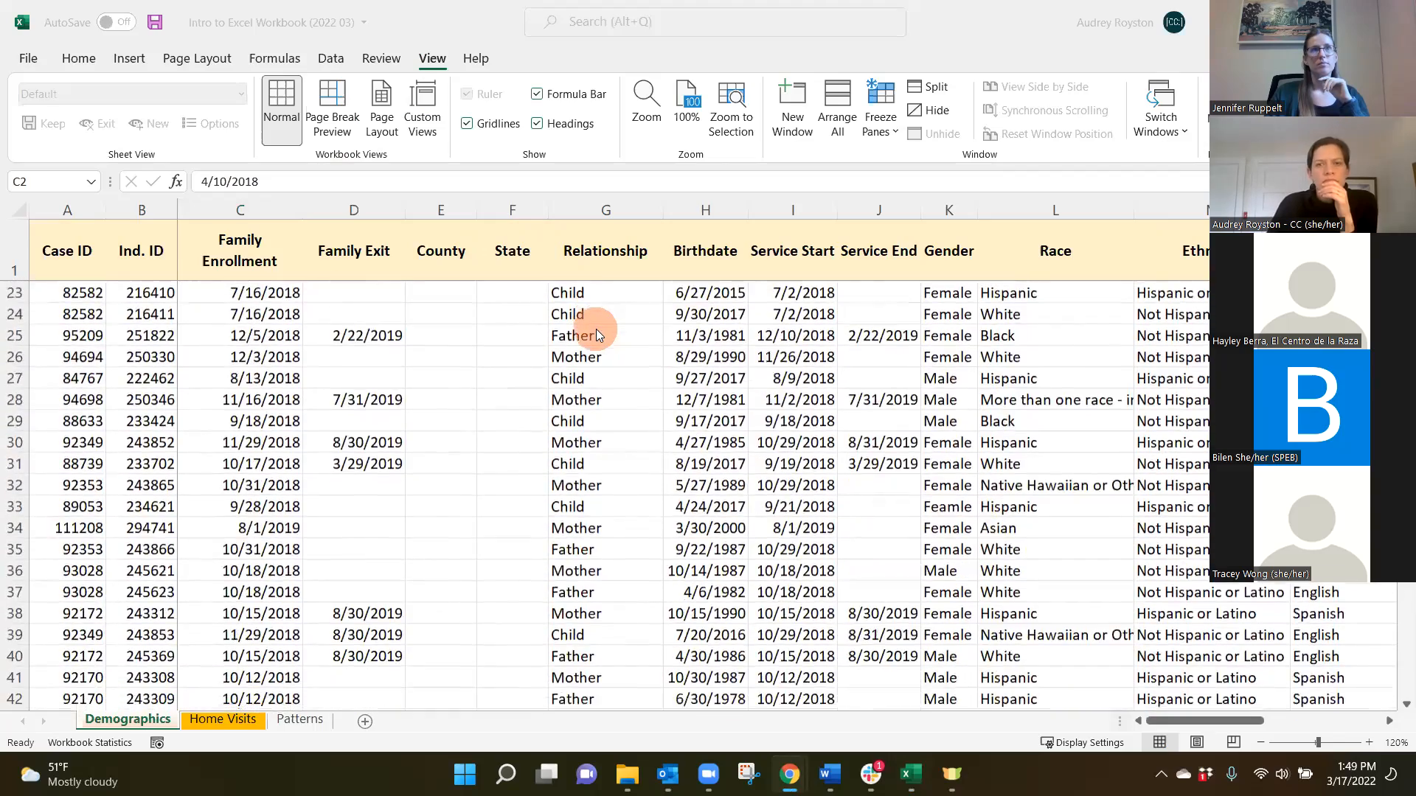
scroll(596, 330, "up", 7)
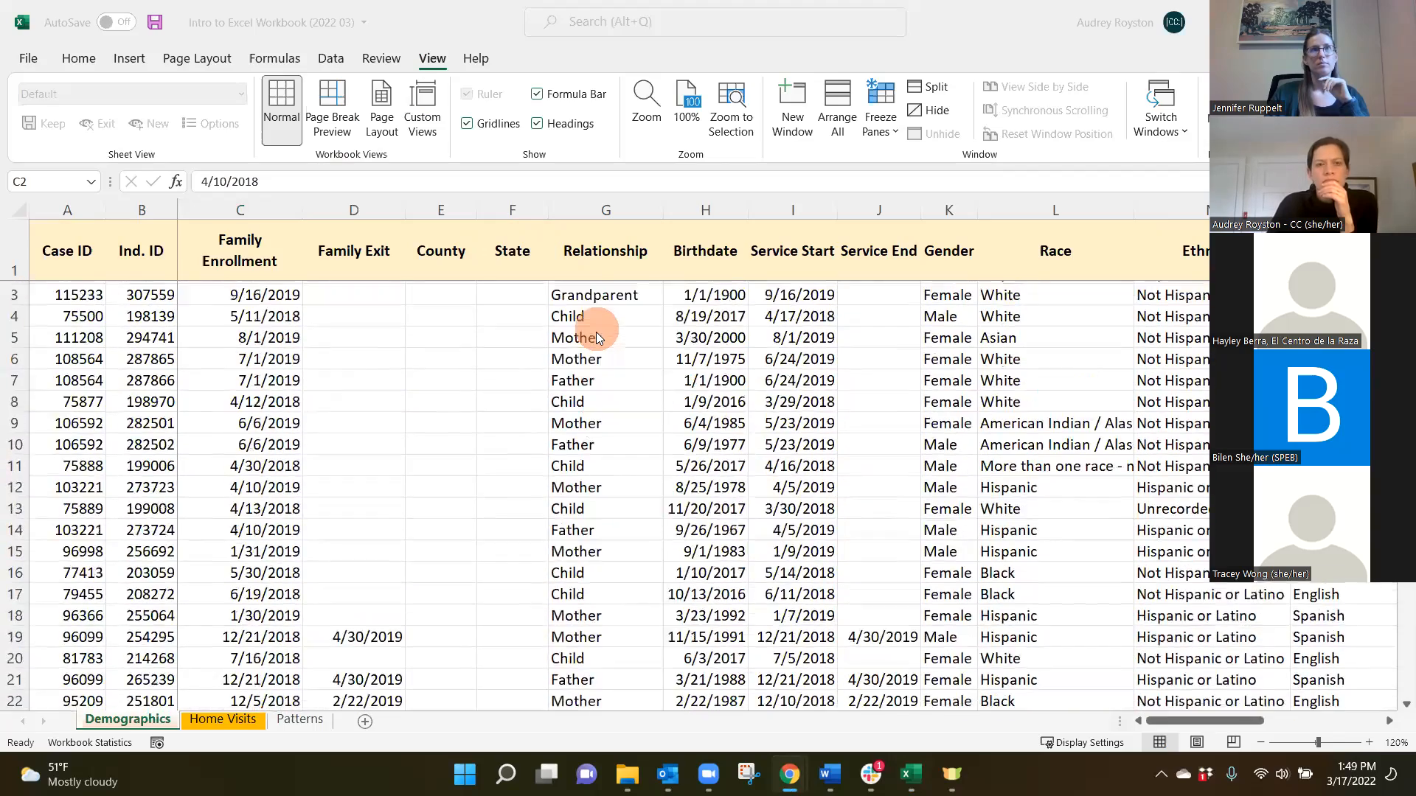
scroll(605, 361, "down", 4)
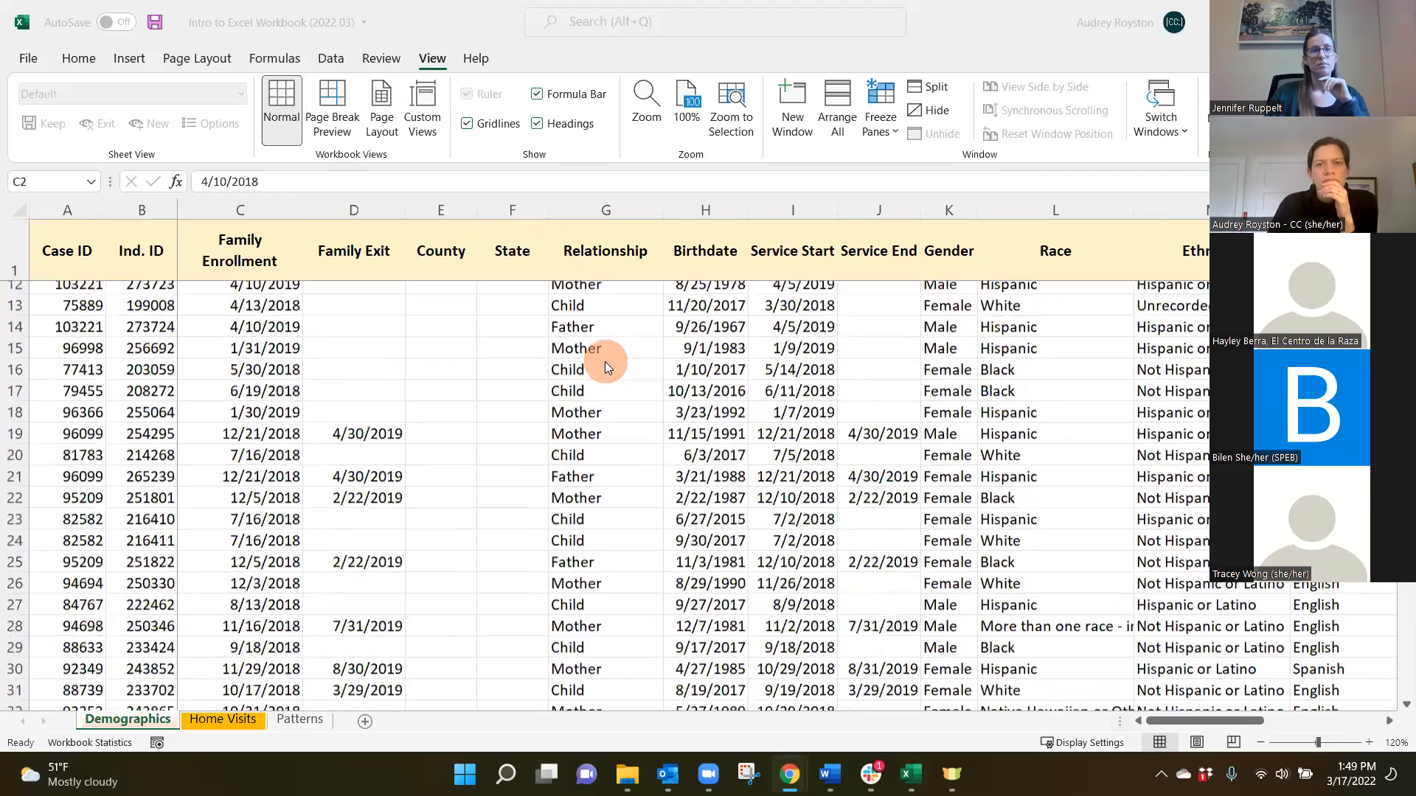
scroll(605, 361, "up", 4)
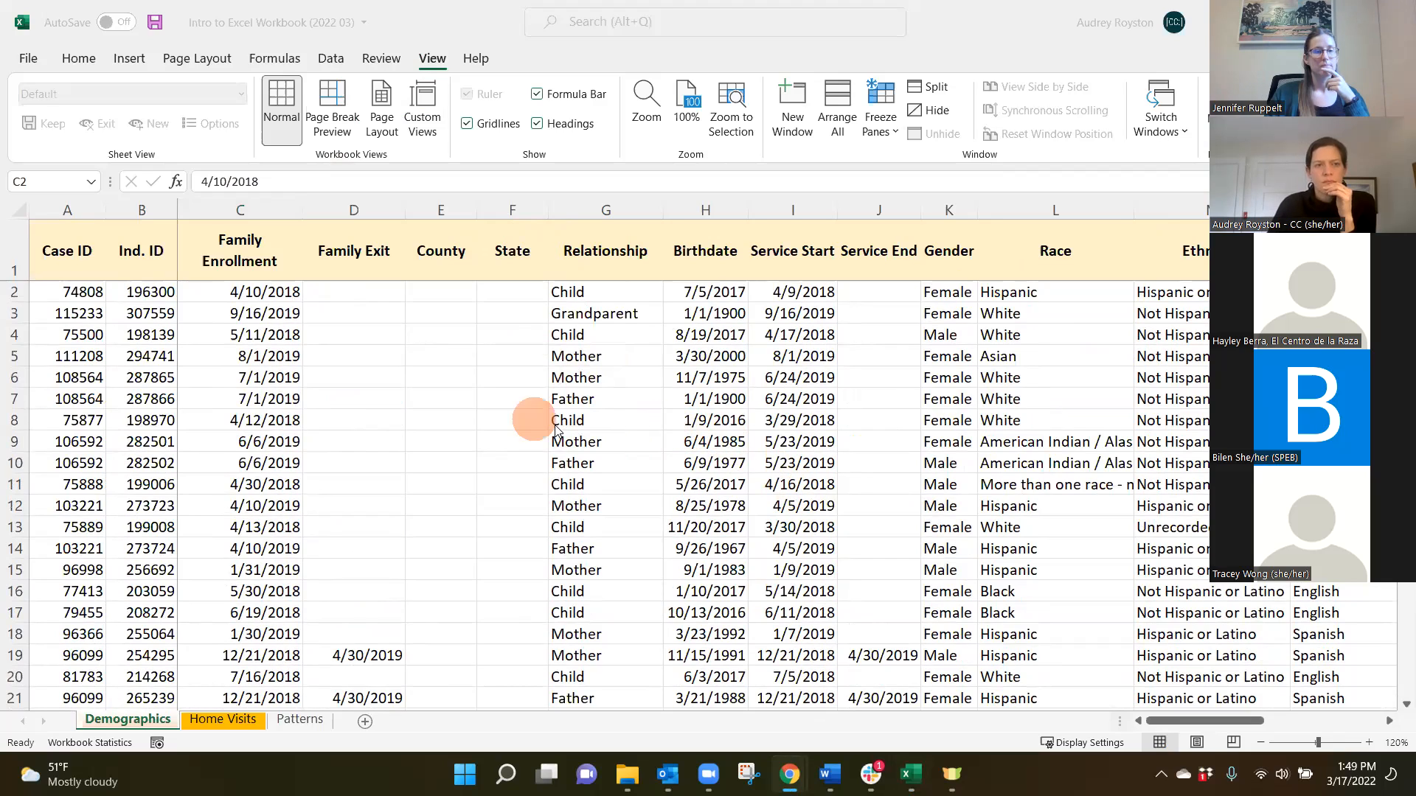
left_click(251, 292)
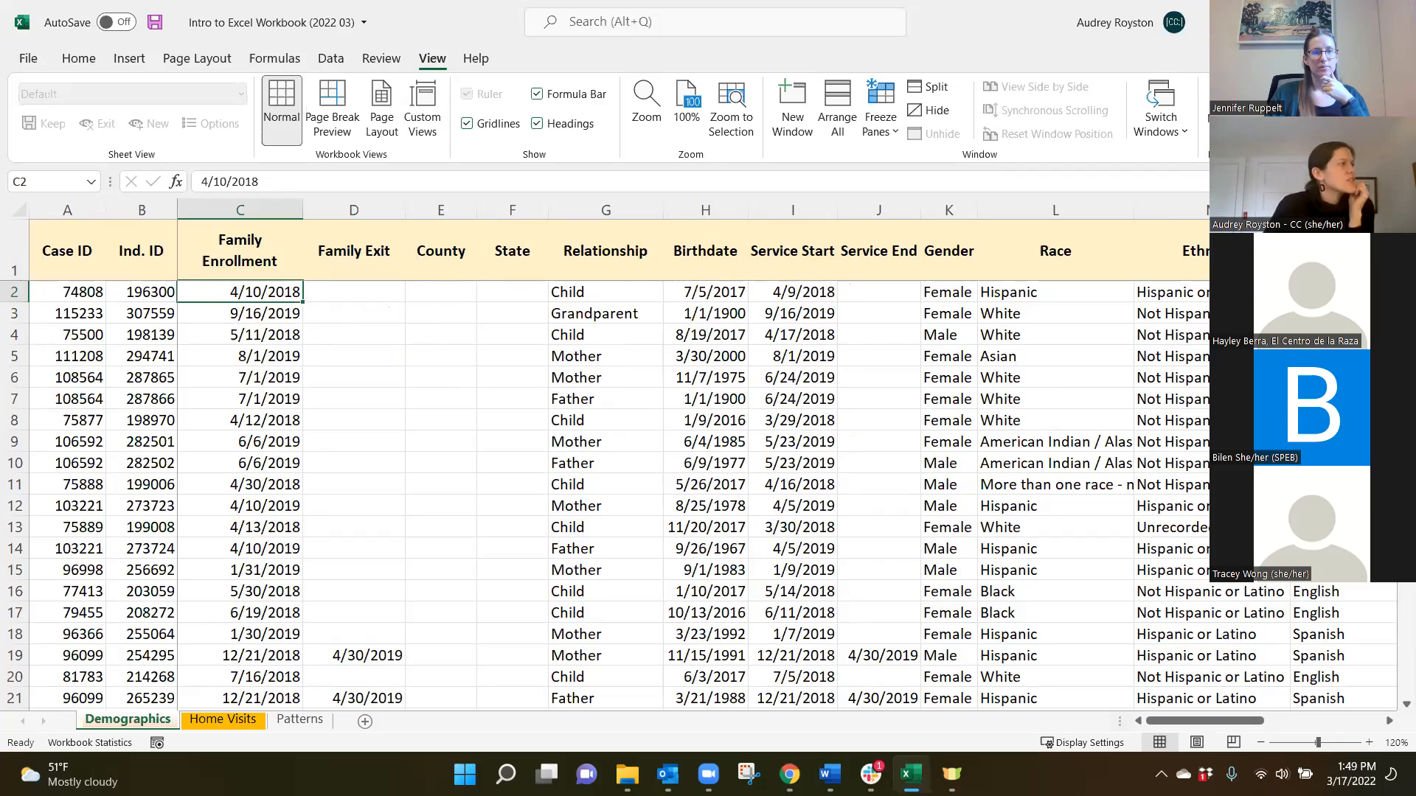
key("alt+Tab")
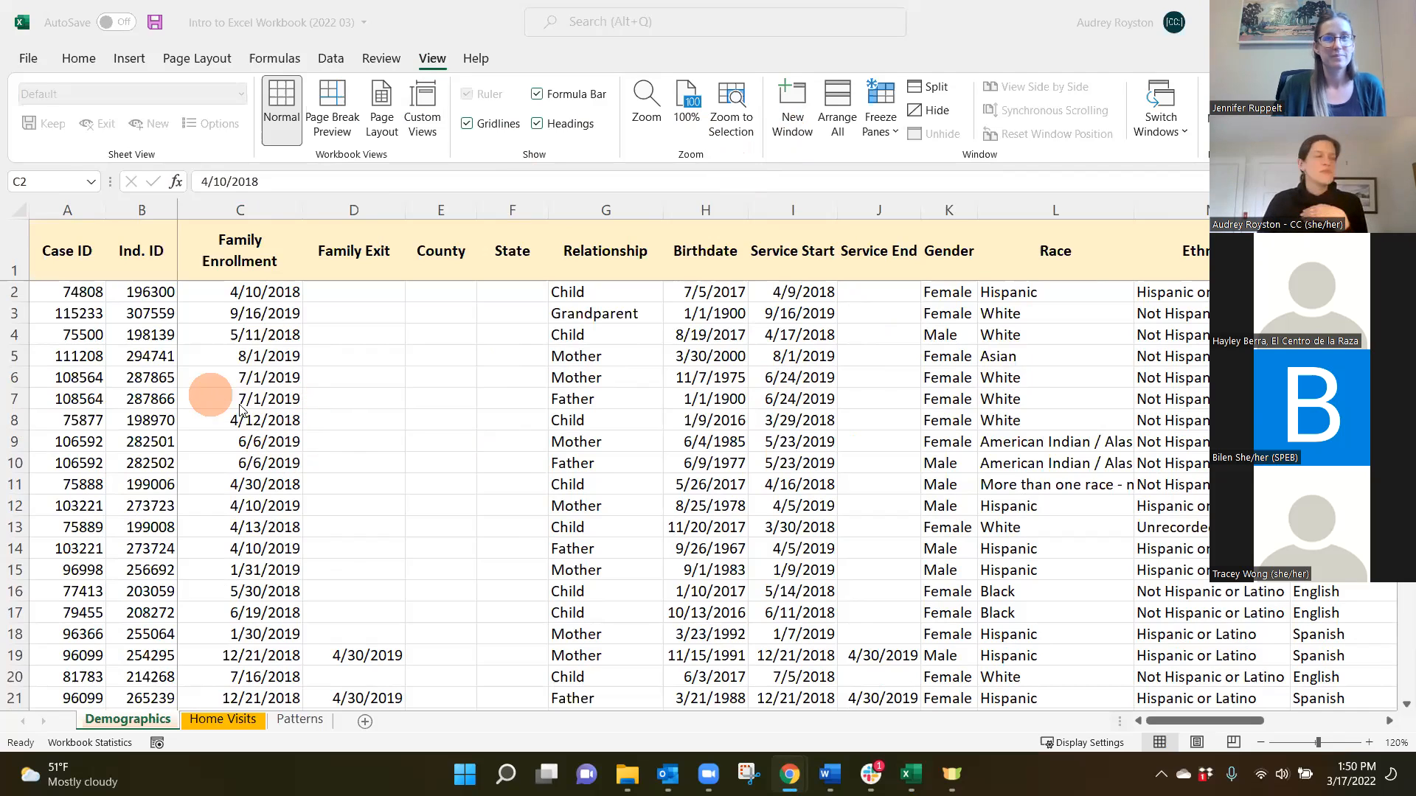
key("alt+Tab")
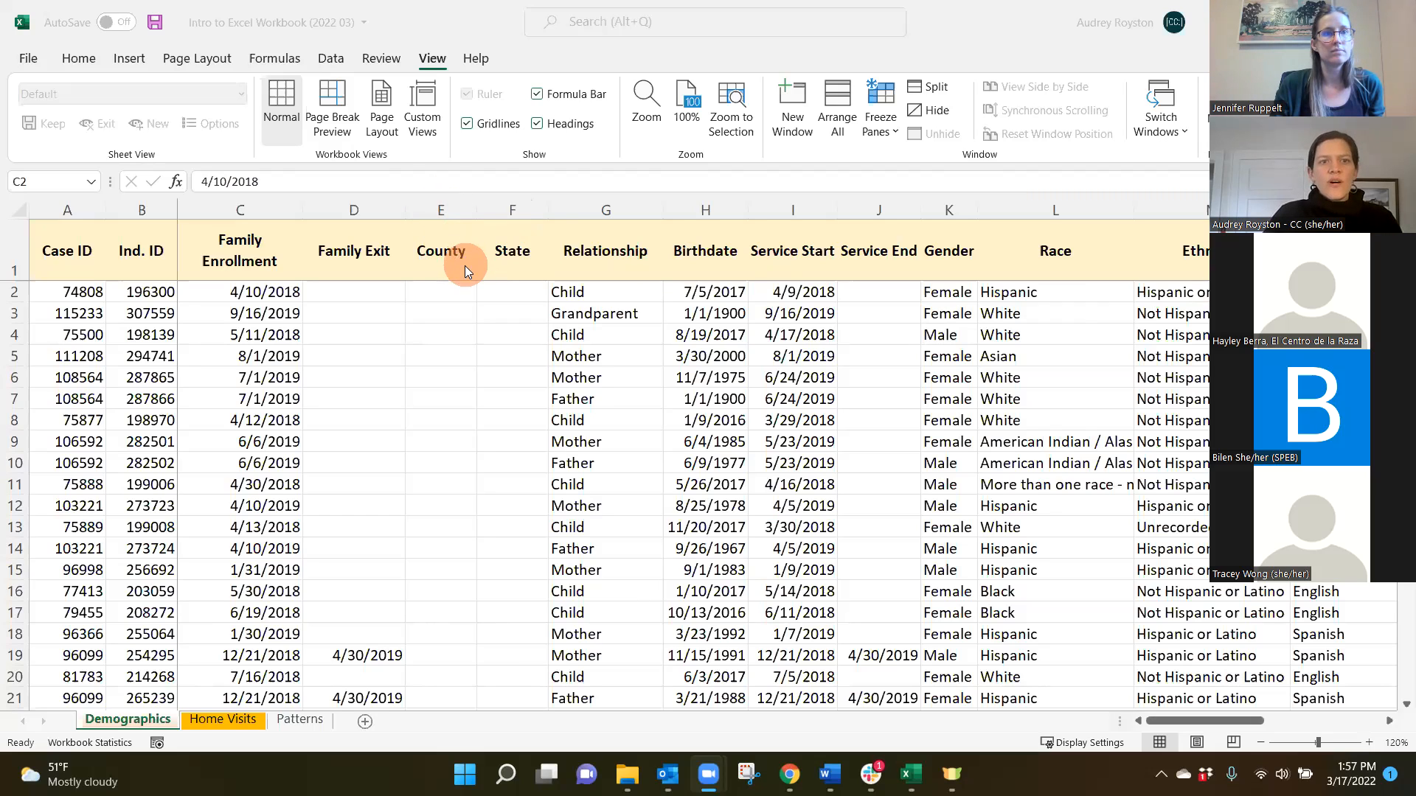
Step: Enter King as the County in cell E2 and move on to the State cell beside it
left_click(436, 292)
left_click(437, 293)
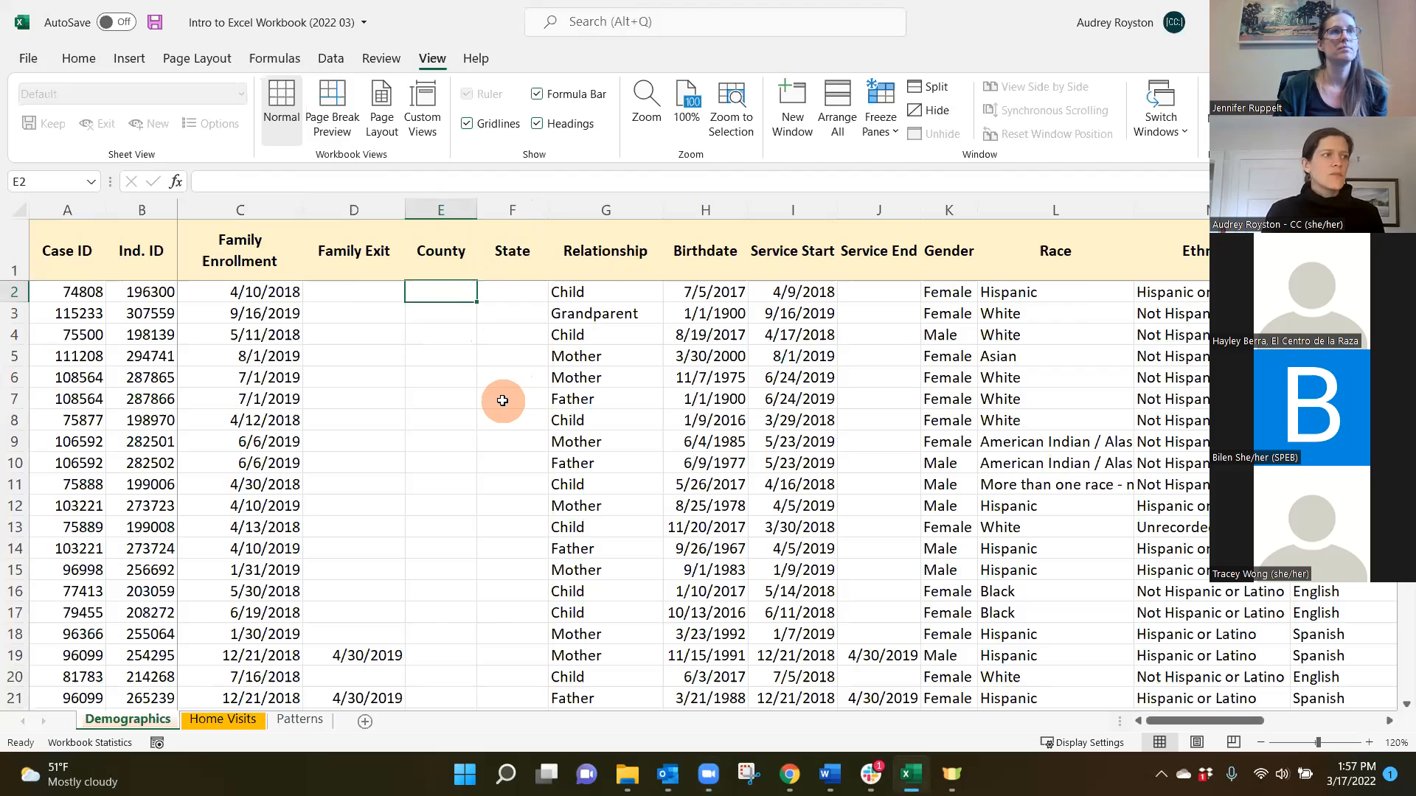
type("King")
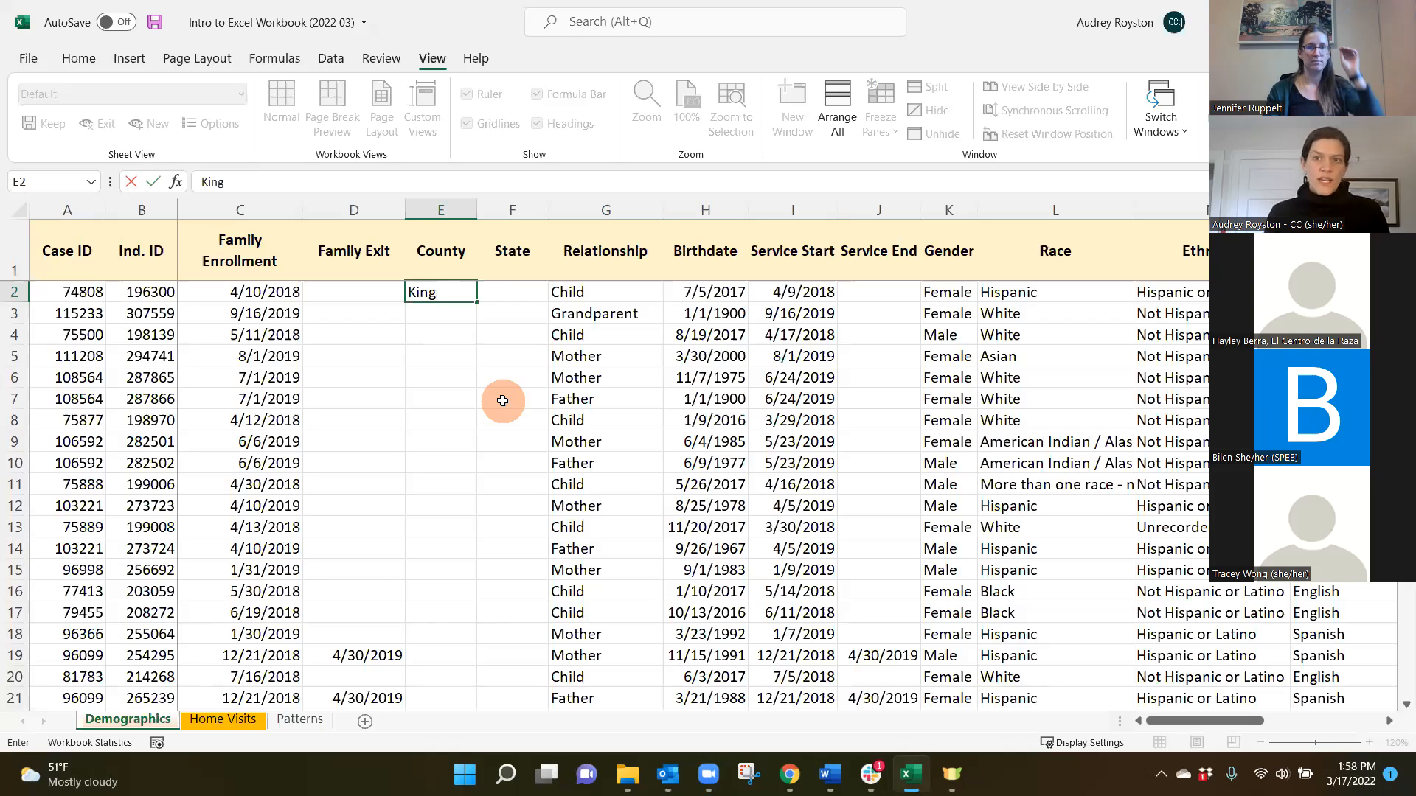
key("Tab")
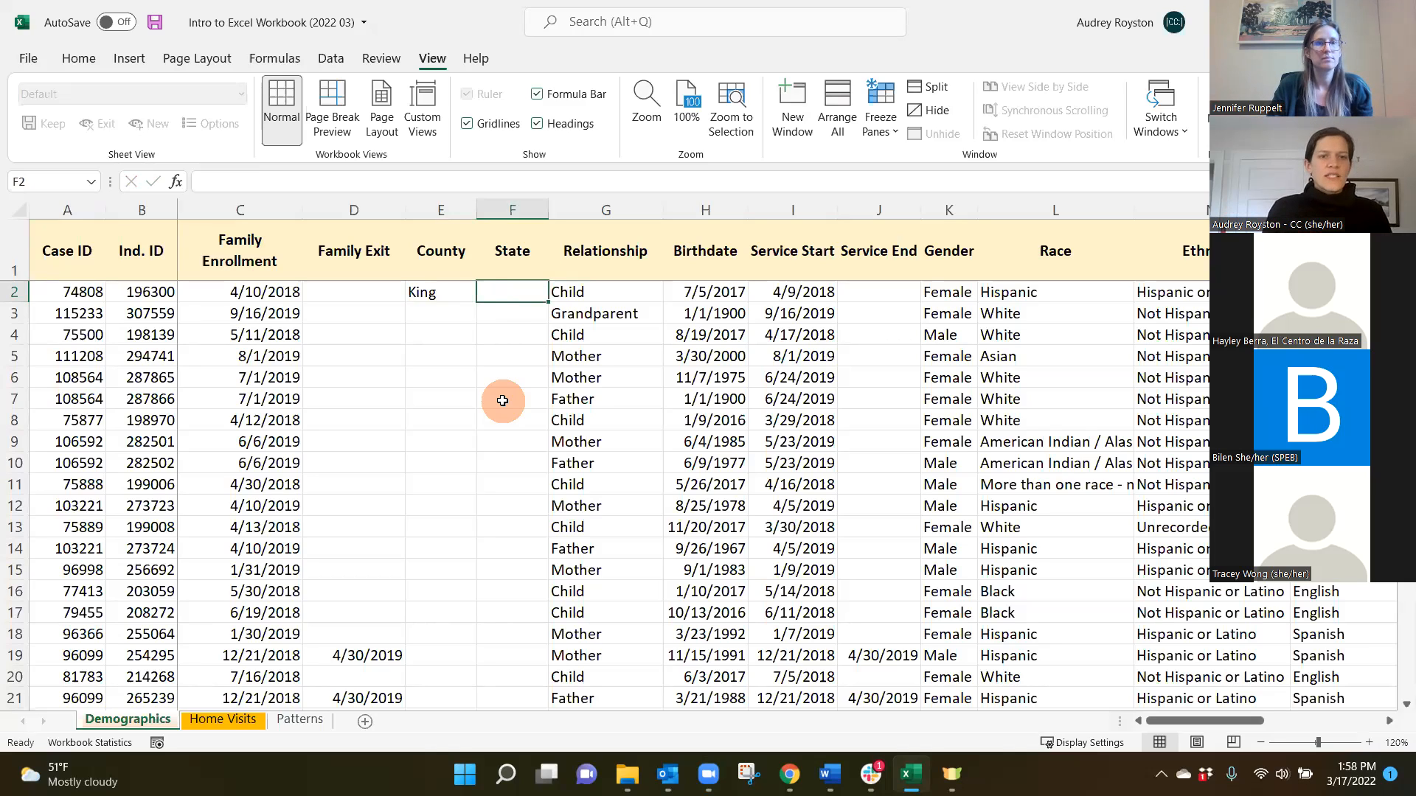
Step: Enter WA as the State in F2, and fill row 3 with King as the County and WA as the State
type("WA")
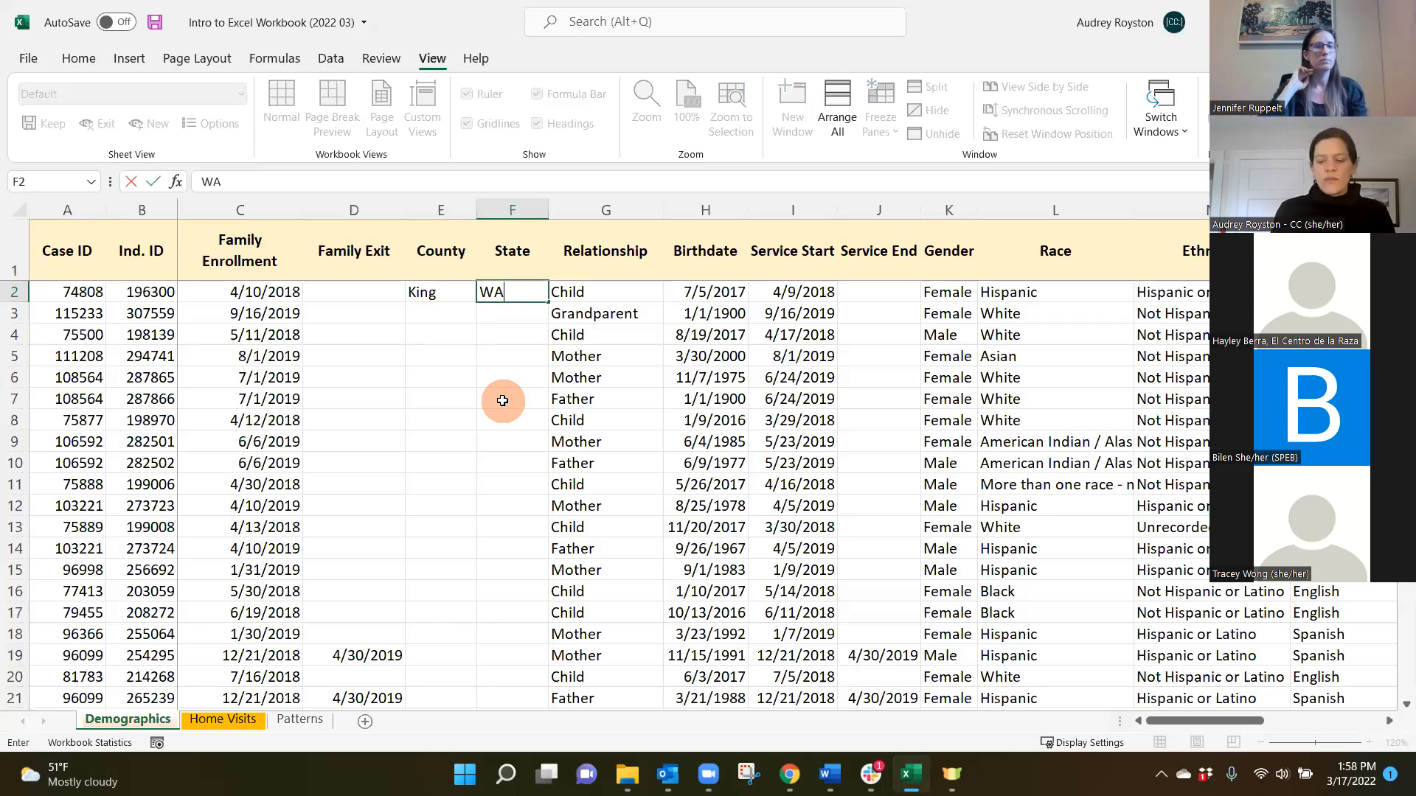
key("Return")
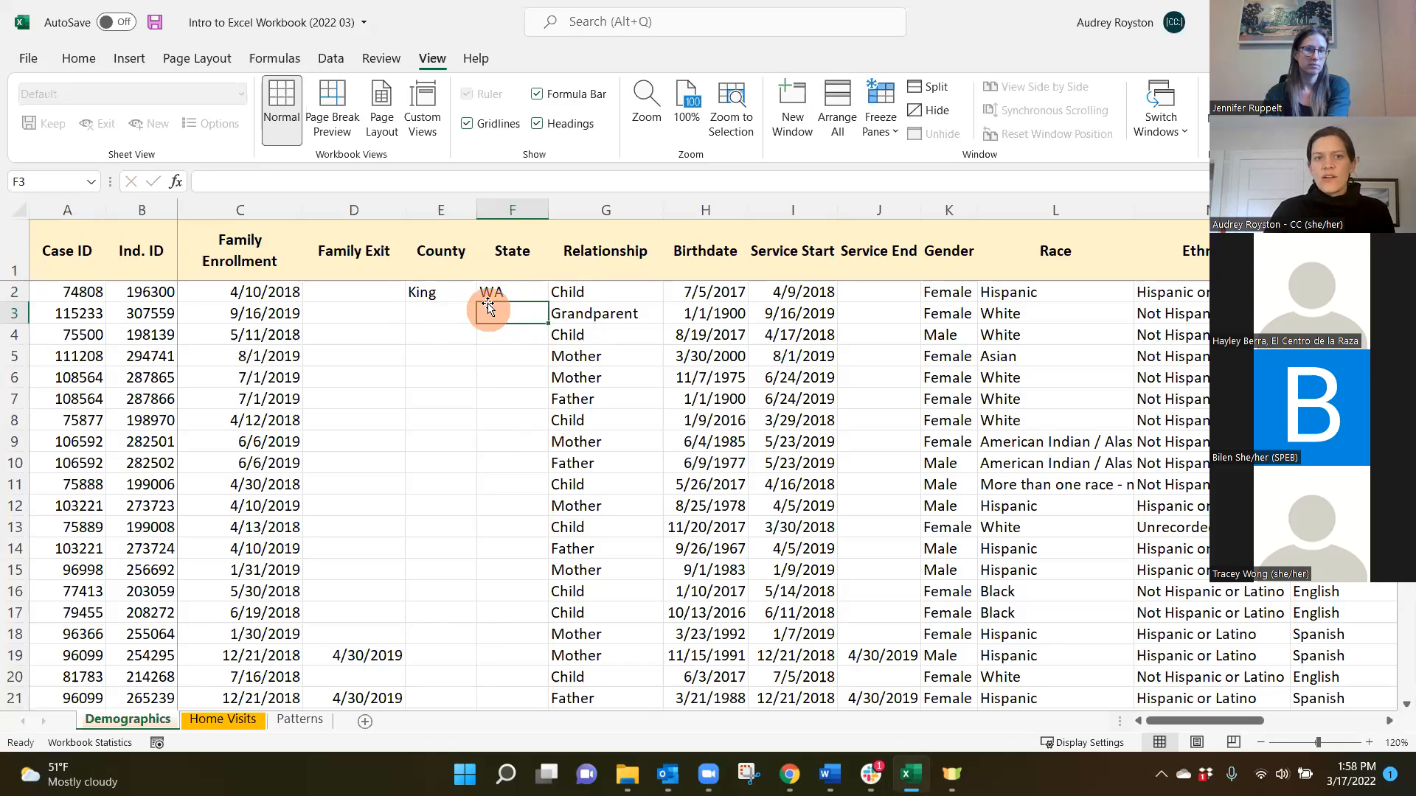
left_click(451, 314)
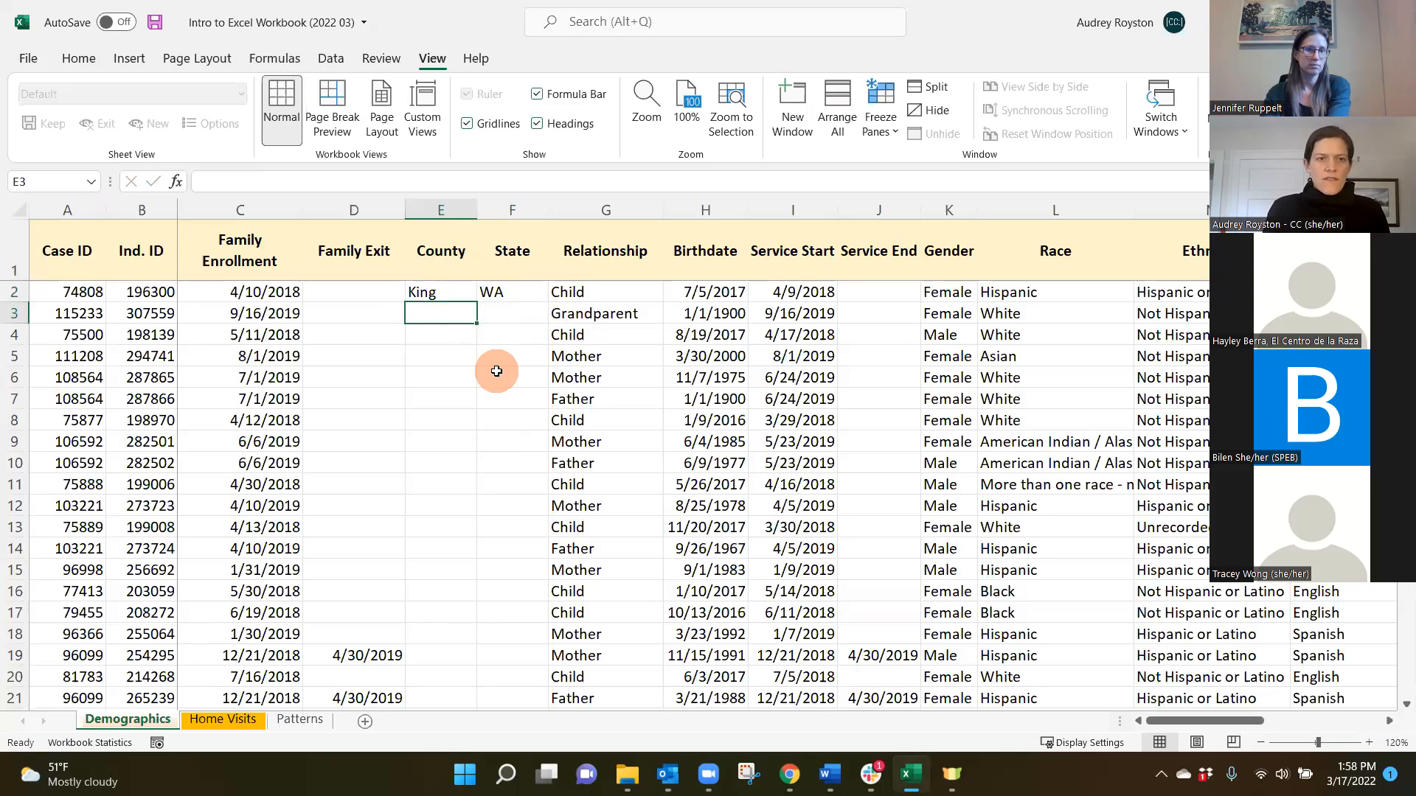
type("King")
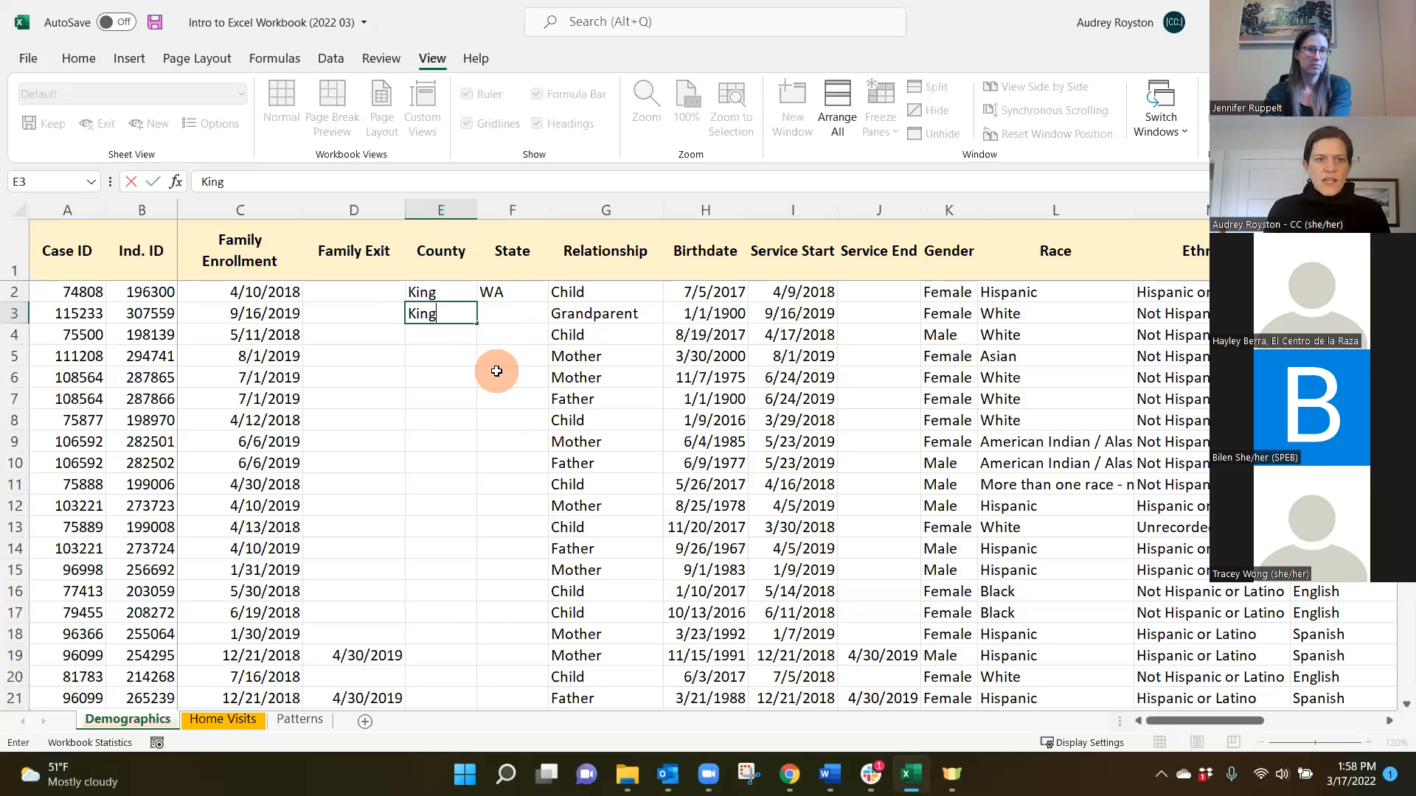
key("Tab")
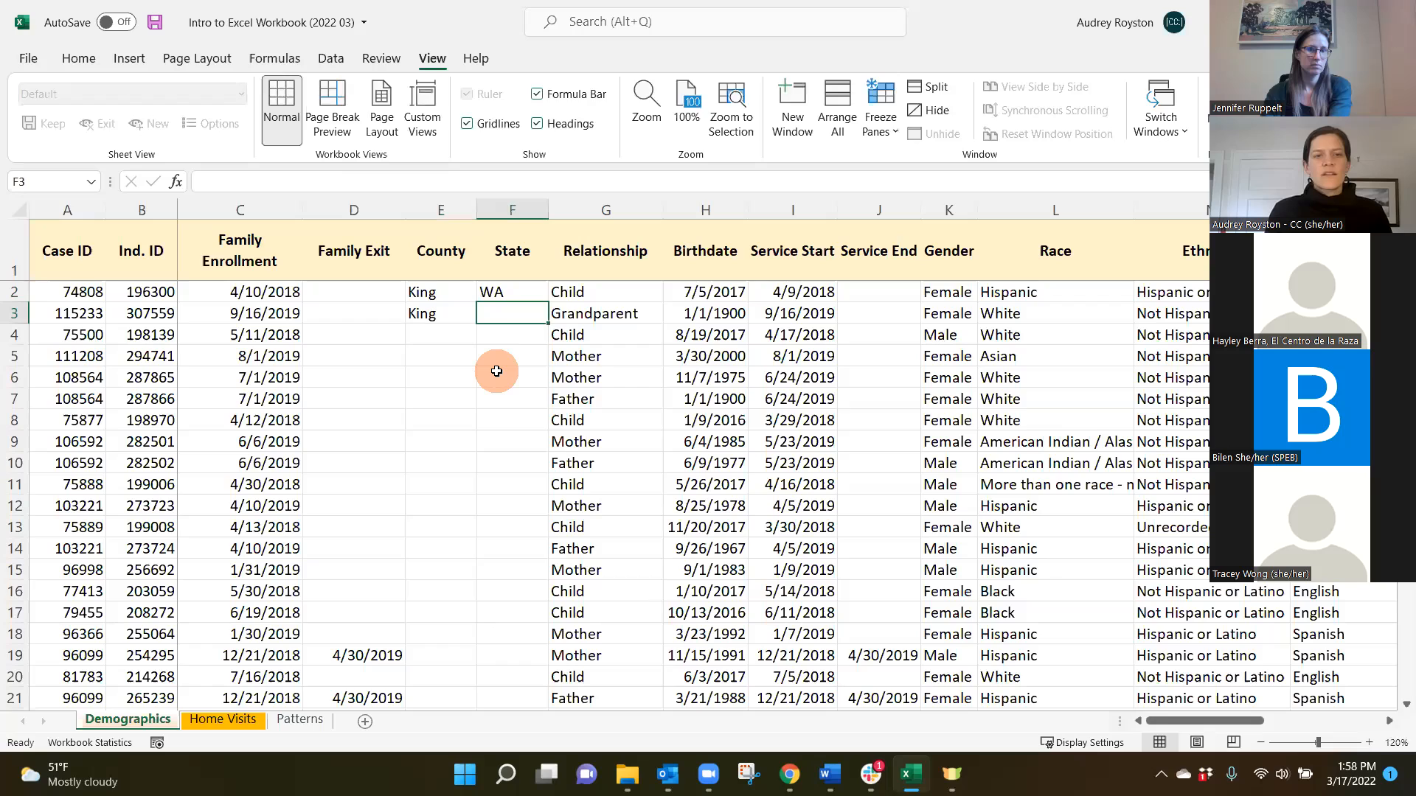
type("WA")
key("Return")
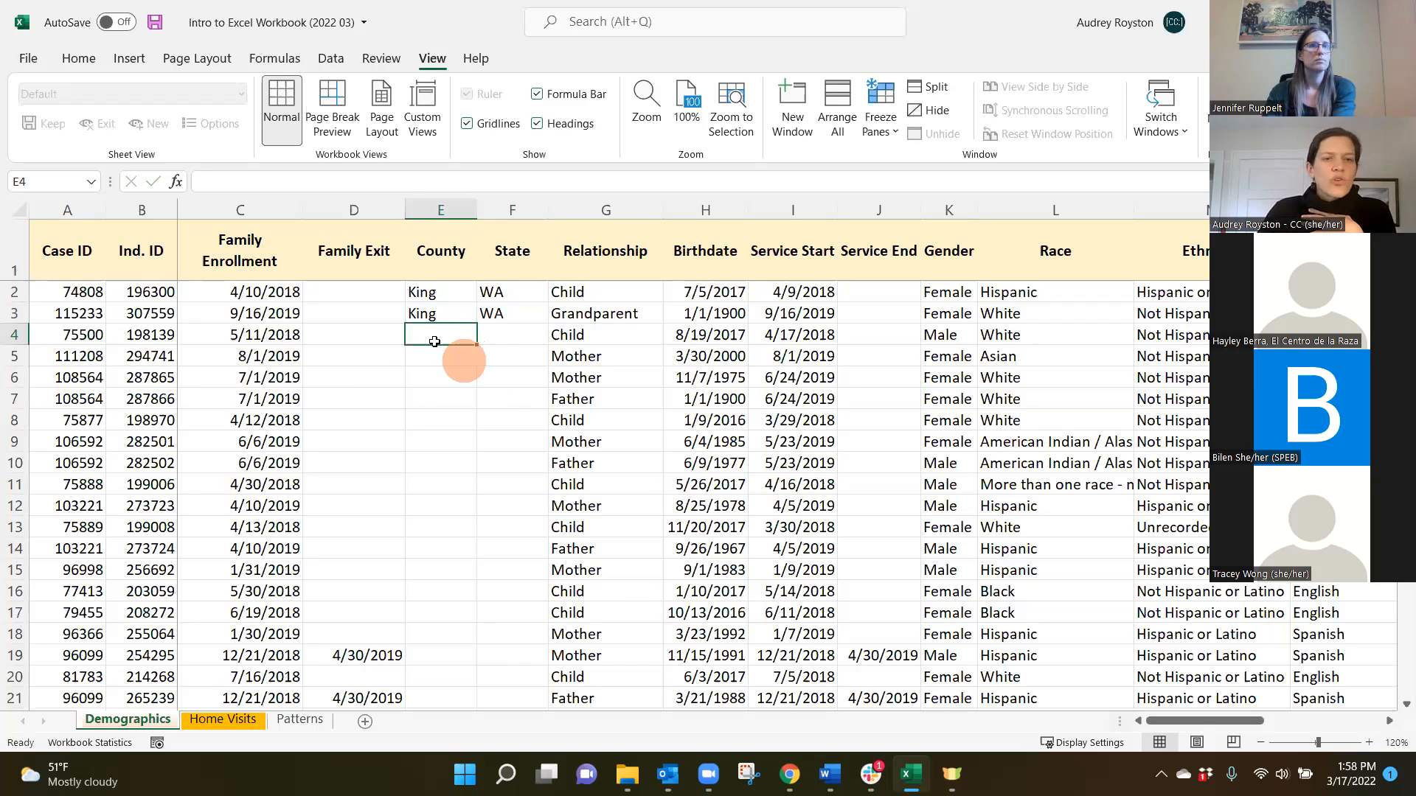
Step: Enter King as the County in E4 and WA as the State in F4, accepting the AutoComplete suggestions
type("King")
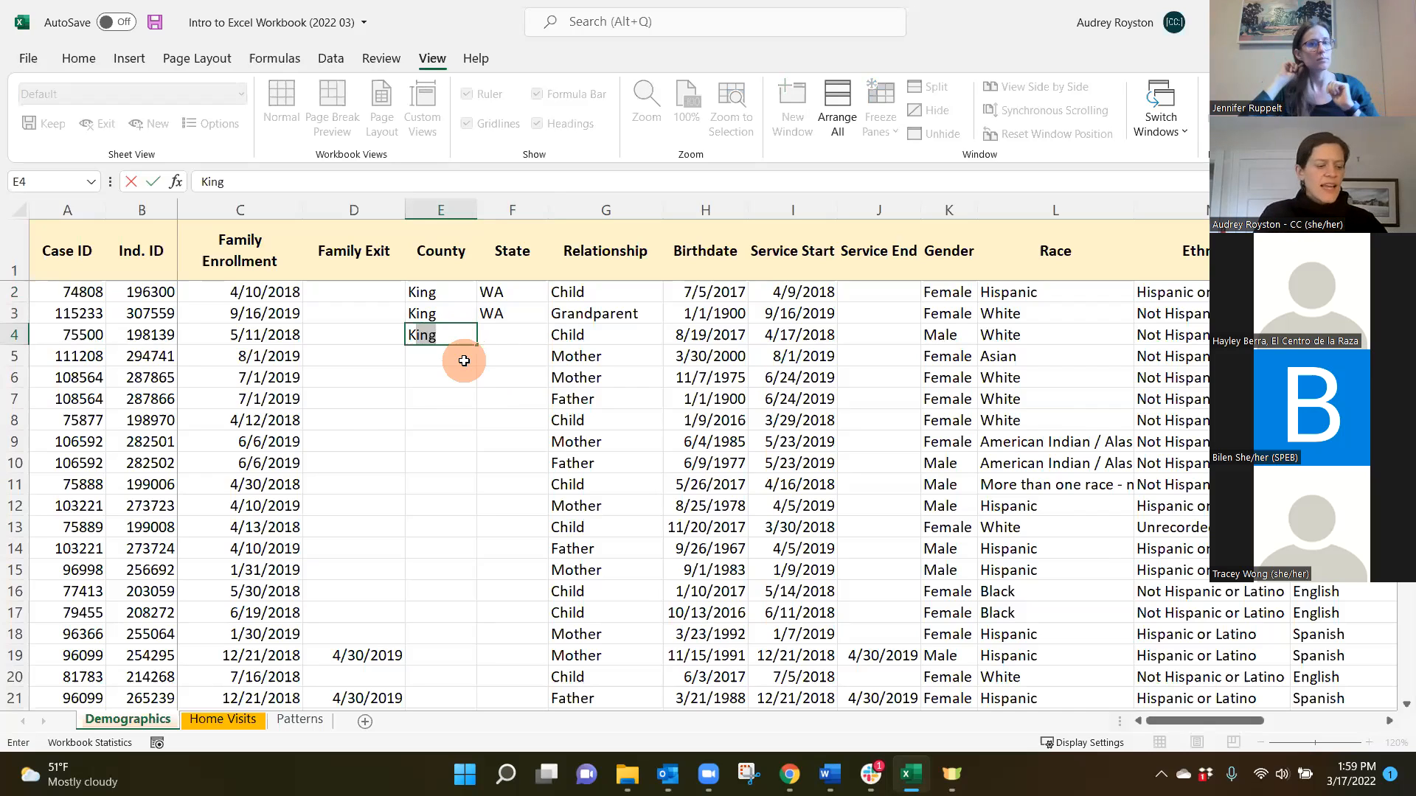
key("Tab")
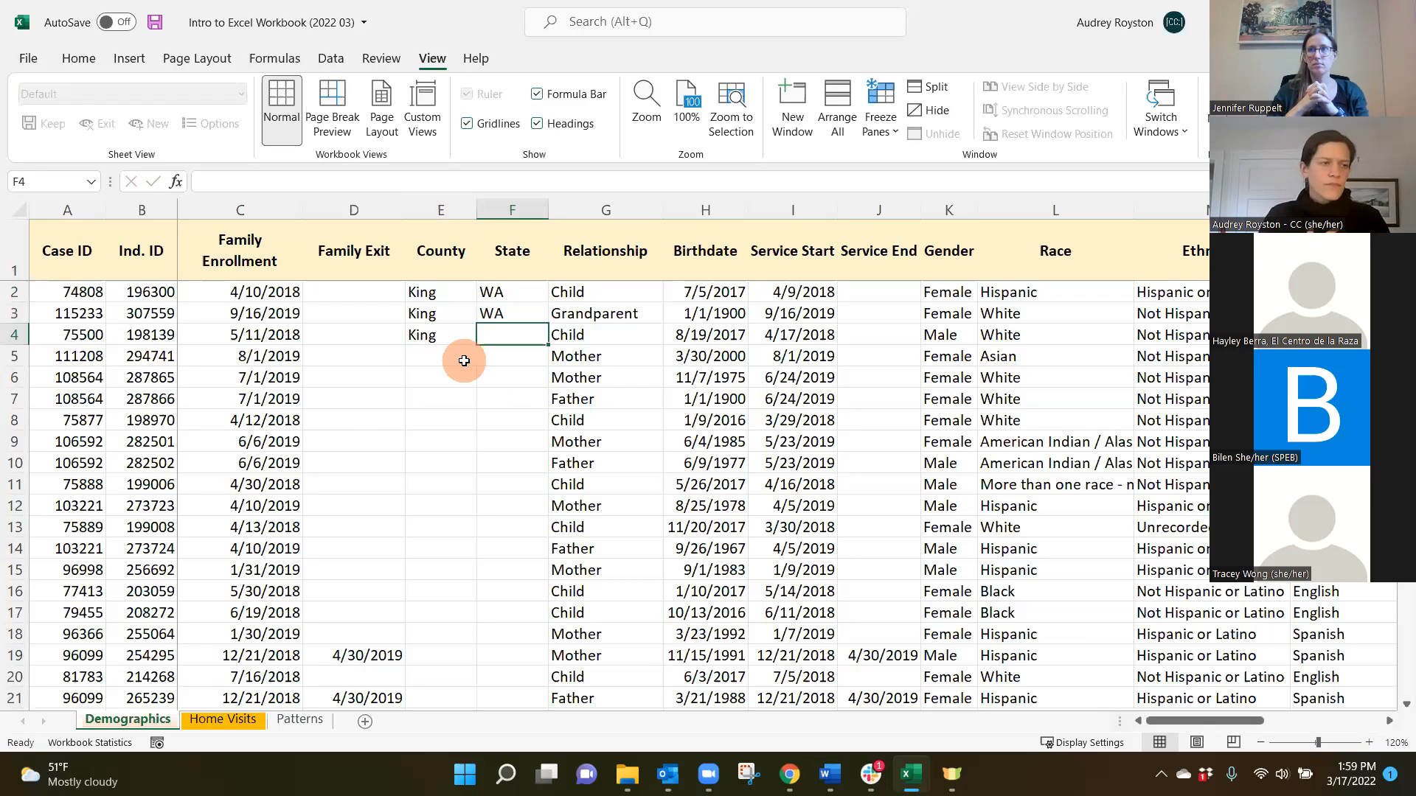
type("W")
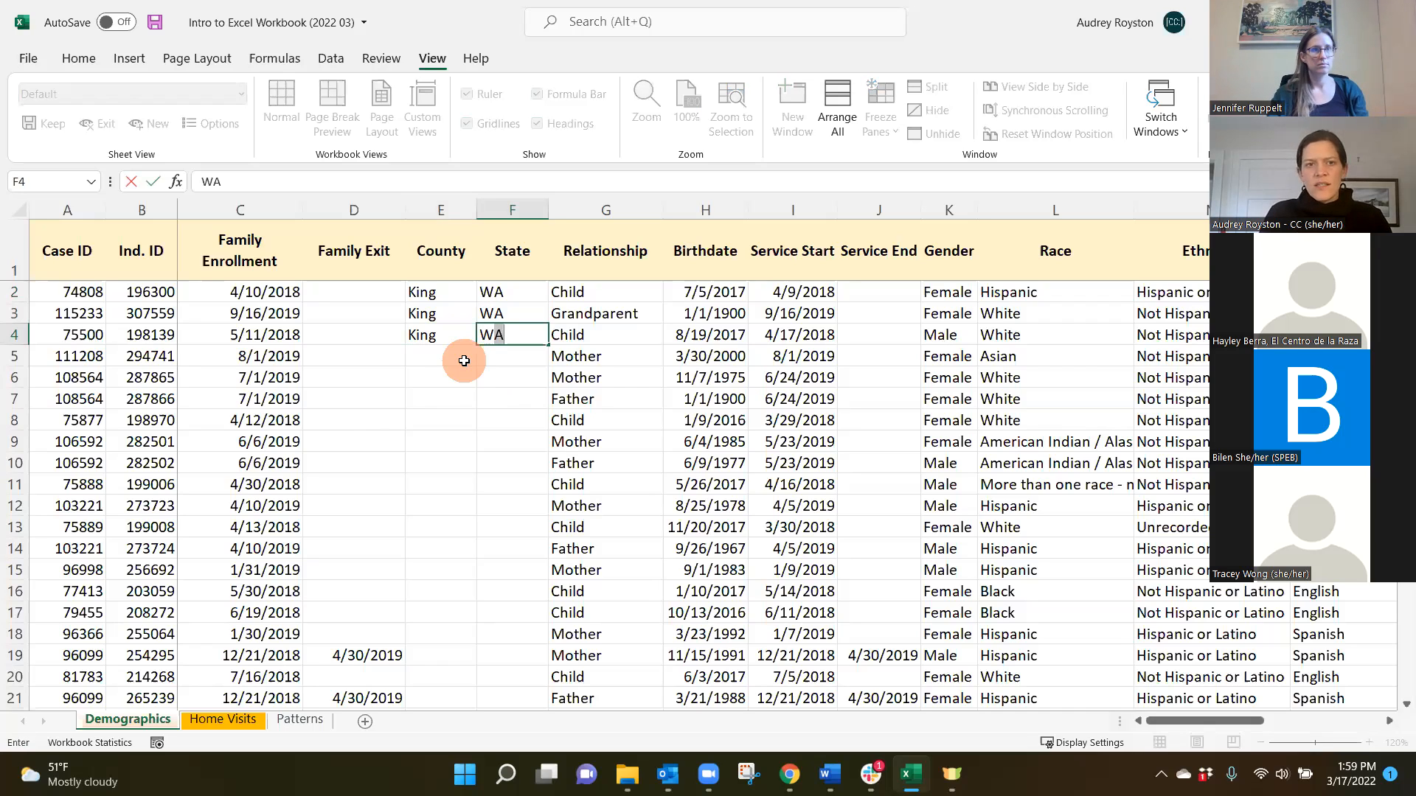
key("Return")
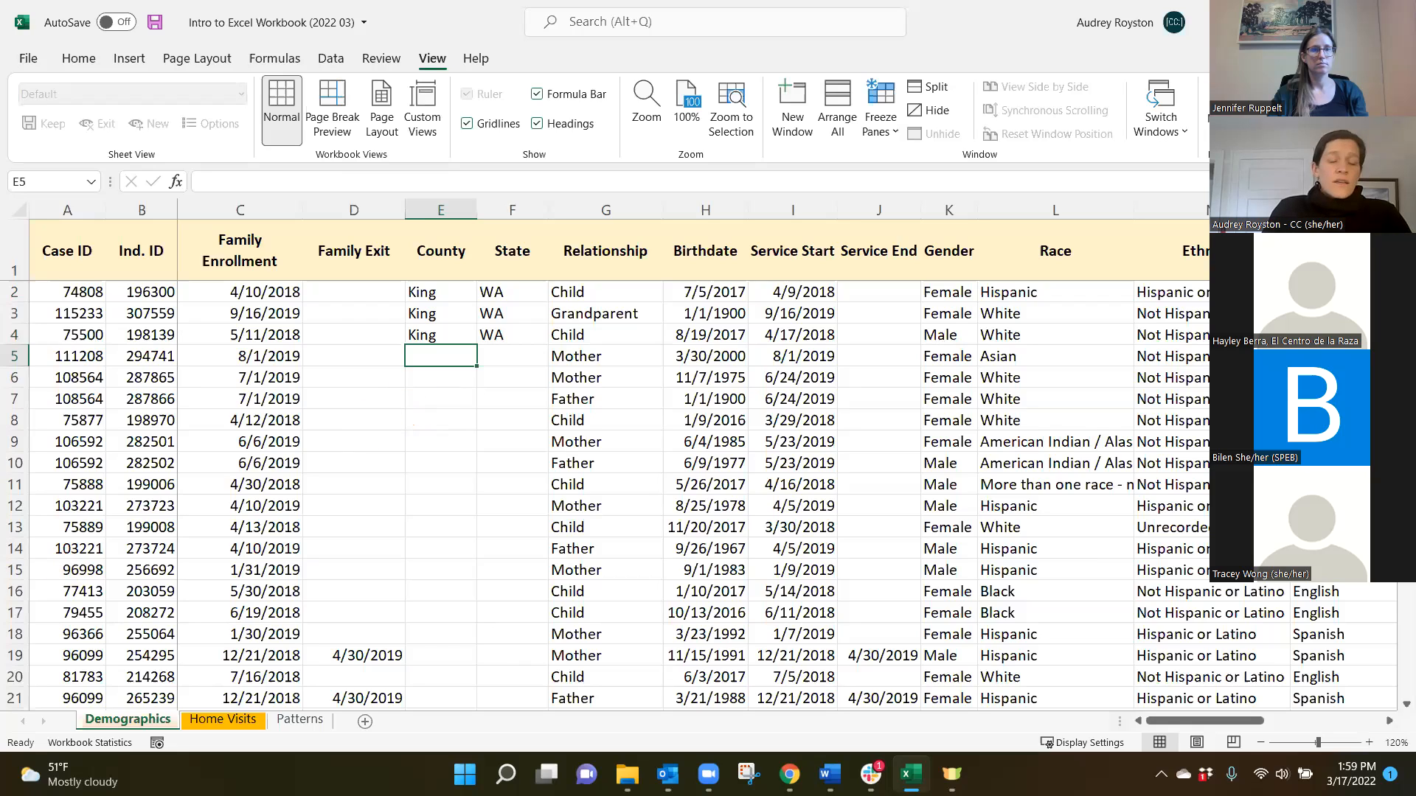
Step: Fill King from E4 down the County column to row 88 and return to the top rows
left_click(444, 334)
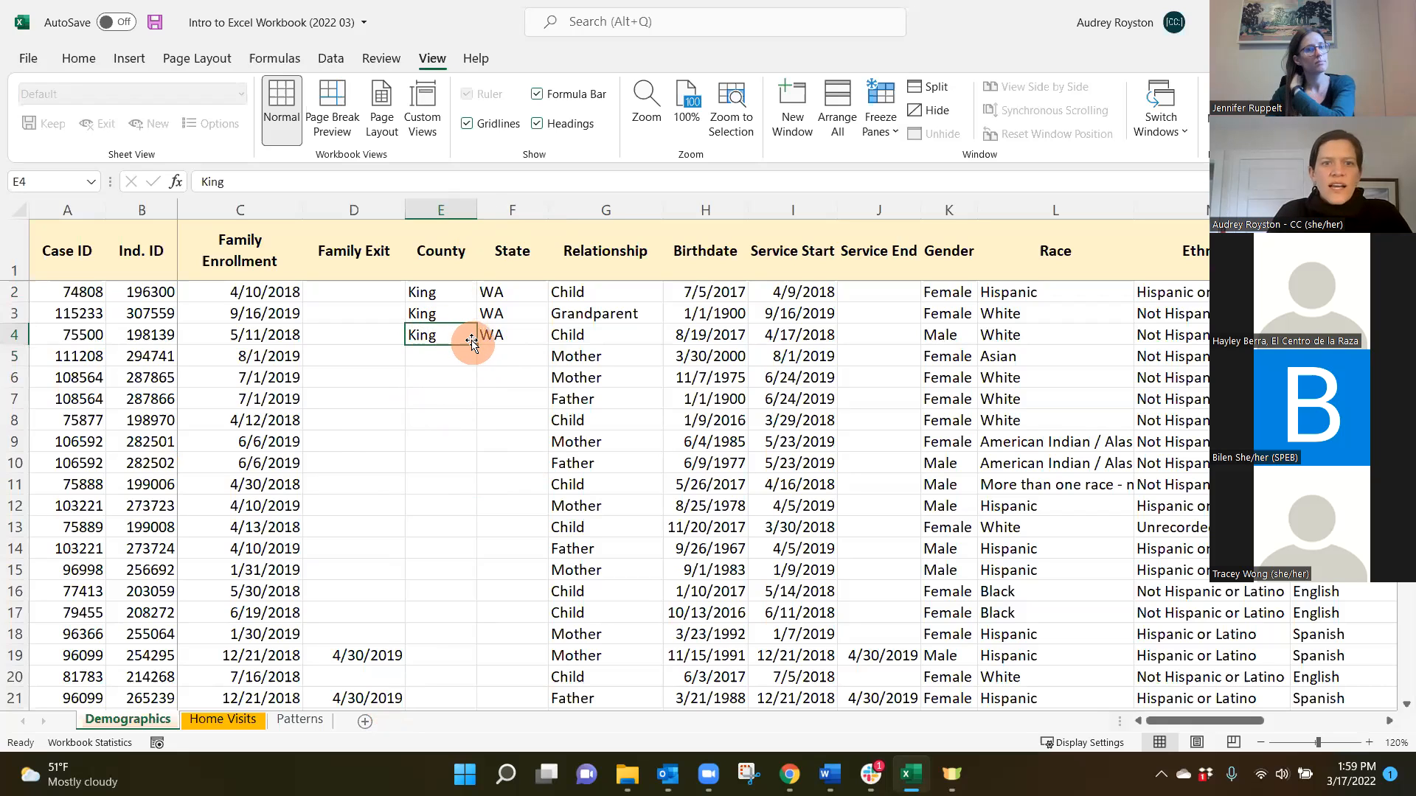
left_click_drag(476, 345, 458, 667)
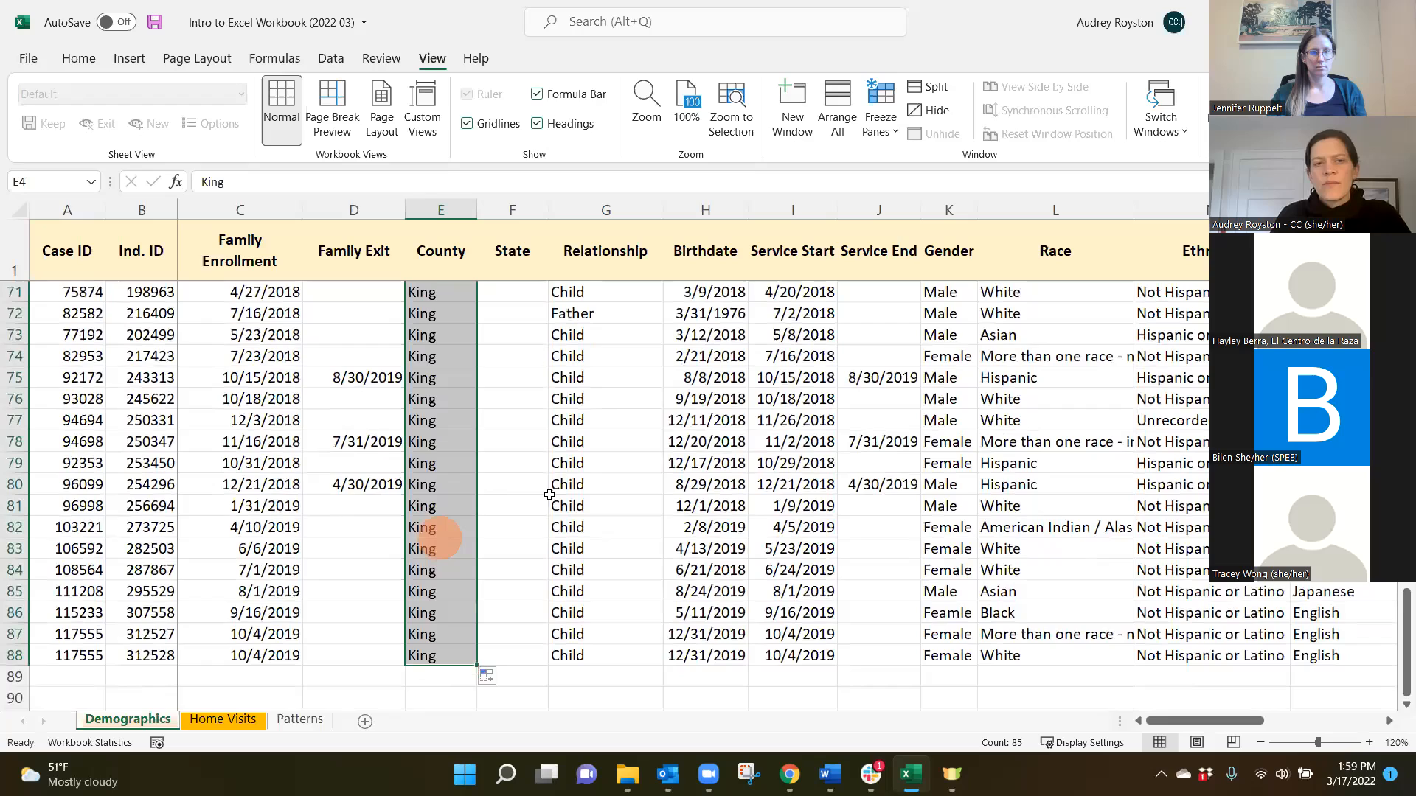
scroll(524, 539, "up", 7)
scroll(524, 539, "up", 16)
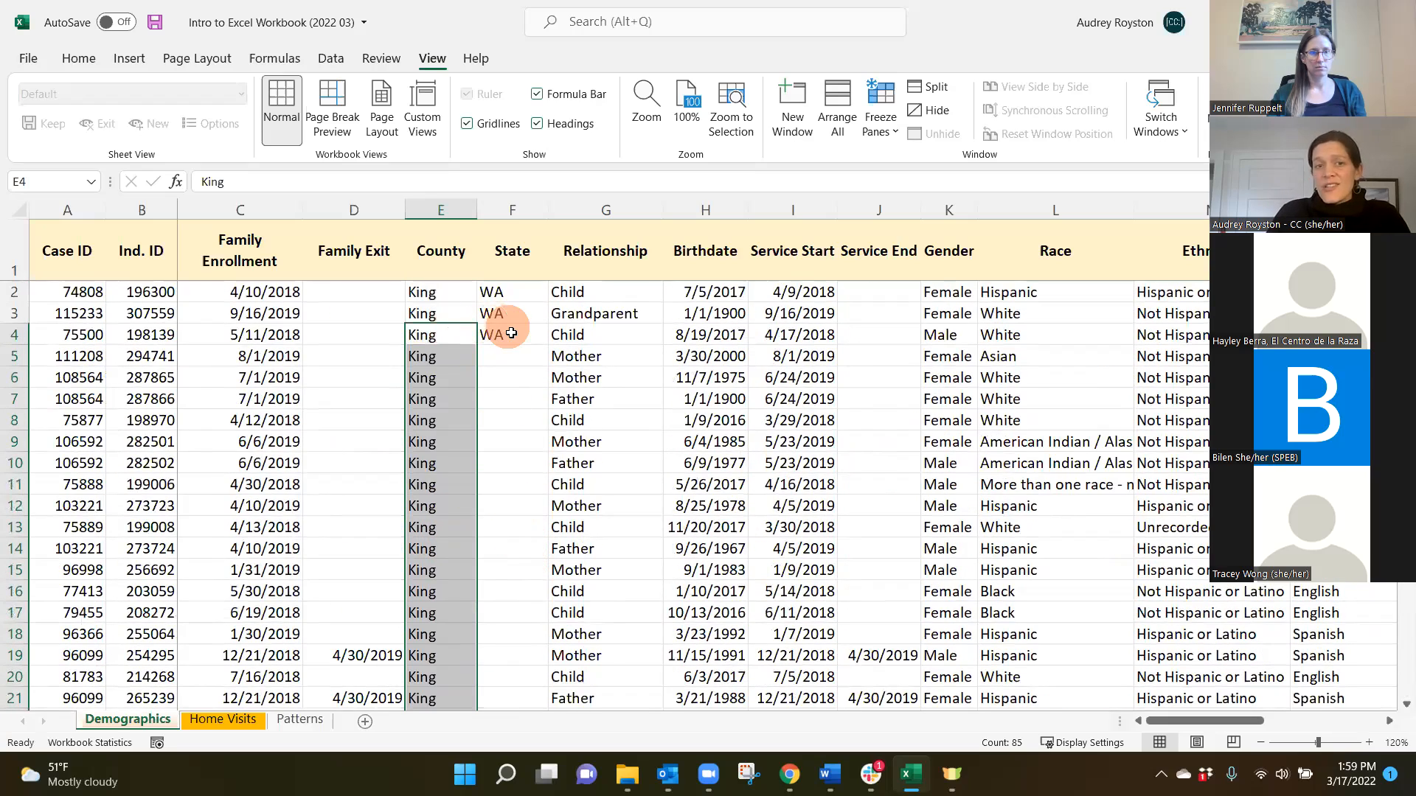
Step: AutoFill WA from F4 down the State column, check the fill down to row 88, and undo it
left_click(504, 332)
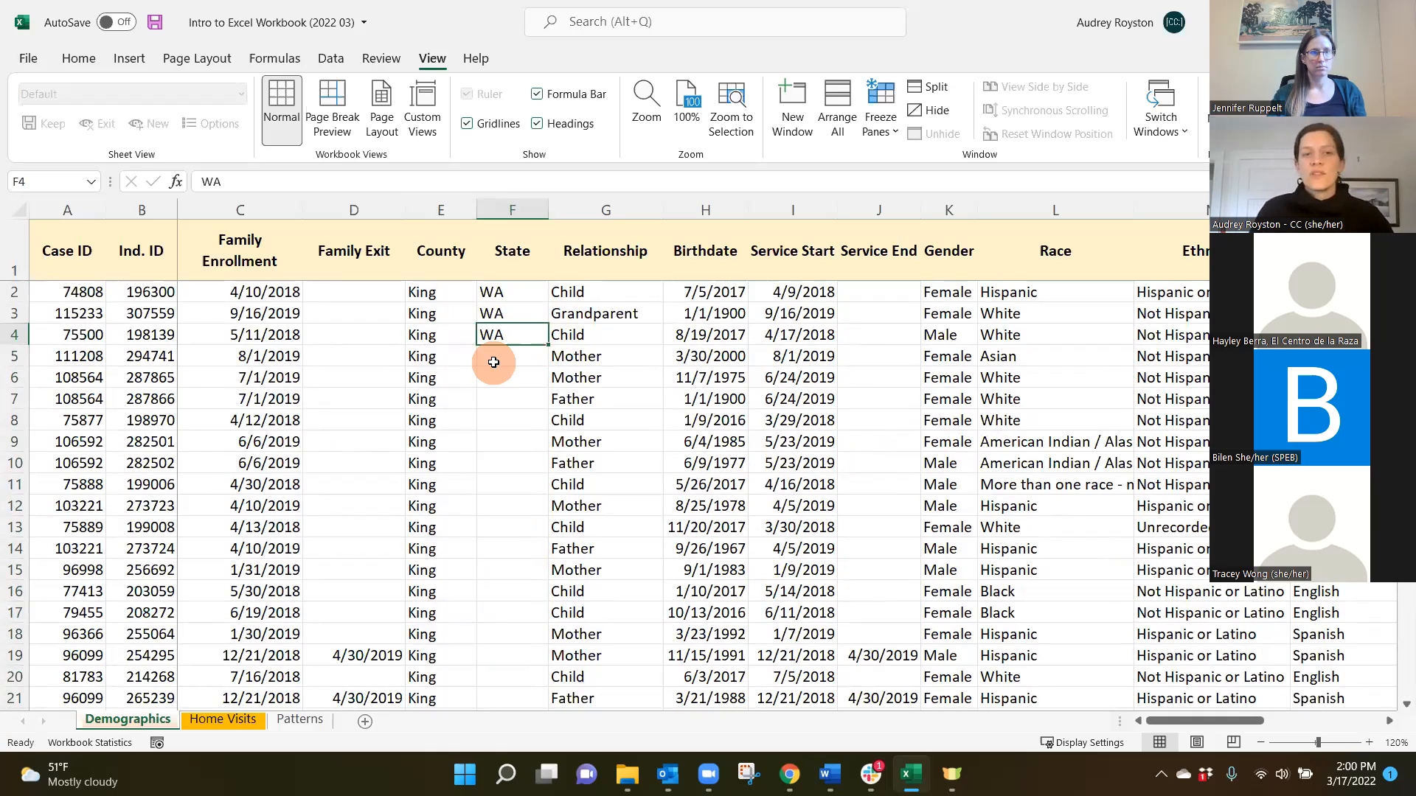
double_click(547, 343)
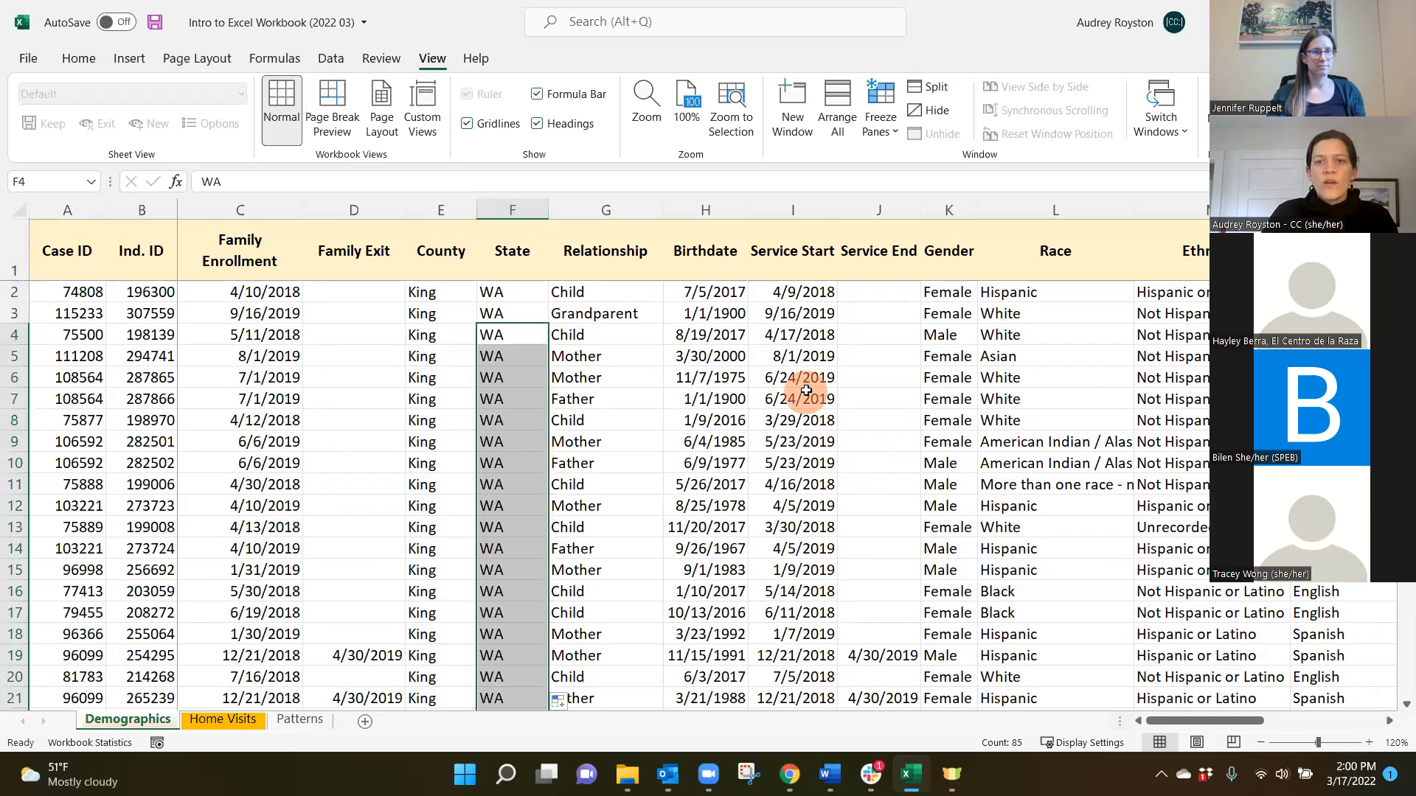
scroll(666, 481, "down", 18)
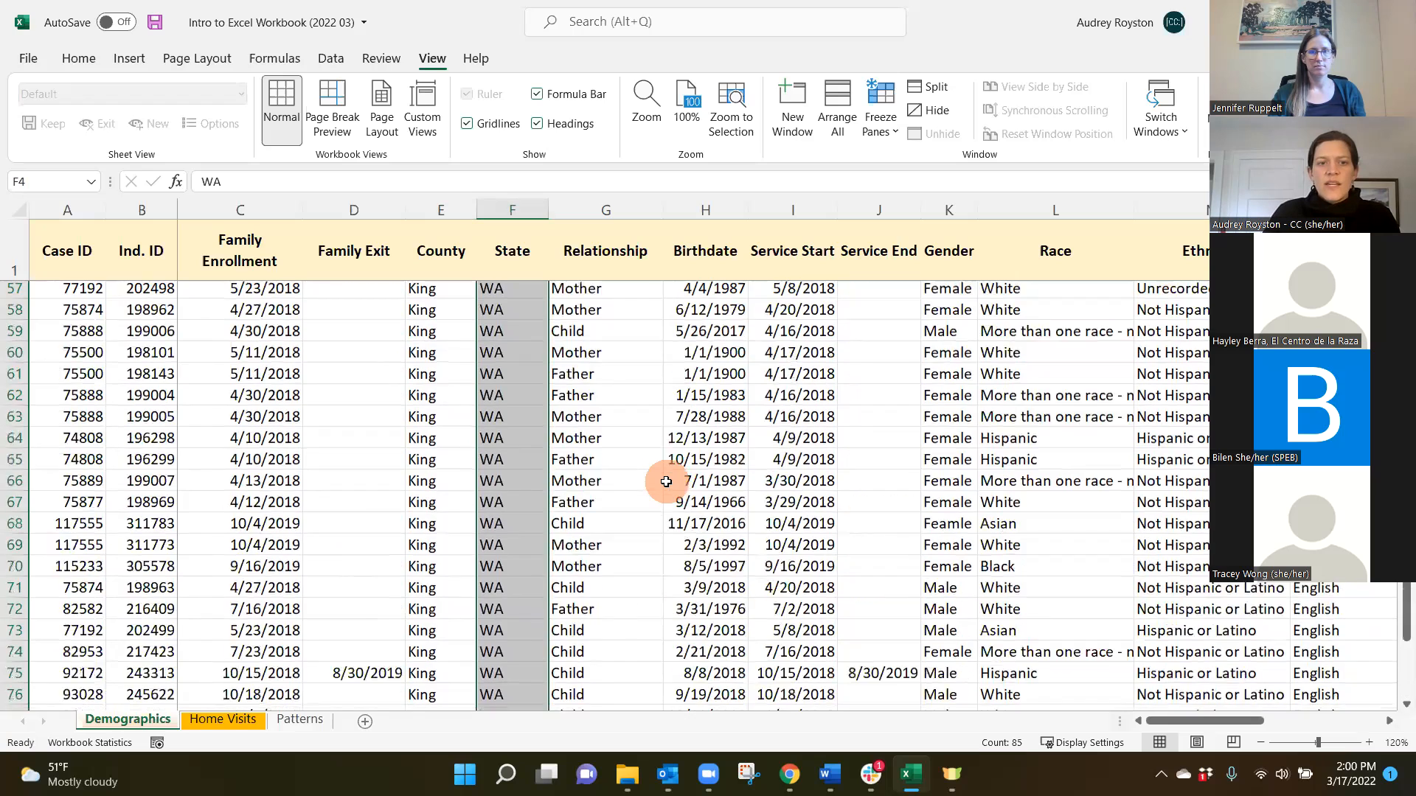
scroll(666, 480, "down", 8)
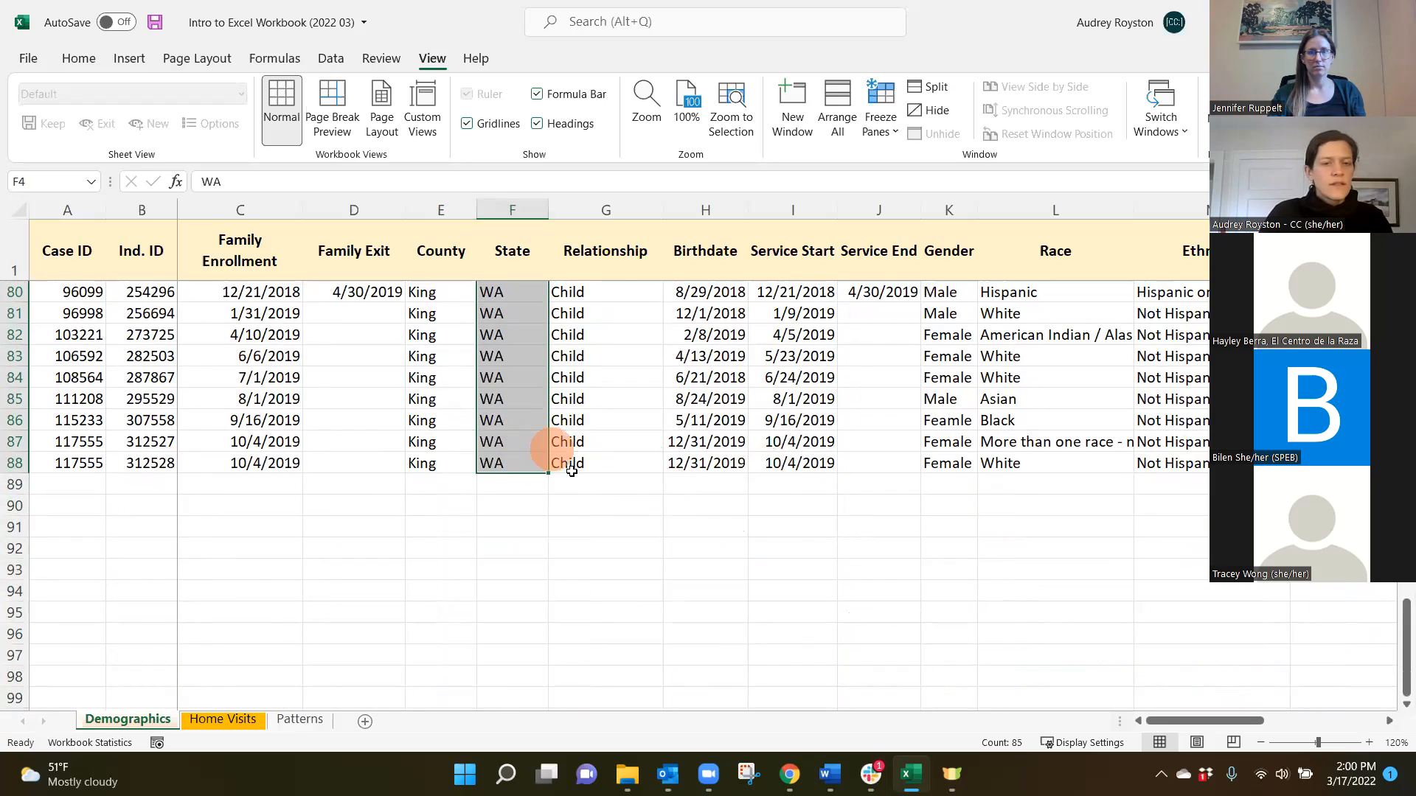
scroll(571, 470, "up", 20)
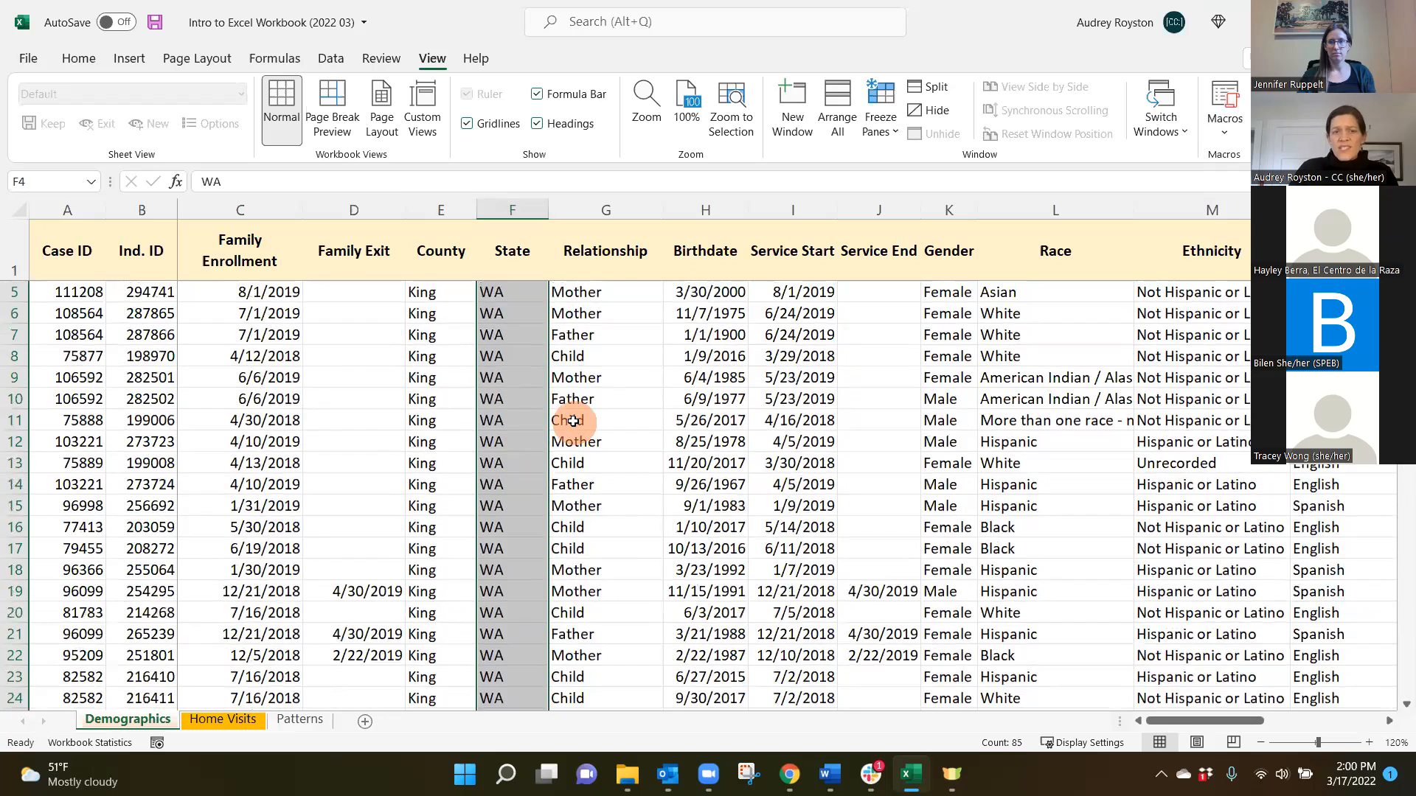
scroll(572, 421, "up", 1)
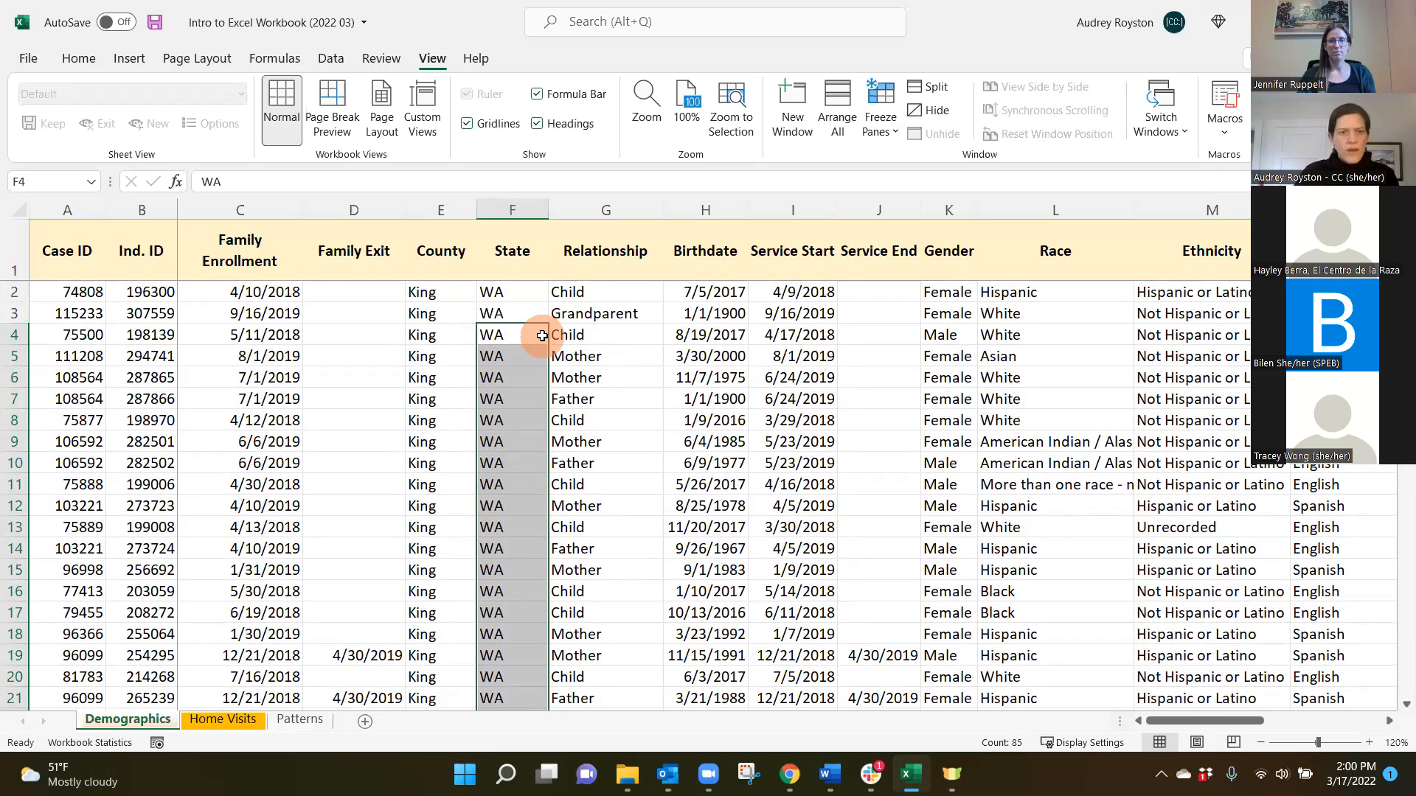
left_click_drag(542, 335, 542, 336)
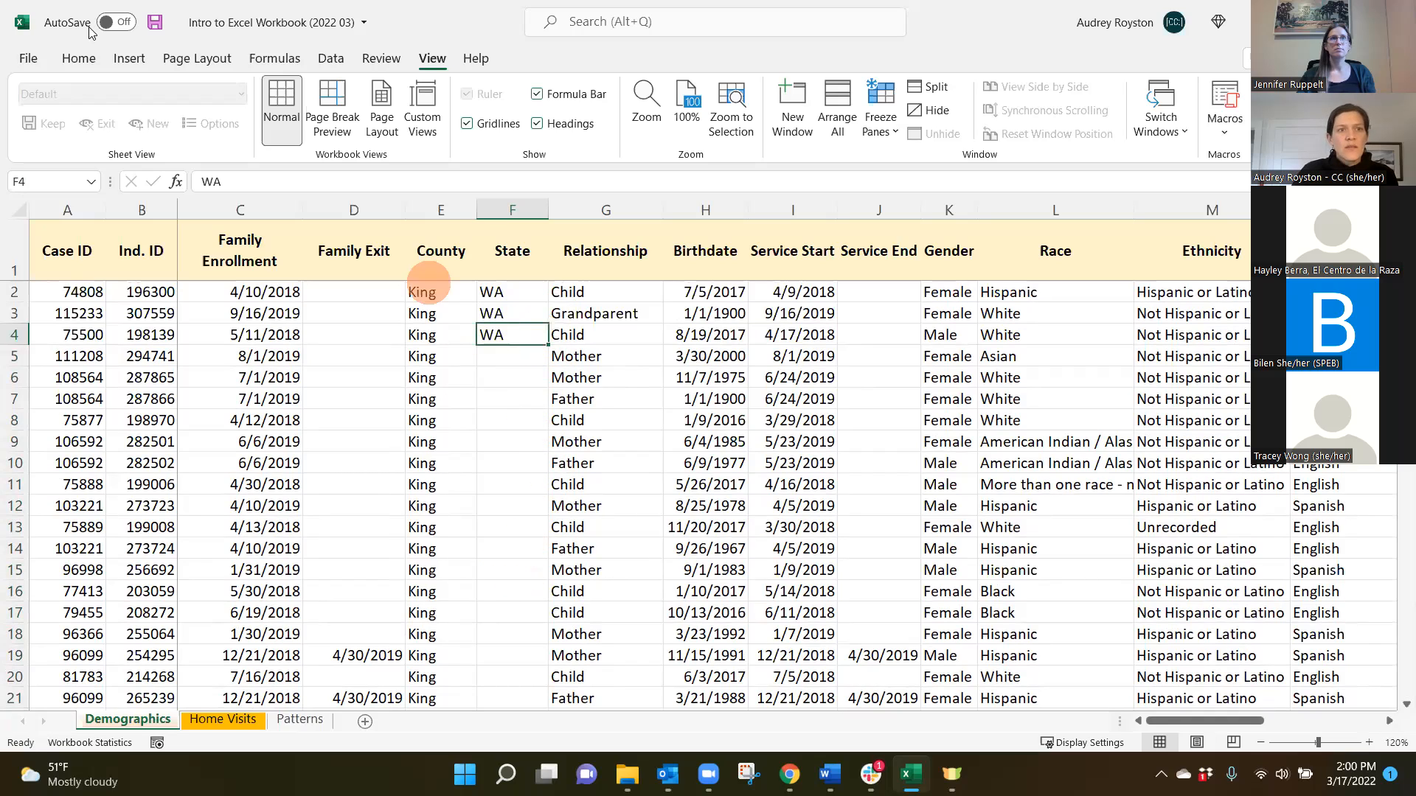
Step: Copy WA from F4 into F5 through F88 of the State column, and undo the paste
left_click(67, 57)
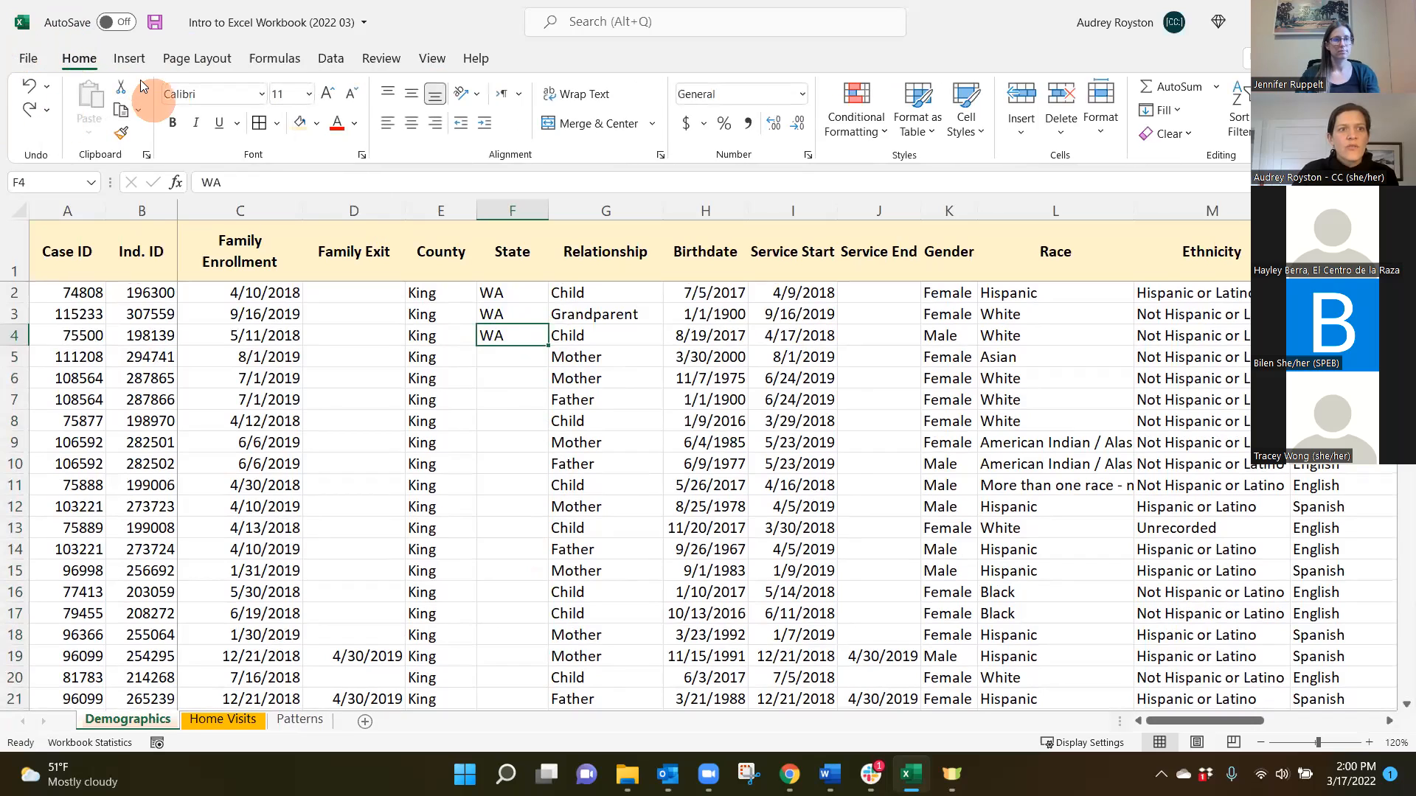
left_click(118, 111)
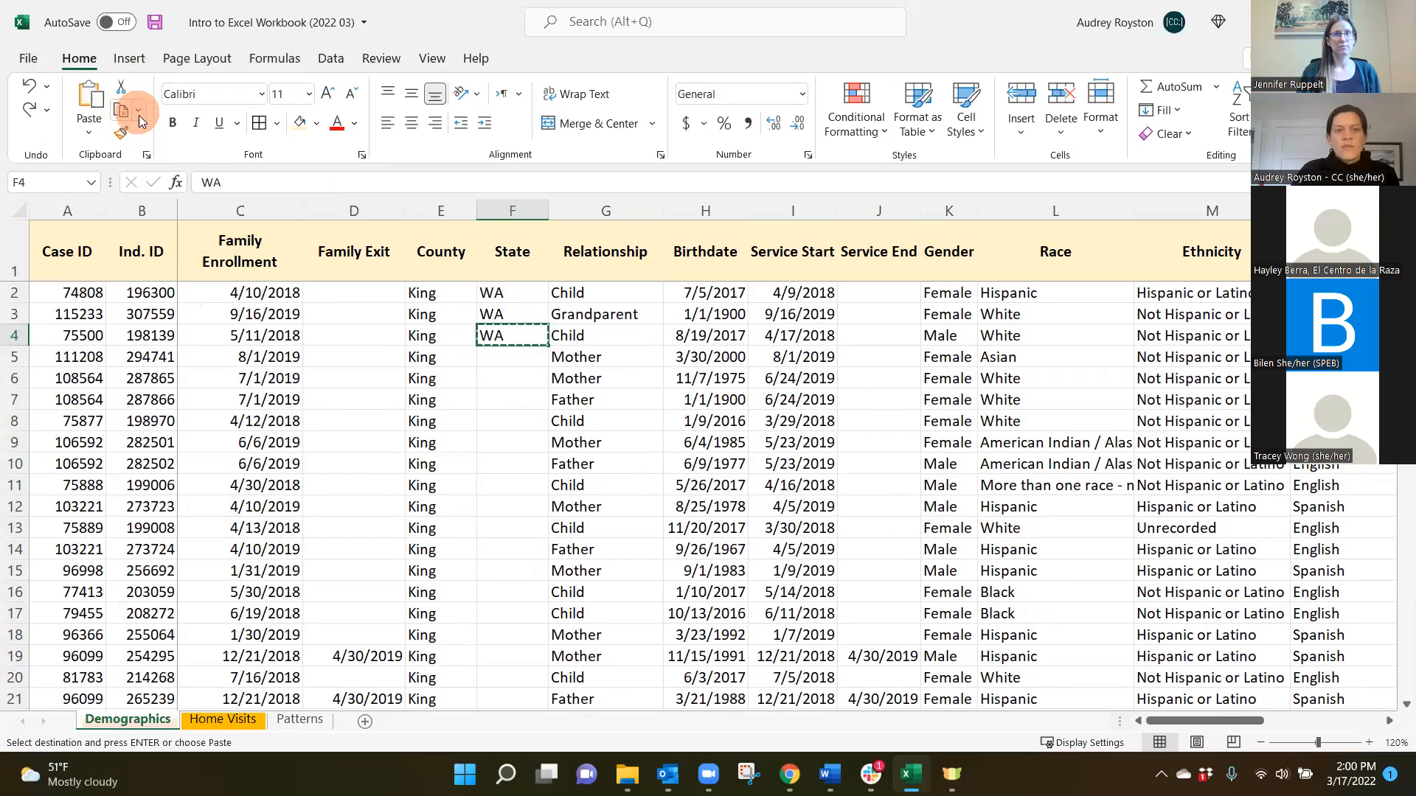
left_click(504, 355)
left_click_drag(502, 378, 521, 650)
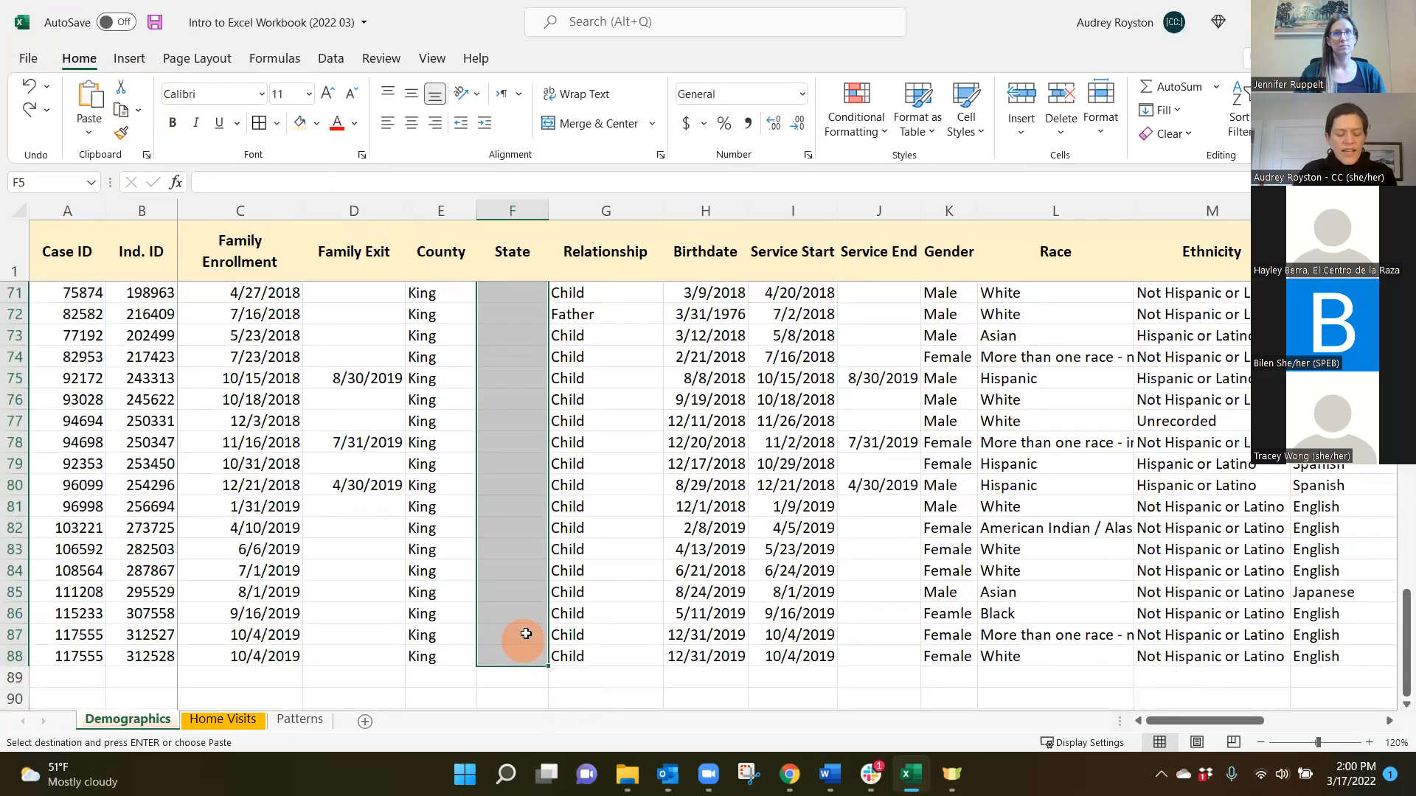
left_click(87, 102)
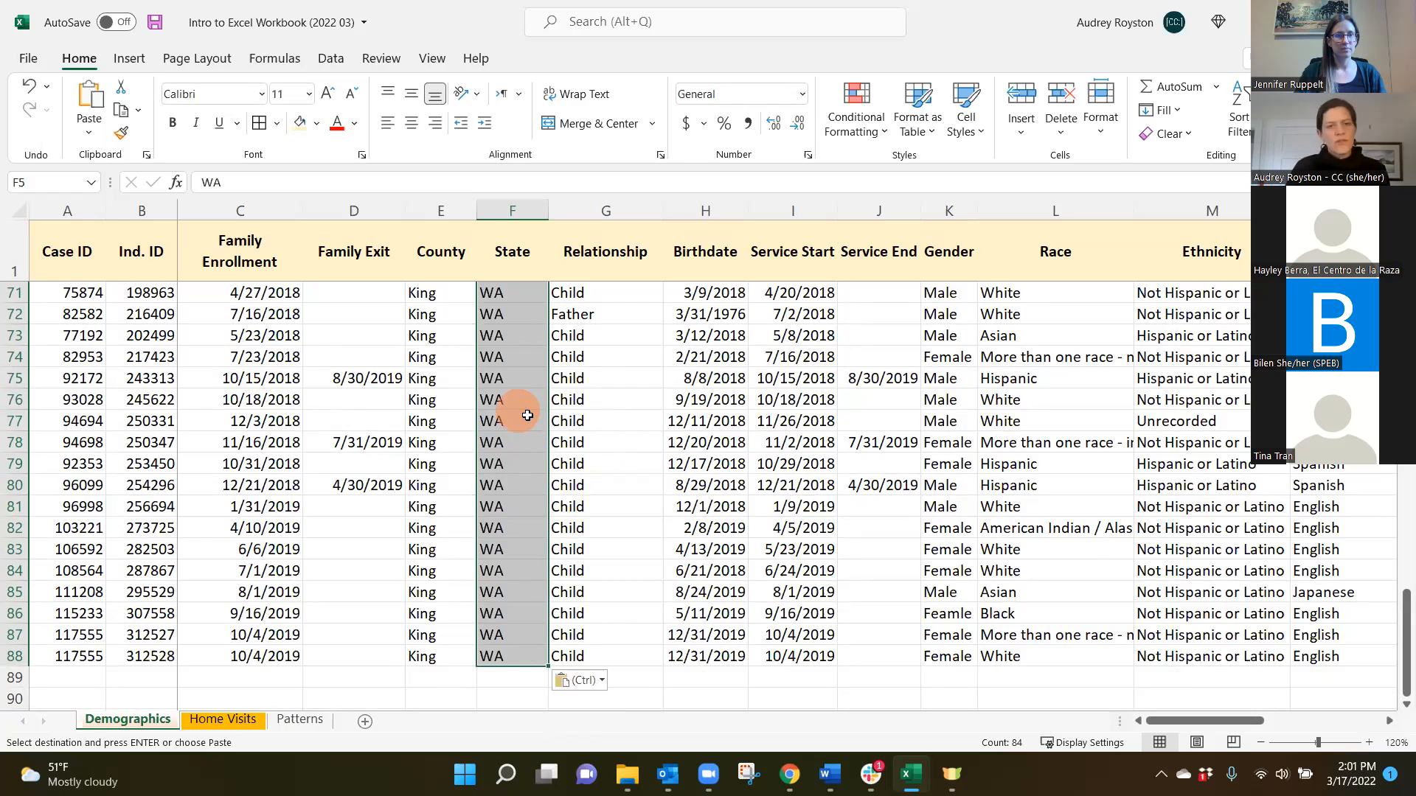
left_click(29, 89)
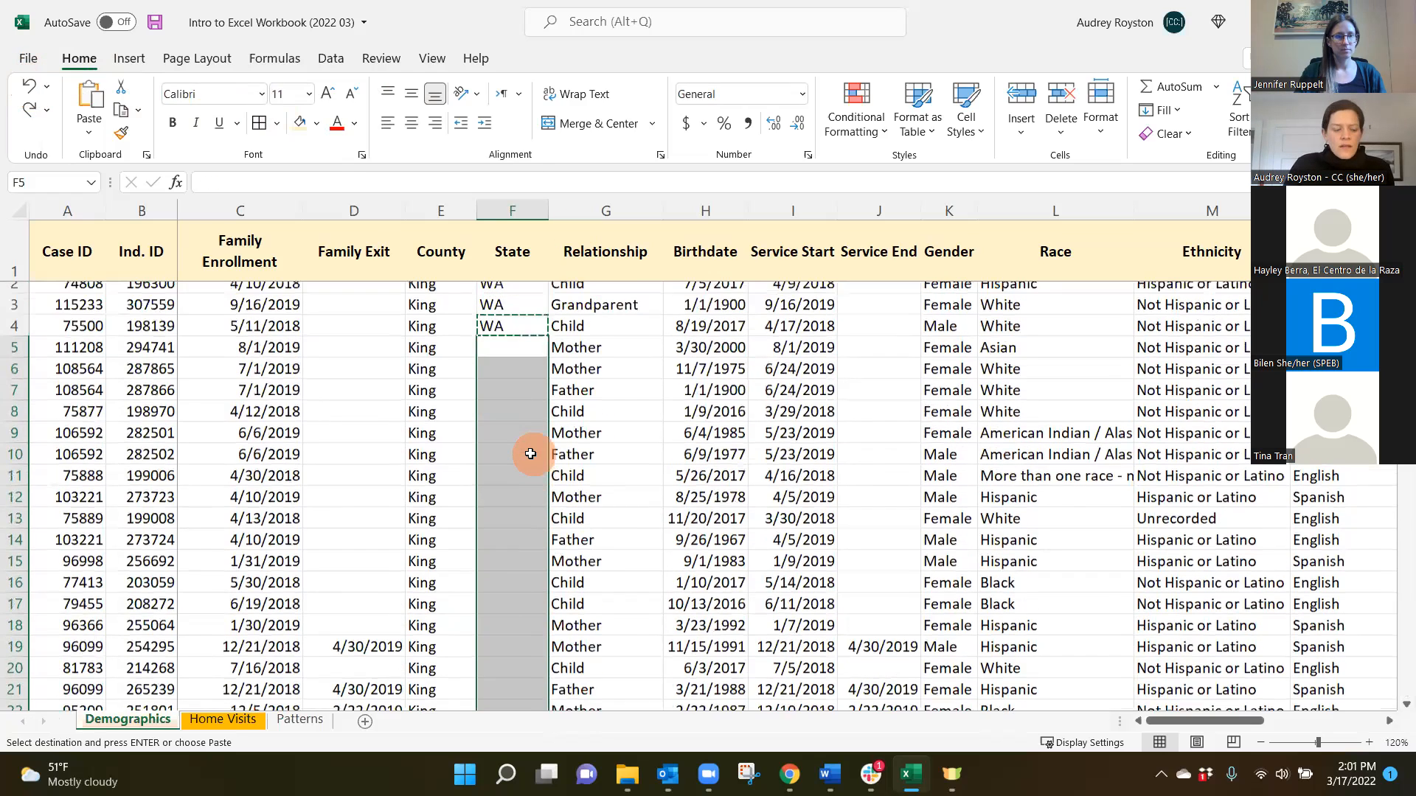
key("Escape")
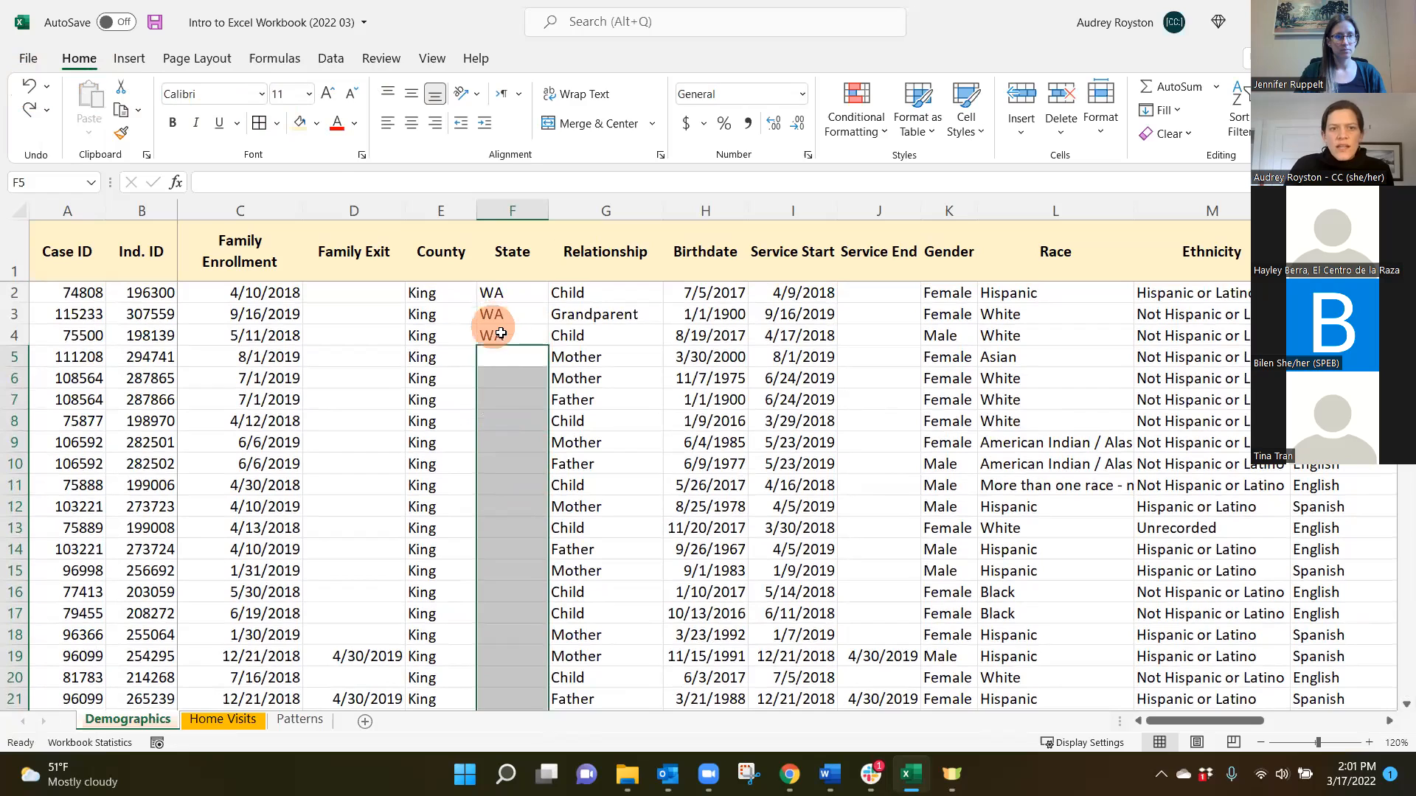
Step: AutoFill WA from F4 down the State column again and check that it extends to the last data row
left_click(495, 336)
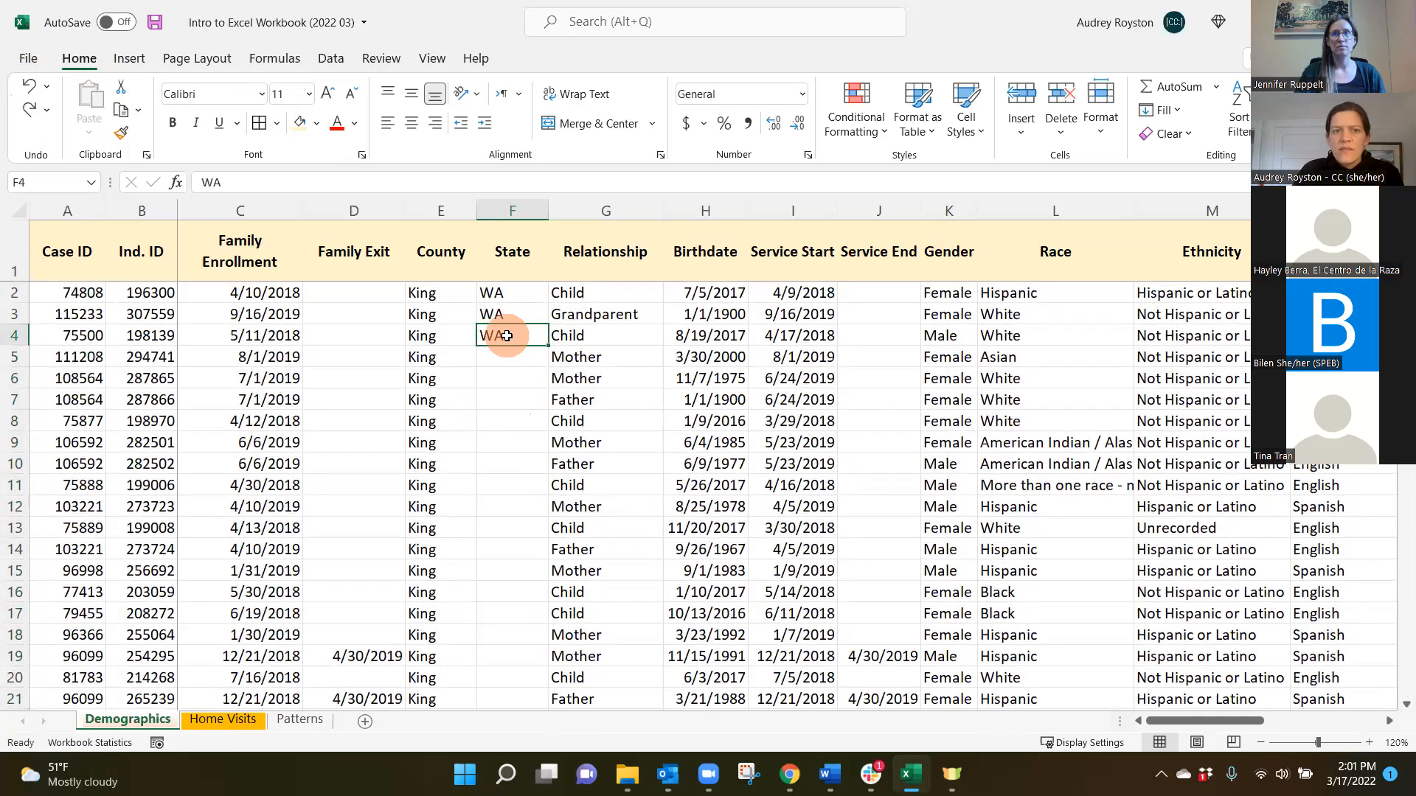
double_click(547, 344)
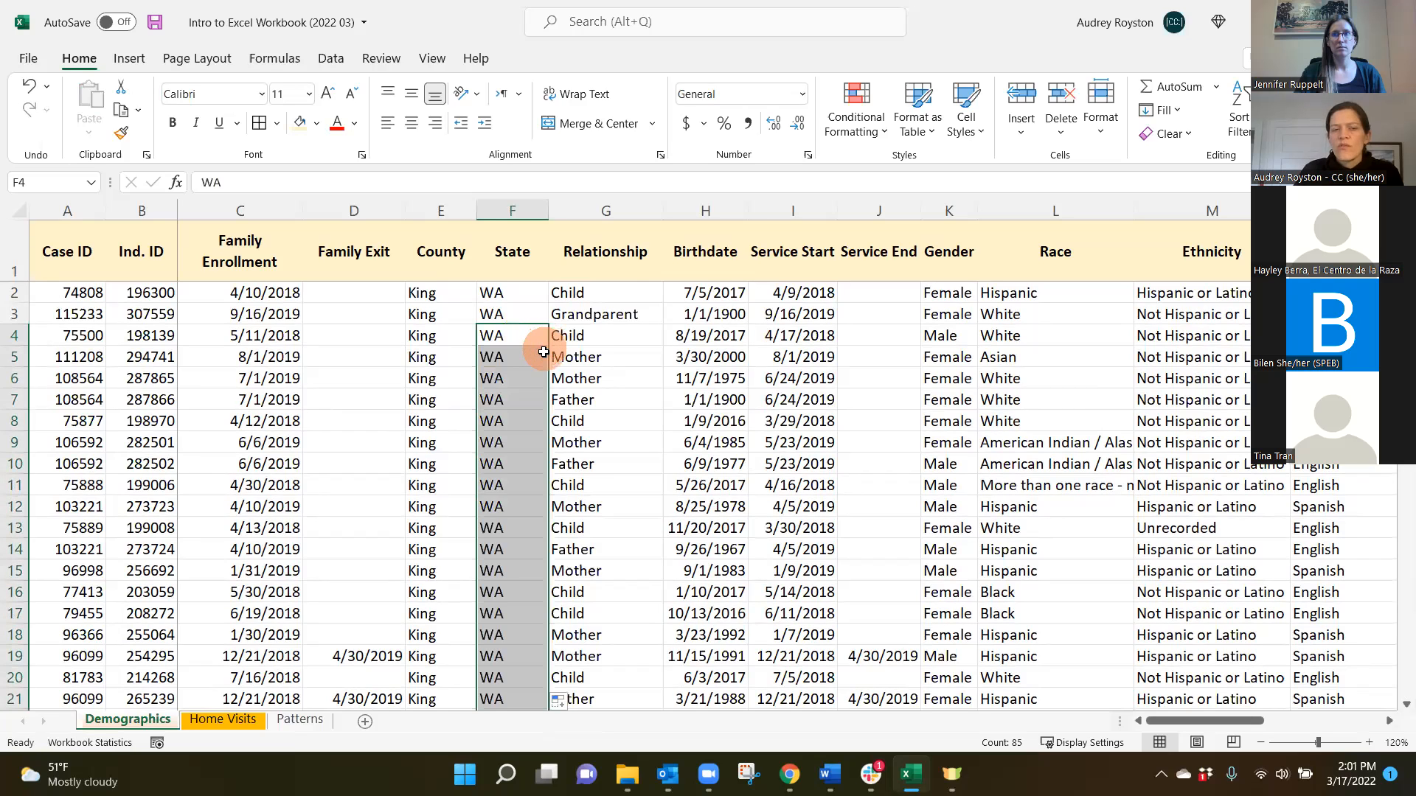
scroll(544, 351, "down", 1)
scroll(544, 352, "down", 20)
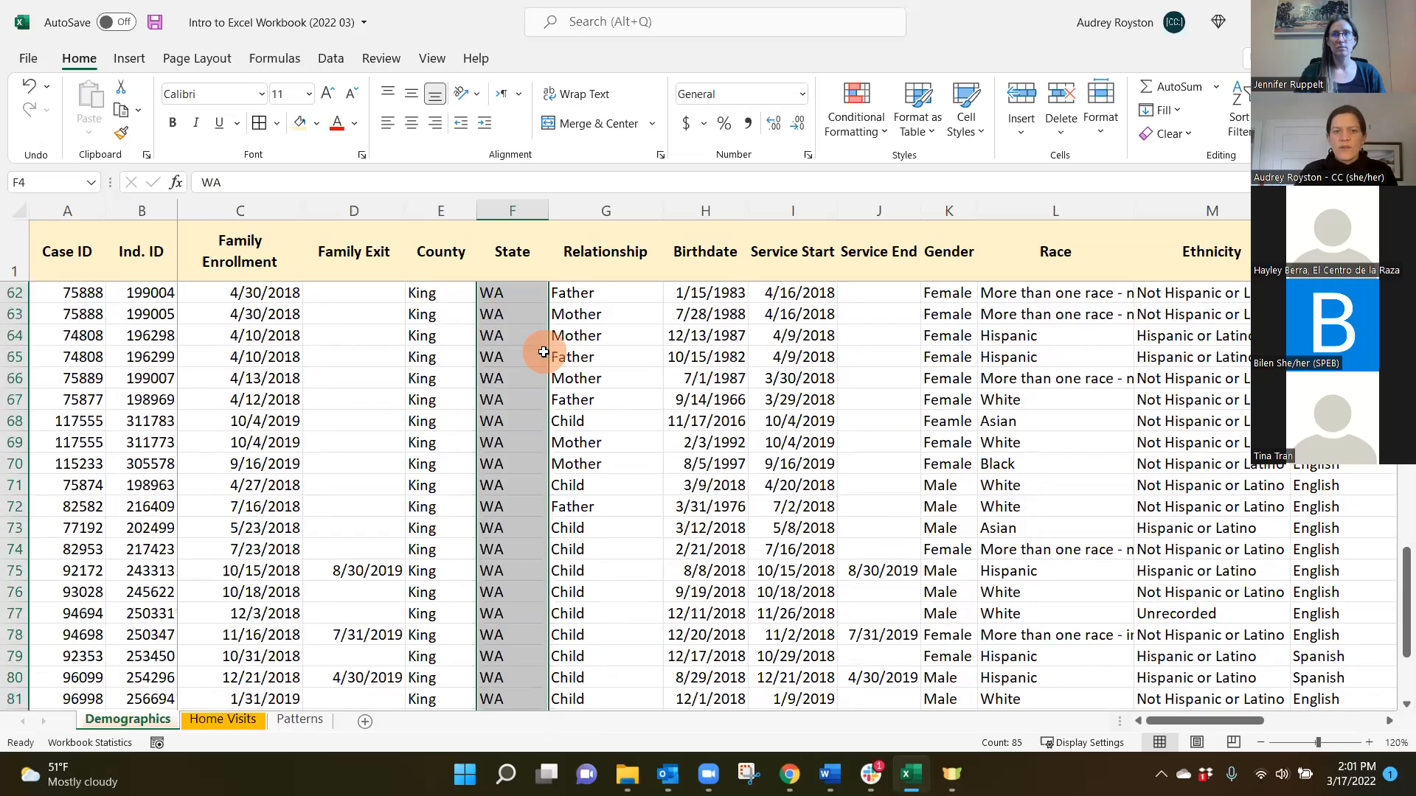
scroll(539, 344, "down", 2)
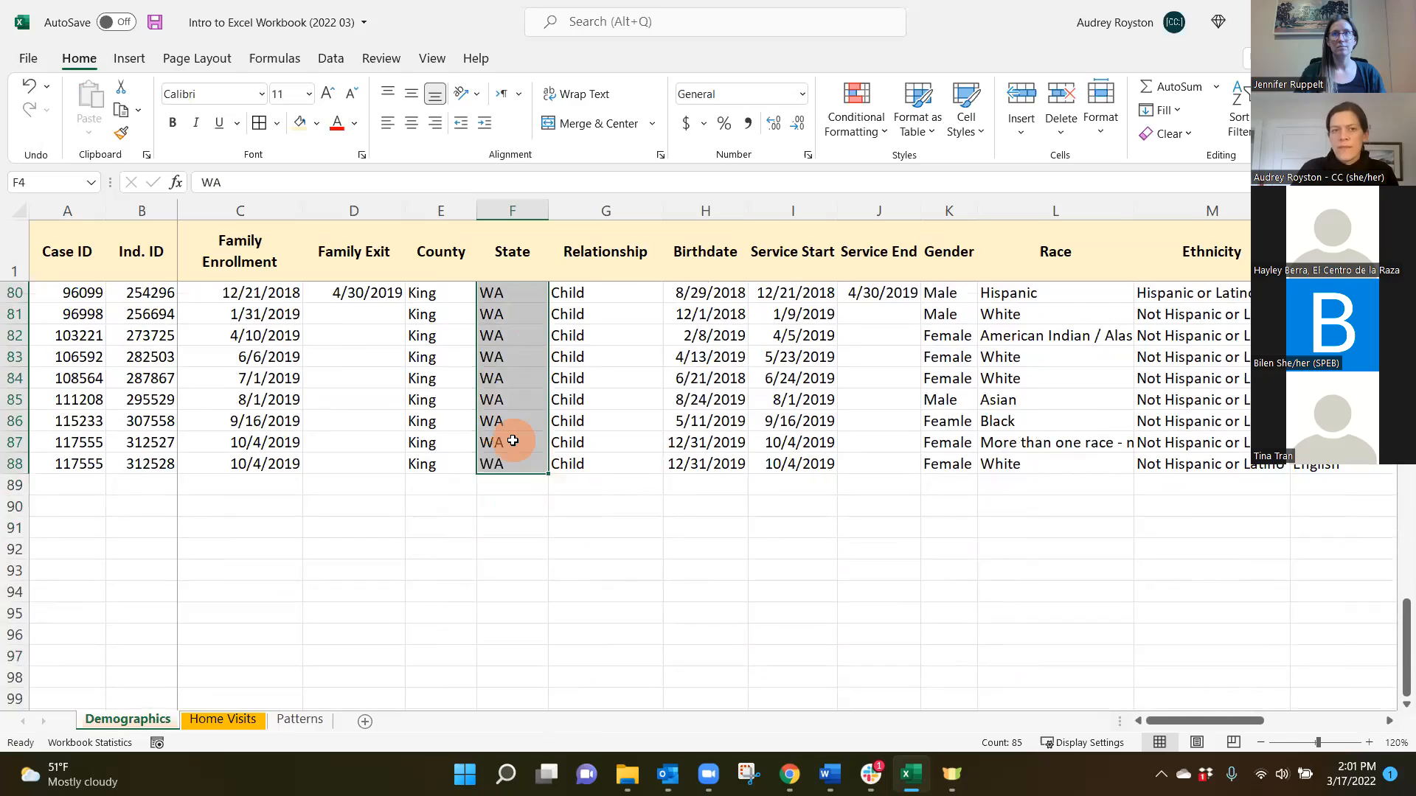
scroll(512, 440, "up", 1)
scroll(512, 441, "up", 17)
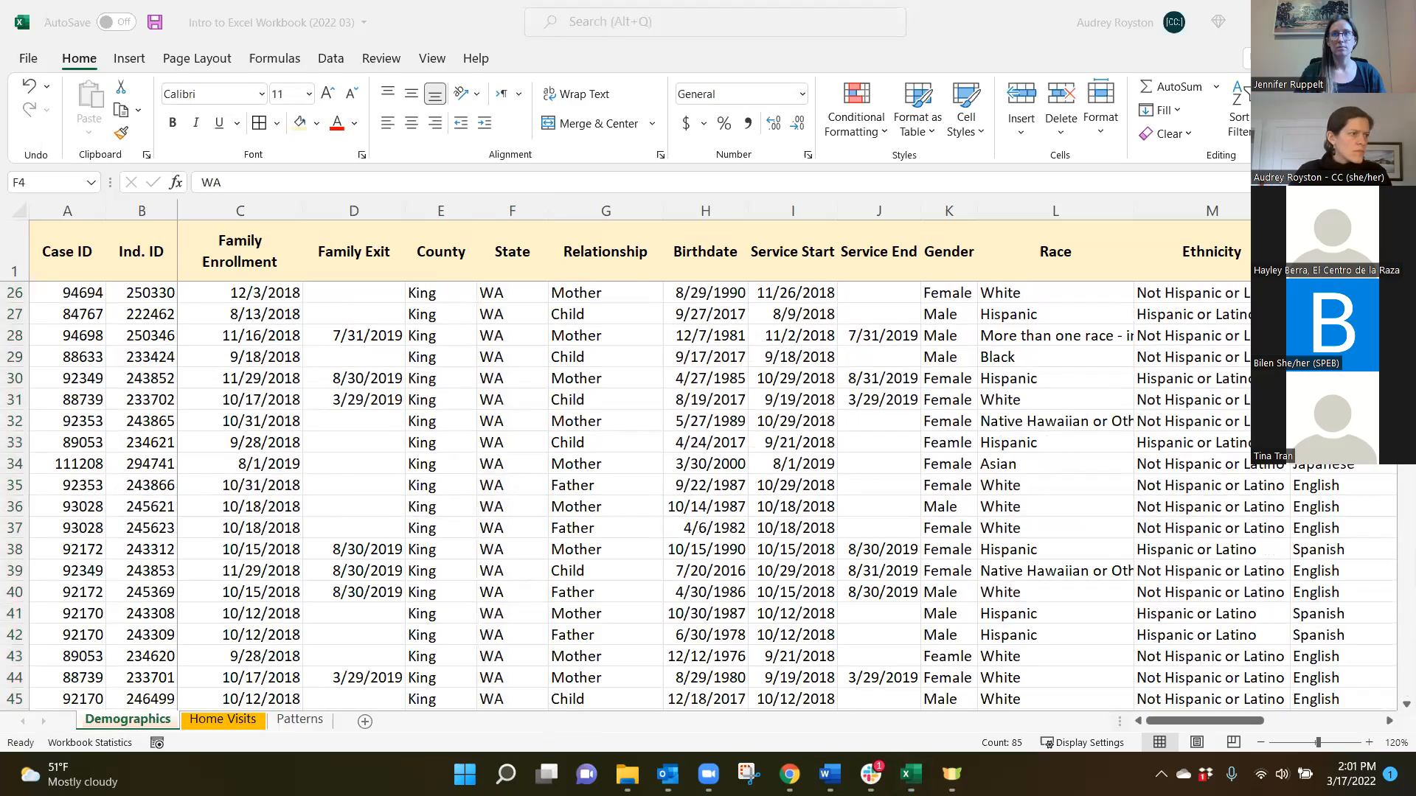
Step: Undo the State column fill and go back to cell F4
left_click(609, 491)
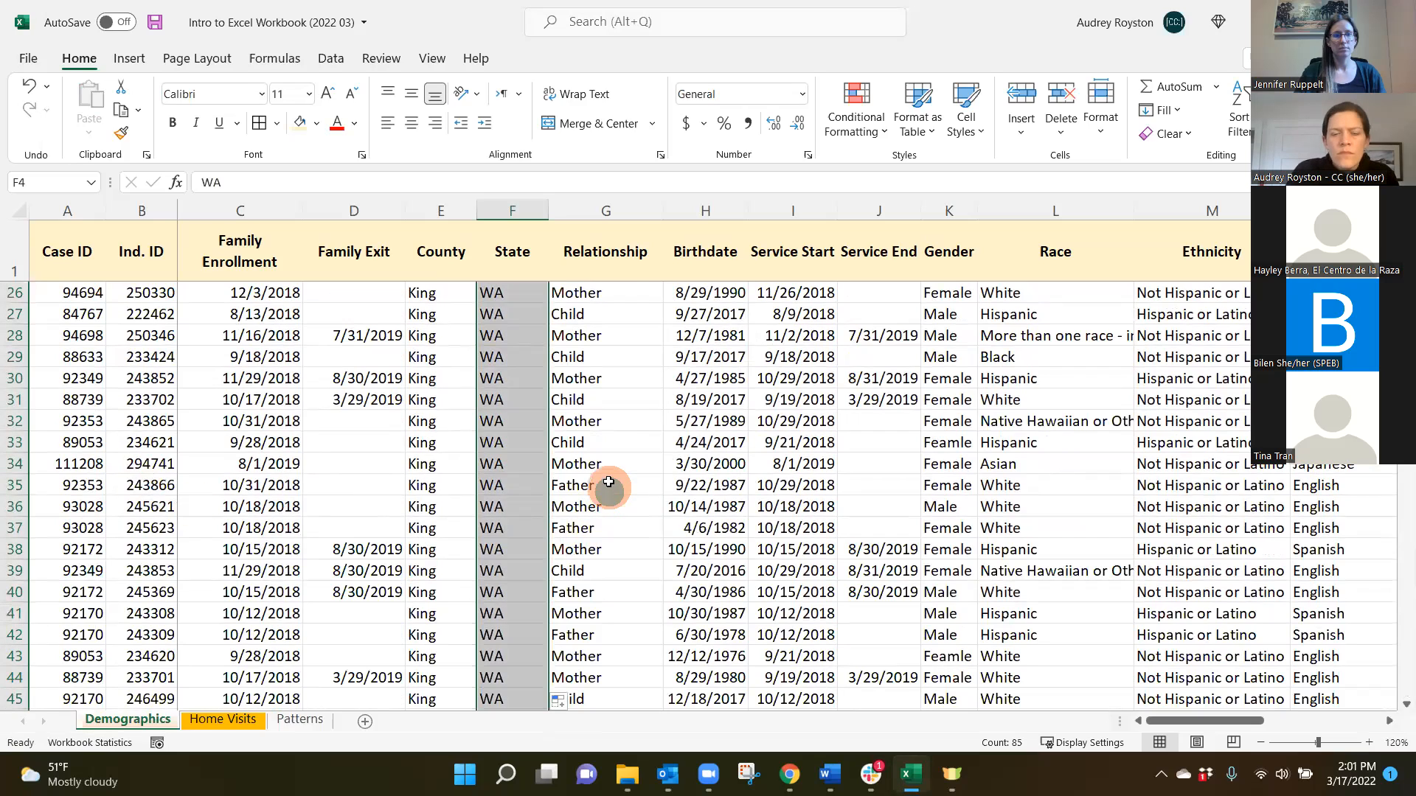
left_click(529, 395)
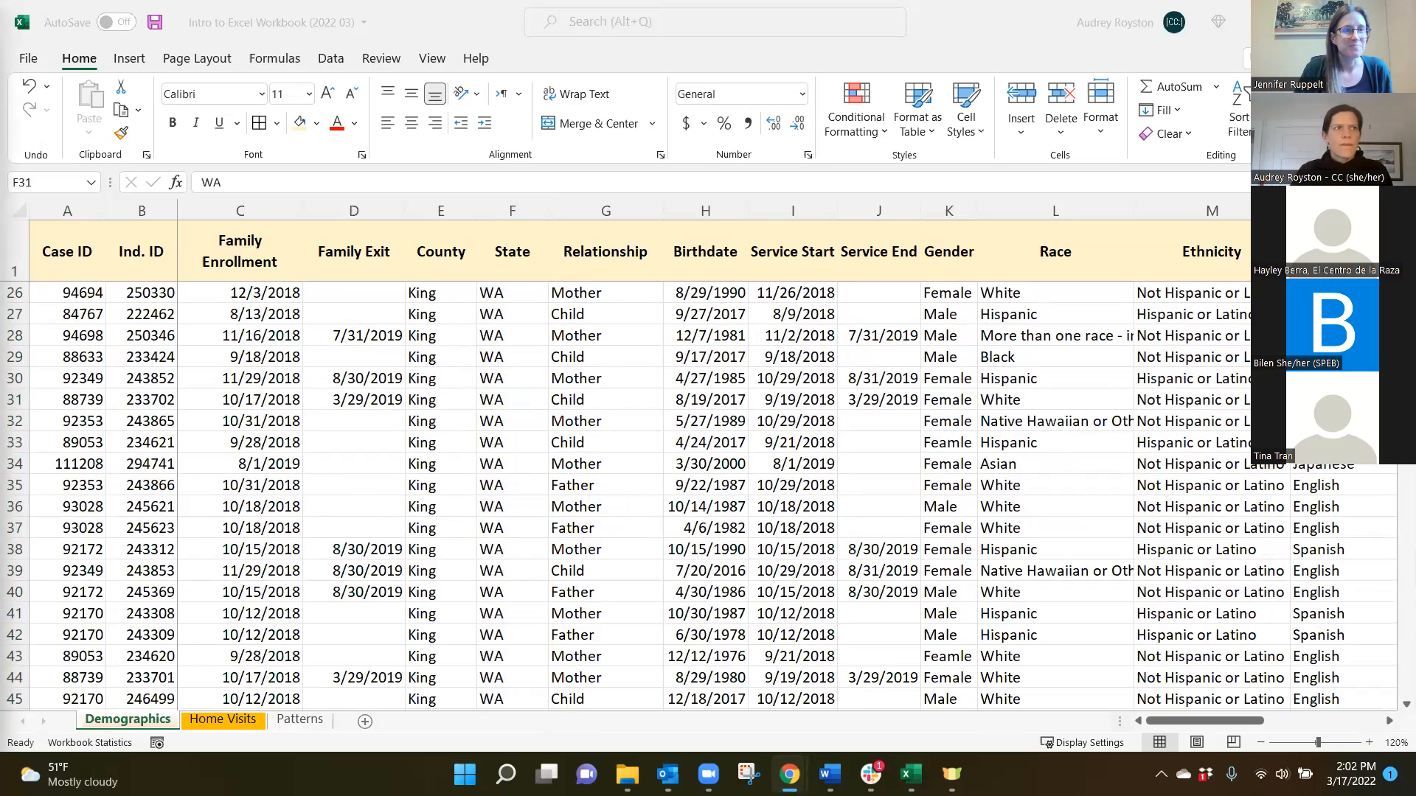
key("alt+Tab")
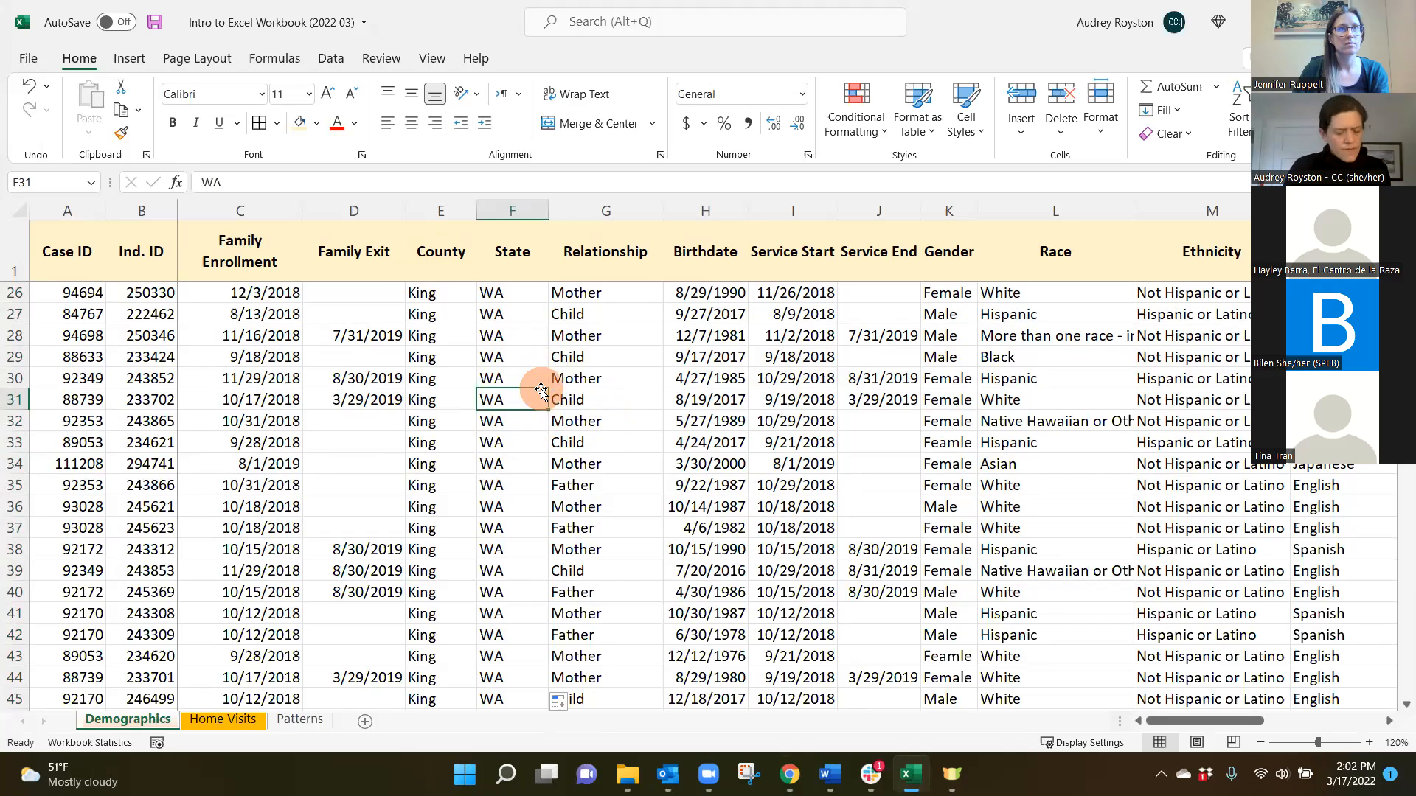
key("ctrl+z")
scroll(513, 353, "up", 1)
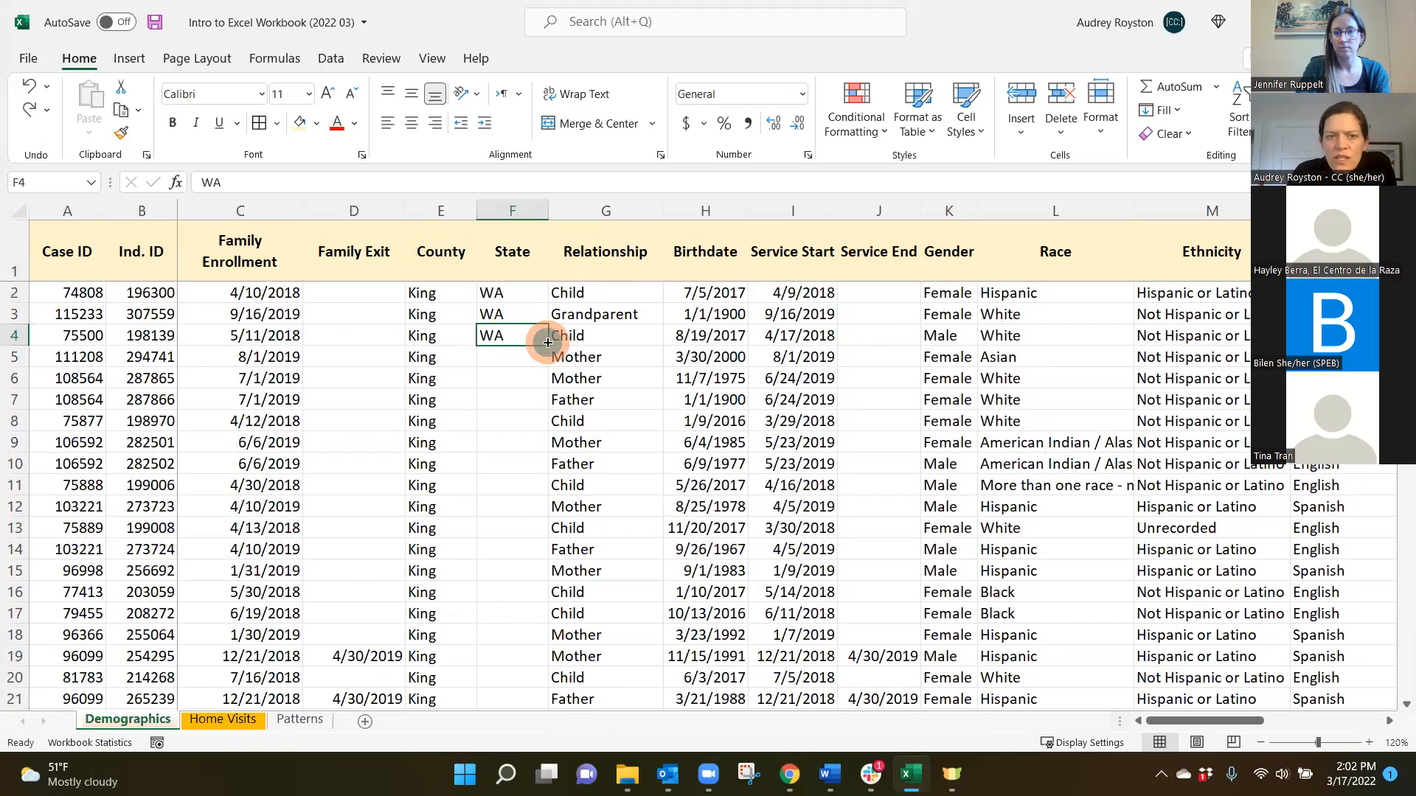
Step: AutoFill WA from F4 down to the last data row of the State column and review the filled cells
double_click(547, 342)
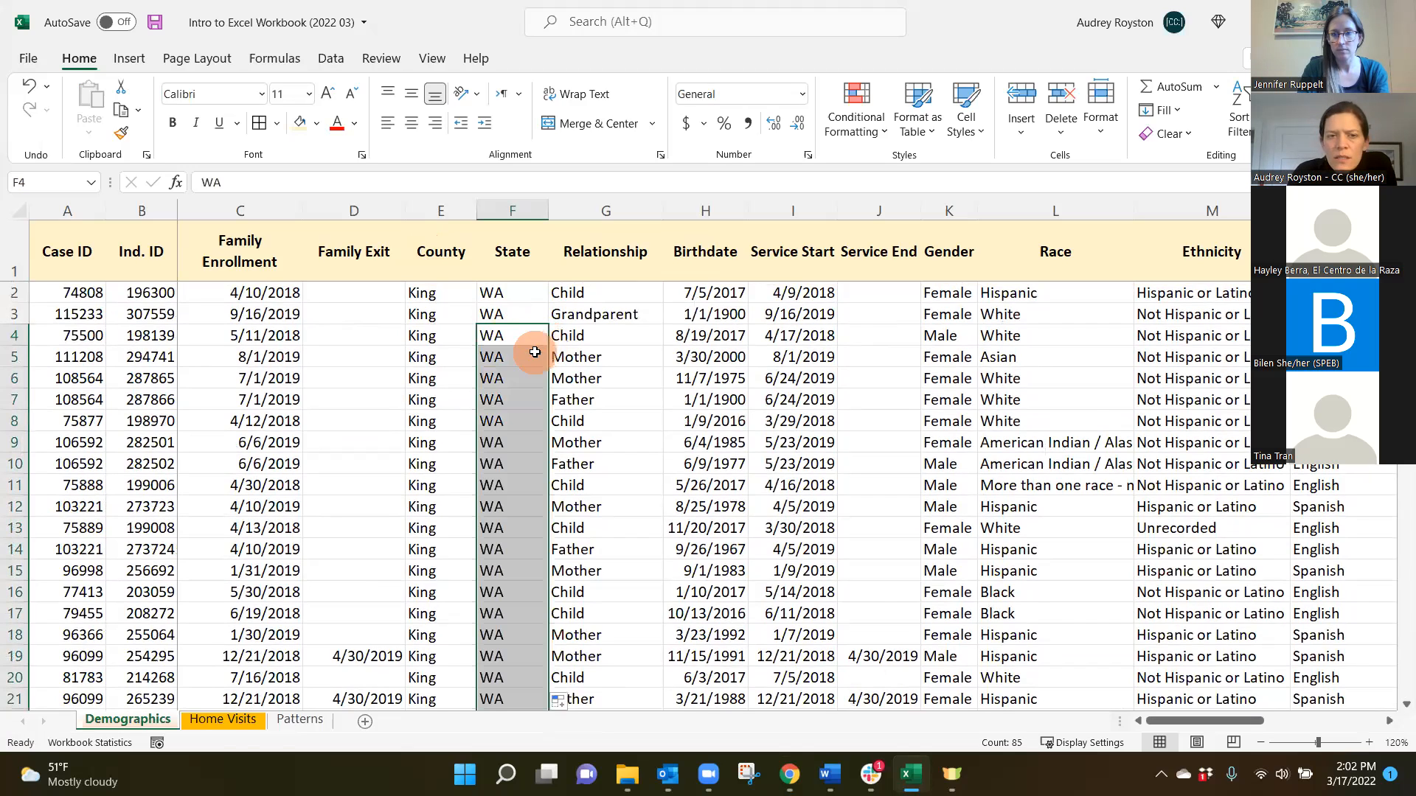
scroll(535, 354, "down", 4)
scroll(529, 355, "down", 13)
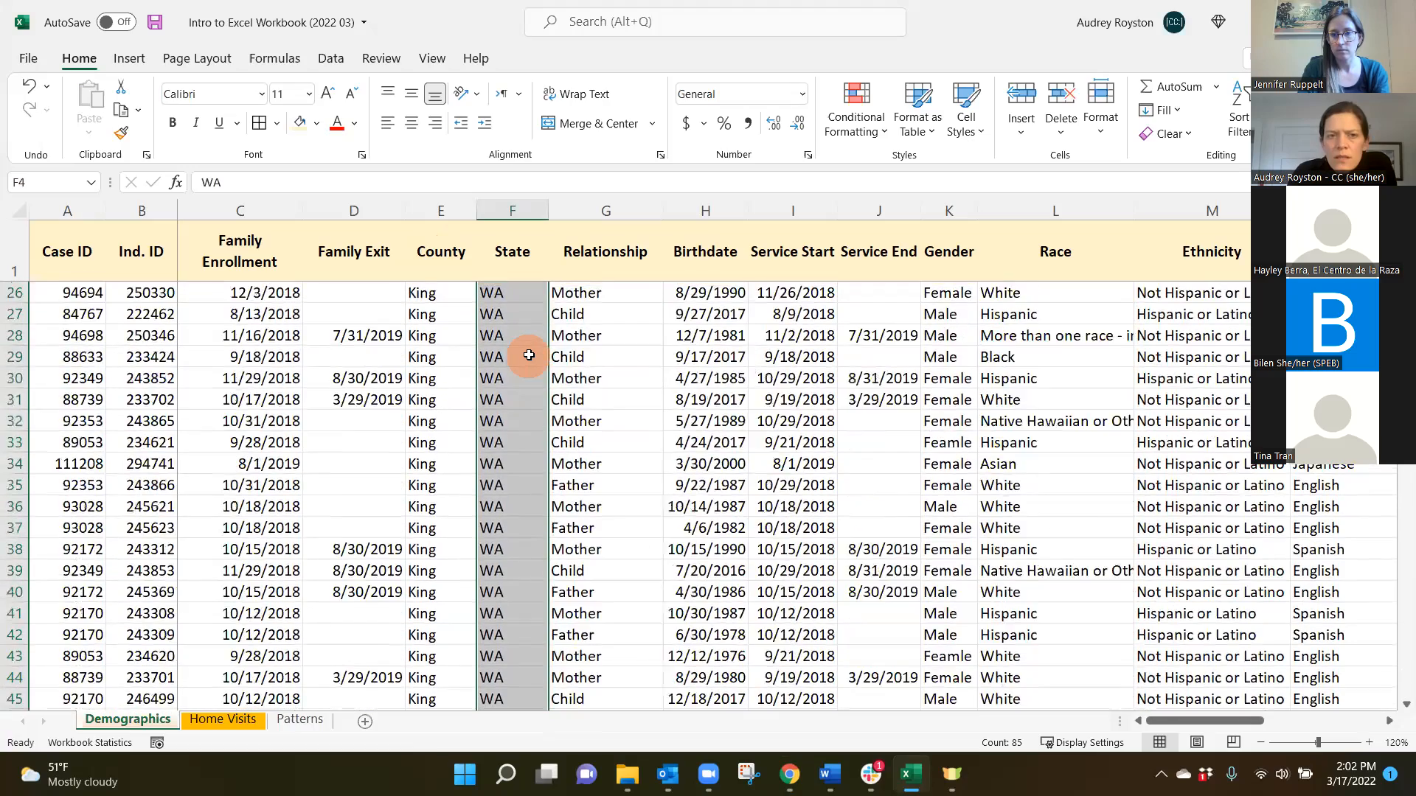
scroll(529, 355, "down", 8)
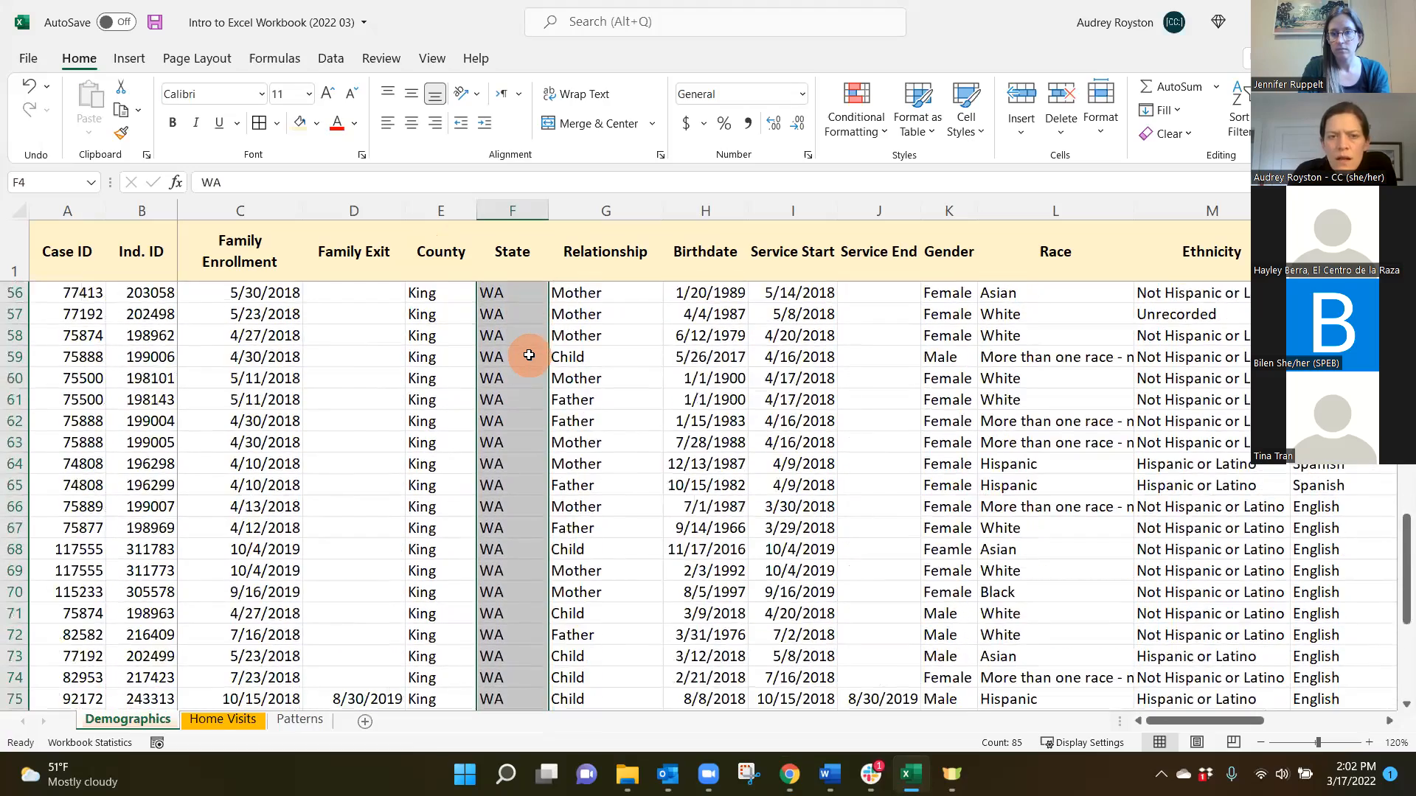
scroll(529, 356, "up", 2)
scroll(528, 355, "up", 20)
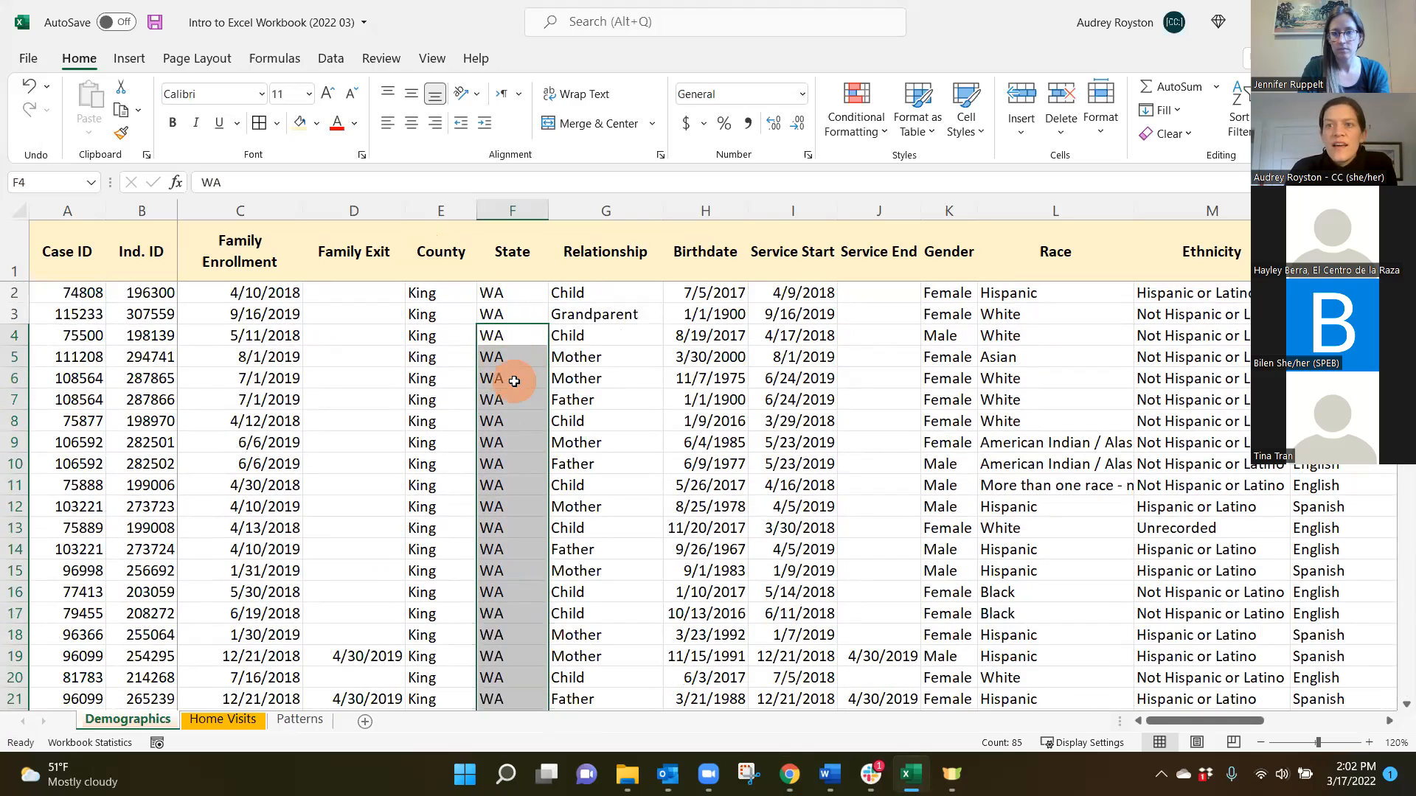
left_click(505, 332)
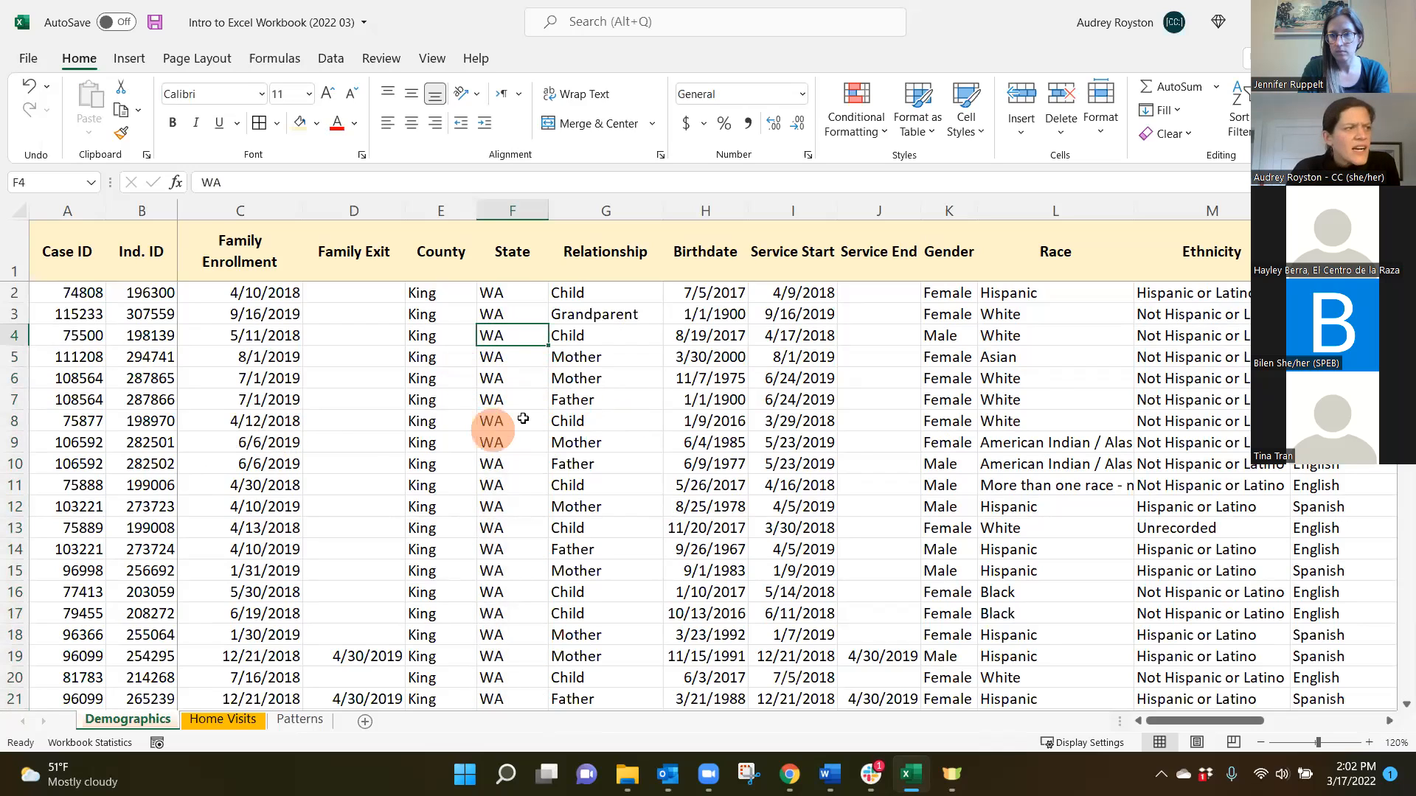
Step: Switch to the Patterns sheet and enter 8/3/2021 in A4 of the Full Date column
left_click(301, 723)
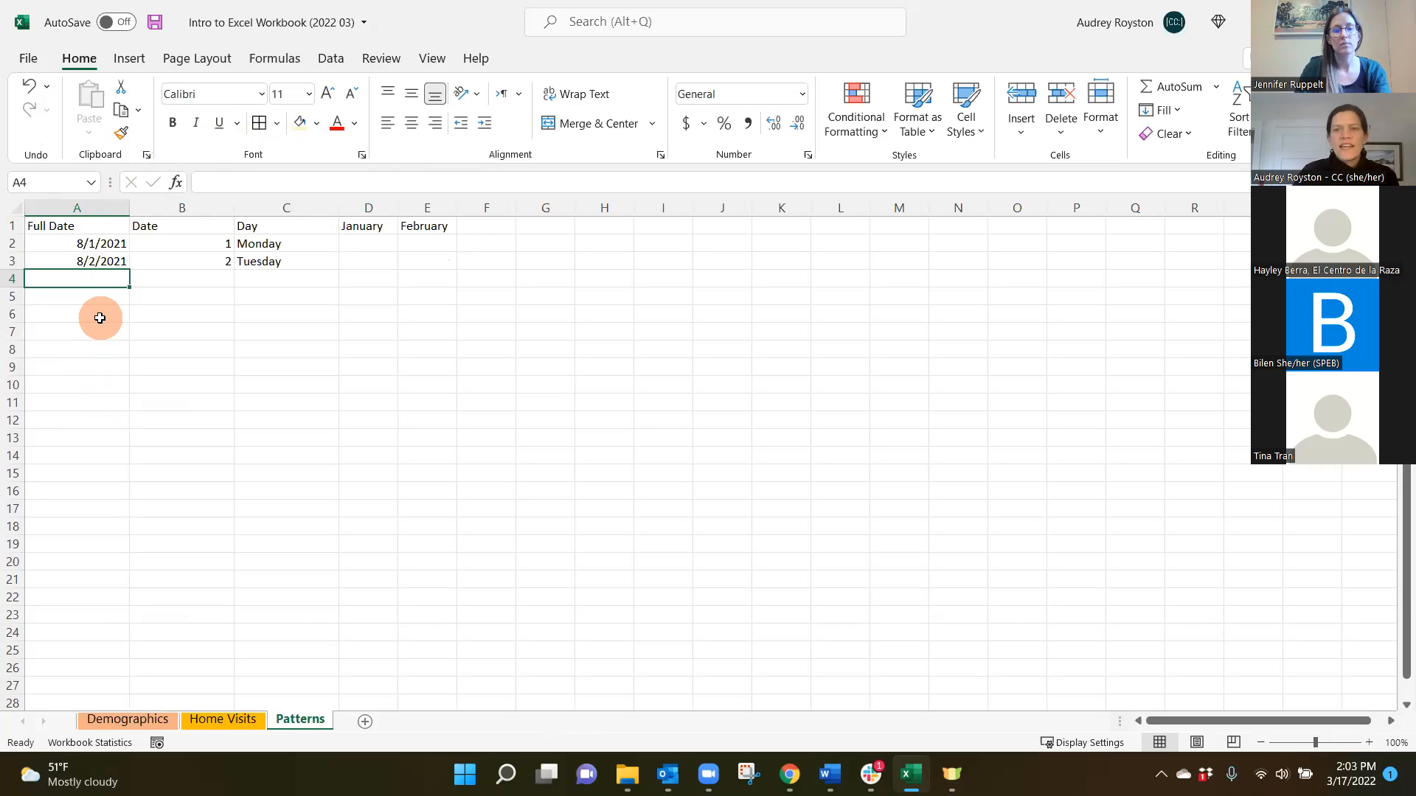
left_click(100, 244)
left_click(269, 457)
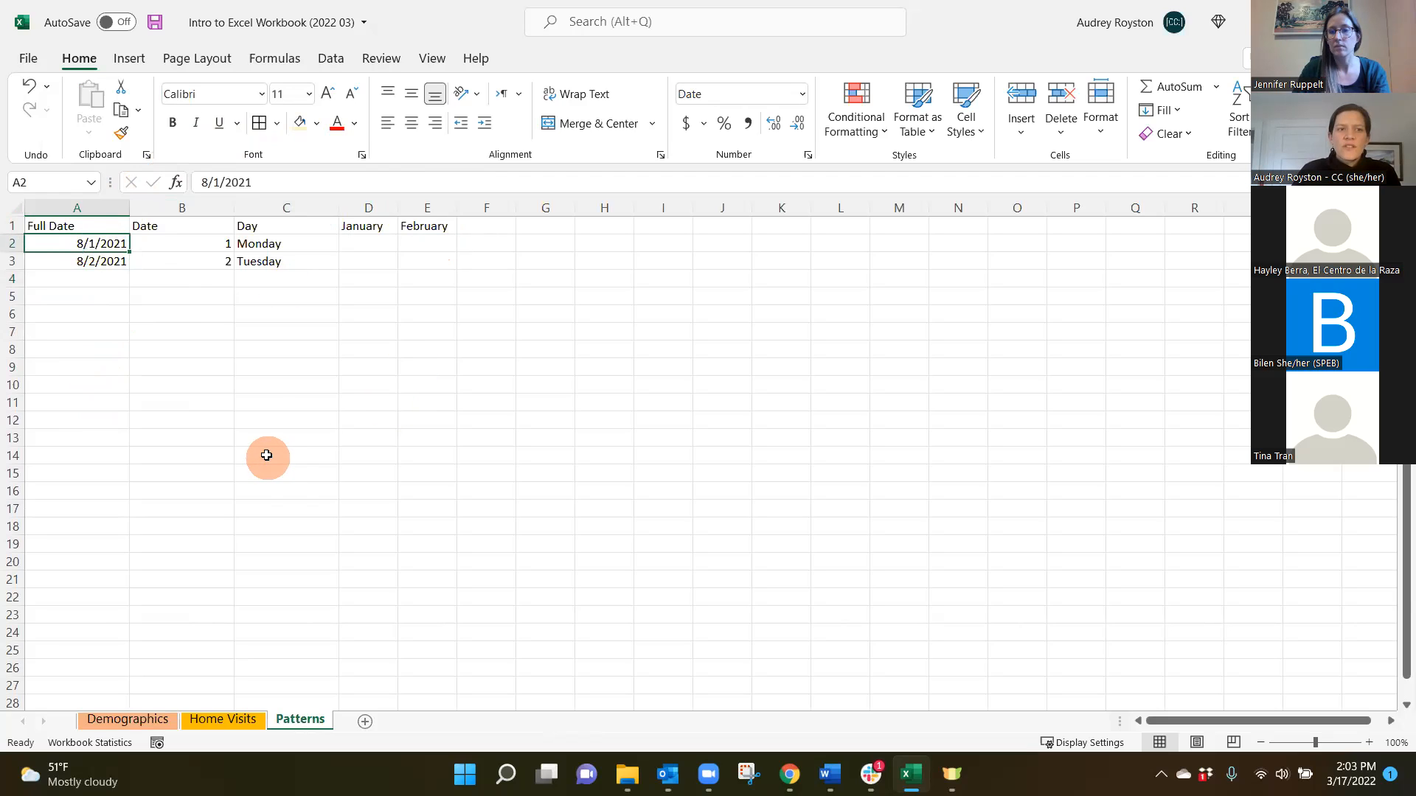
left_click_drag(104, 243, 85, 254)
left_click(75, 277)
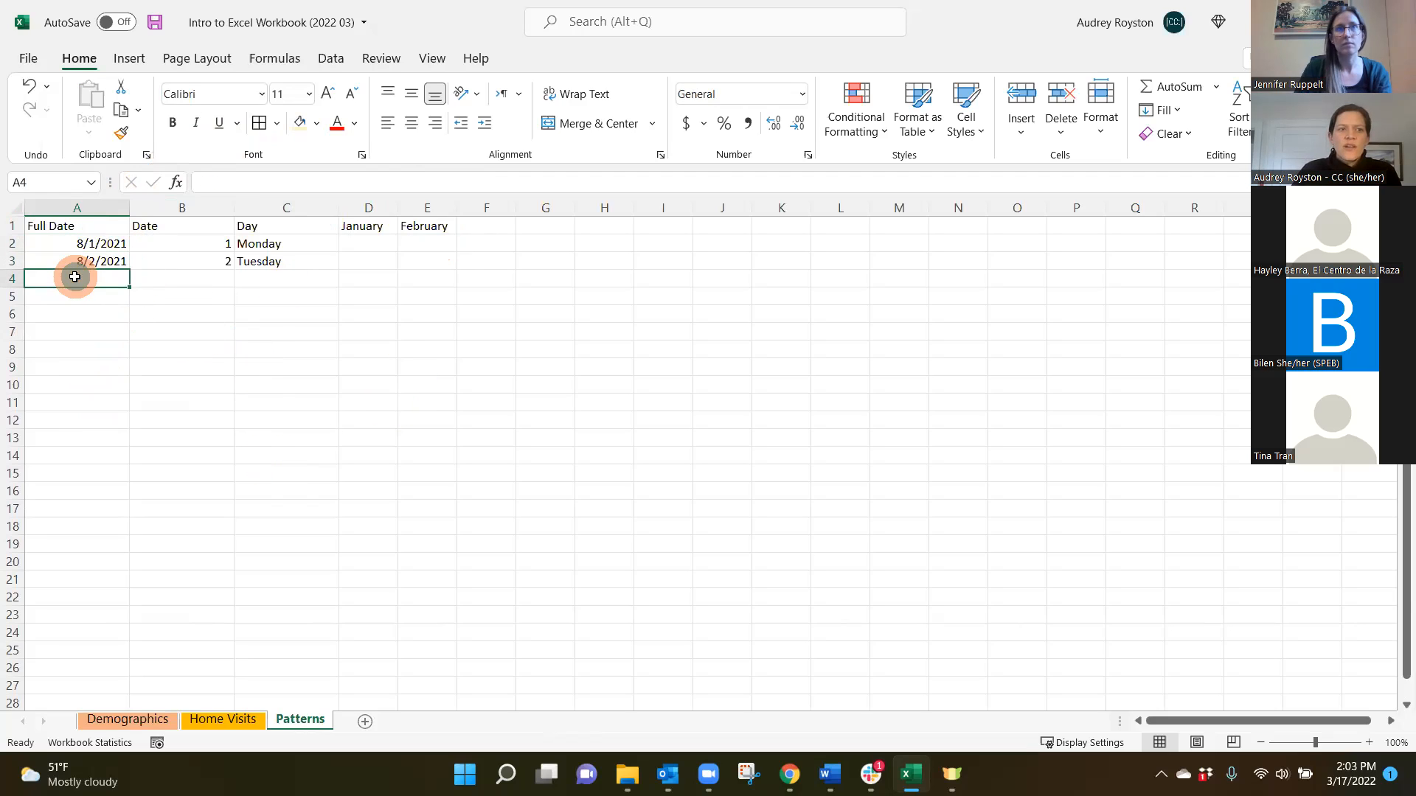
type("8/3/2021")
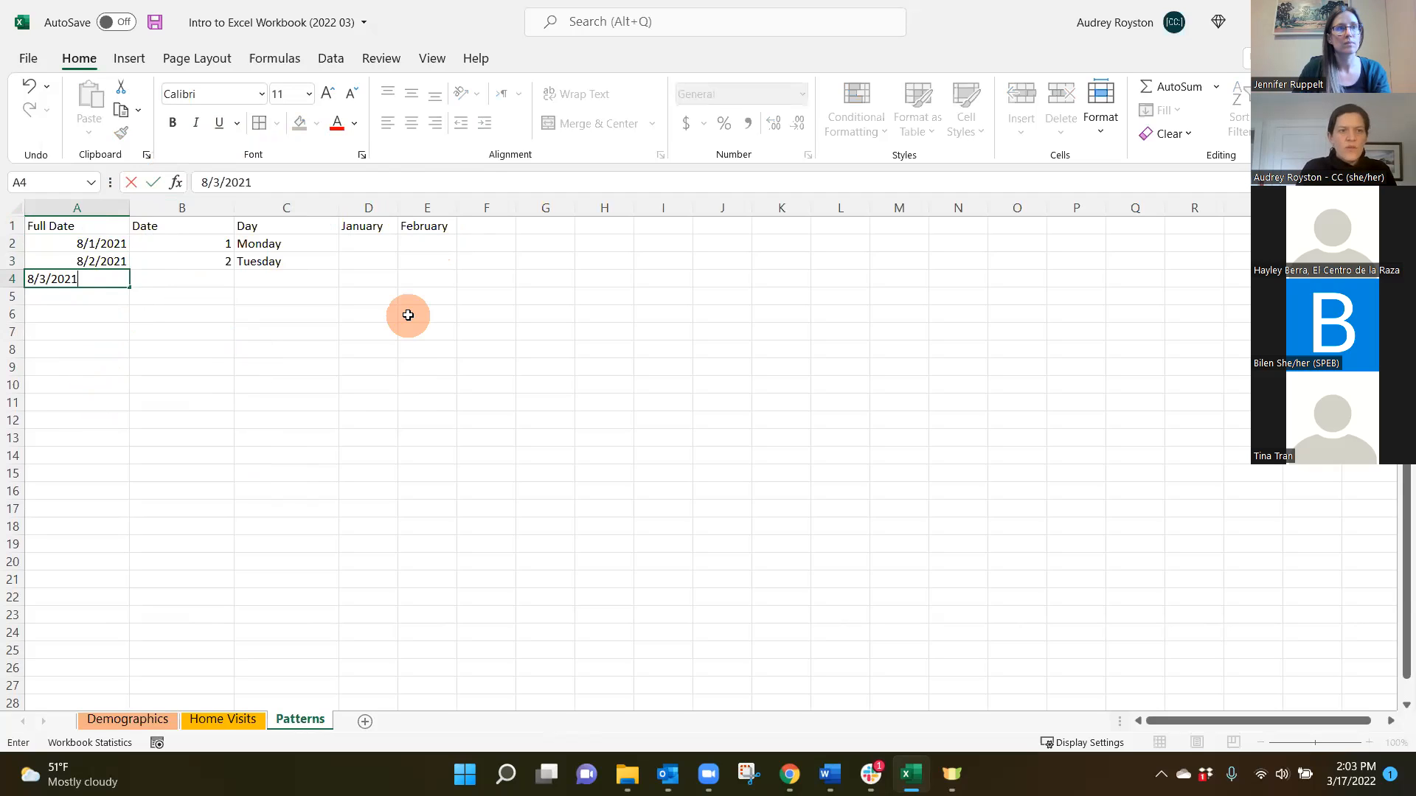
key("Return")
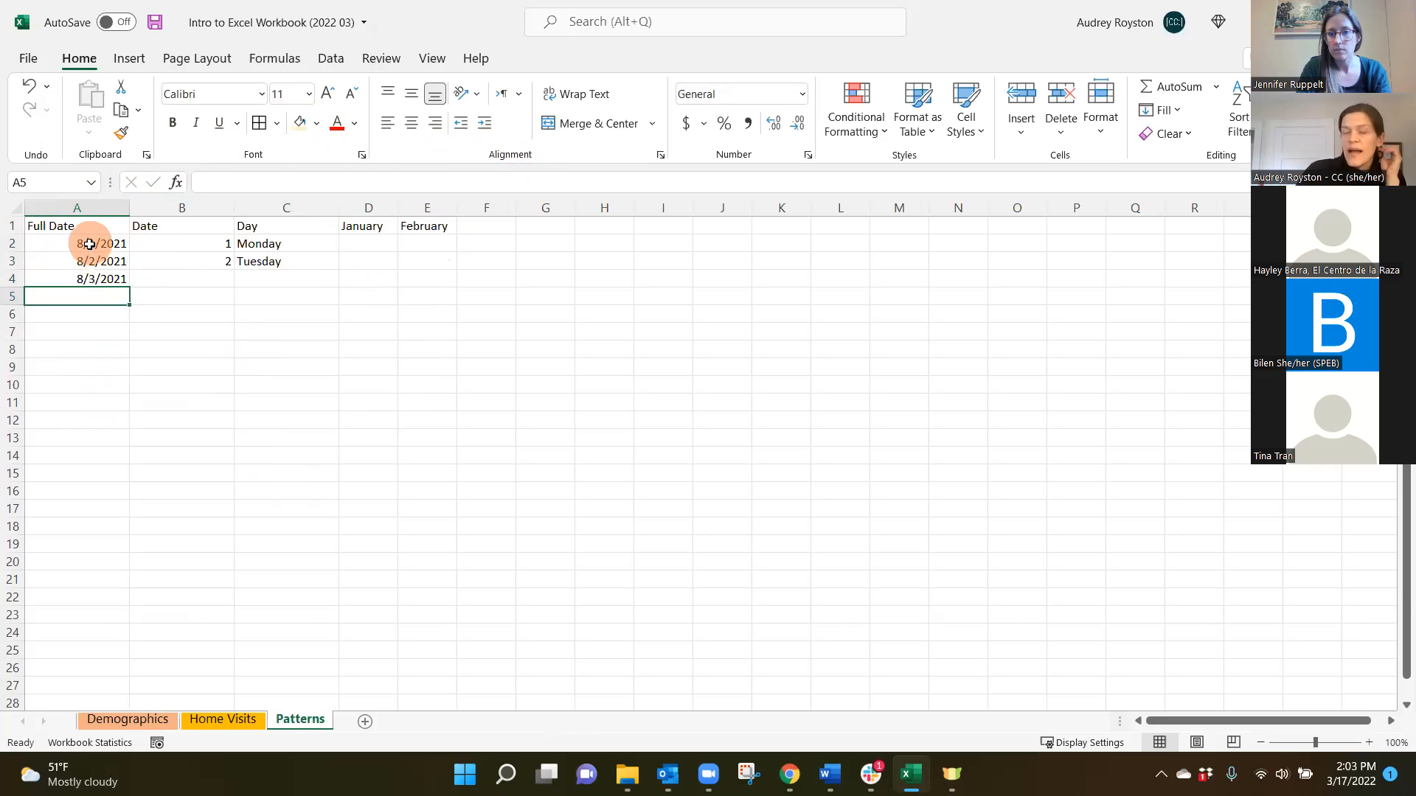
Step: AutoFill the date series from A2 through A4 down the Full Date column to 8/30/2021 in row 31
left_click_drag(87, 241, 86, 277)
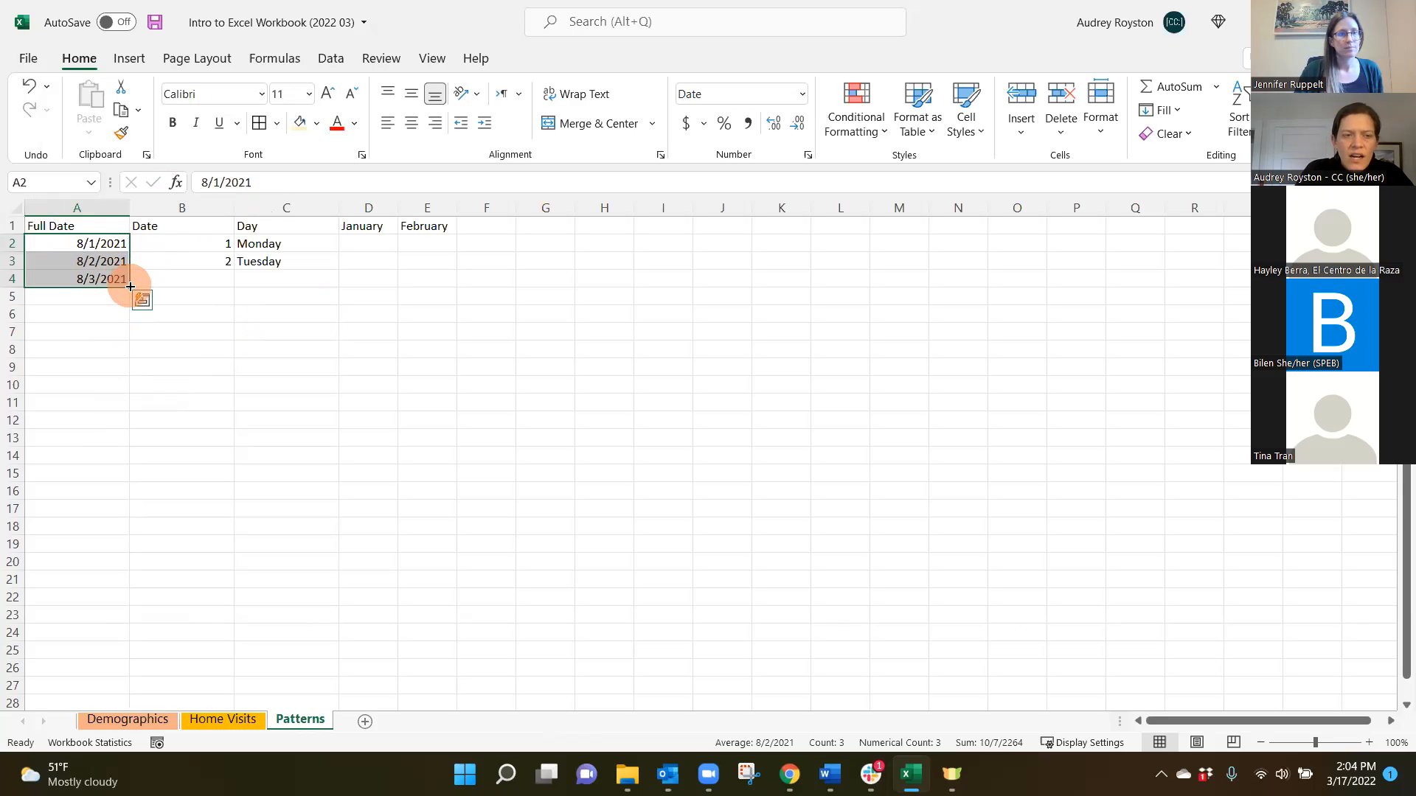
left_click_drag(131, 287, 100, 601)
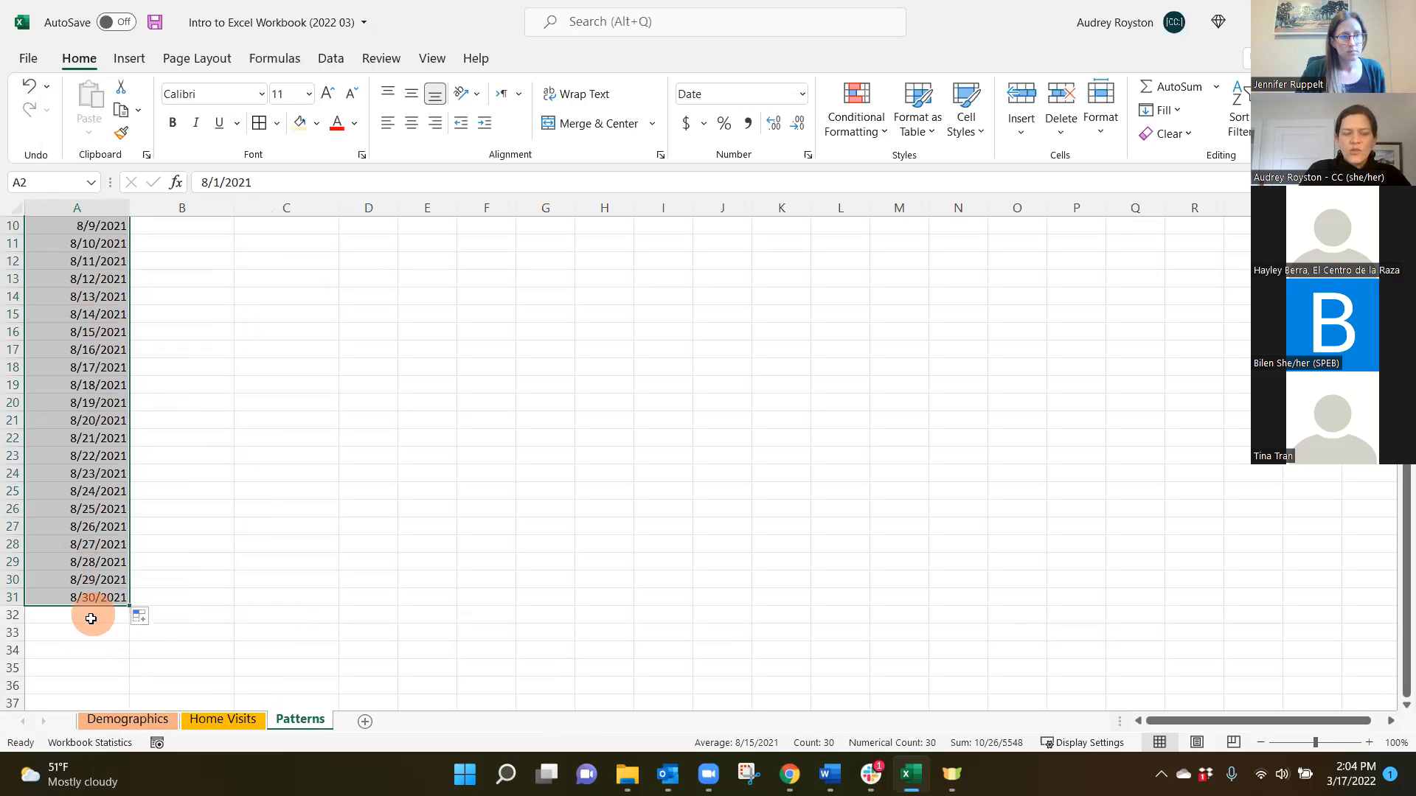
scroll(110, 487, "up", 3)
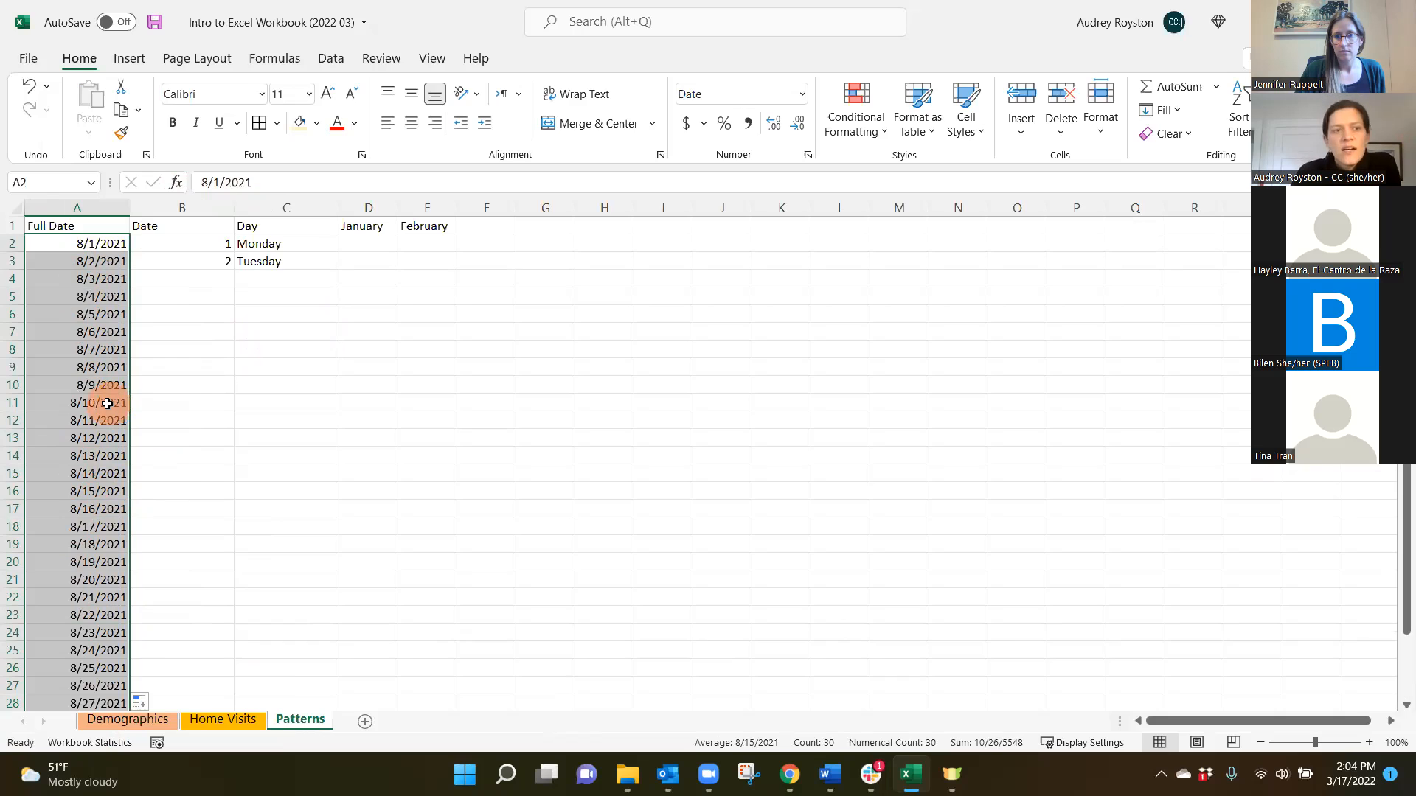
Step: Extend the Full Date series down to 9/7/2021 in row 39, and reselect the starting dates in A2 through A4
scroll(103, 406, "down", 6)
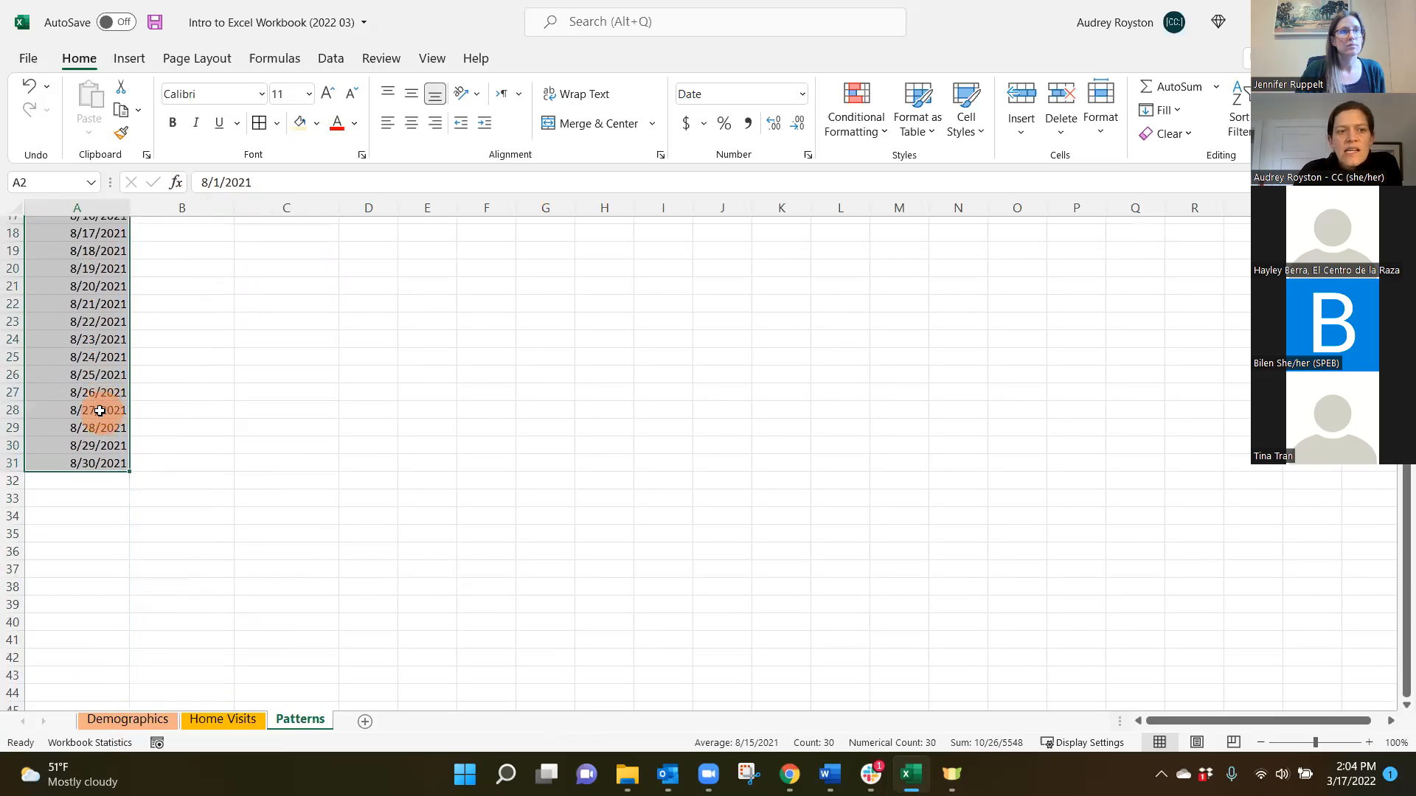
scroll(99, 410, "down", 1)
left_click_drag(132, 447, 130, 583)
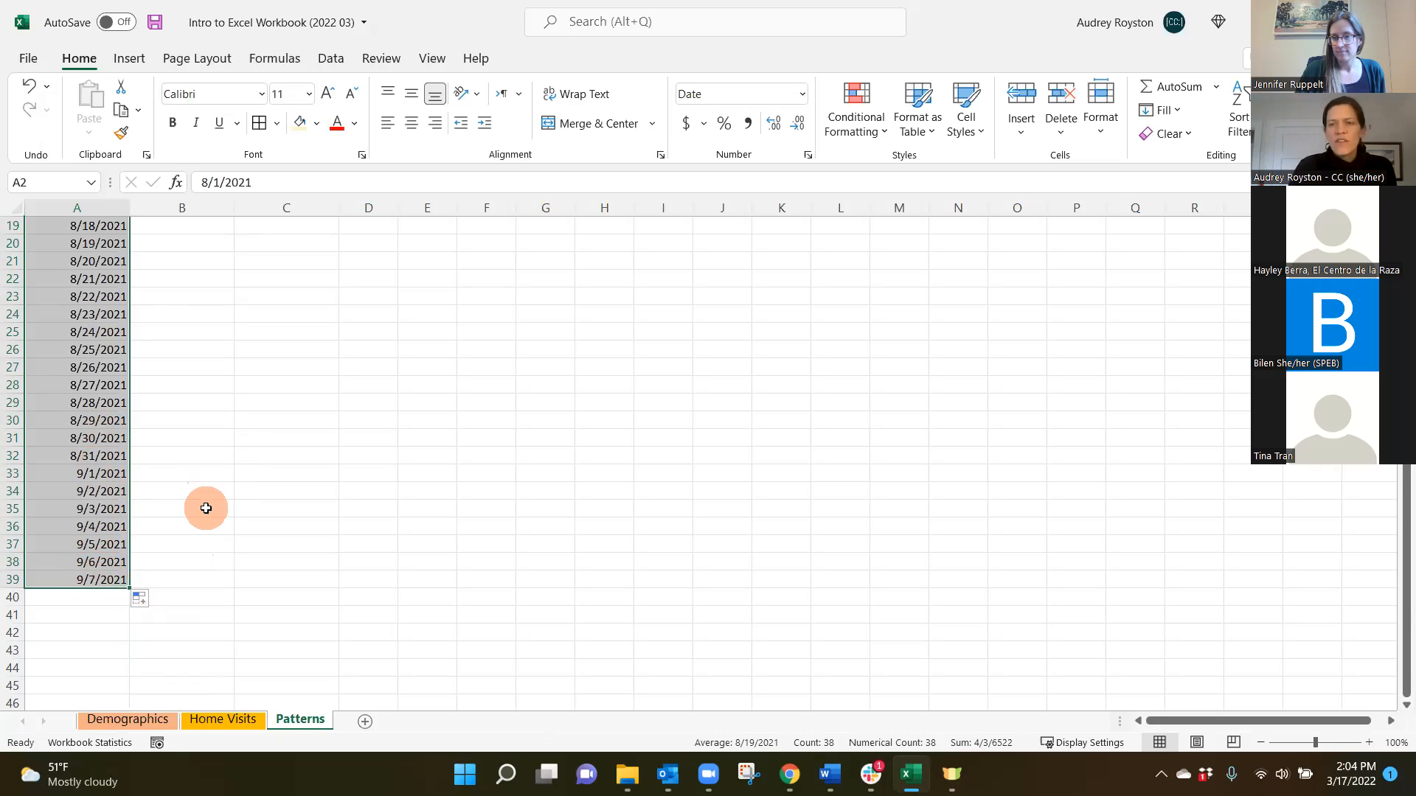
scroll(166, 426, "up", 6)
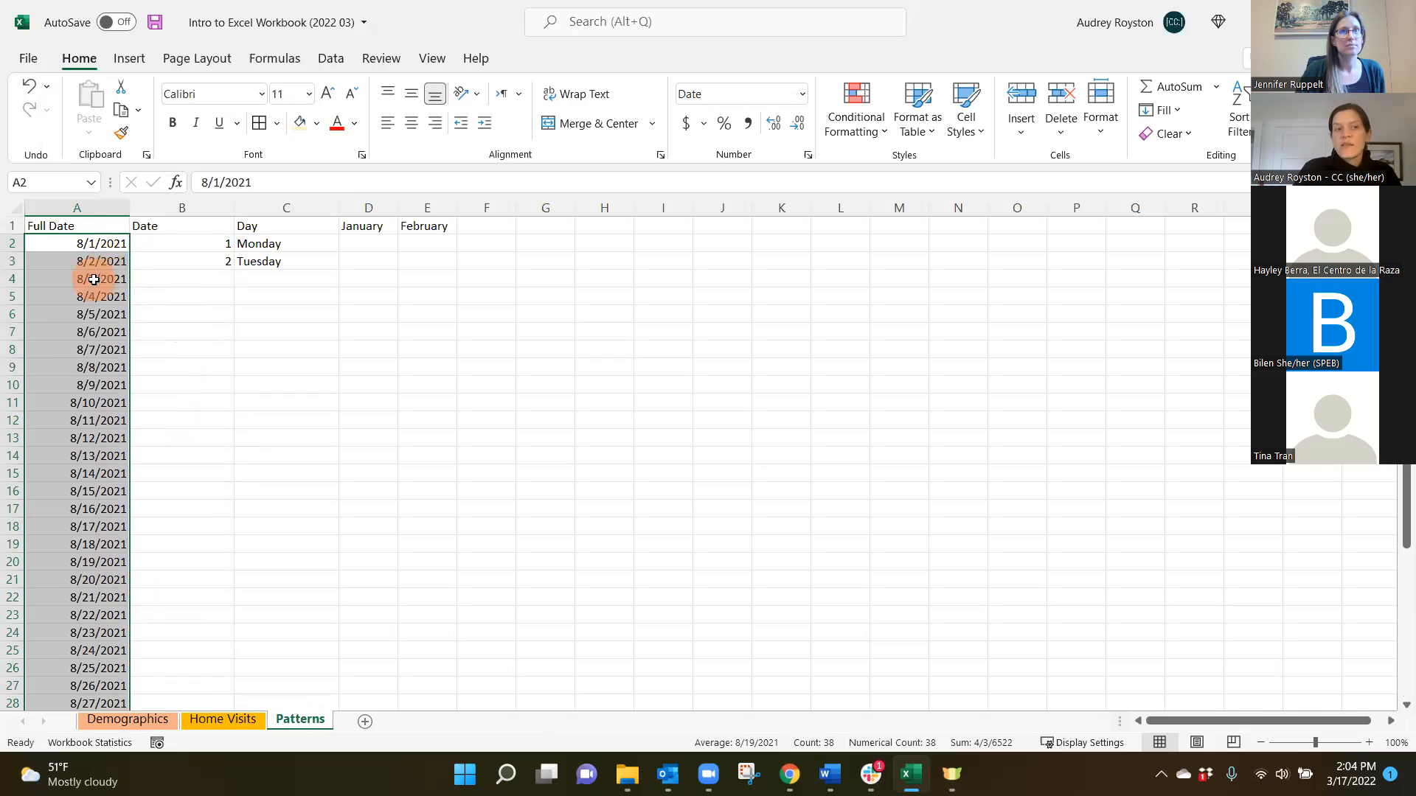
left_click_drag(104, 242, 105, 278)
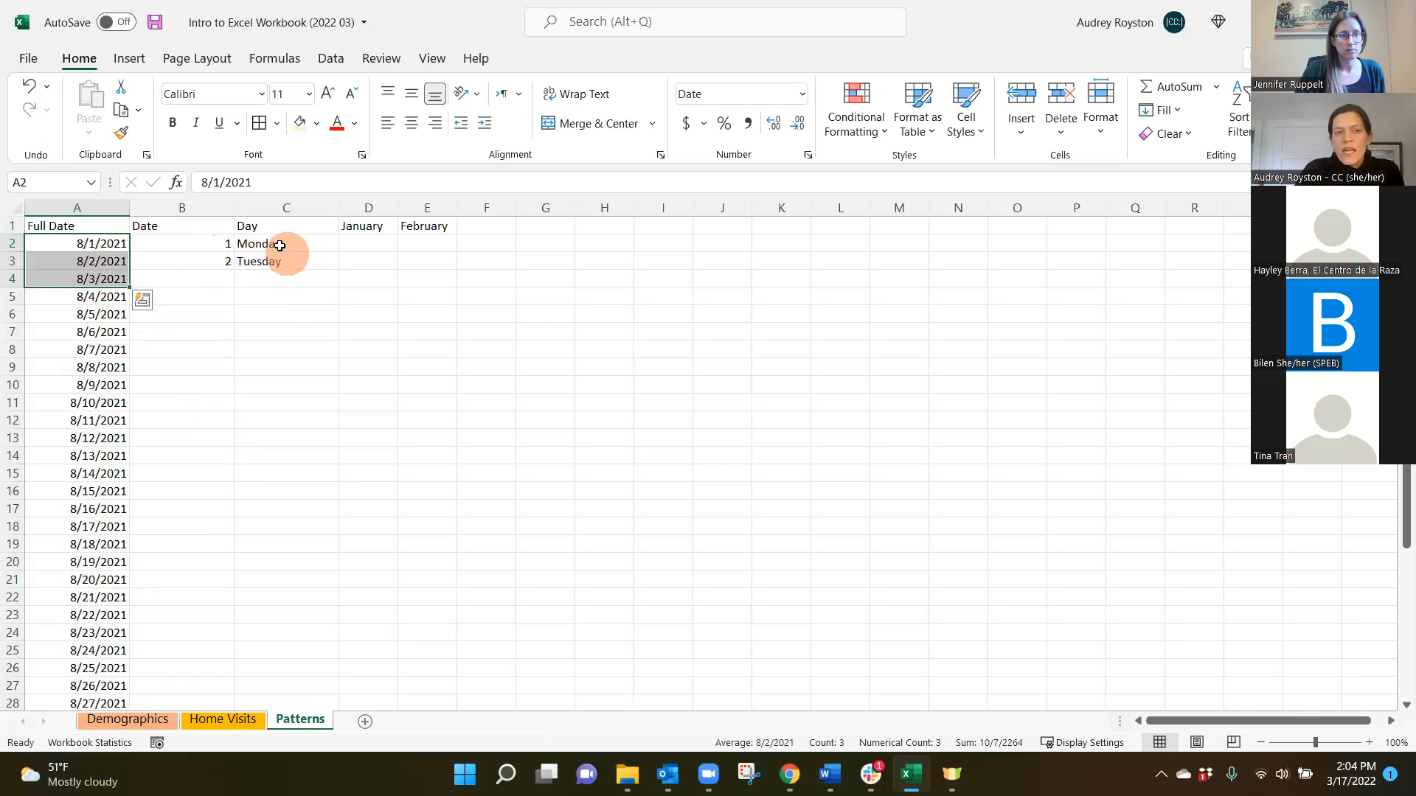
Step: Try to AutoFill the Date column from B3 alone down to row 23, and undo the fill
left_click(172, 225)
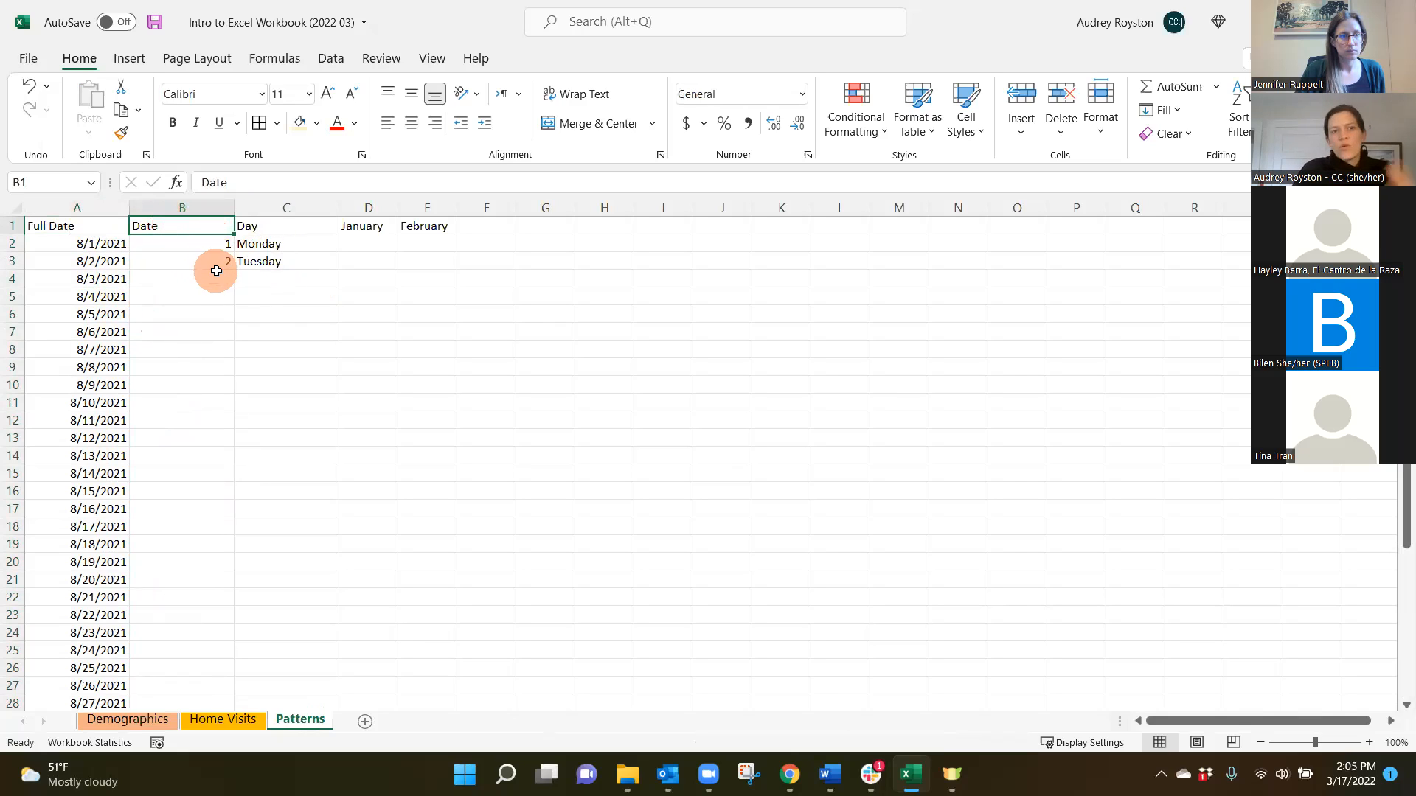
left_click(213, 244)
left_click(214, 261)
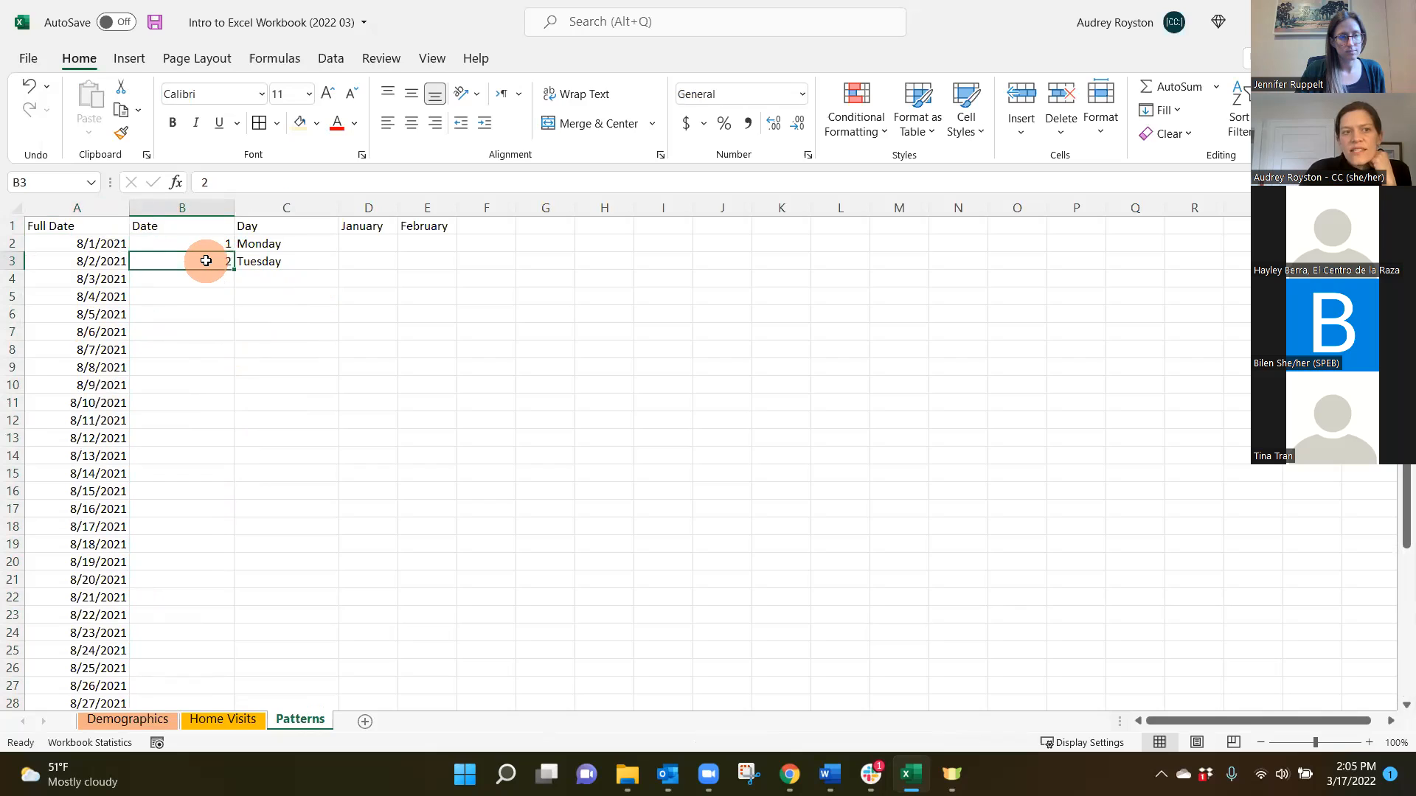
left_click_drag(232, 269, 199, 621)
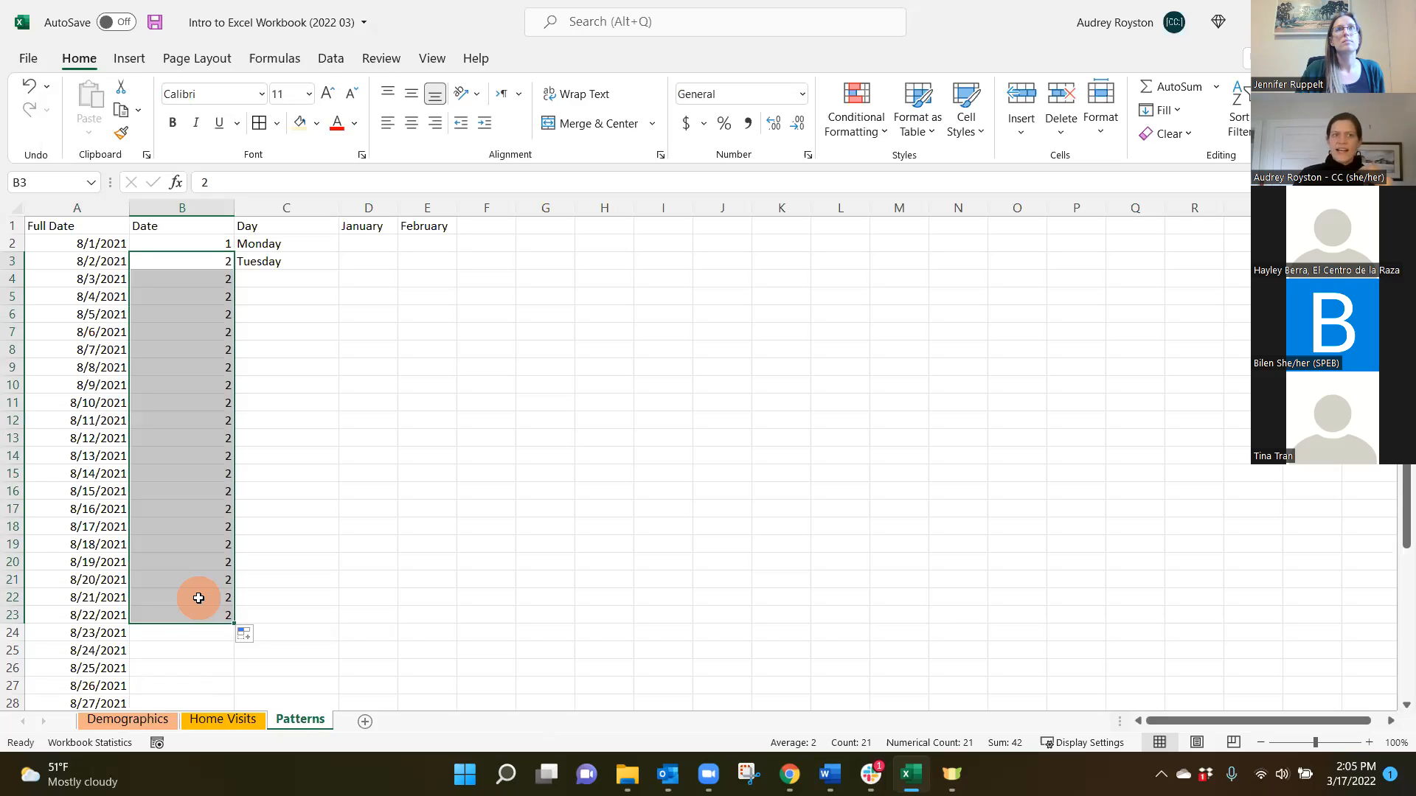
key("ctrl+z")
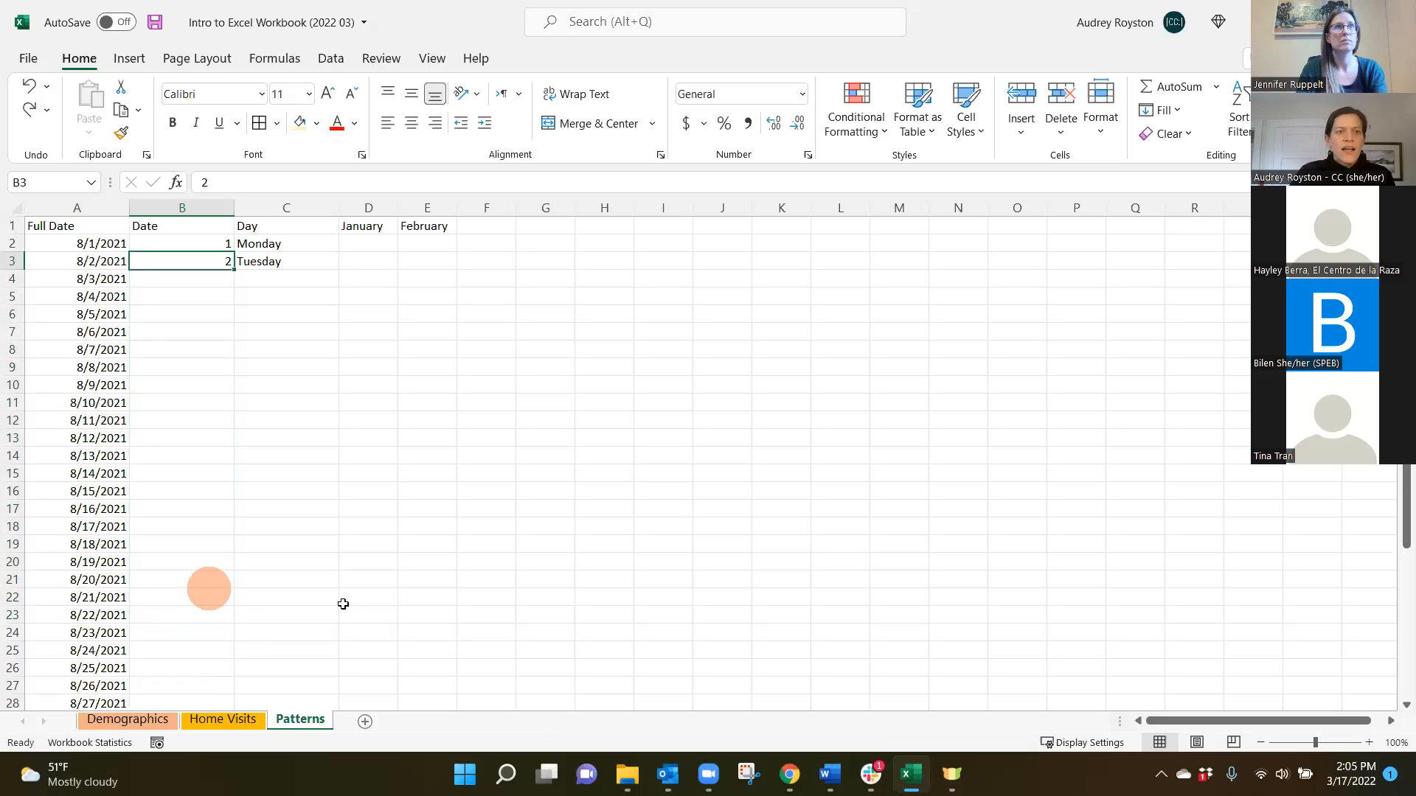
Step: AutoFill the number series from B2 and B3 down the Date column to 31 in row 32
left_click(204, 244)
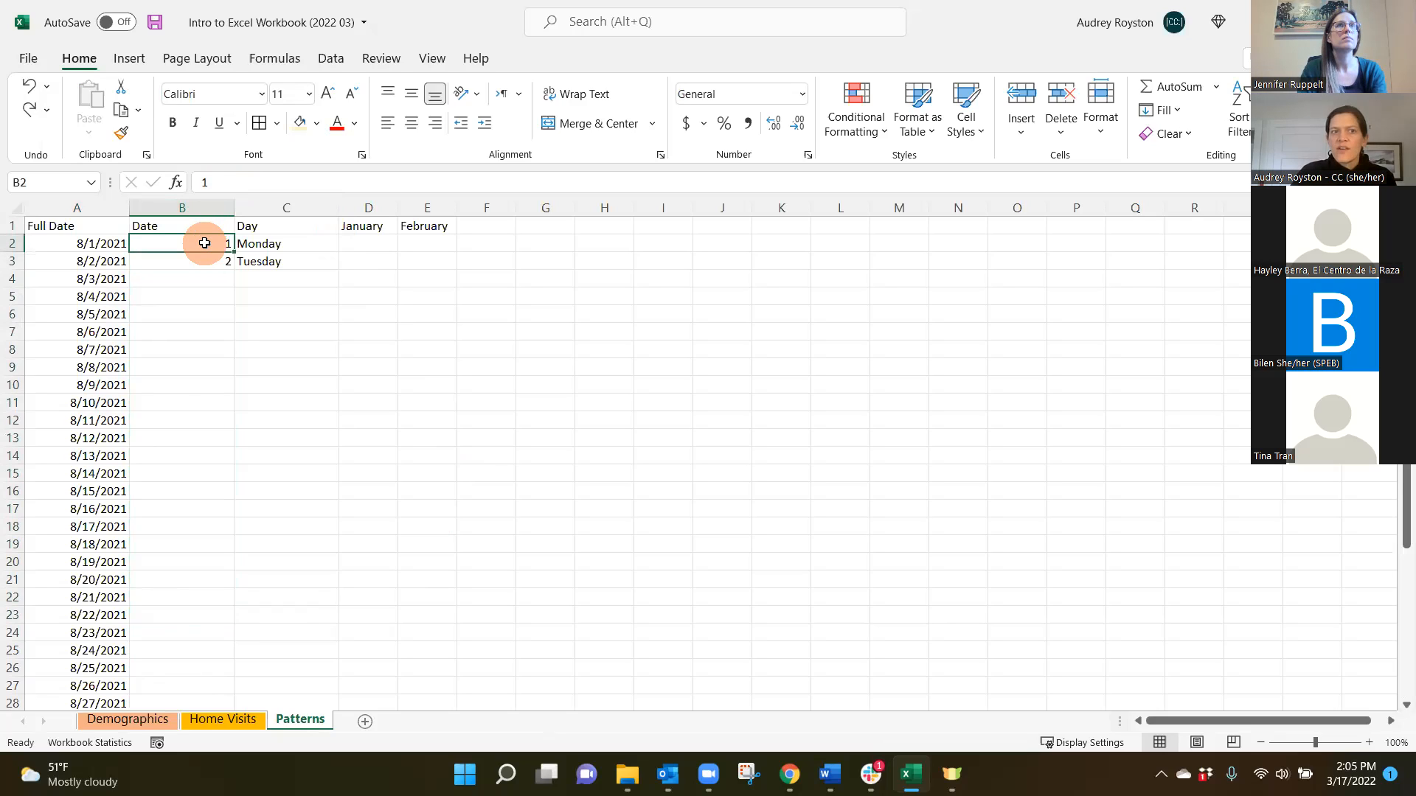
left_click_drag(203, 256, 202, 259)
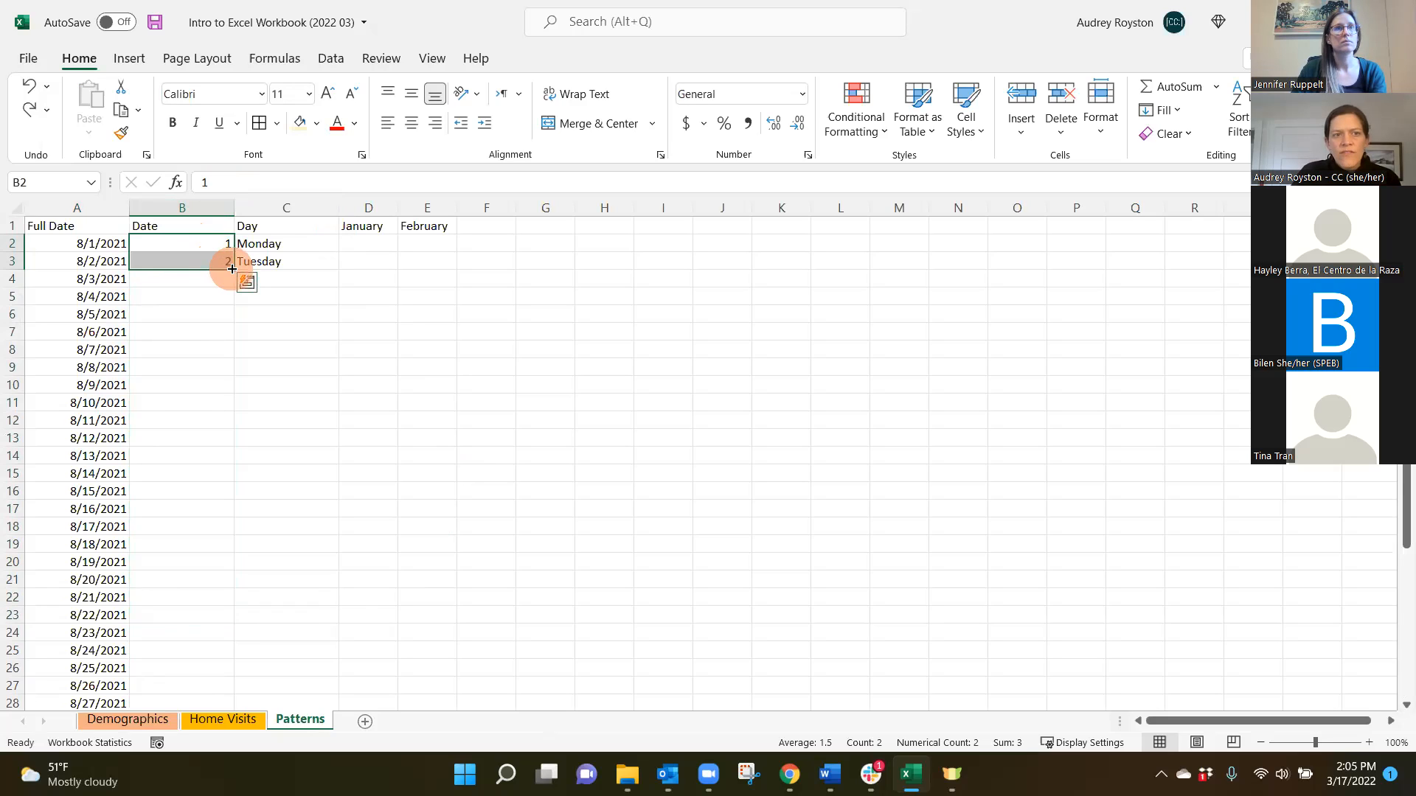
left_click_drag(231, 269, 230, 665)
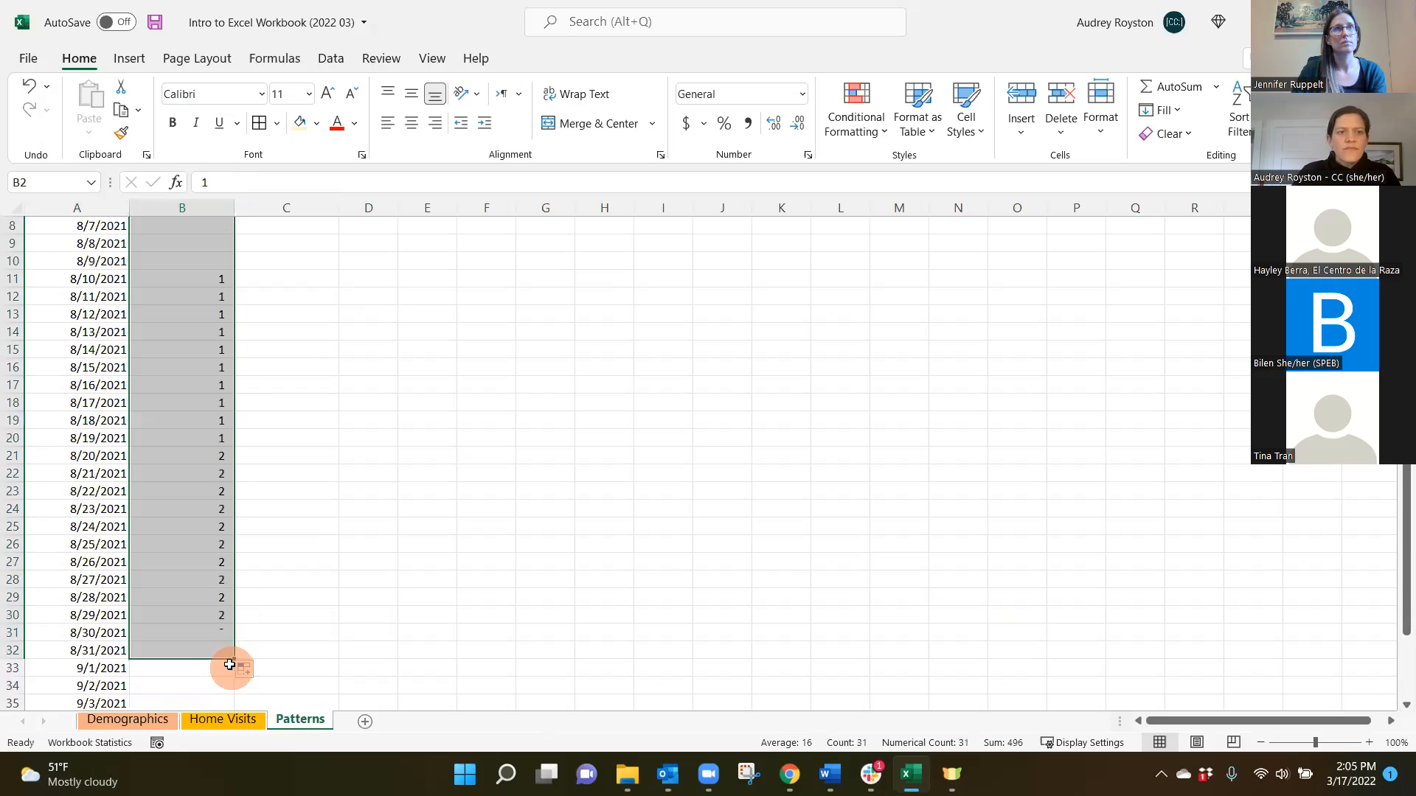
scroll(303, 629, "up", 3)
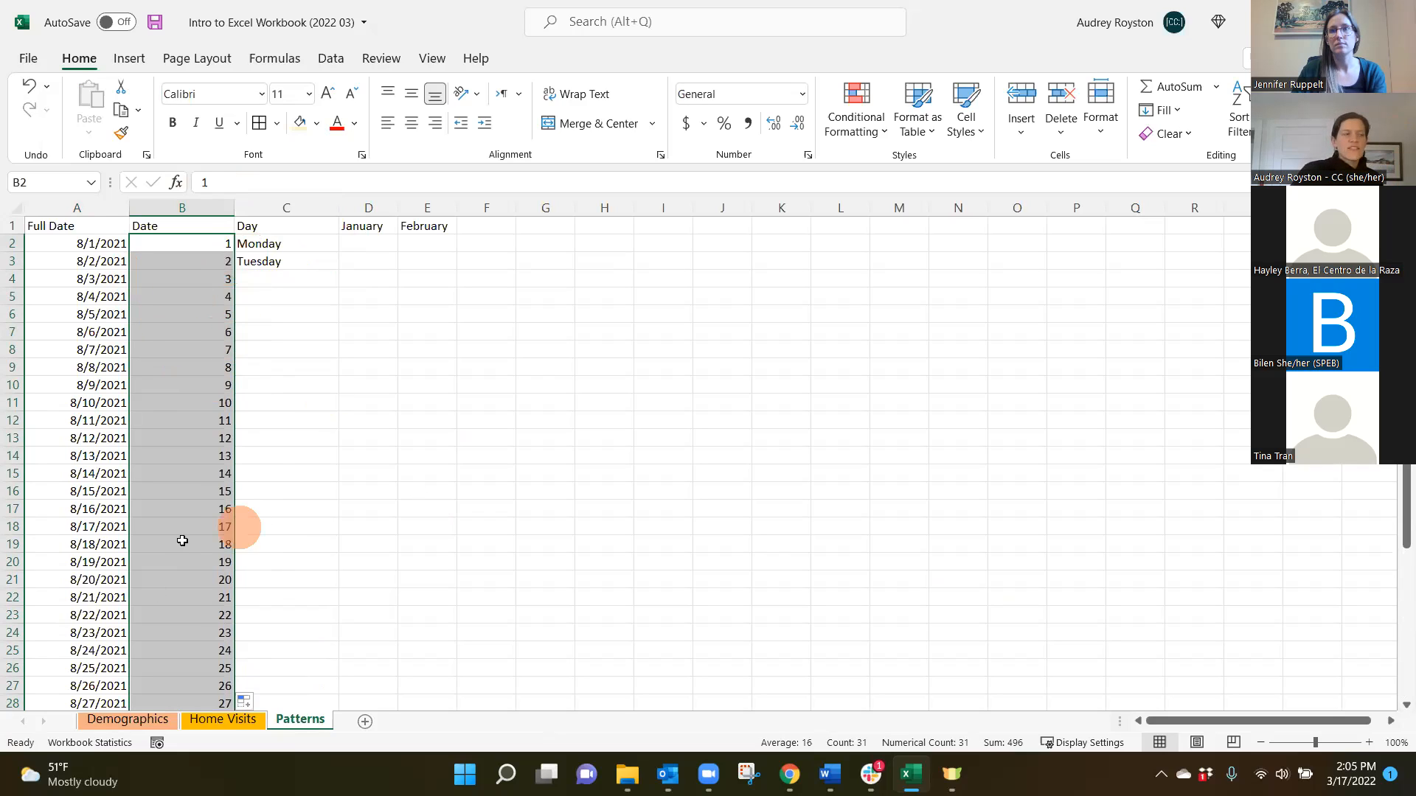
Step: AutoFill the weekdays from Monday and Tuesday in C2 and C3 down the Day column to row 39
left_click(302, 245)
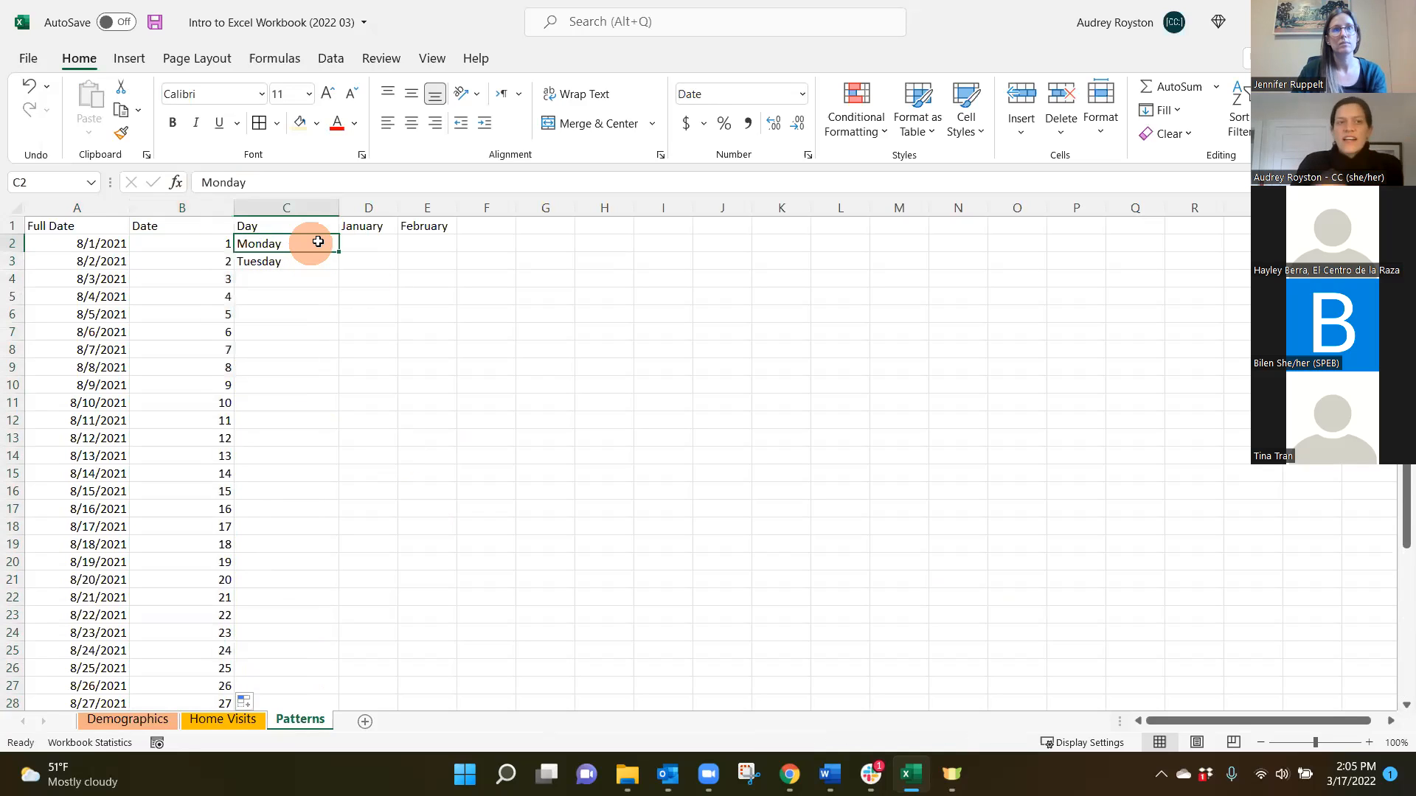
left_click_drag(259, 240, 262, 264)
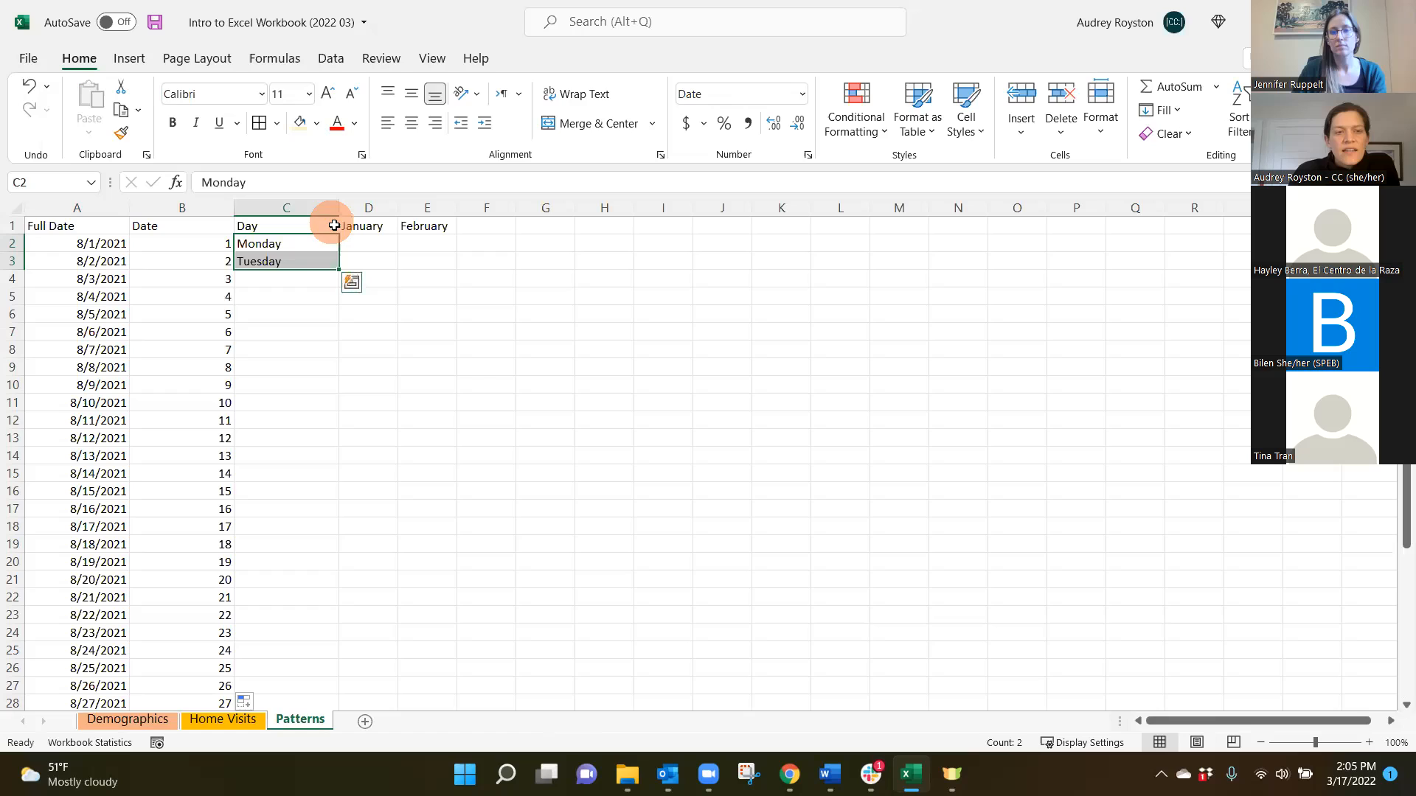
double_click(337, 267)
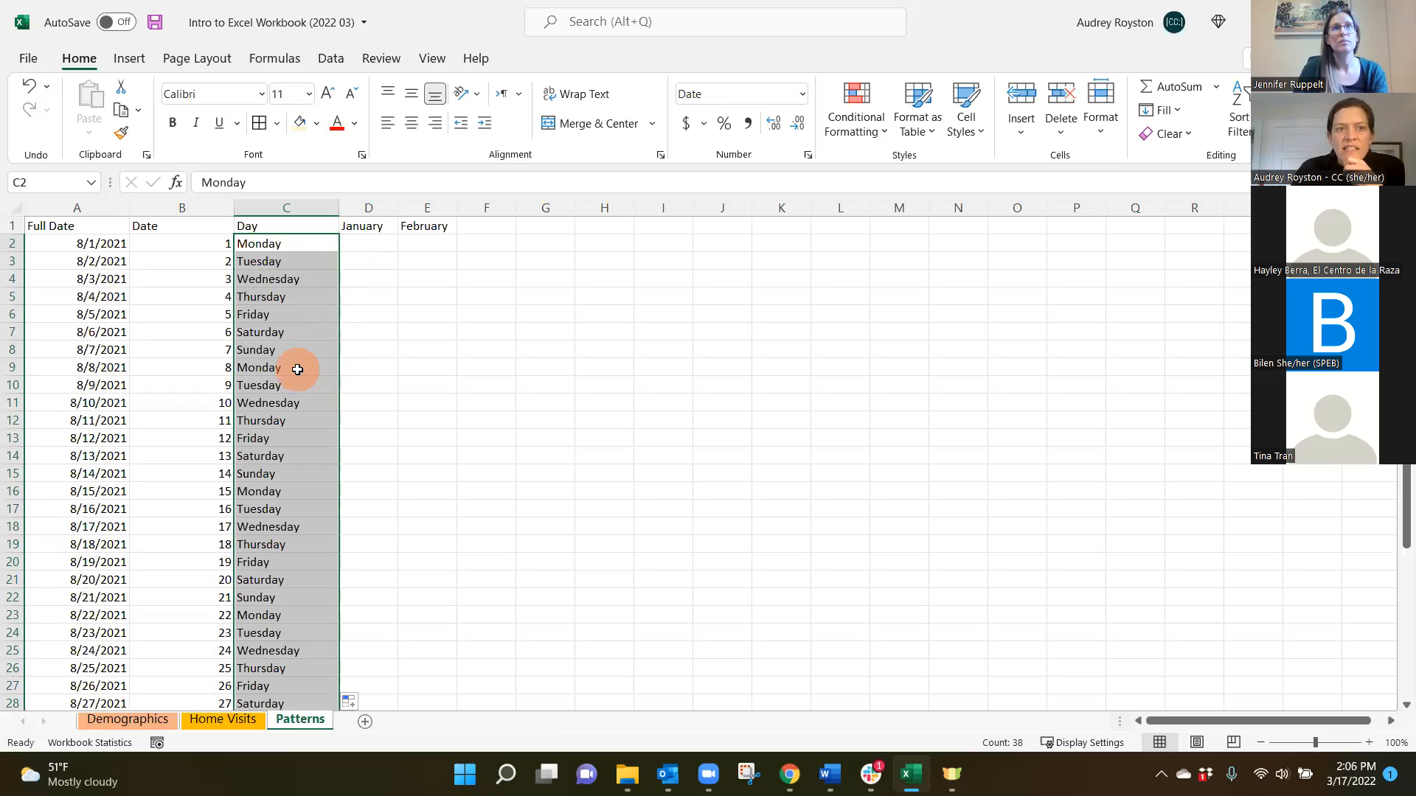
scroll(299, 395, "down", 6)
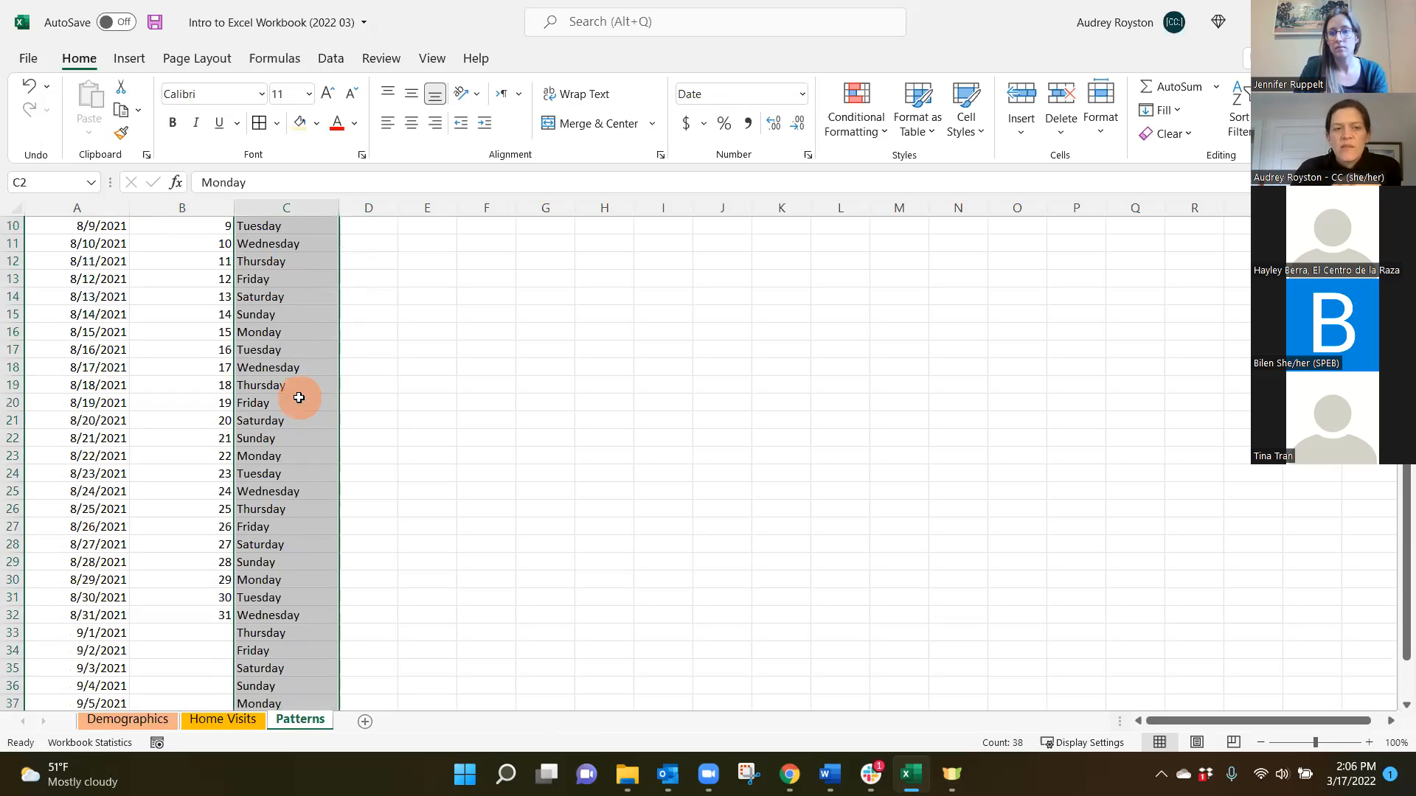
scroll(303, 396, "down", 1)
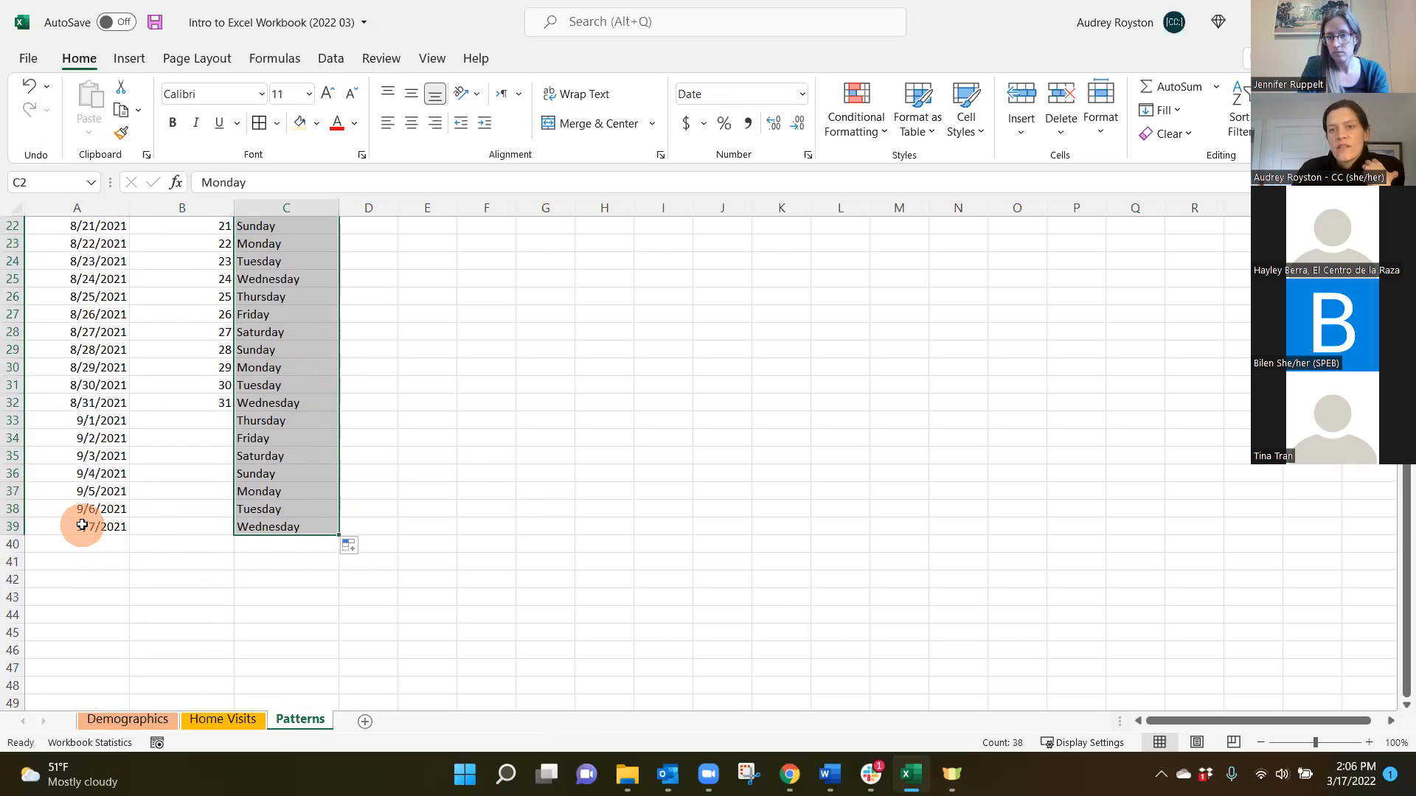
Step: AutoFill the Date column from B32 alone down to row 39, and clear the copied values in B33 through B39
left_click(188, 402)
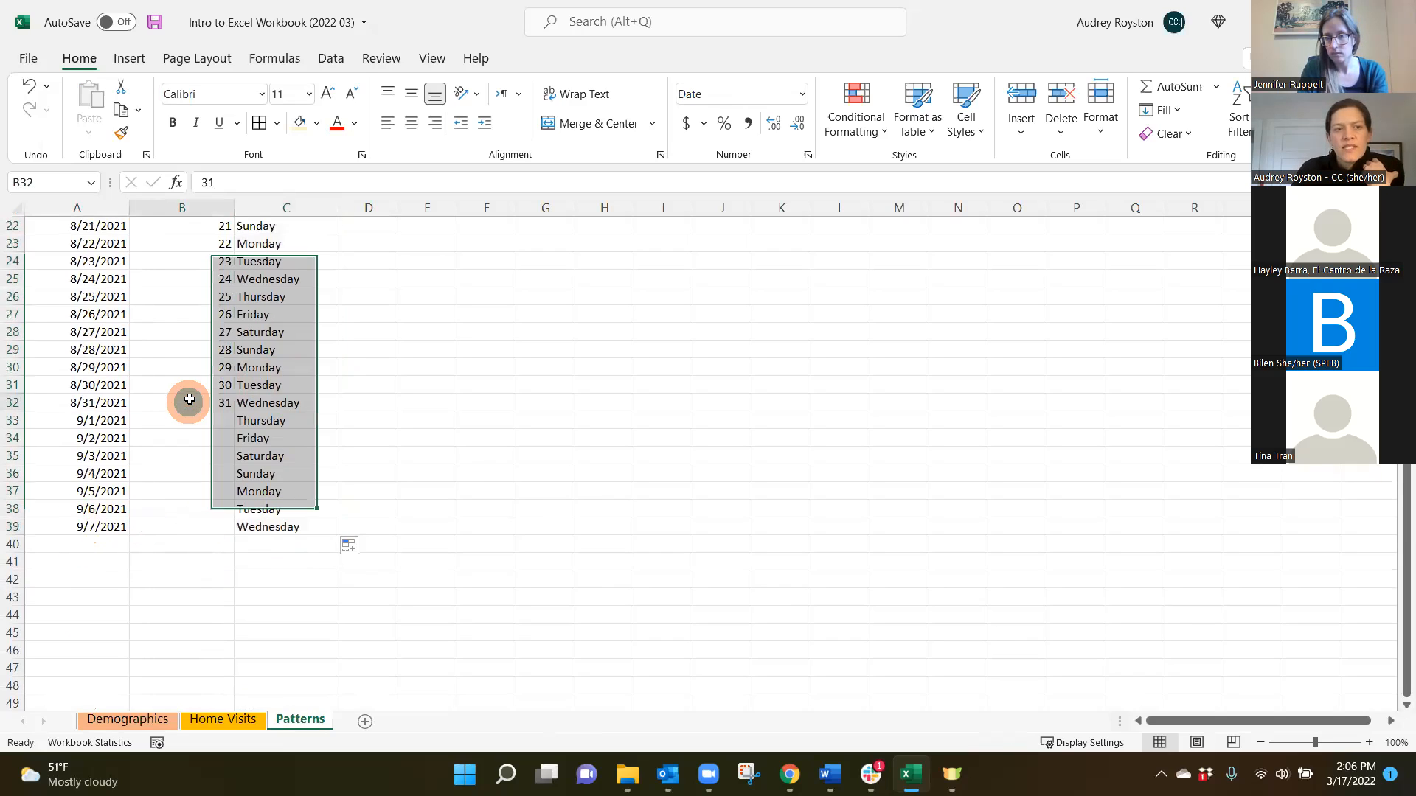
double_click(229, 405)
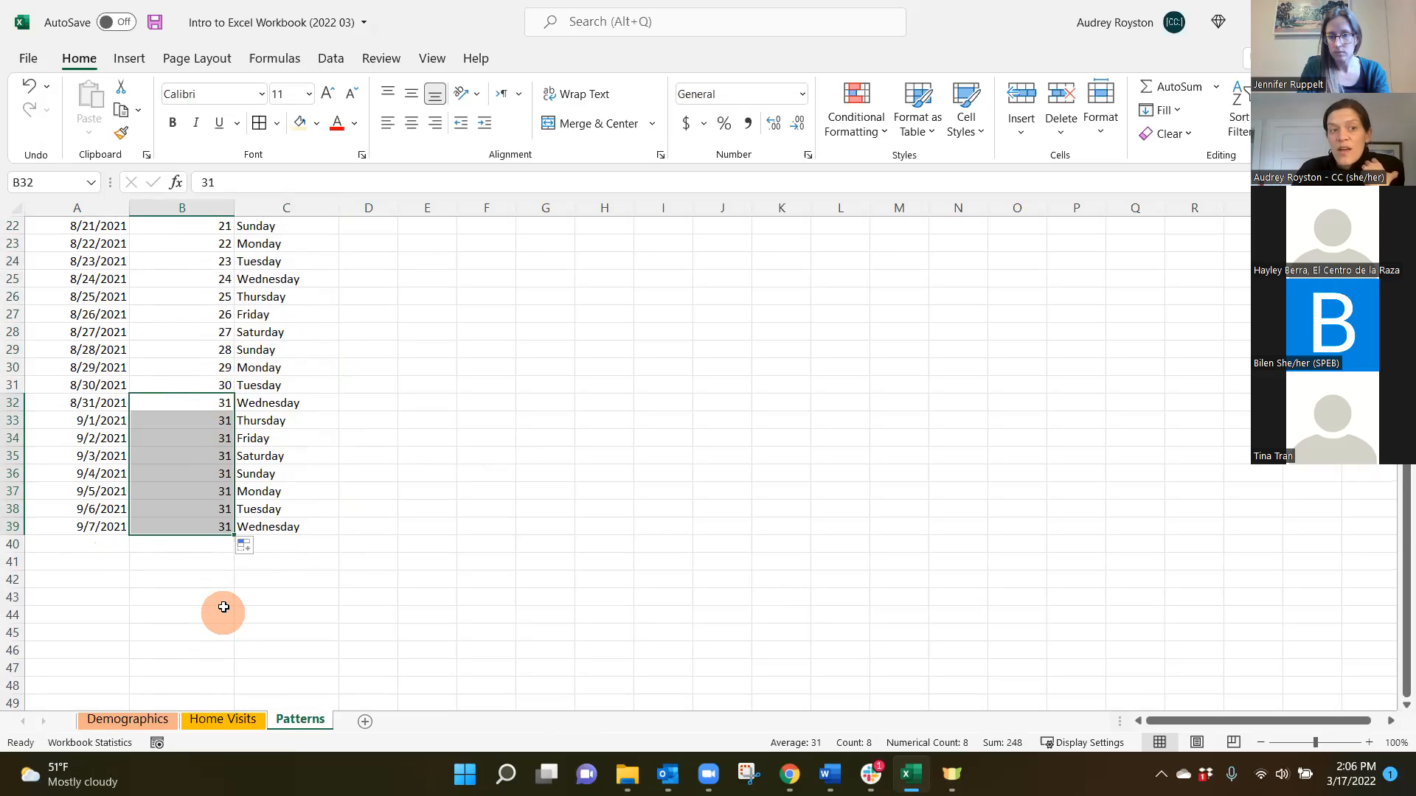
left_click_drag(212, 419, 224, 522)
key("Delete")
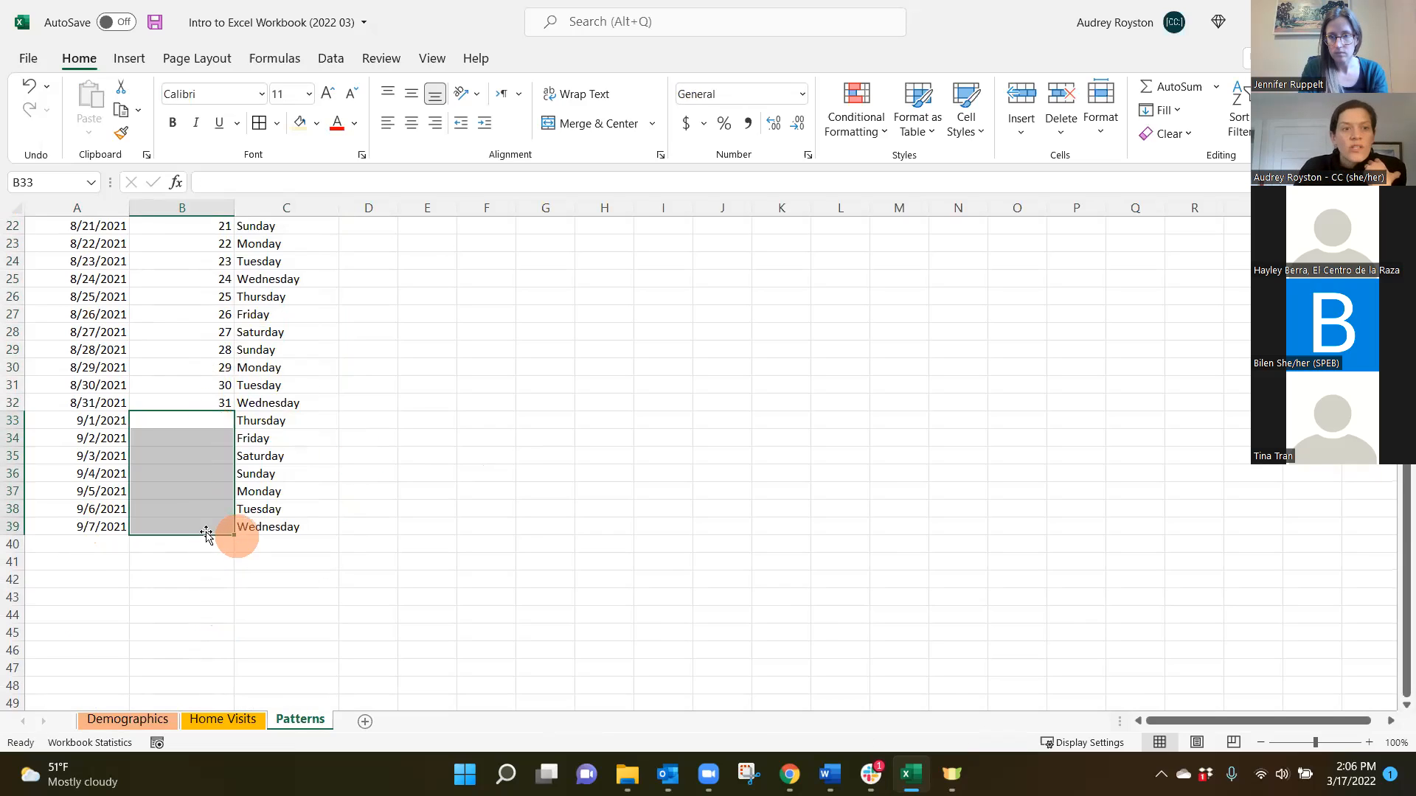
Step: Clear the September rows, A33 through C39, so the three columns end at 8/31/2021
left_click_drag(255, 438, 292, 522)
key("Delete")
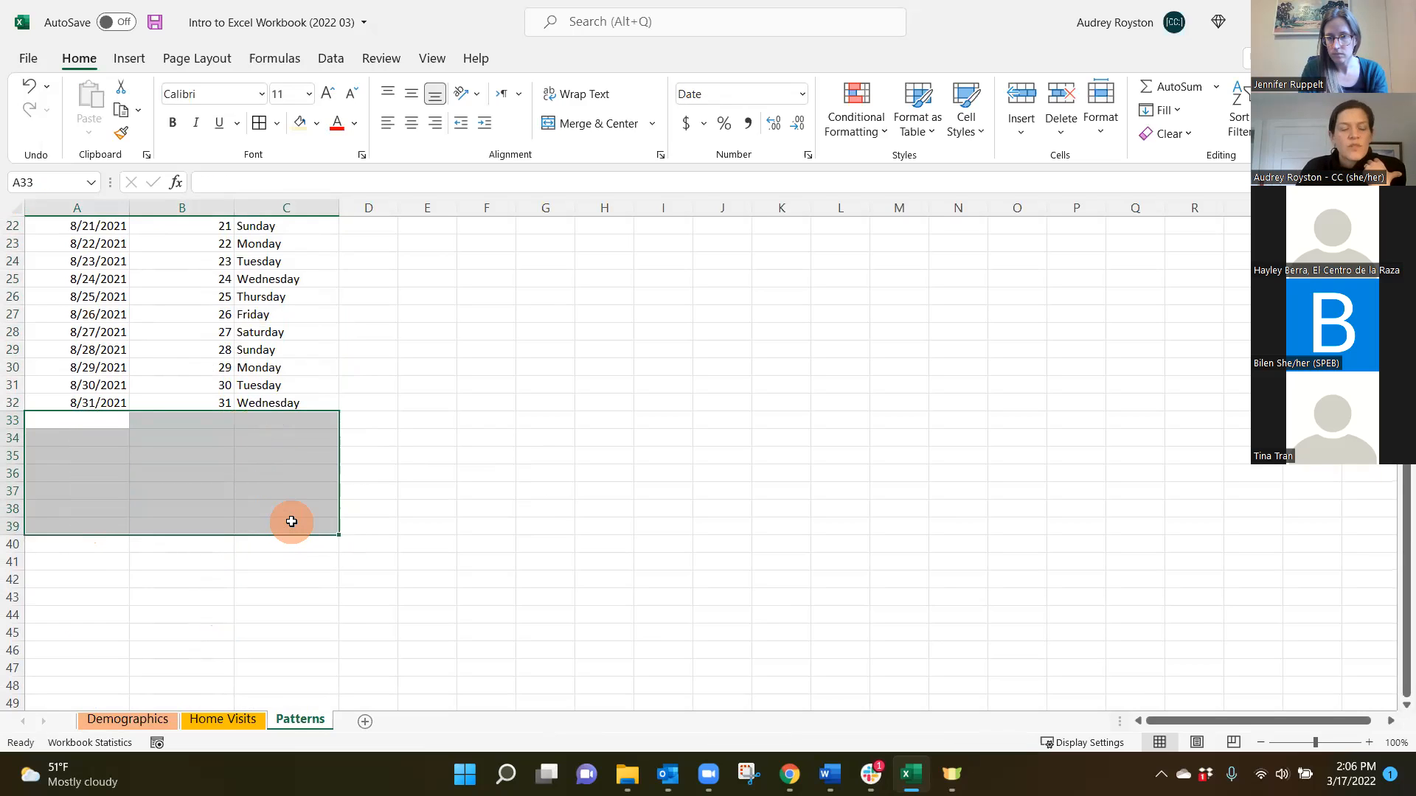
left_click(308, 435)
scroll(212, 520, "up", 7)
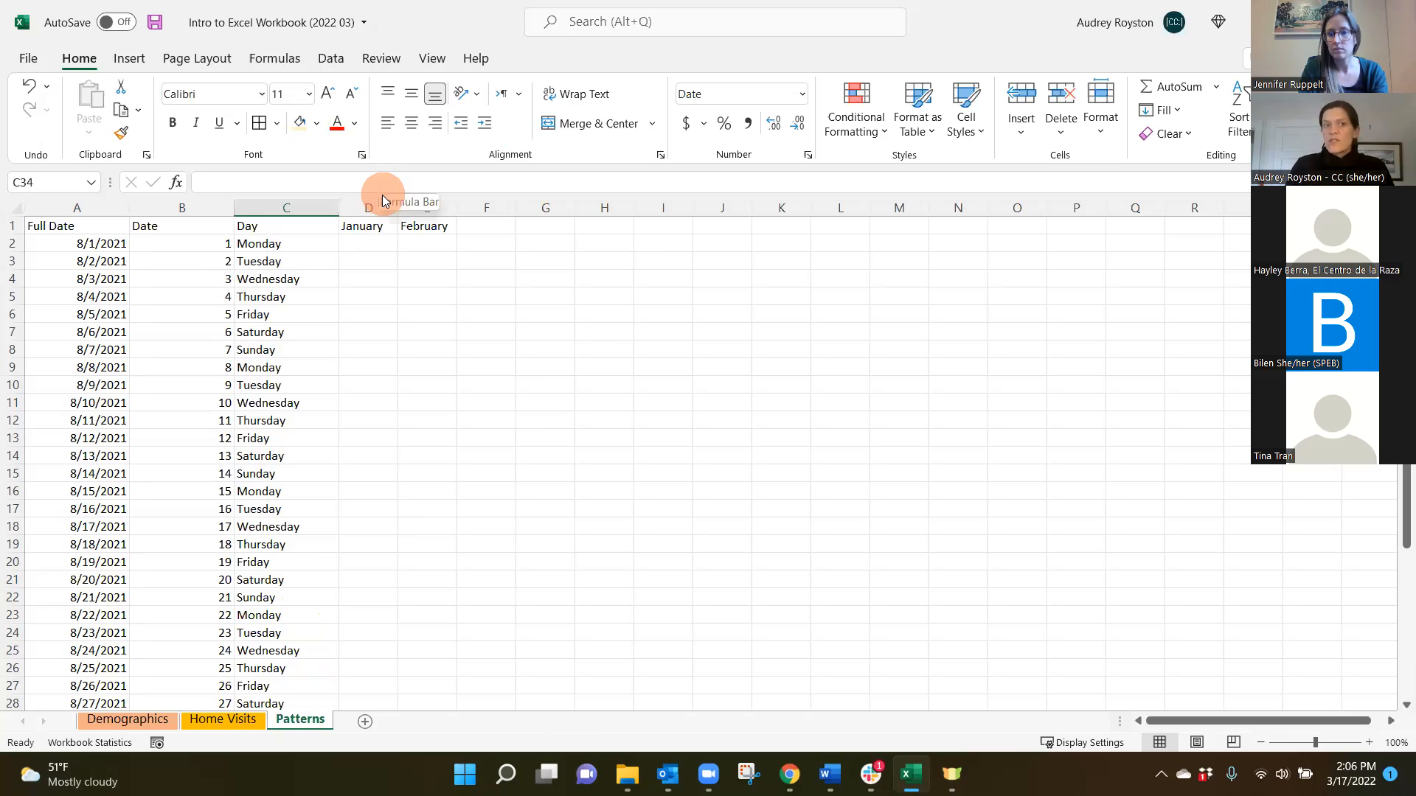
Step: Extend the January–February header series along row 1 through December and on to March in column R
left_click_drag(354, 226, 1024, 217)
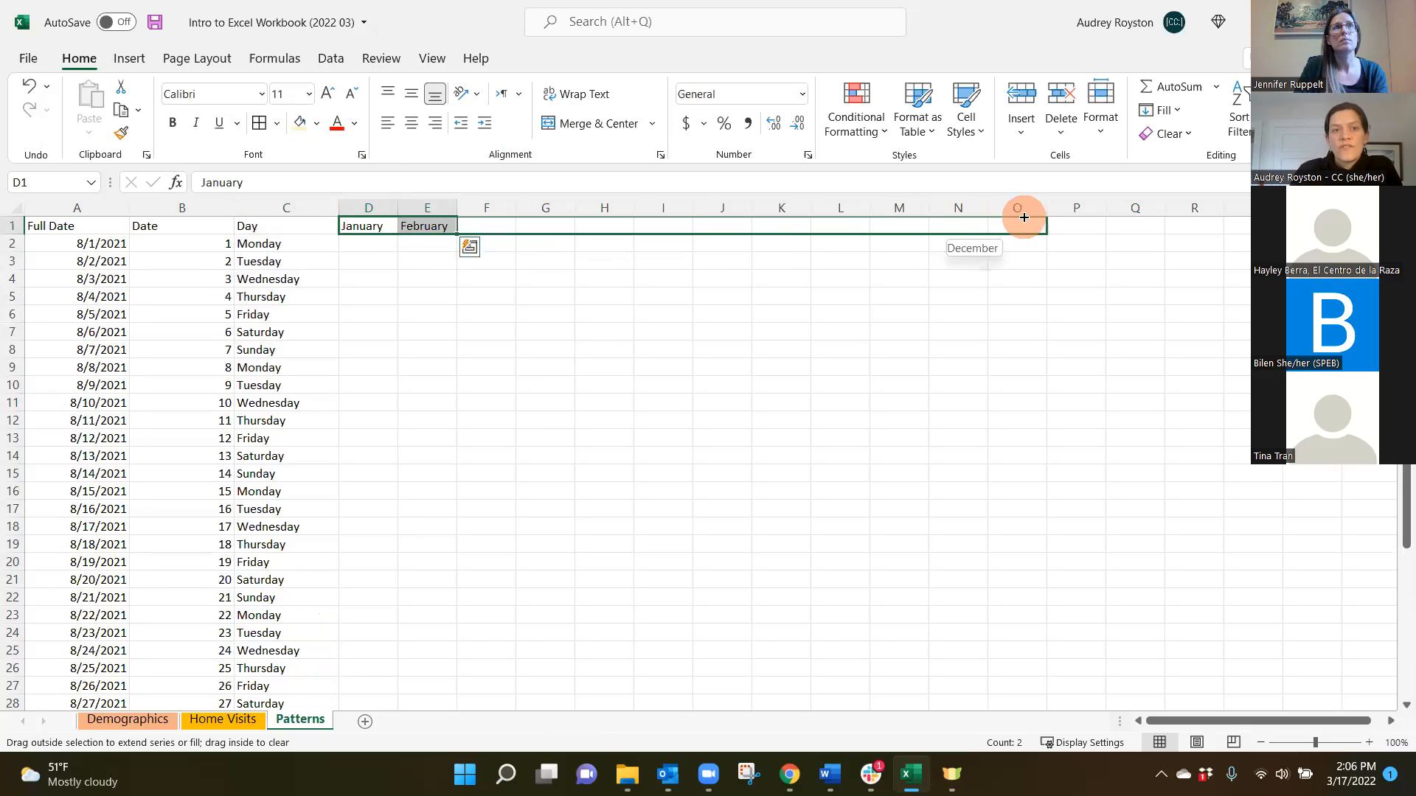
left_click_drag(1024, 217, 1021, 220)
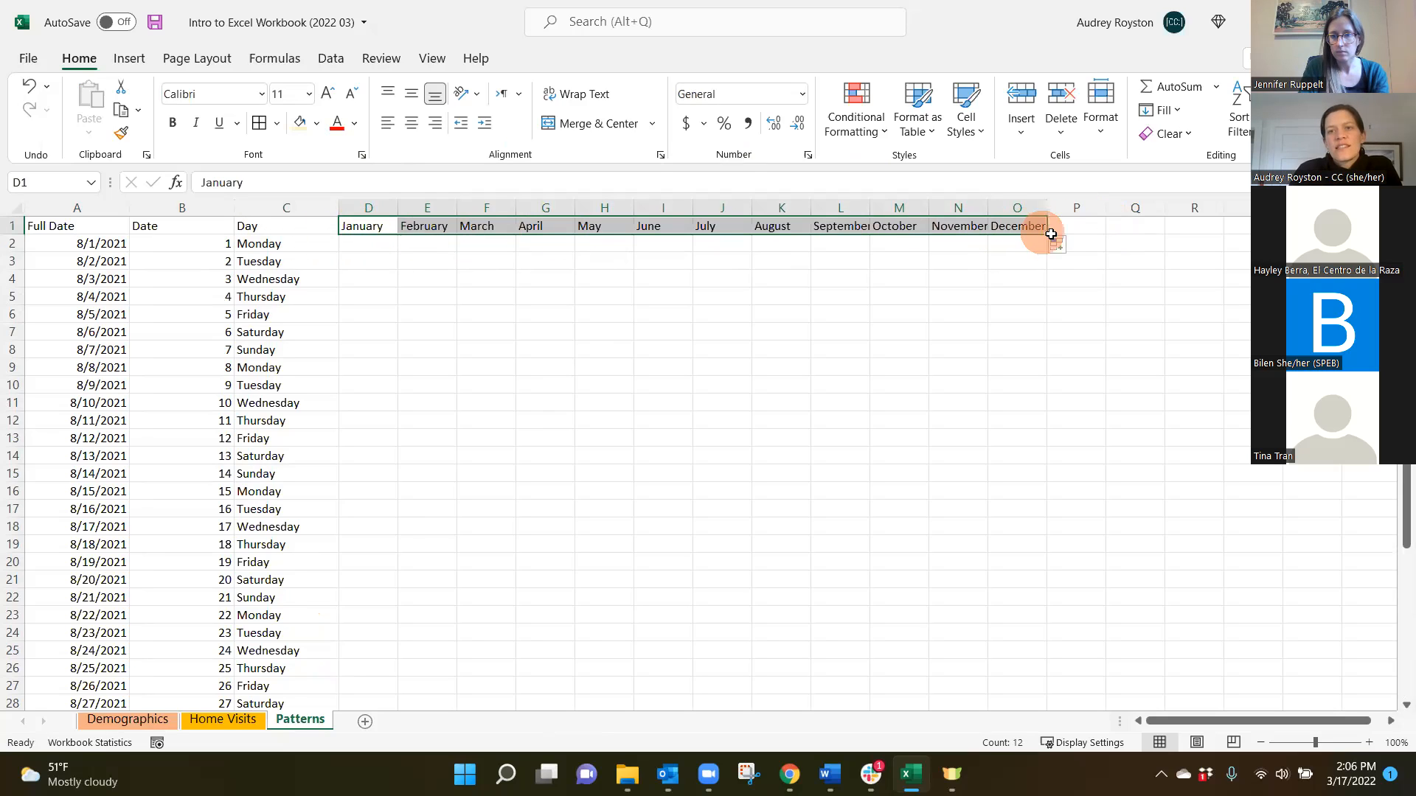
left_click_drag(1042, 230, 1224, 230)
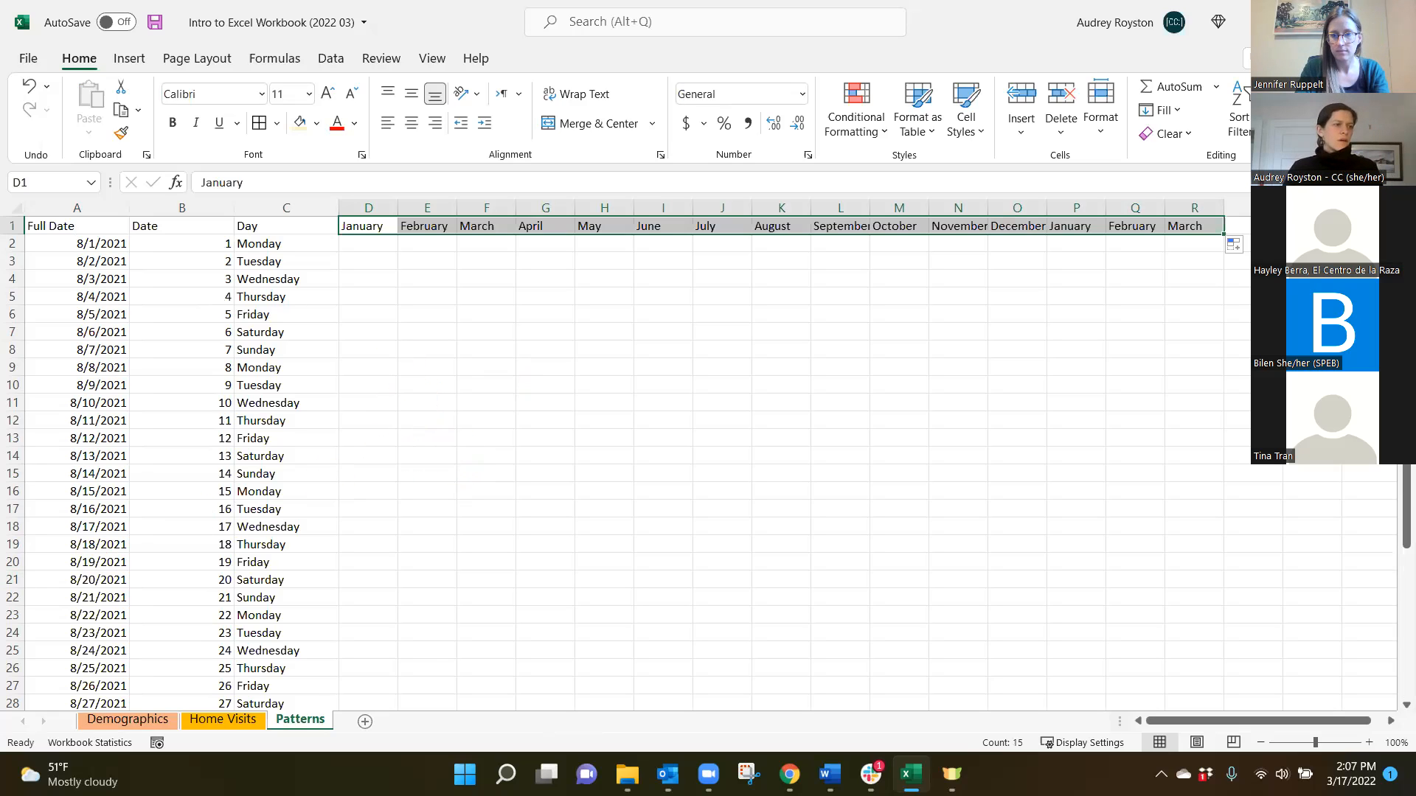
left_click(719, 379)
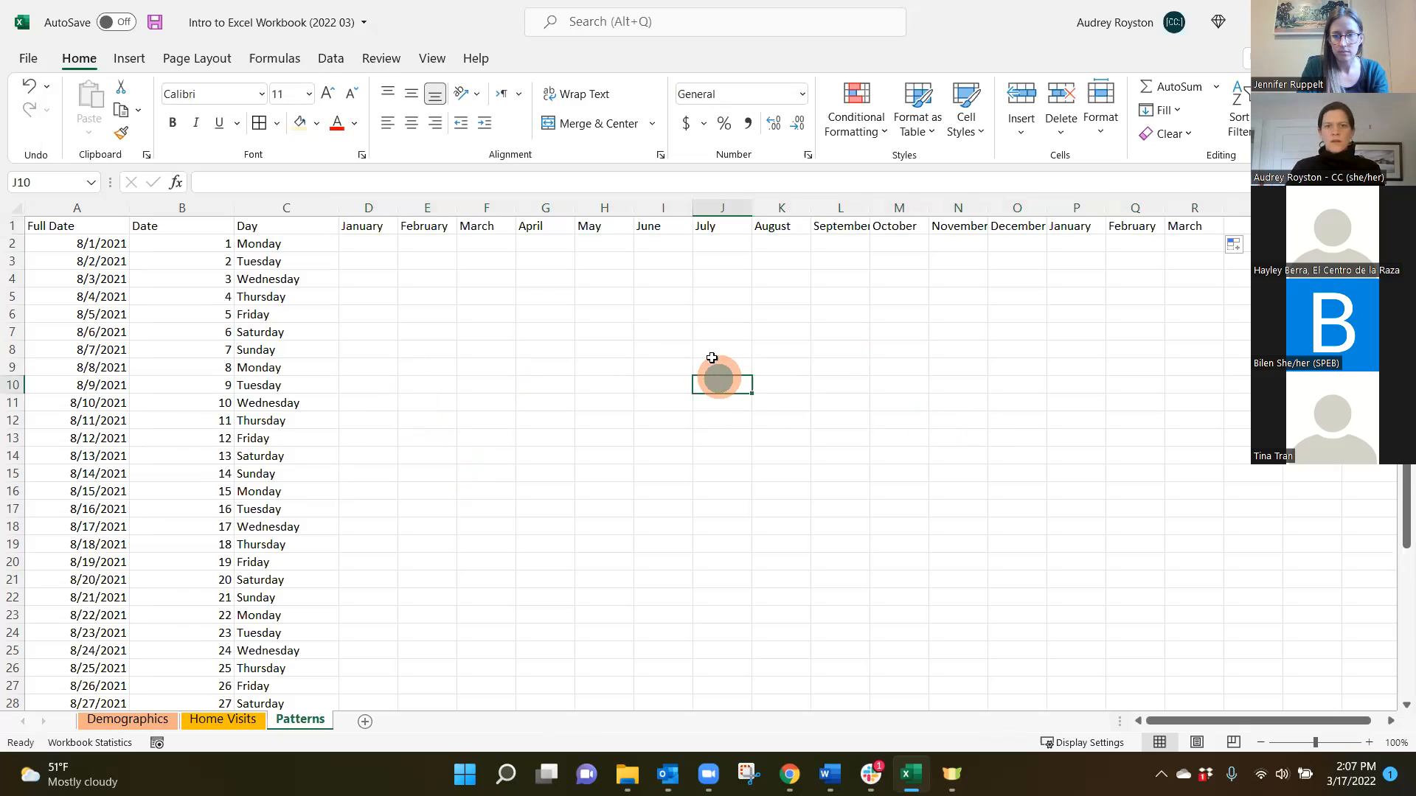
left_click(414, 417)
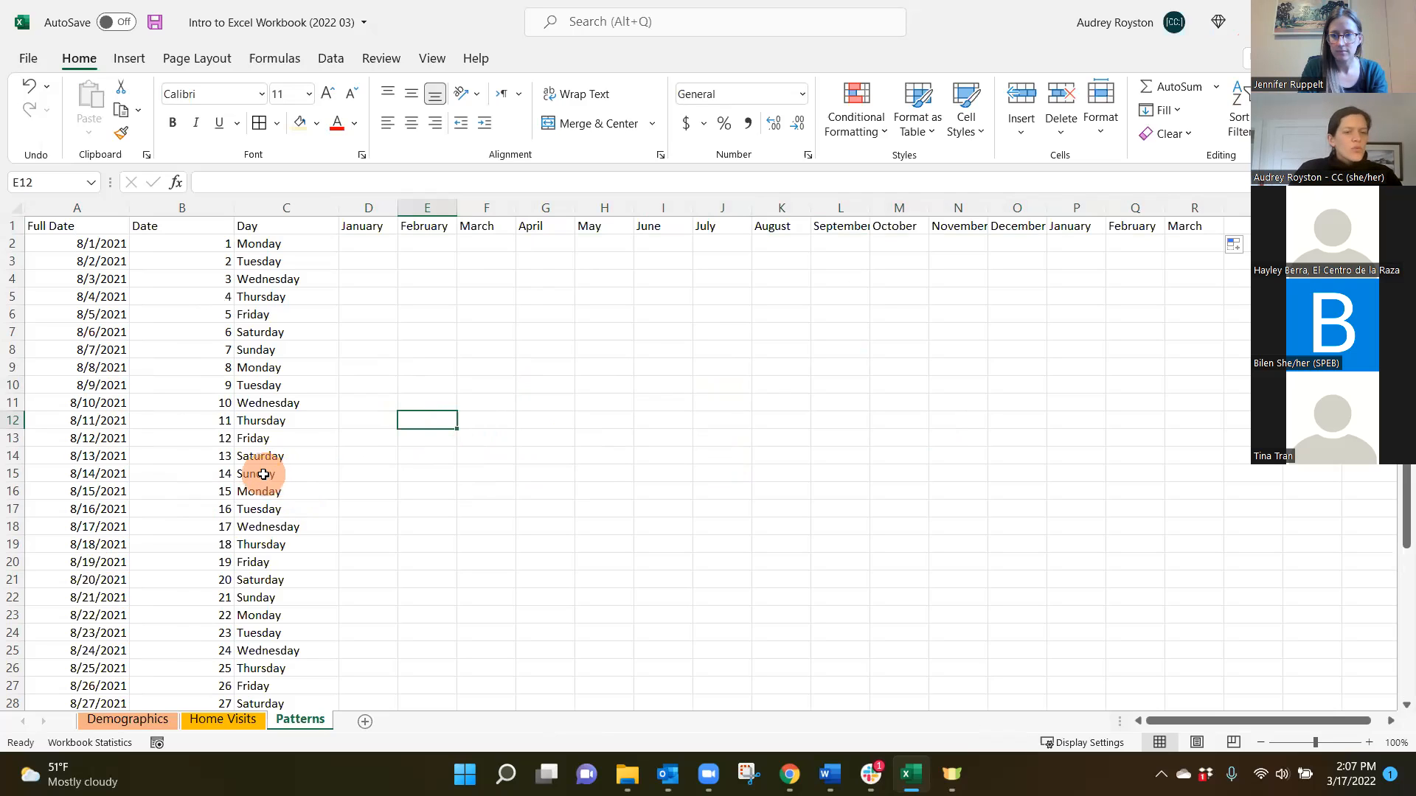
Step: Sort the Demographics sheet by Service Start from oldest to newest and check the date order down to the last record
left_click(107, 723)
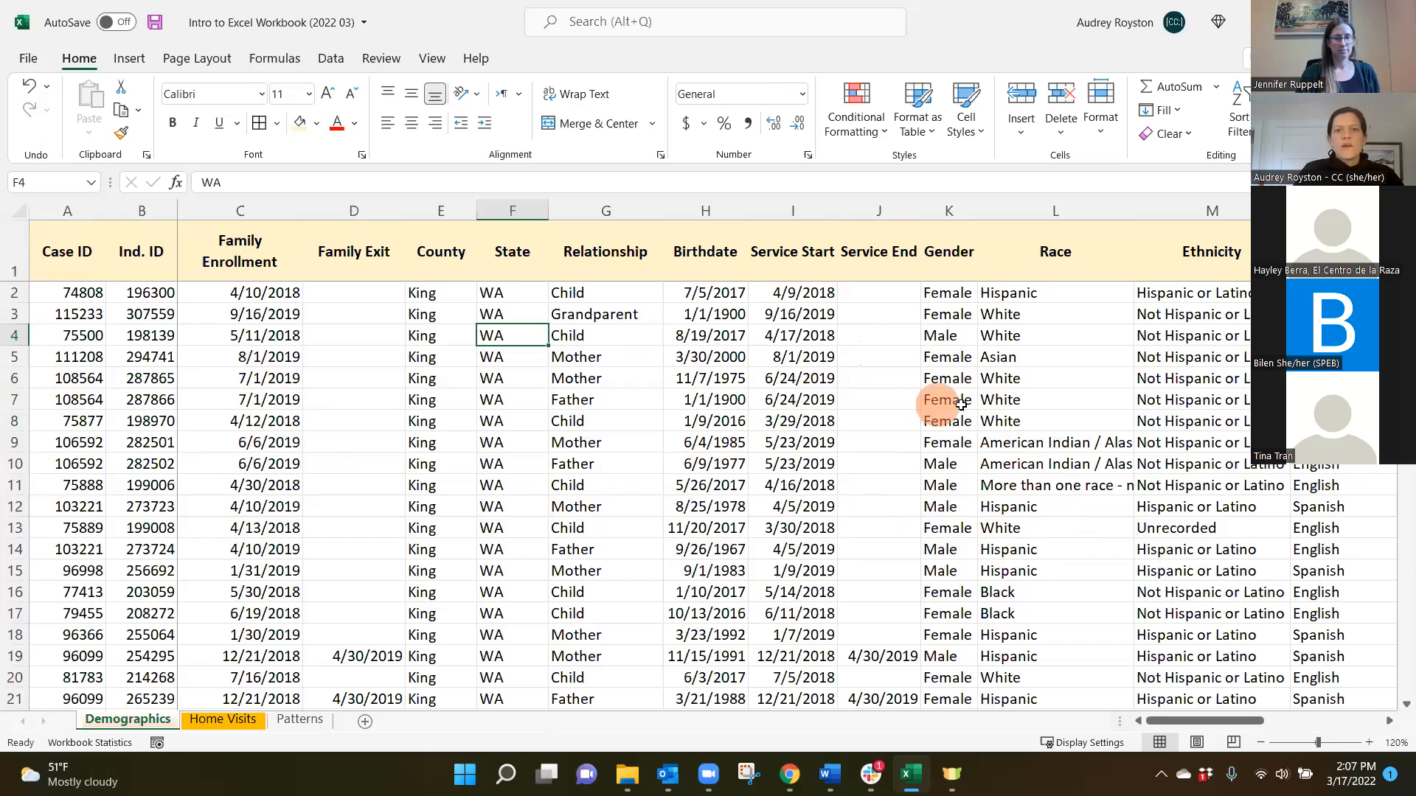
left_click(815, 377)
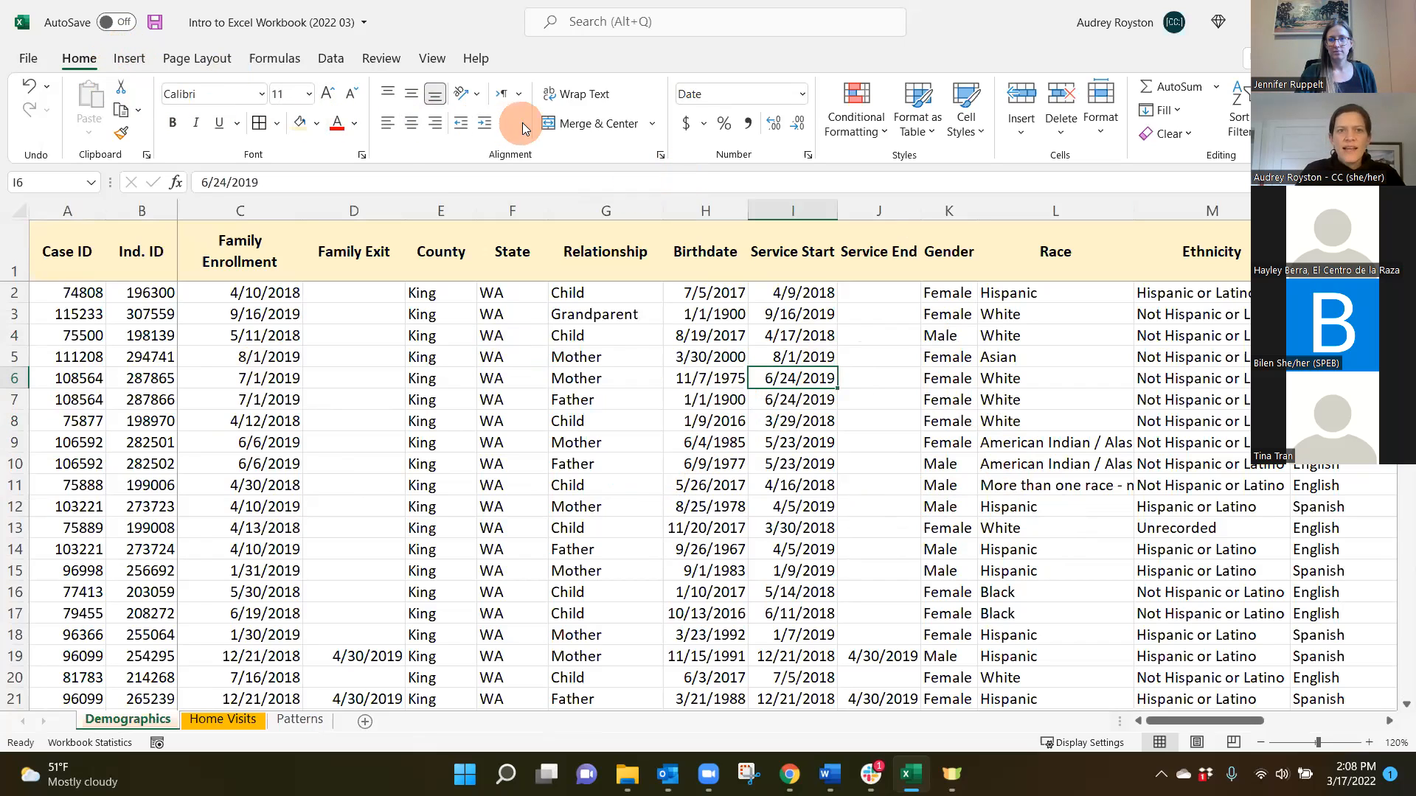
left_click(1250, 138)
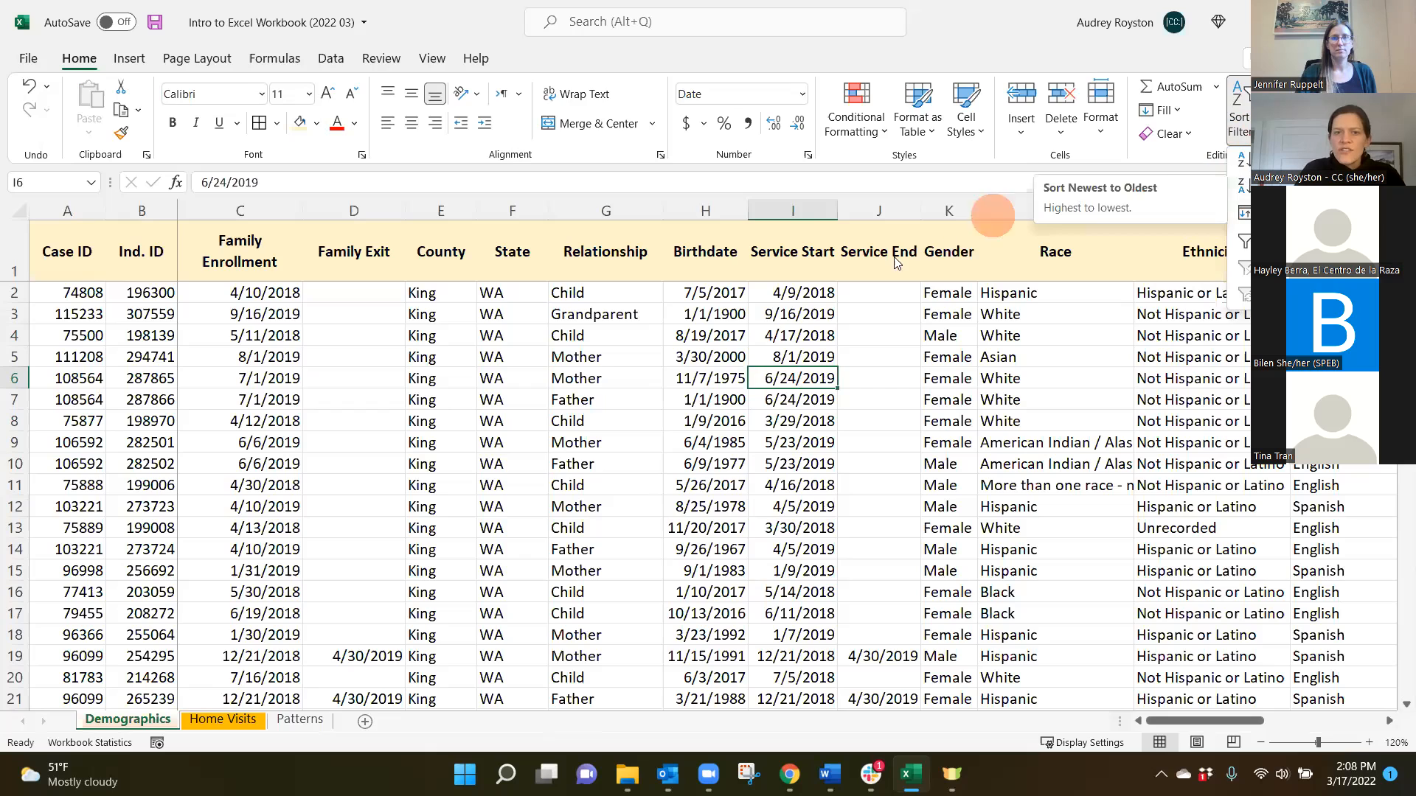
left_click(767, 376)
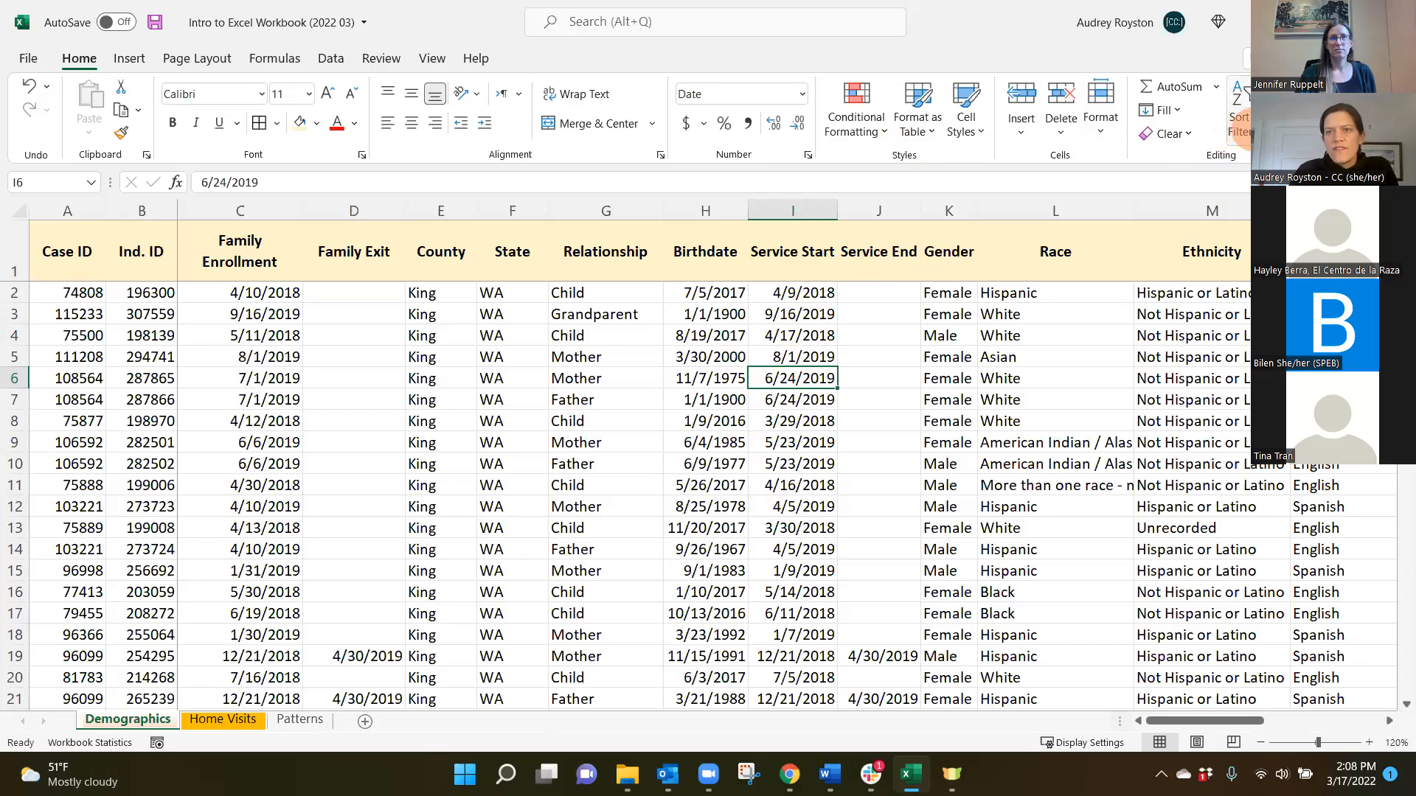
left_click(1238, 121)
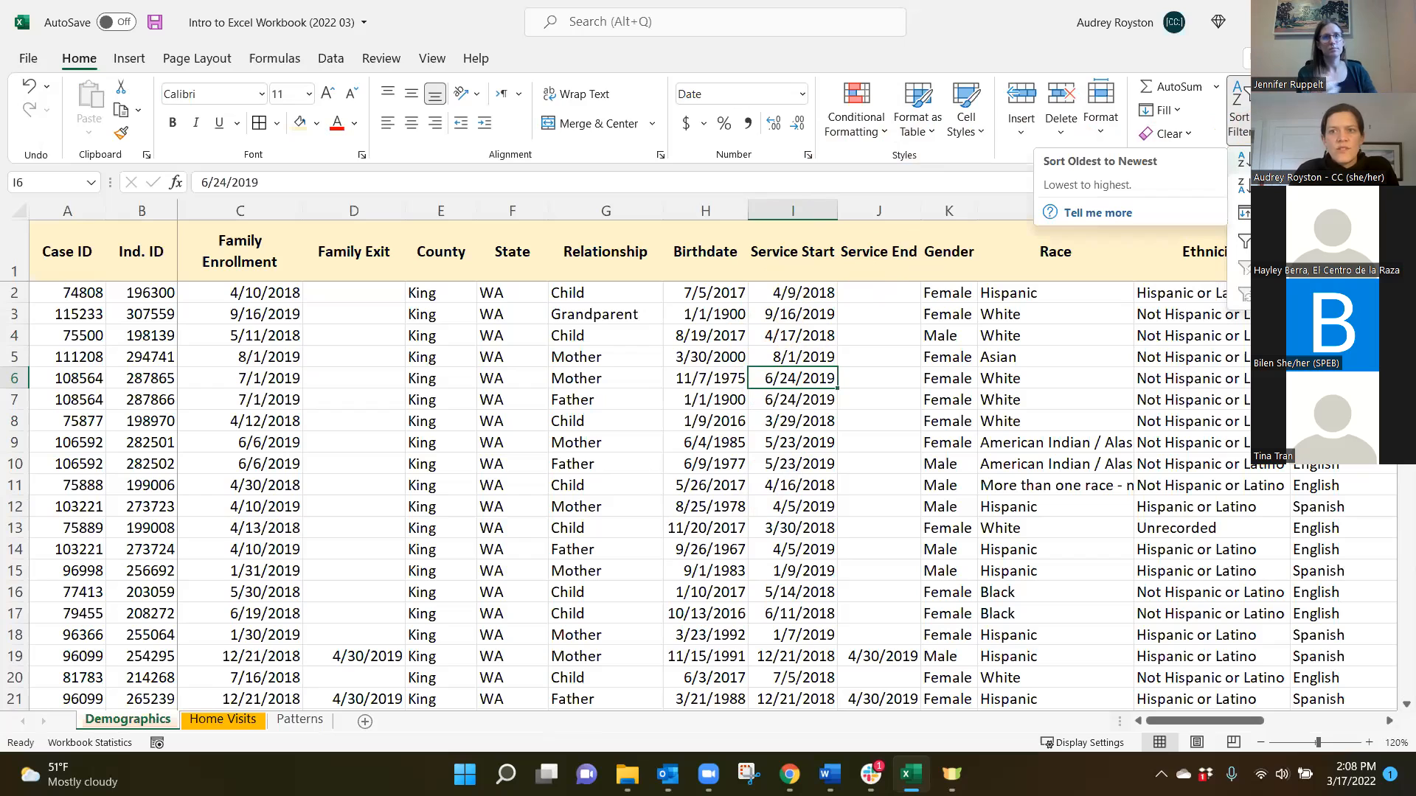
left_click(1242, 161)
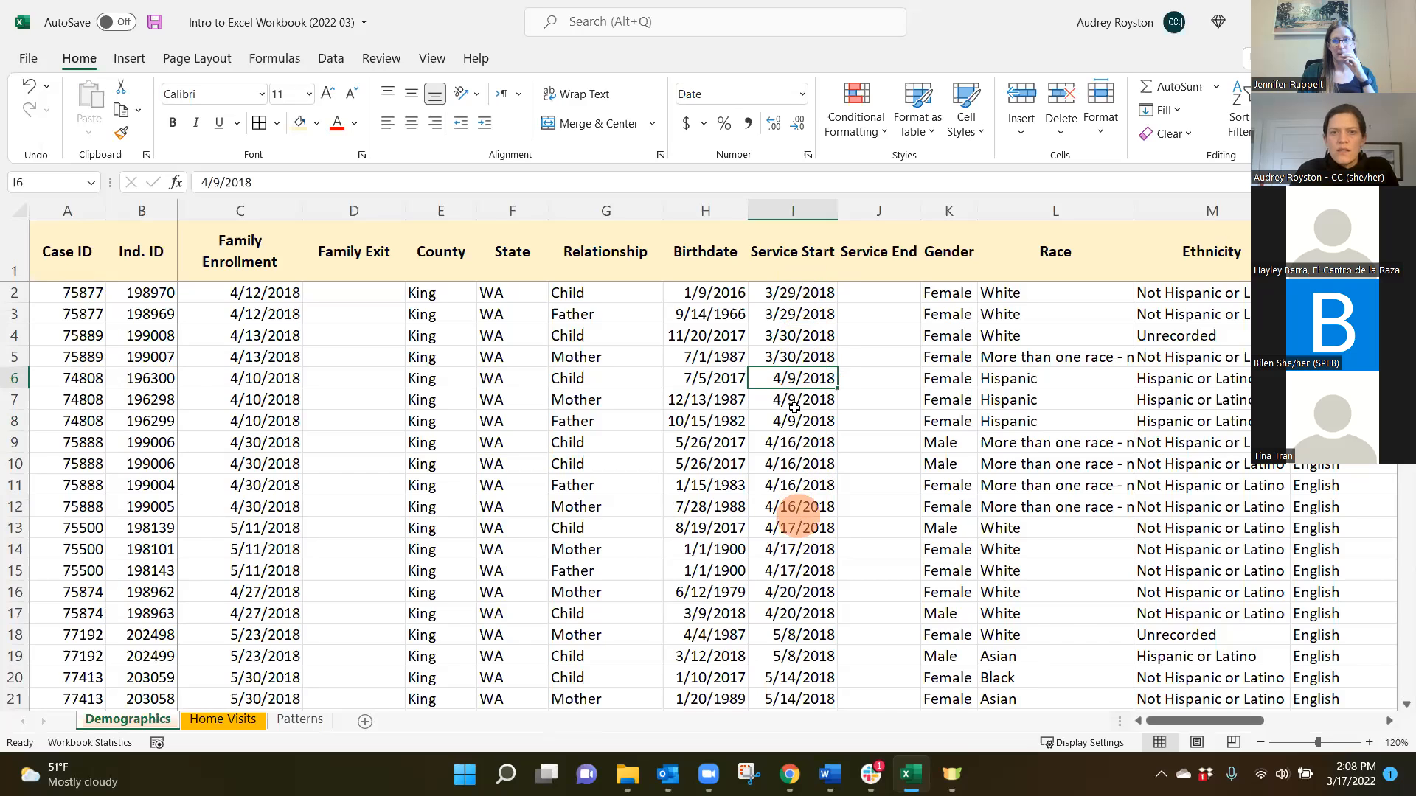
scroll(794, 407, "down", 12)
scroll(793, 409, "up", 12)
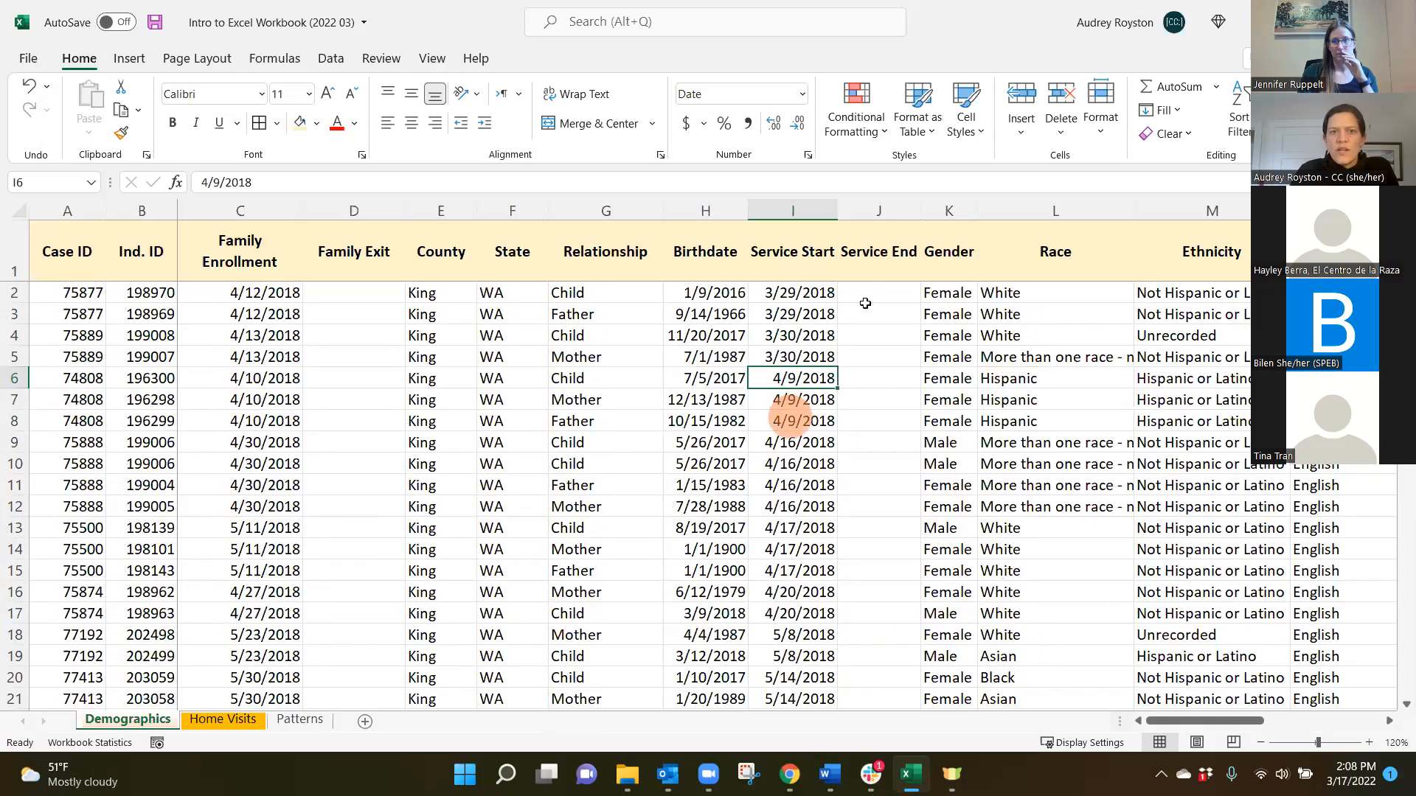
scroll(804, 310, "down", 20)
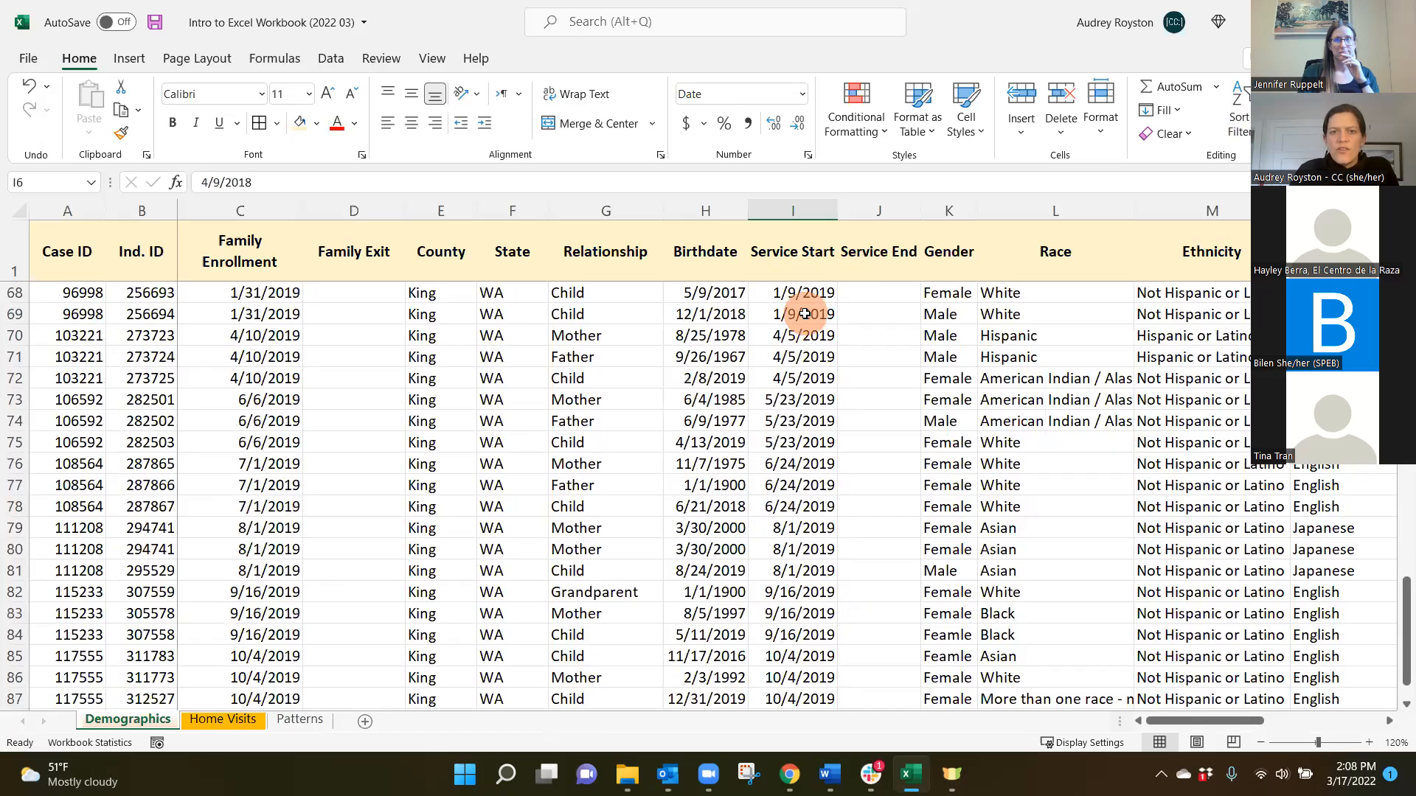
scroll(804, 313, "down", 8)
scroll(806, 315, "up", 6)
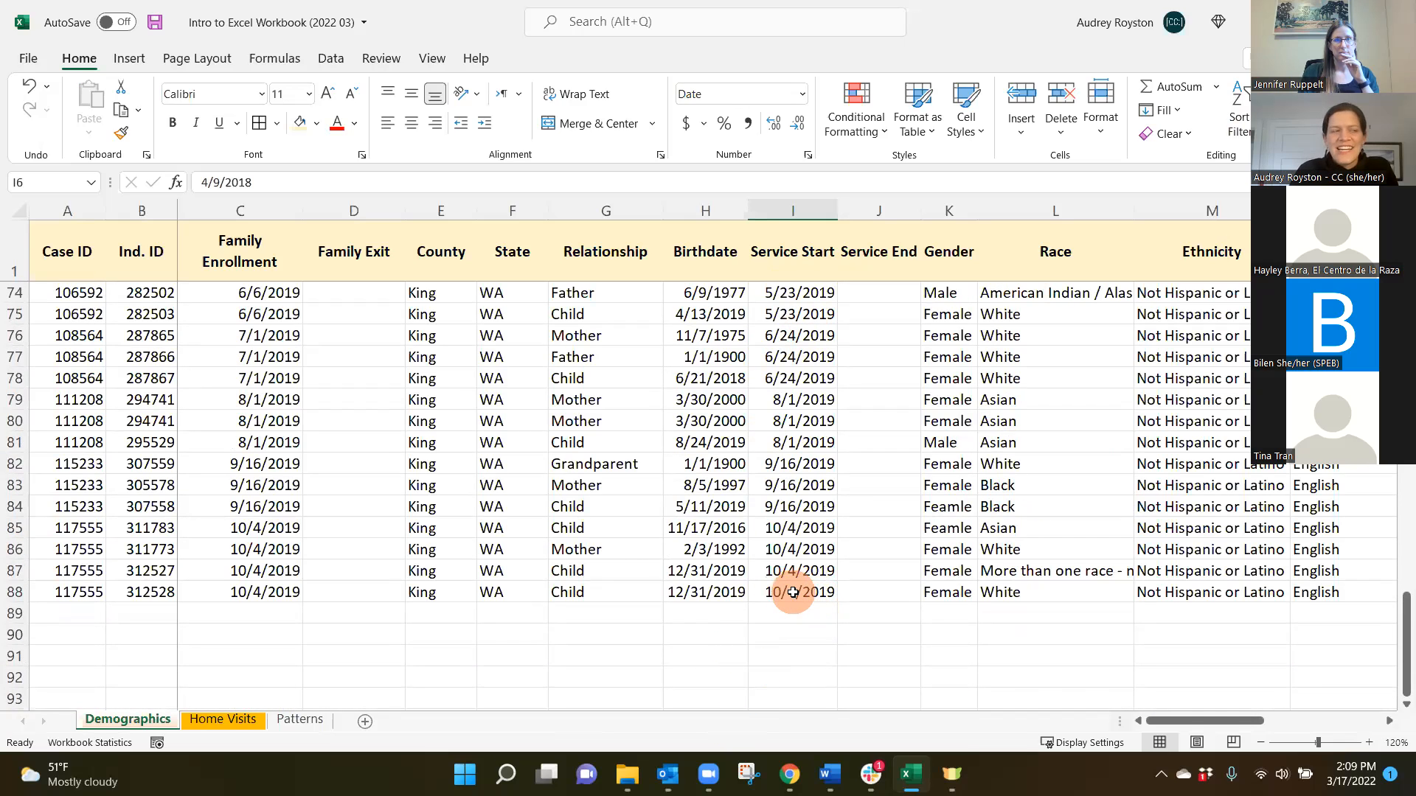
scroll(790, 576, "up", 20)
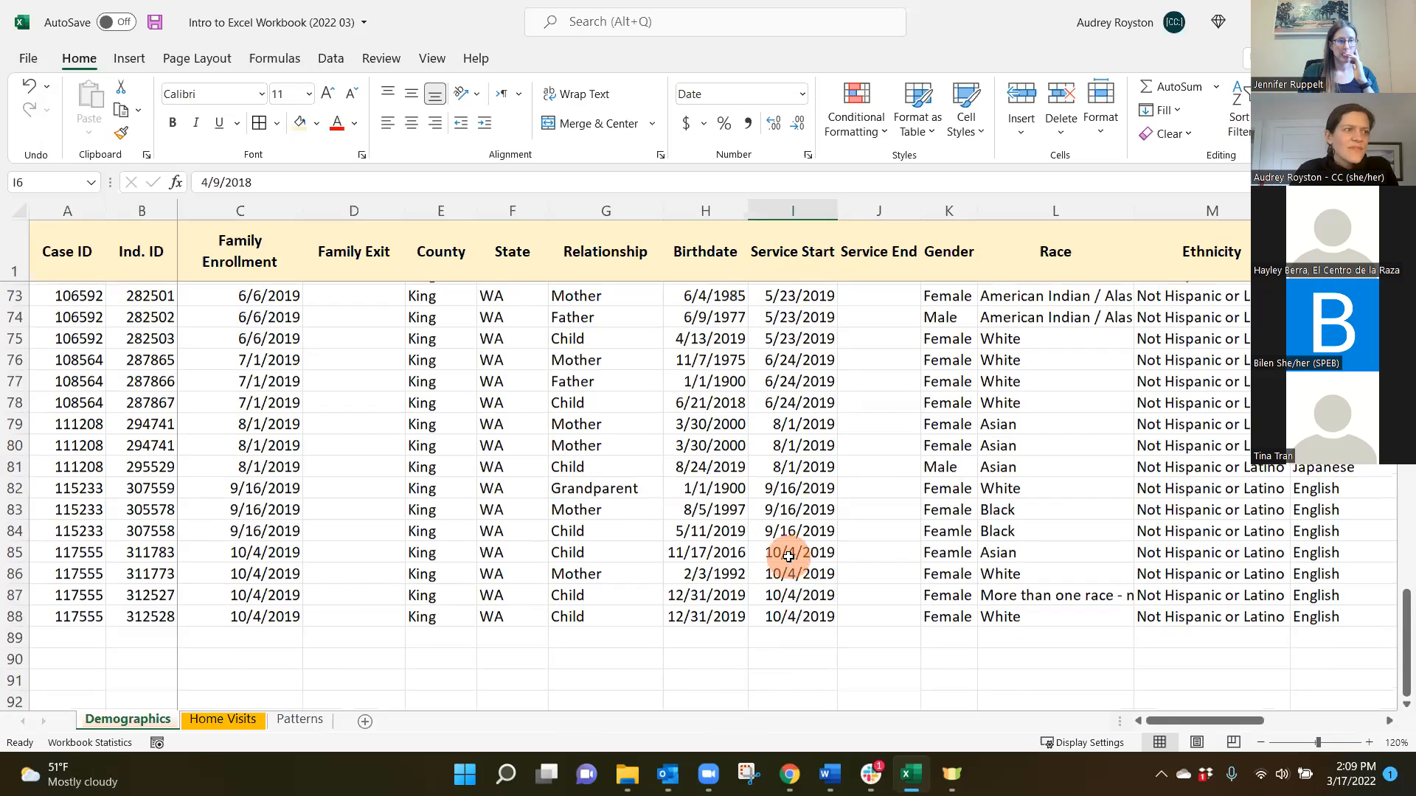
Step: Turn on filtering for the header row of the Demographics data
left_click(779, 378)
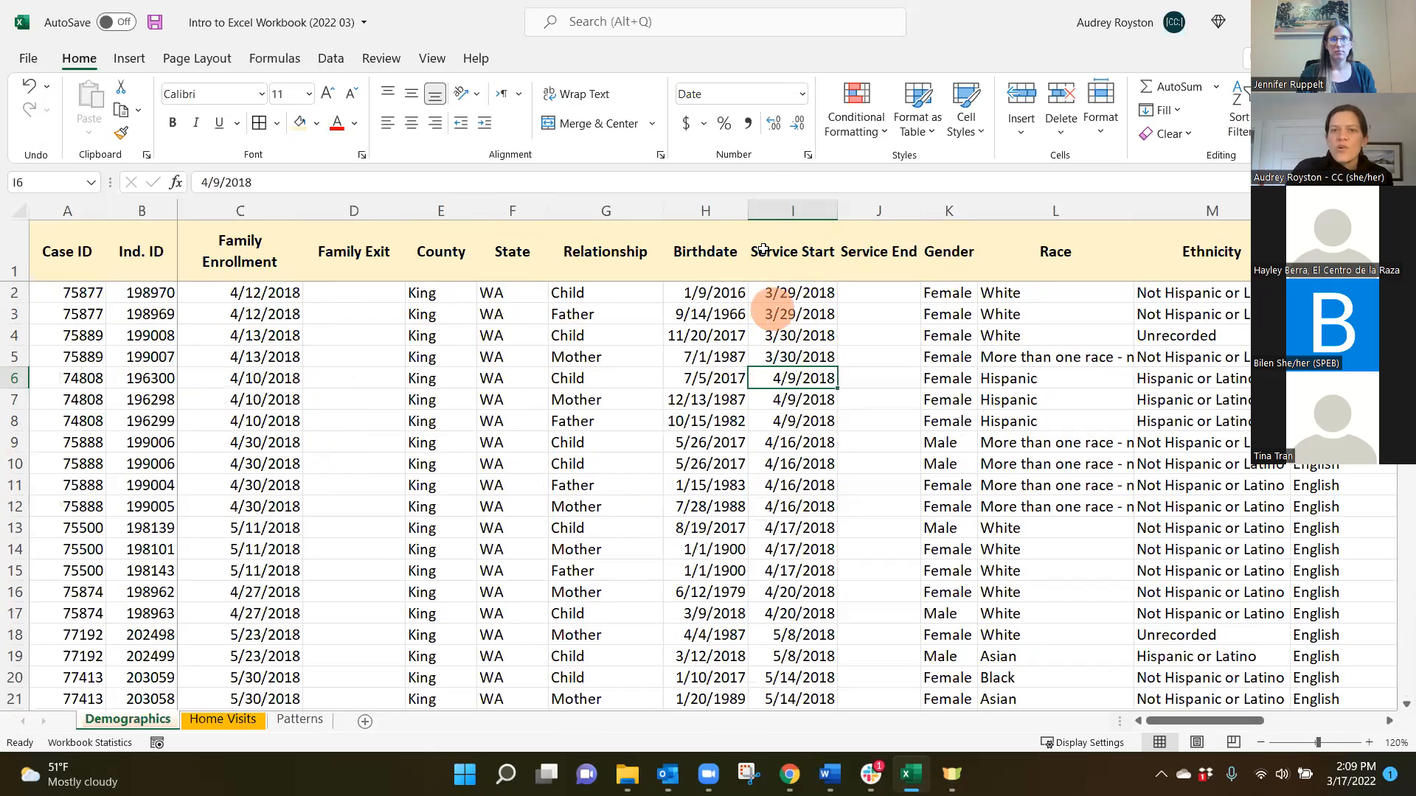
left_click(1238, 110)
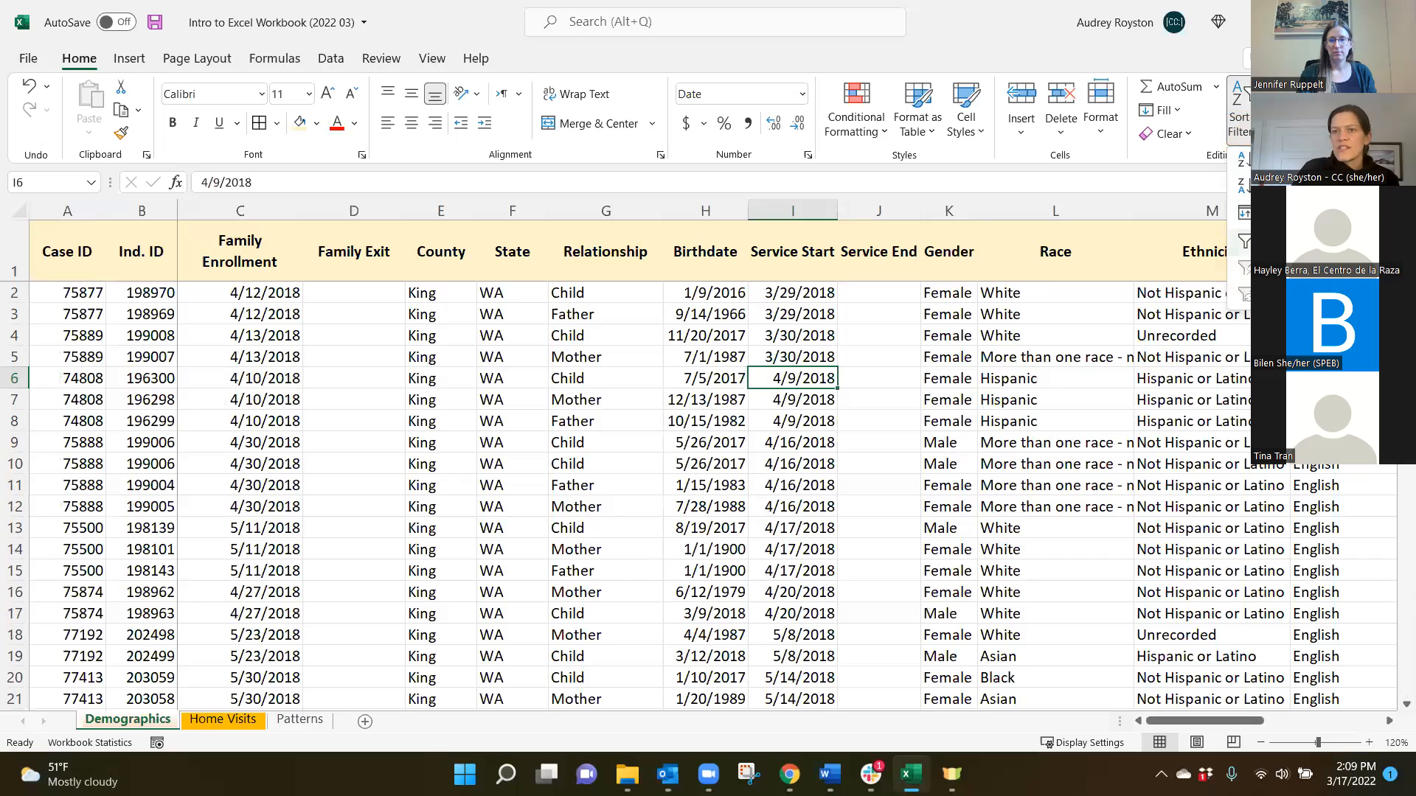
left_click(1244, 241)
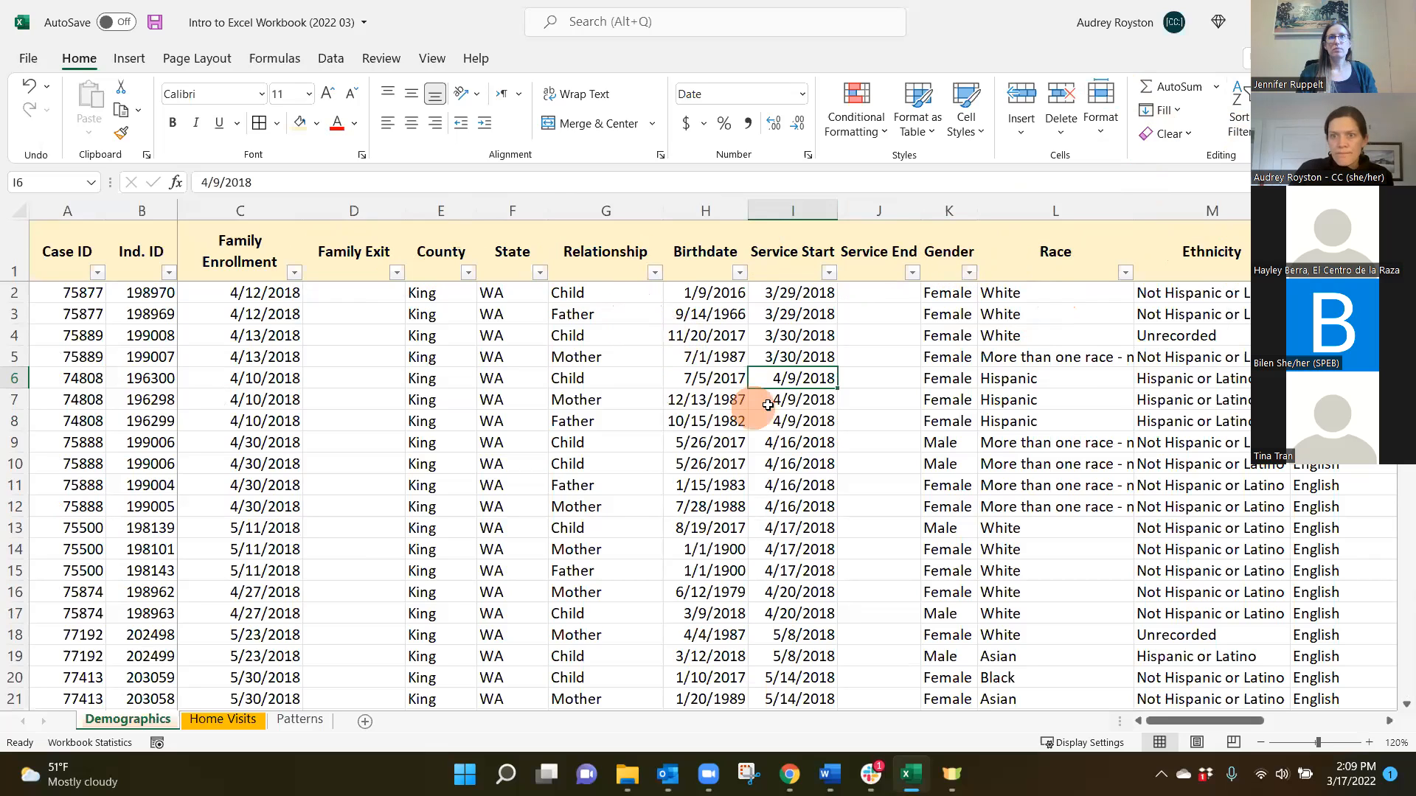
Step: Examine the available filter values of the Ind. Language and Case ID columns without applying any filter
left_click_drag(1208, 717, 1231, 727)
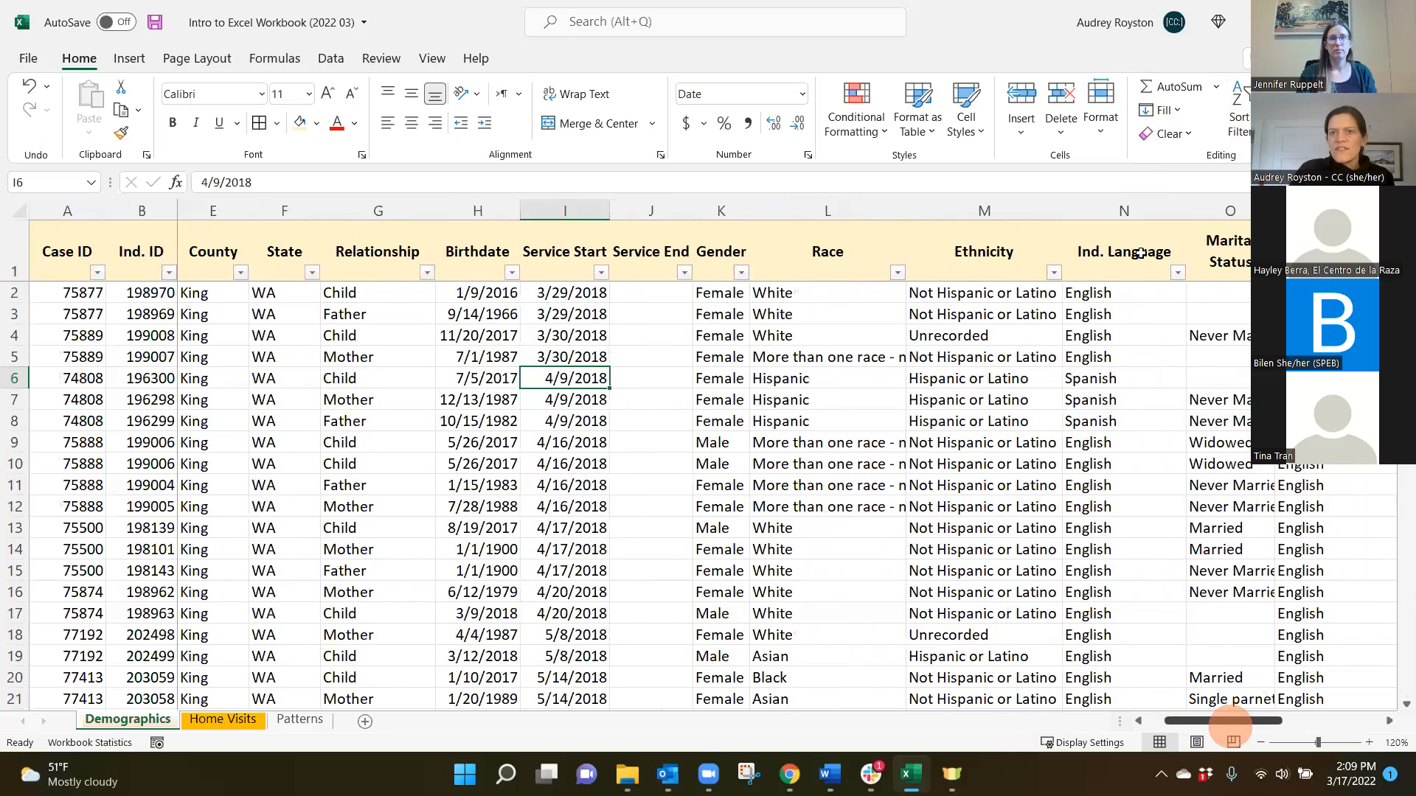
left_click(1125, 199)
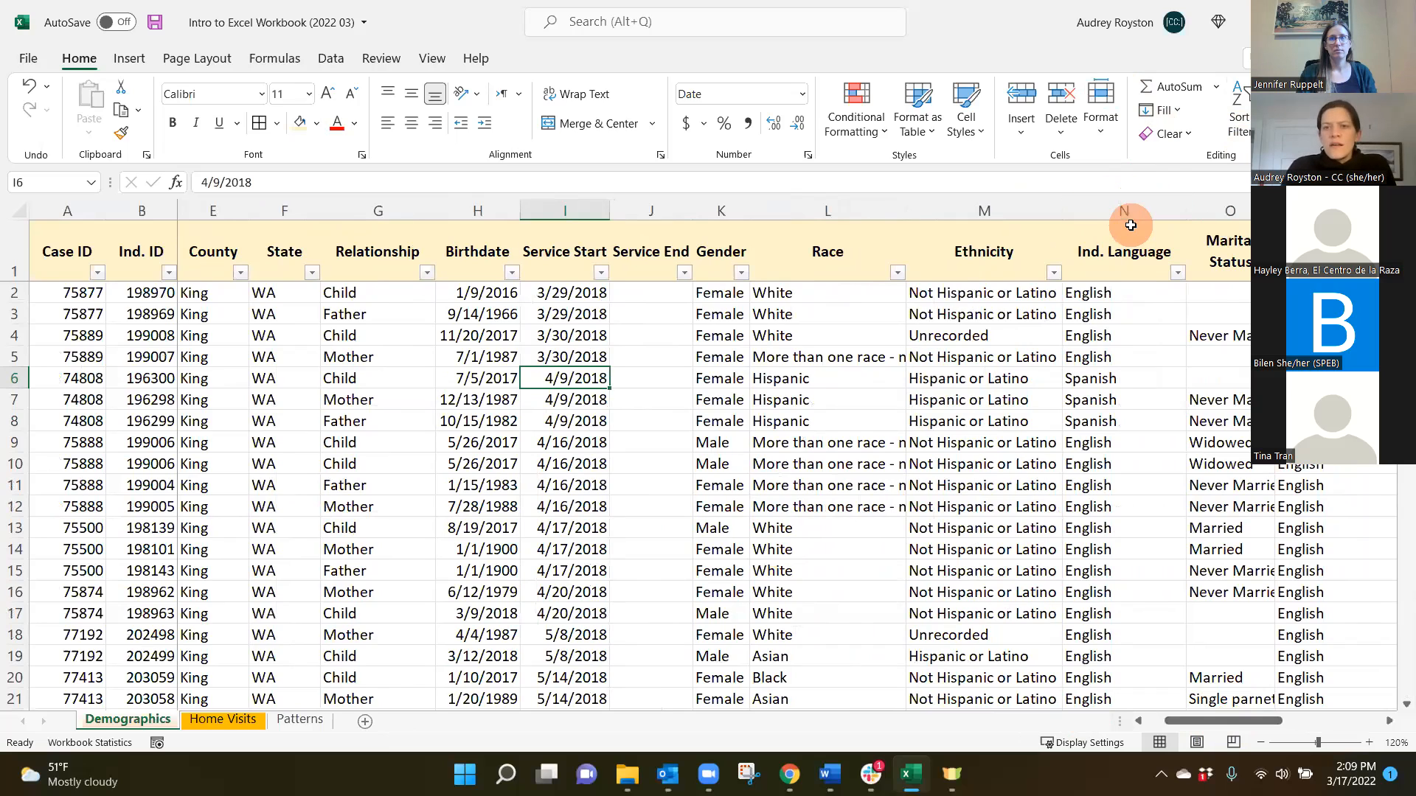
left_click(1176, 272)
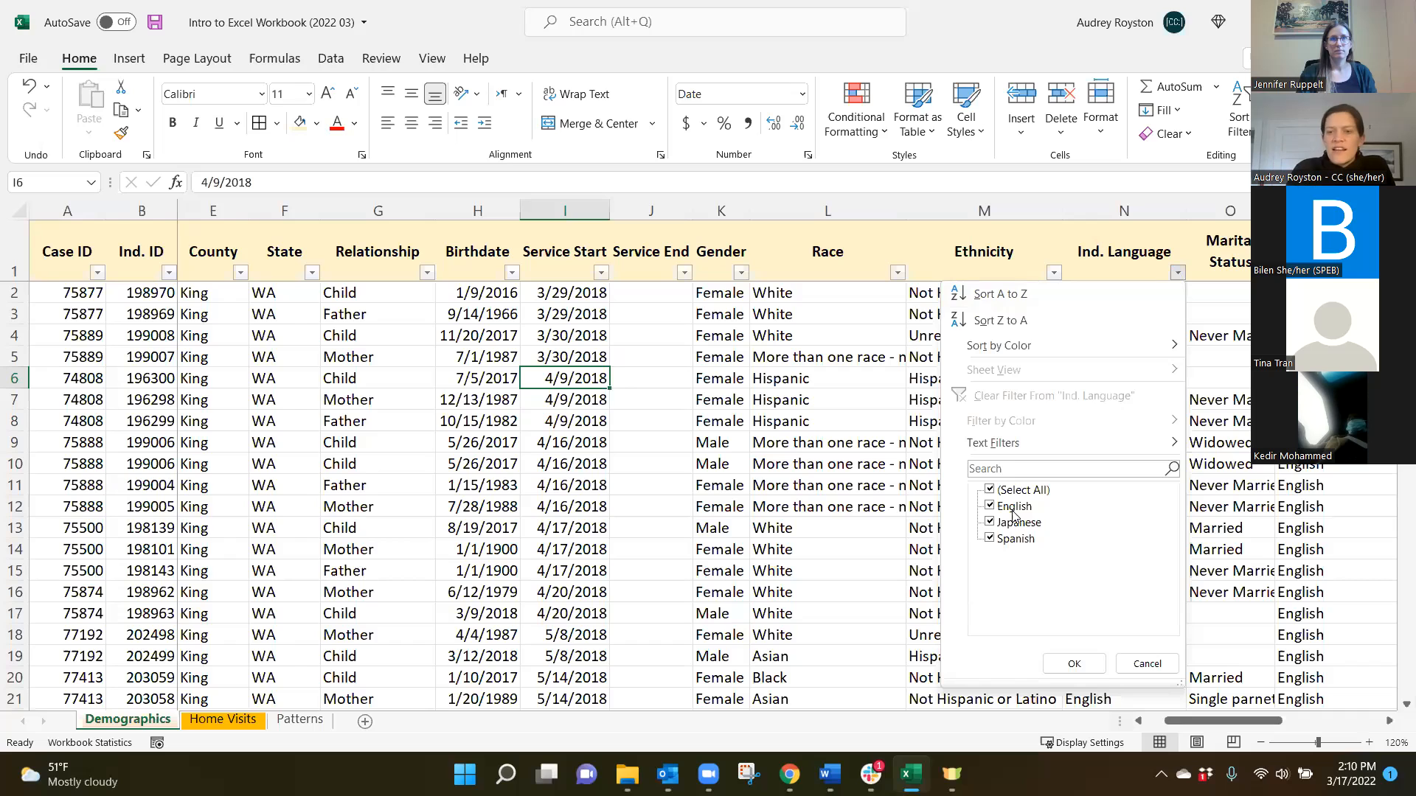
left_click(1146, 664)
left_click_drag(1213, 721, 1165, 721)
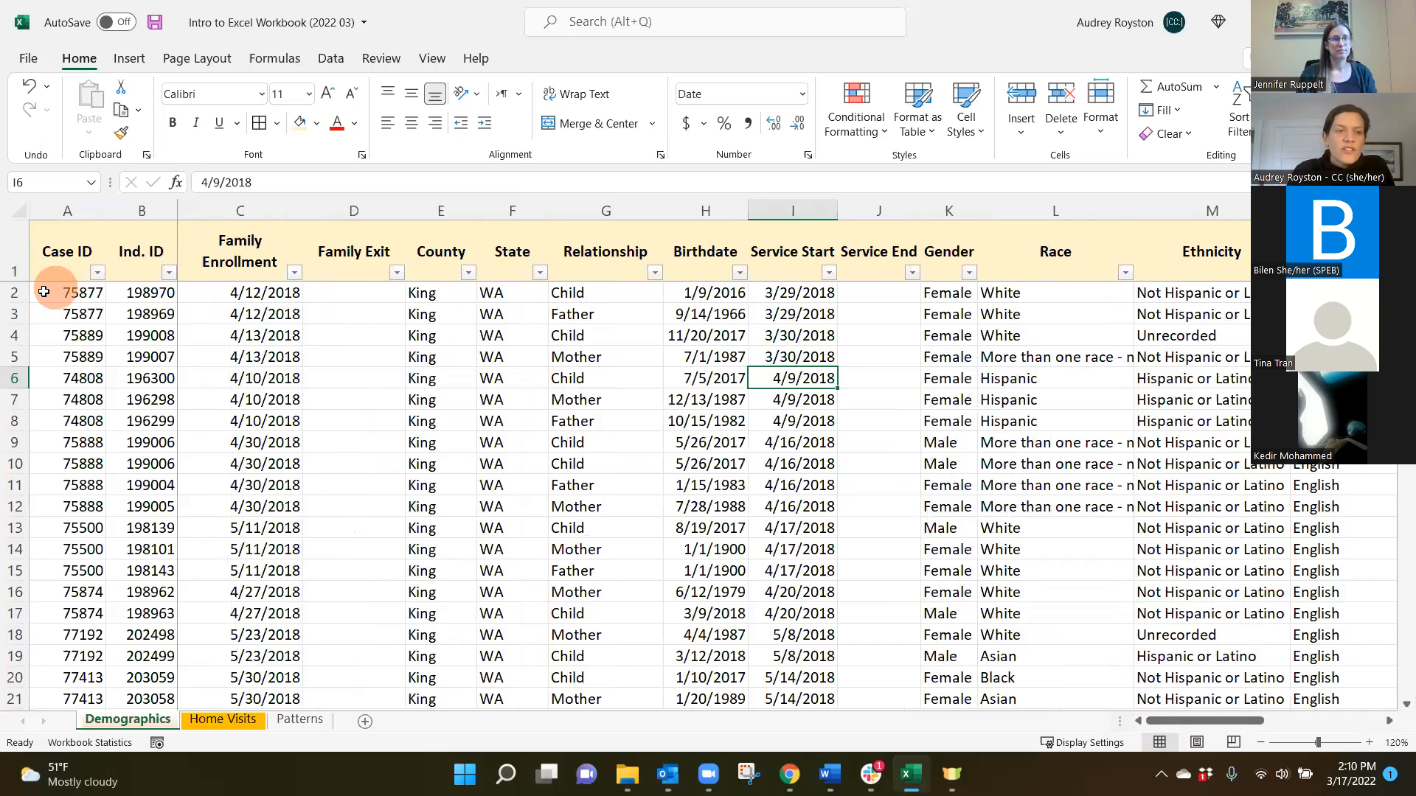
left_click(97, 273)
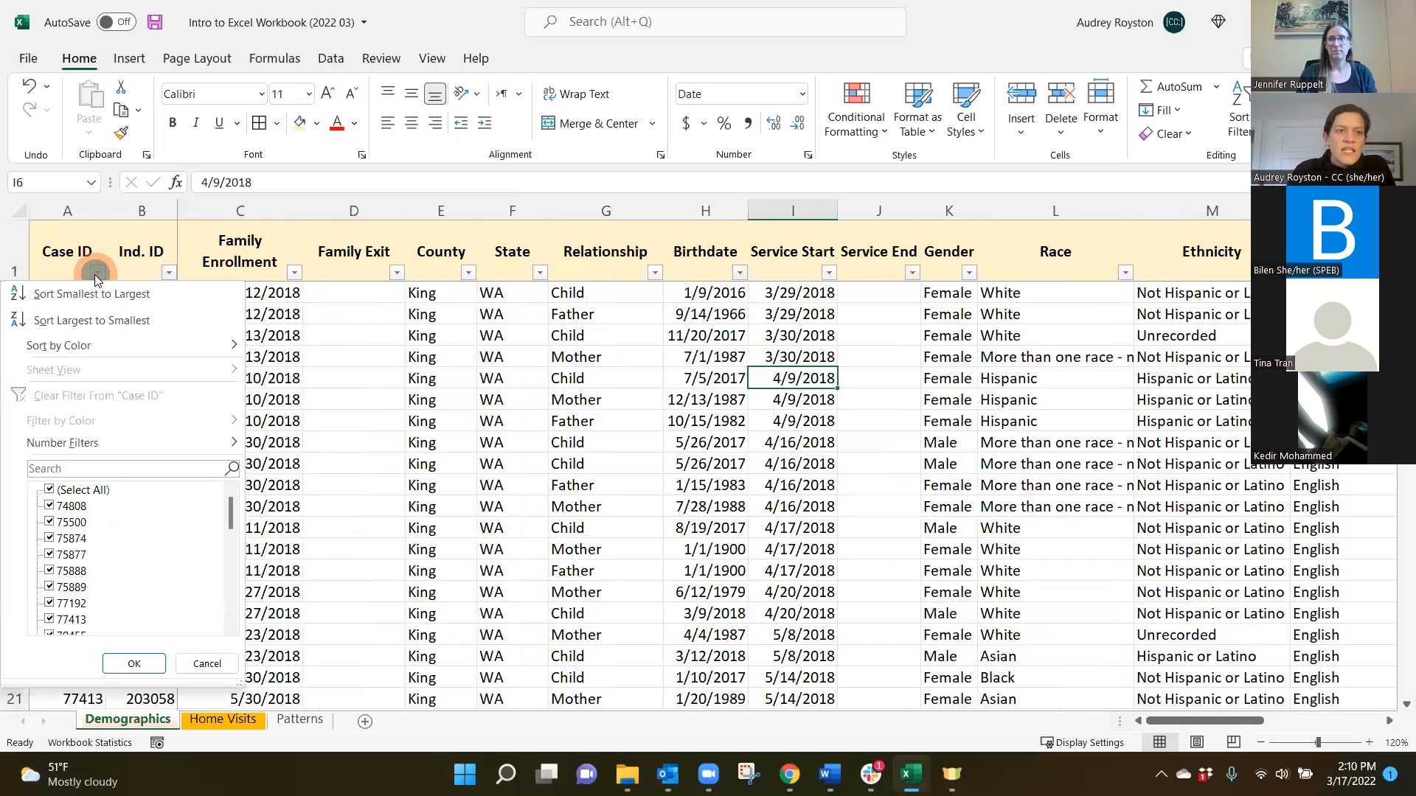
scroll(100, 563, "down", 8)
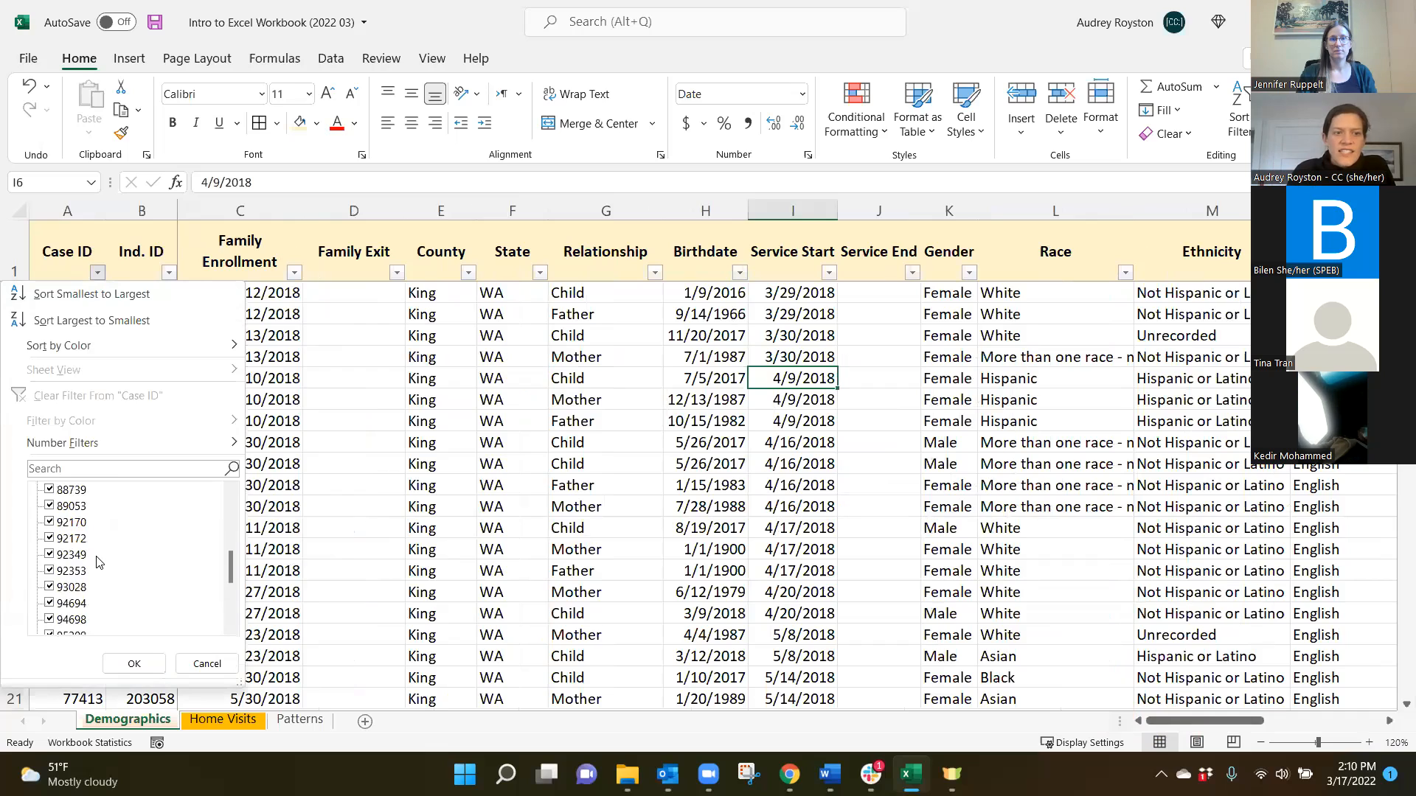
scroll(100, 562, "up", 8)
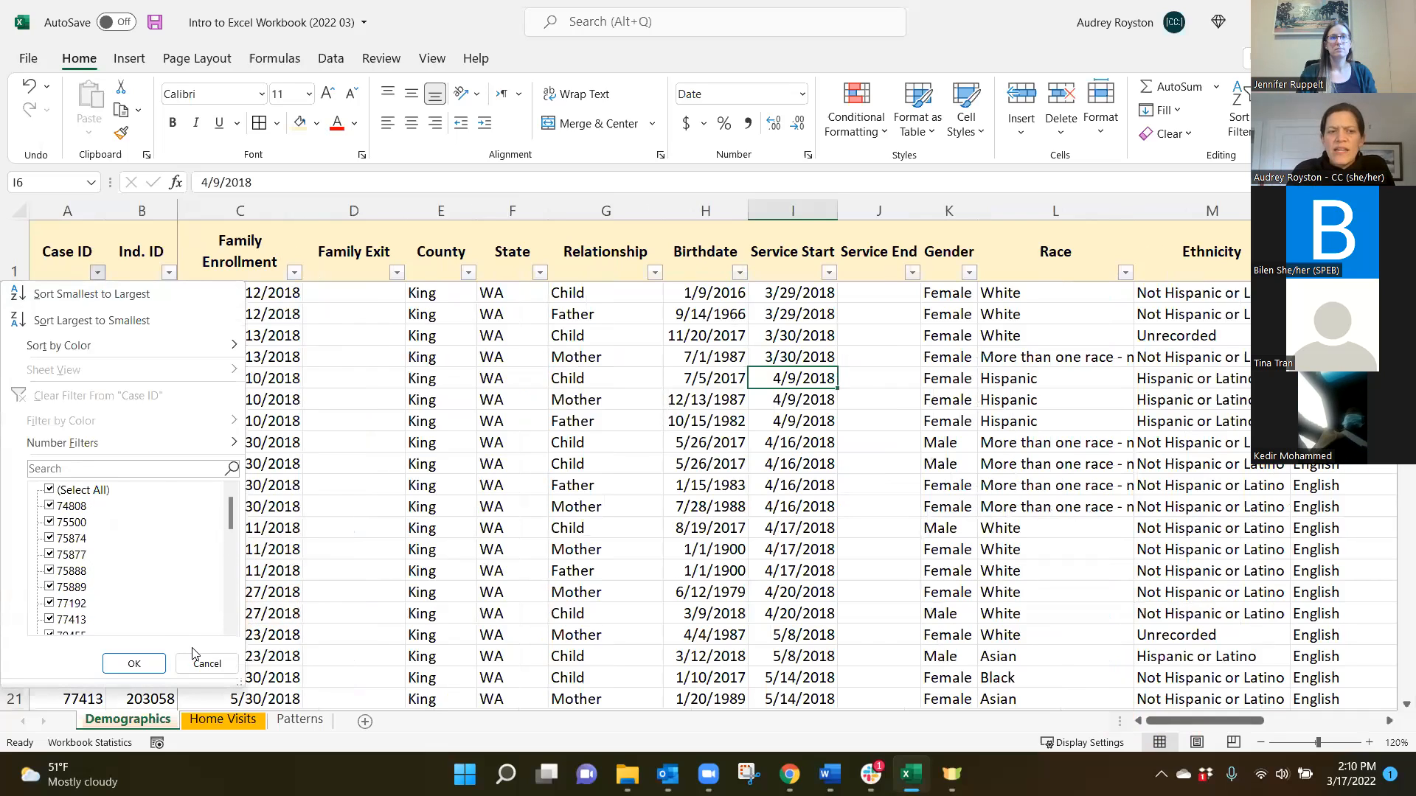
left_click(207, 664)
Step: Filter the Ind. Language column to show only Spanish records
left_click_drag(1219, 715, 1267, 716)
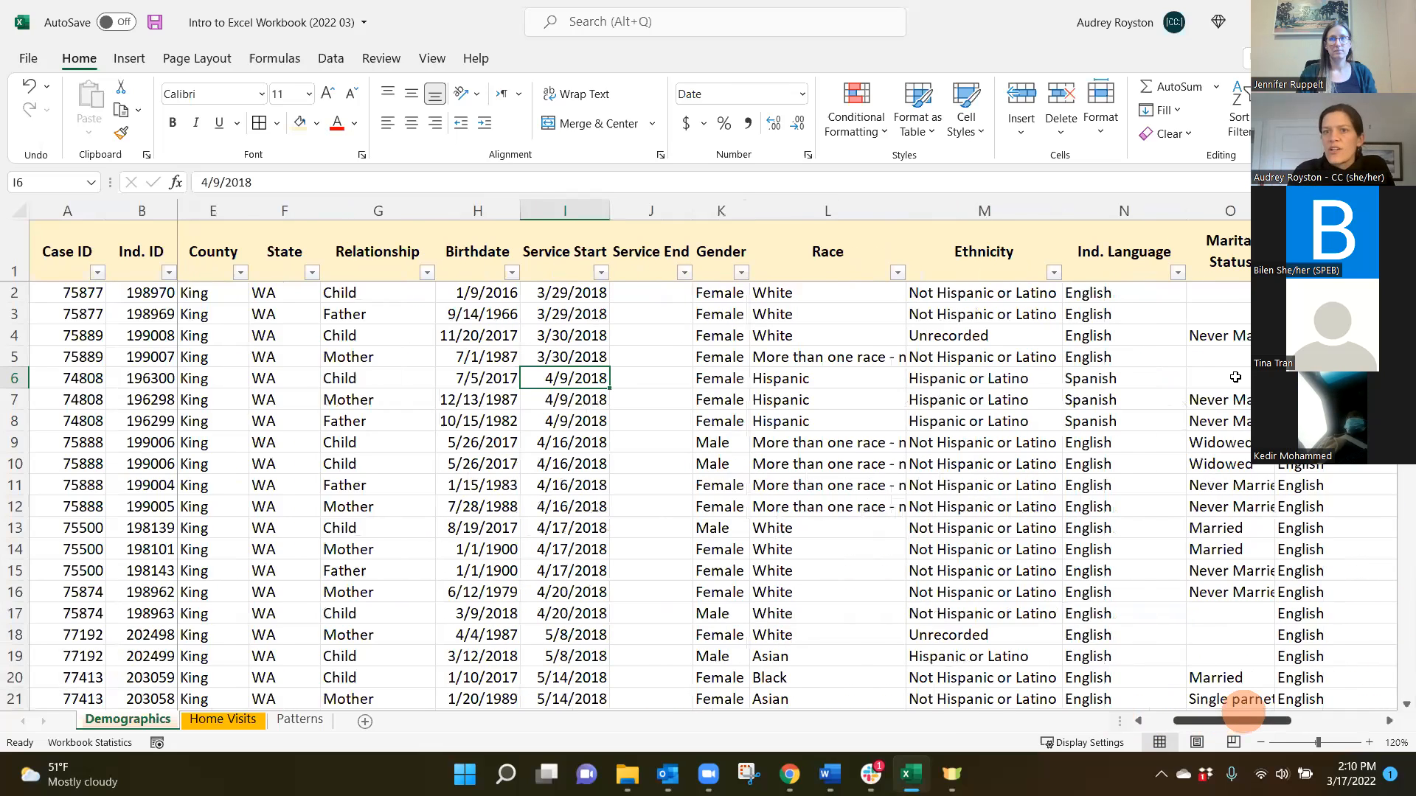
left_click(1105, 275)
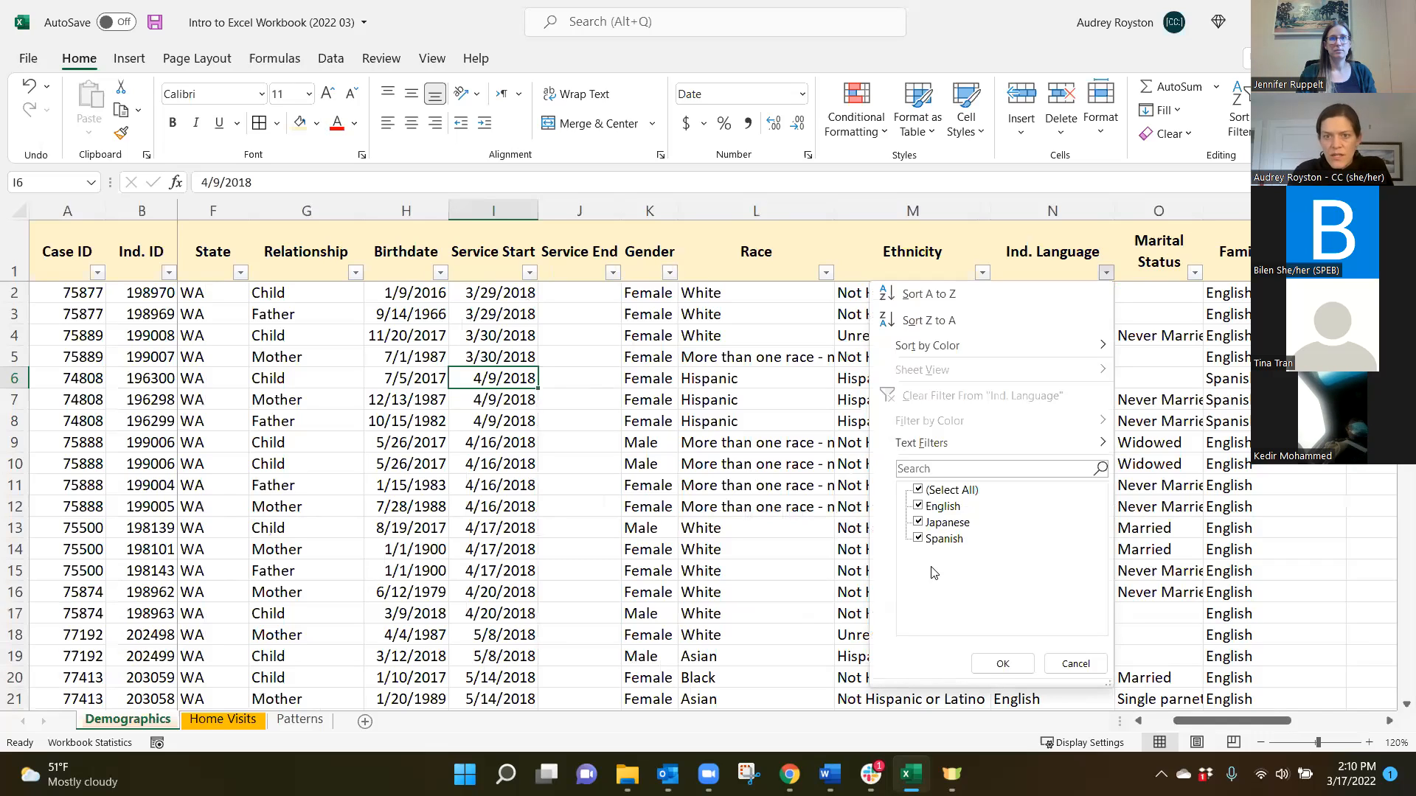
left_click(918, 491)
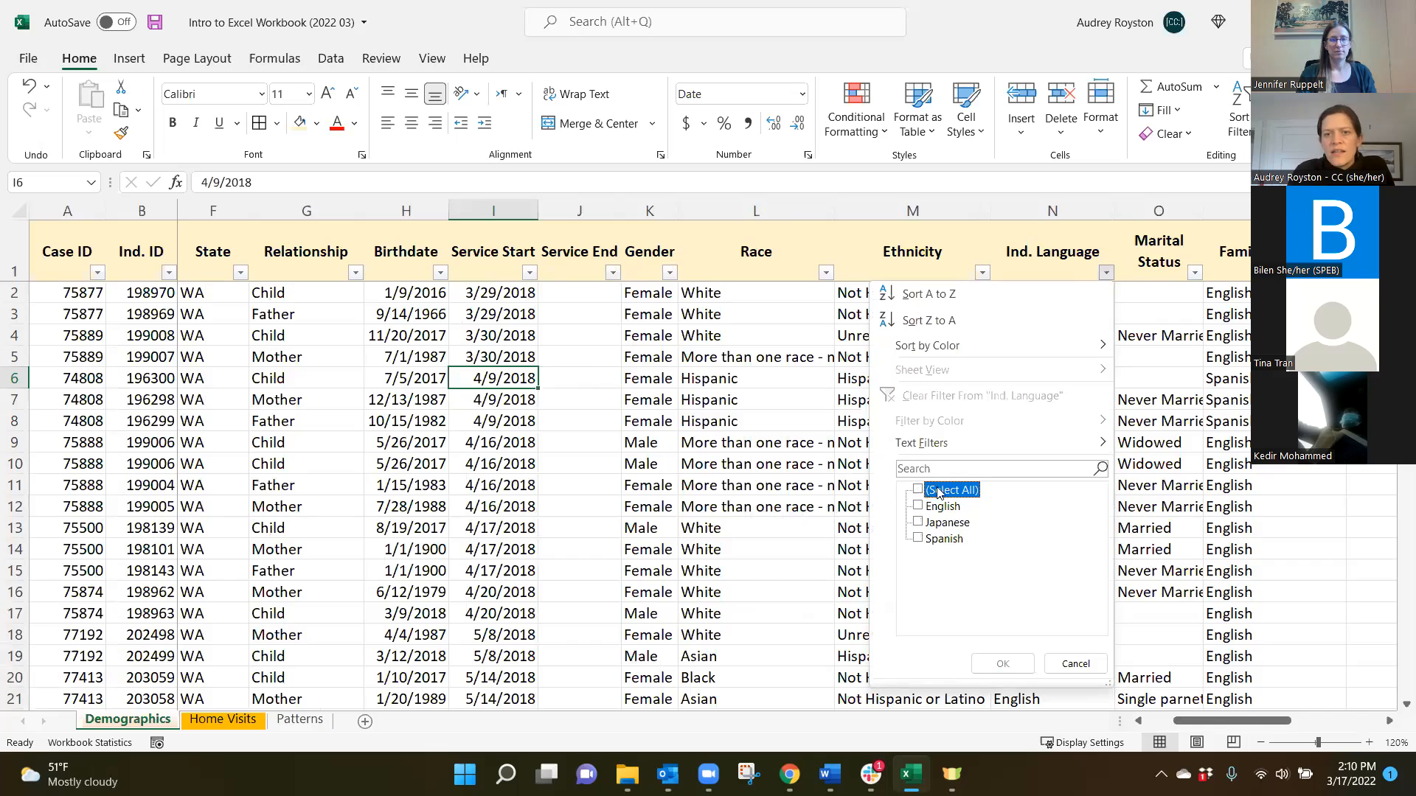
left_click(918, 540)
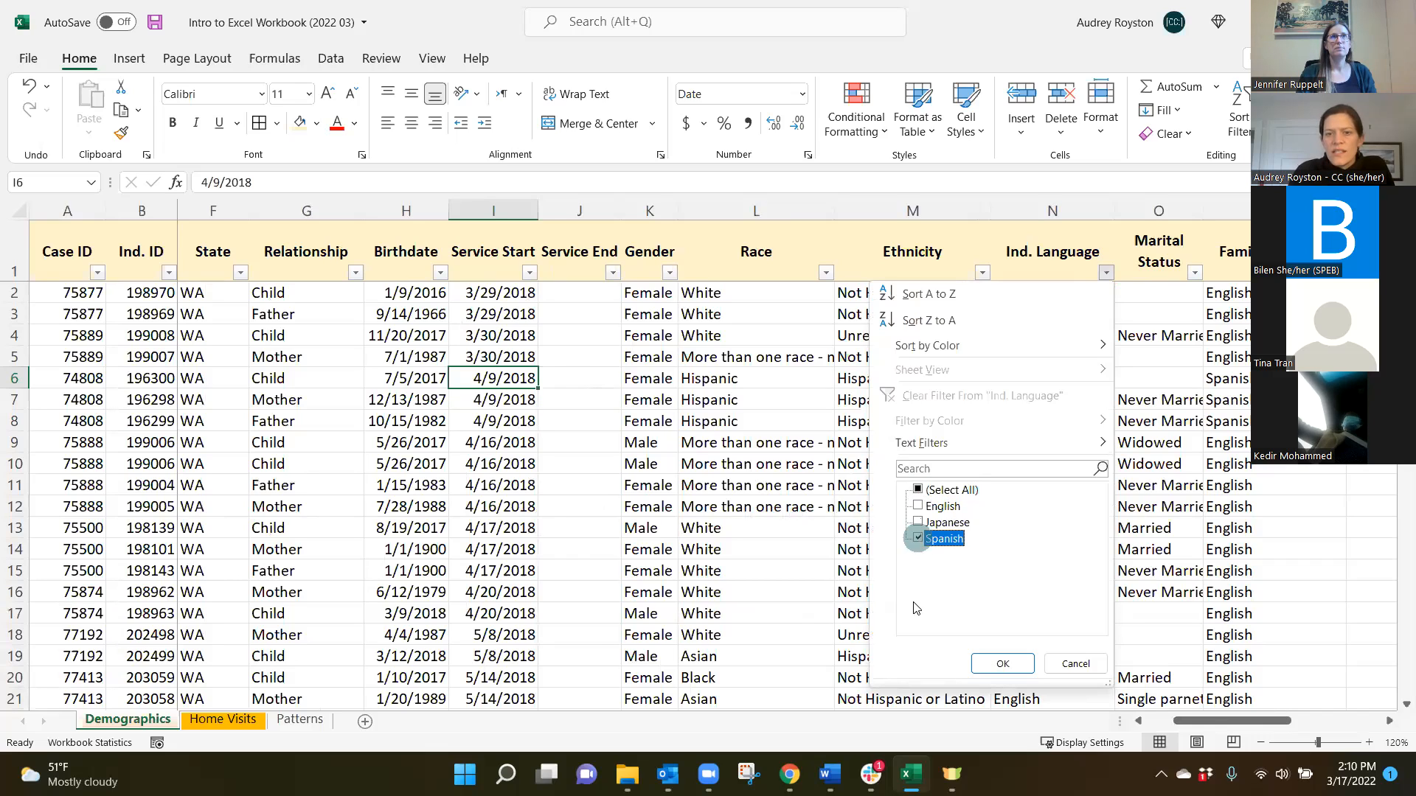
left_click(1000, 664)
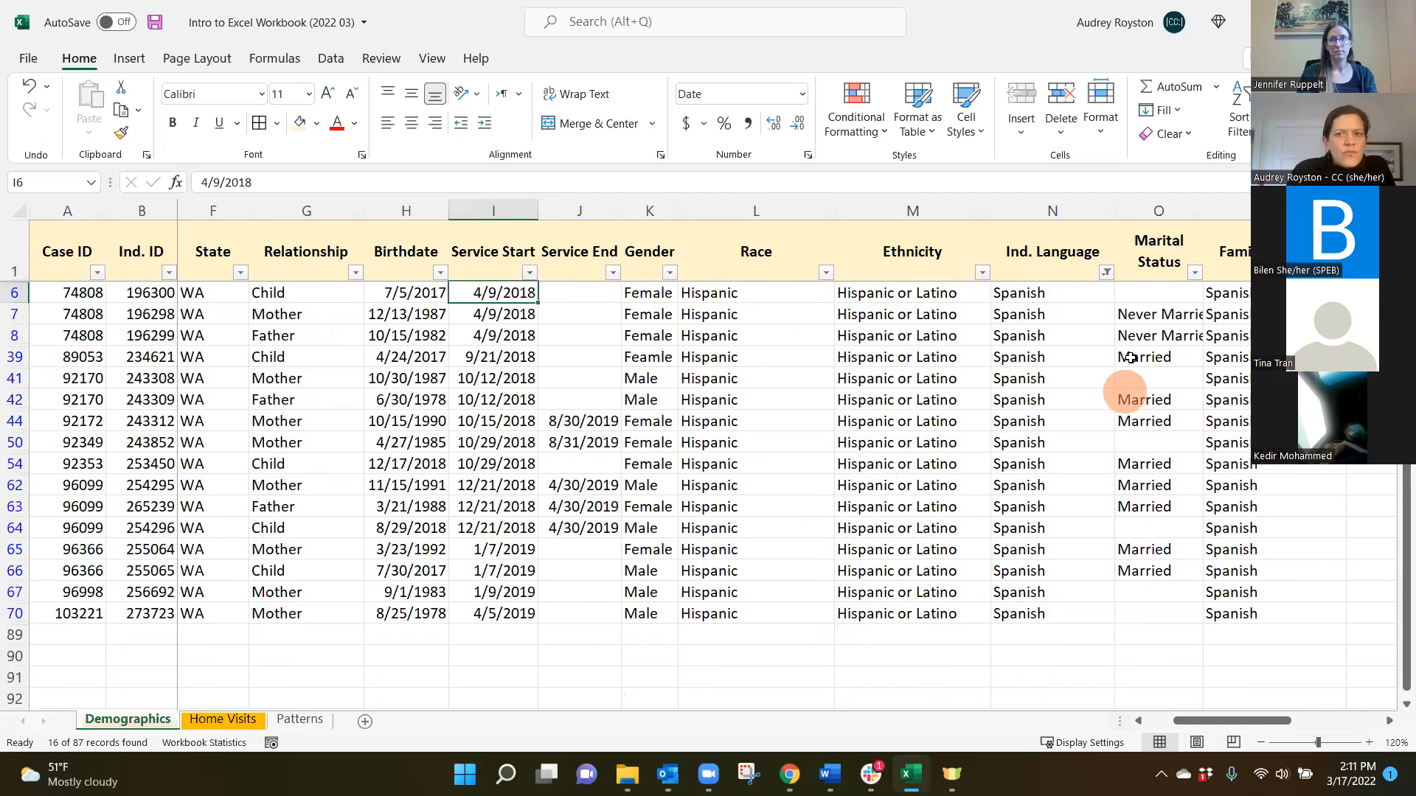
Step: Clear the filter from the Ind. Language column
mouse_move(1111, 279)
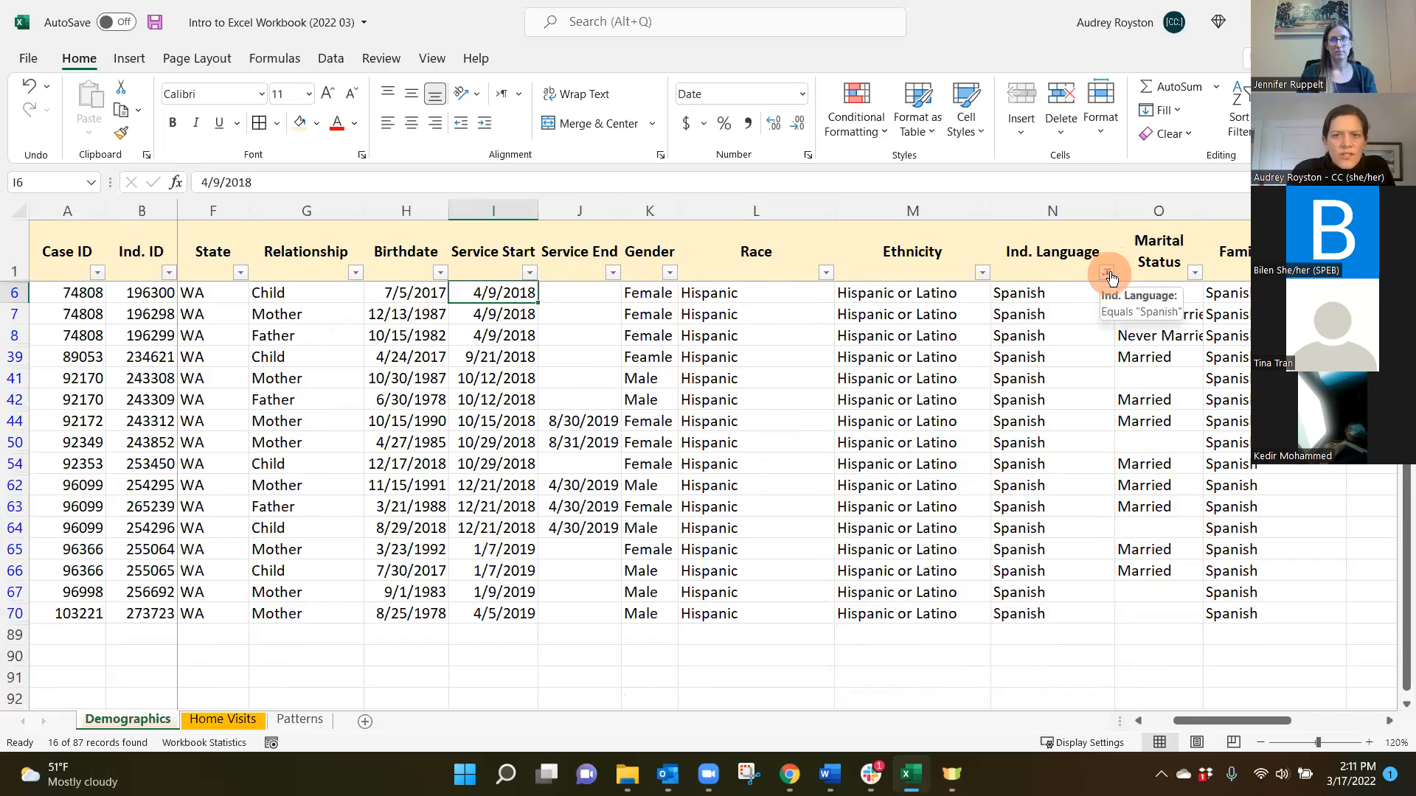
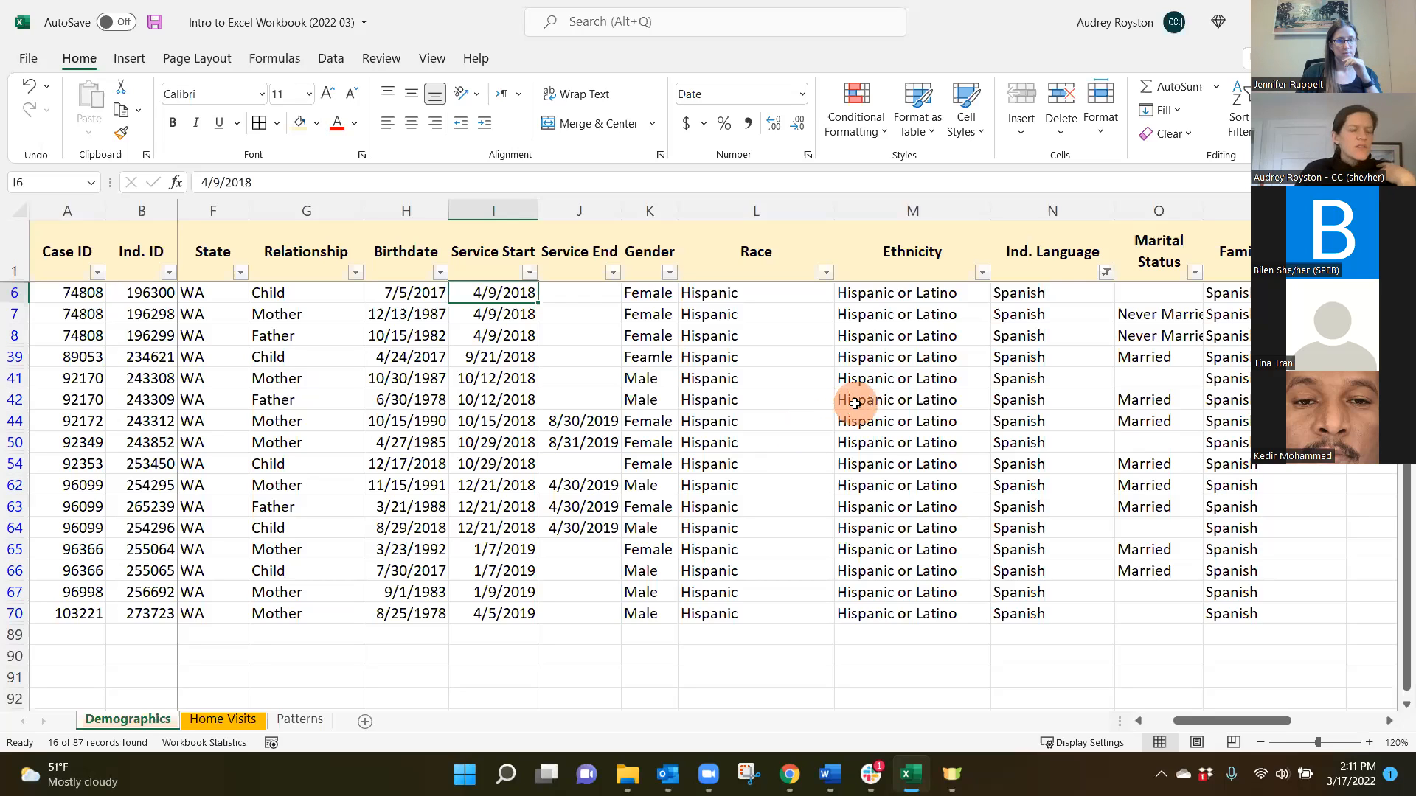
left_click(1107, 274)
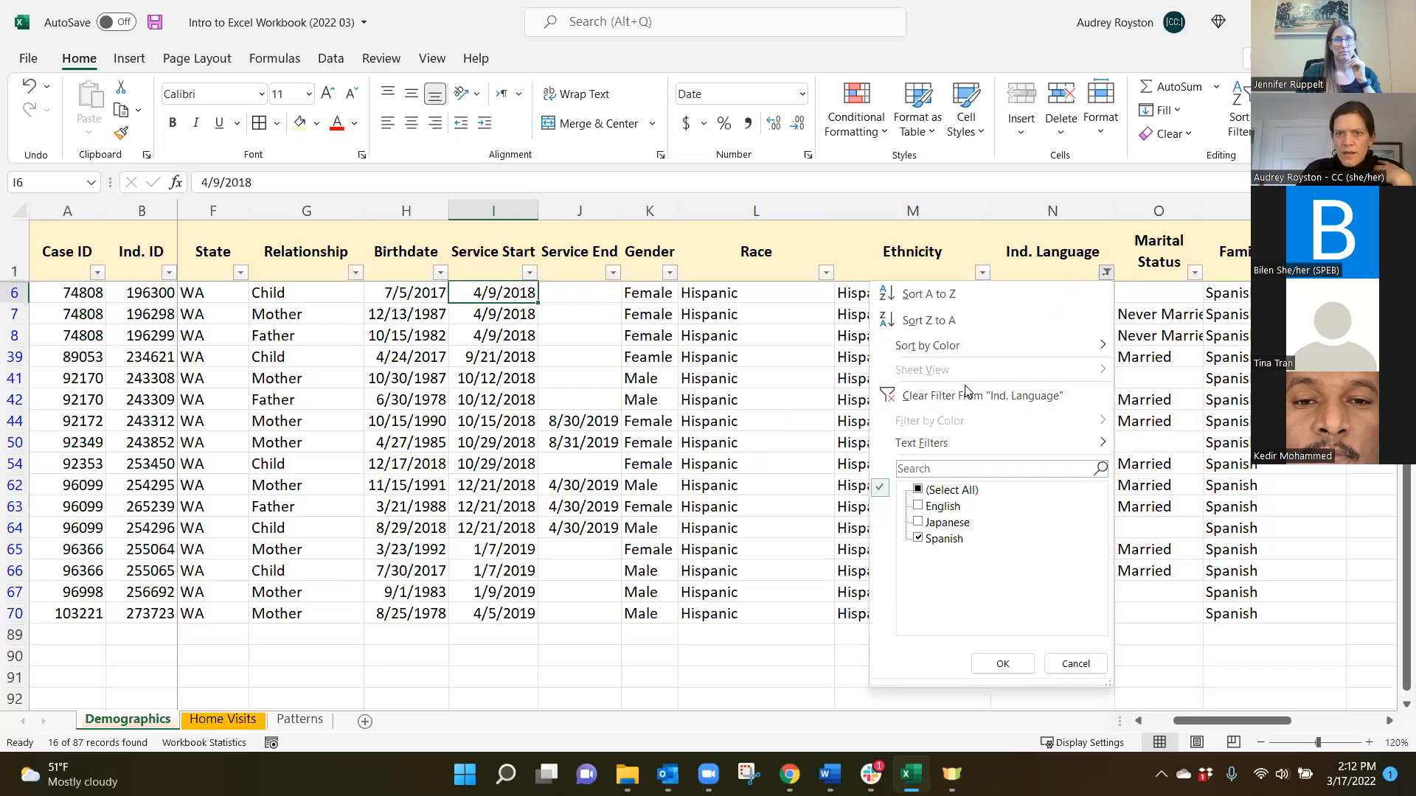
left_click(931, 396)
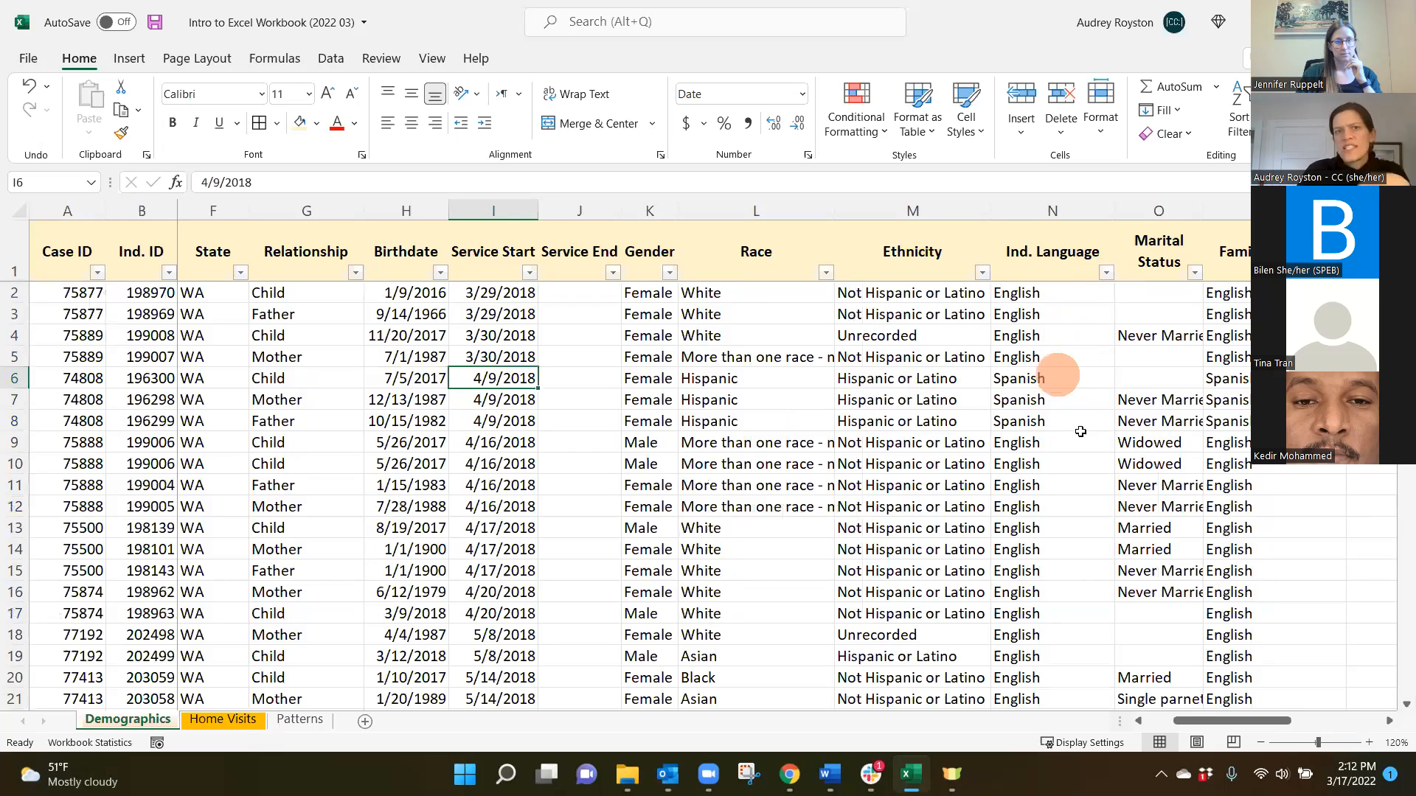
Step: Review the available Ind. Language filter values again, keeping every language selected
left_click(1108, 274)
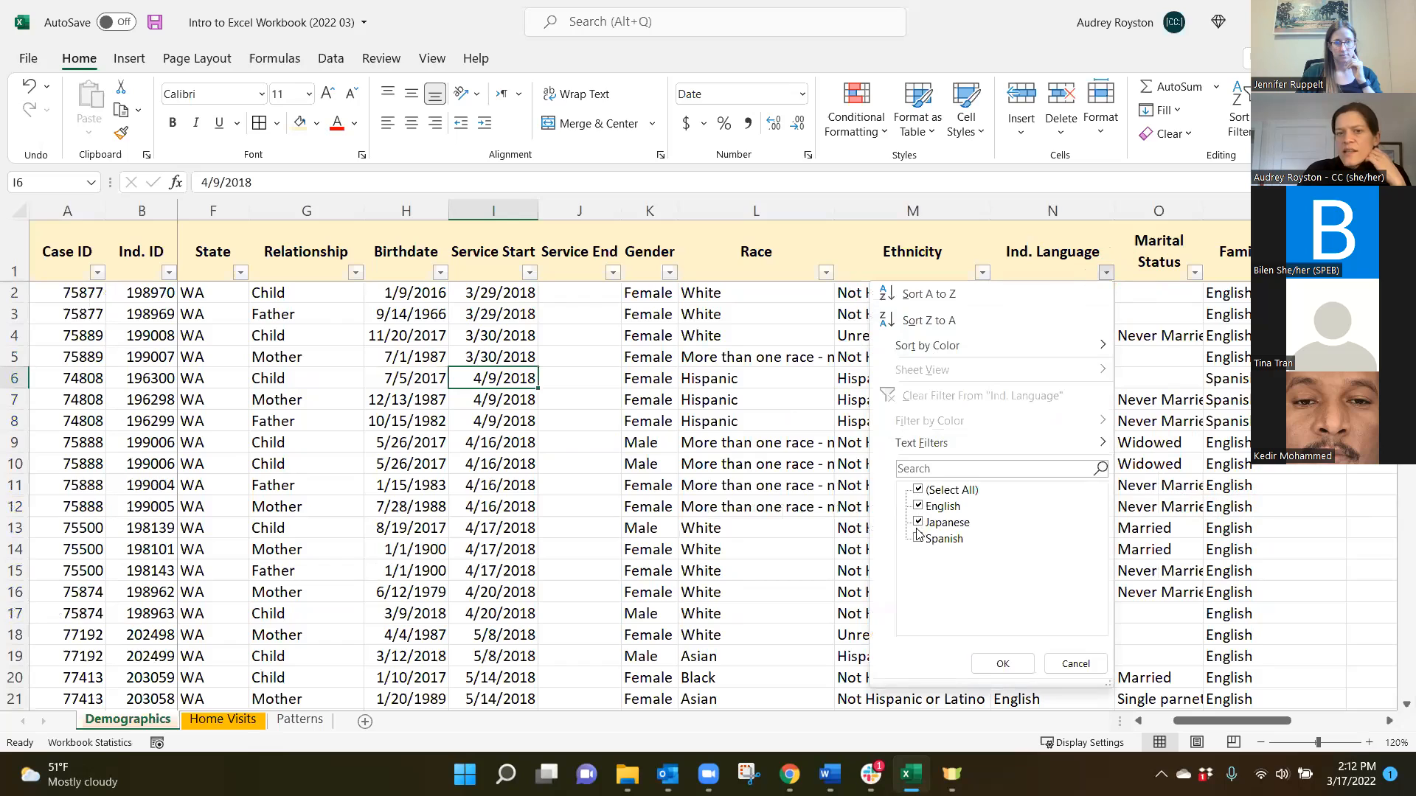
left_click(989, 666)
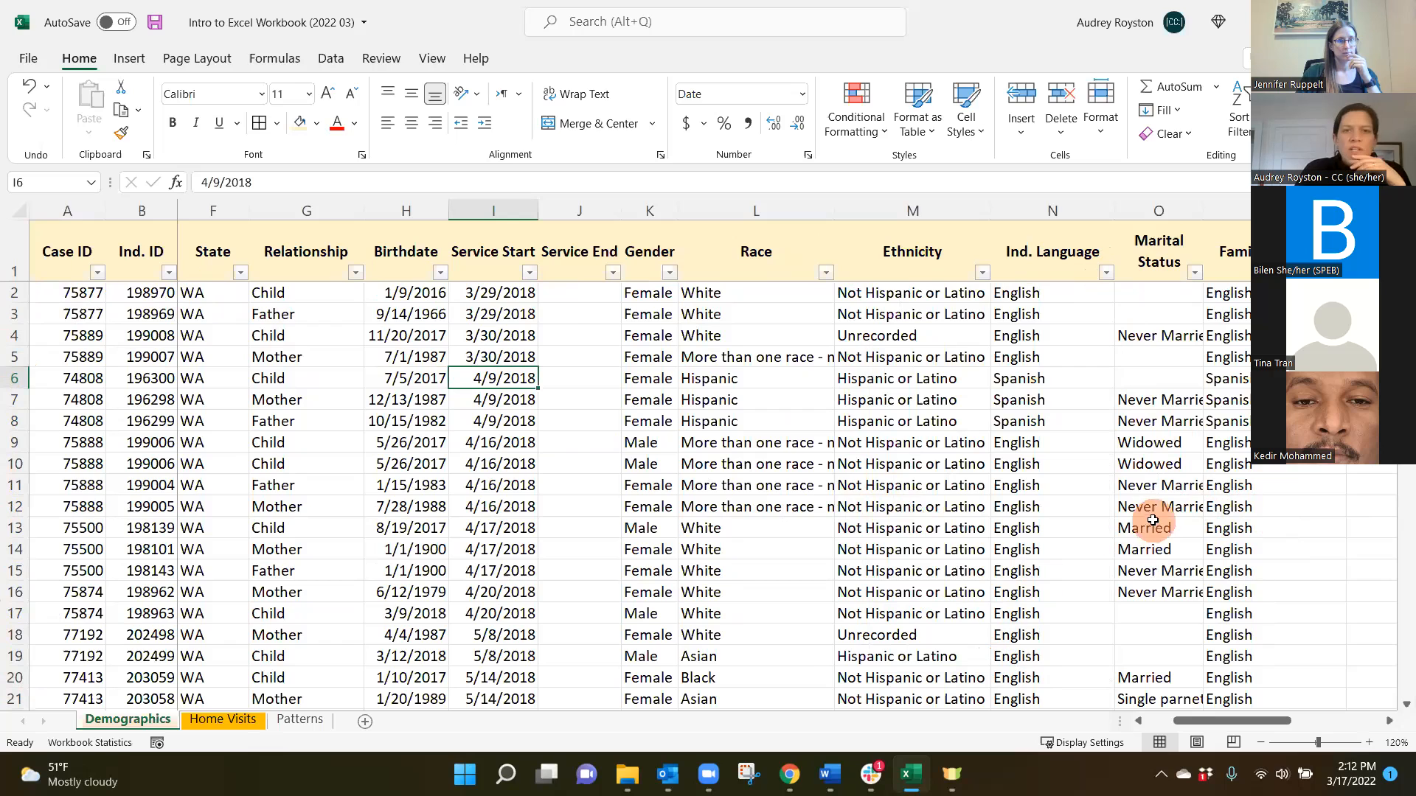
Step: Sort the Demographics records by Birthdate from oldest to newest
left_click(420, 243)
left_click_drag(1195, 719, 1142, 722)
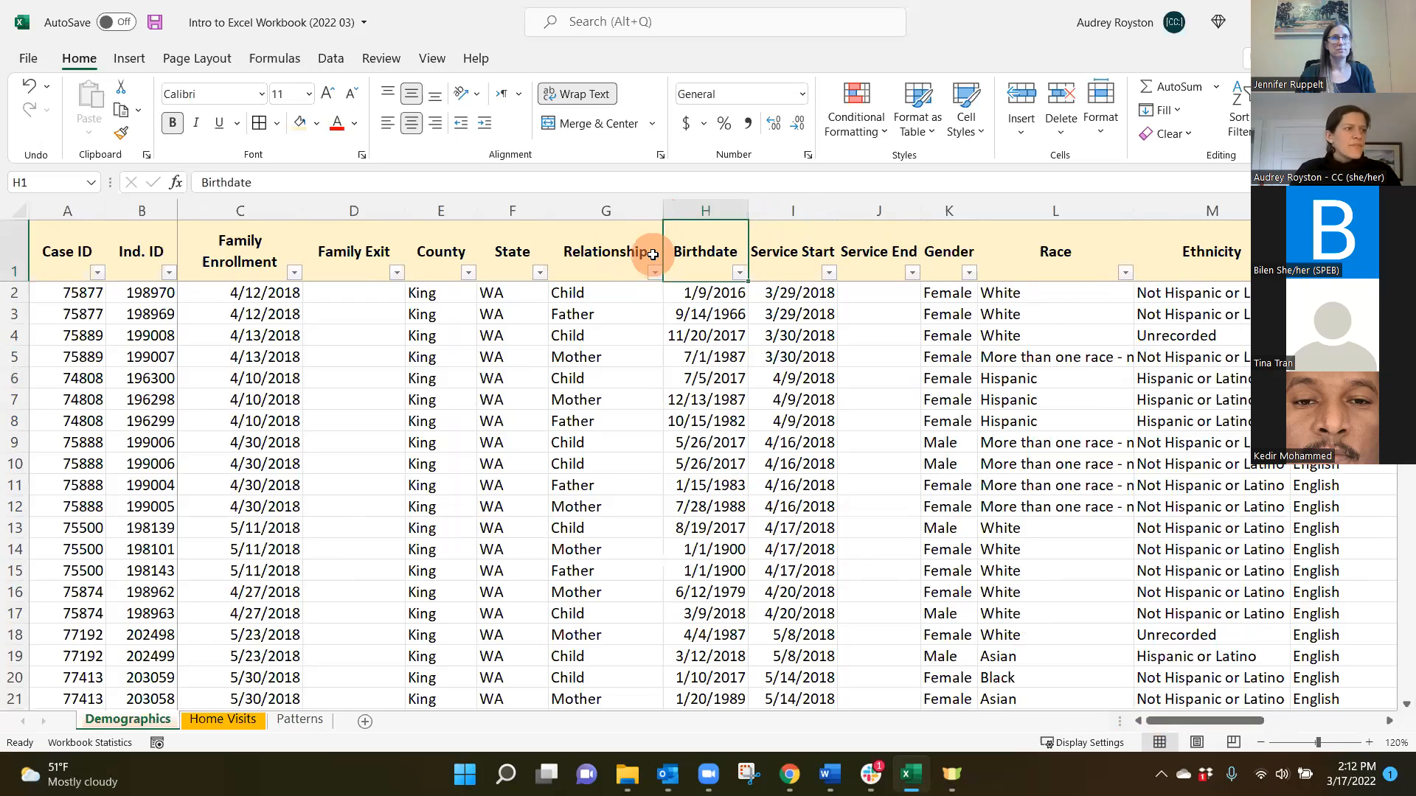
left_click(742, 275)
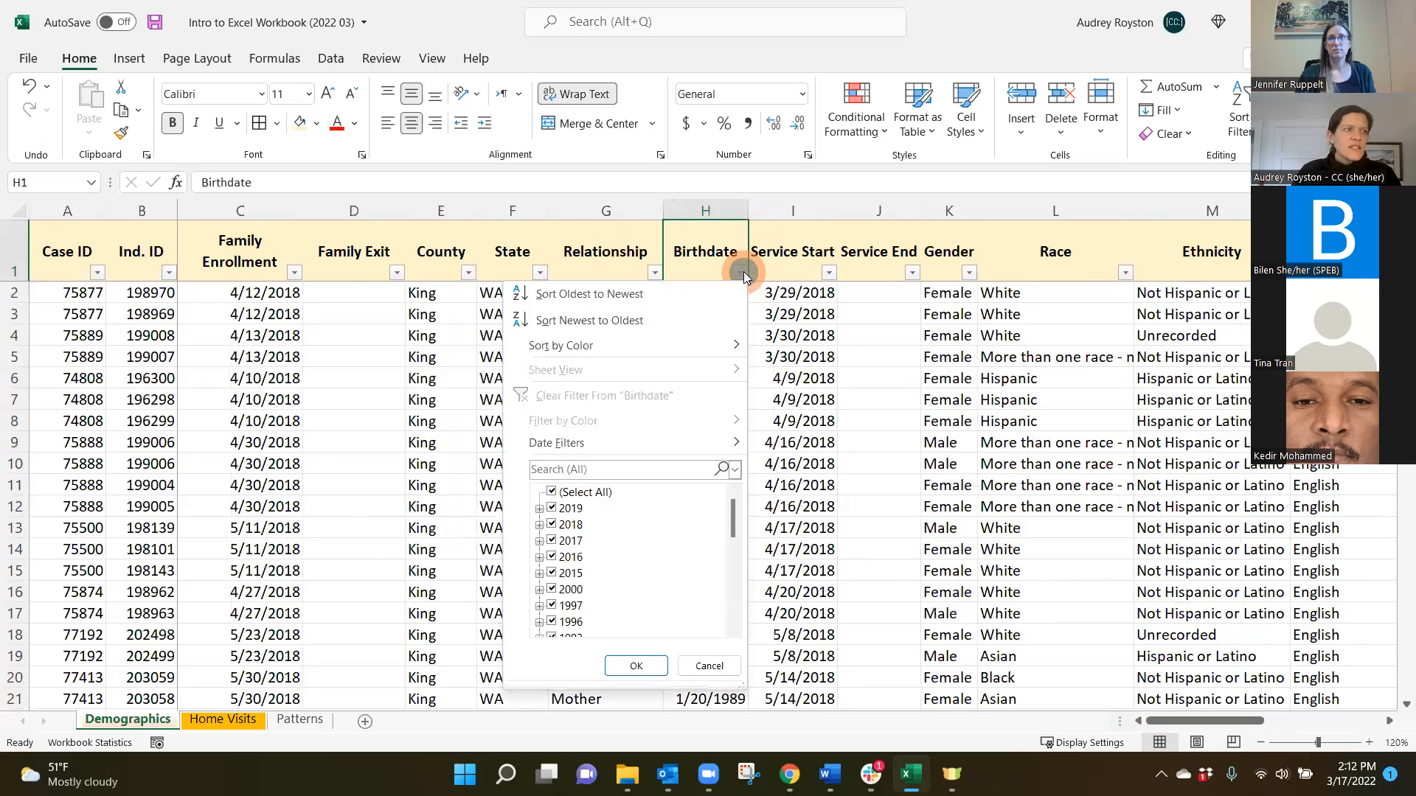
left_click(632, 295)
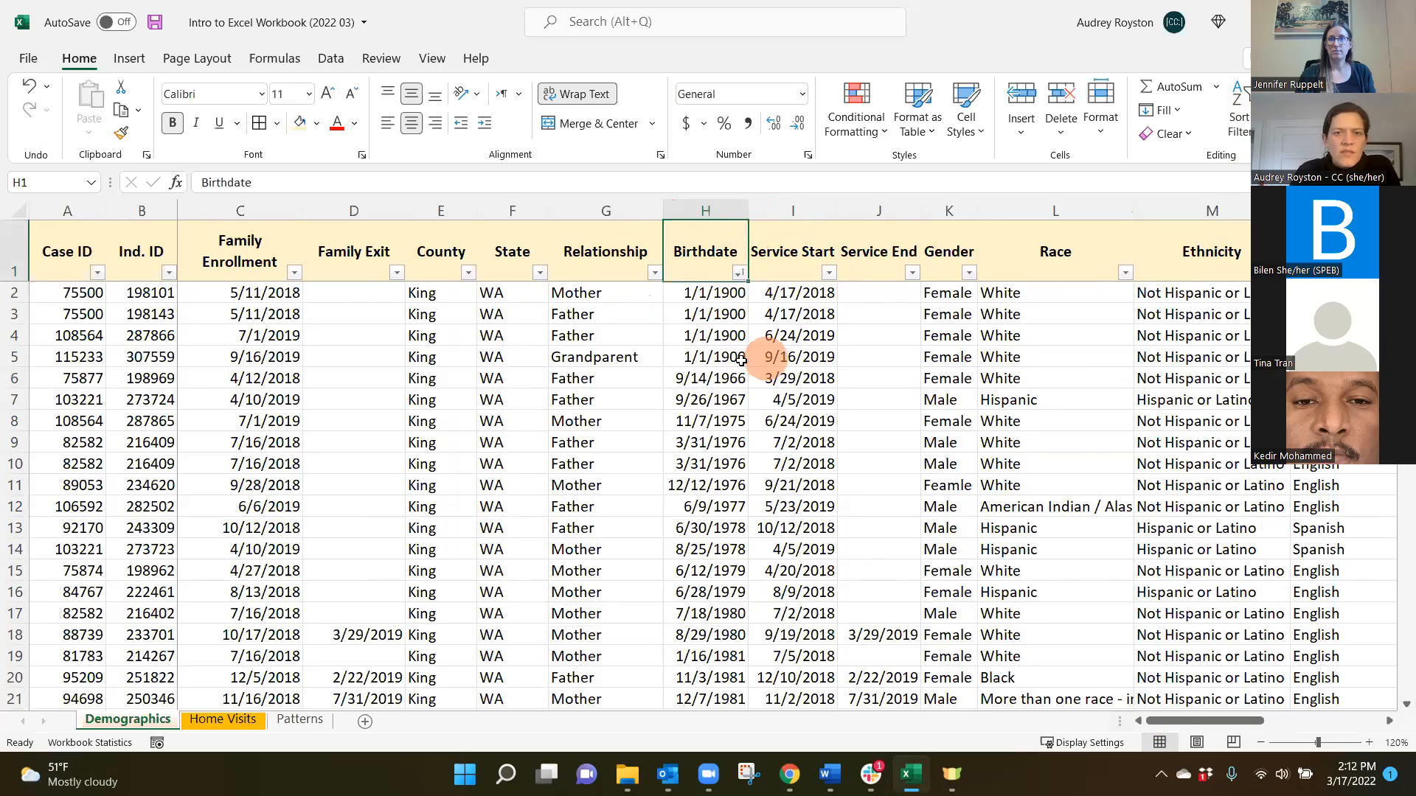
Step: Fill the four implausibly early Birthdate cells H2:H5 with standard yellow to flag them for checking
left_click_drag(716, 386, 713, 649)
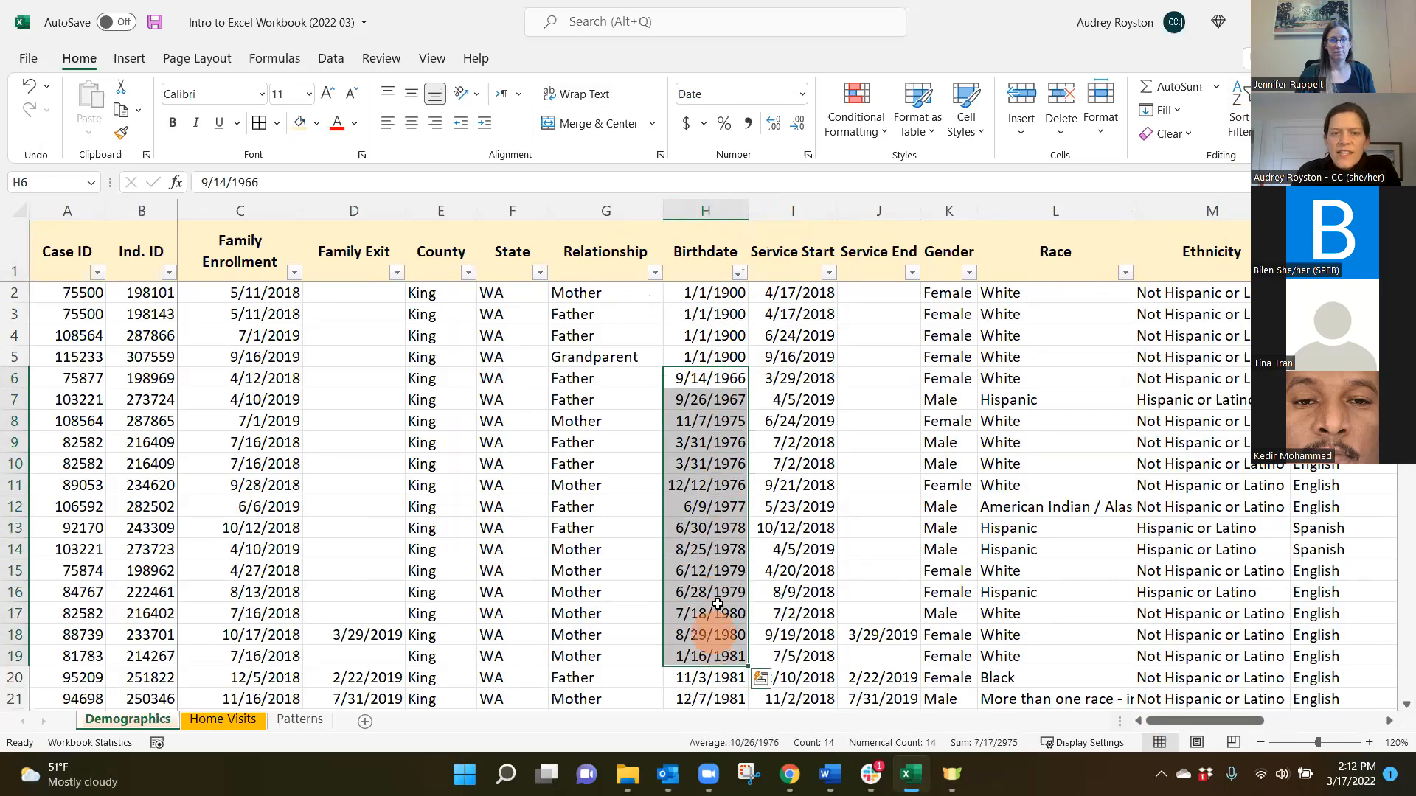
left_click_drag(710, 367, 705, 358)
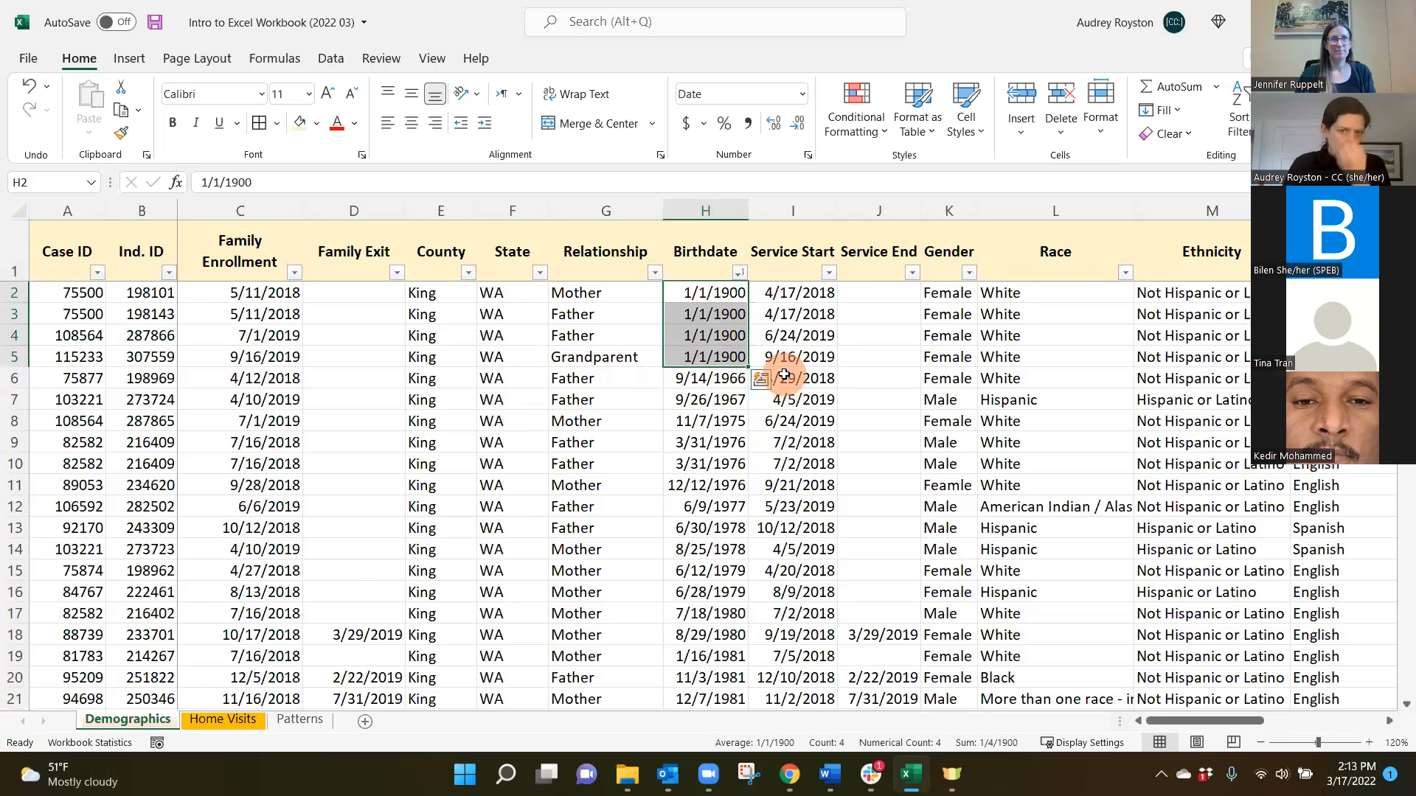
left_click_drag(705, 293, 727, 357)
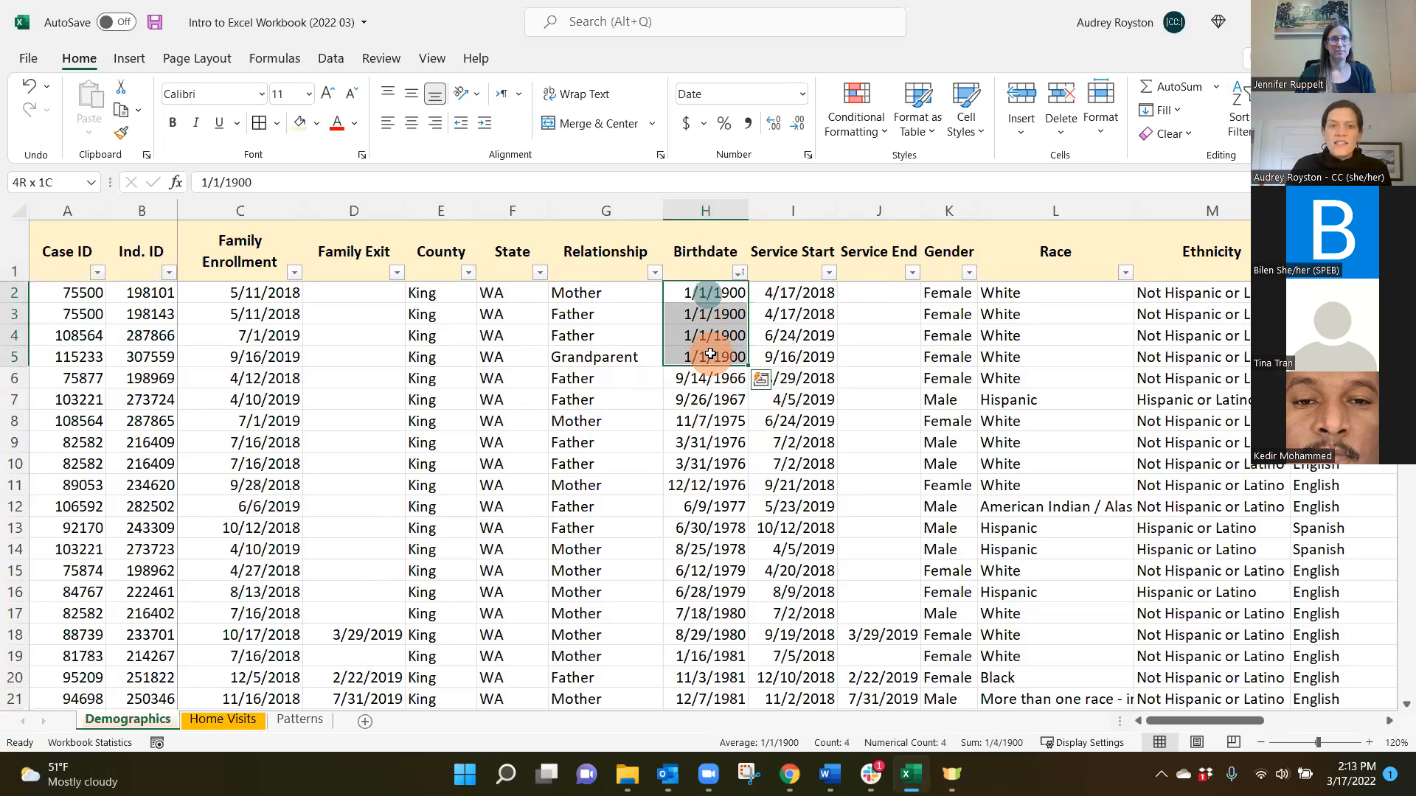
left_click(316, 126)
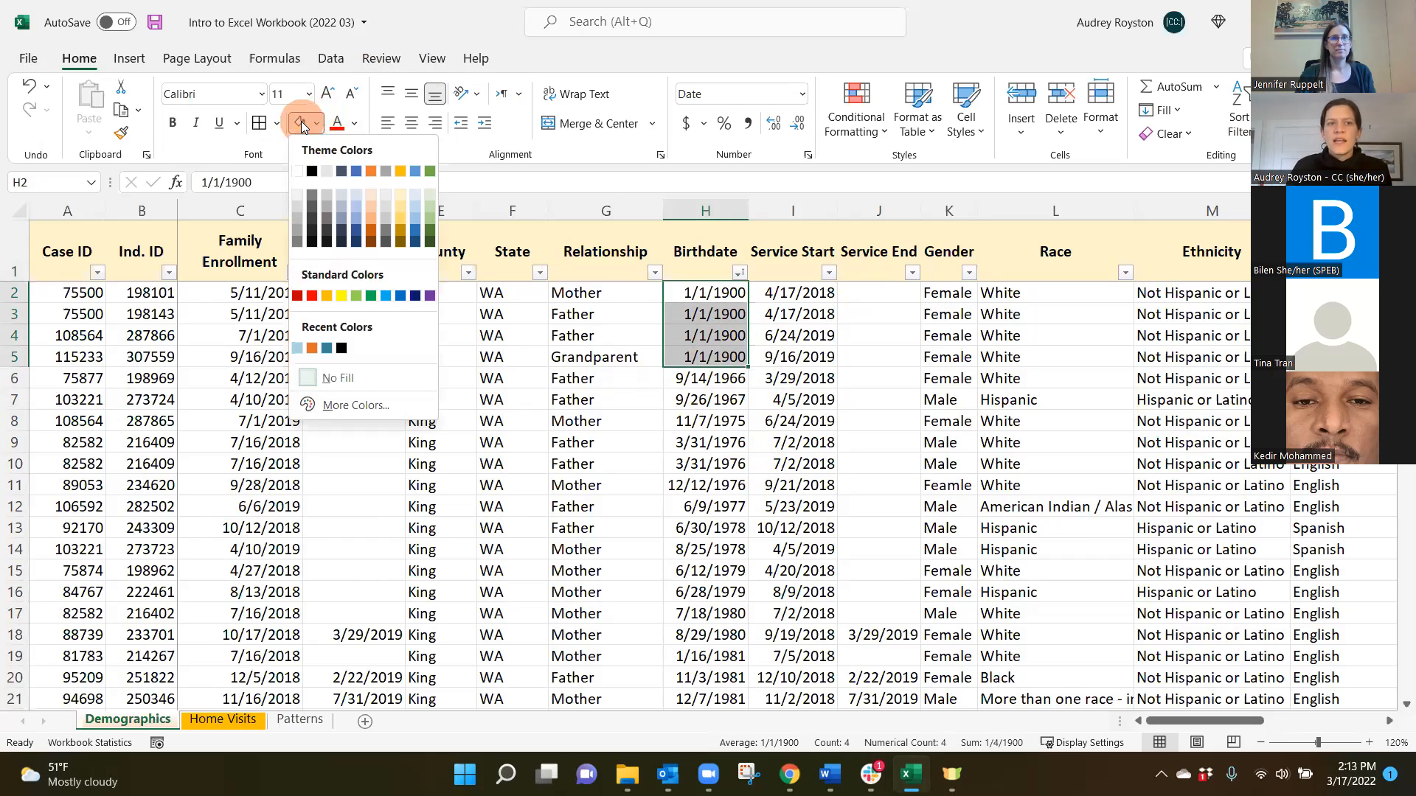
left_click(341, 296)
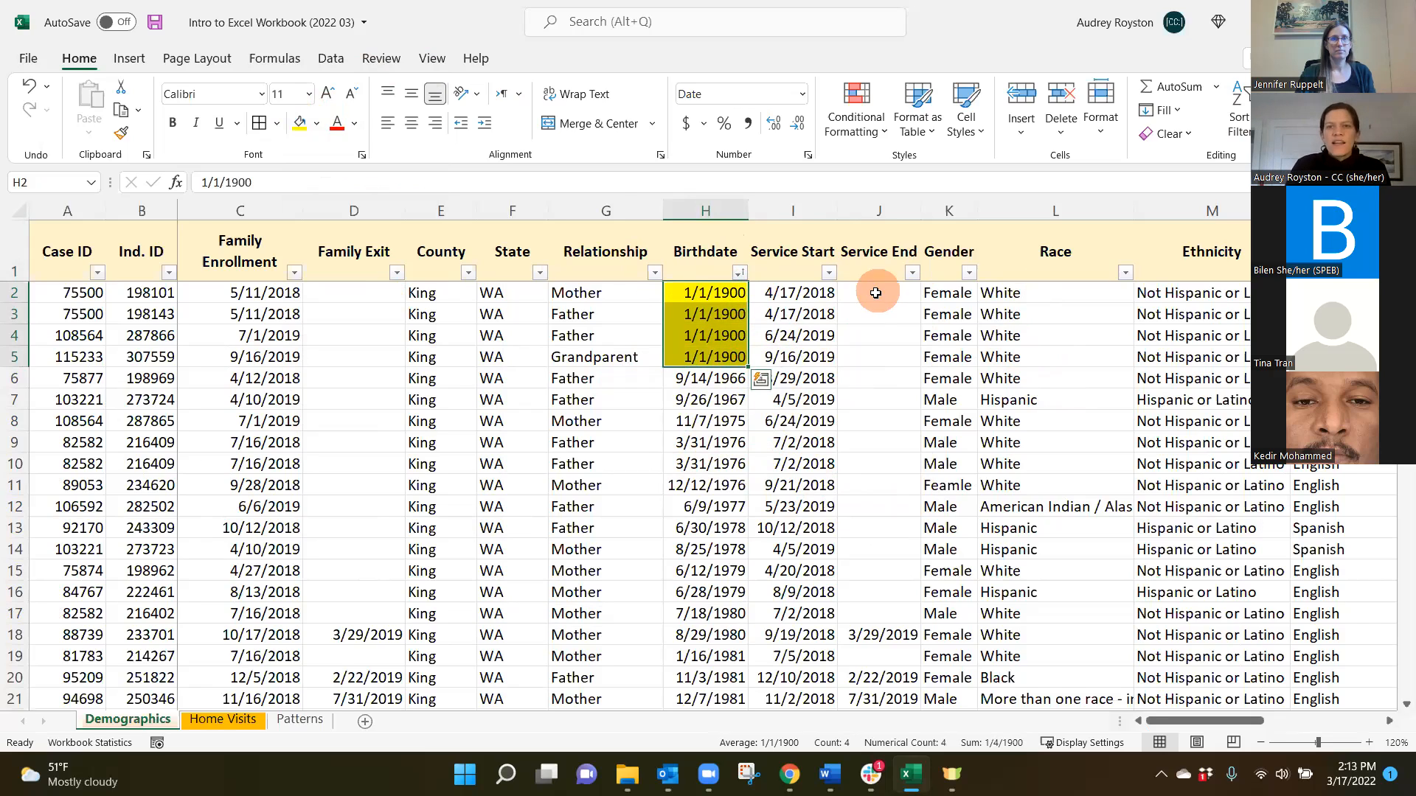
Step: Filter the Gender column to show only records with the misspelled value "Feamle"
left_click(969, 273)
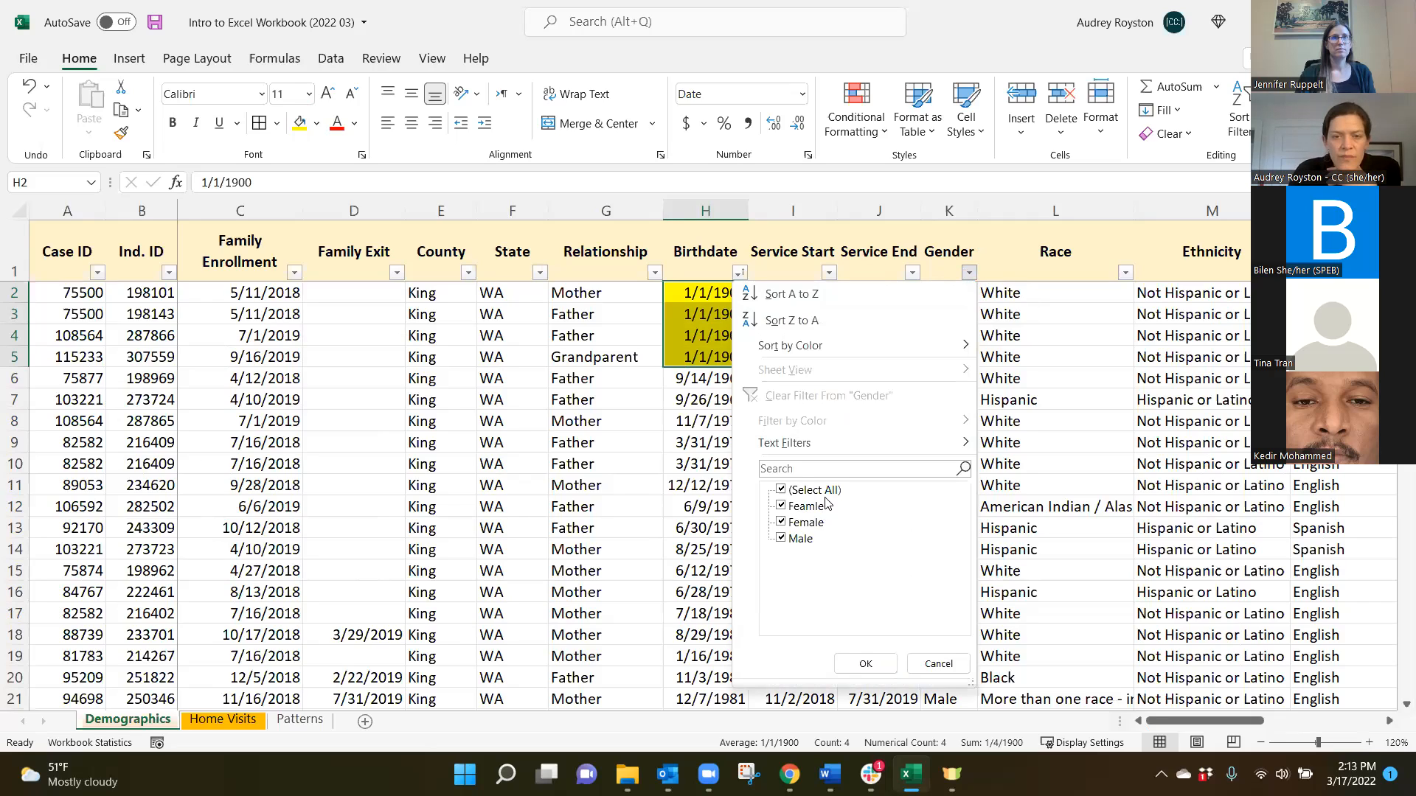
left_click(781, 490)
left_click(782, 508)
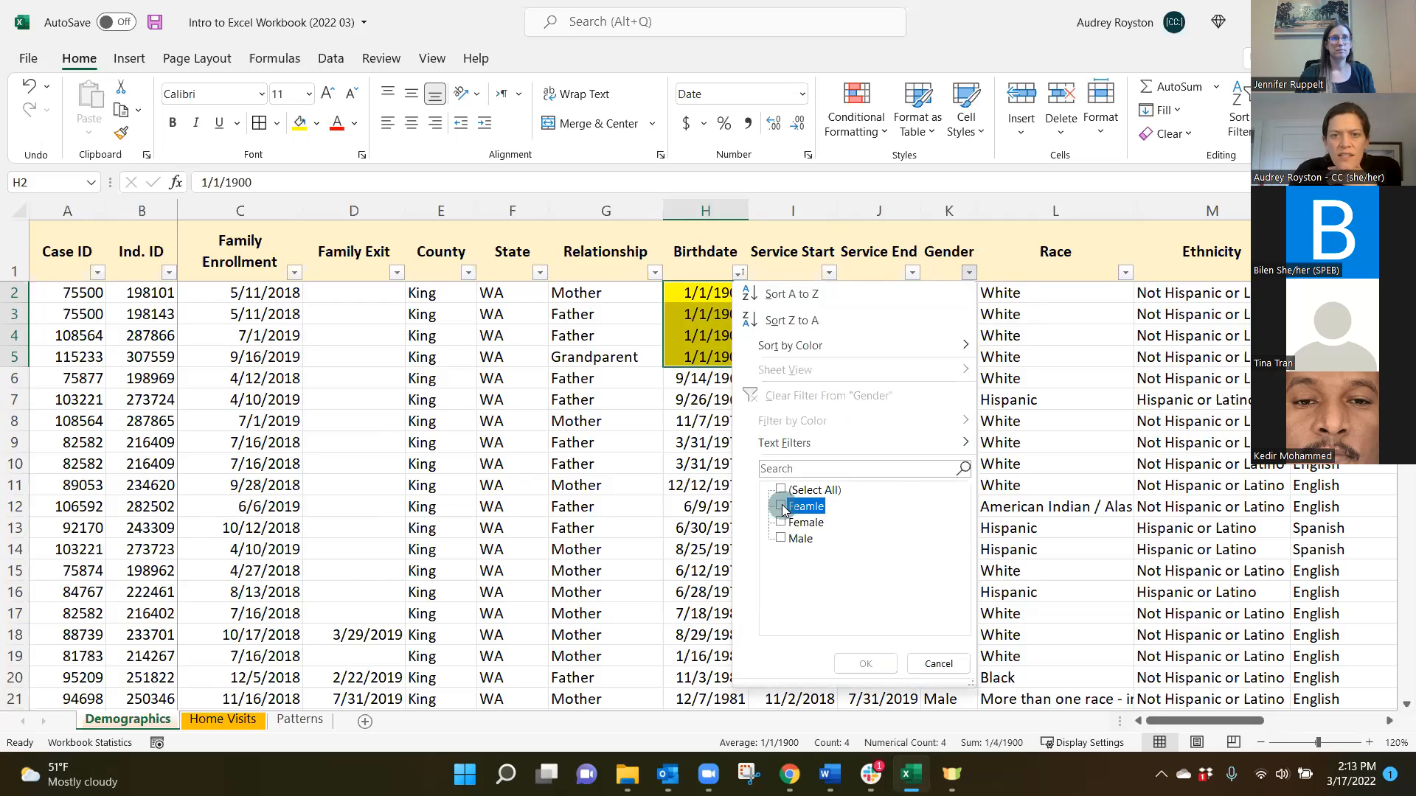
left_click(876, 663)
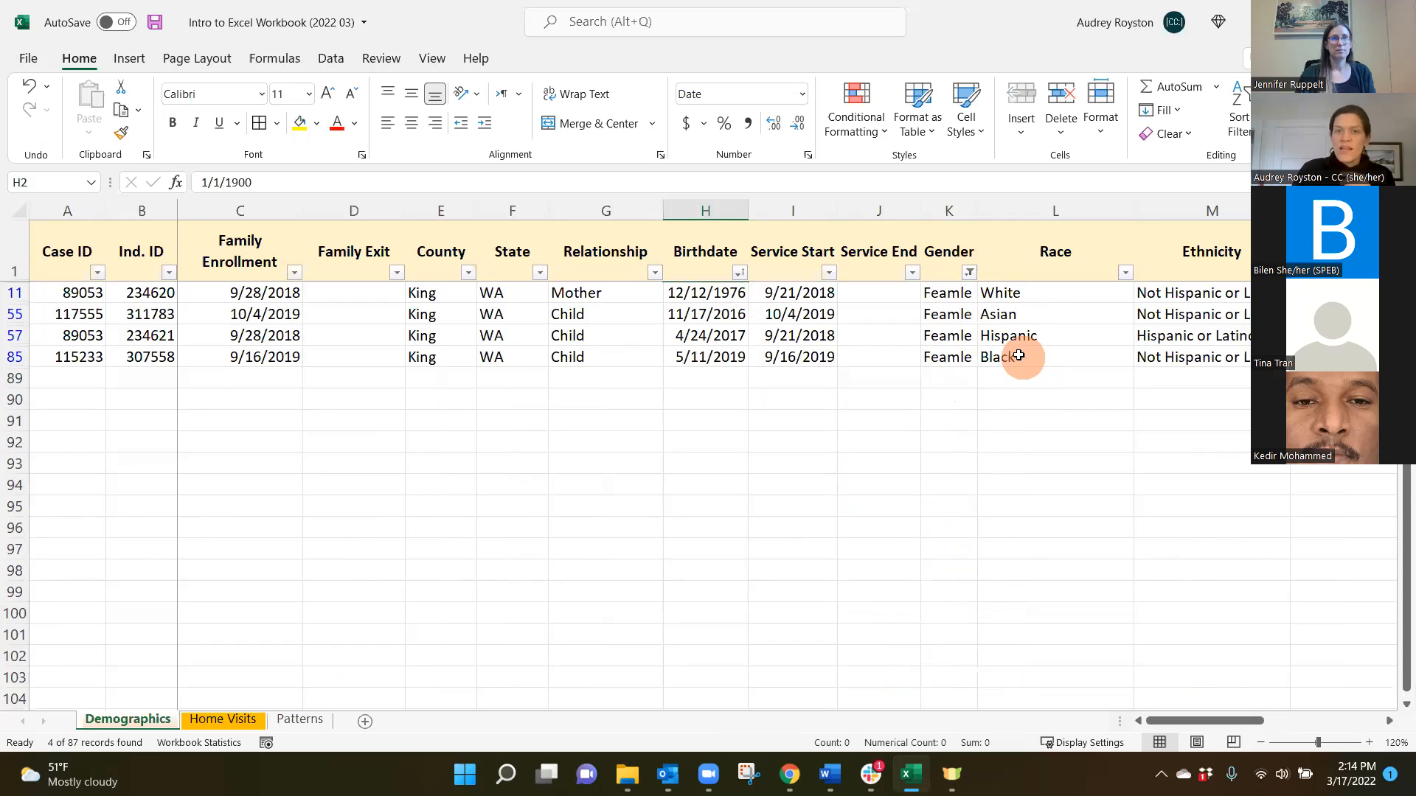
Step: Correct the first filtered Gender entry to "Female" and fill the correction down through the remaining filtered rows
left_click(946, 292)
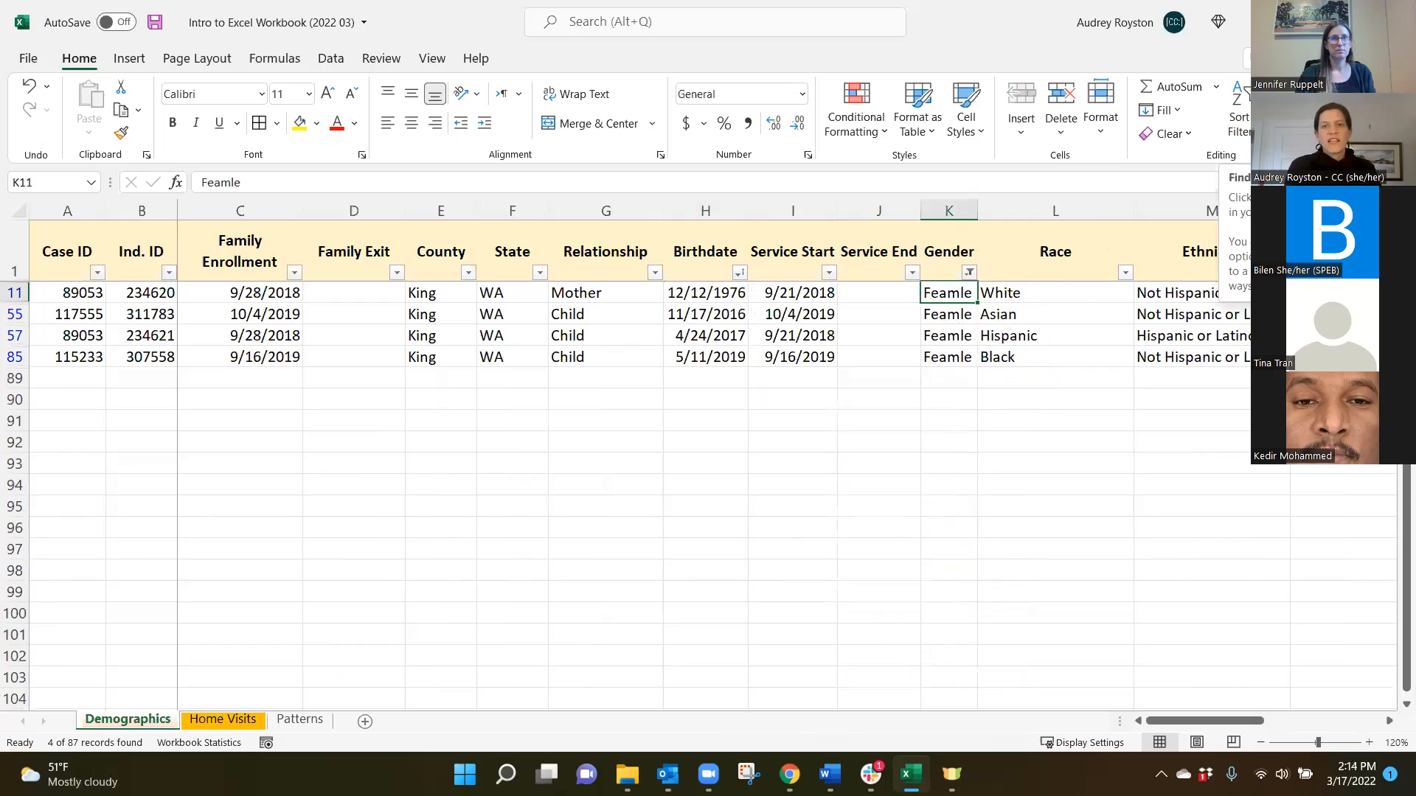
type("Female")
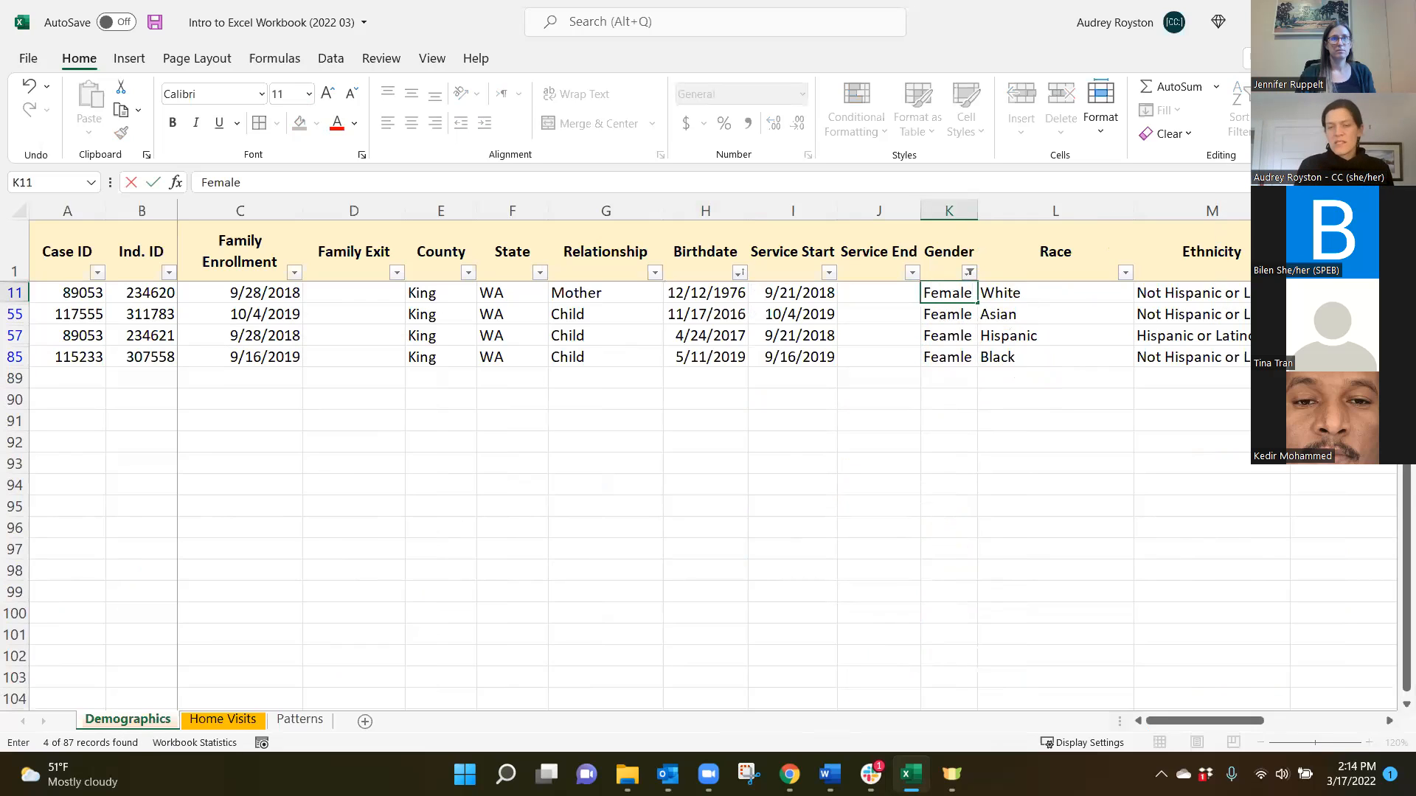
key("Return")
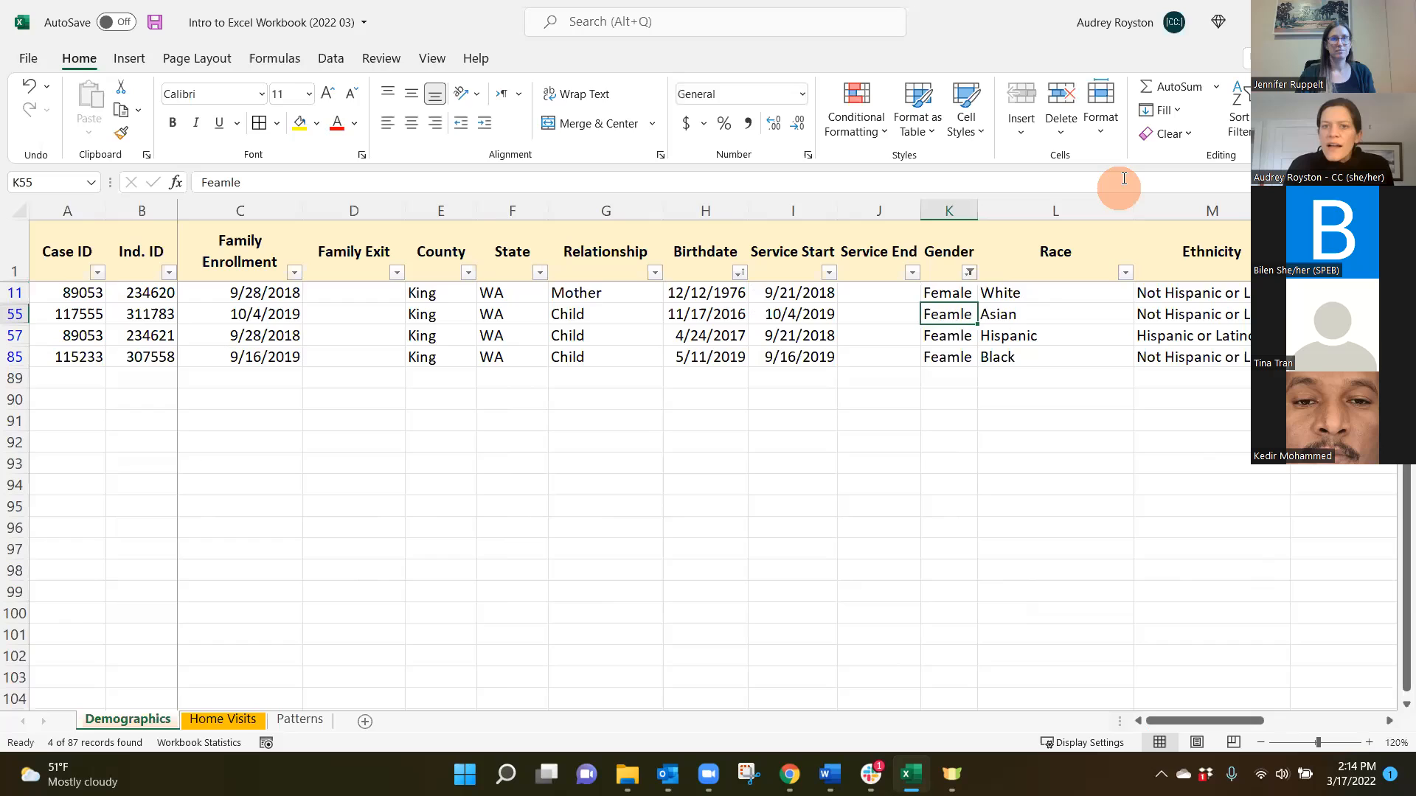
left_click(954, 294)
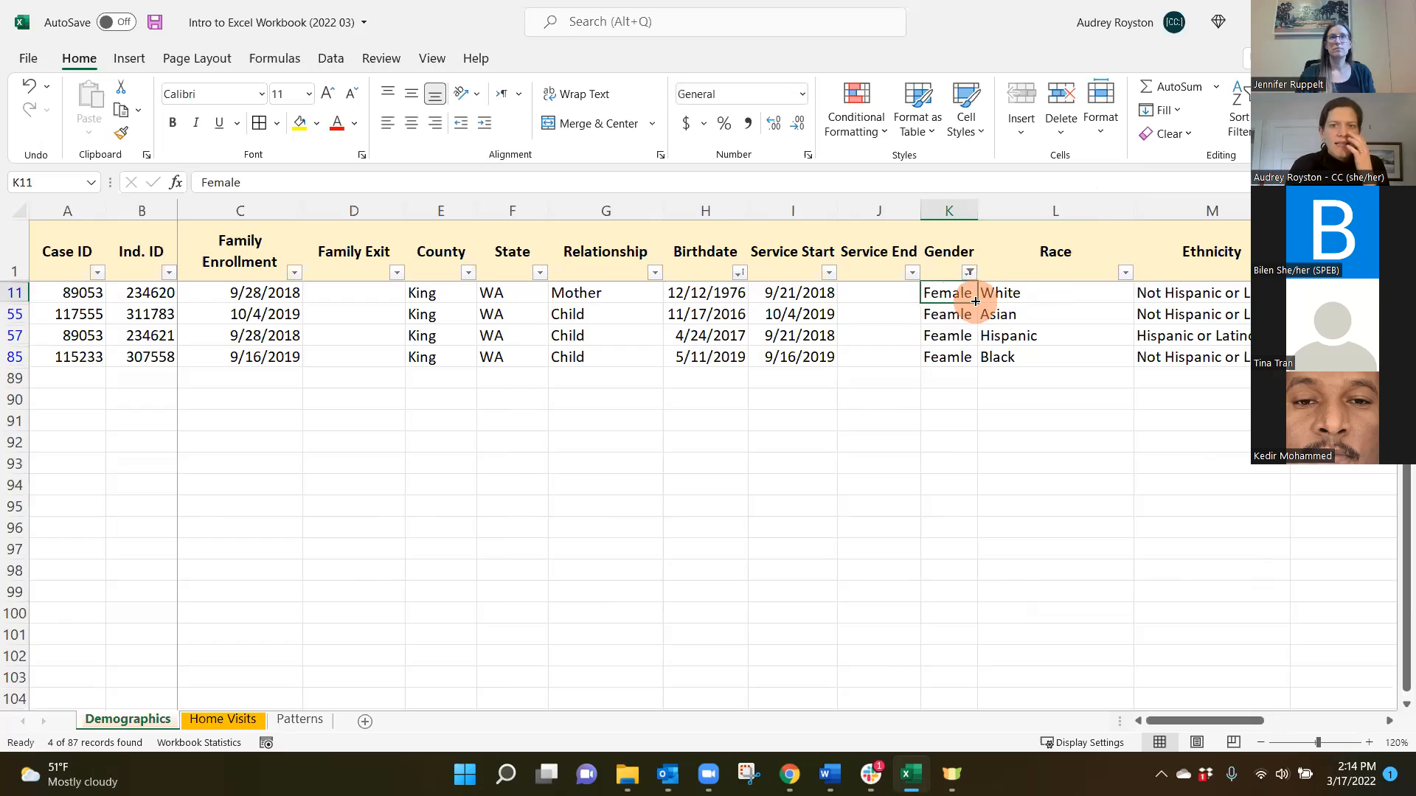
left_click_drag(975, 301, 975, 357)
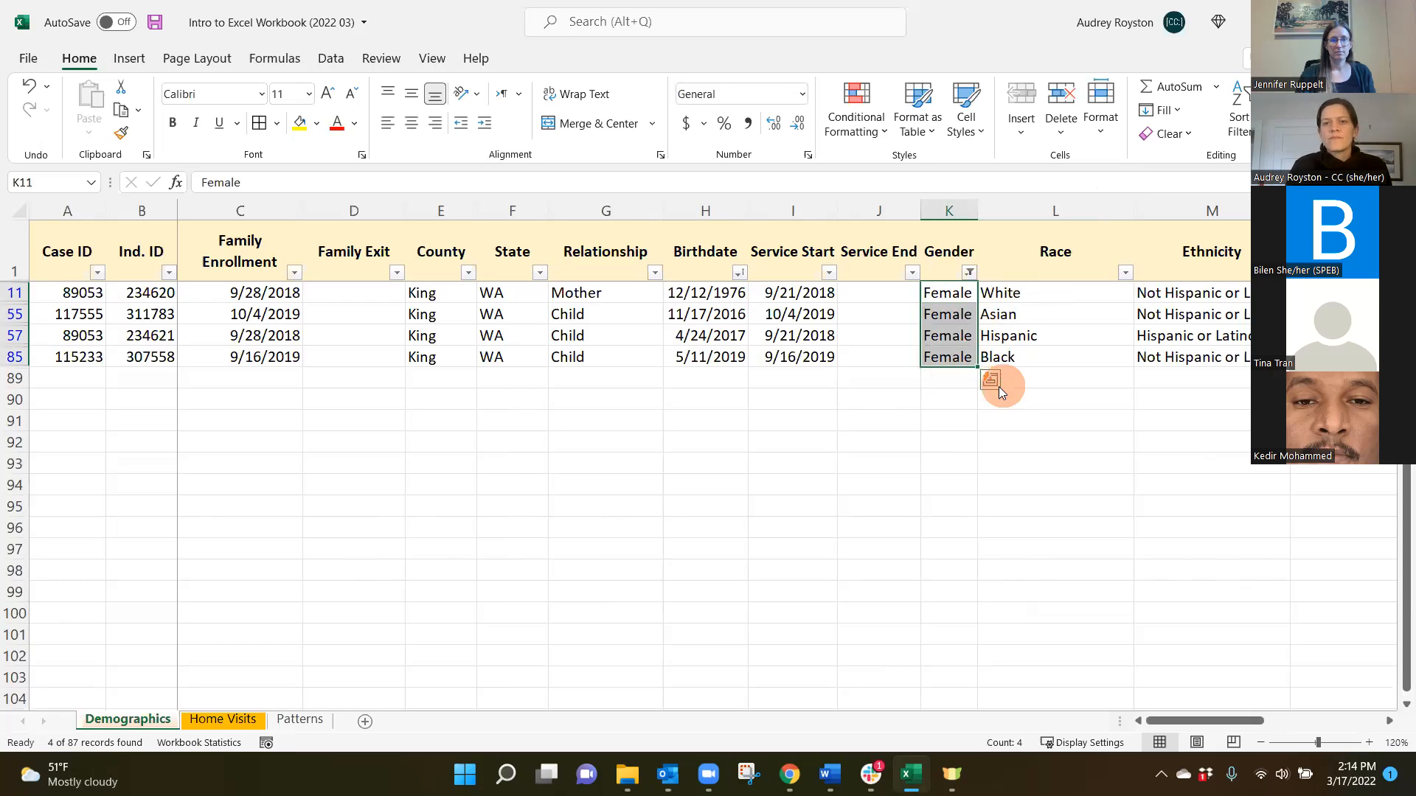
Step: Select all values in the Gender filter to show every record again, and look over the Gender column
left_click(970, 273)
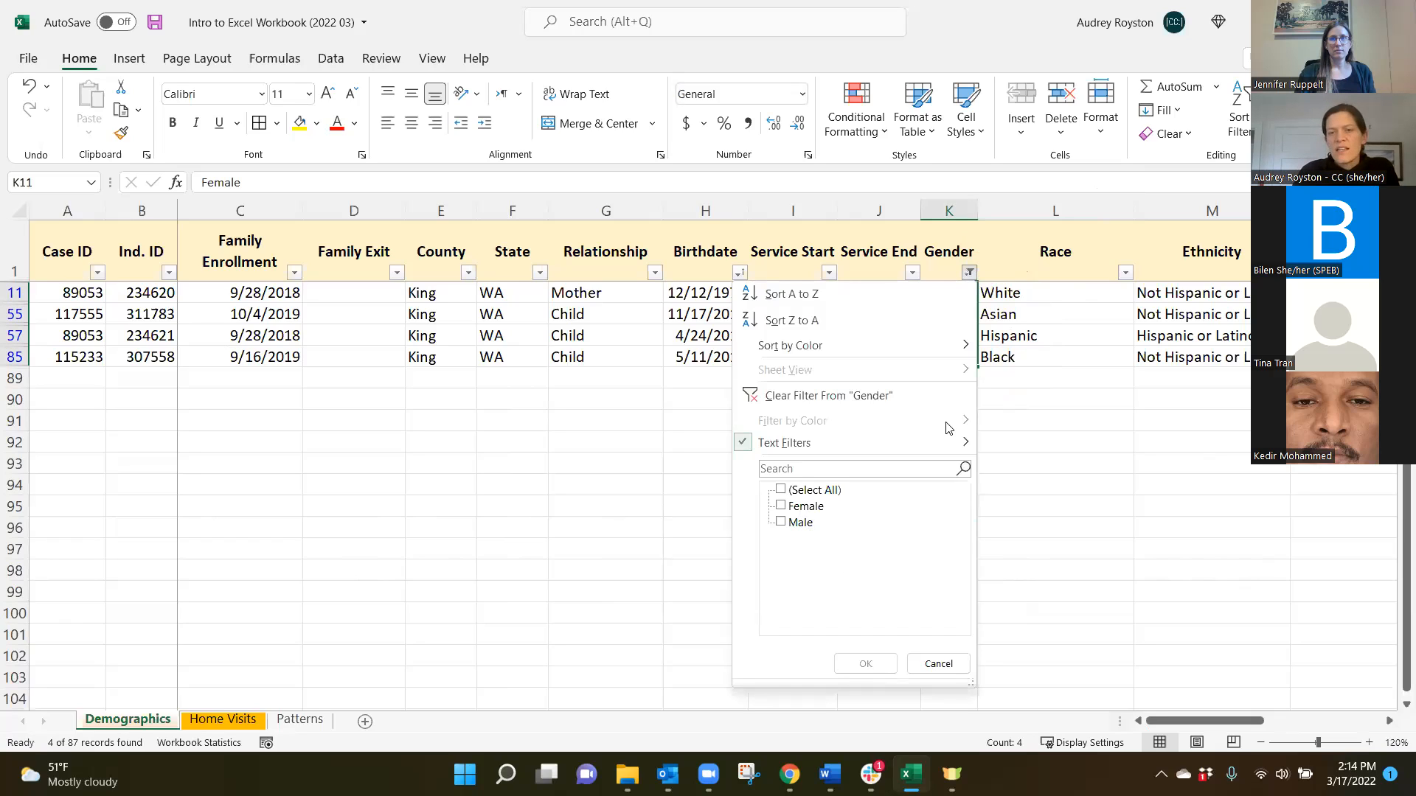
left_click(786, 491)
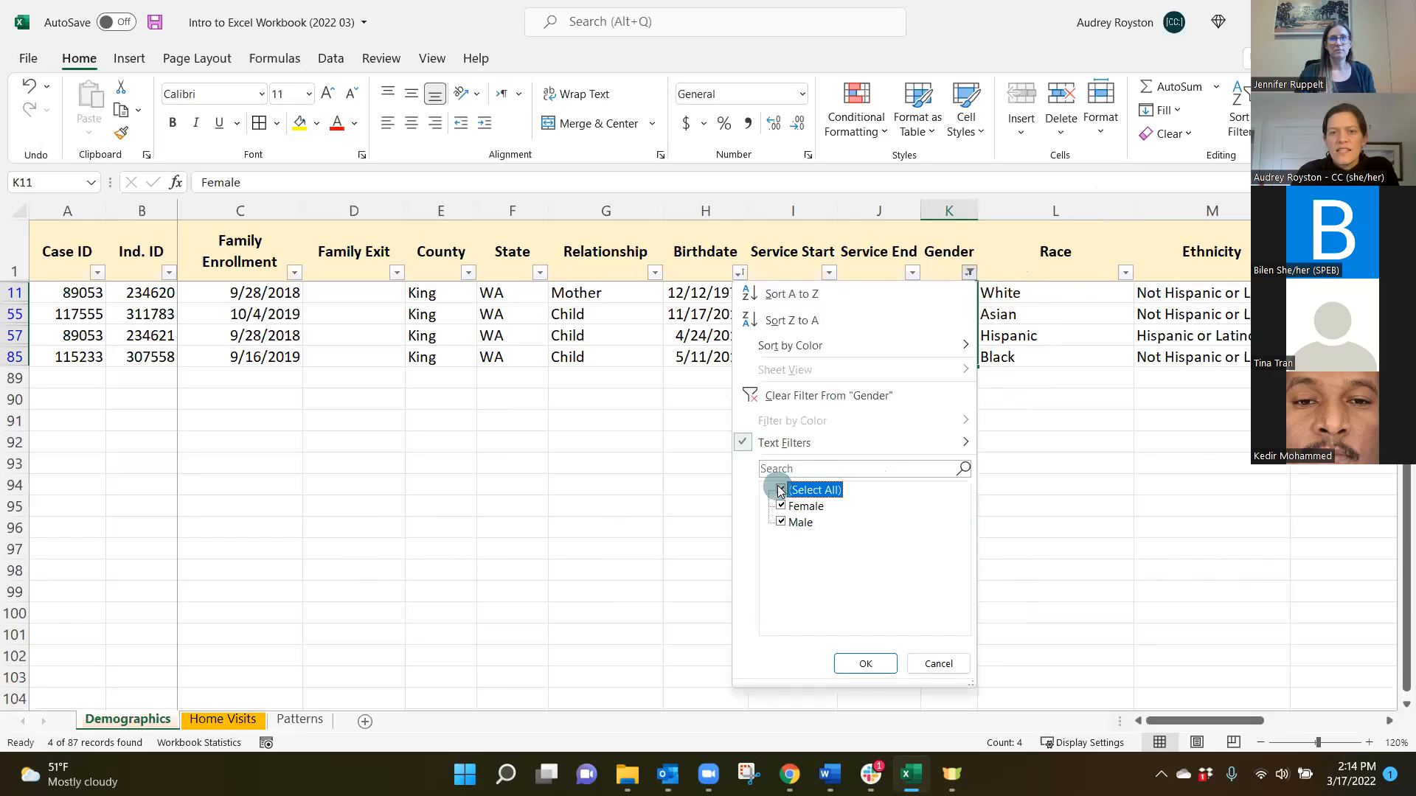
left_click(856, 667)
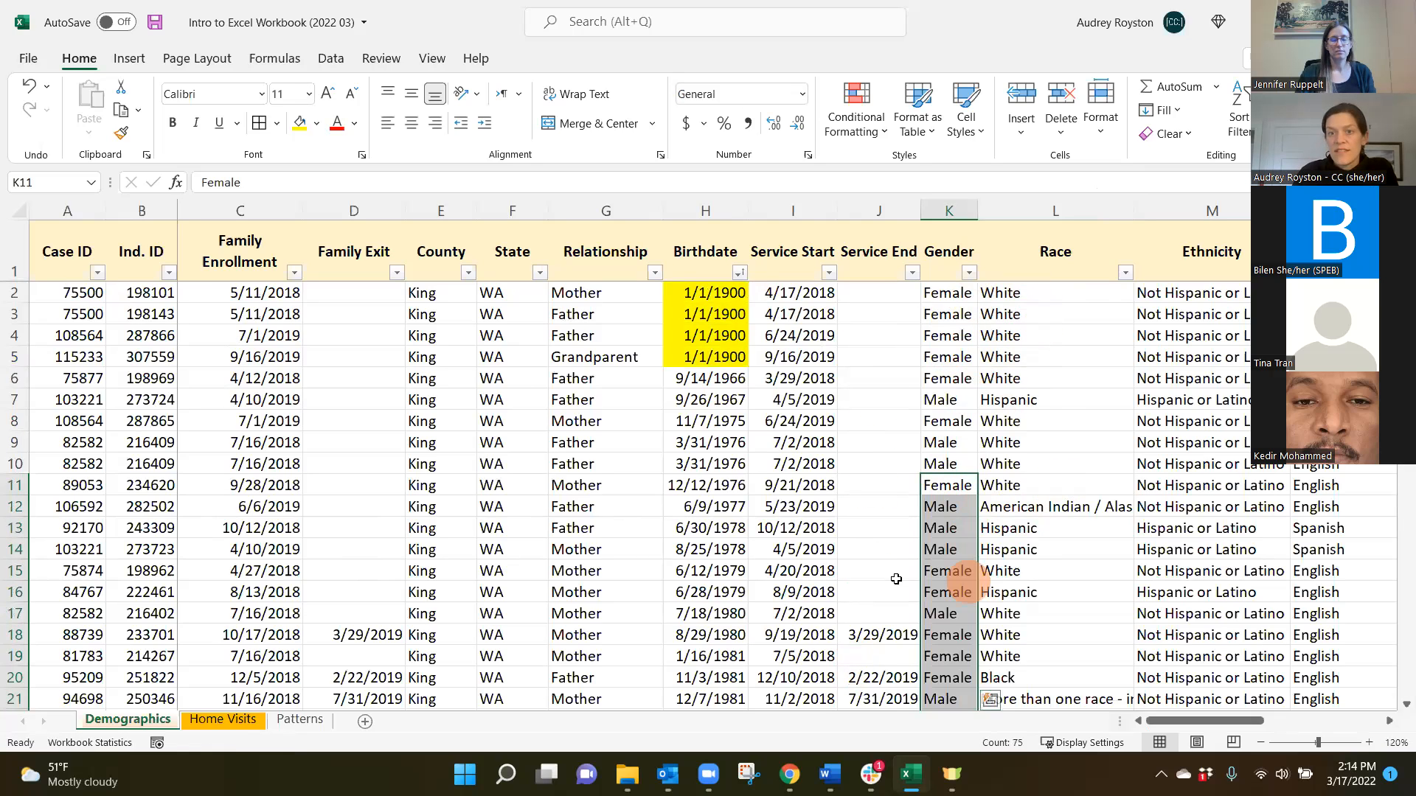
left_click(942, 358)
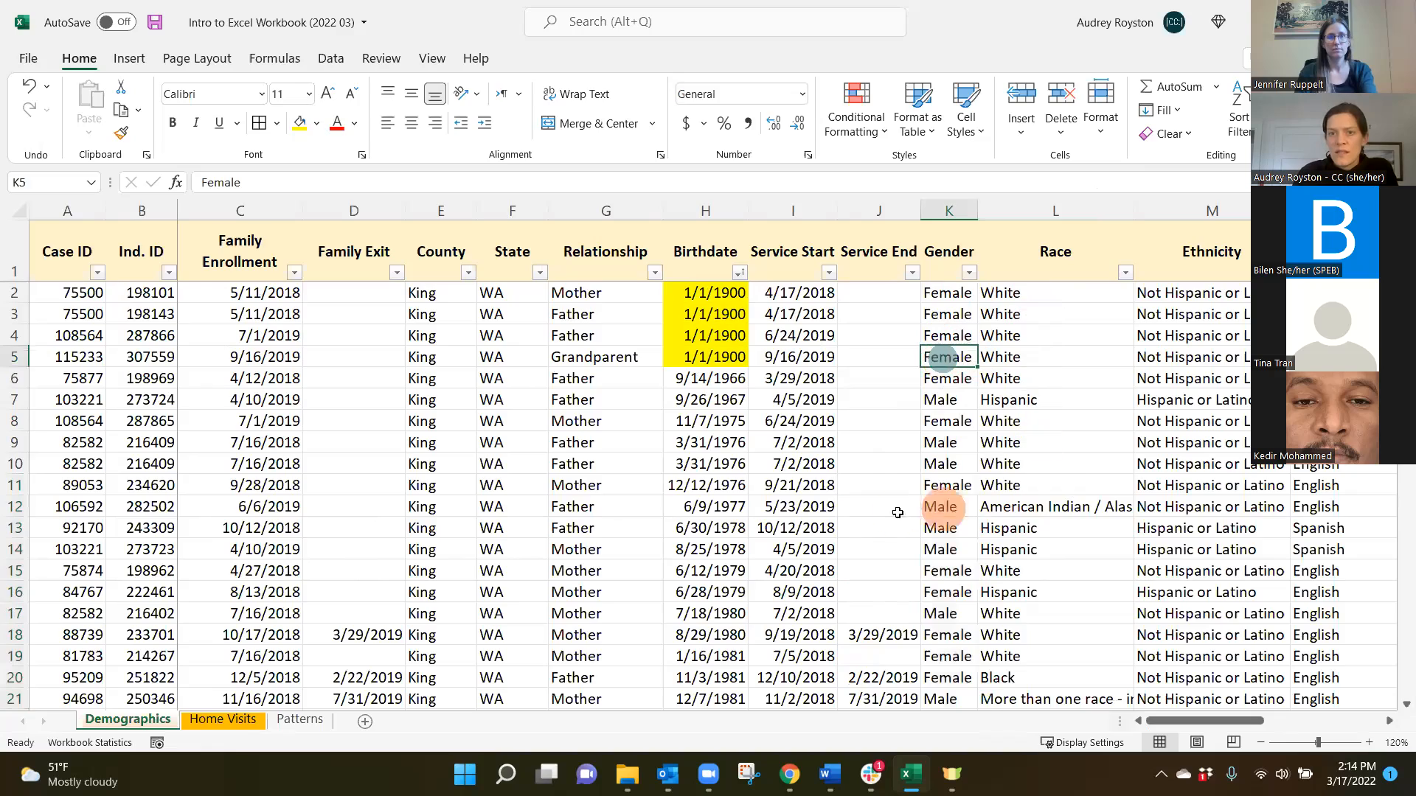
left_click(943, 464)
scroll(941, 493, "down", 14)
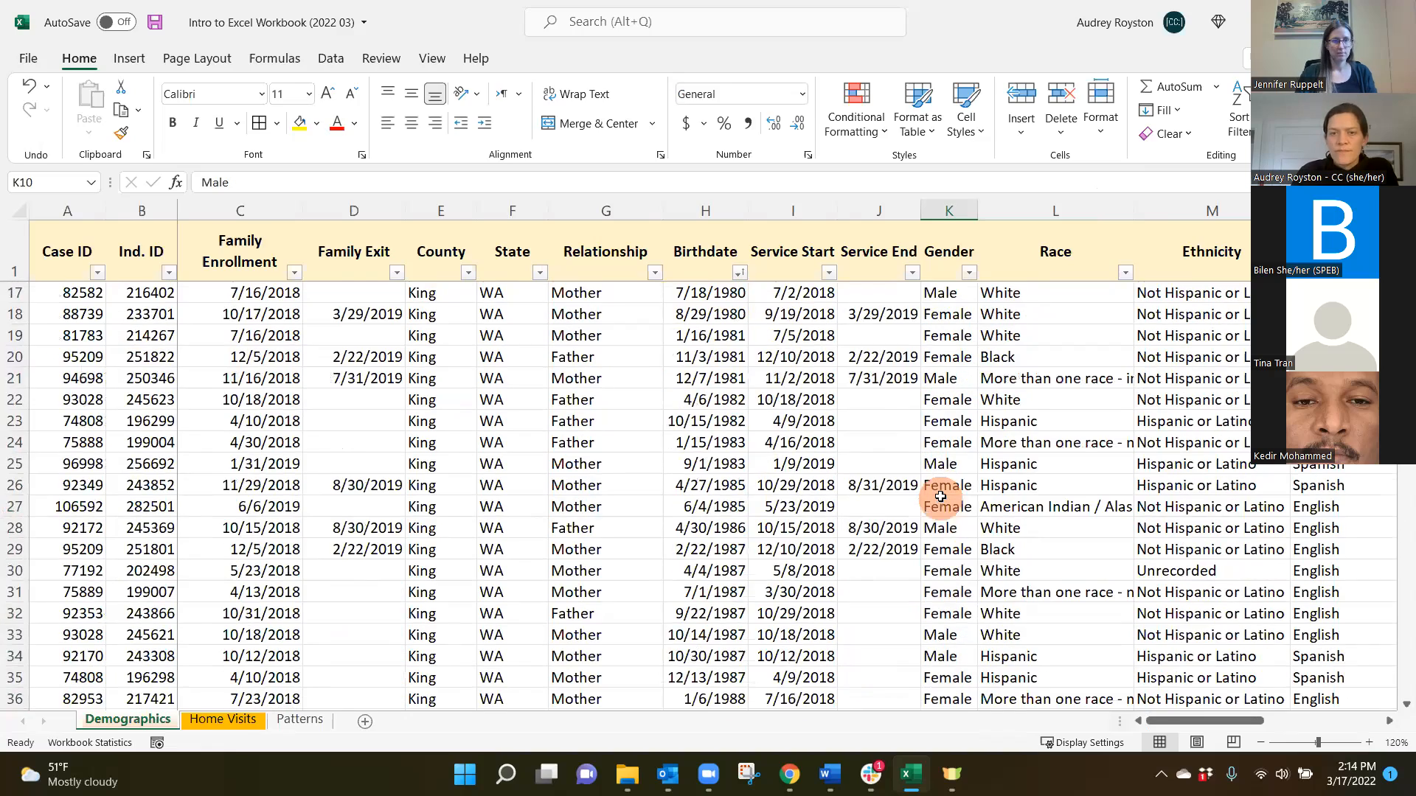
scroll(940, 494, "down", 2)
scroll(940, 494, "up", 3)
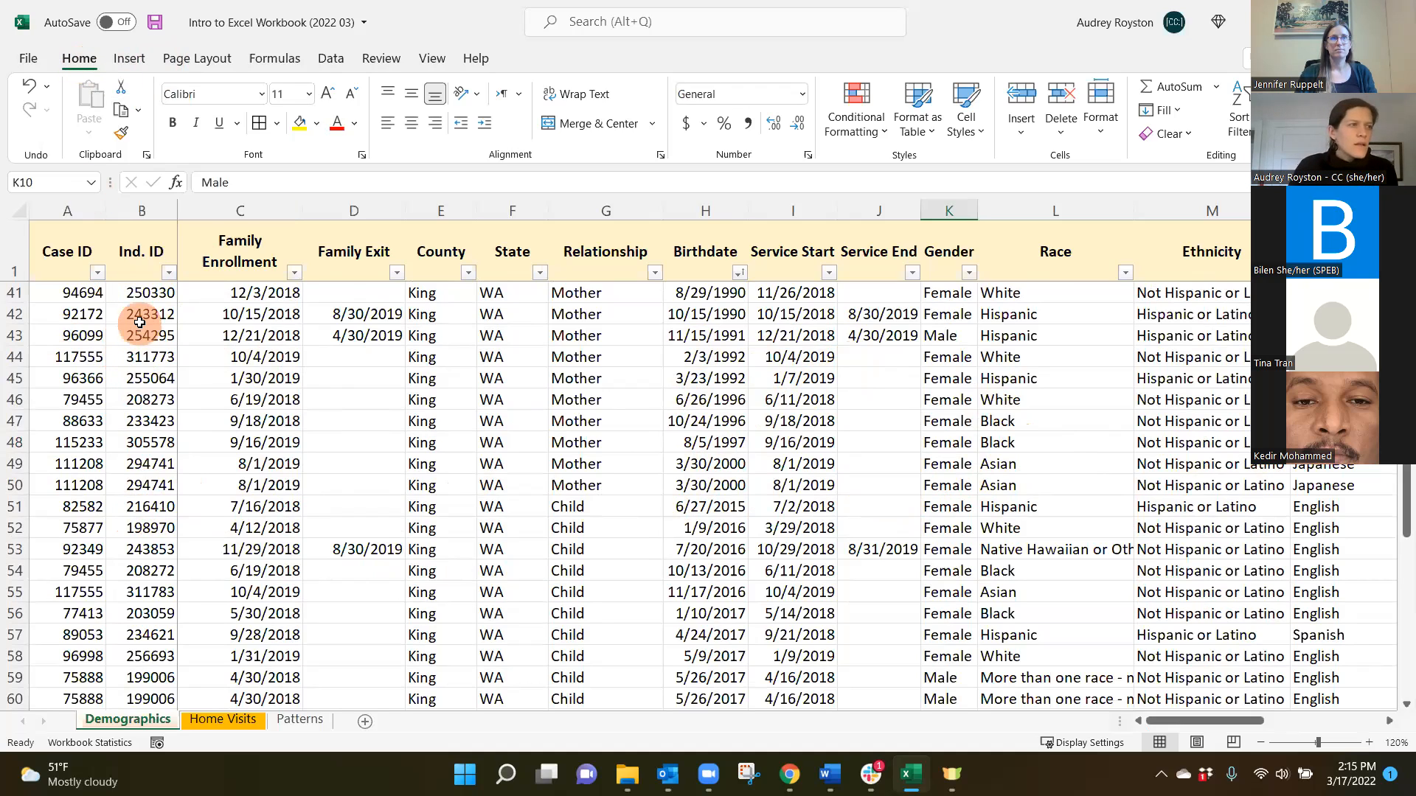
Step: Highlight duplicate values in the Ind. ID column using conditional formatting with Light Red Fill with Dark Red Text
left_click(148, 209)
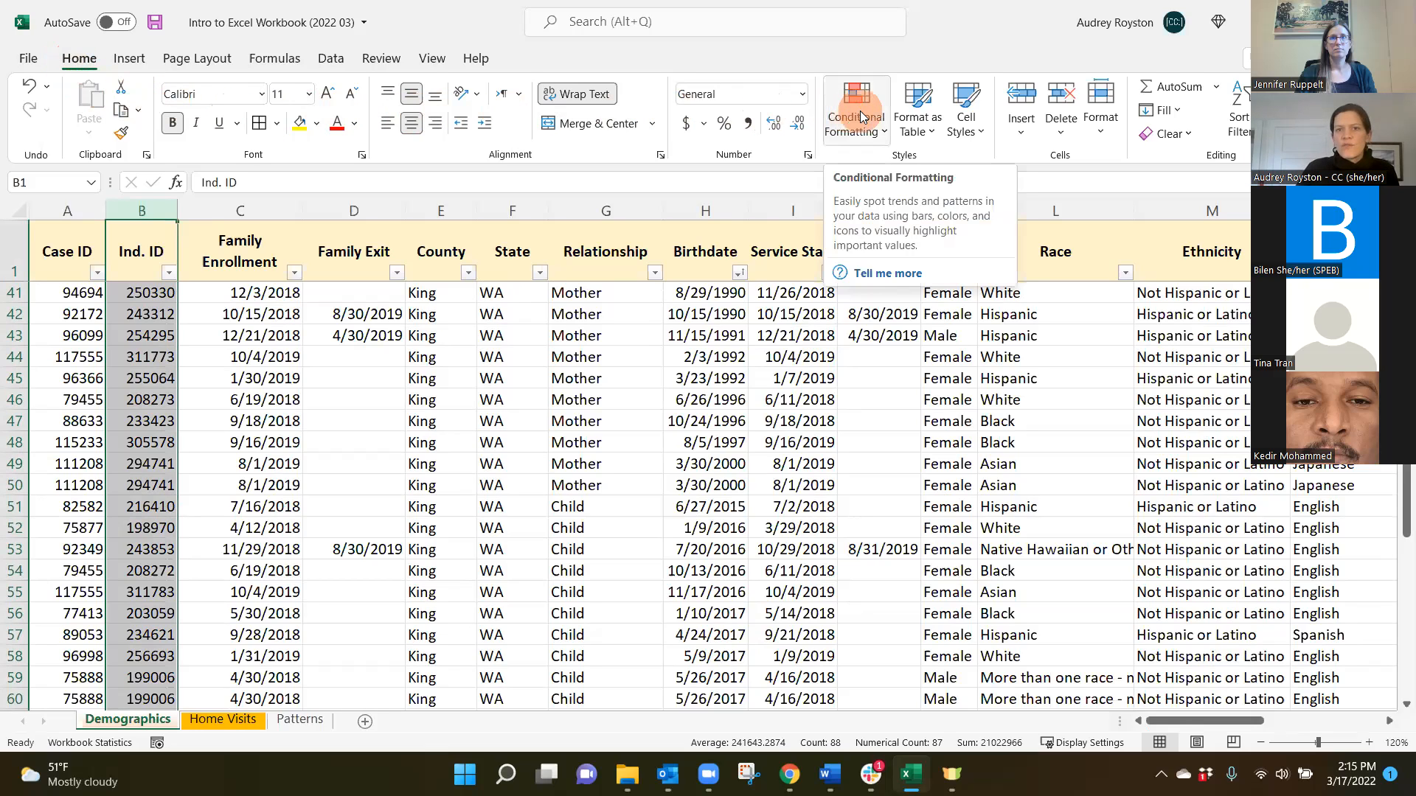
left_click(878, 130)
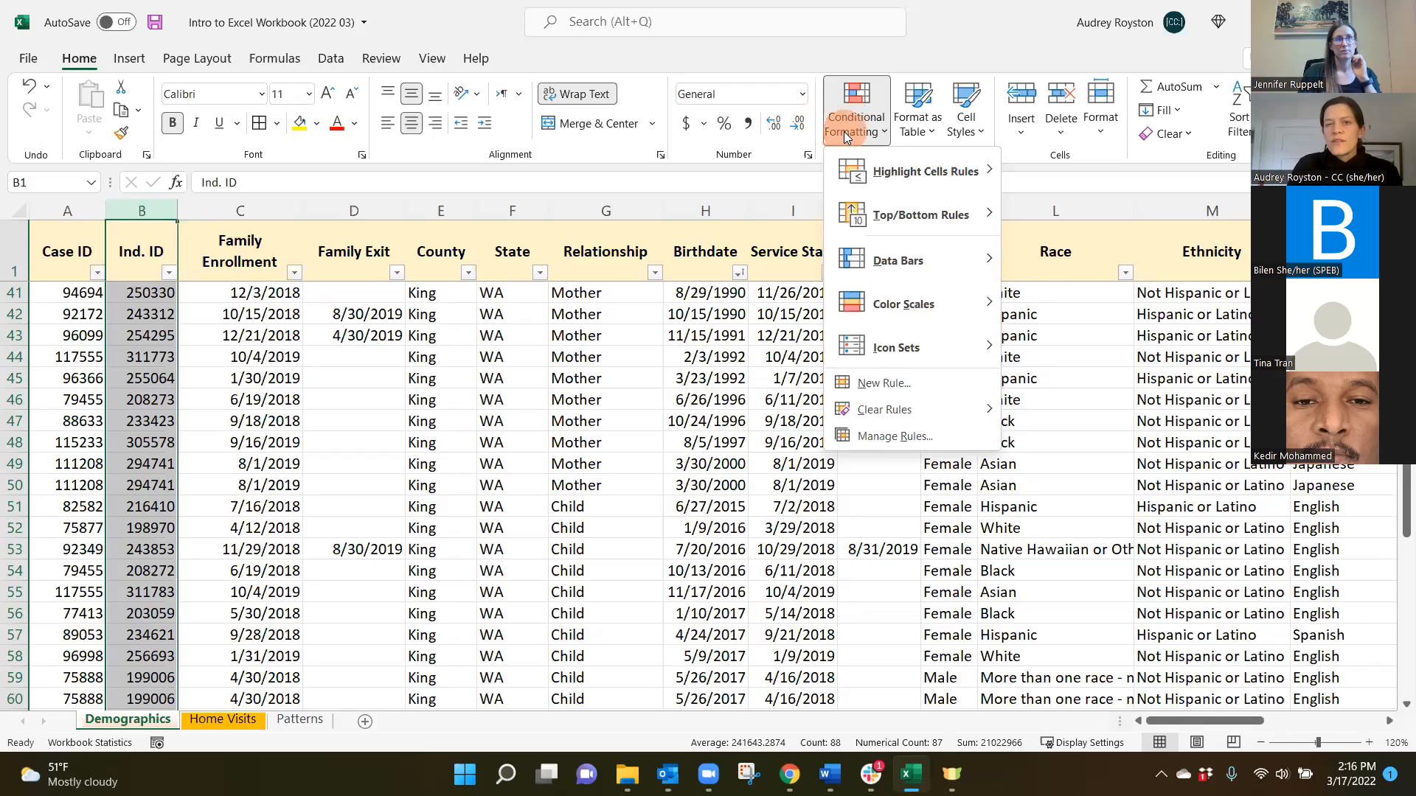
mouse_move(895, 176)
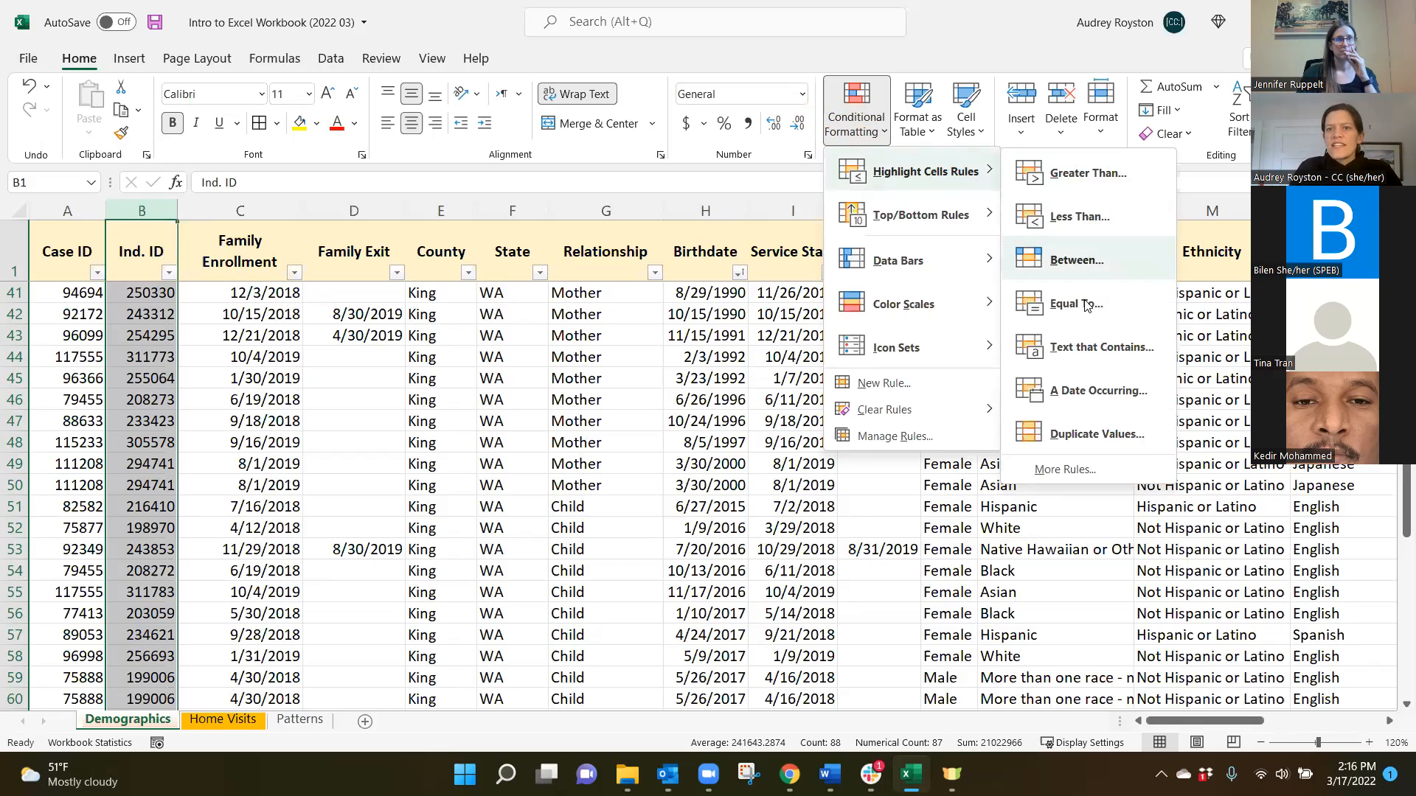
left_click(1085, 435)
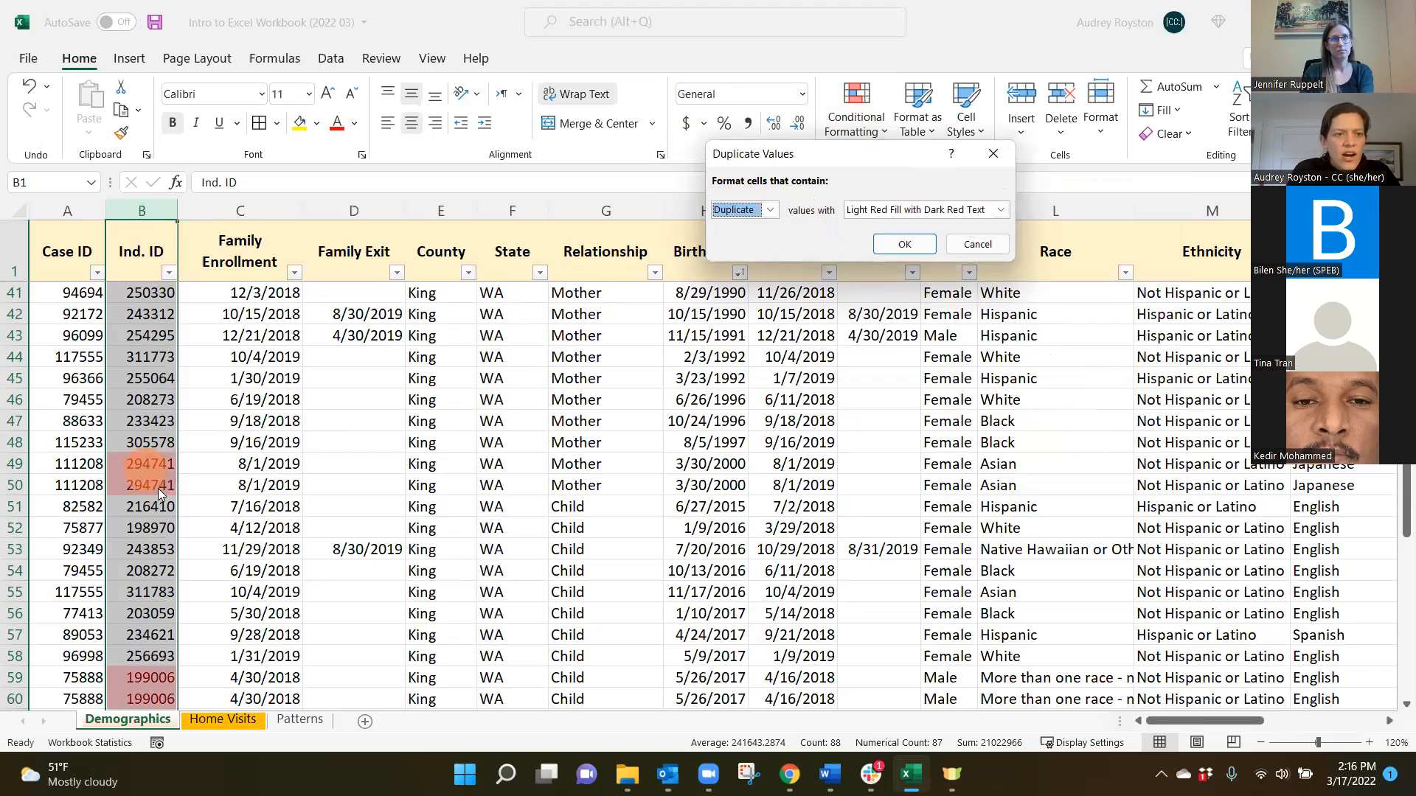
left_click(996, 210)
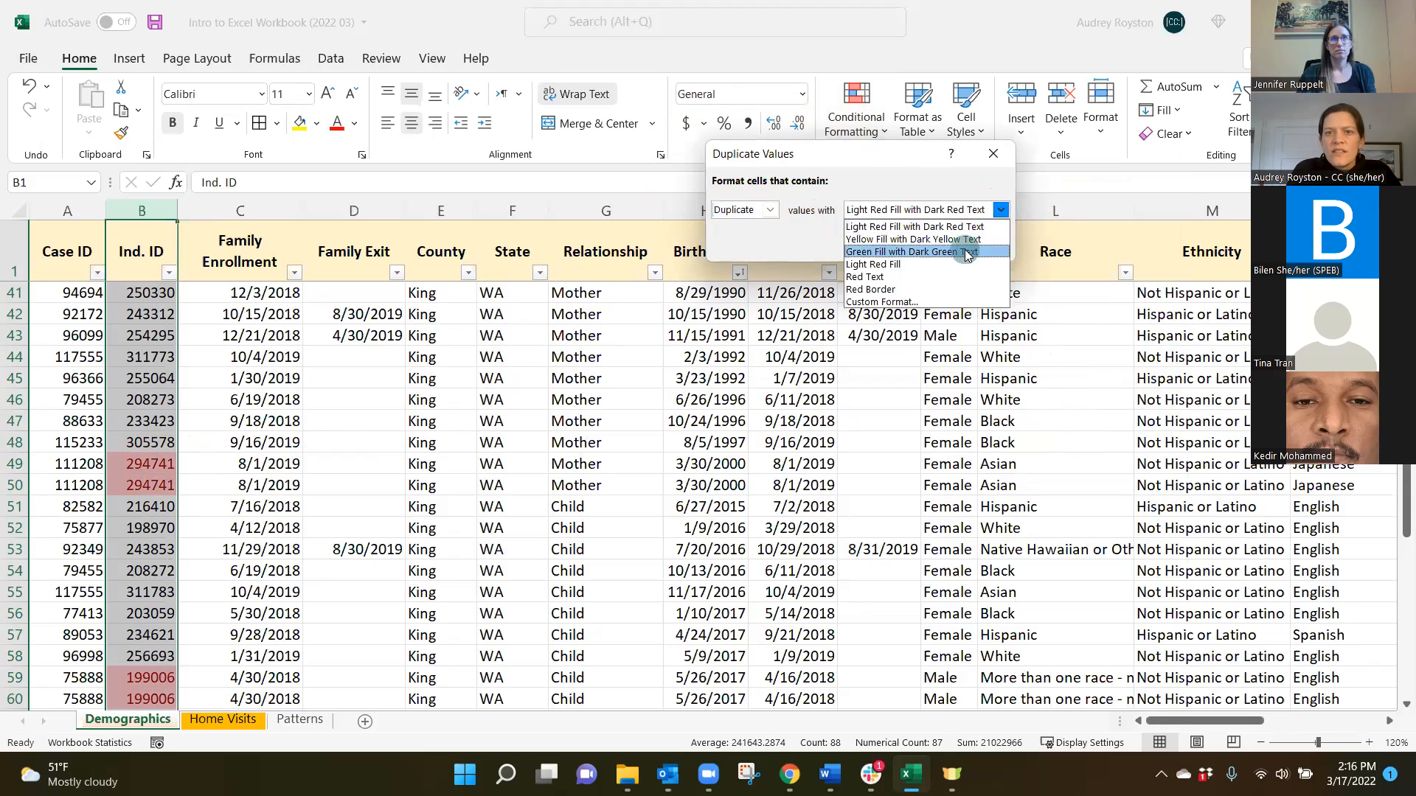
left_click(969, 252)
left_click(995, 211)
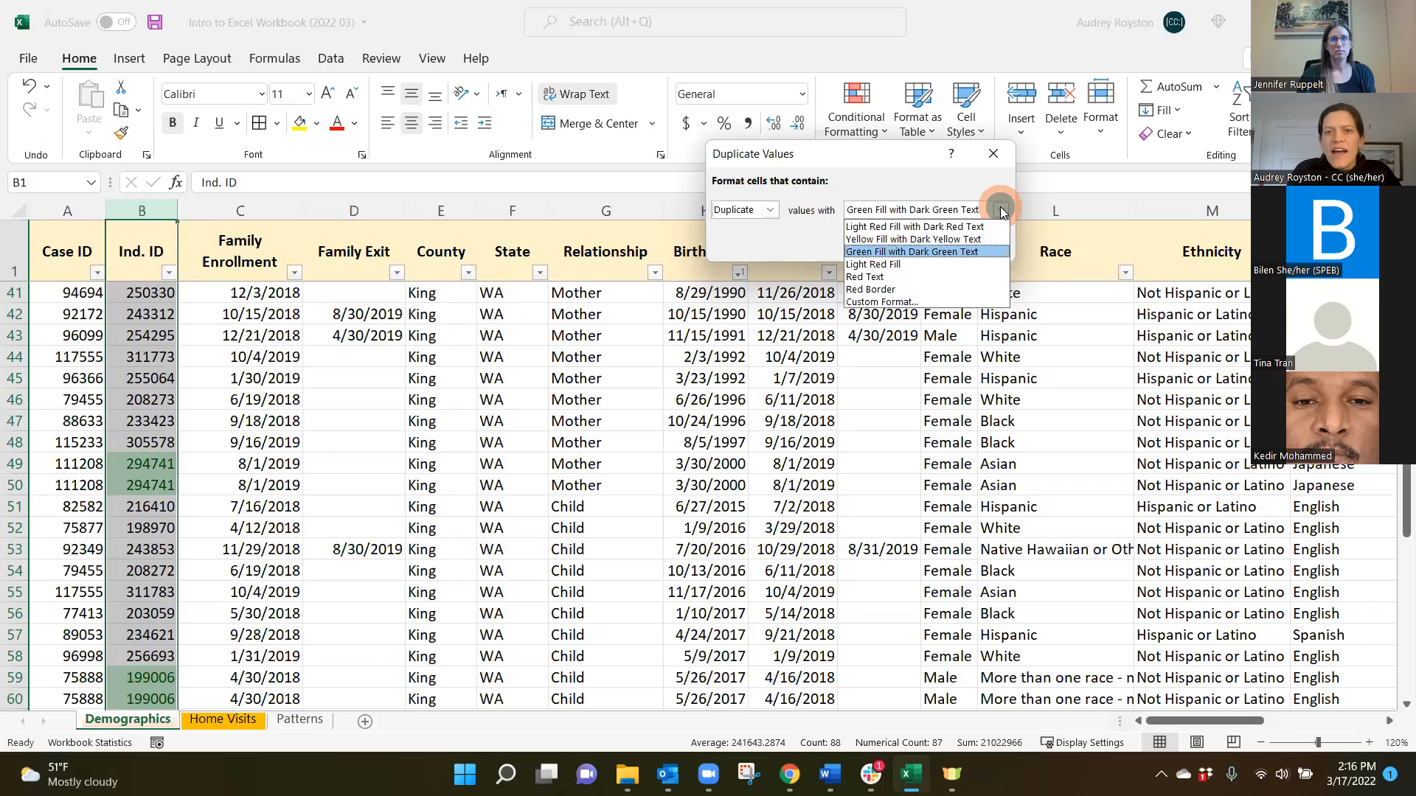
left_click(950, 227)
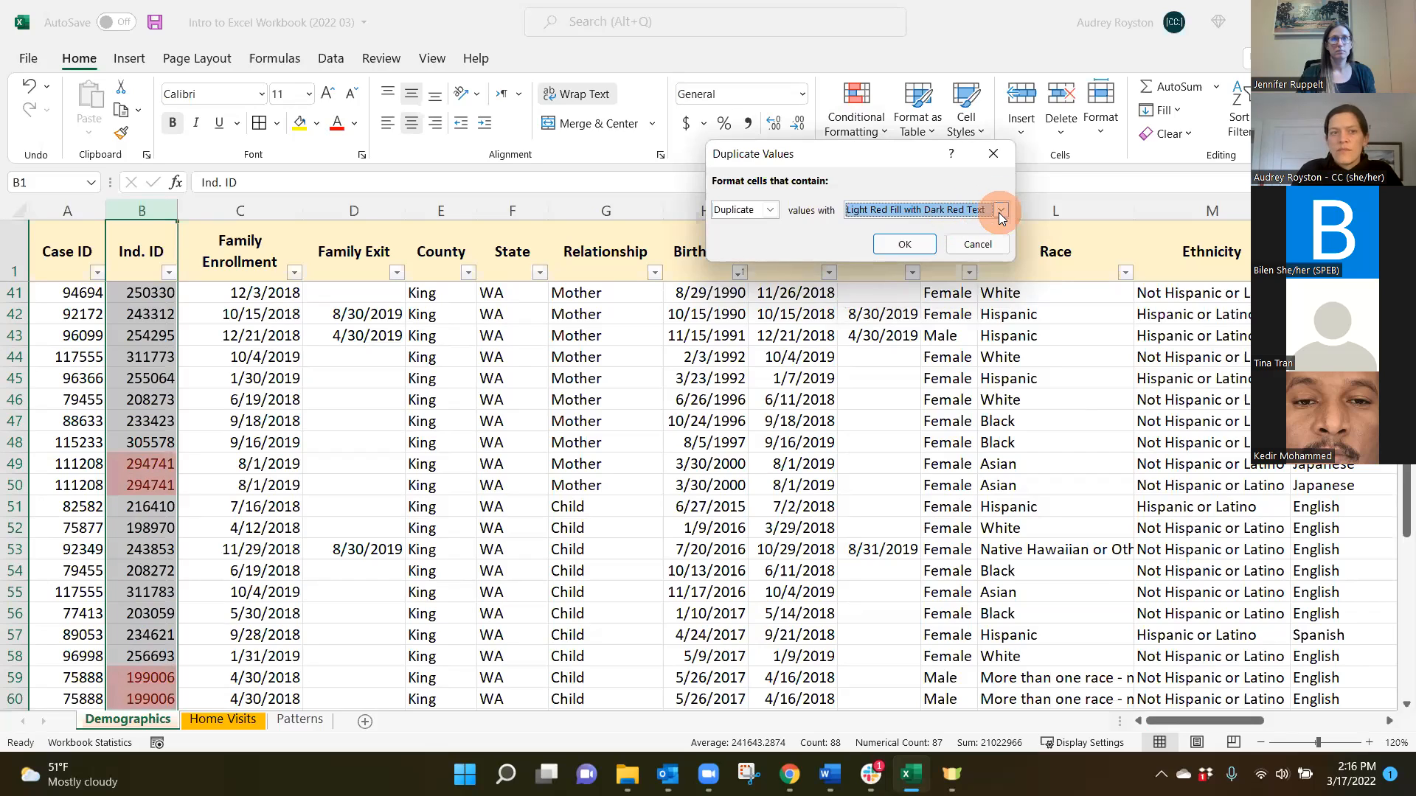
left_click(901, 246)
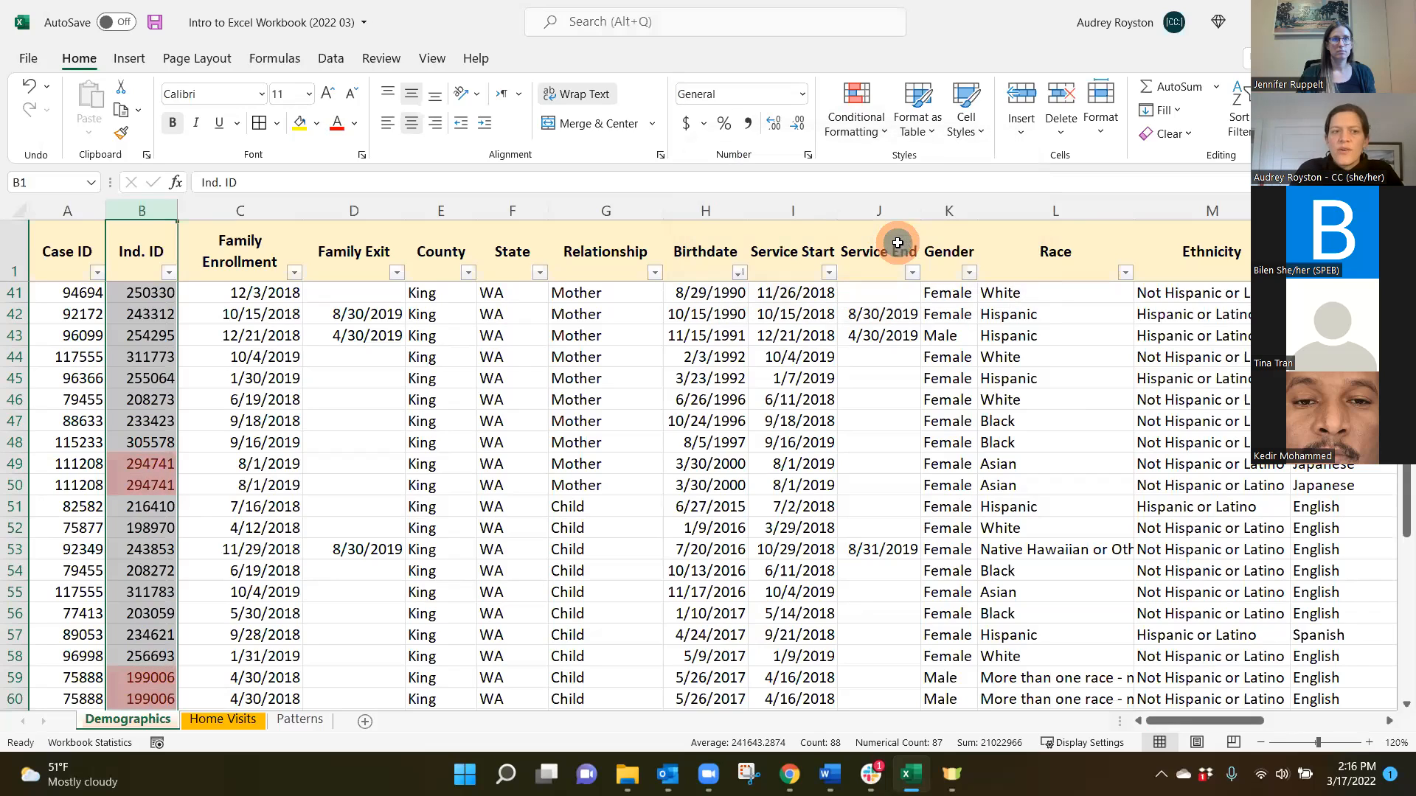
left_click(443, 396)
key("ctrl+shift+Down")
left_click(443, 396)
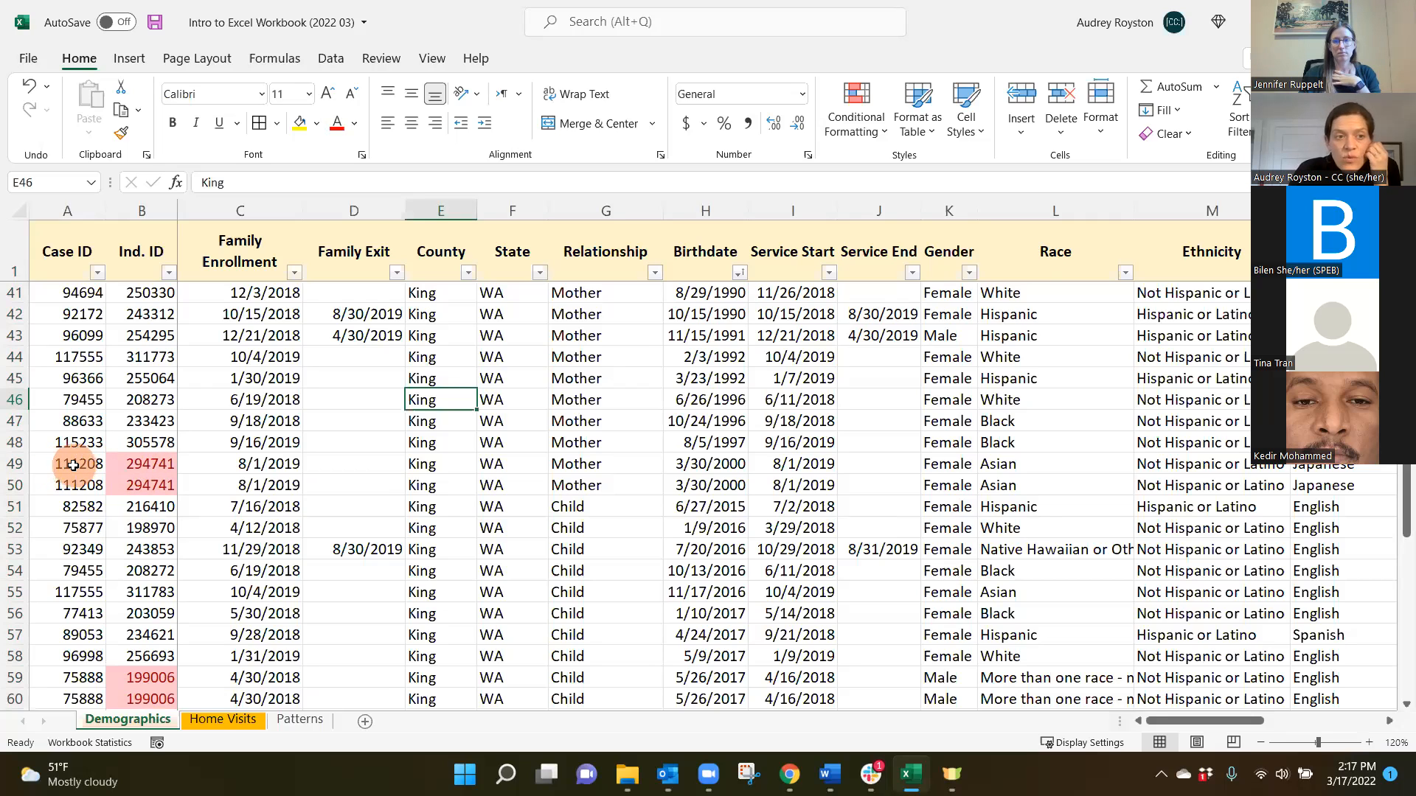
Step: Compare the duplicate Ind. ID entries in rows 49 and 50, selecting both entire rows
left_click(152, 463)
left_click(155, 483)
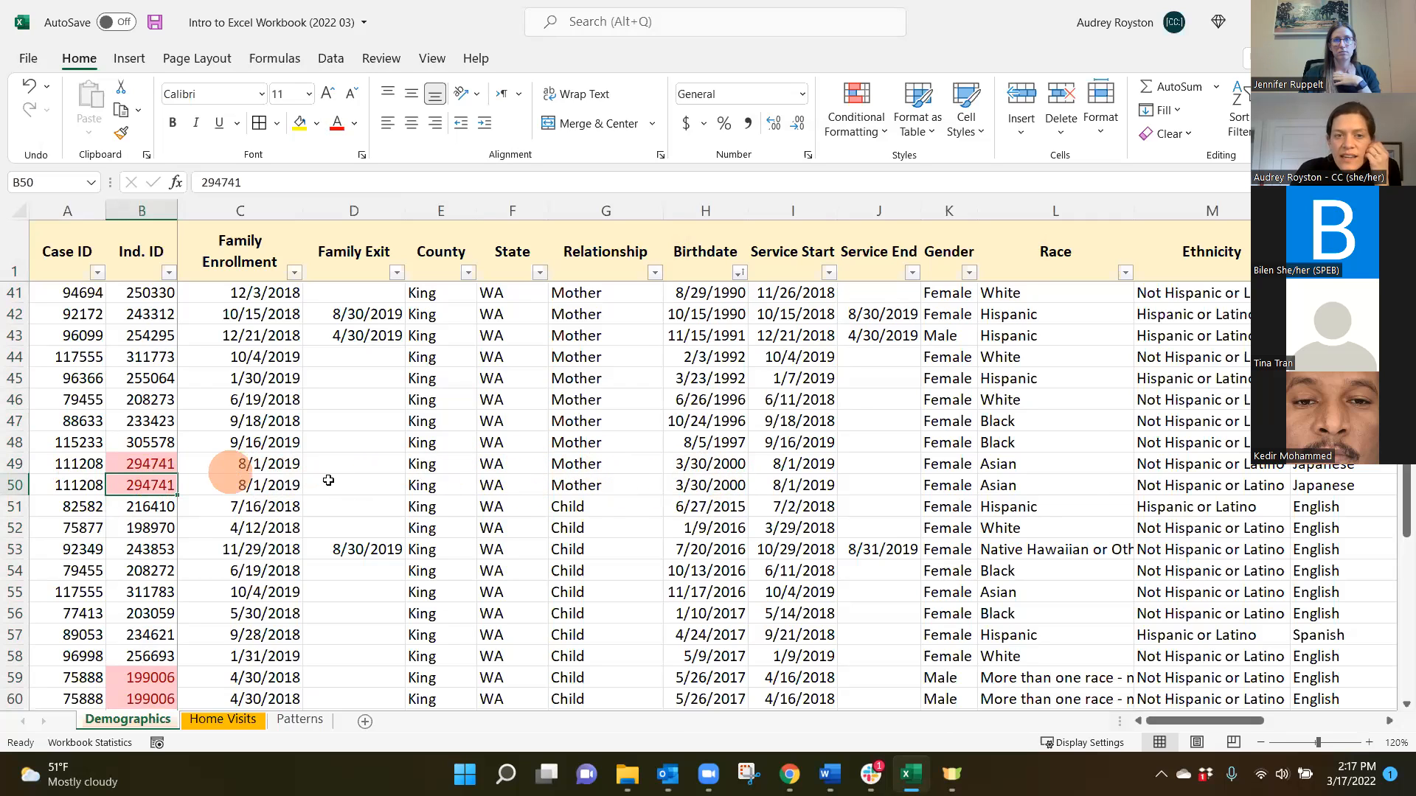
left_click_drag(11, 463, 10, 482)
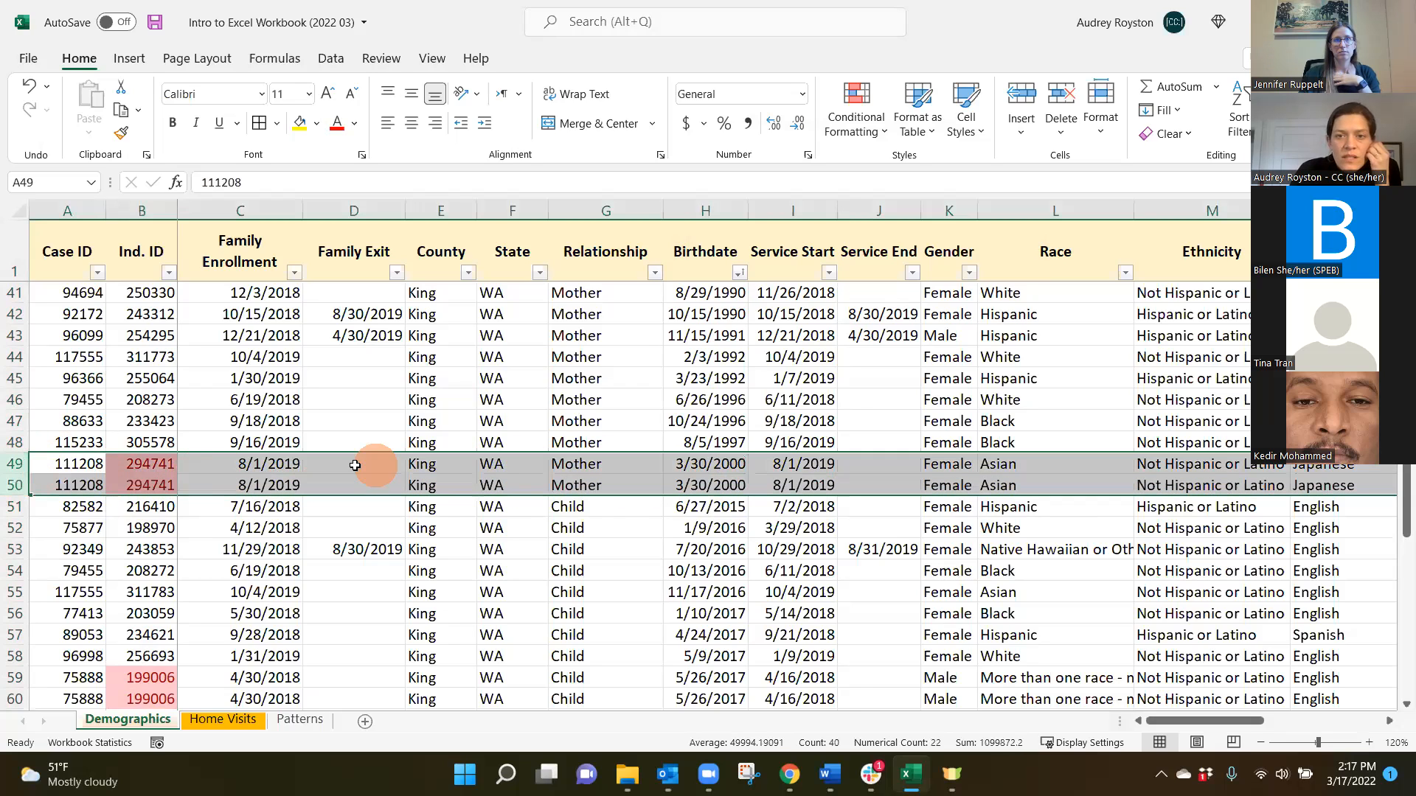
Step: Select rows 59 and 60 to compare their duplicate Ind. ID entries, and check the rest of the column for highlighted duplicates
mouse_move(1235, 716)
left_mouse_down()
mouse_move(1327, 727)
mouse_move(1225, 724)
left_mouse_up()
scroll(11, 485, "down", 3)
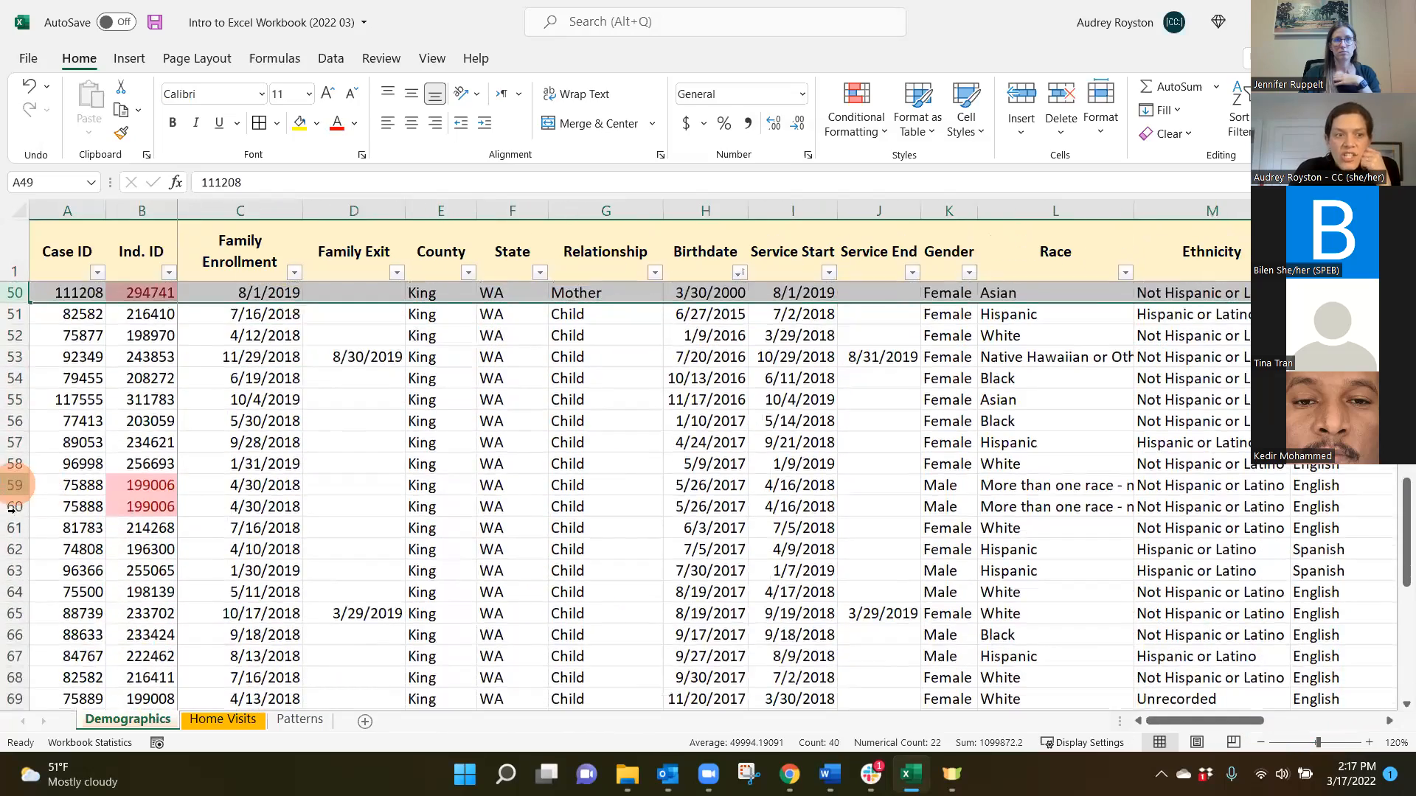
left_click_drag(11, 485, 11, 506)
left_click_drag(1213, 723, 203, 484)
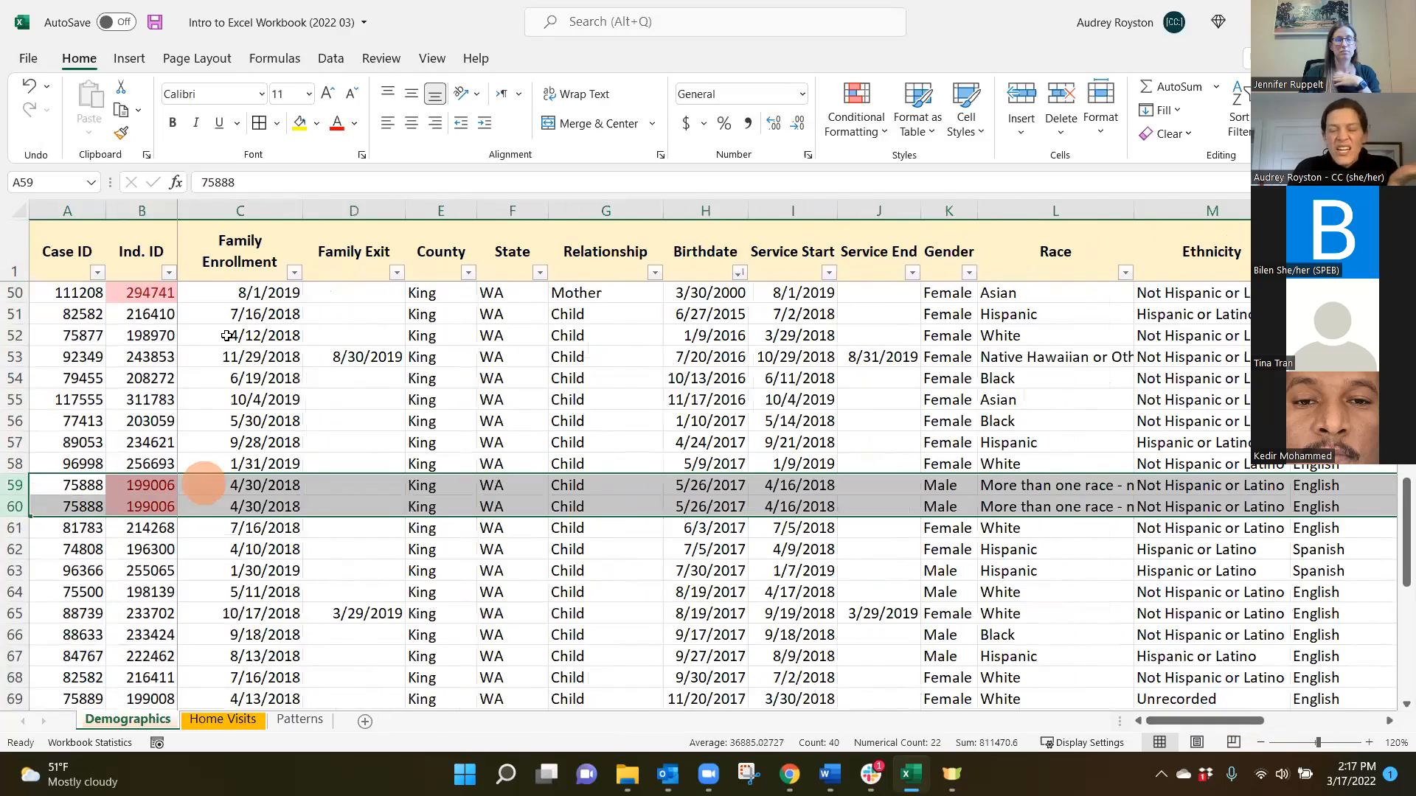
scroll(167, 409, "down", 8)
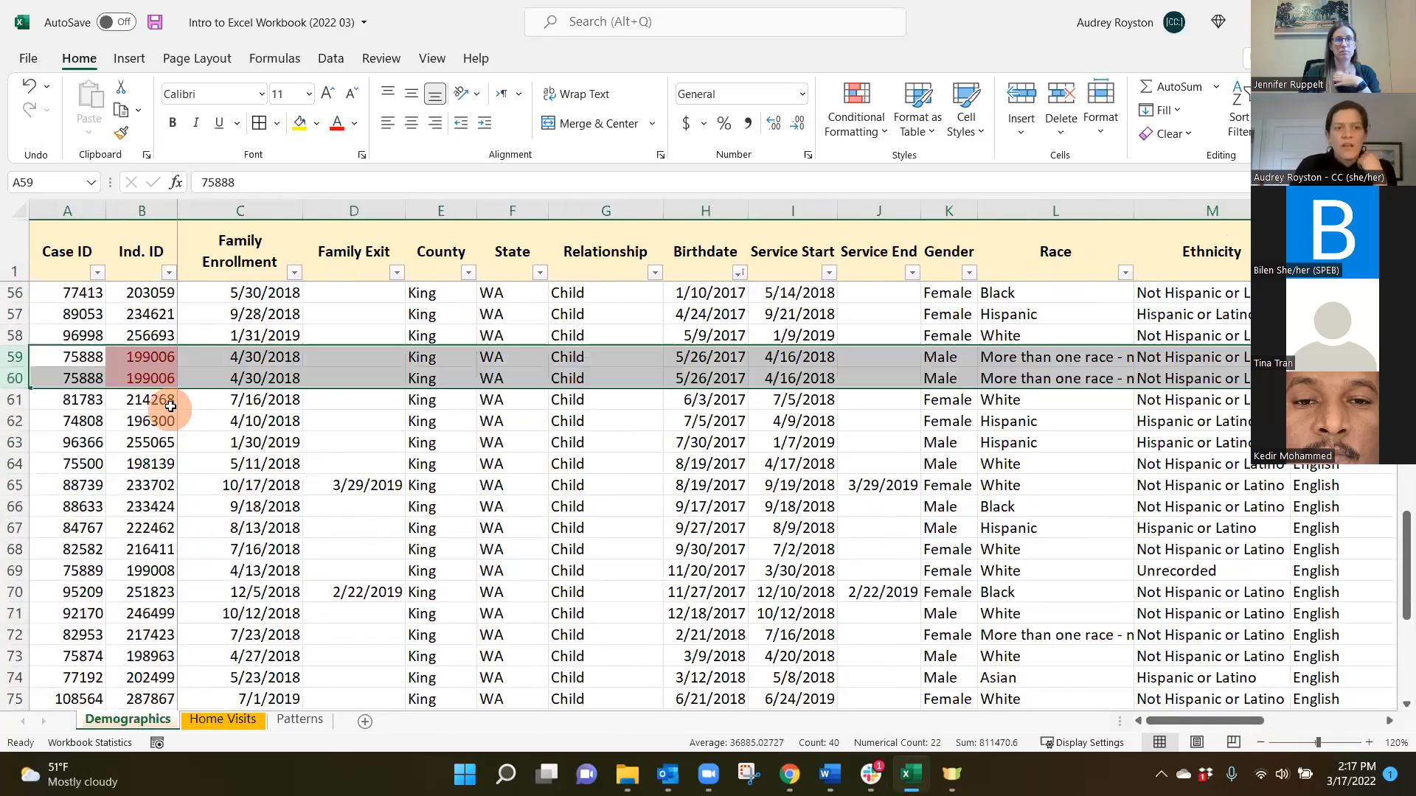
scroll(174, 393, "up", 12)
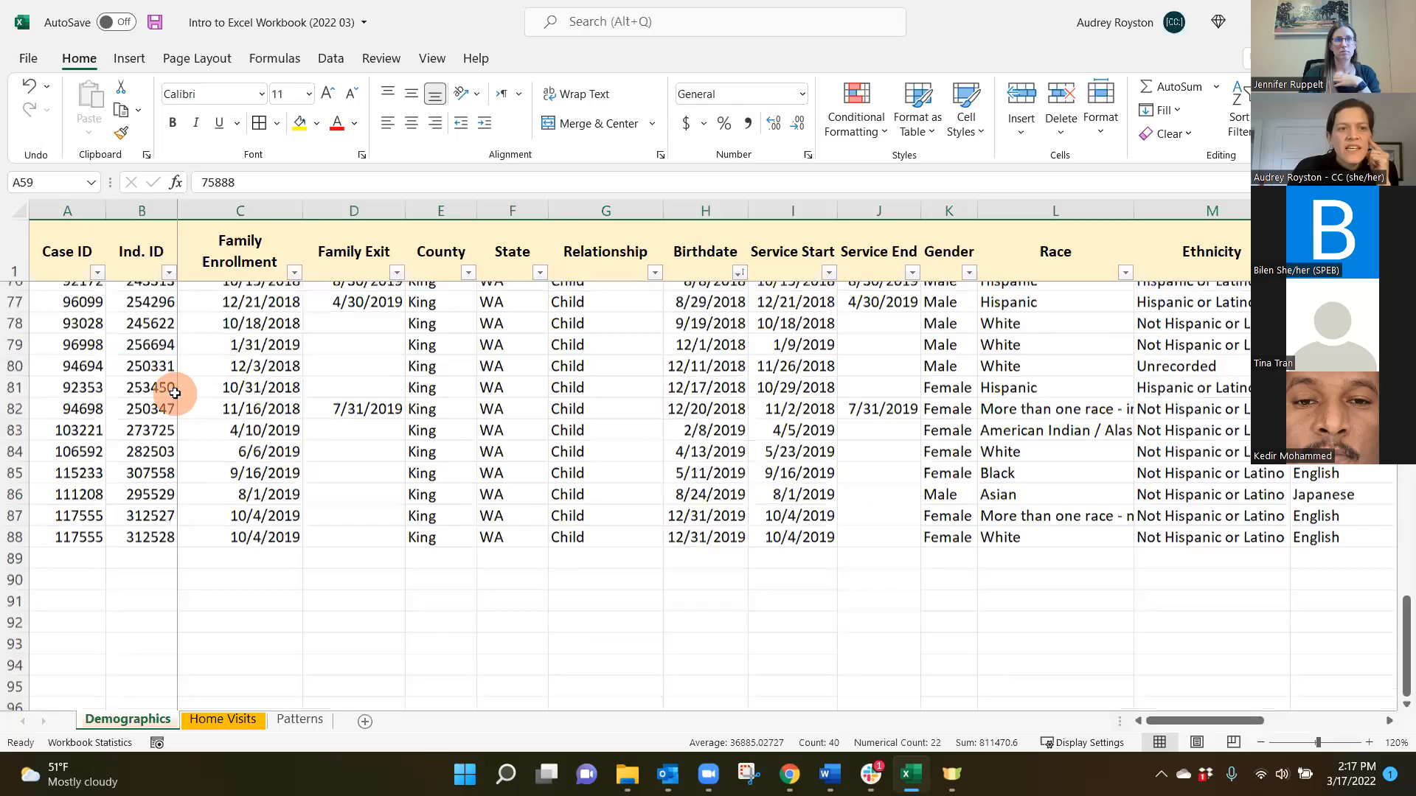
scroll(175, 393, "up", 11)
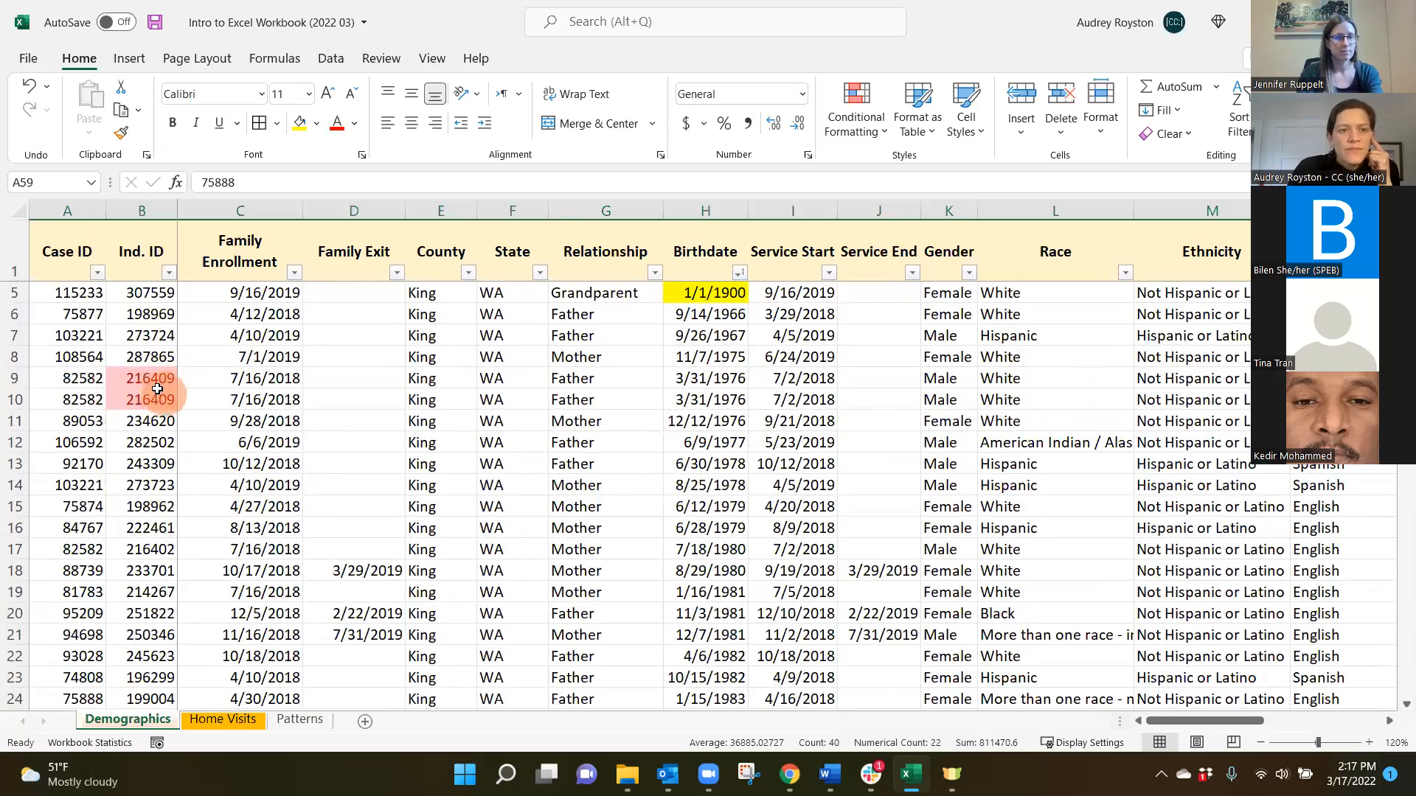
scroll(157, 389, "up", 1)
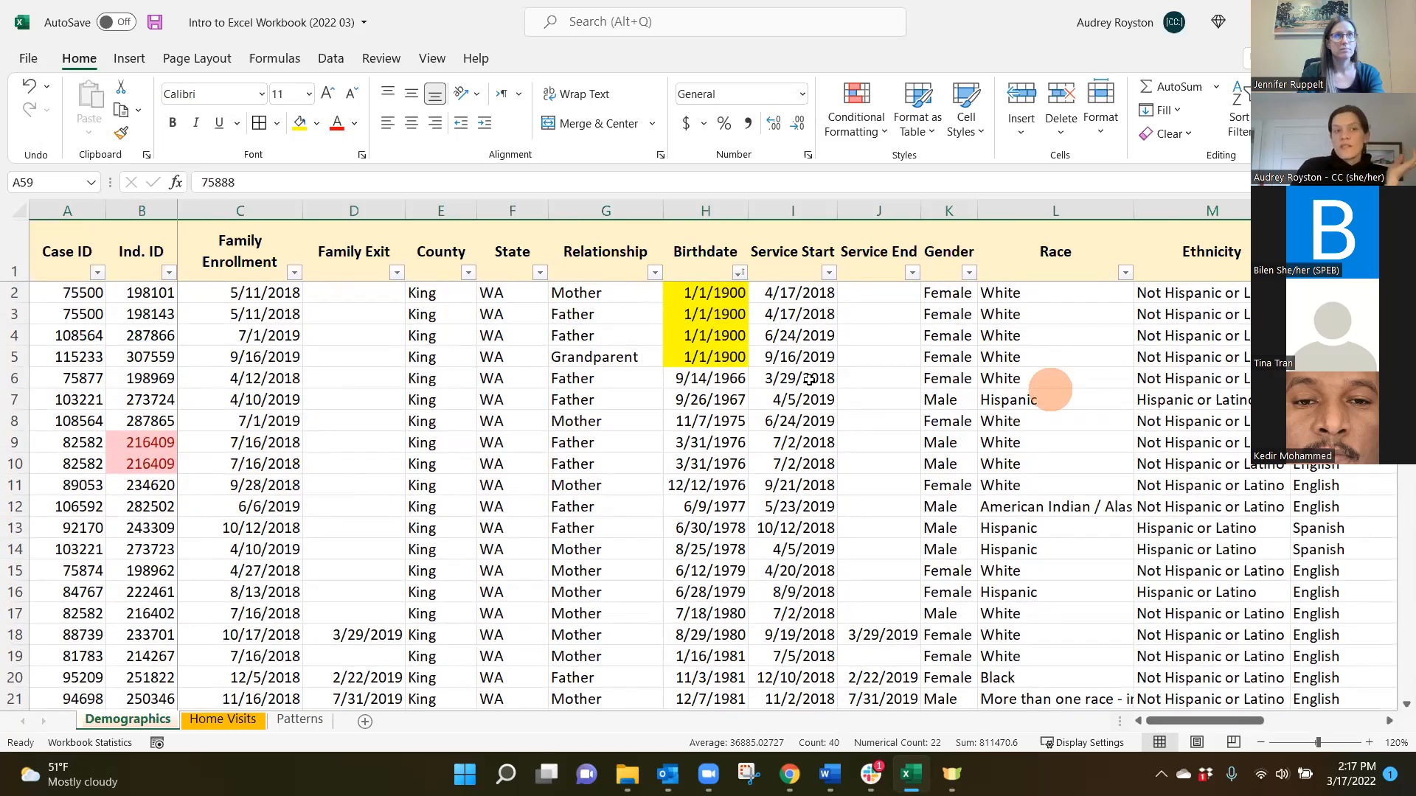
Step: Delete sheet row 9, the first of the two highlighted duplicate Father records, and check the surrounding Ind. ID entries
left_click(12, 443)
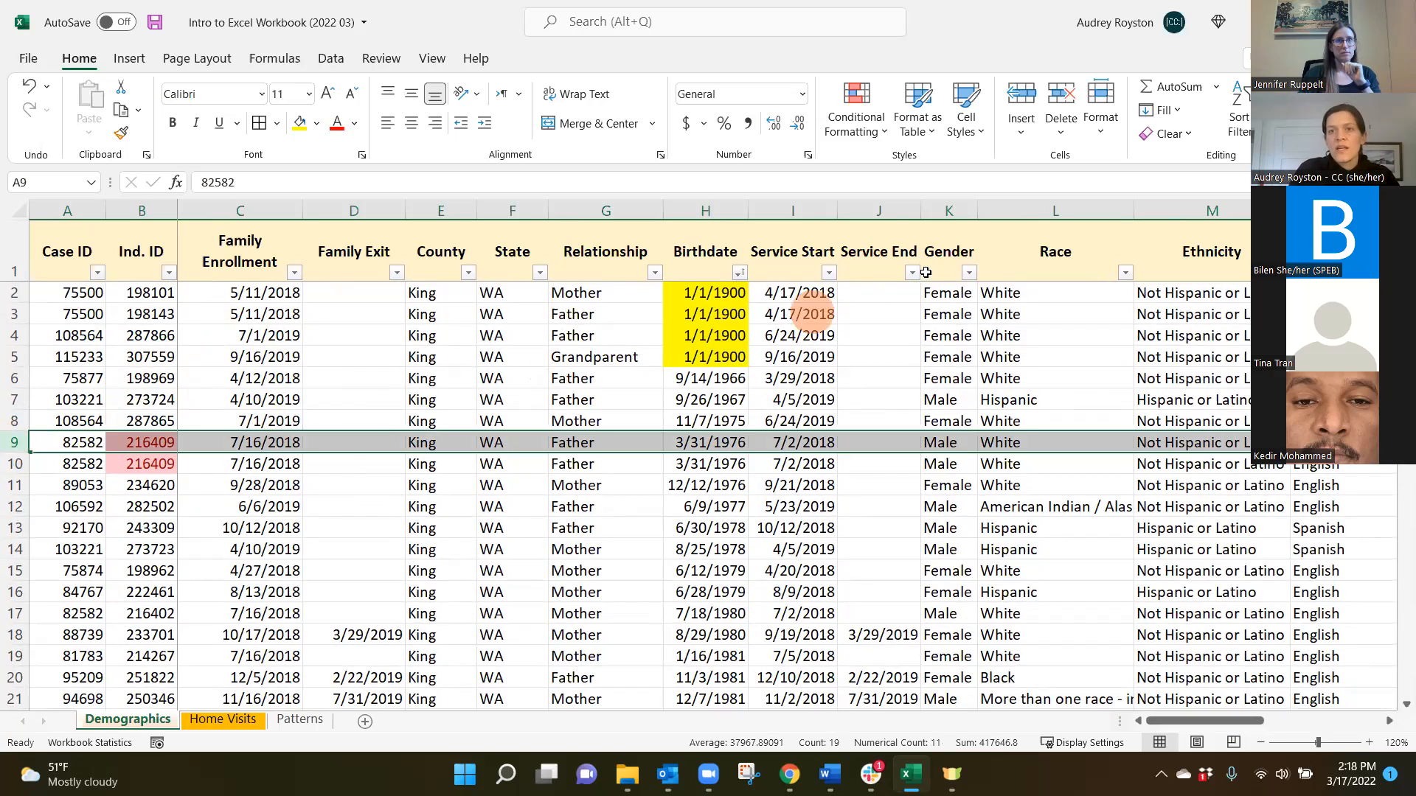
left_click(1062, 138)
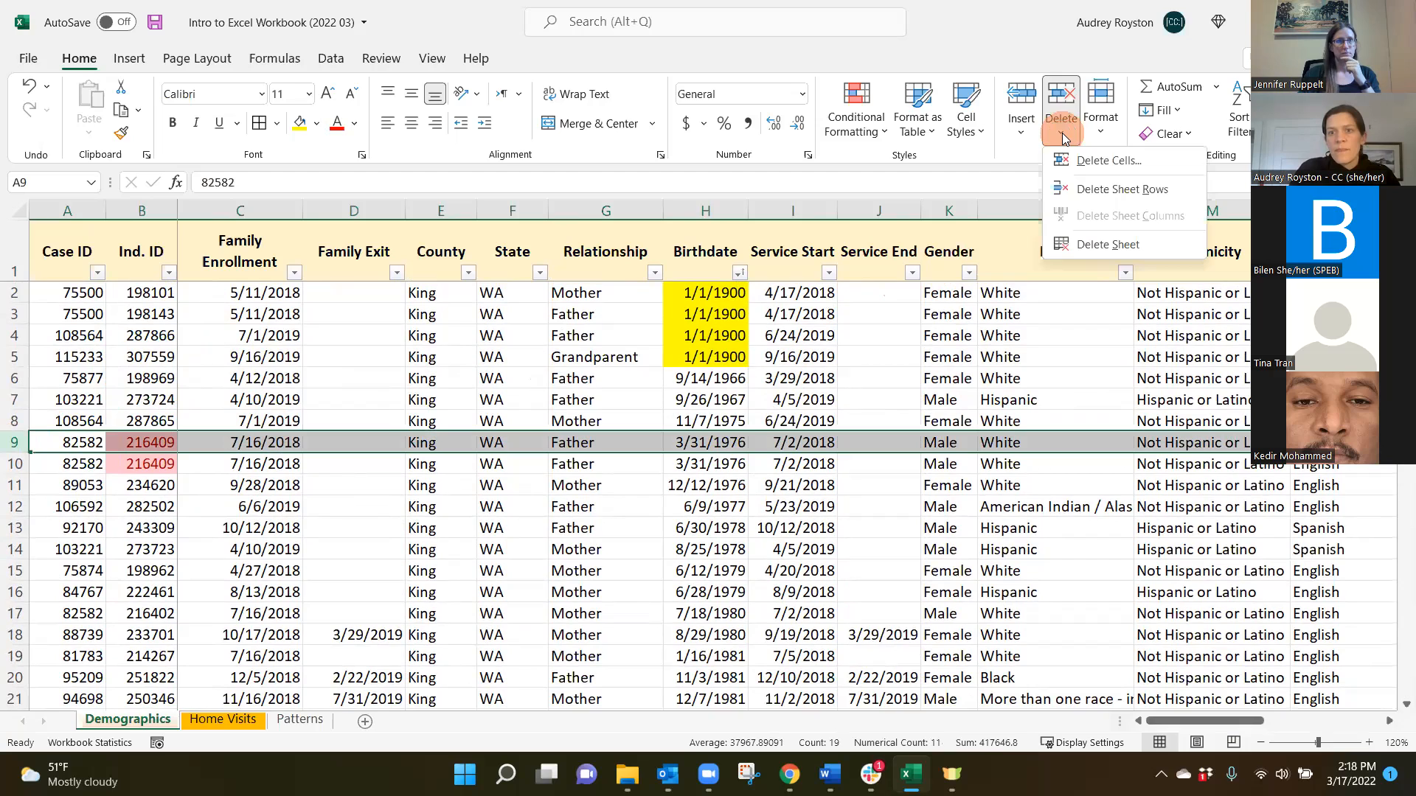
left_click(1079, 191)
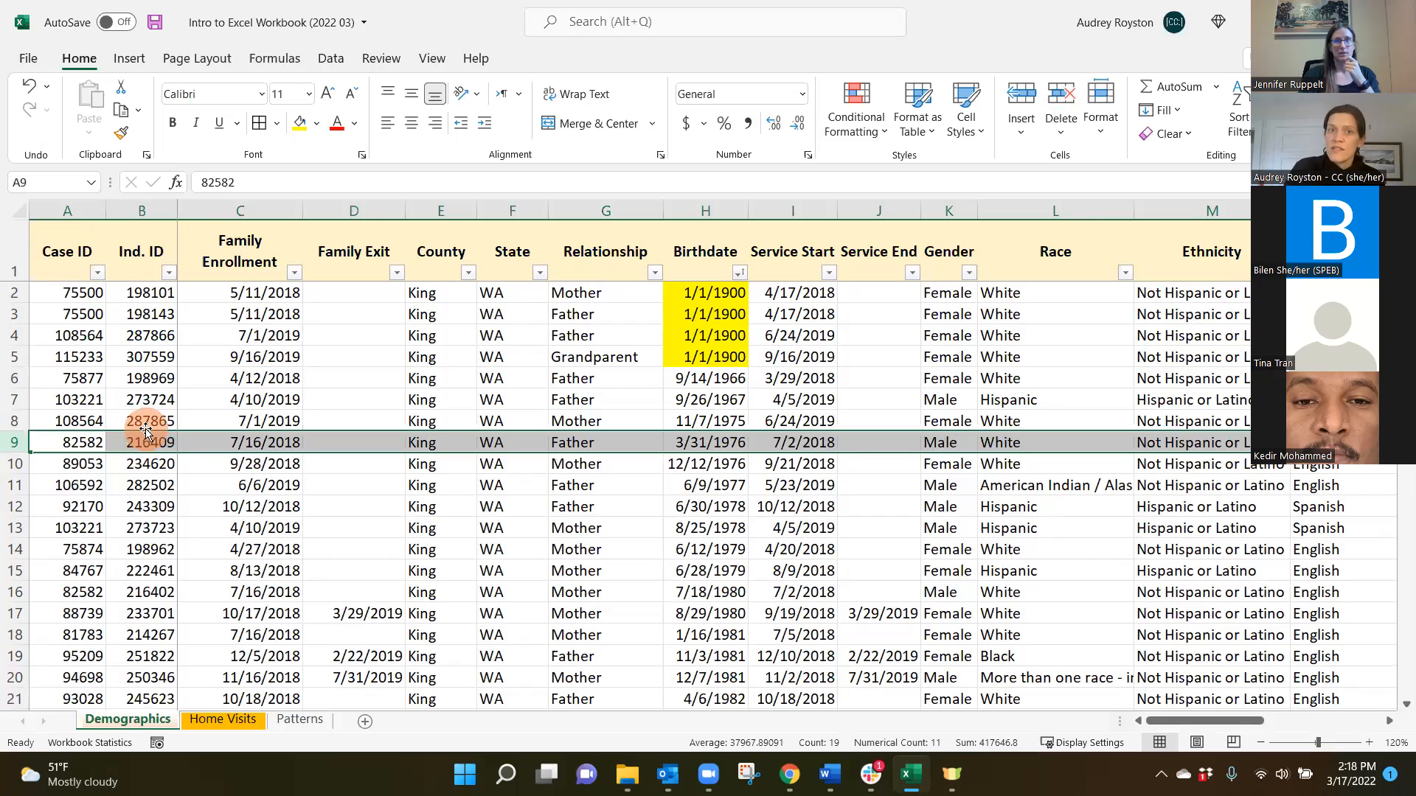
scroll(145, 428, "down", 3)
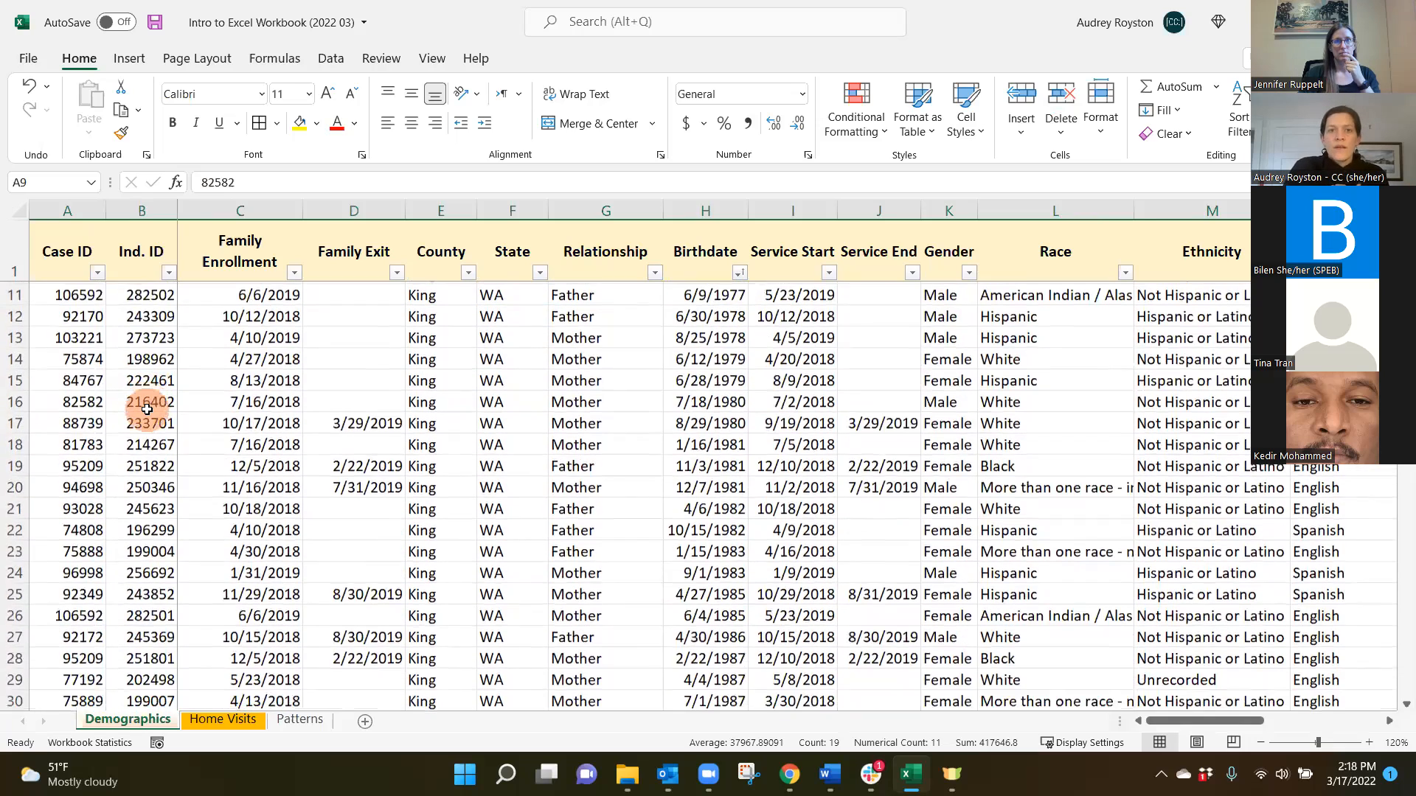
scroll(146, 413, "up", 3)
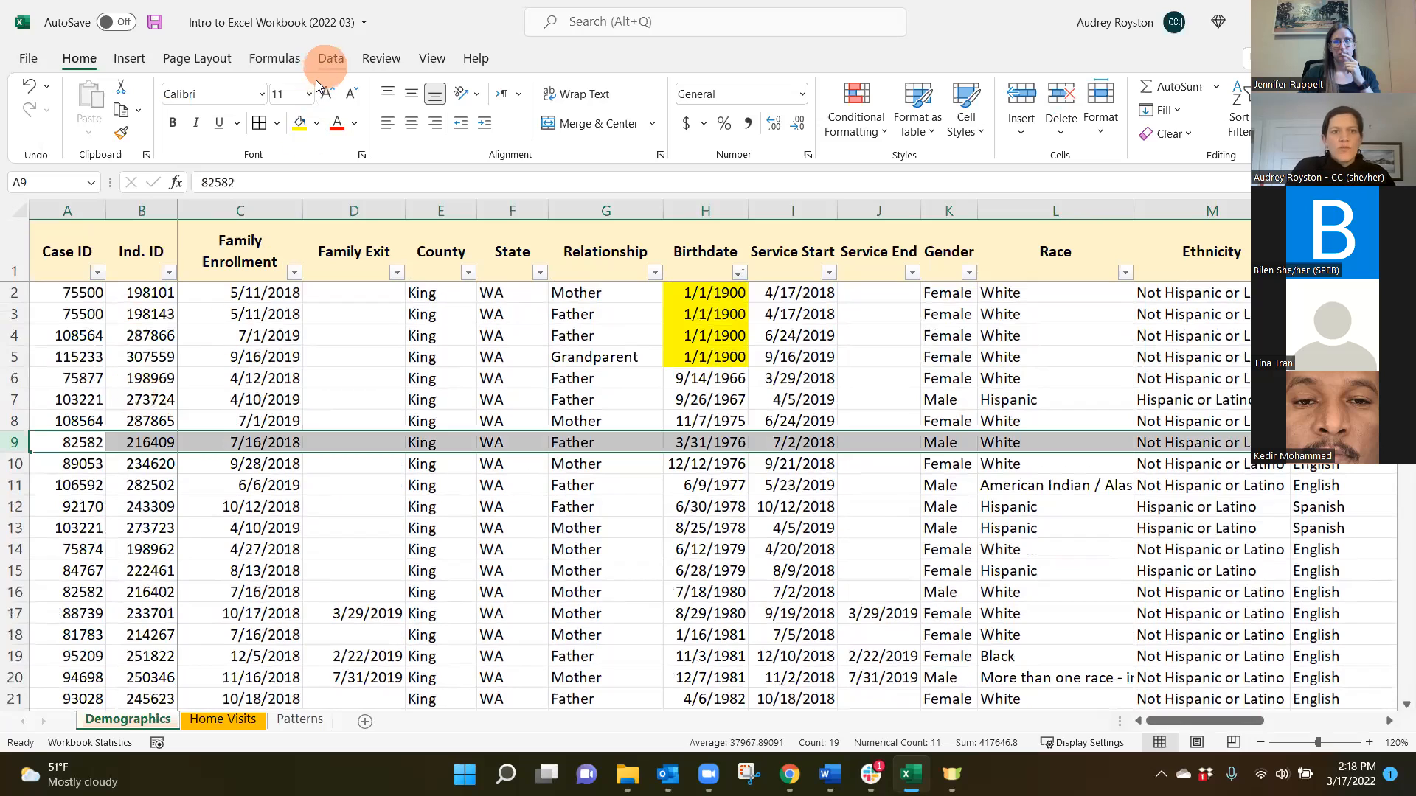
Step: Remove duplicate records from the demographics table based on the Ind. ID column only, treating the data as having headers
left_click(332, 59)
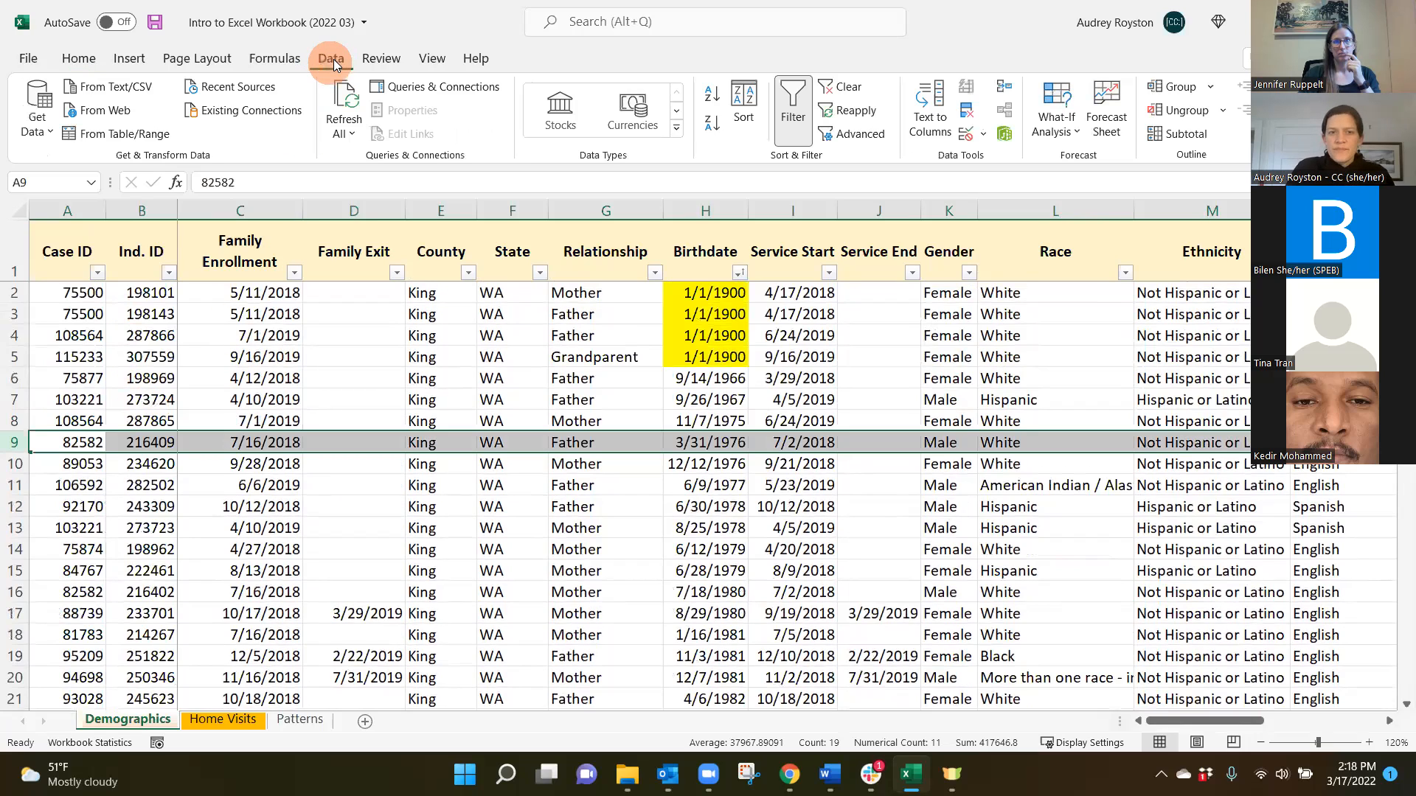
left_click(213, 403)
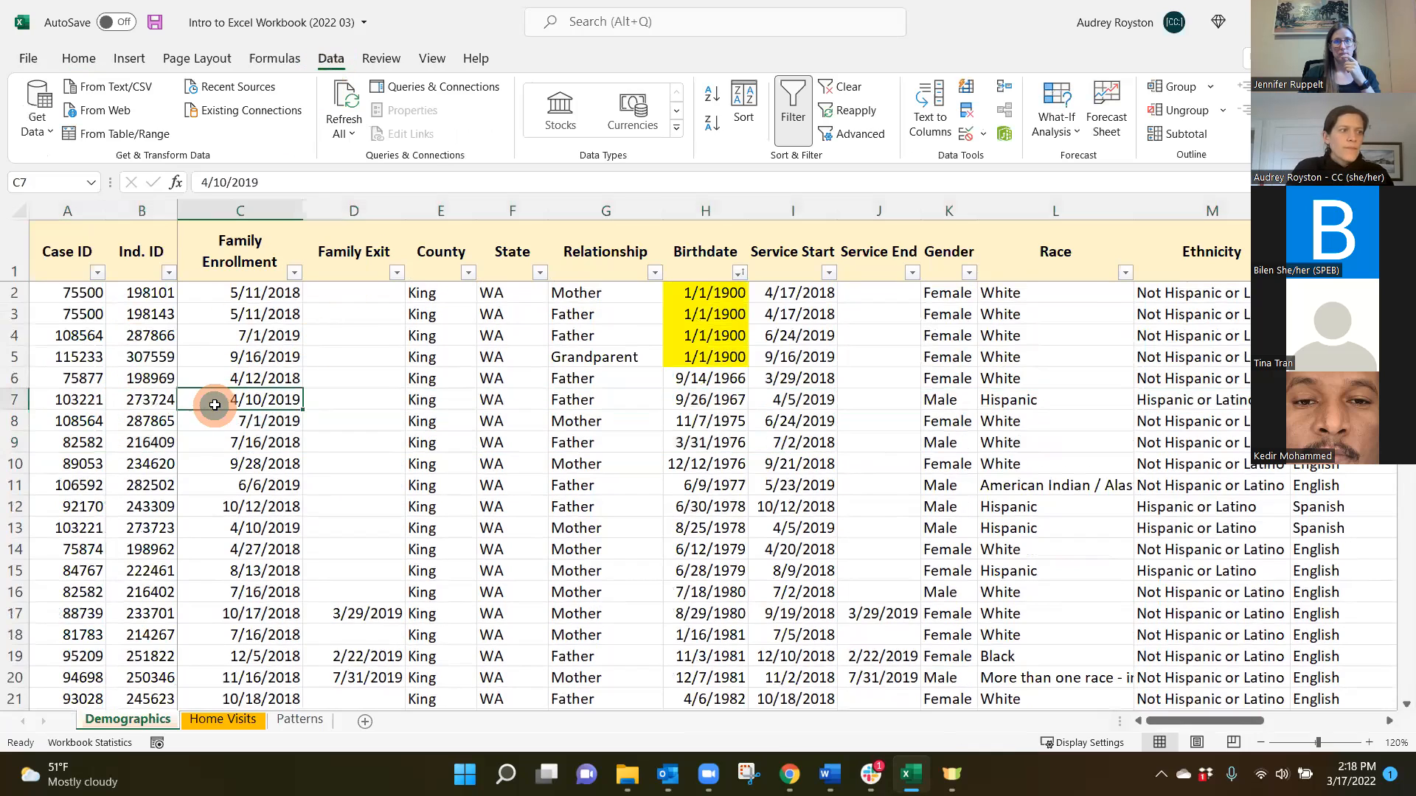
left_click(107, 404)
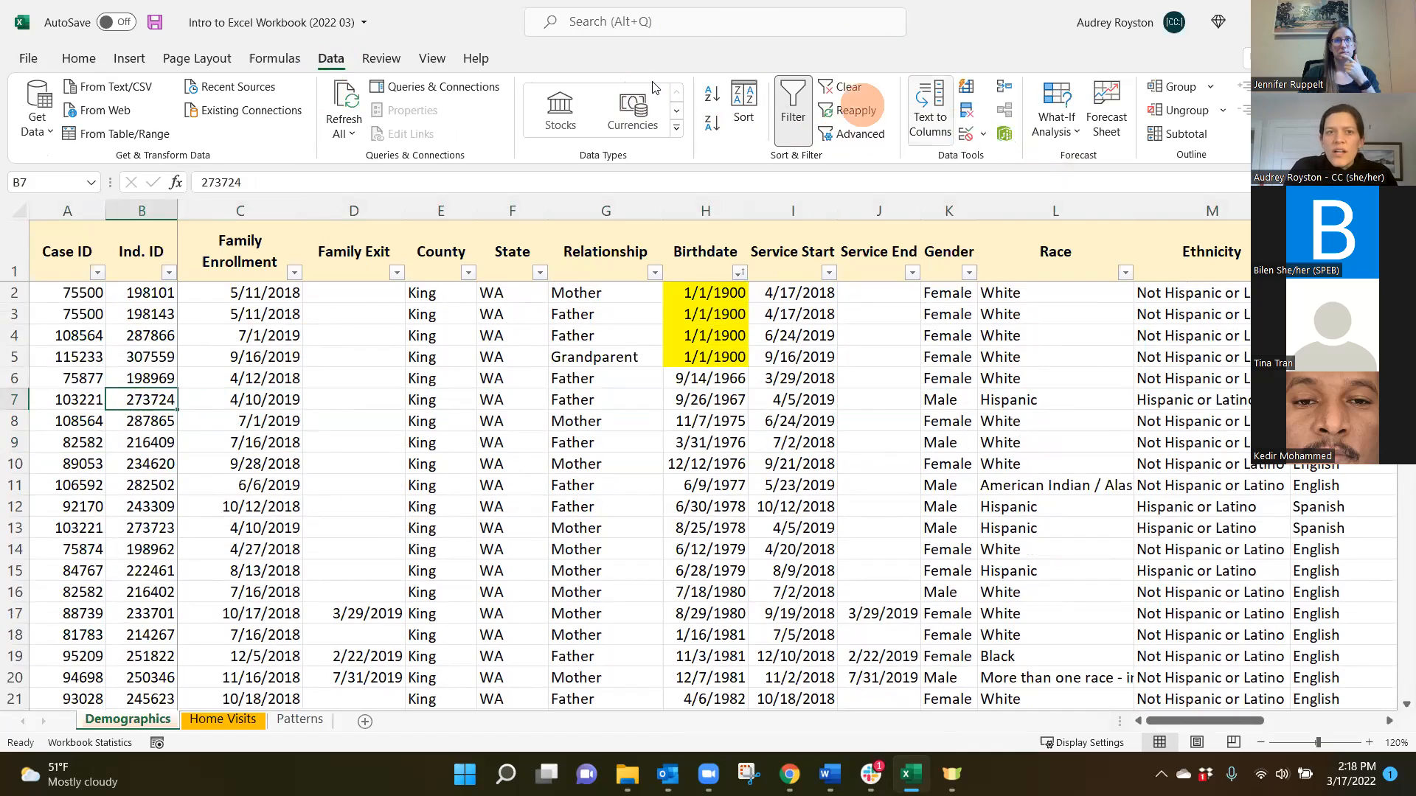
left_click(967, 111)
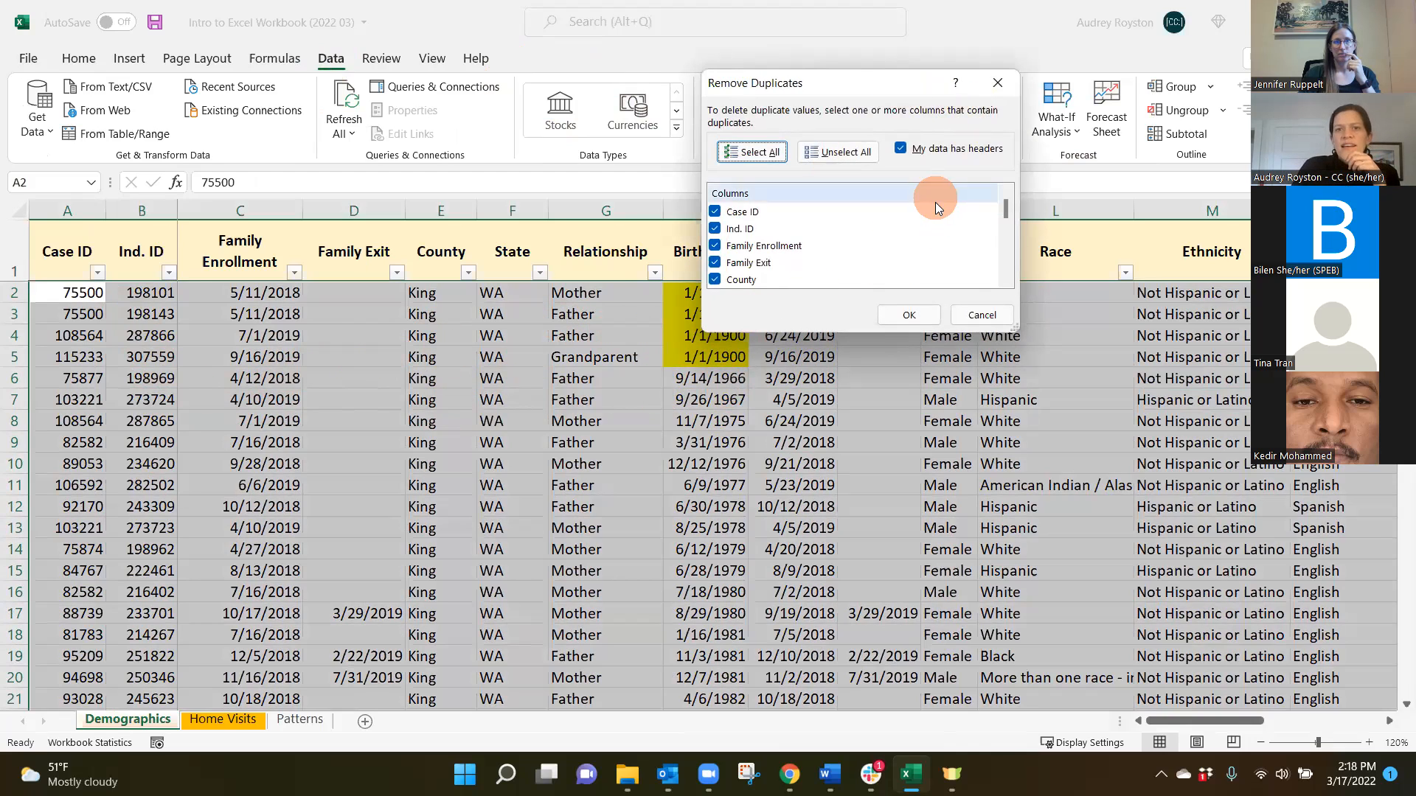
left_click(848, 155)
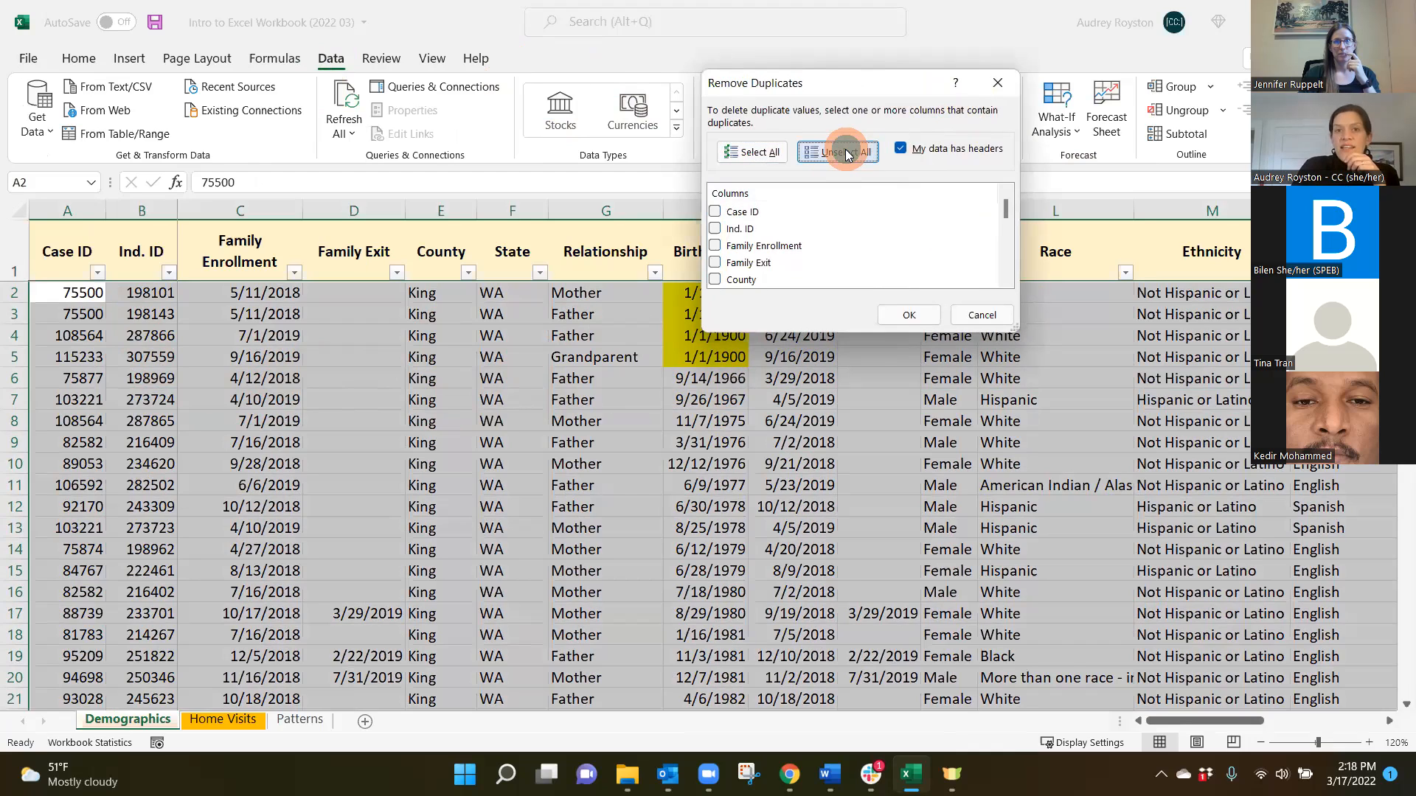
left_click(913, 150)
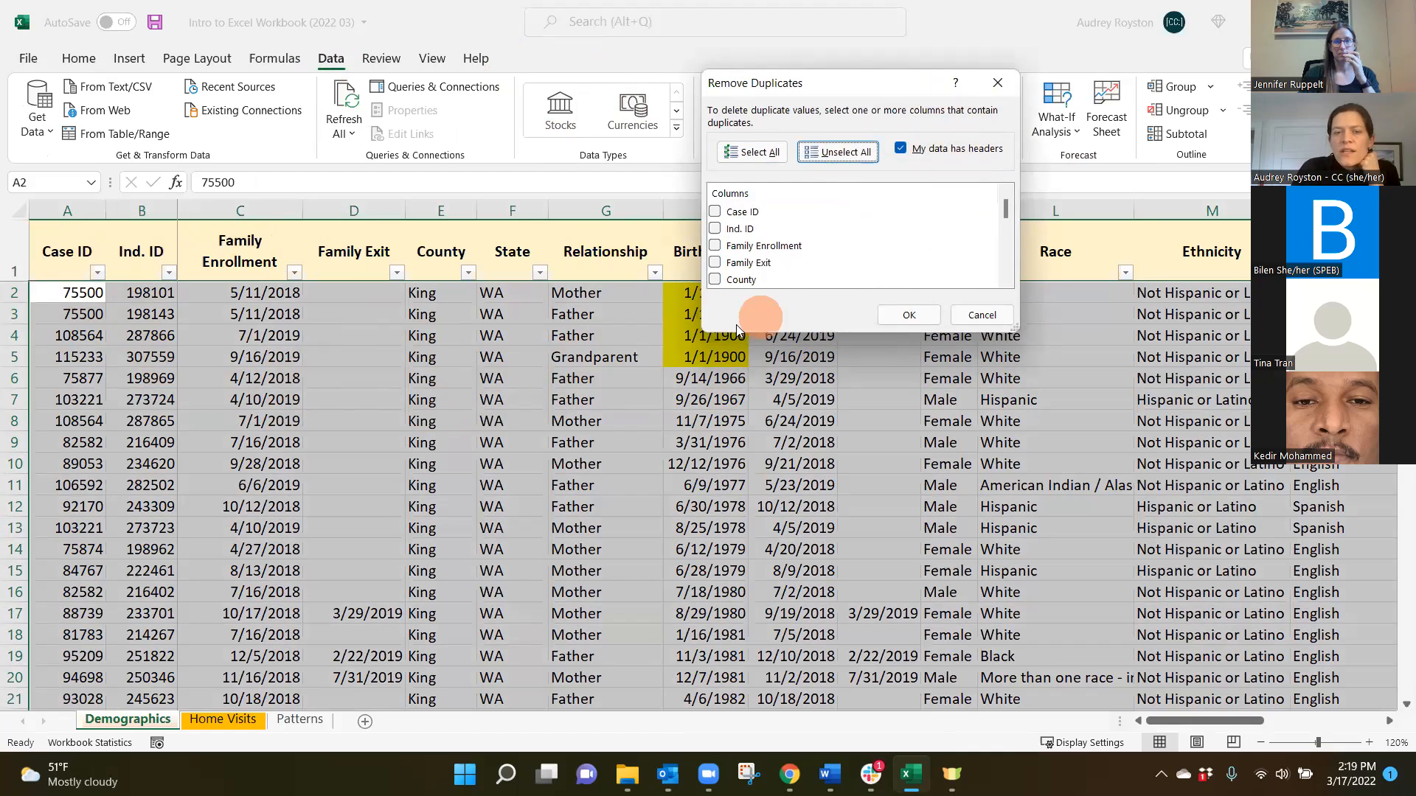
left_click(715, 233)
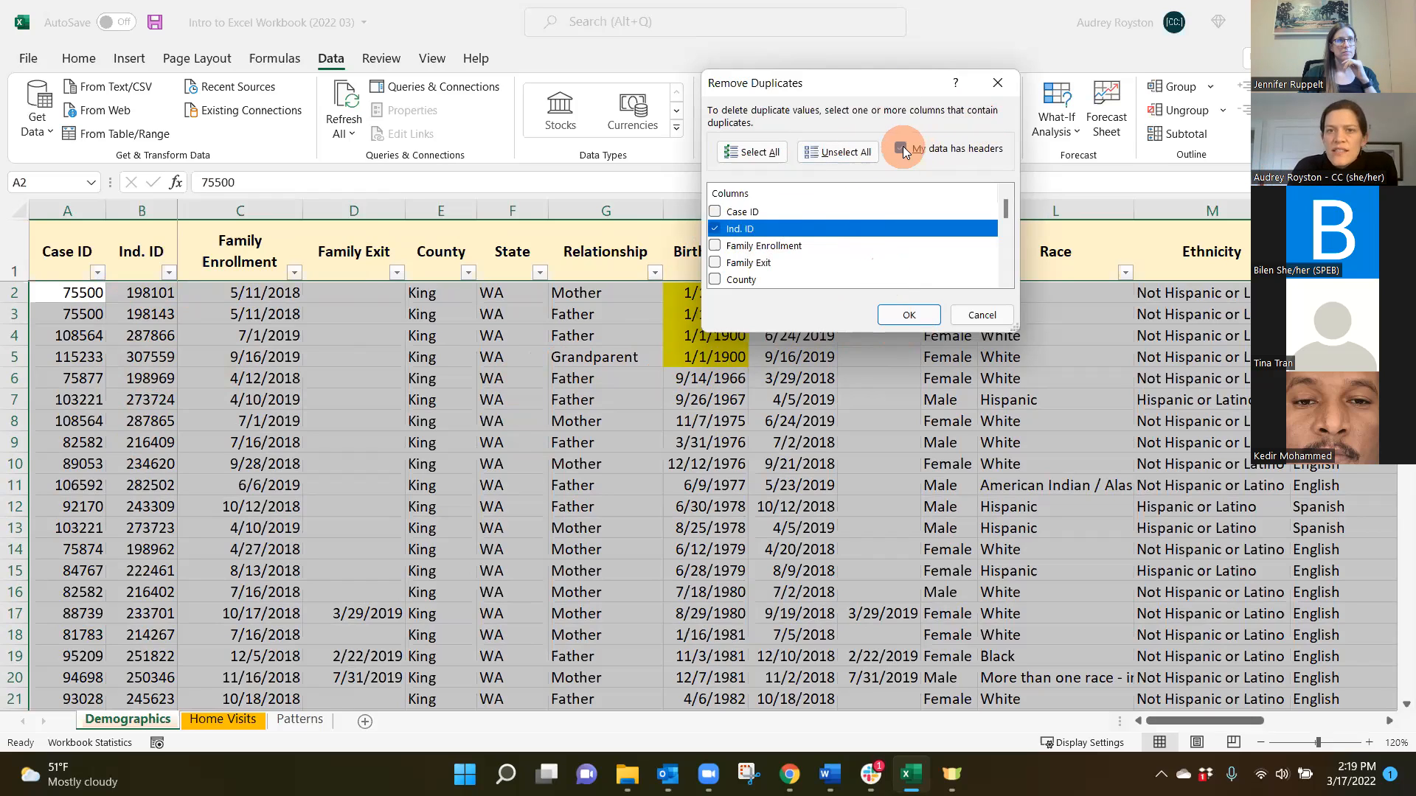
left_click(904, 315)
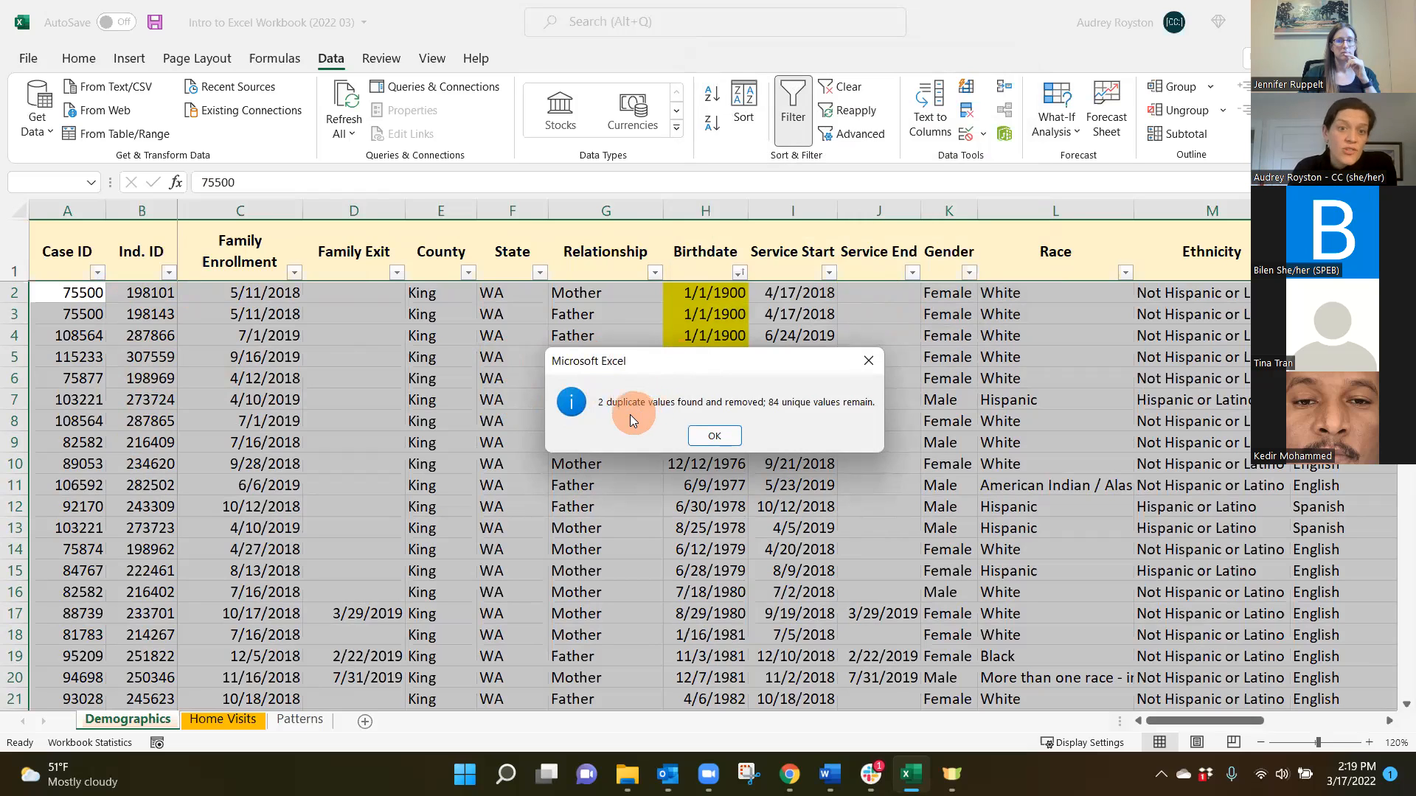
left_click(704, 435)
Step: Look through the whole Ind. ID column for any remaining highlighted duplicates
left_click(153, 337)
scroll(154, 342, "down", 1)
scroll(154, 341, "down", 13)
scroll(157, 343, "down", 10)
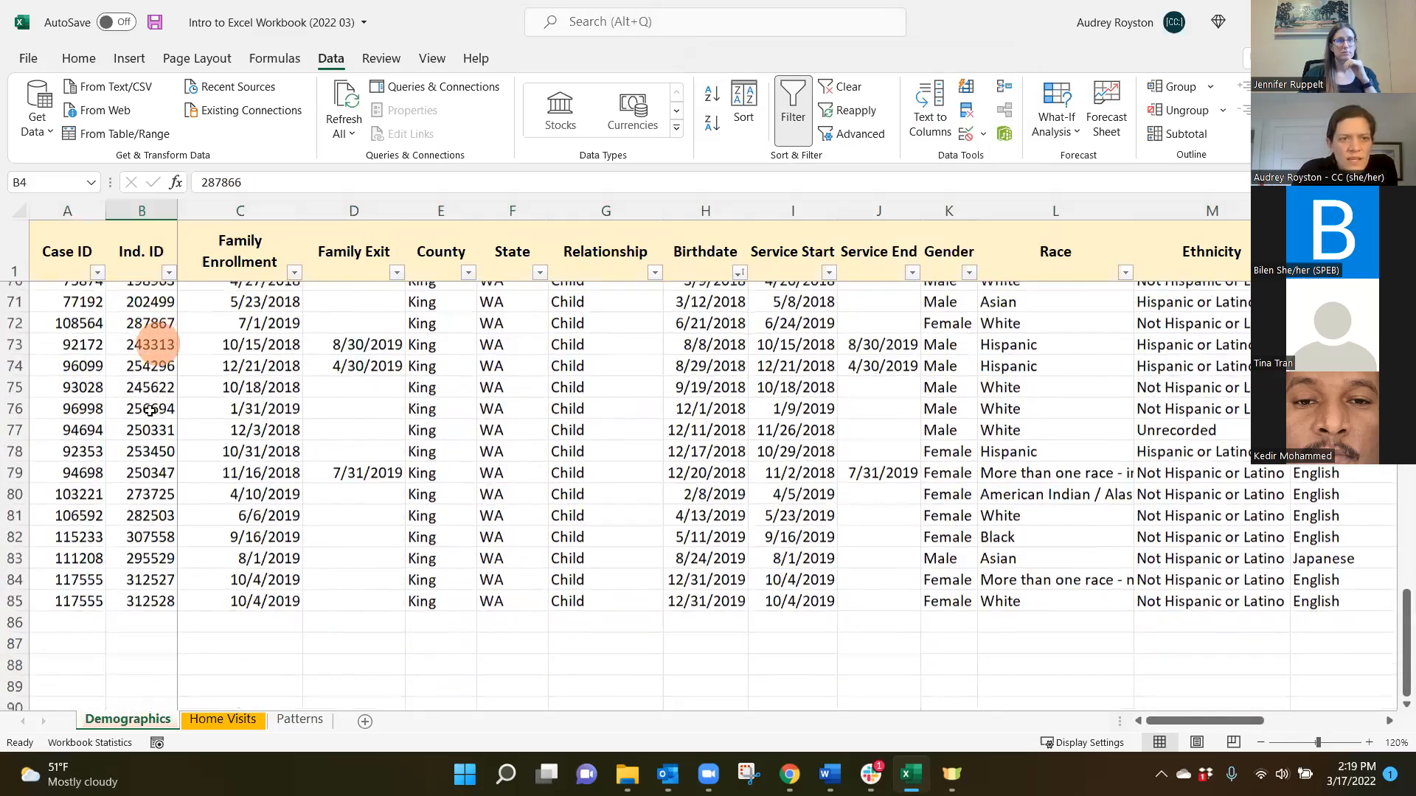
scroll(150, 410, "down", 1)
scroll(163, 475, "up", 1)
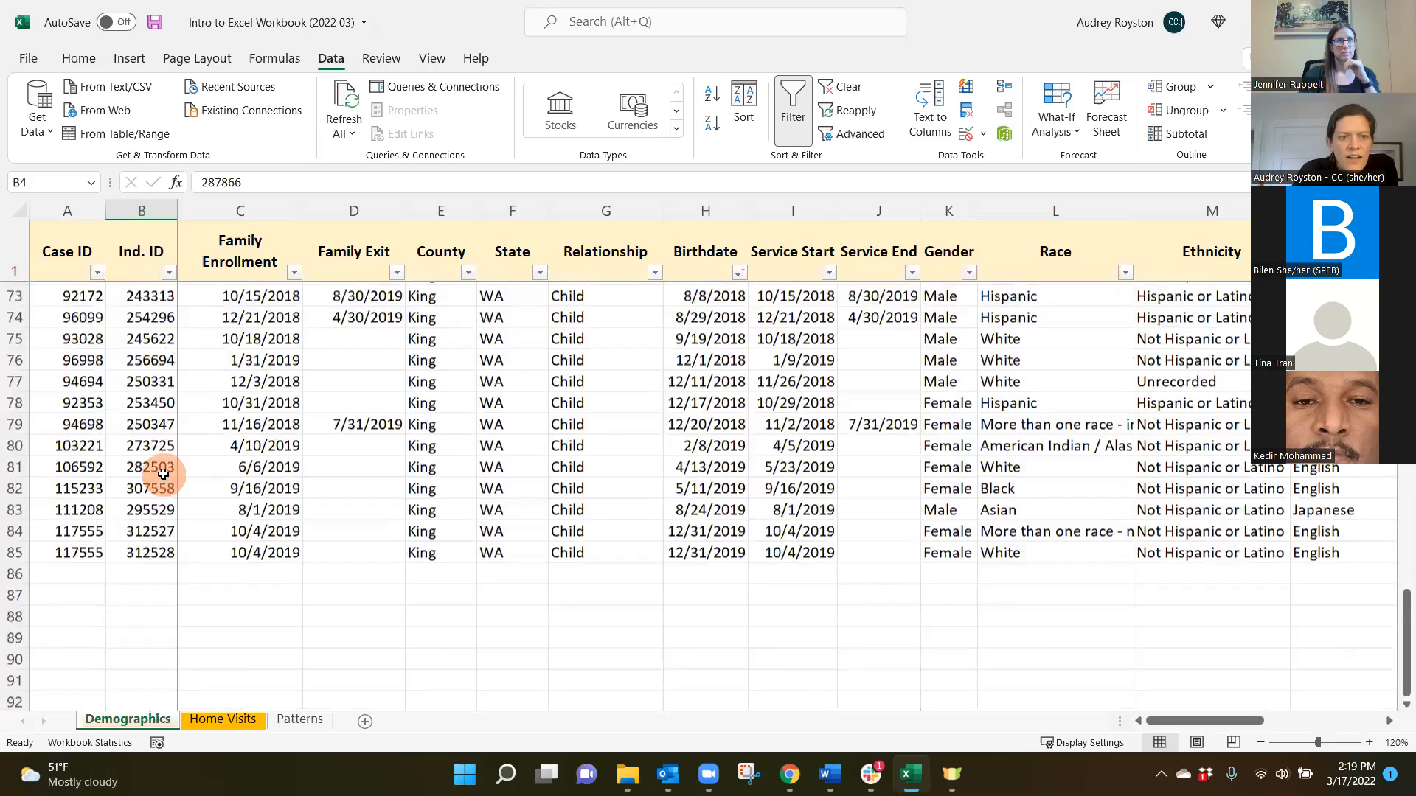
scroll(163, 474, "up", 14)
scroll(169, 356, "up", 2)
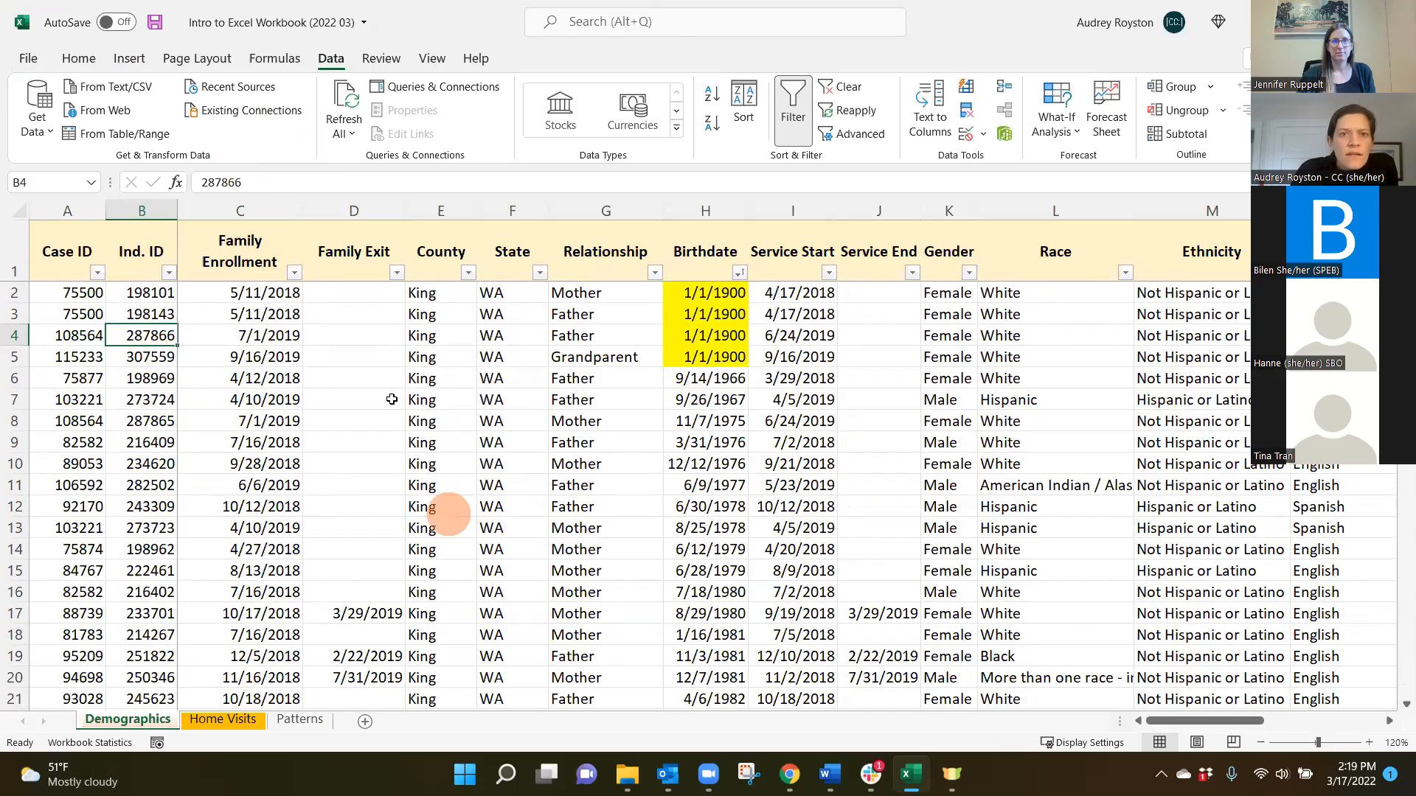
Step: Undo the duplicate removal and the deletion of row 9
left_click(74, 59)
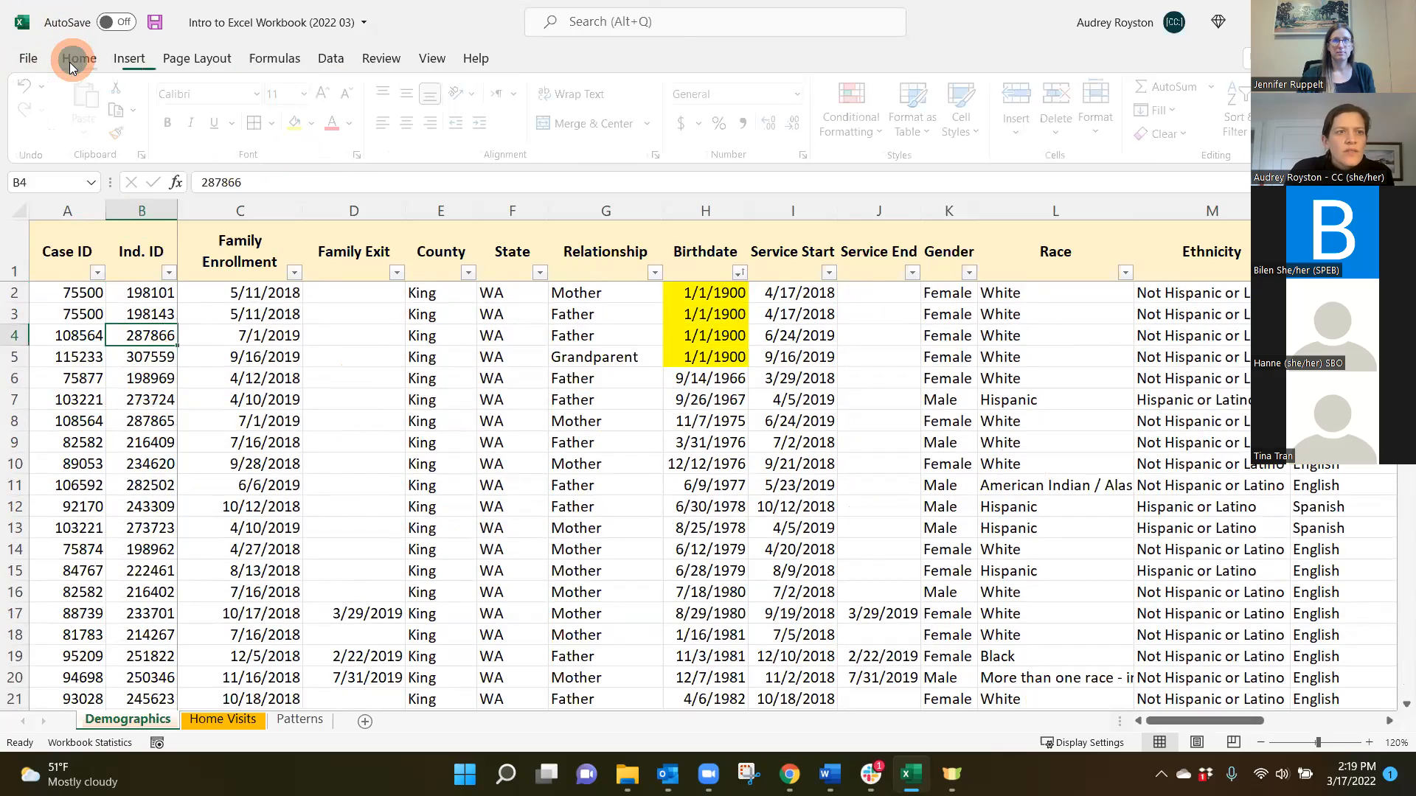
left_click(28, 87)
left_click(29, 87)
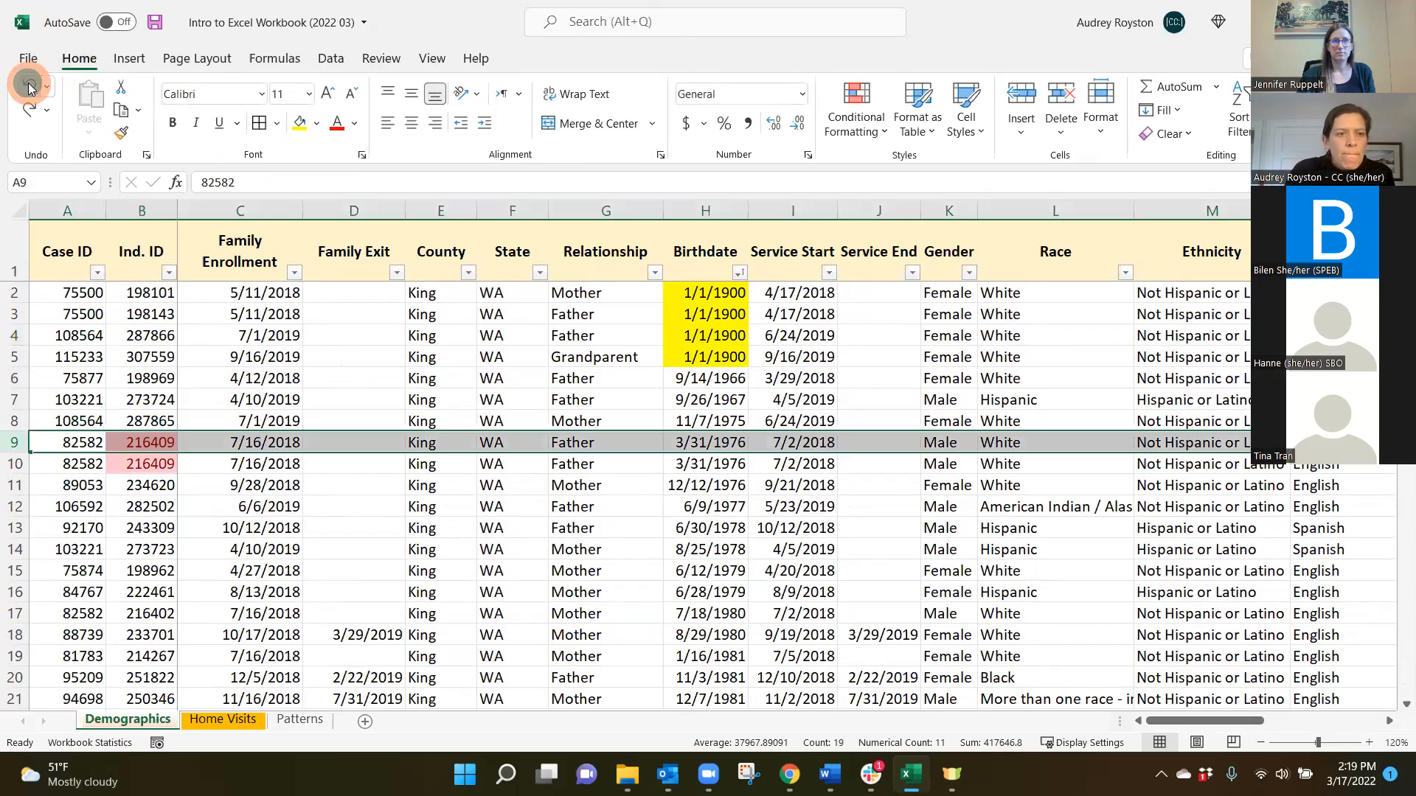
Step: Select the duplicate record in row 9 and review the highlighted Ind. ID duplicates throughout the sheet
left_click(376, 547)
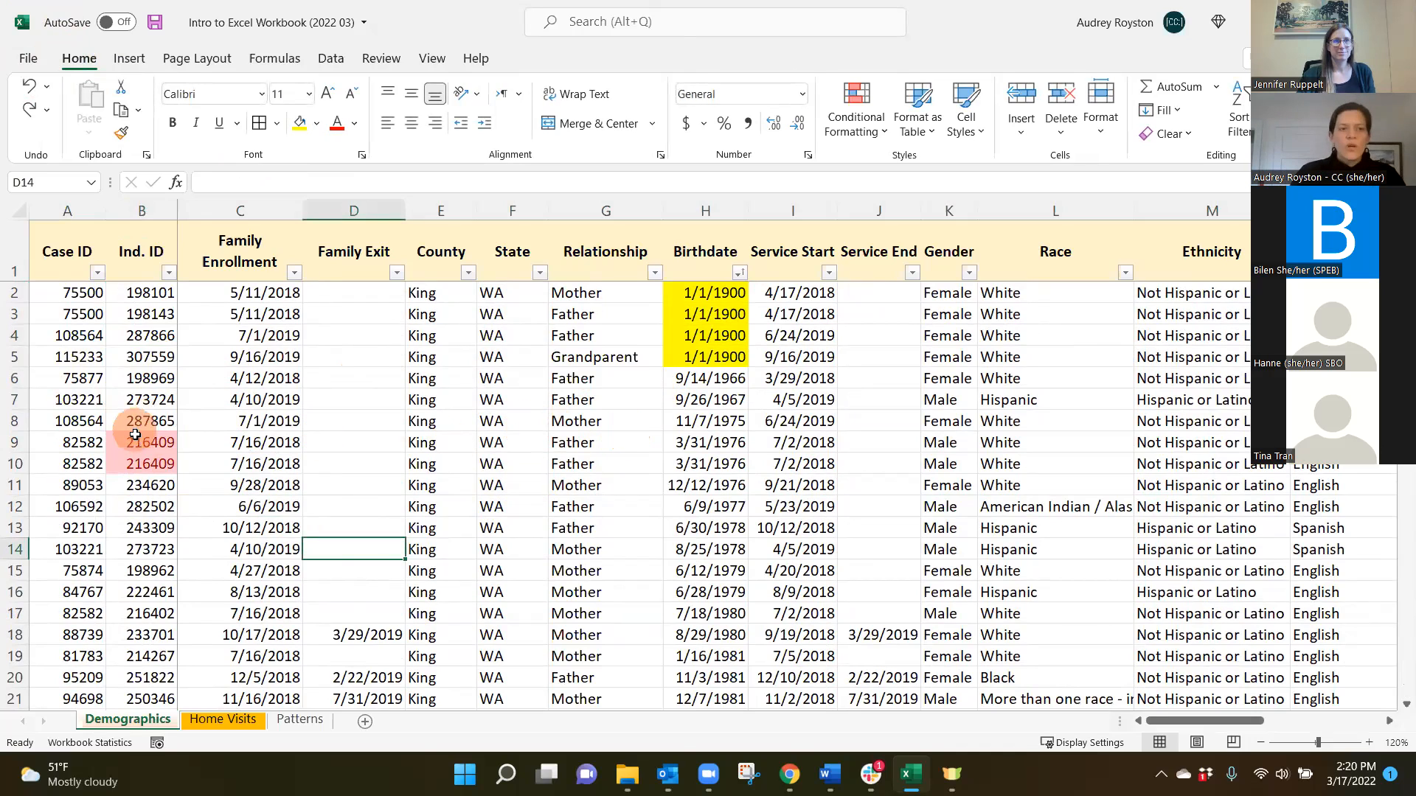
left_click(12, 441)
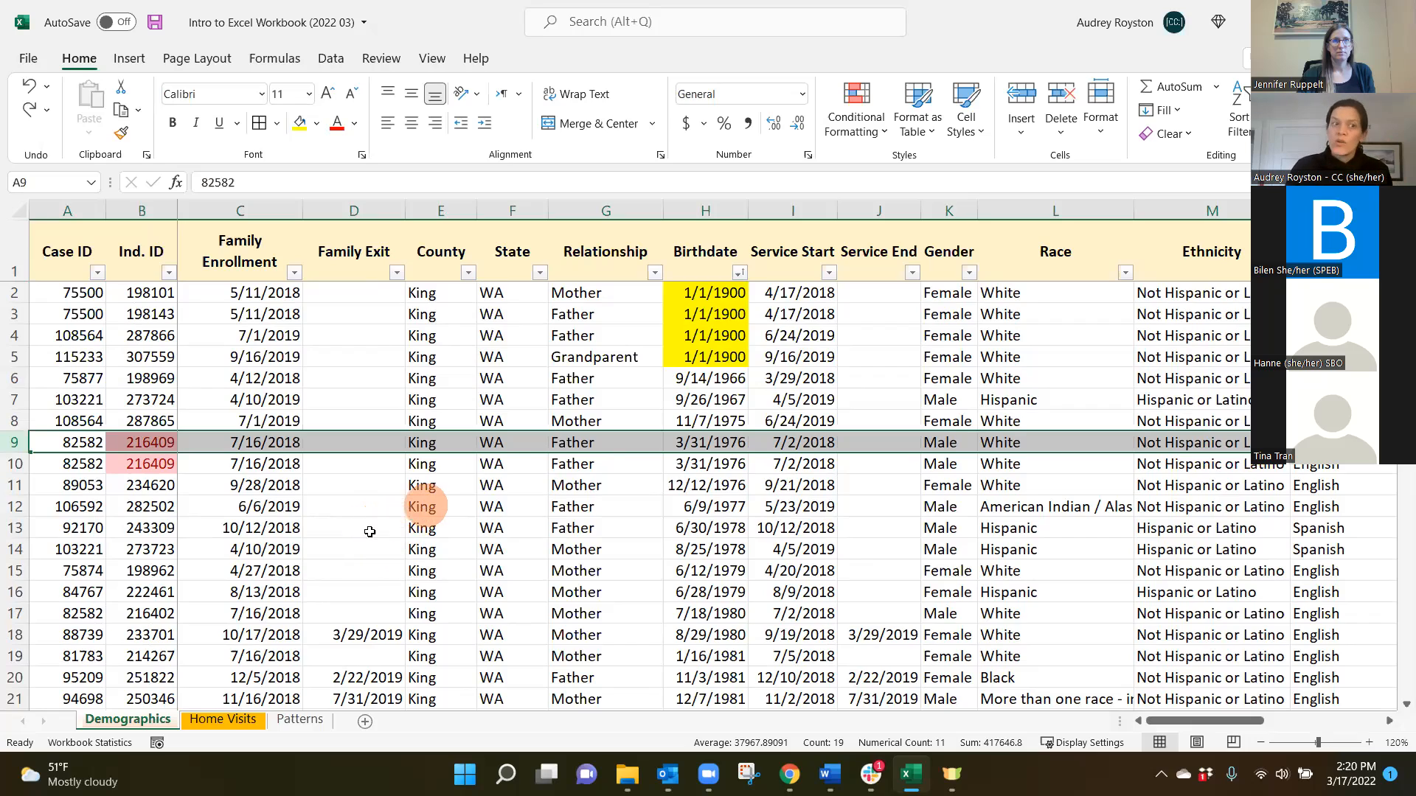
scroll(553, 486, "down", 5)
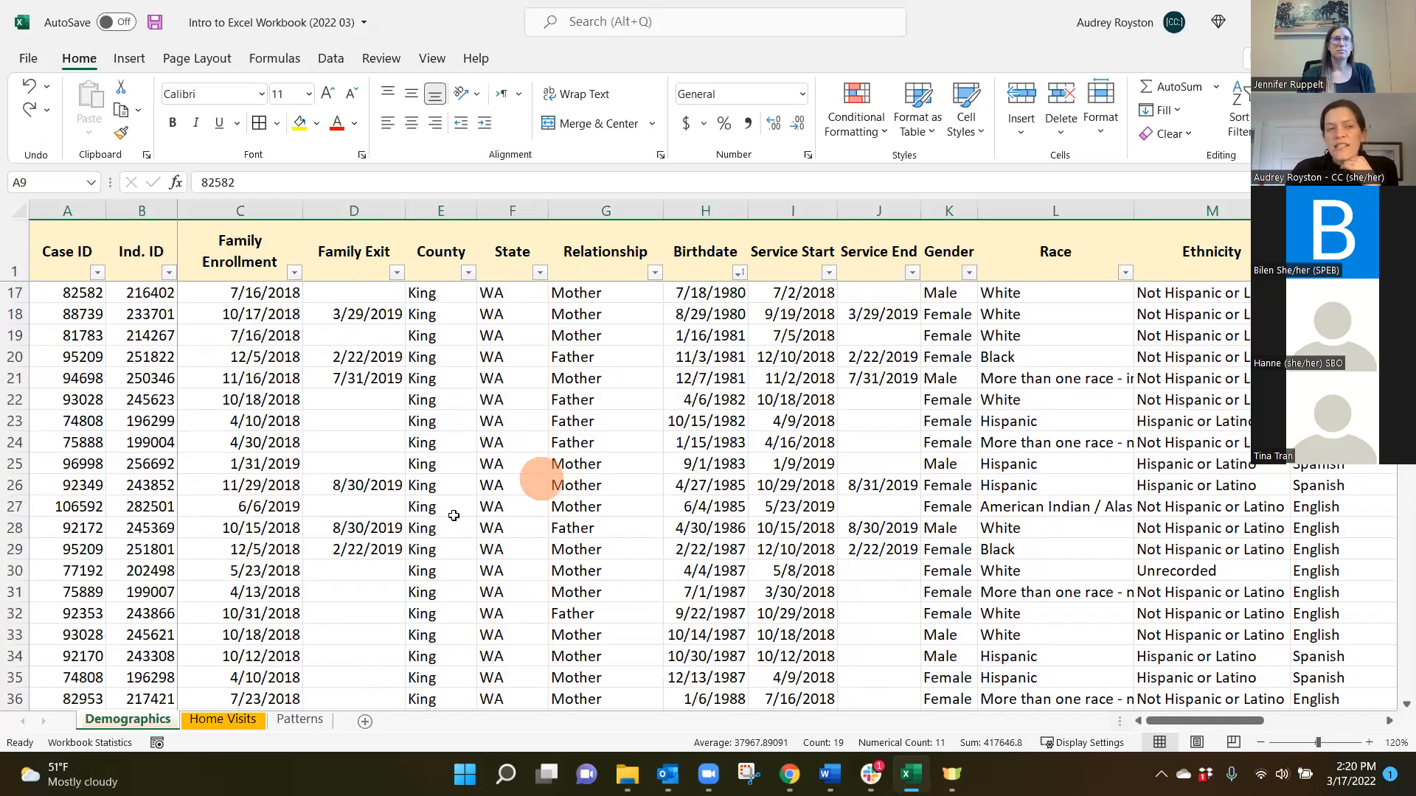
scroll(443, 509, "up", 5)
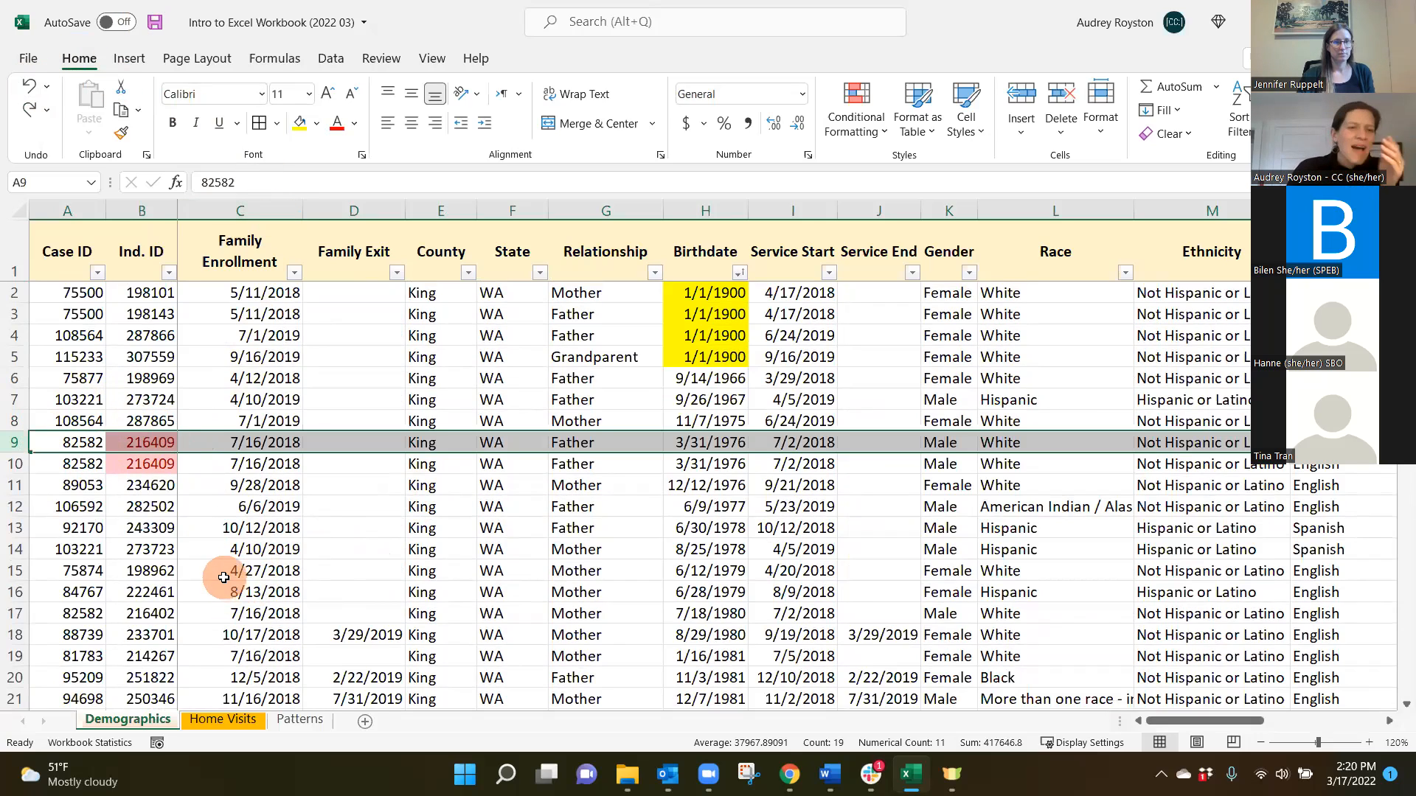
scroll(137, 454, "down", 1)
scroll(137, 455, "down", 15)
scroll(167, 521, "down", 6)
scroll(155, 562, "up", 20)
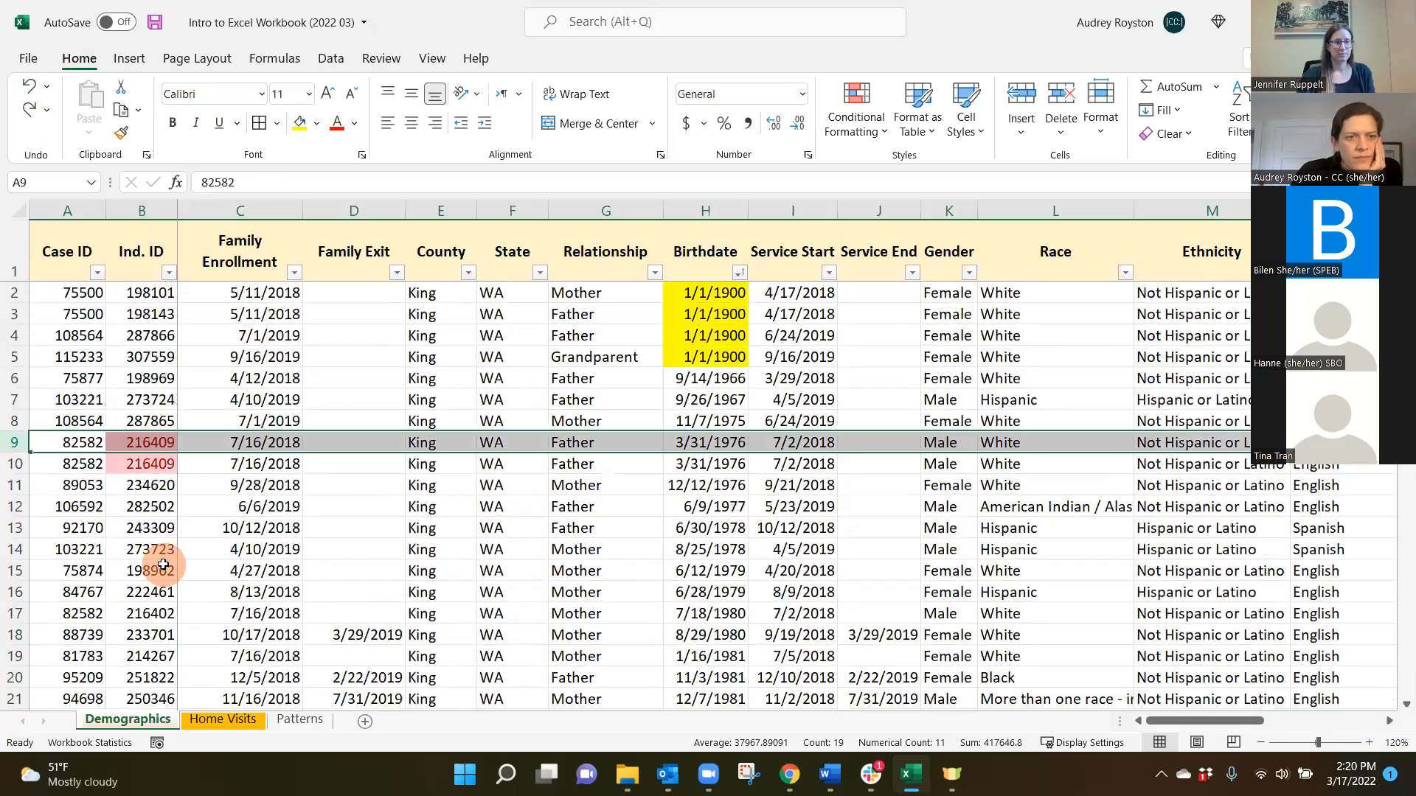
Step: Remove duplicate records from the demographics table, comparing only the Ind. ID column and treating the data as having headers
left_click(156, 447)
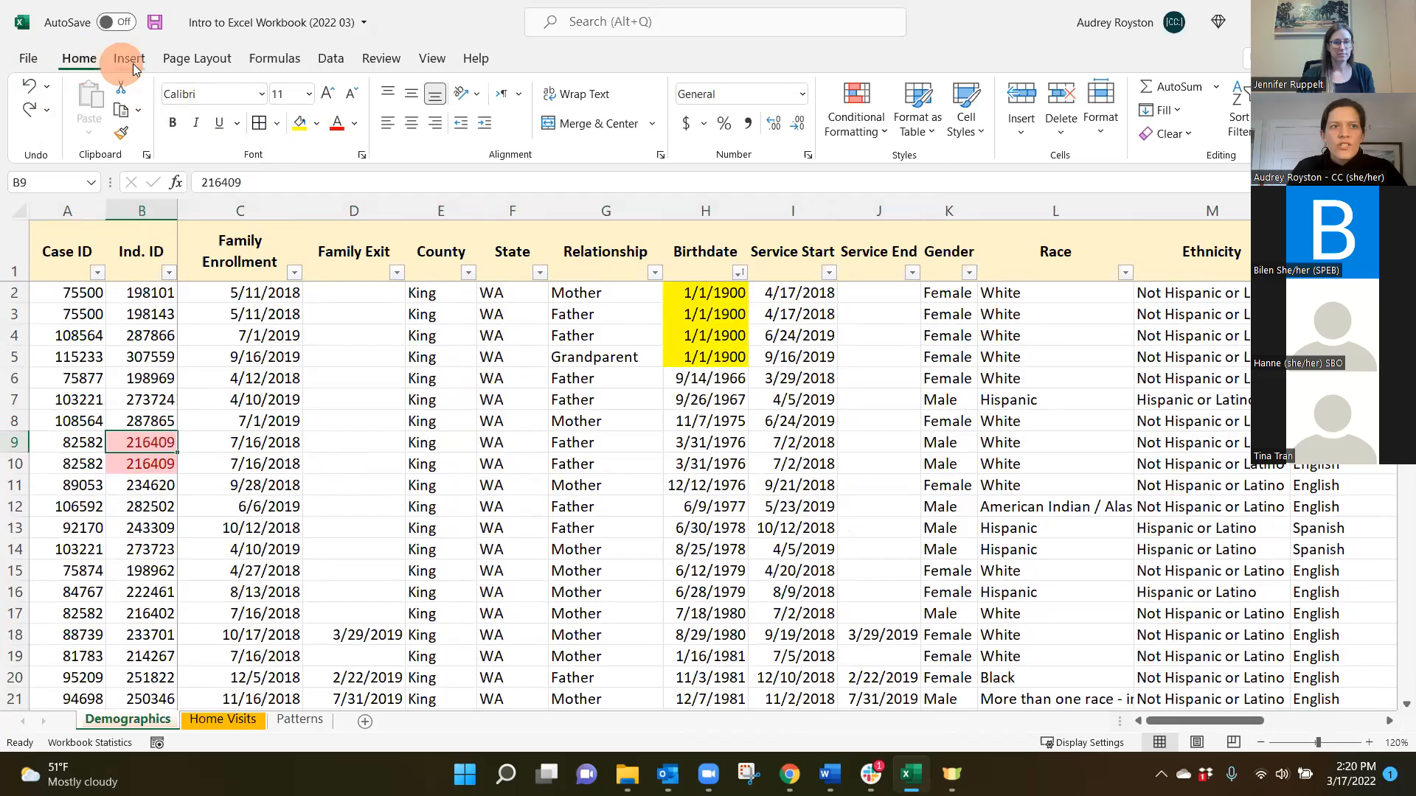
left_click(332, 59)
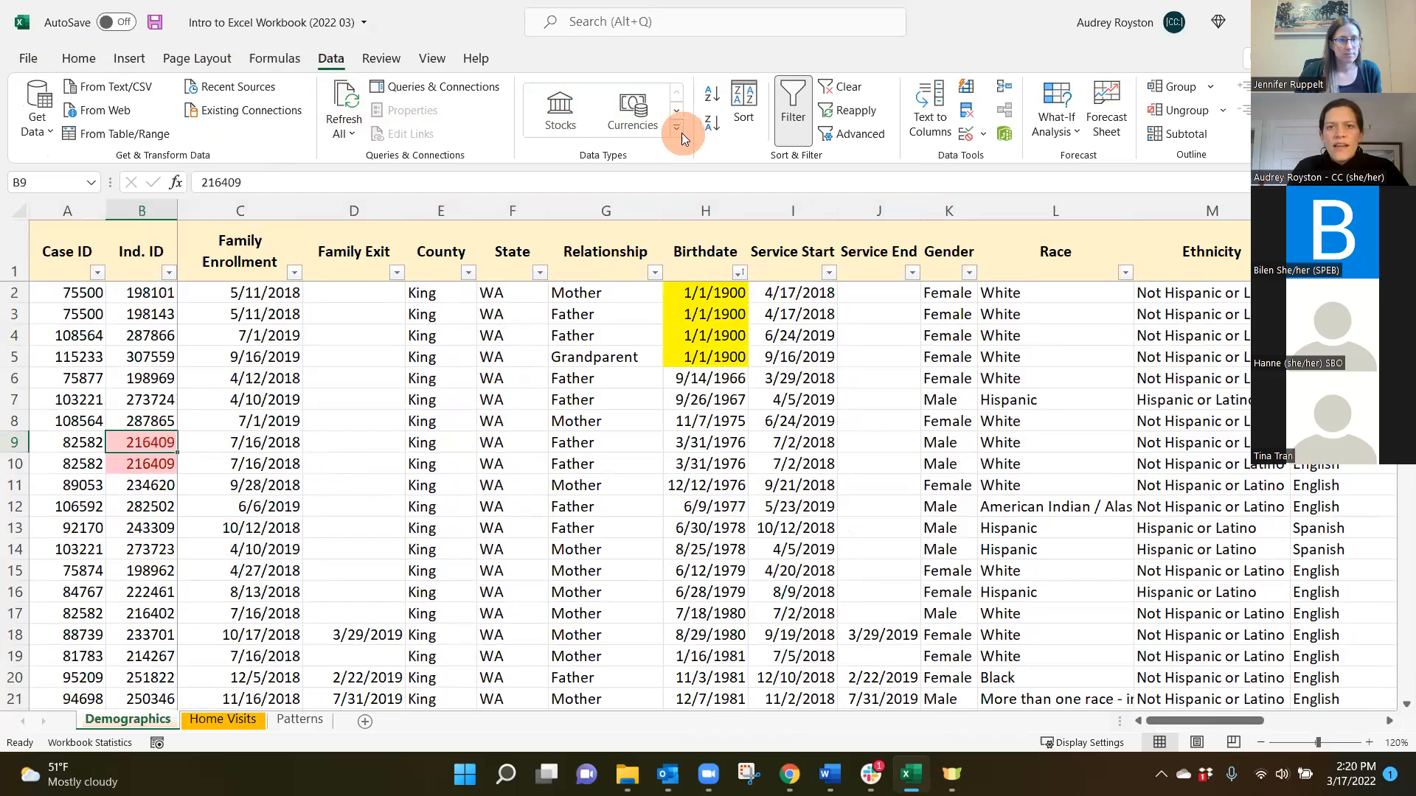
left_click(964, 113)
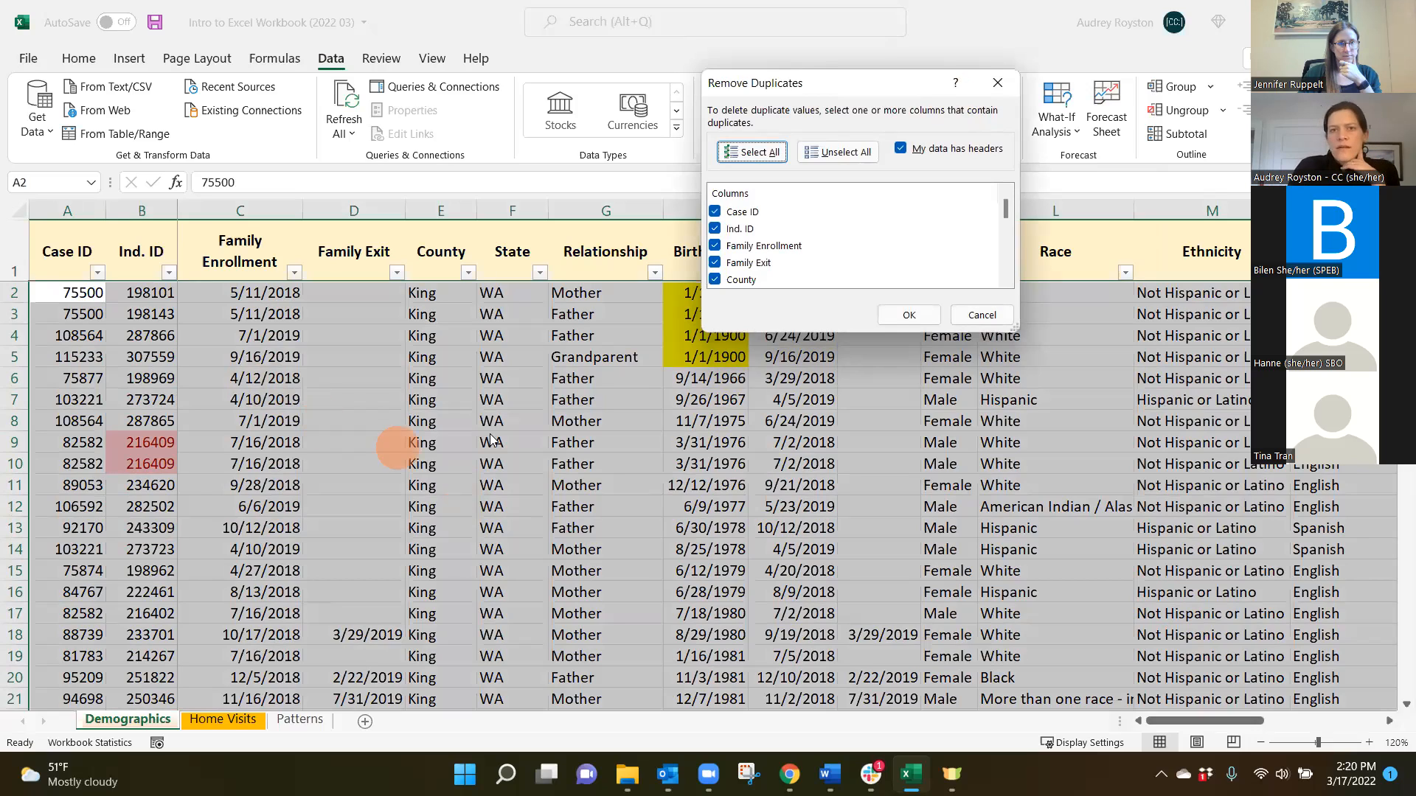
left_click(902, 147)
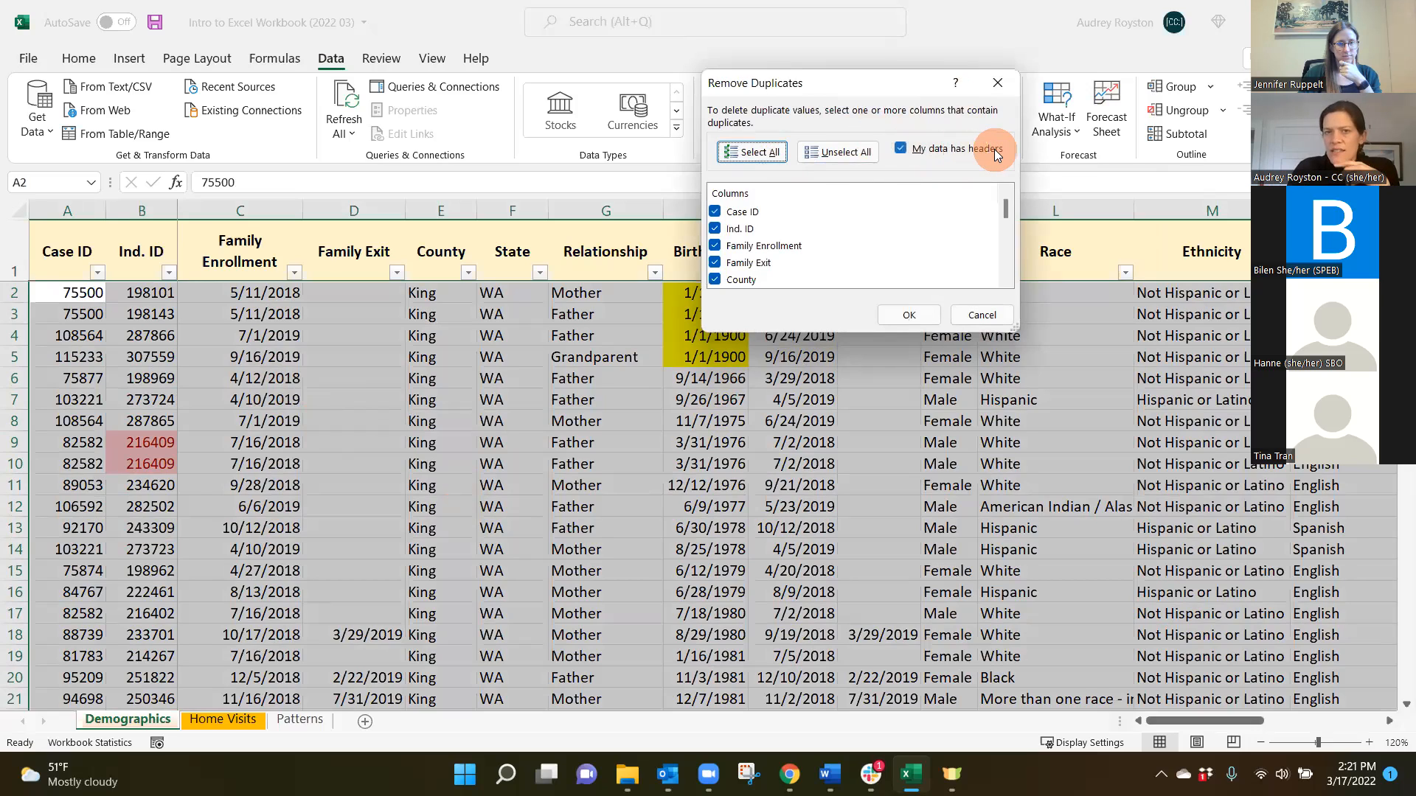
left_click(846, 151)
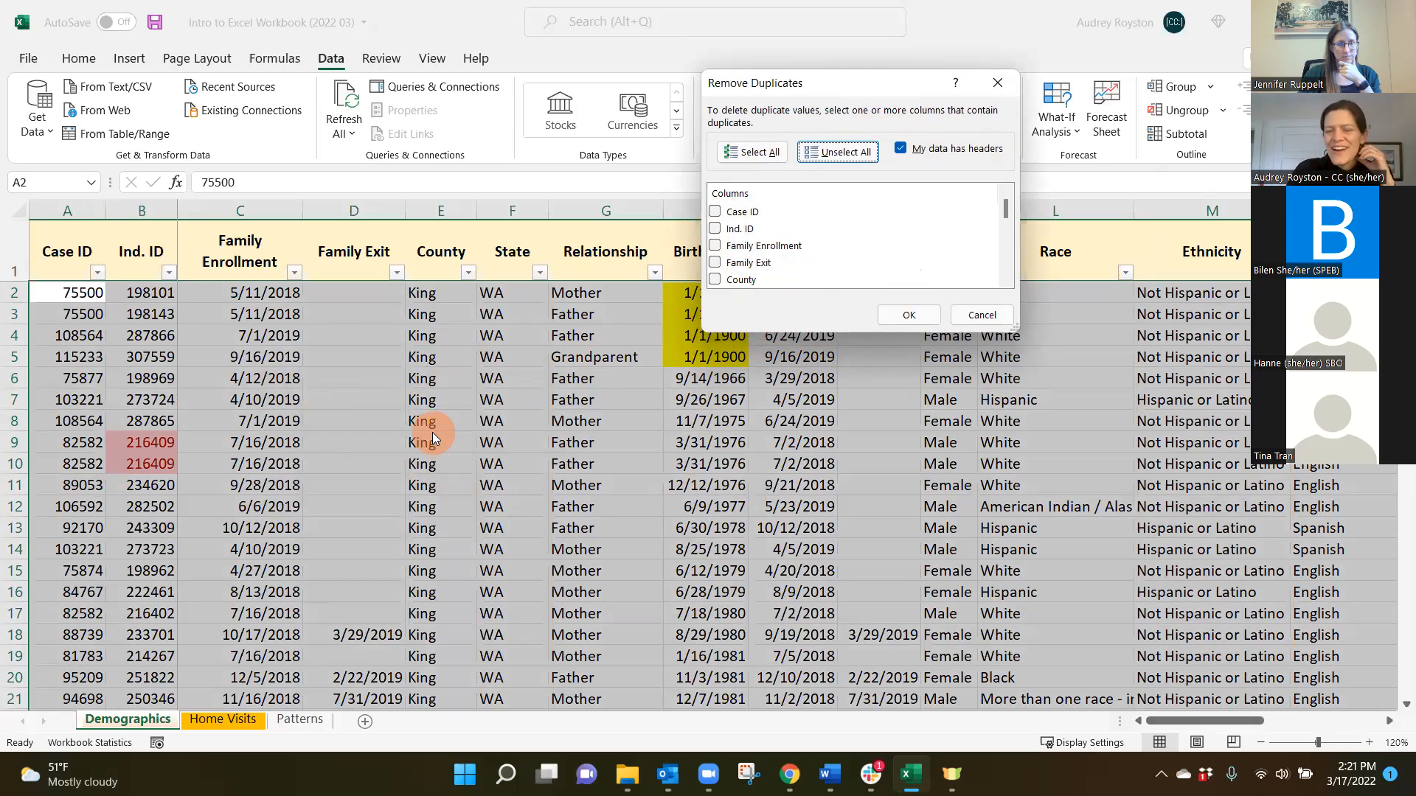
left_click(715, 229)
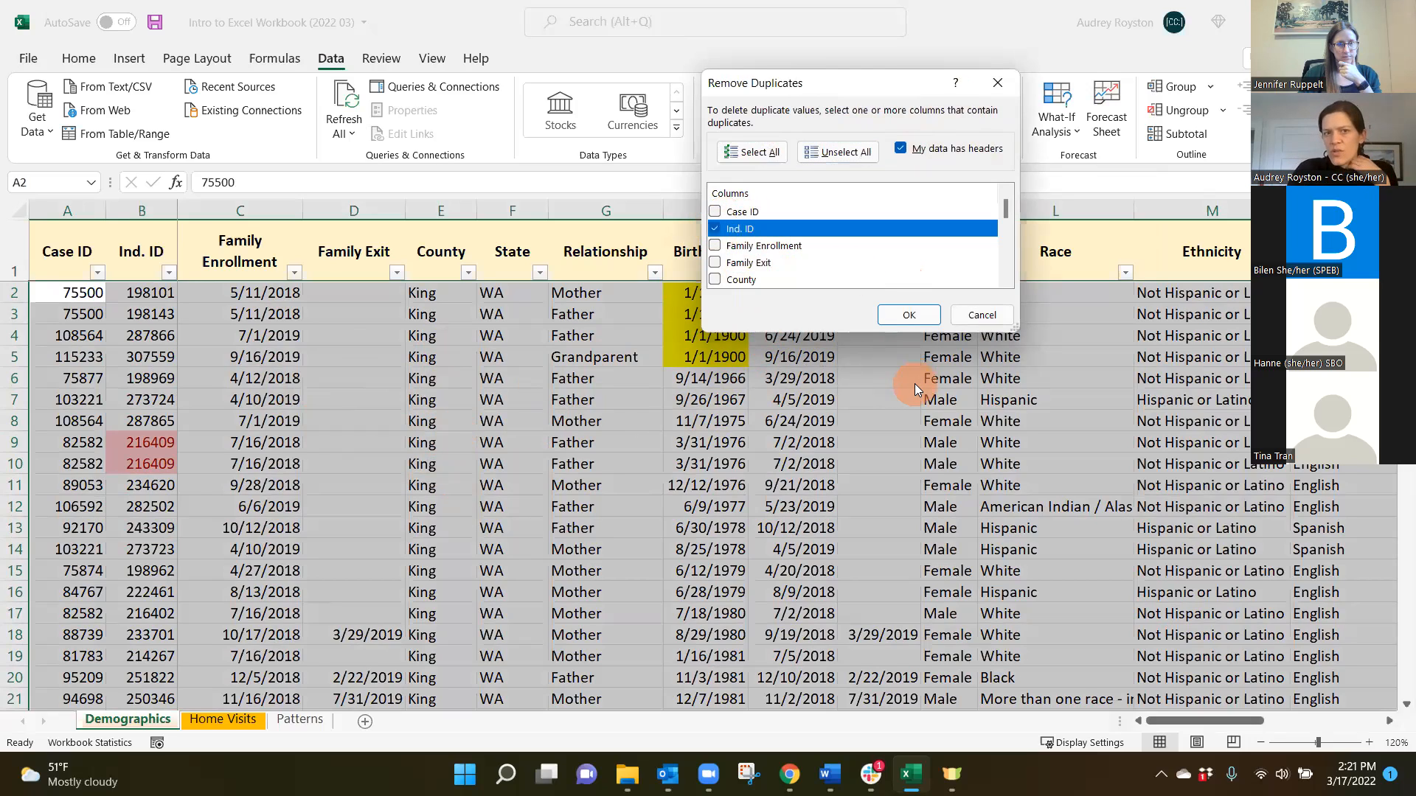
left_click(906, 315)
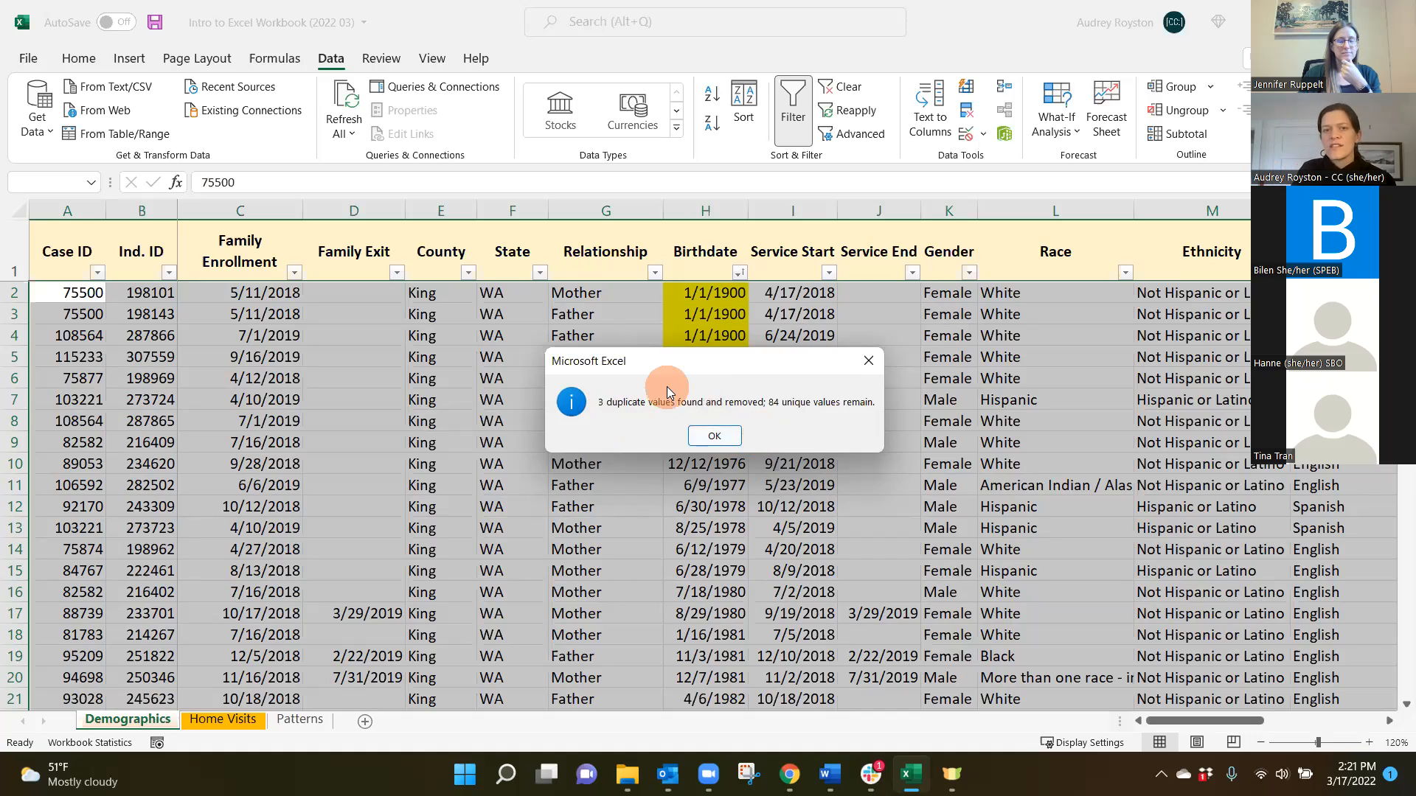
left_click(714, 436)
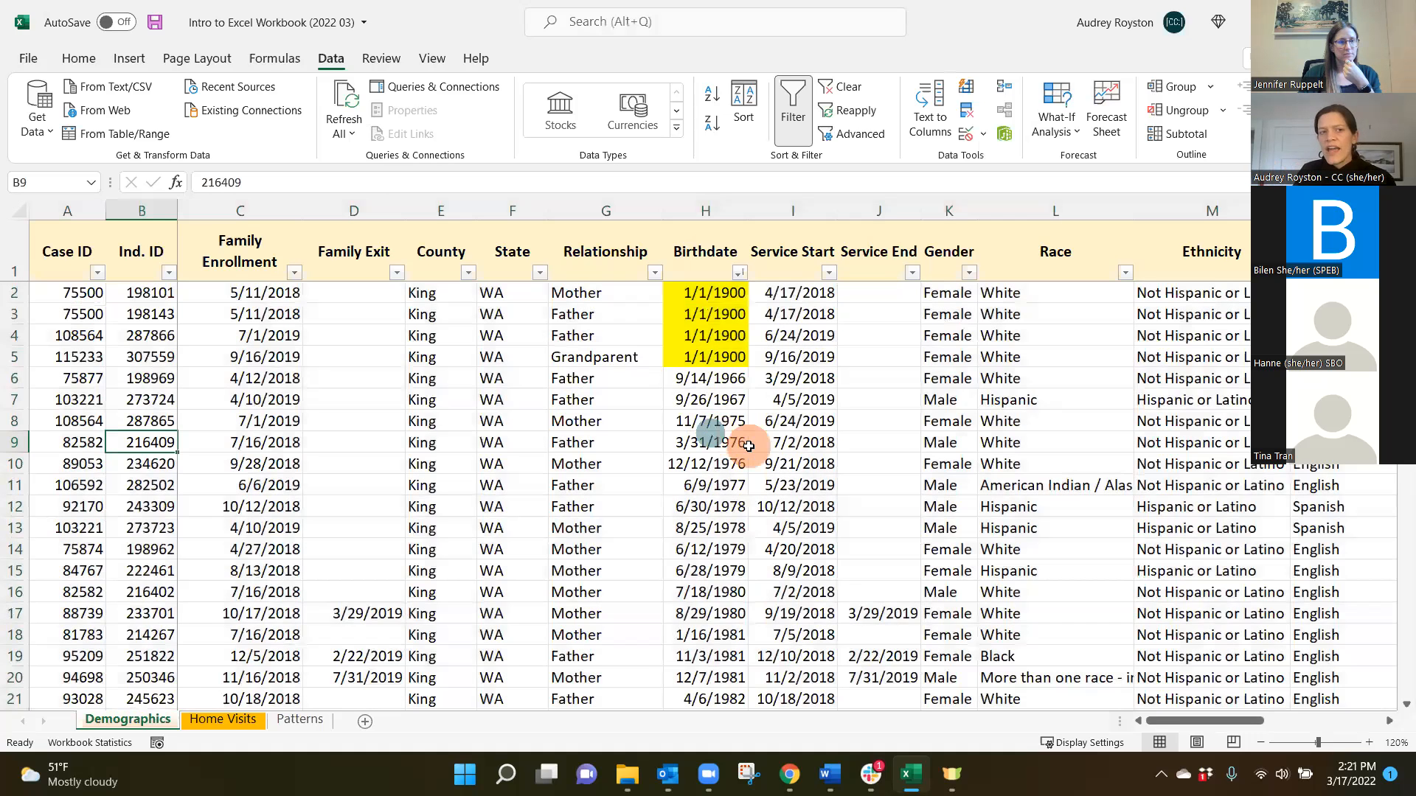
Step: Check the Ind. ID column down to the last record for remaining highlighted duplicates
scroll(228, 477, "down", 1)
scroll(228, 477, "down", 13)
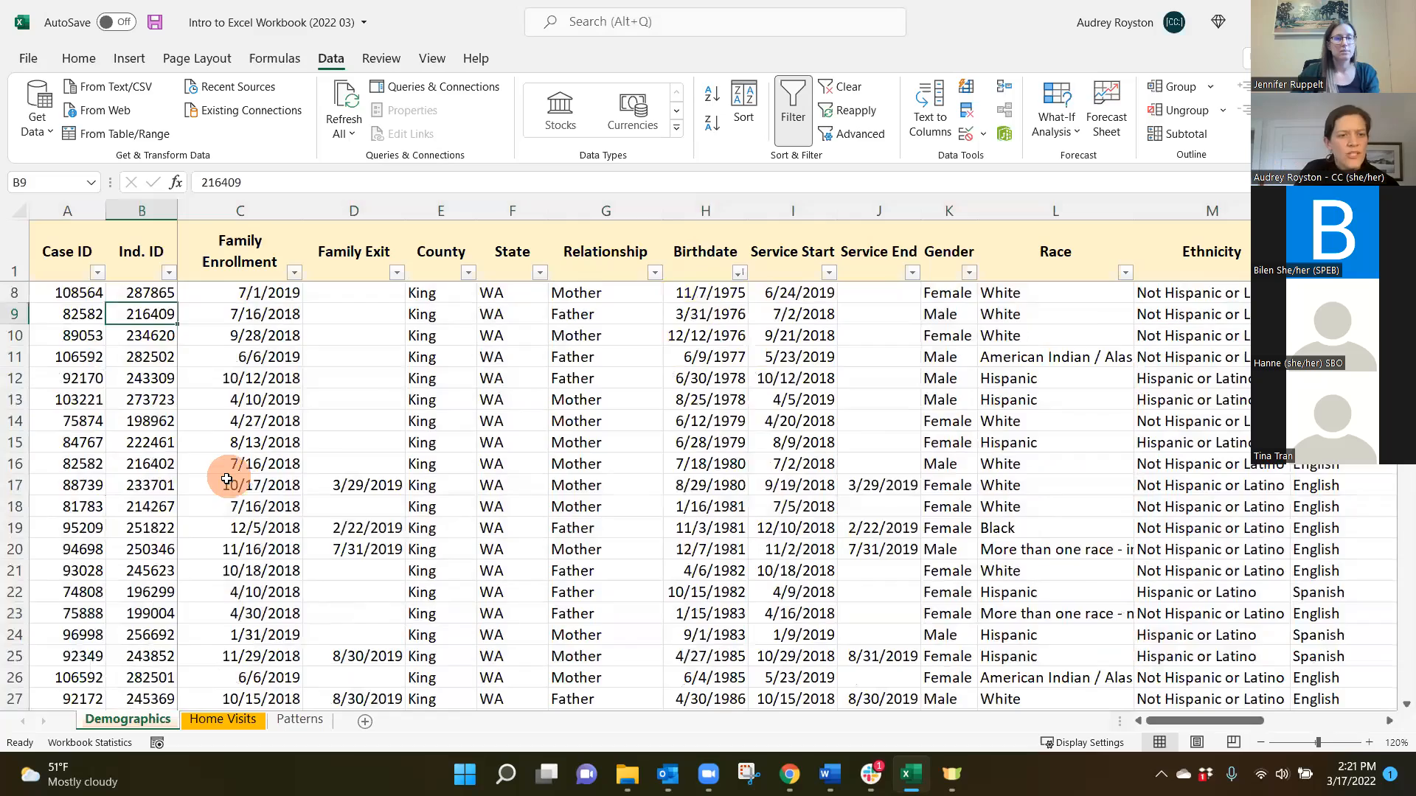
scroll(161, 344, "down", 7)
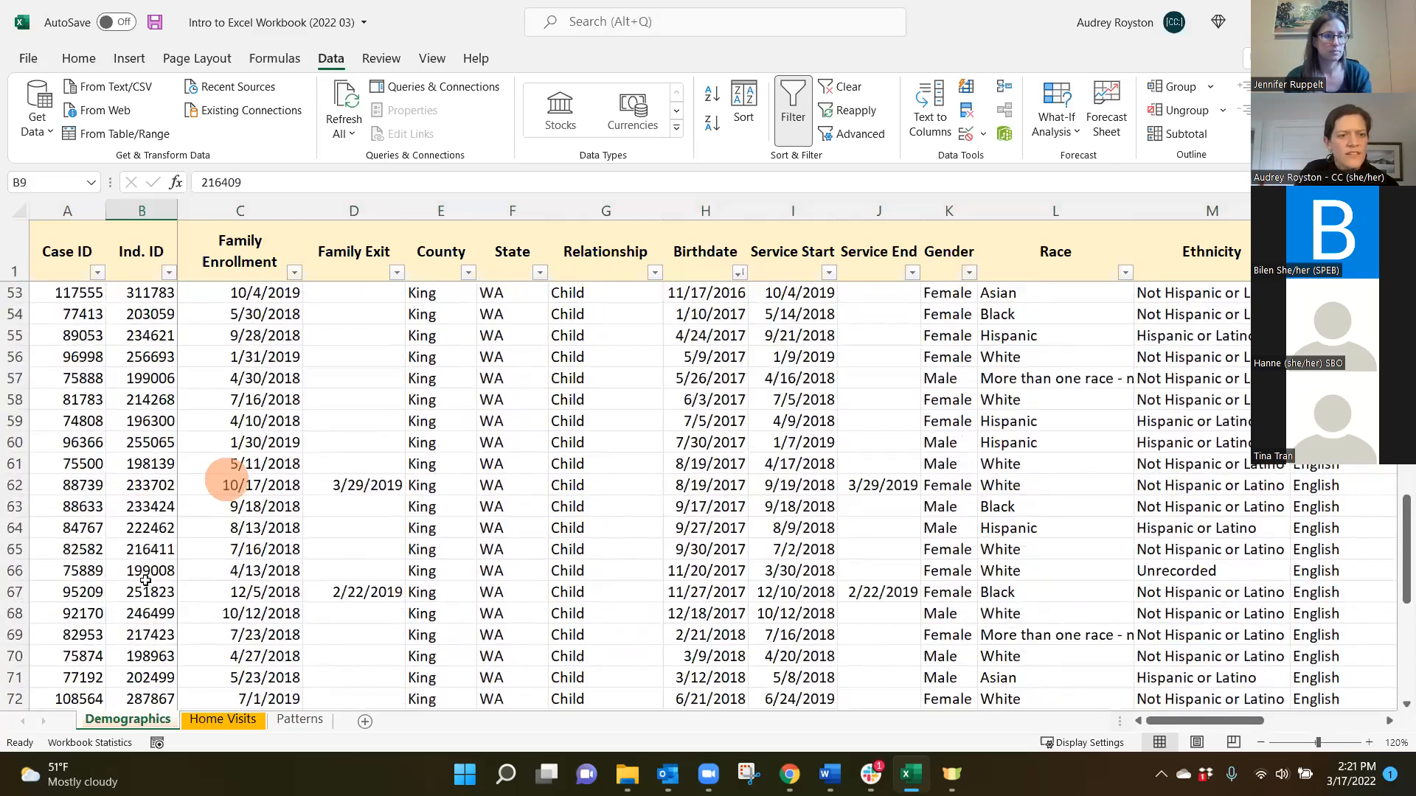
scroll(146, 581, "down", 4)
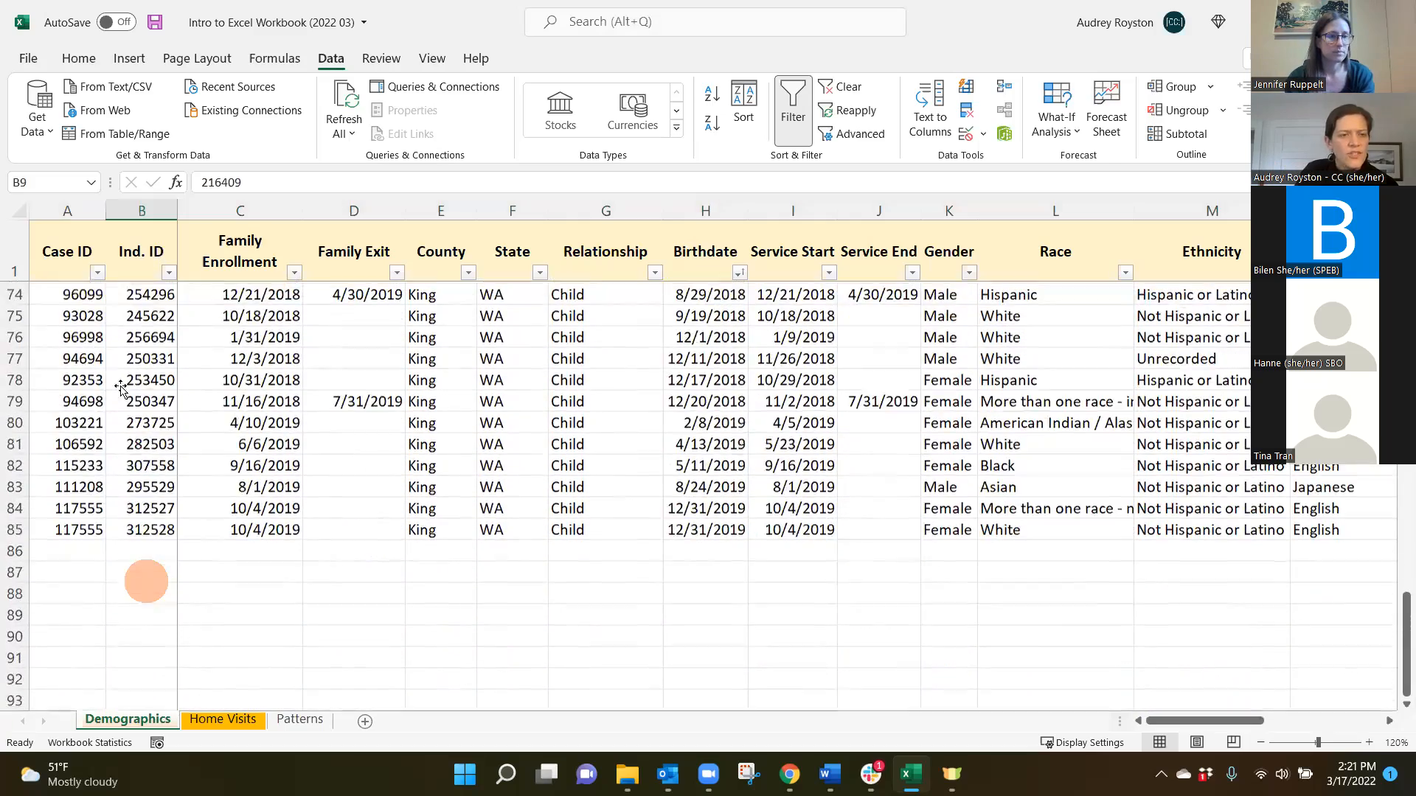
scroll(145, 580, "up", 20)
scroll(141, 387, "up", 3)
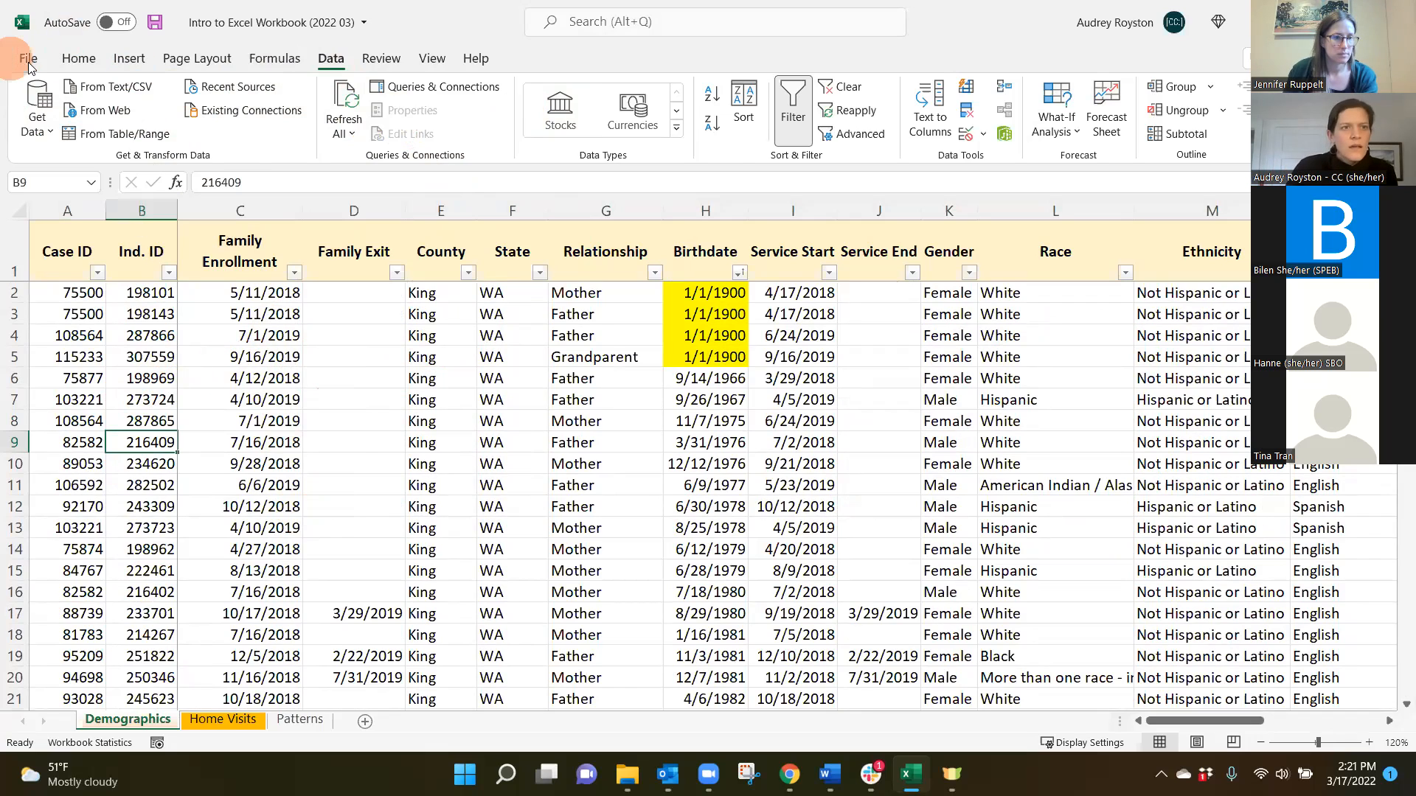
Step: Undo the duplicate removal and the red duplicate highlighting, keeping the demographics table unfiltered
left_click(77, 58)
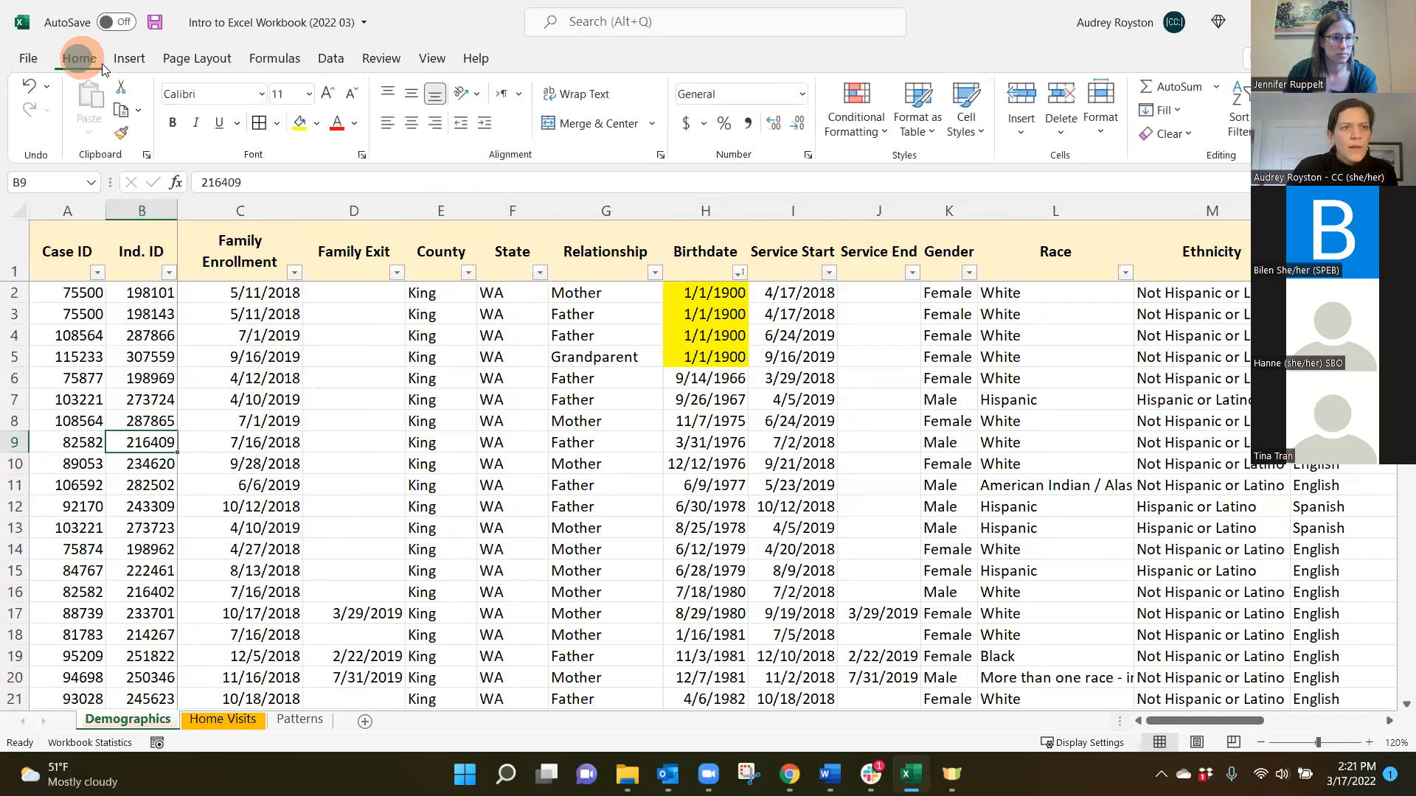
left_click(29, 87)
left_click(30, 87)
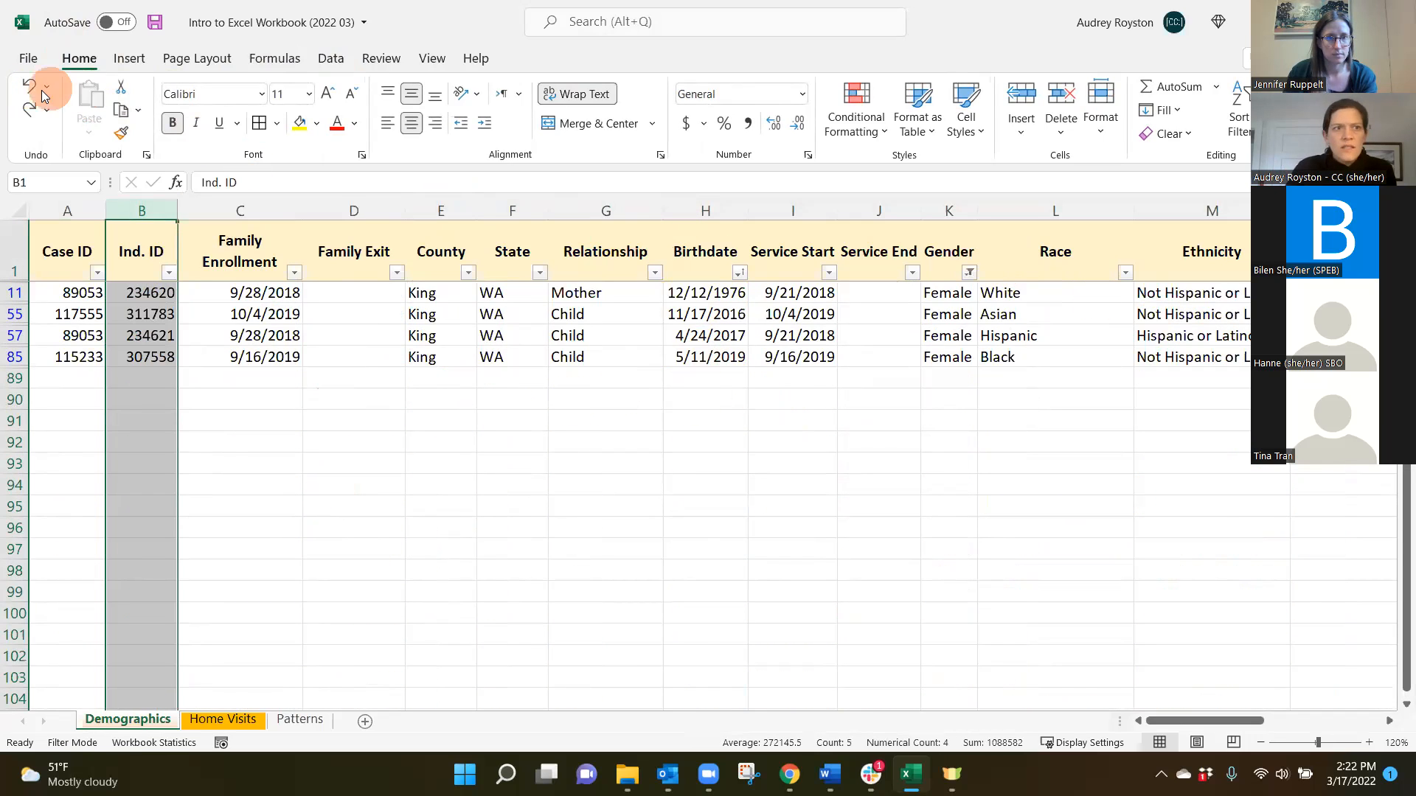
left_click(27, 110)
left_click(646, 445)
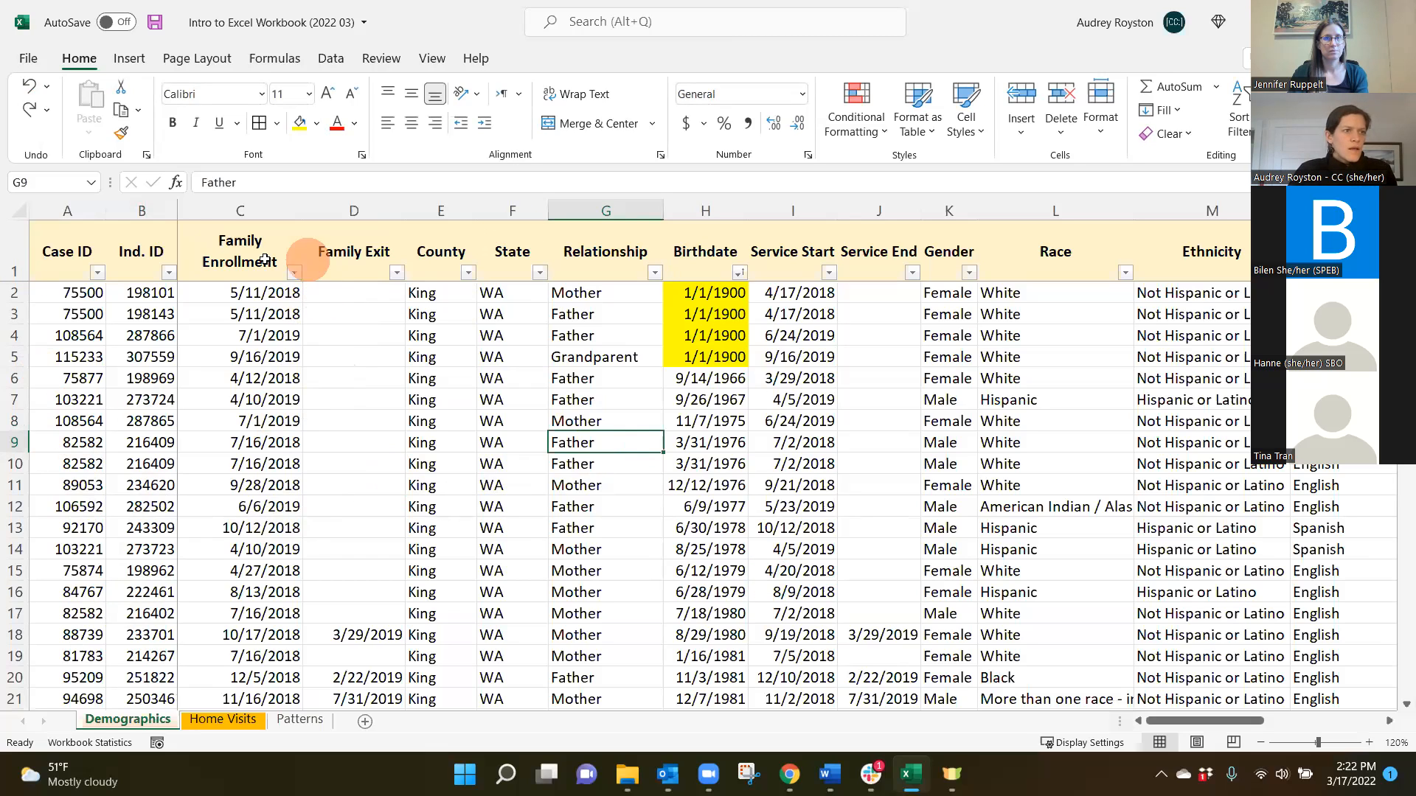
Step: Highlight duplicate values in the Ind. ID column with Green Fill with Dark Green Text using conditional formatting
left_click(152, 207)
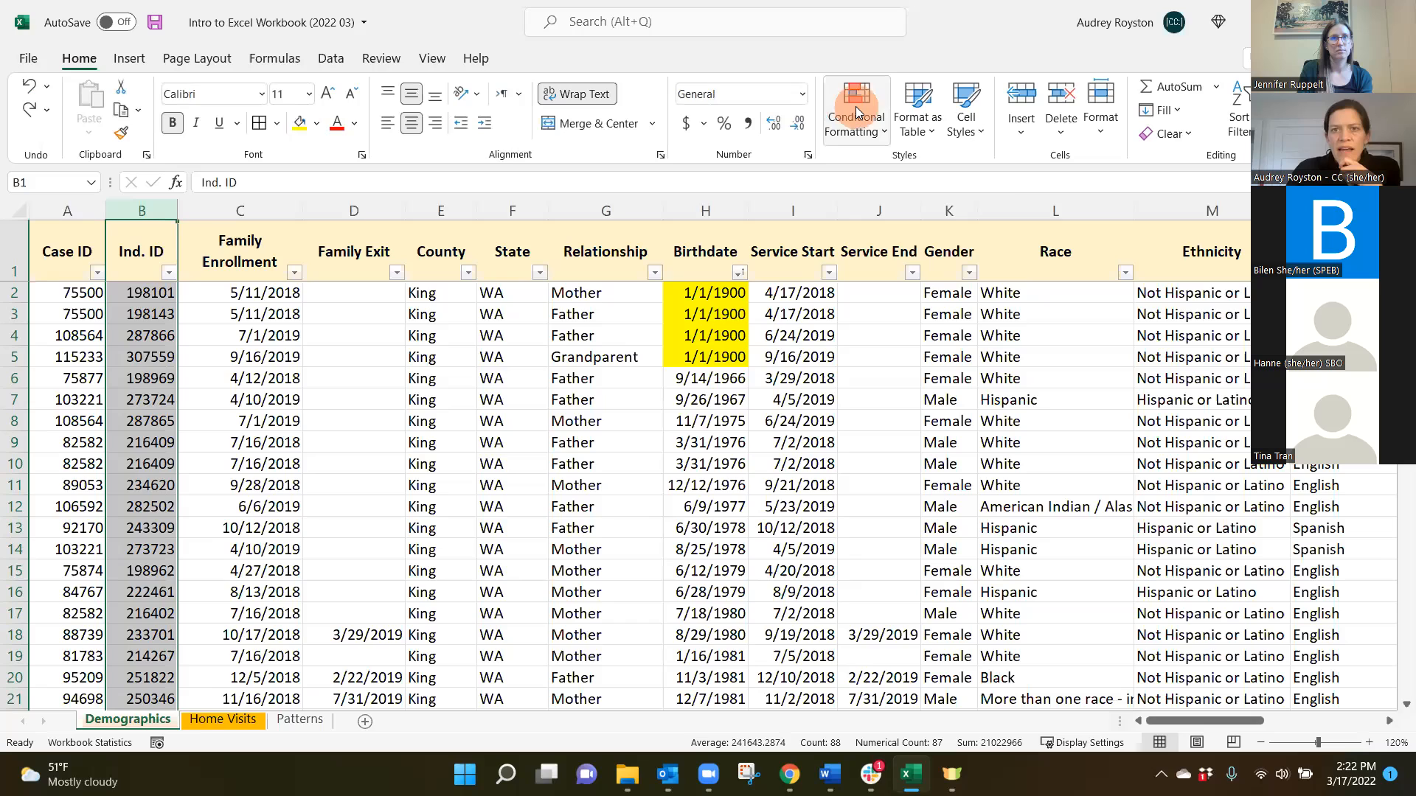
left_click(873, 120)
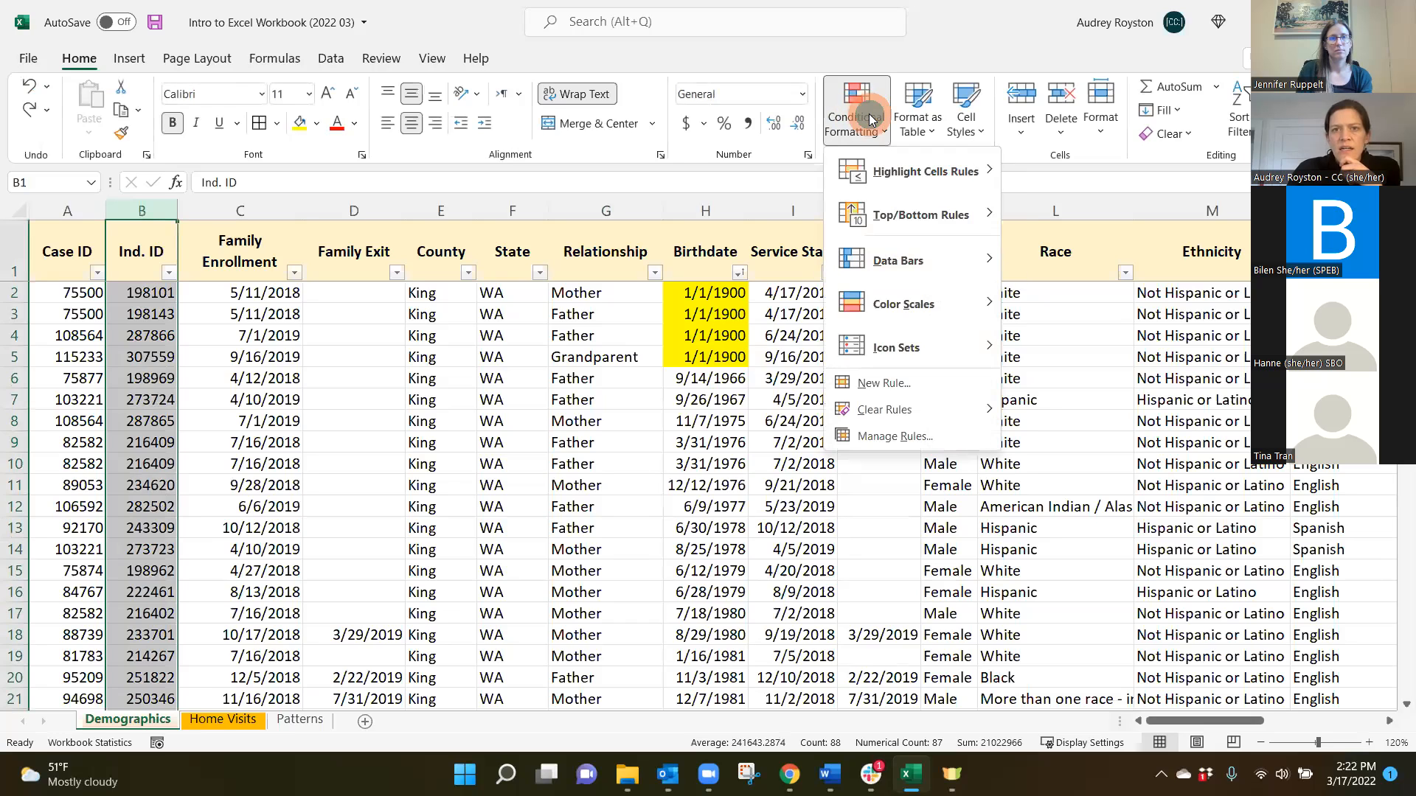
mouse_move(872, 174)
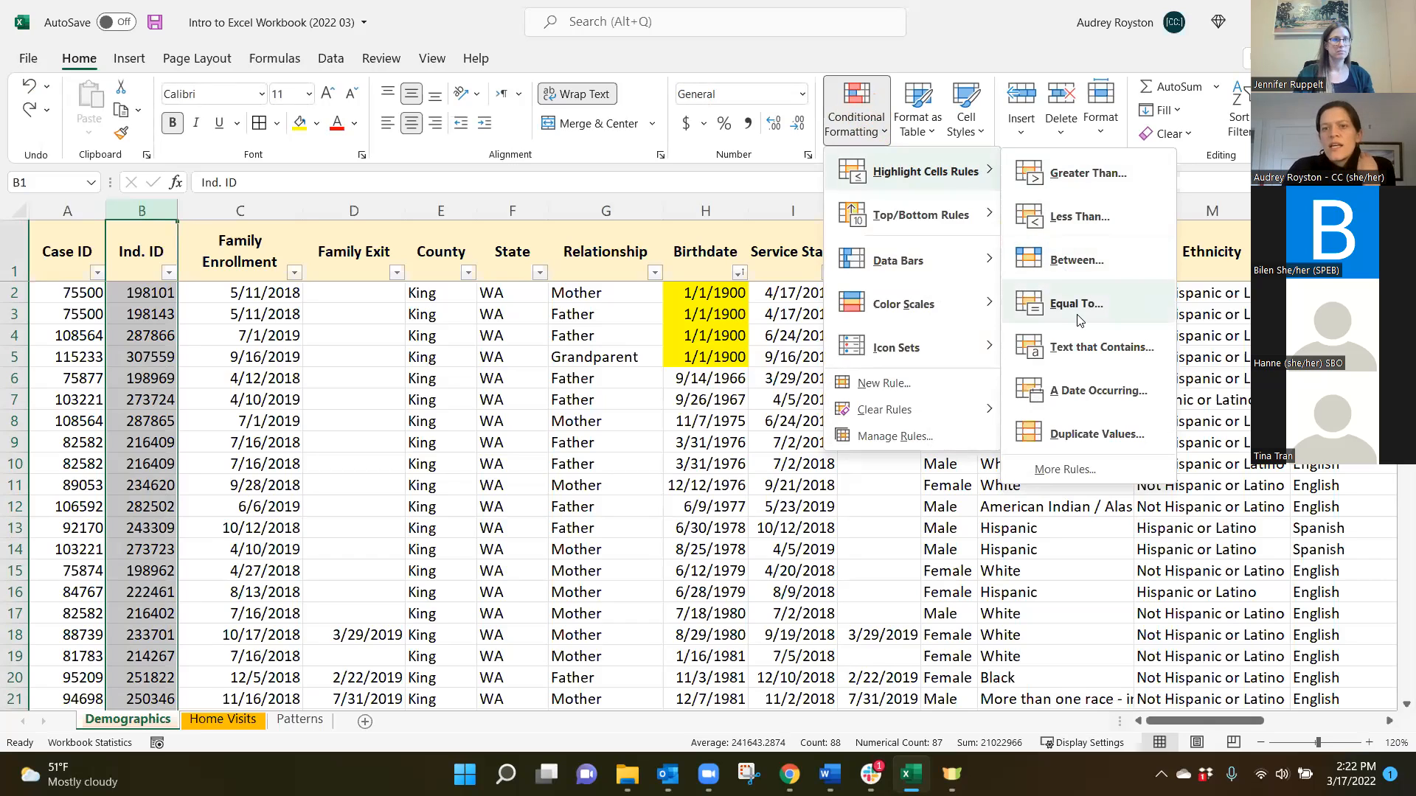
left_click(1084, 436)
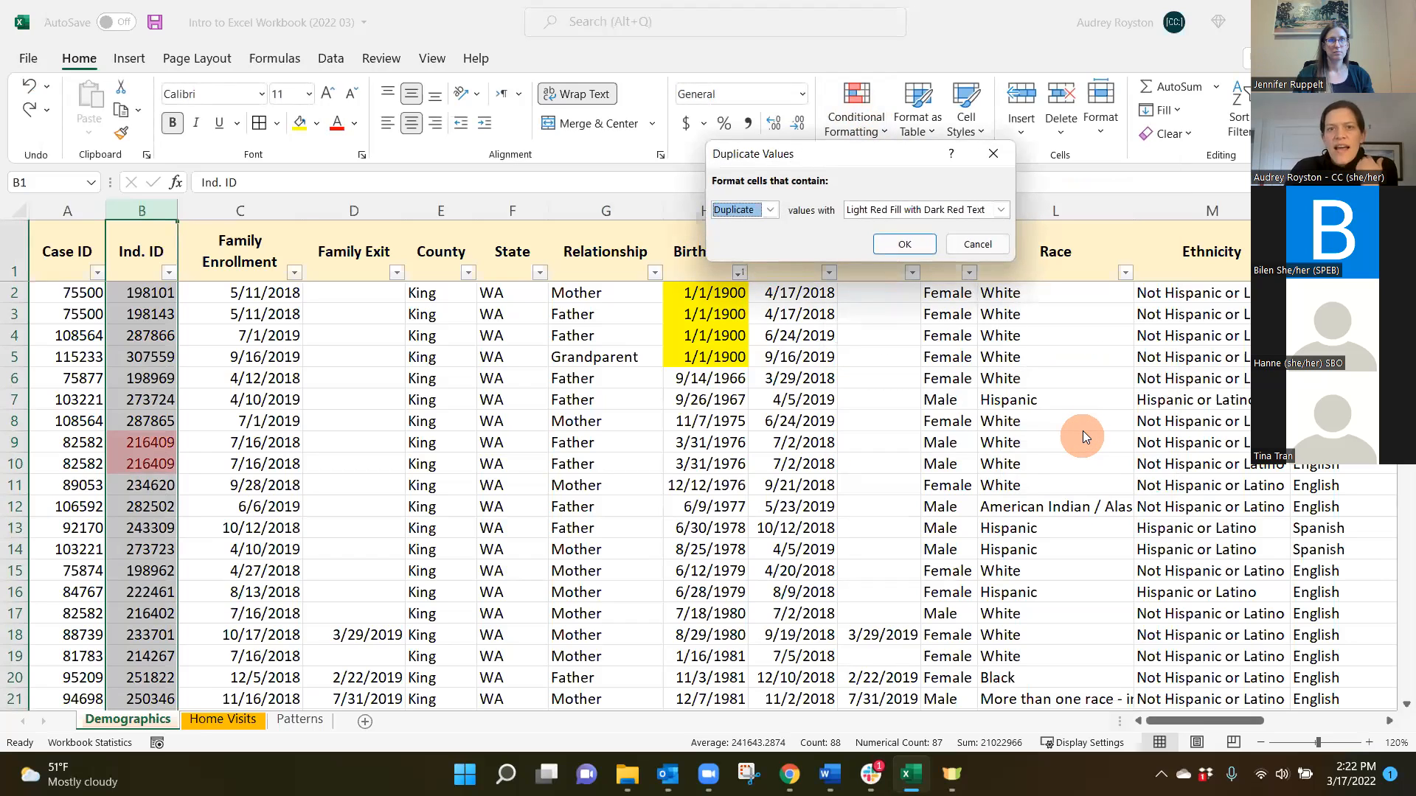
left_click(771, 210)
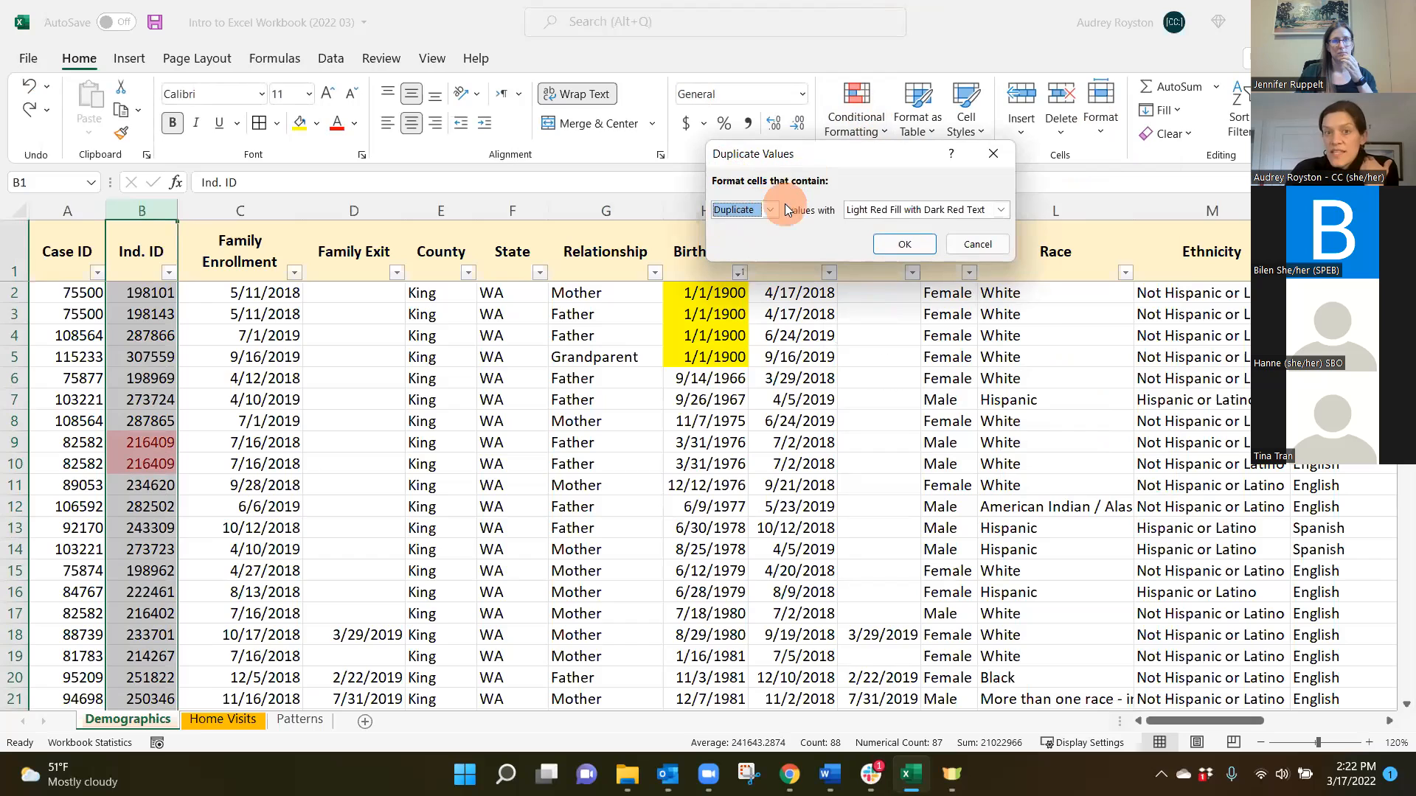
left_click(771, 211)
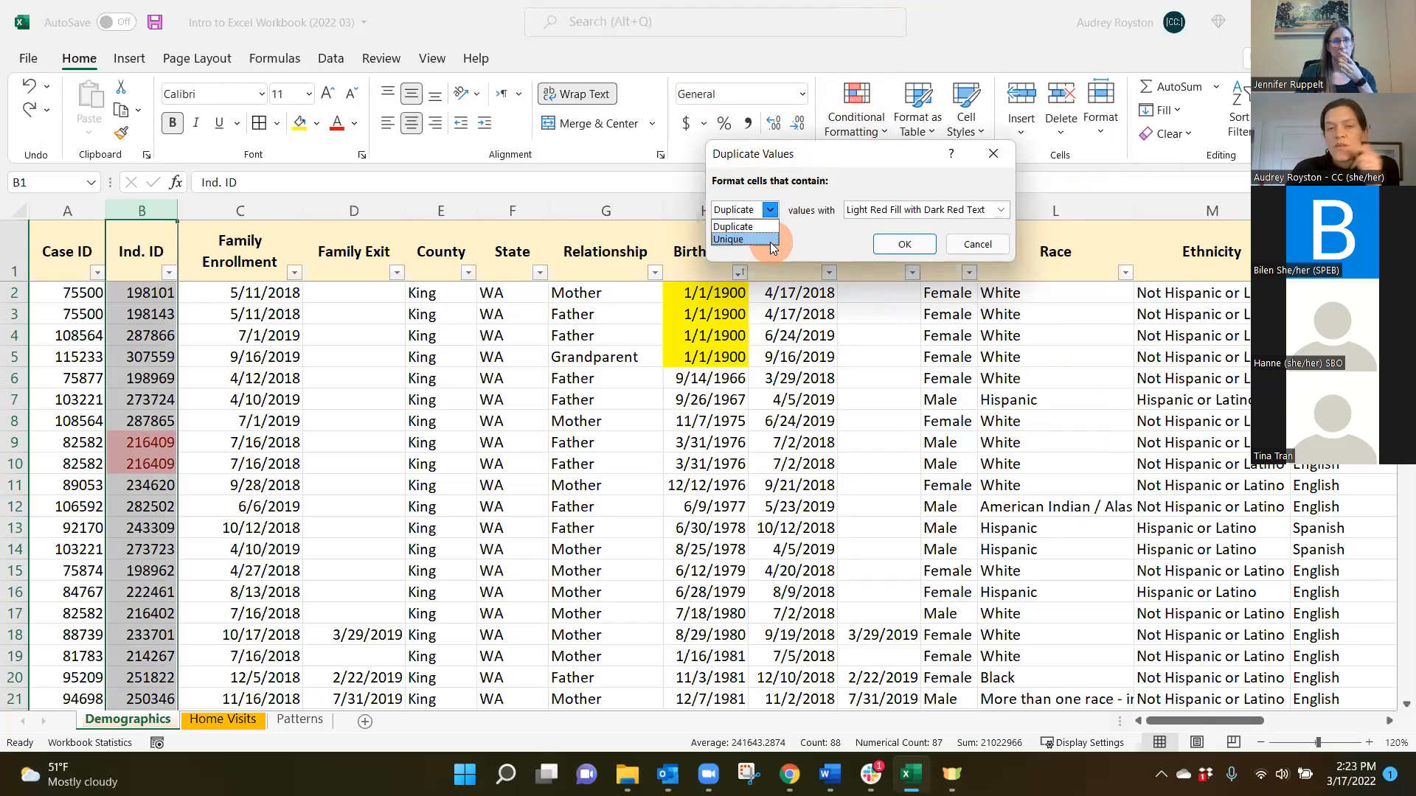
left_click(767, 228)
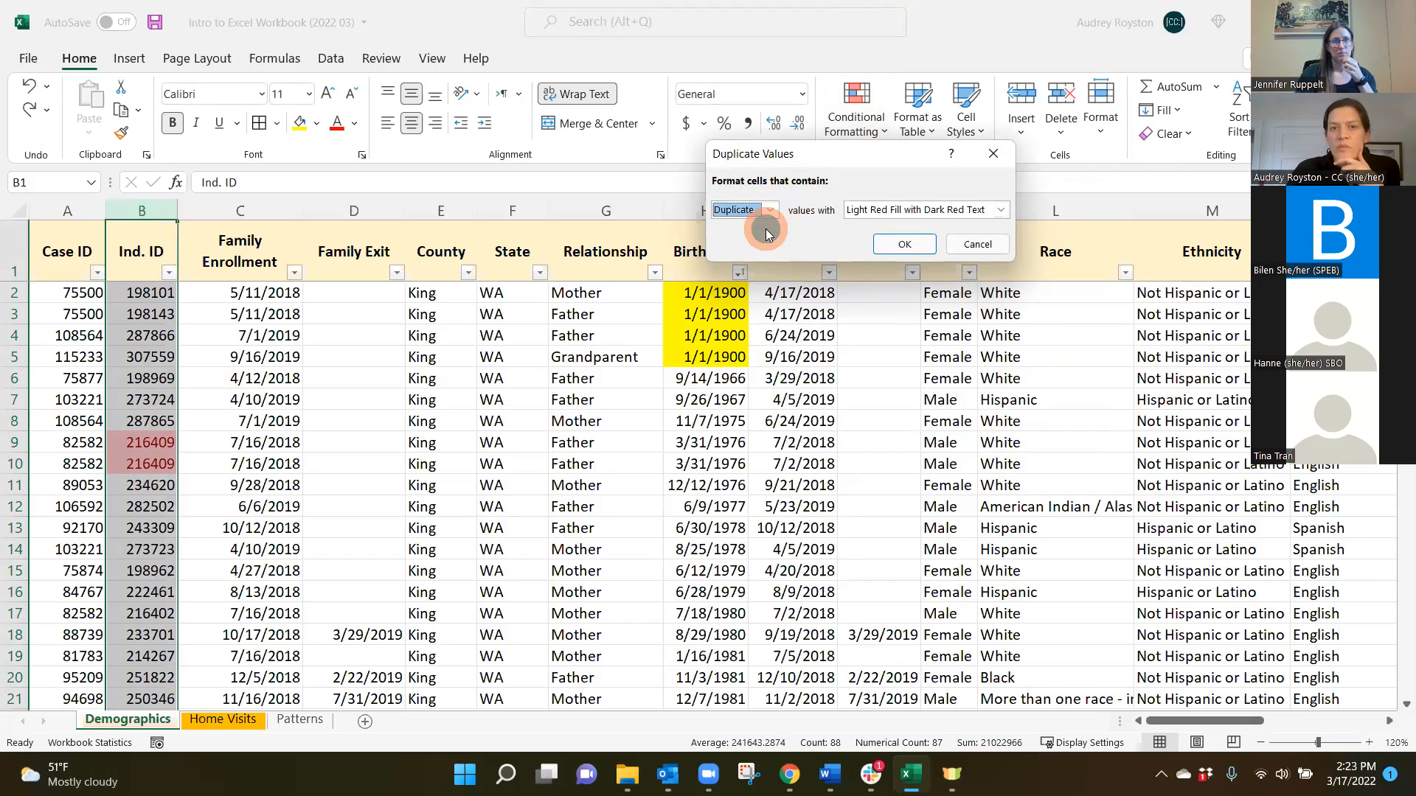
left_click(1000, 211)
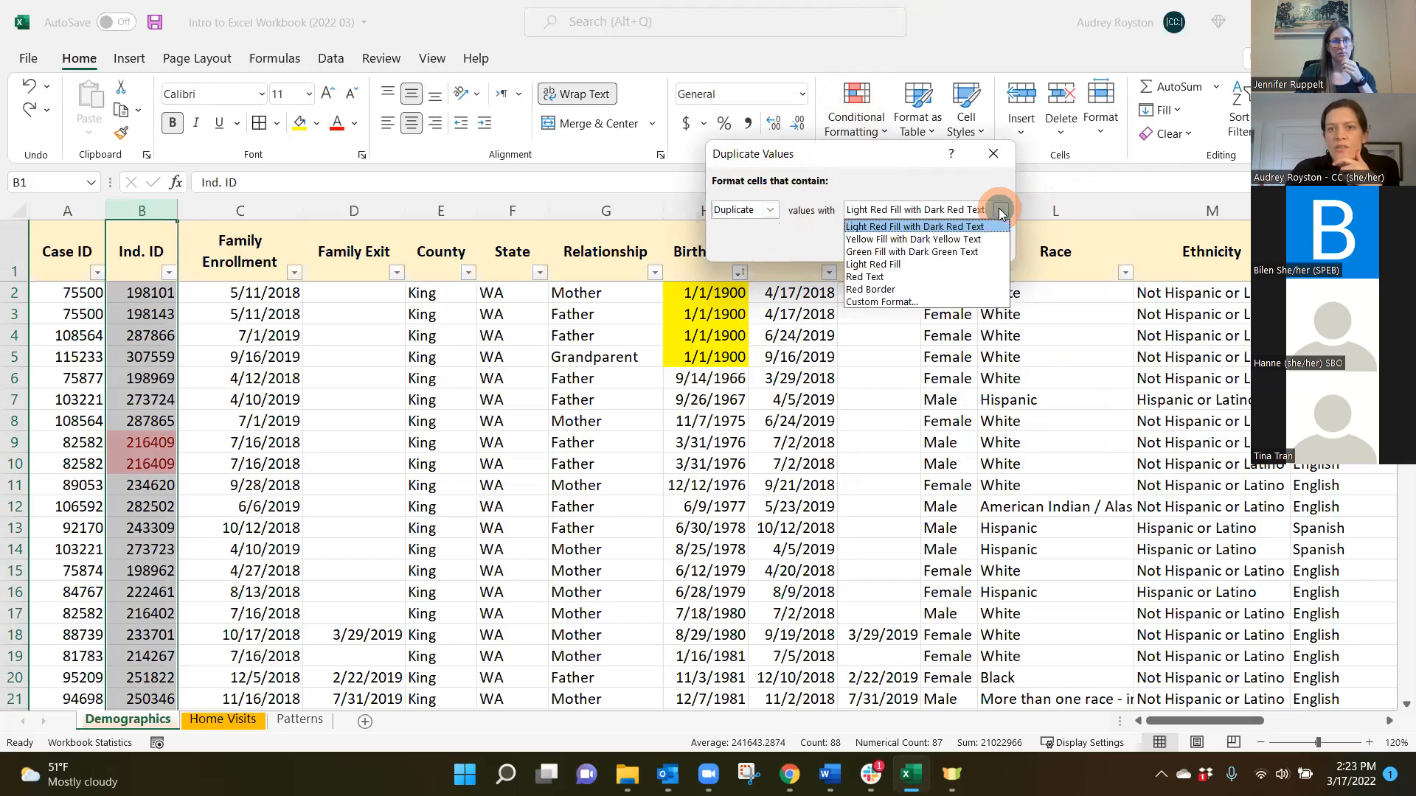
left_click(950, 253)
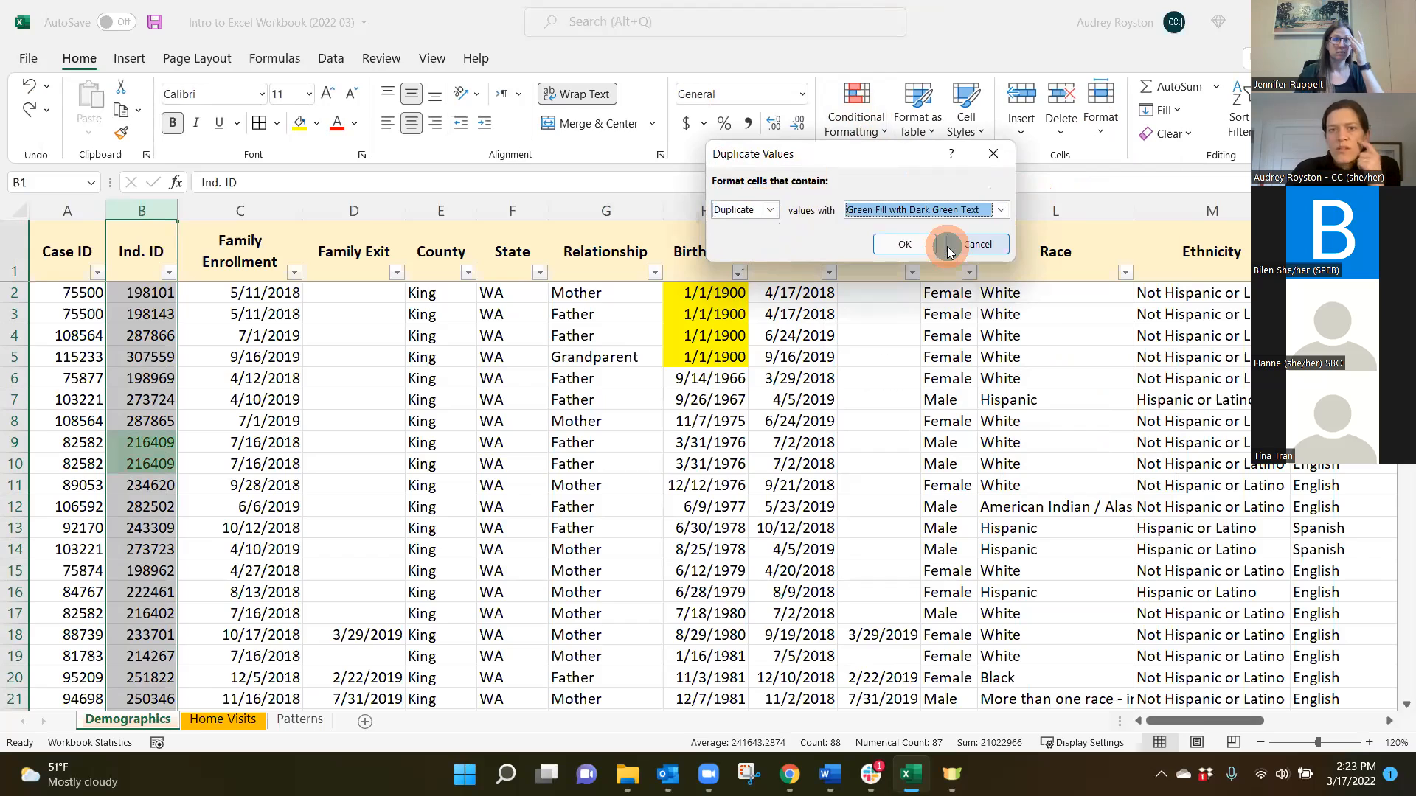
left_click(904, 244)
left_click(149, 531)
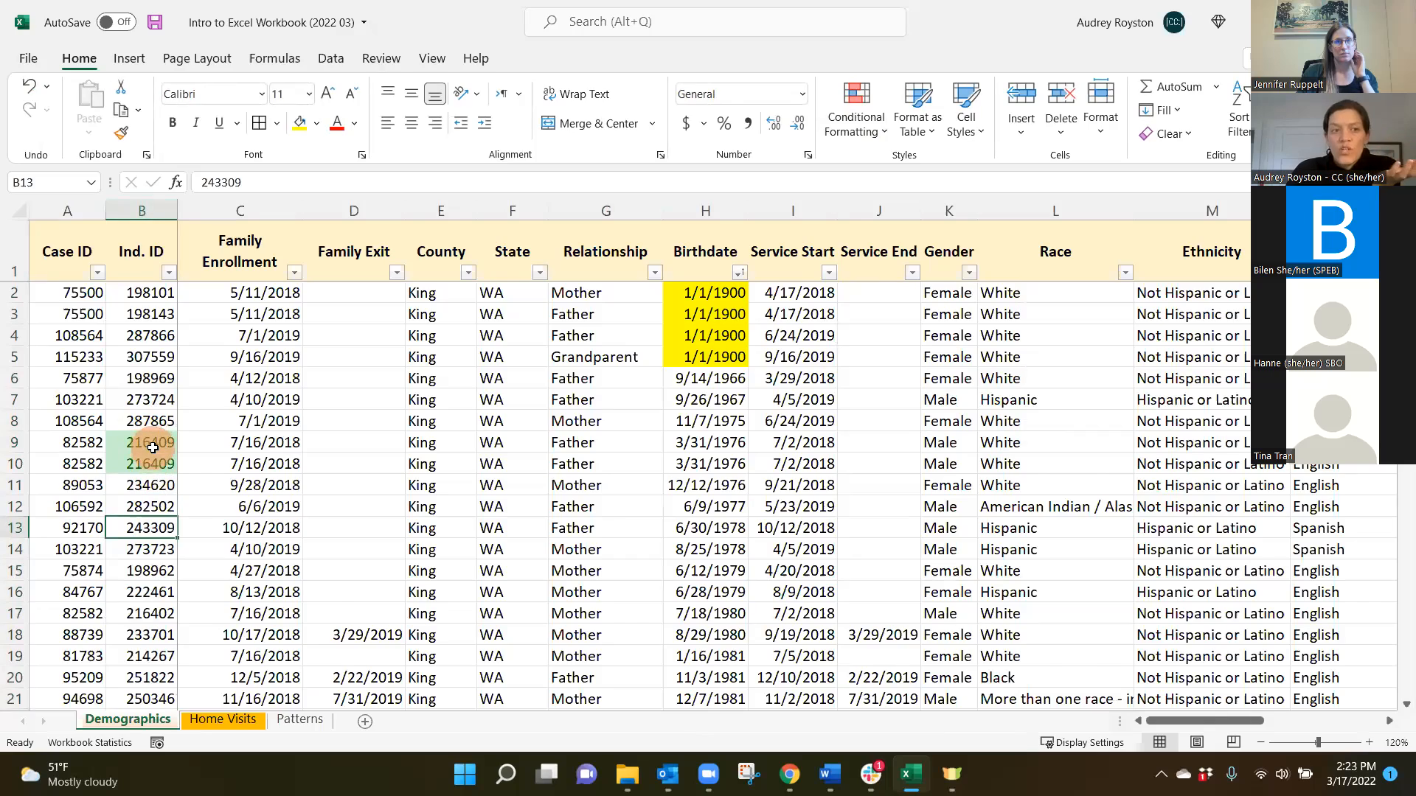
Step: Examine the whole Ind. ID column for green-highlighted duplicate values
scroll(177, 469, "down", 5)
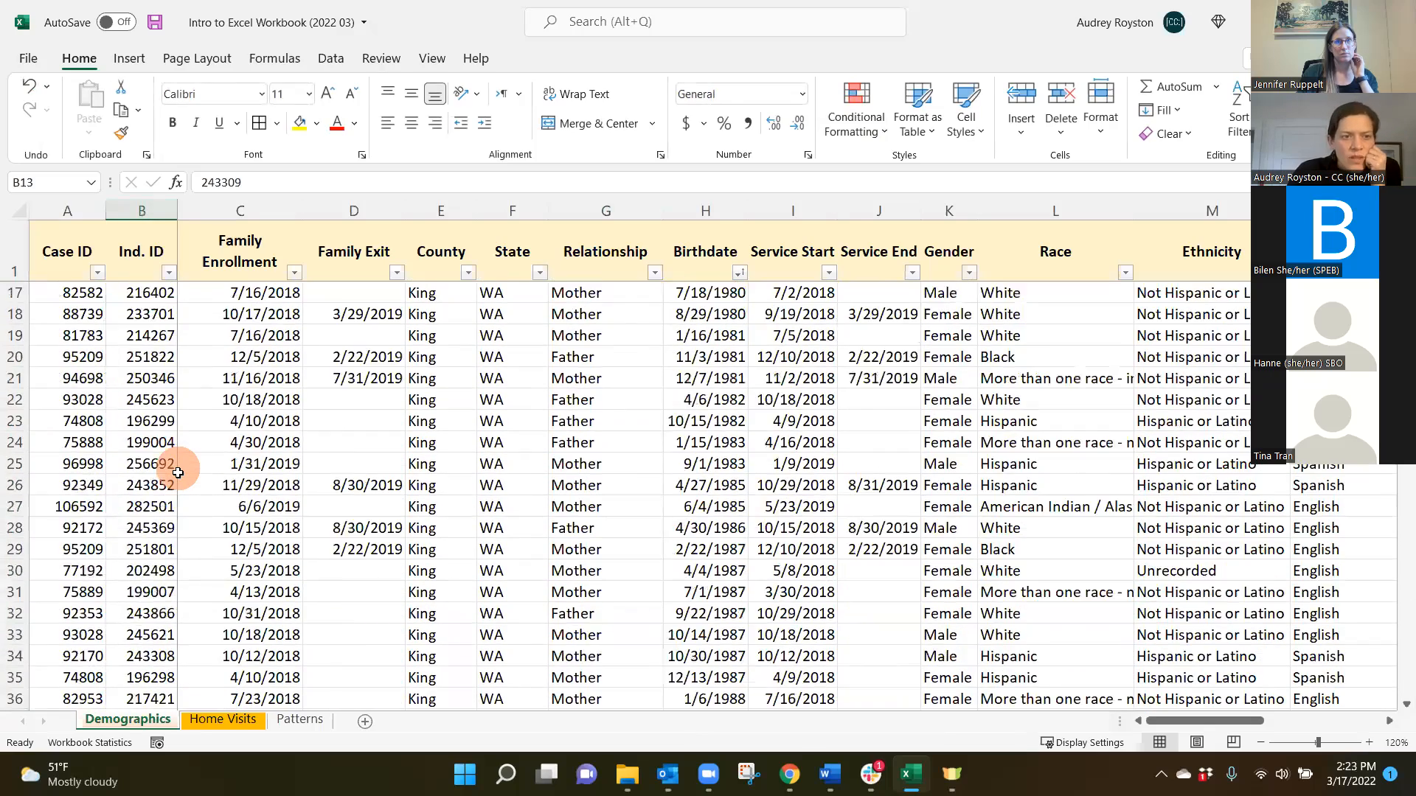
scroll(178, 473, "down", 7)
scroll(177, 466, "down", 7)
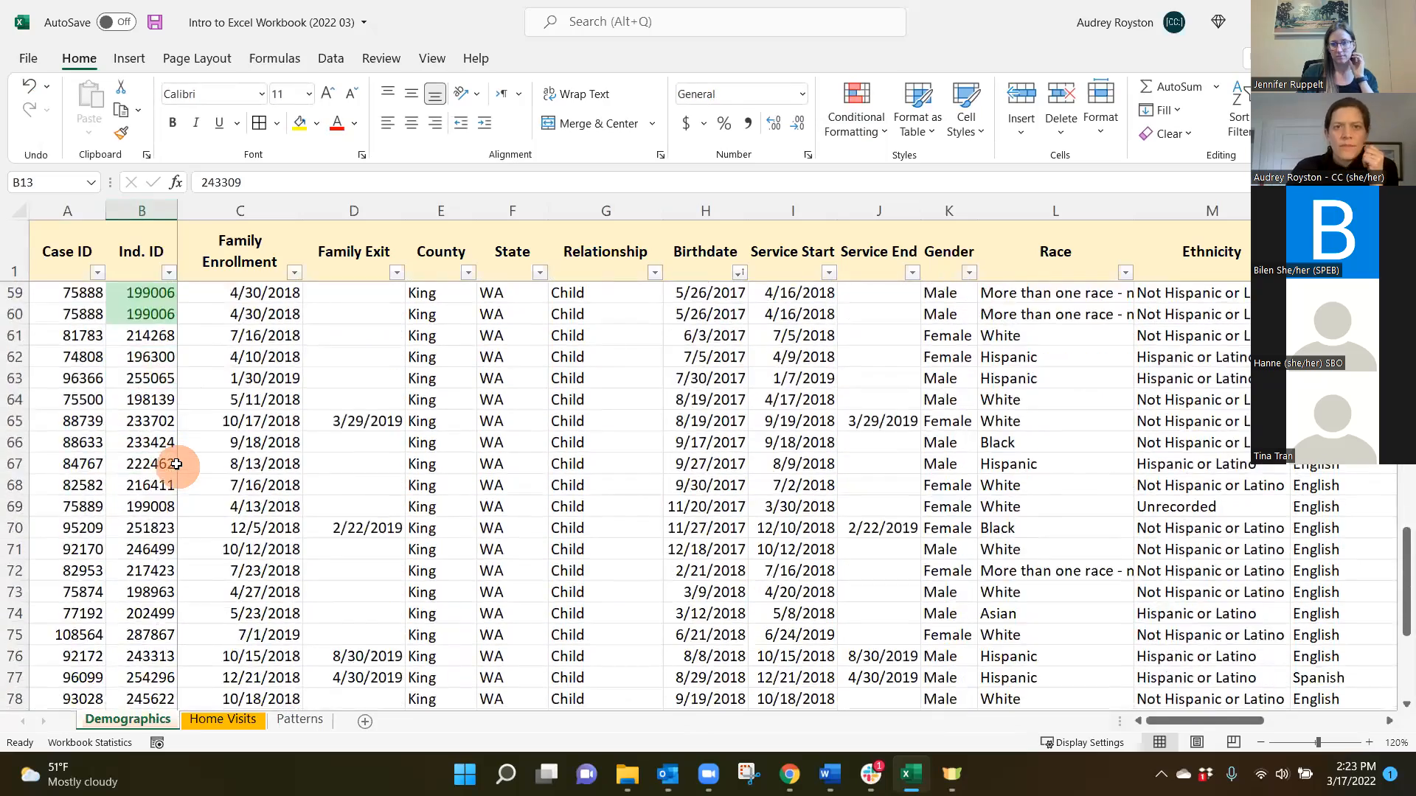
scroll(177, 466, "down", 3)
scroll(177, 467, "down", 1)
scroll(177, 467, "up", 12)
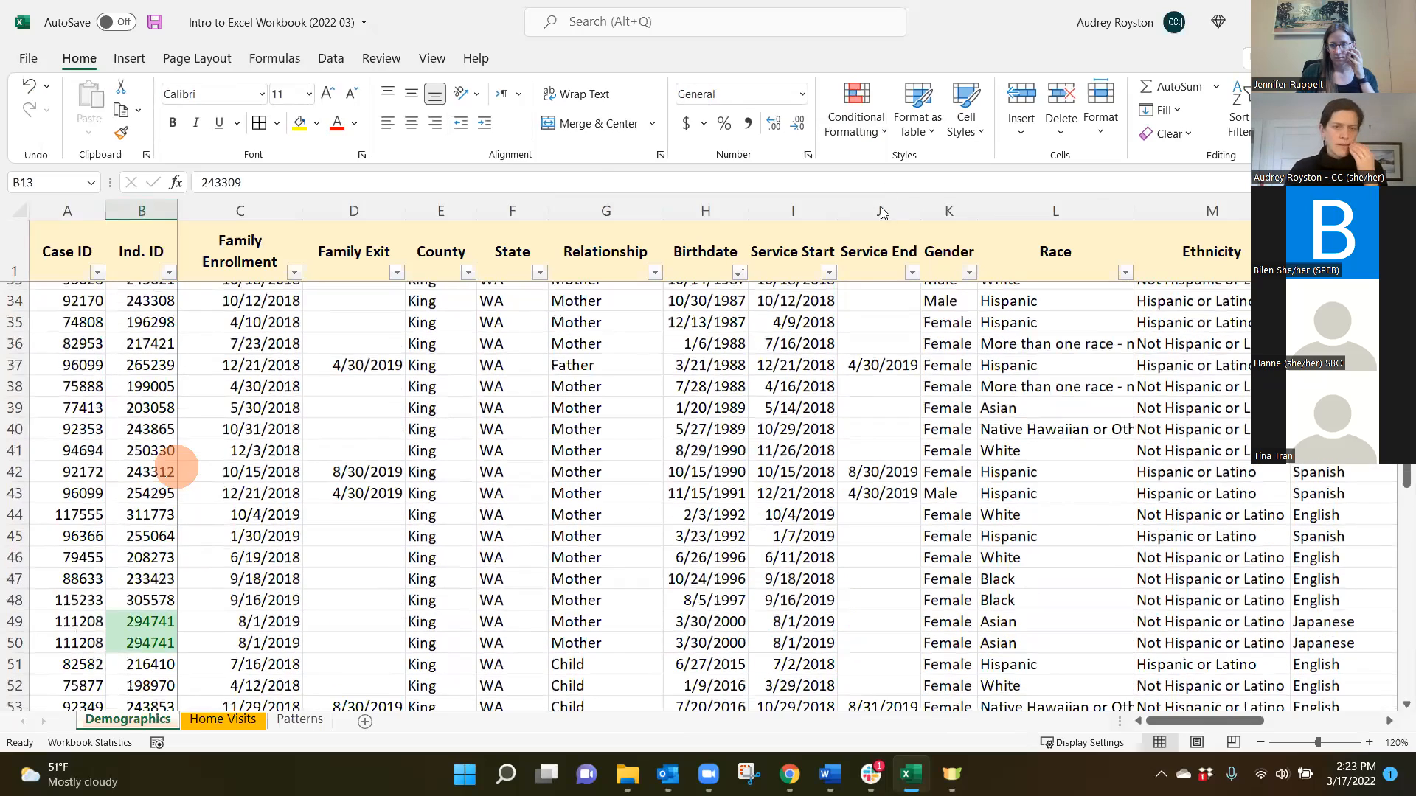
scroll(882, 212, "up", 11)
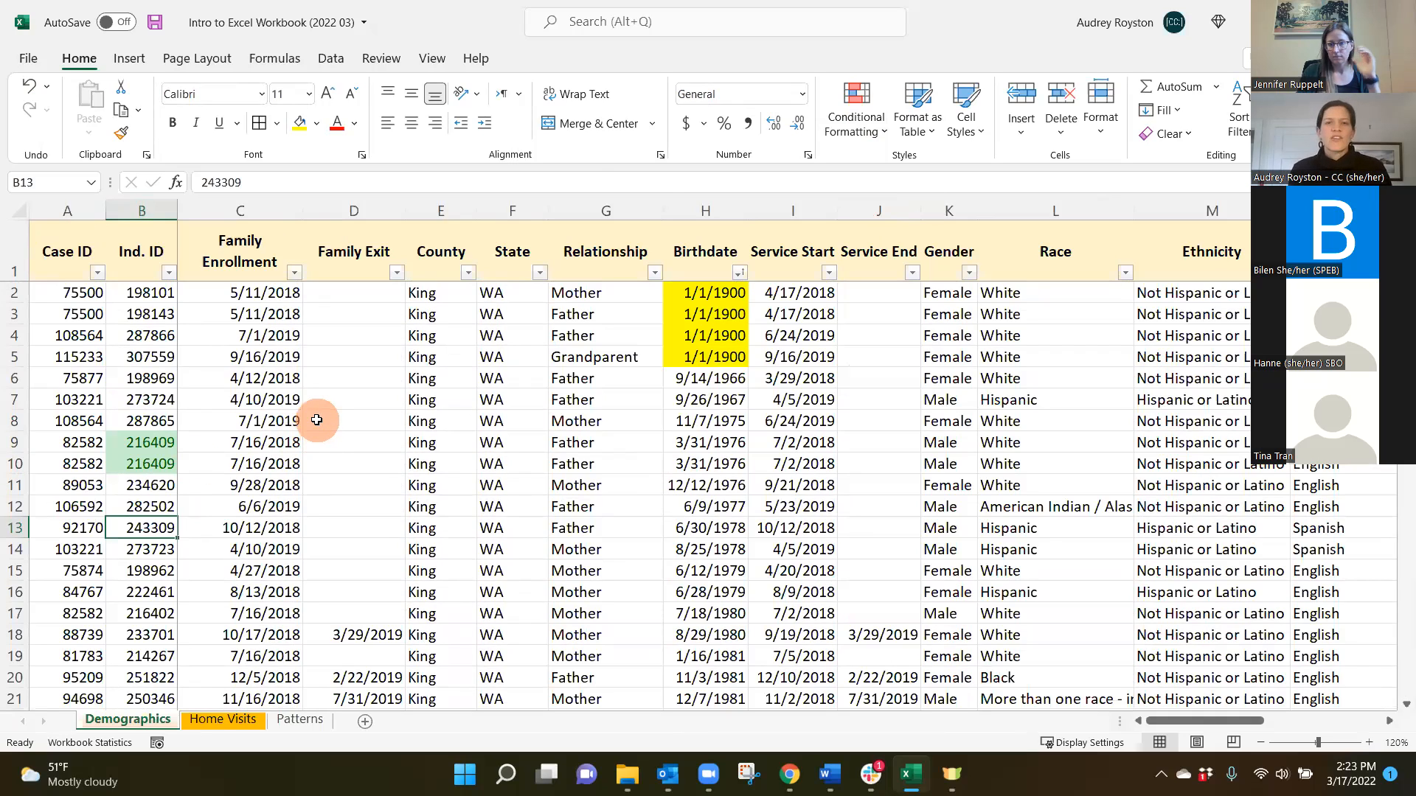
left_click(881, 137)
mouse_move(891, 186)
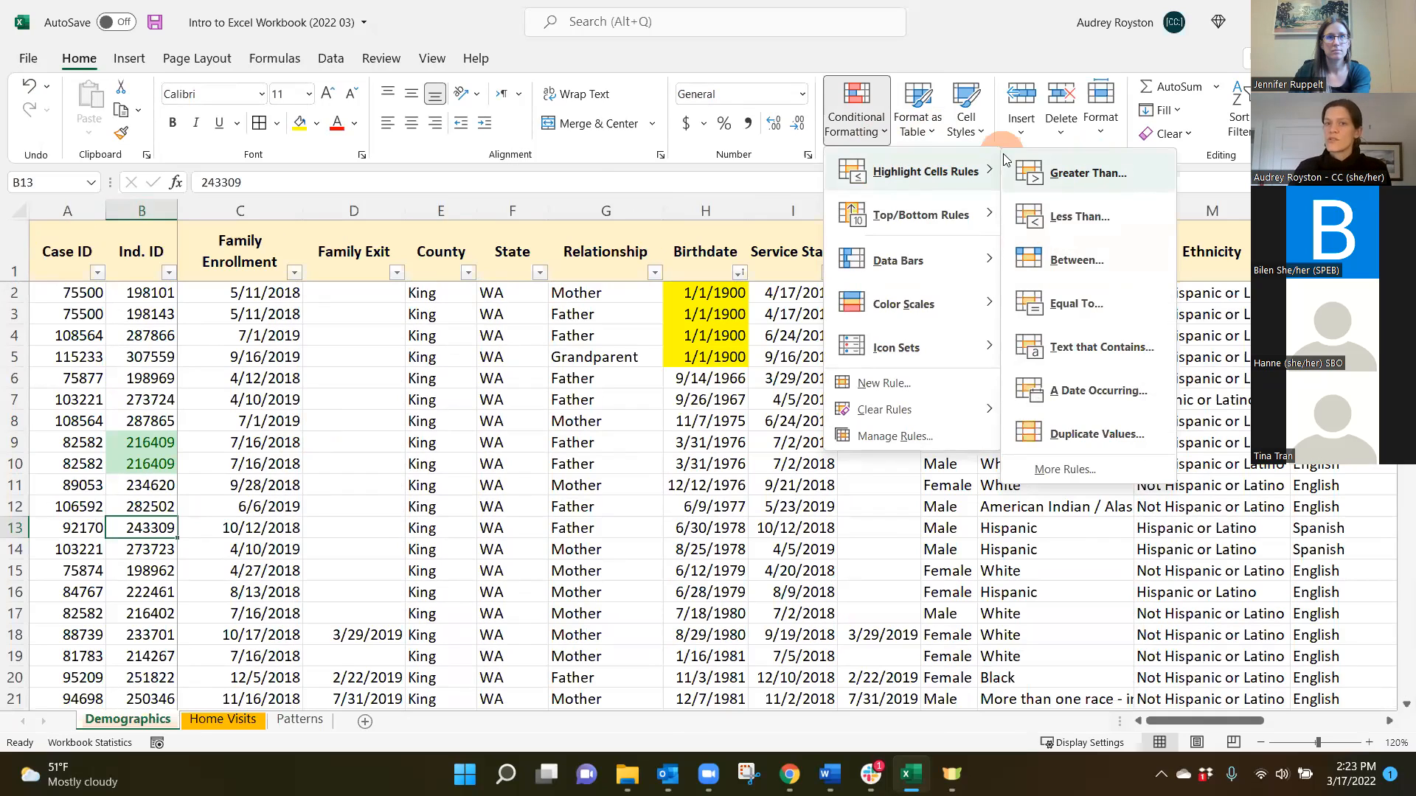
left_click(374, 391)
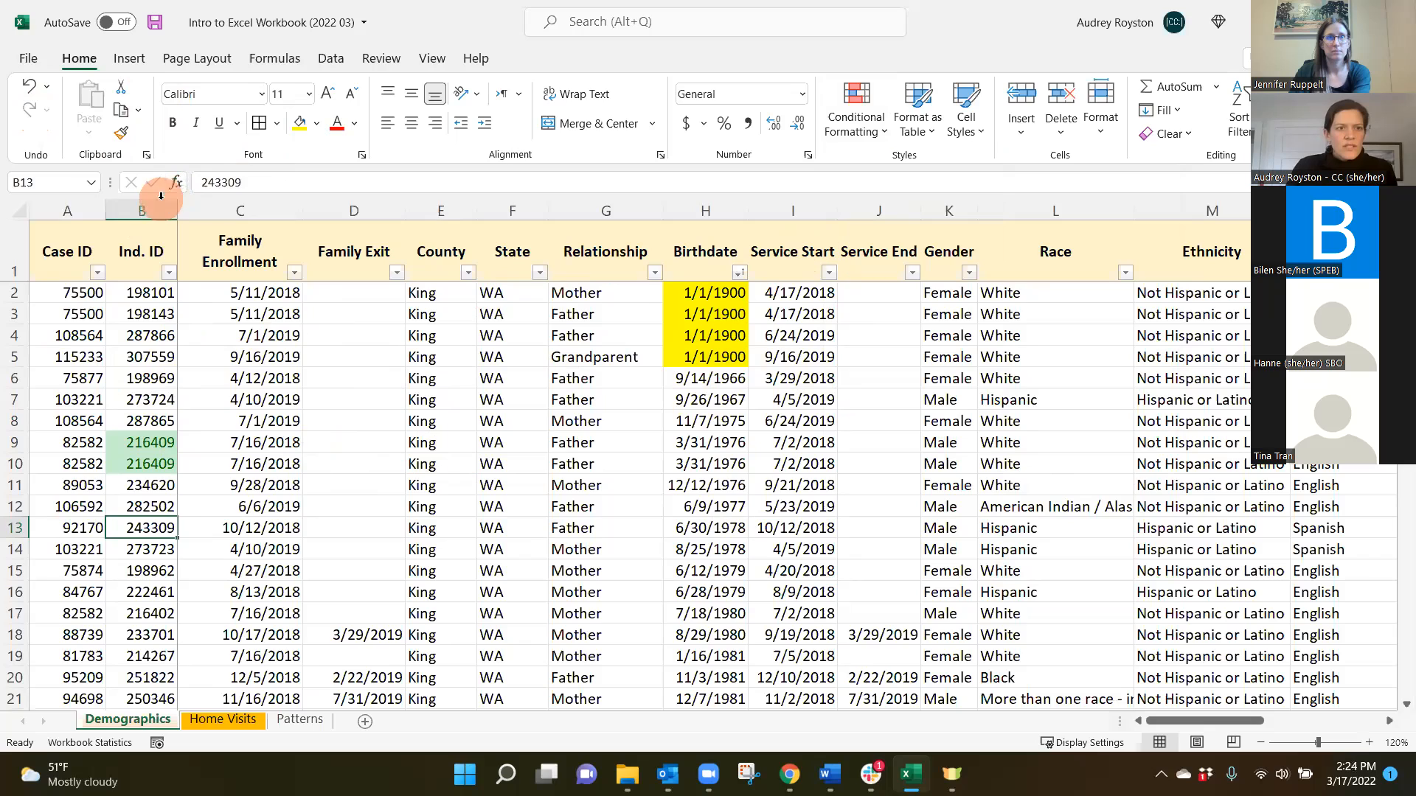
Step: Remove duplicate records from the demographics table, comparing only the Ind. ID column, and check the remaining rows
left_click(147, 399)
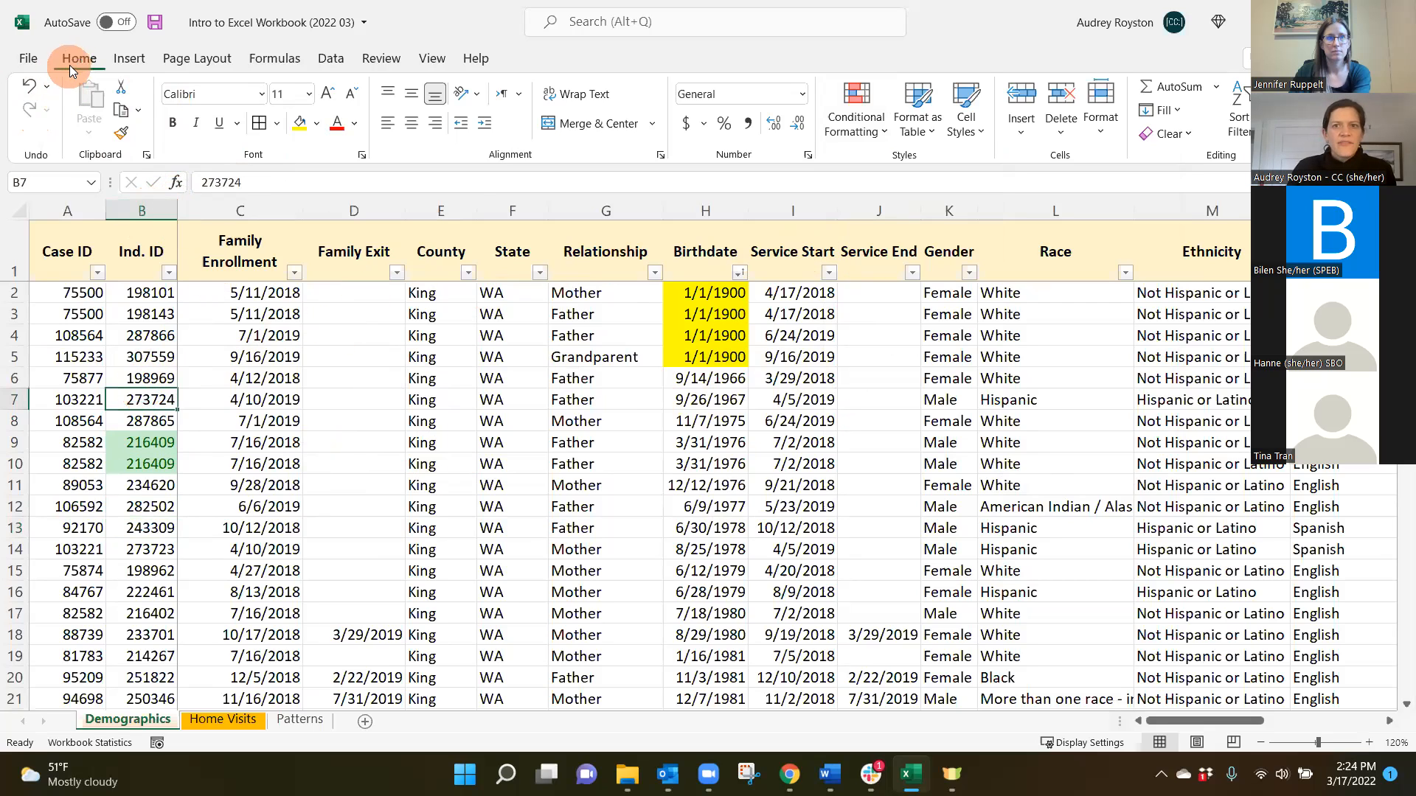
left_click(329, 65)
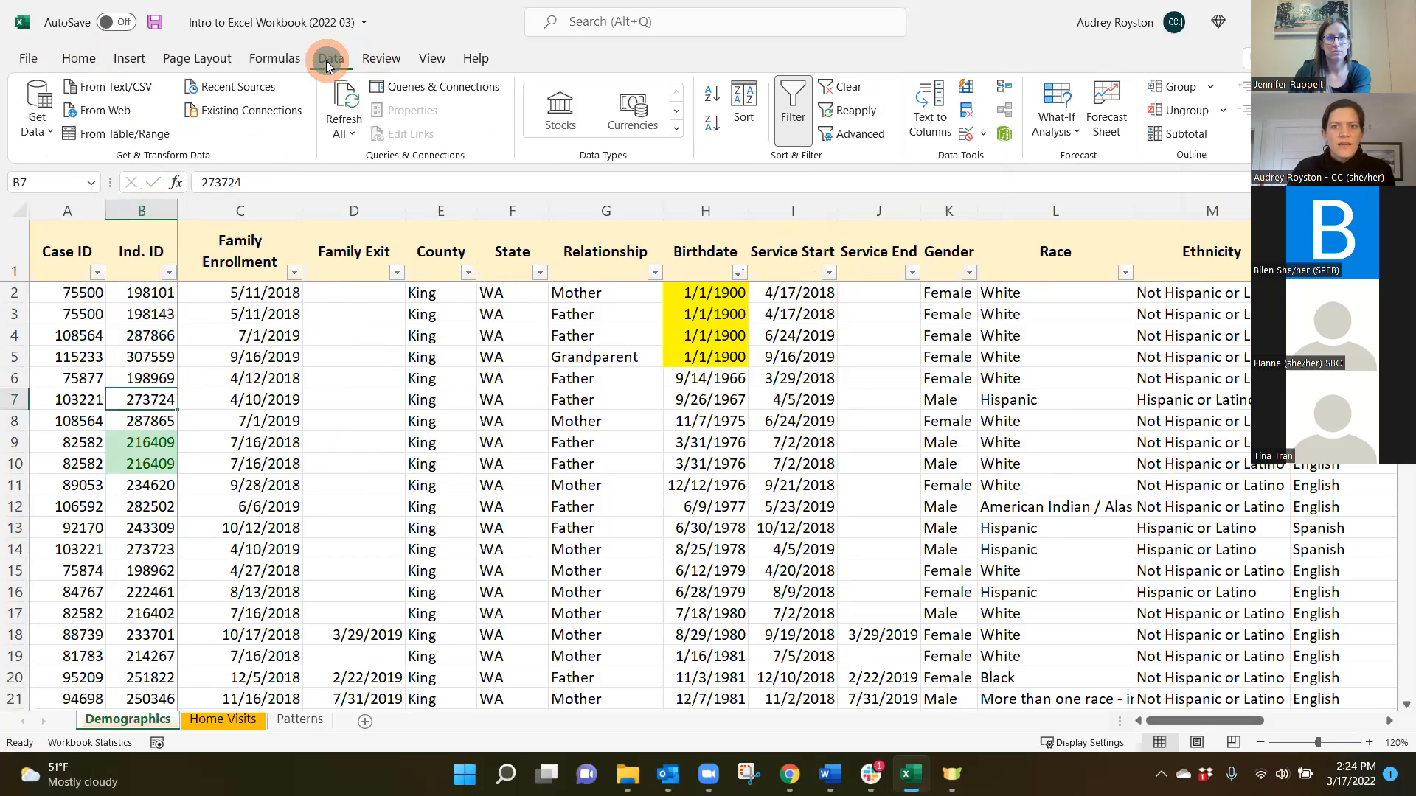
left_click(968, 114)
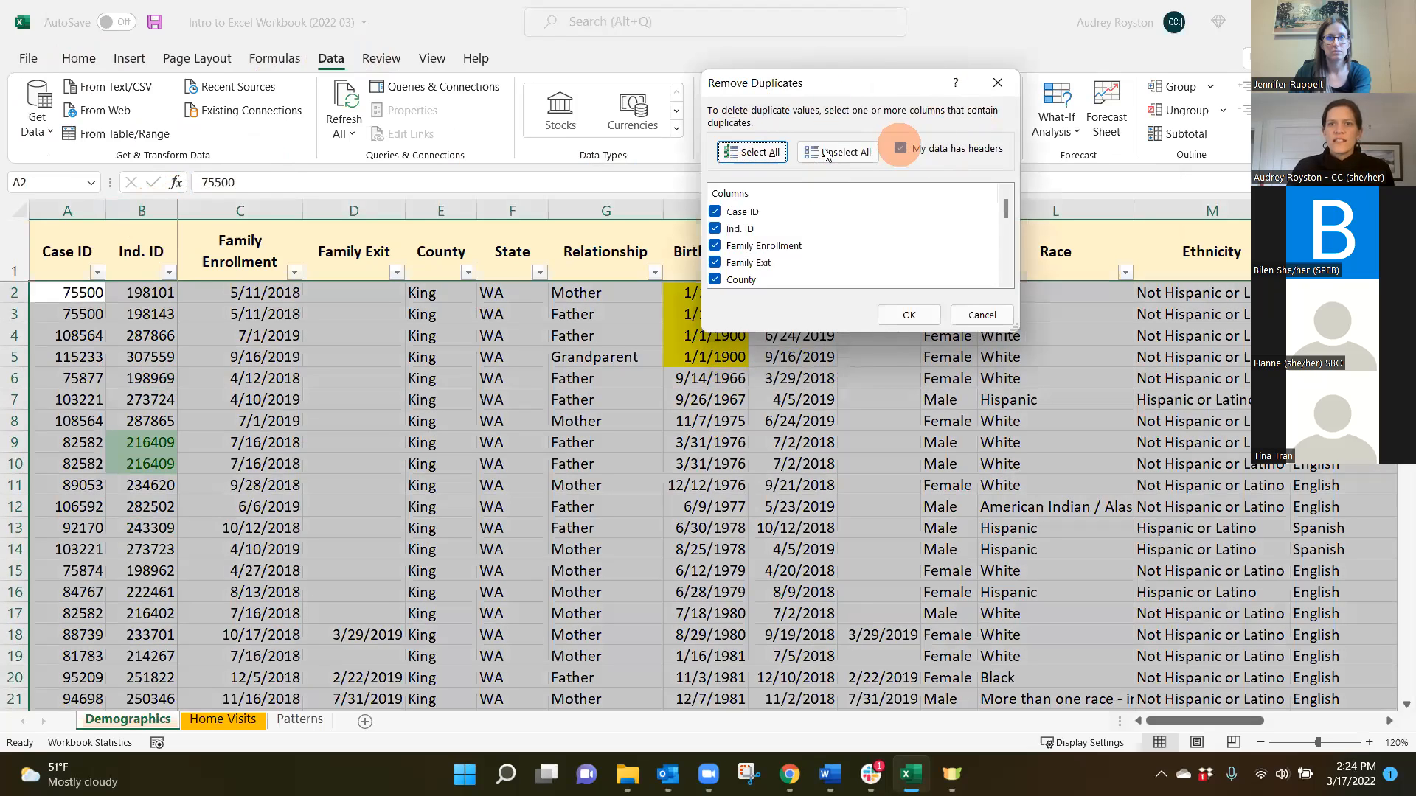
left_click(827, 153)
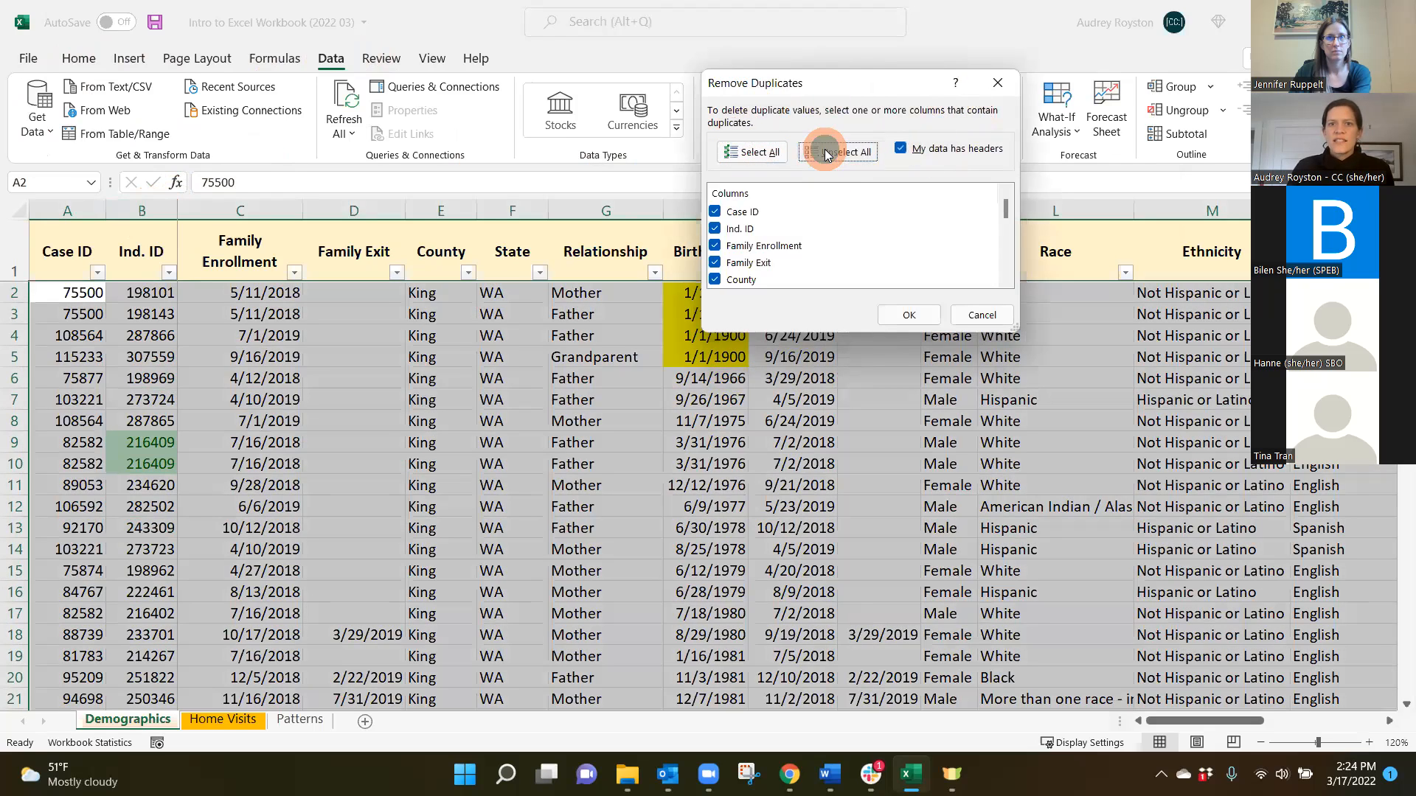
left_click(715, 232)
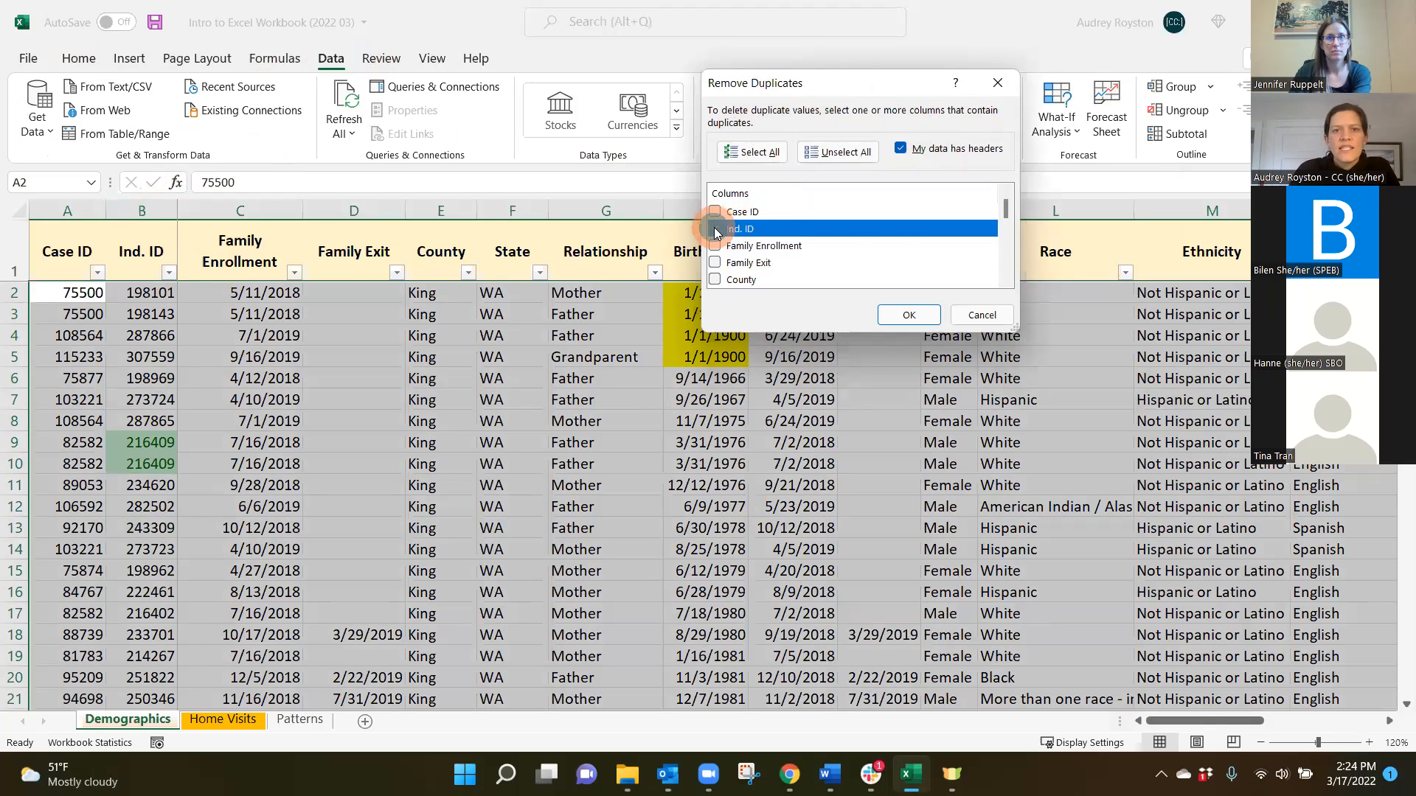
left_click(908, 317)
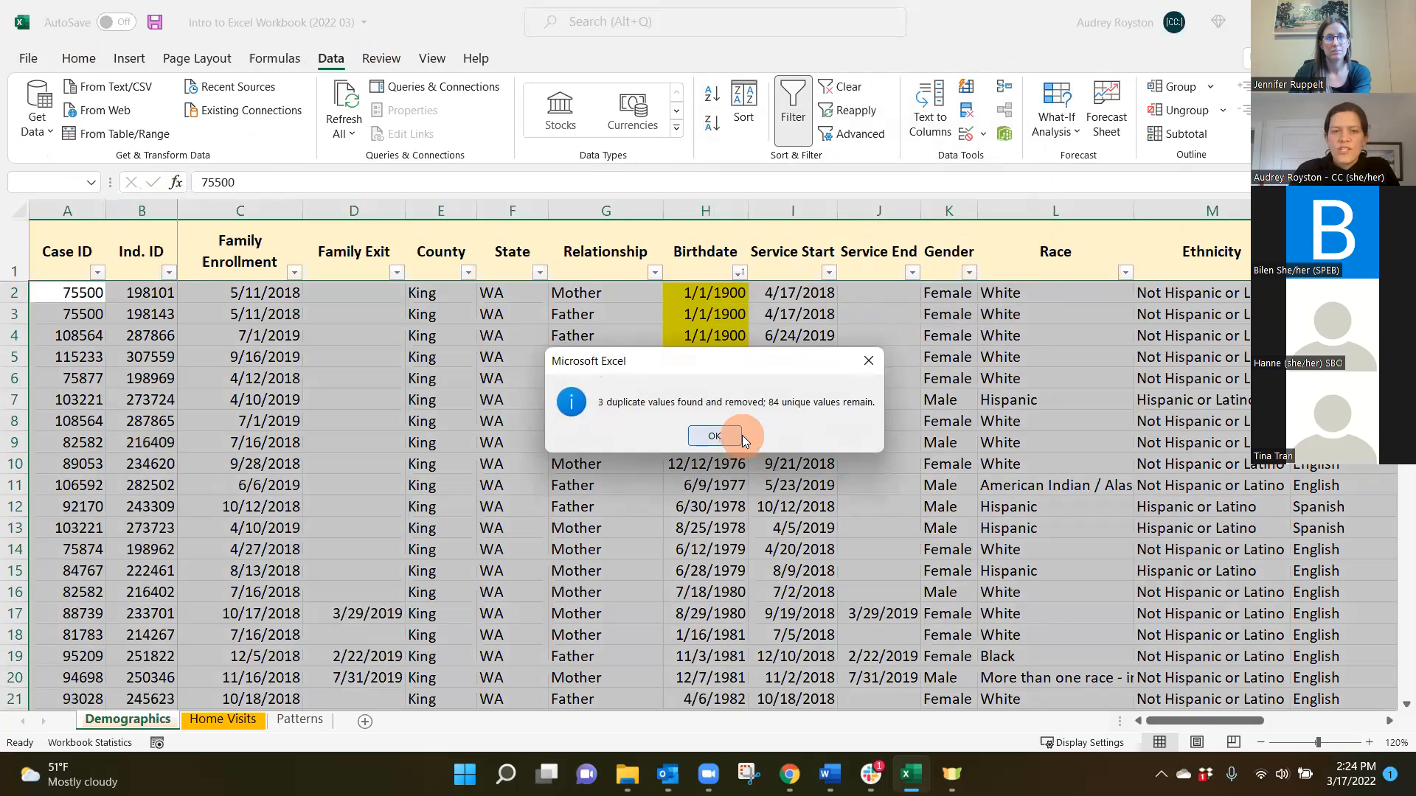
left_click(714, 436)
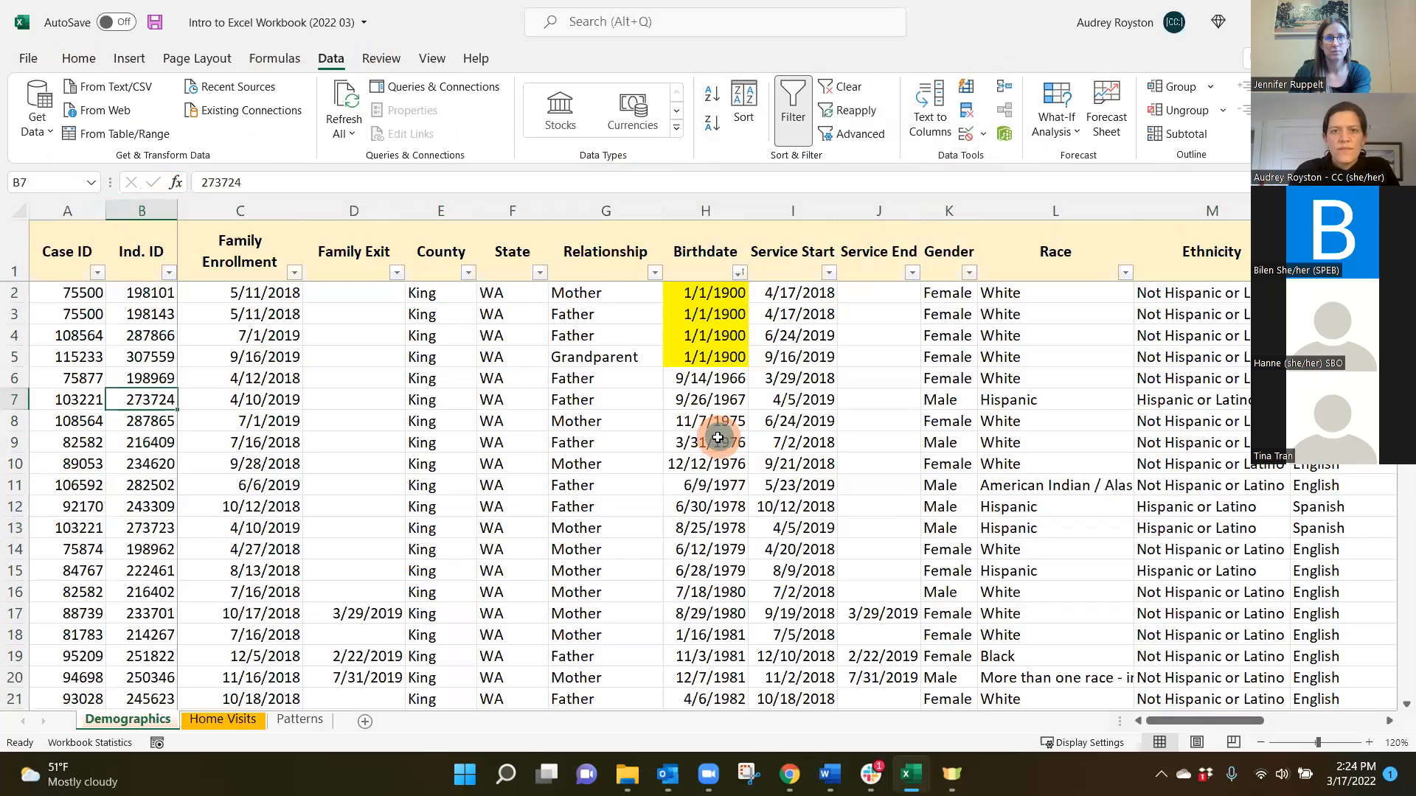
scroll(174, 381, "down", 10)
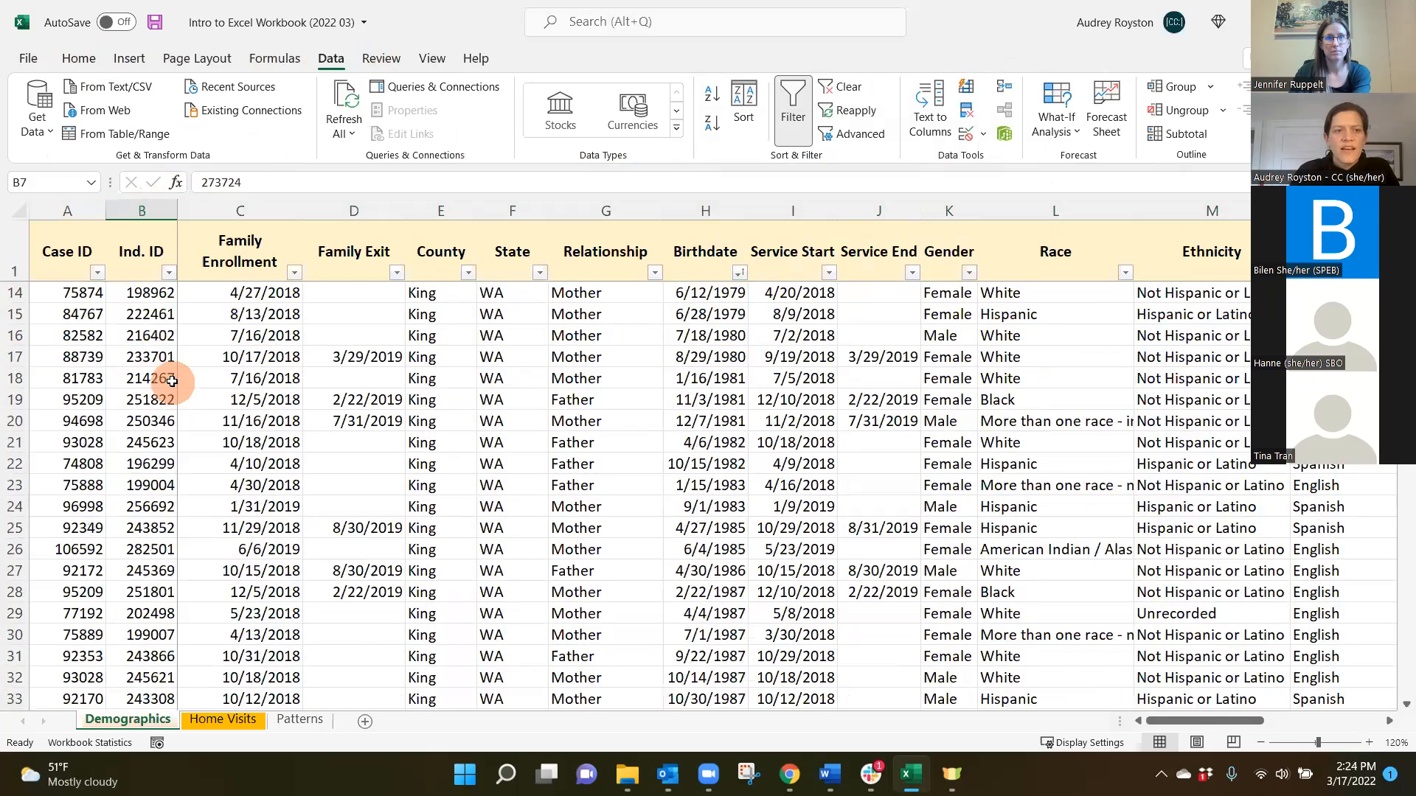
scroll(678, 337, "up", 10)
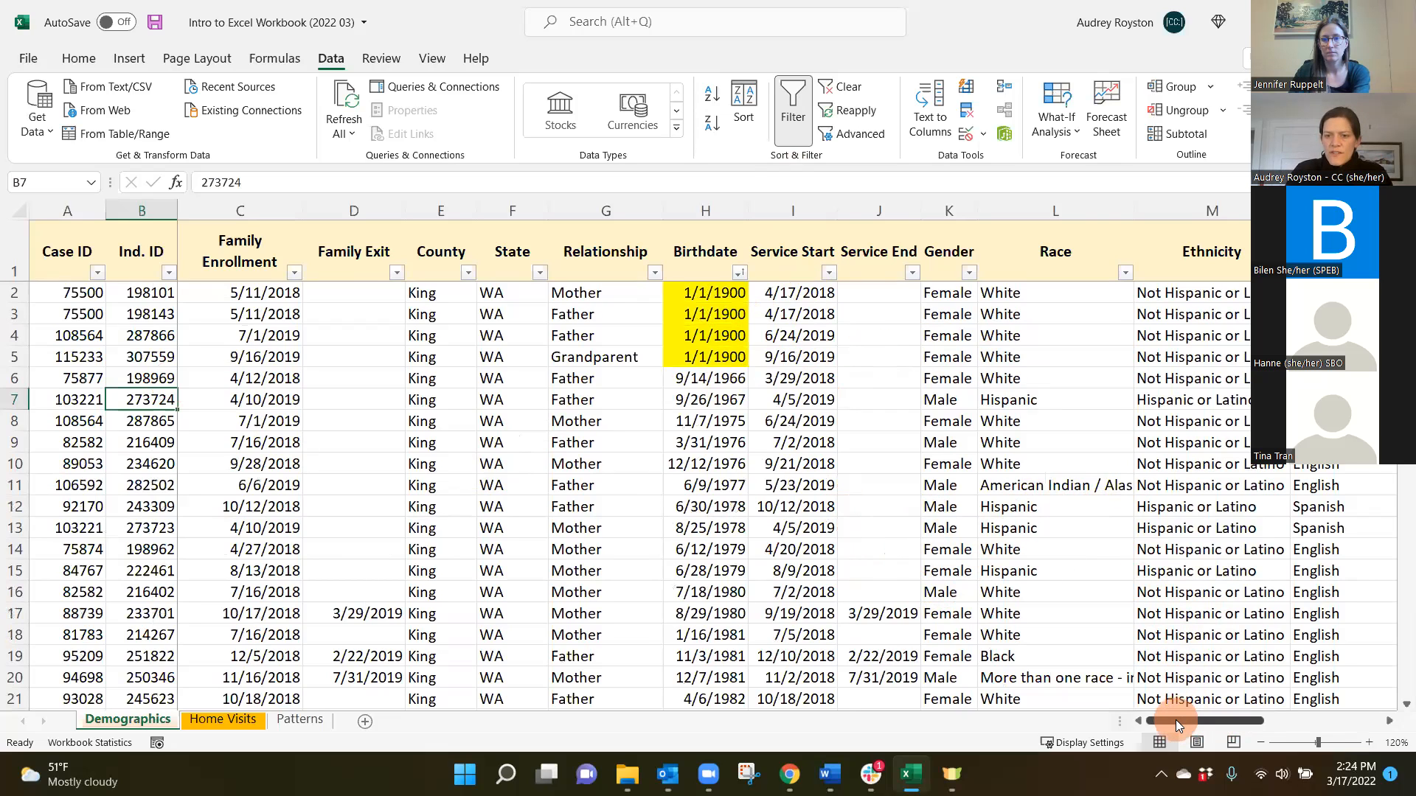
Step: Enter the summary labels Total Client Count, Total Family Members and Average Visit Completion in cells X4 to X6
left_click_drag(1174, 719, 1317, 727)
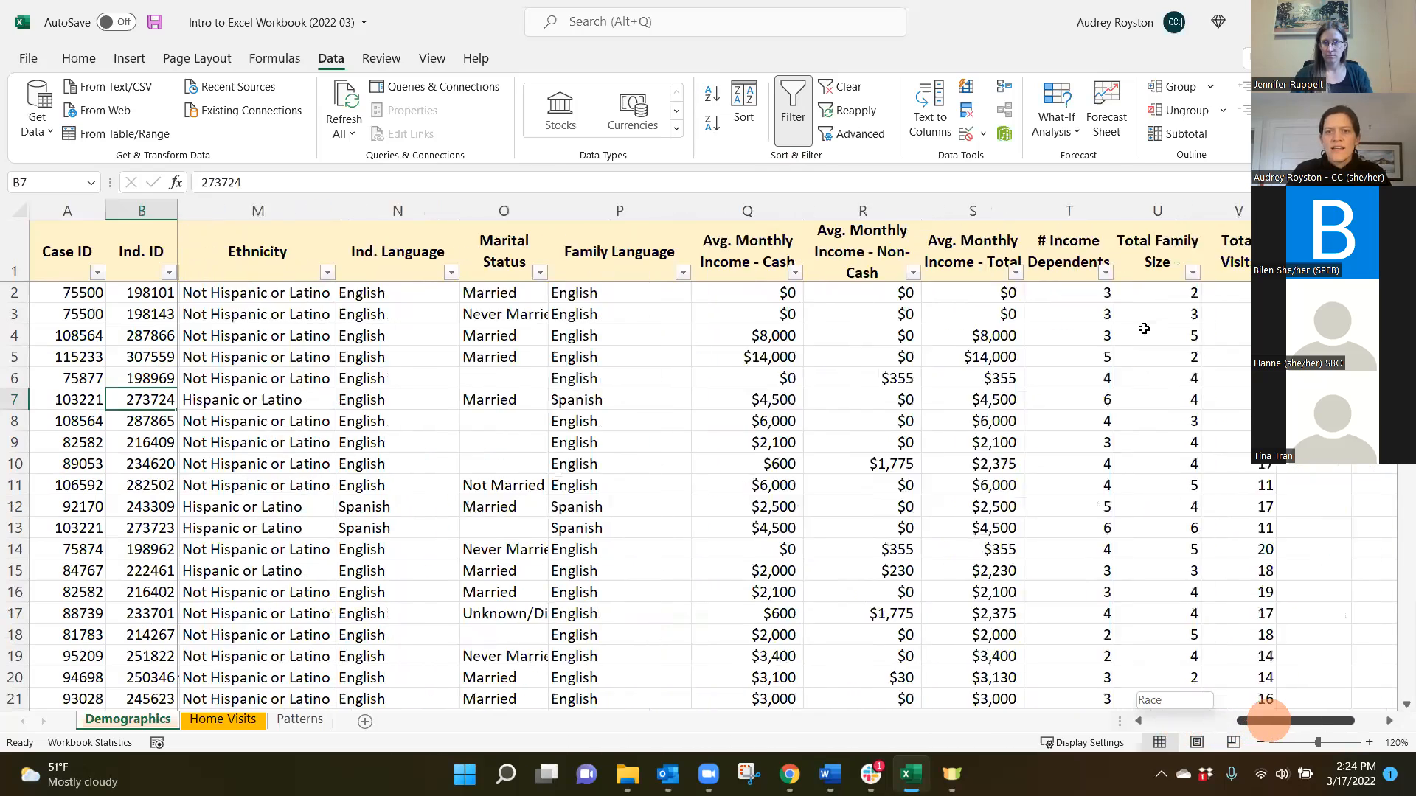
left_click(1021, 333)
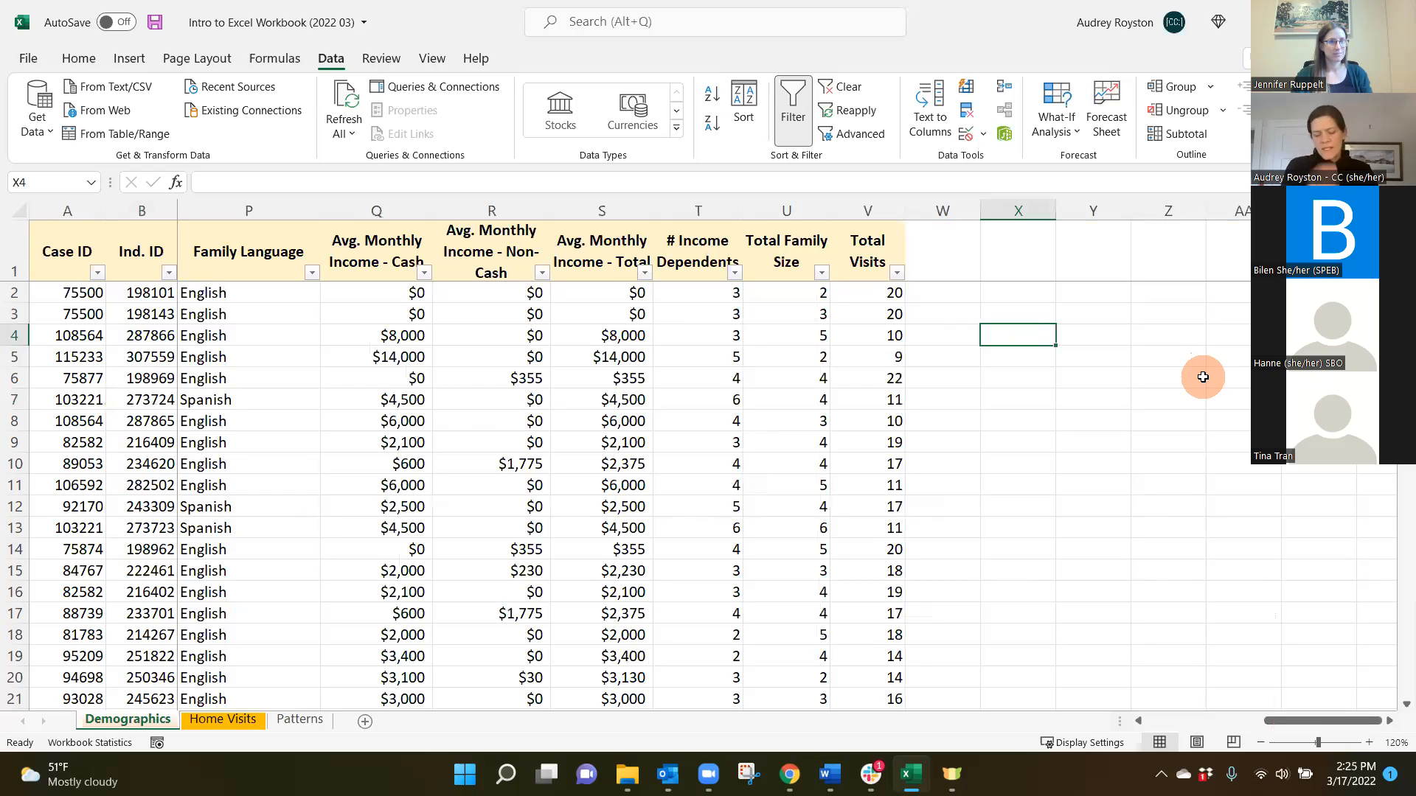
type("Total Client Count")
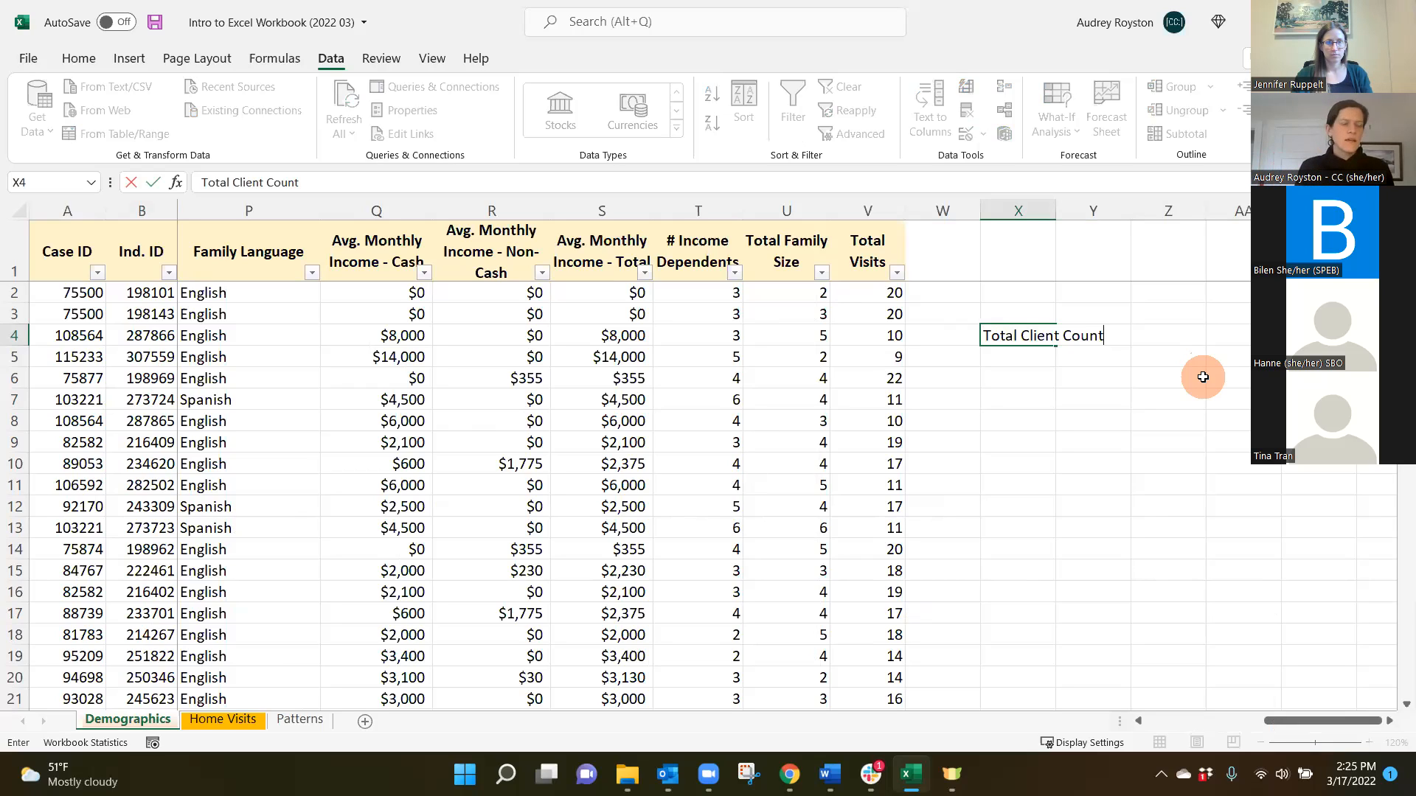
key("Return")
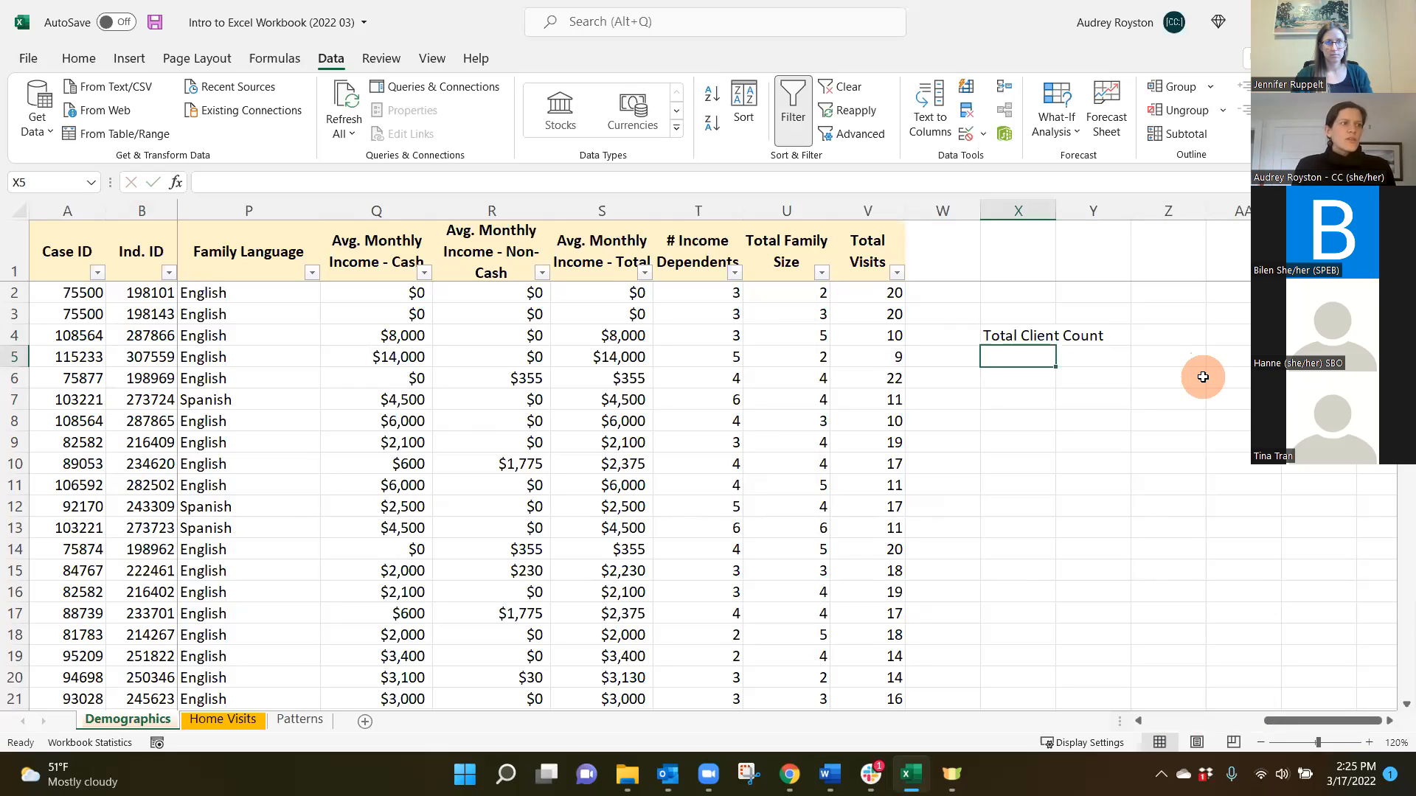
type("Total Fa")
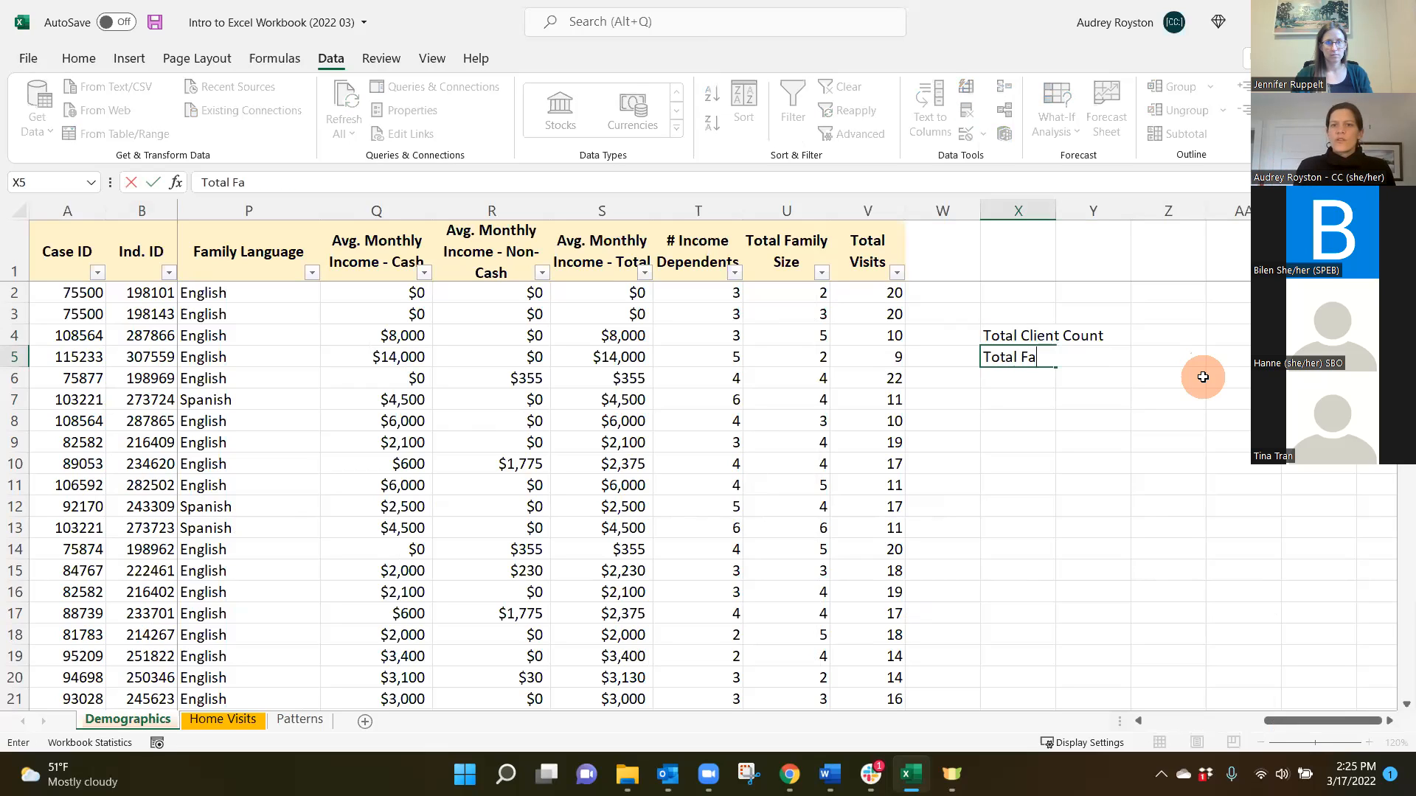
type("mily Member")
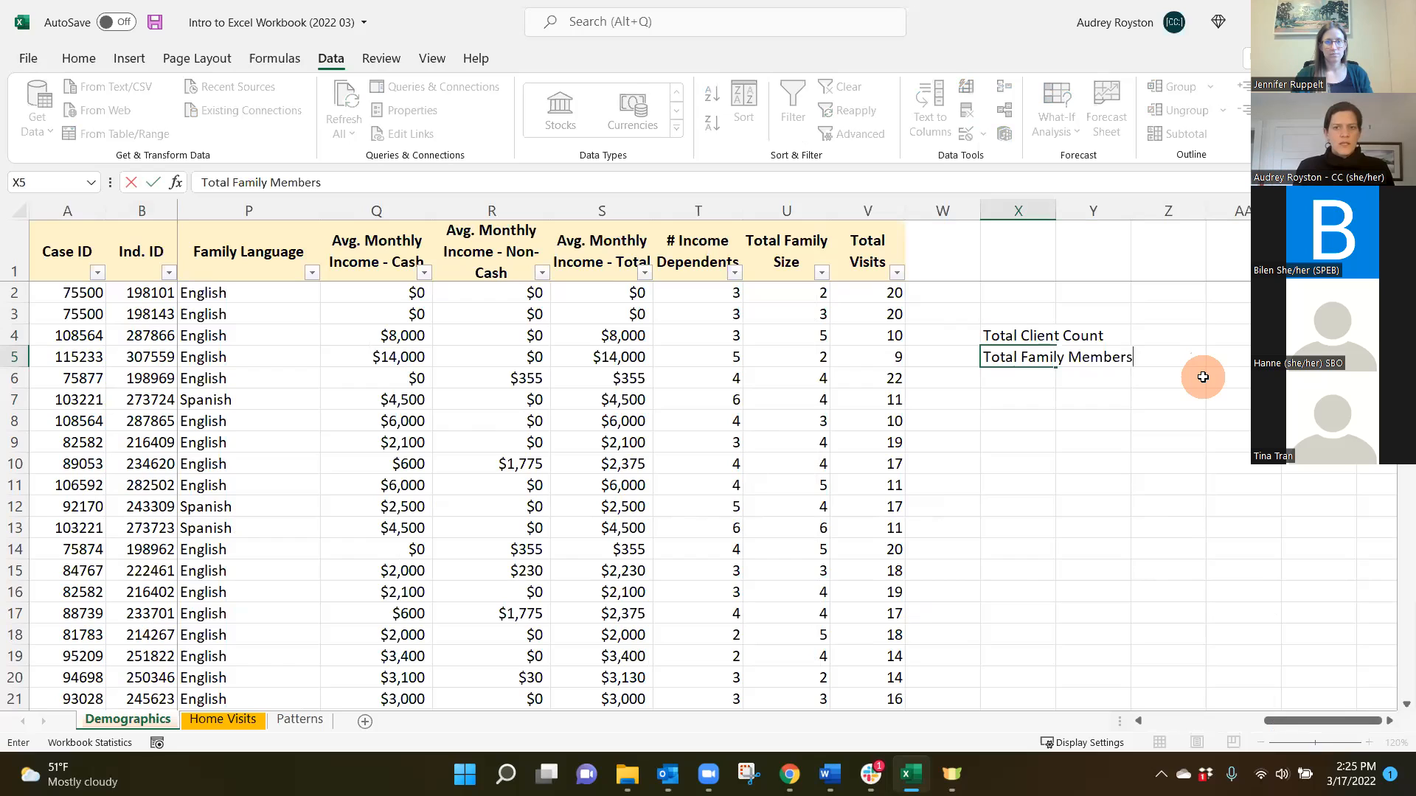
type("s")
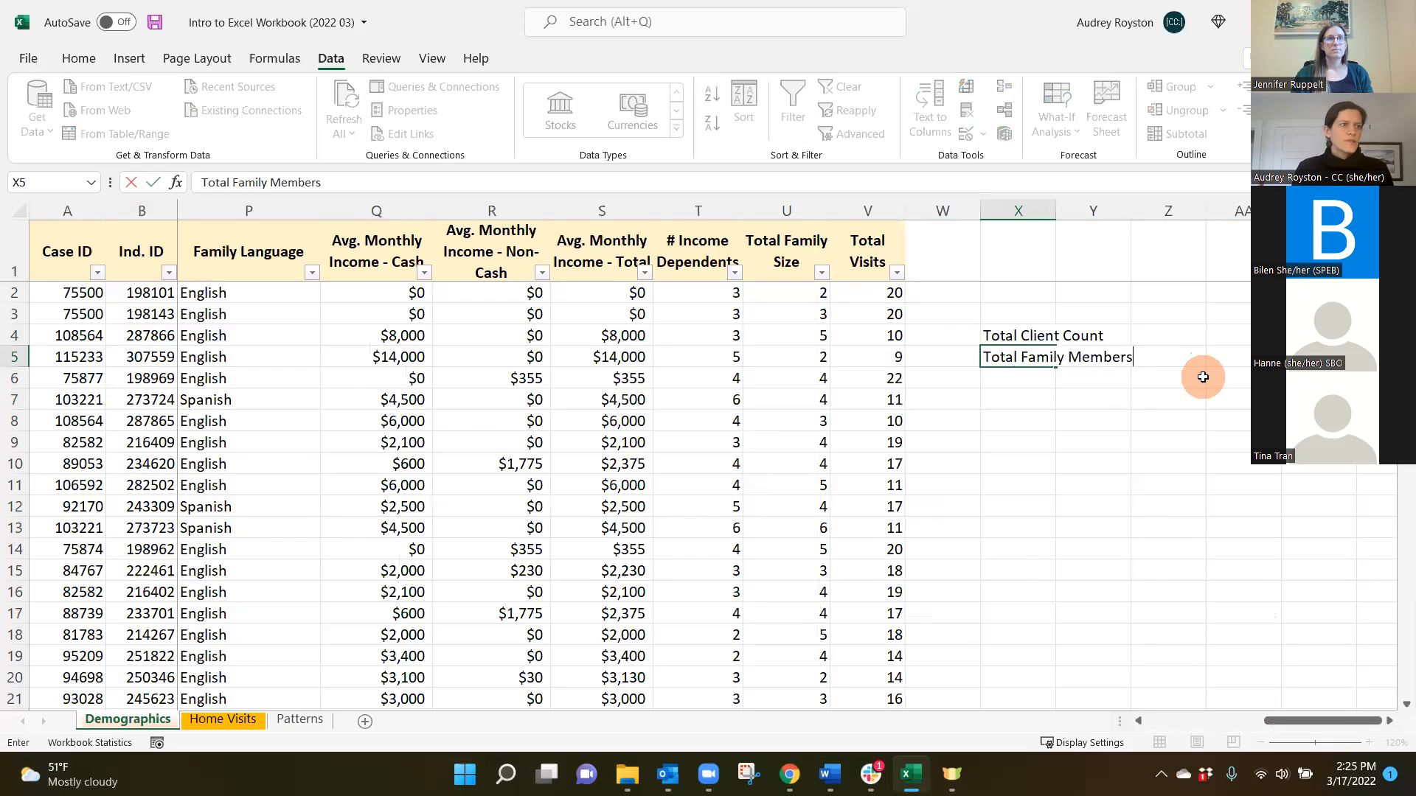
key("Return")
type("Average Visit Completion")
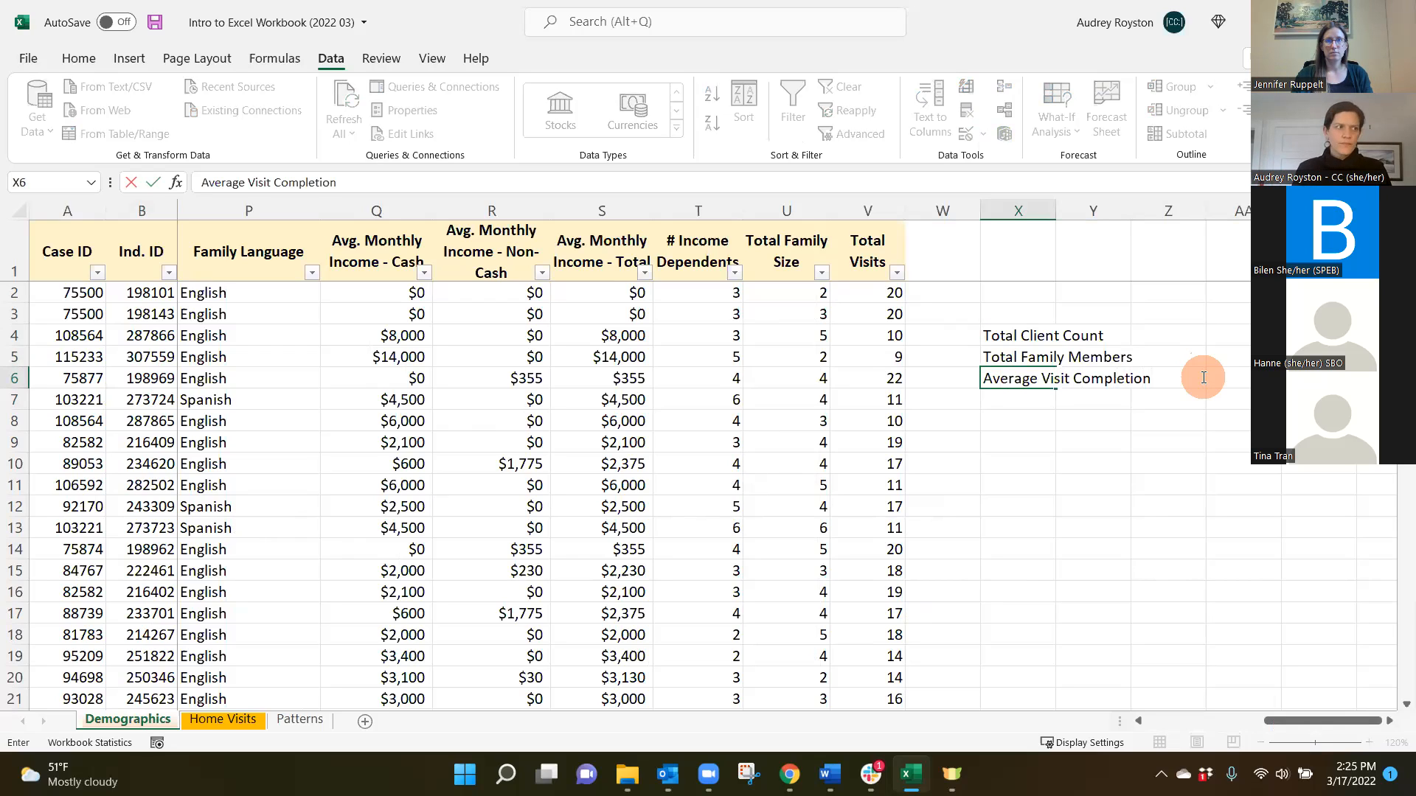
key("Return")
Step: Add the labels Max Family Size and Min Family Size in cells X7 and X8
type("Max/M")
key("BackSpace")
key("BackSpace")
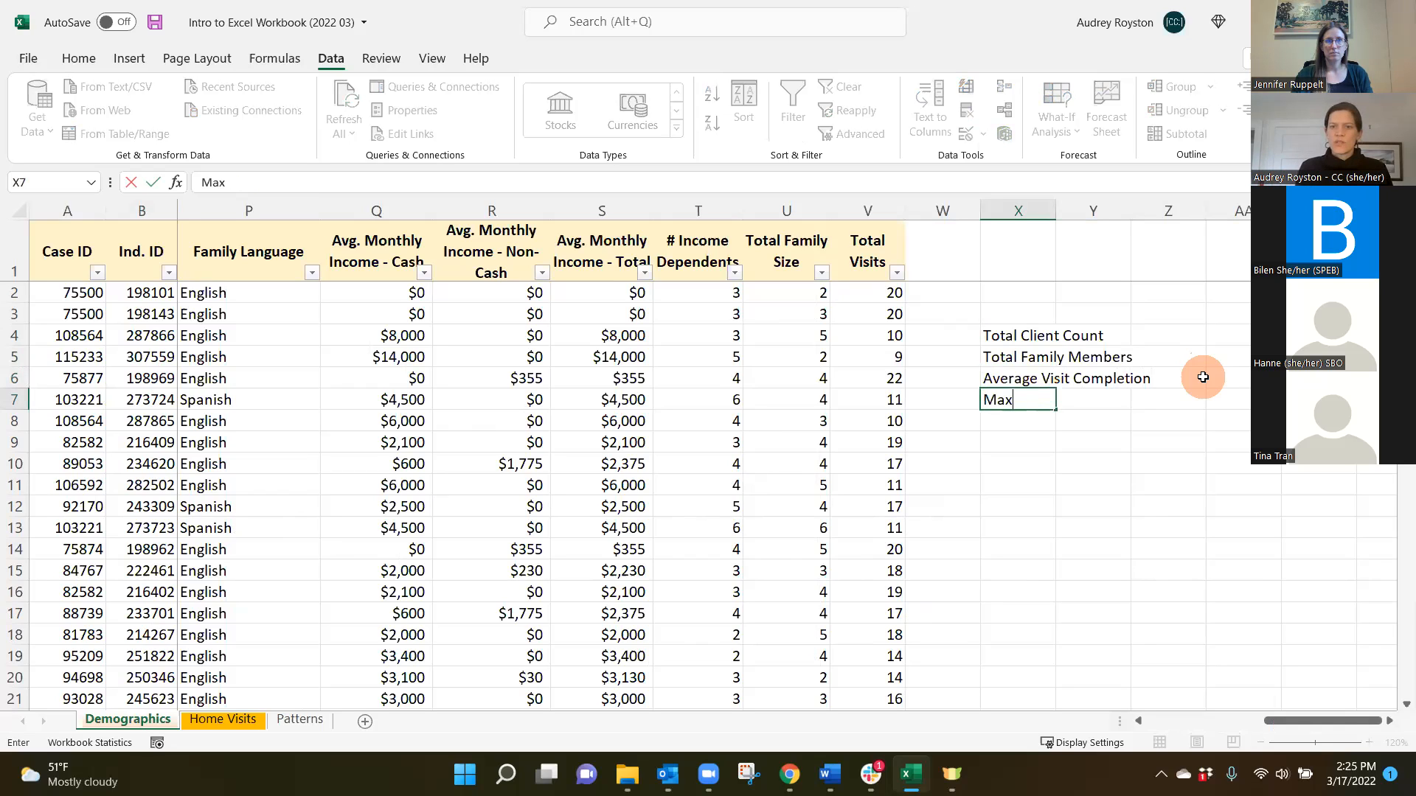
type("Family Size")
key("Return")
type("Min Fam")
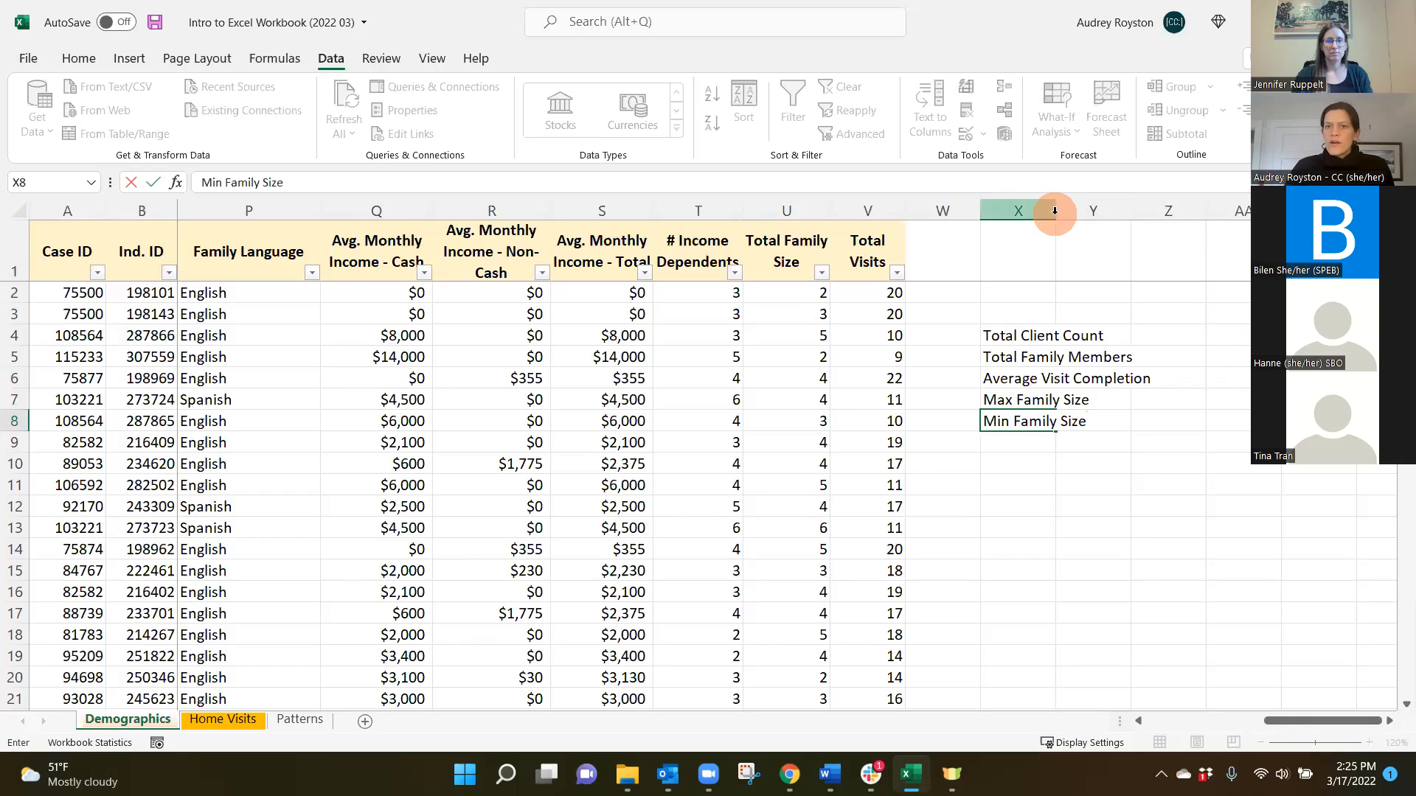
Step: Widen column X so that the summary labels fit inside it
left_click(1032, 211)
left_click_drag(1055, 211, 1088, 212)
double_click(1088, 212)
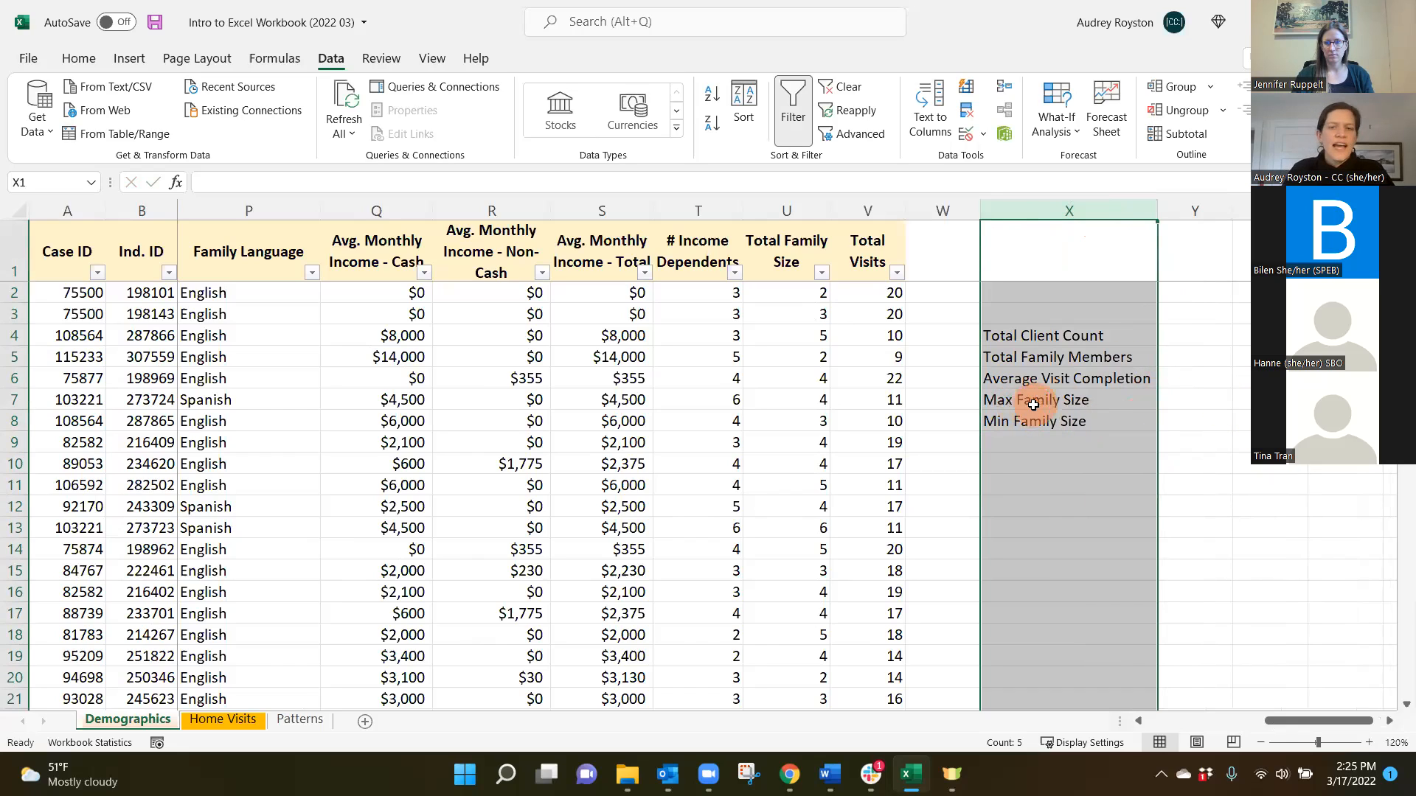
left_click(1073, 331)
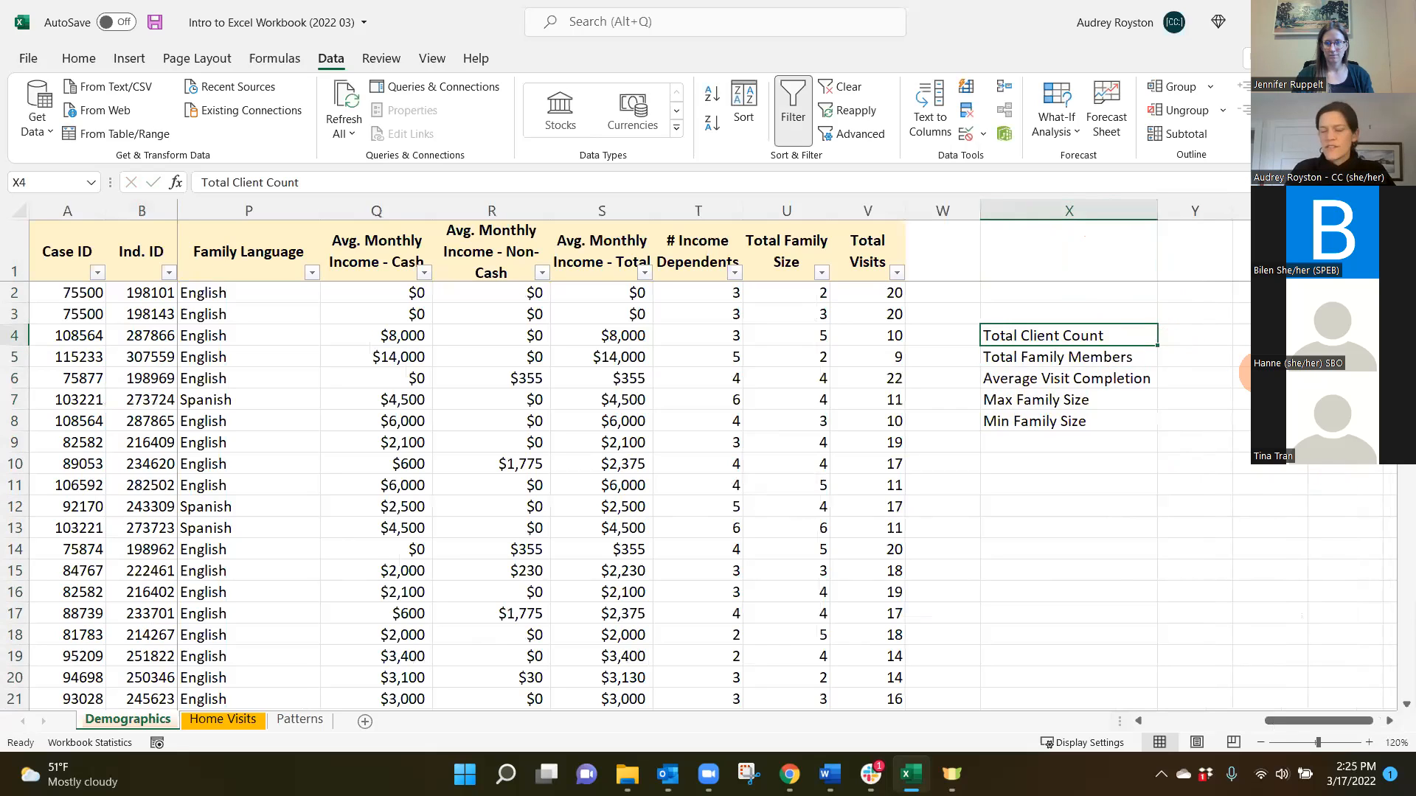
Step: Select all Ind. ID values in B2:B85 to read their quick count
left_click_drag(1319, 720, 1210, 721)
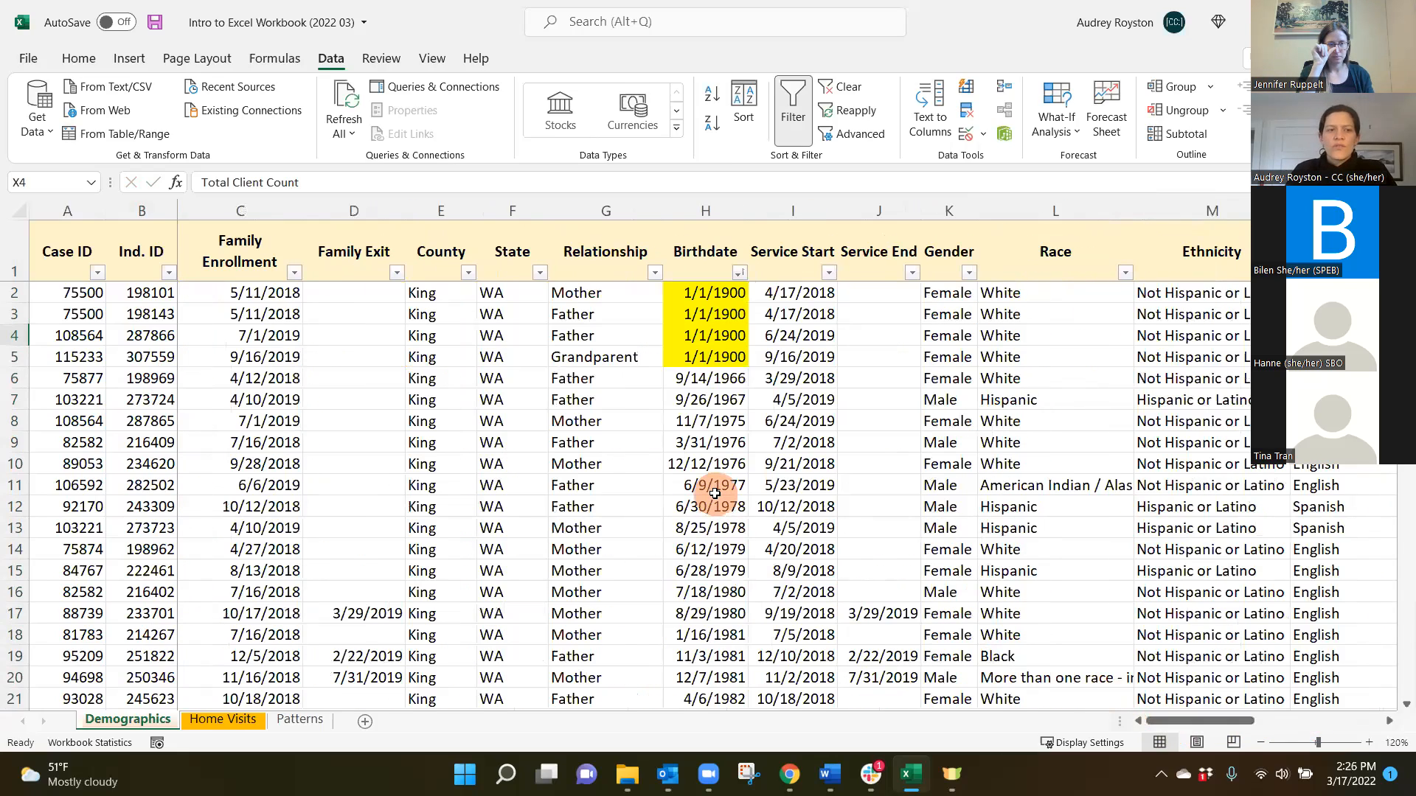
left_click(145, 290)
left_click_drag(145, 289, 166, 656)
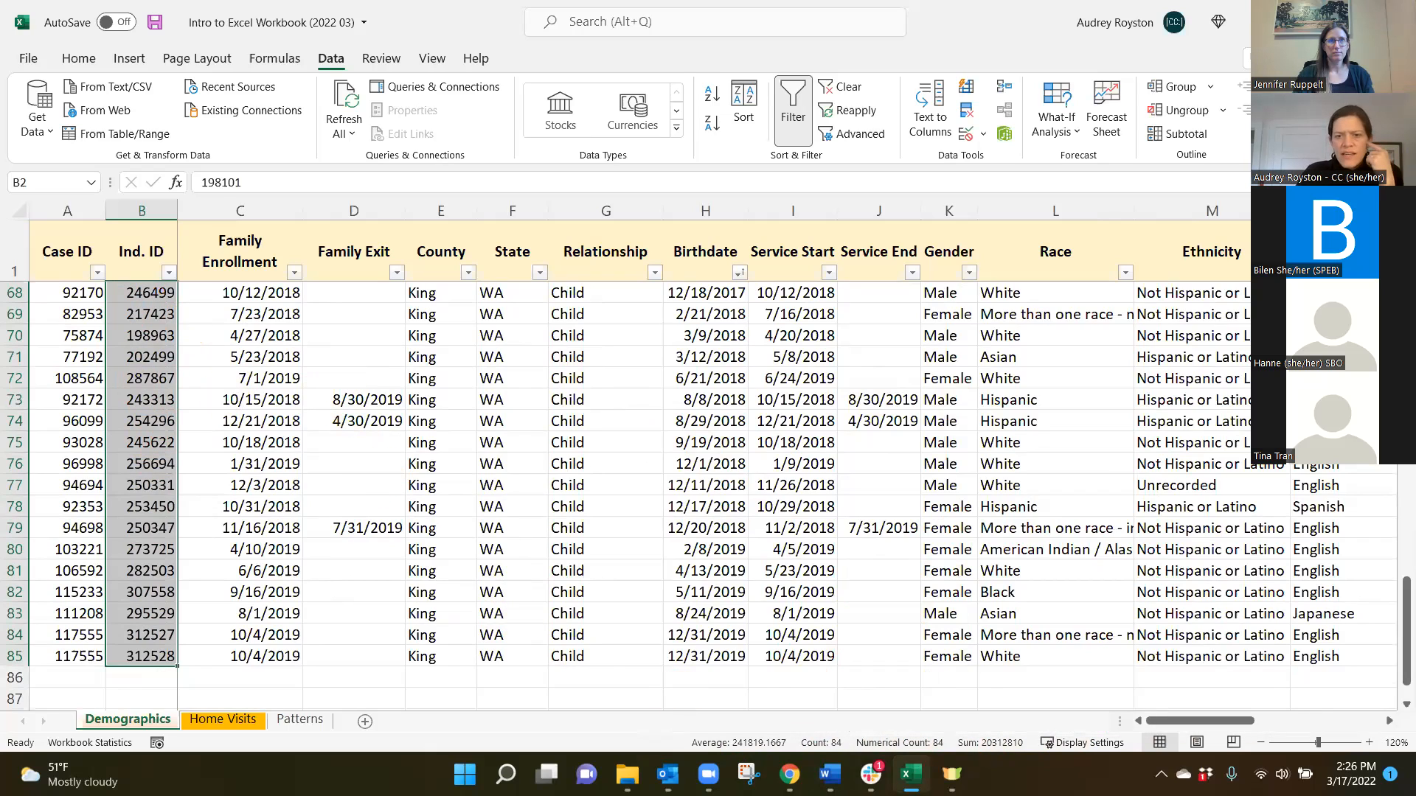
Step: Select all Total Family Size values in U2:U85 to read their quick sum and average
left_click_drag(1198, 721, 1308, 719)
left_click_drag(1406, 594, 1406, 289)
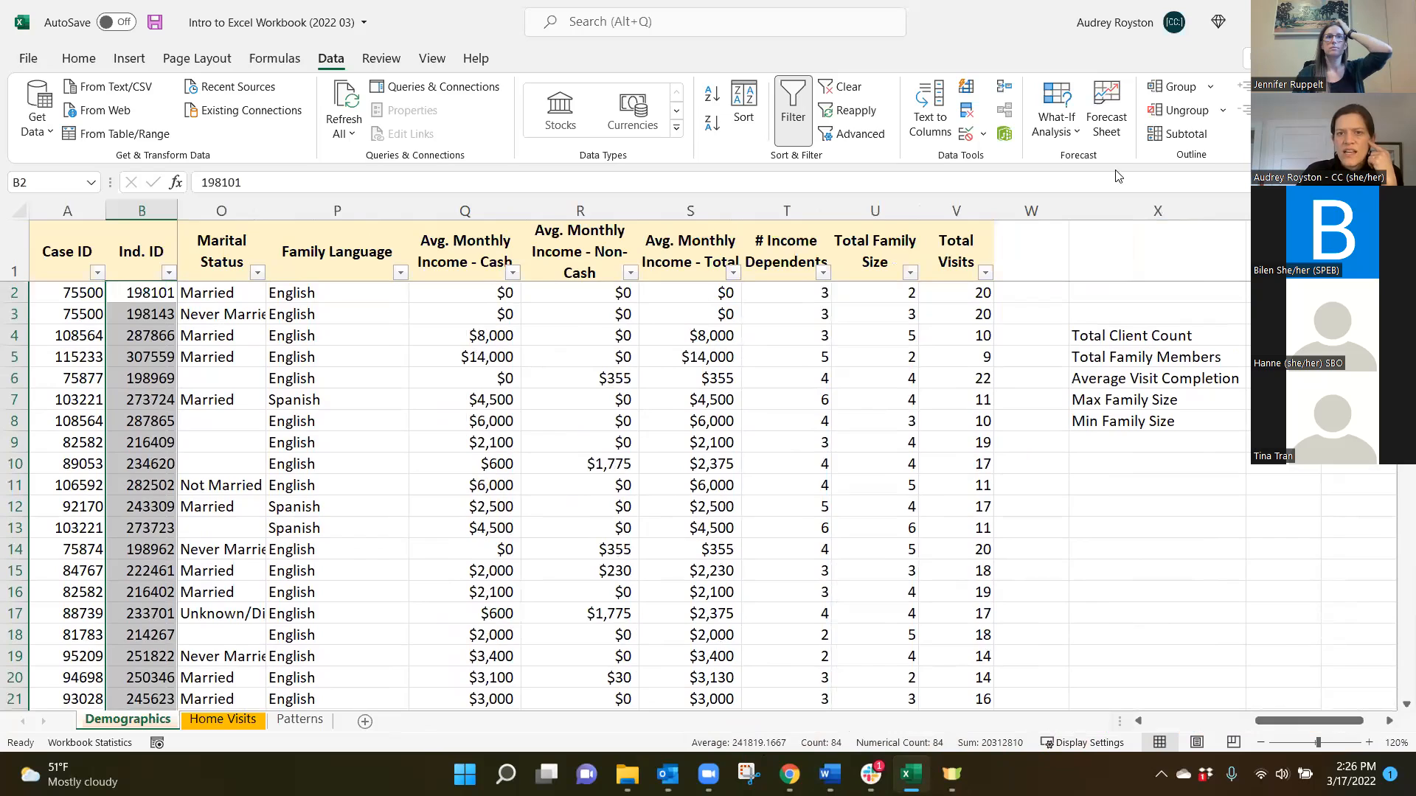
left_click_drag(891, 296, 866, 660)
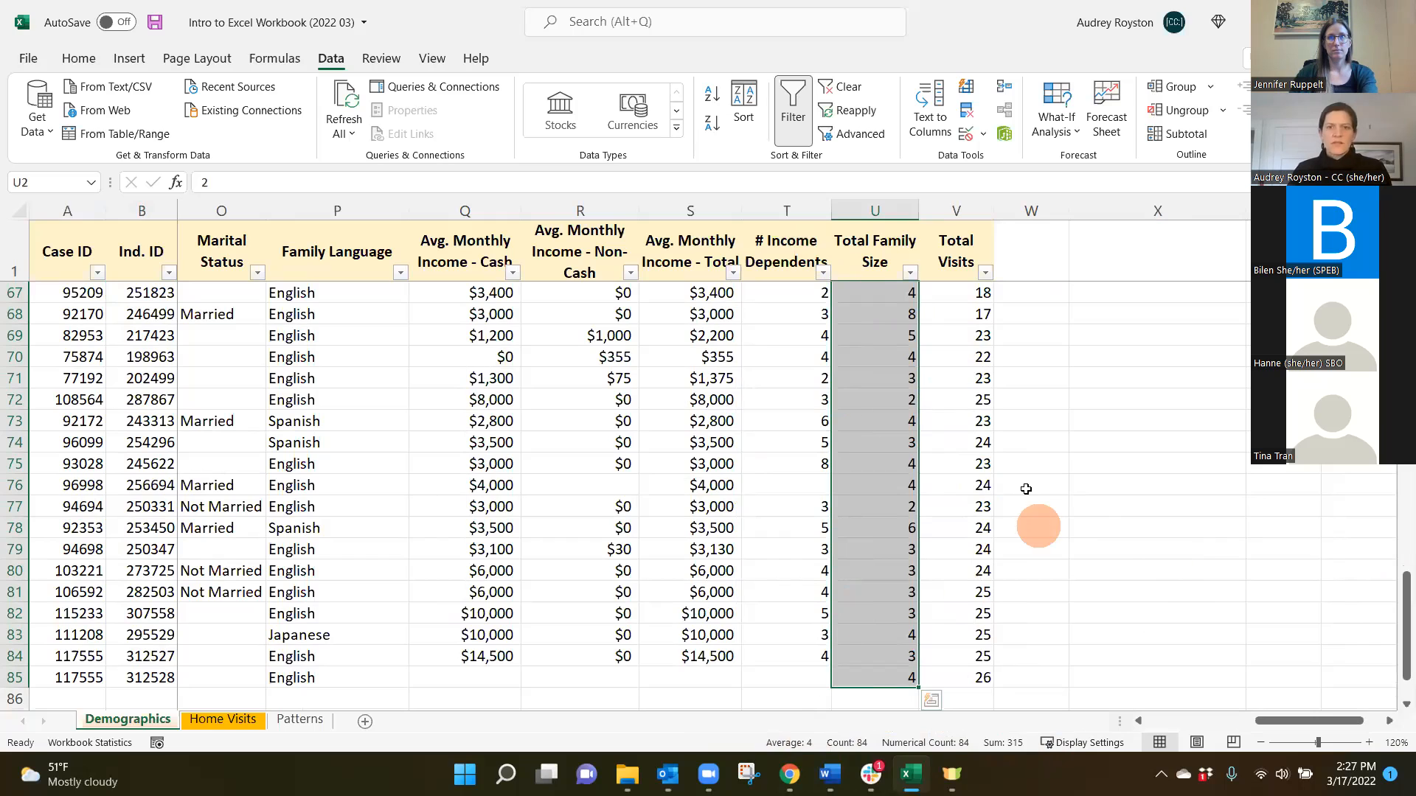
left_click(1086, 436)
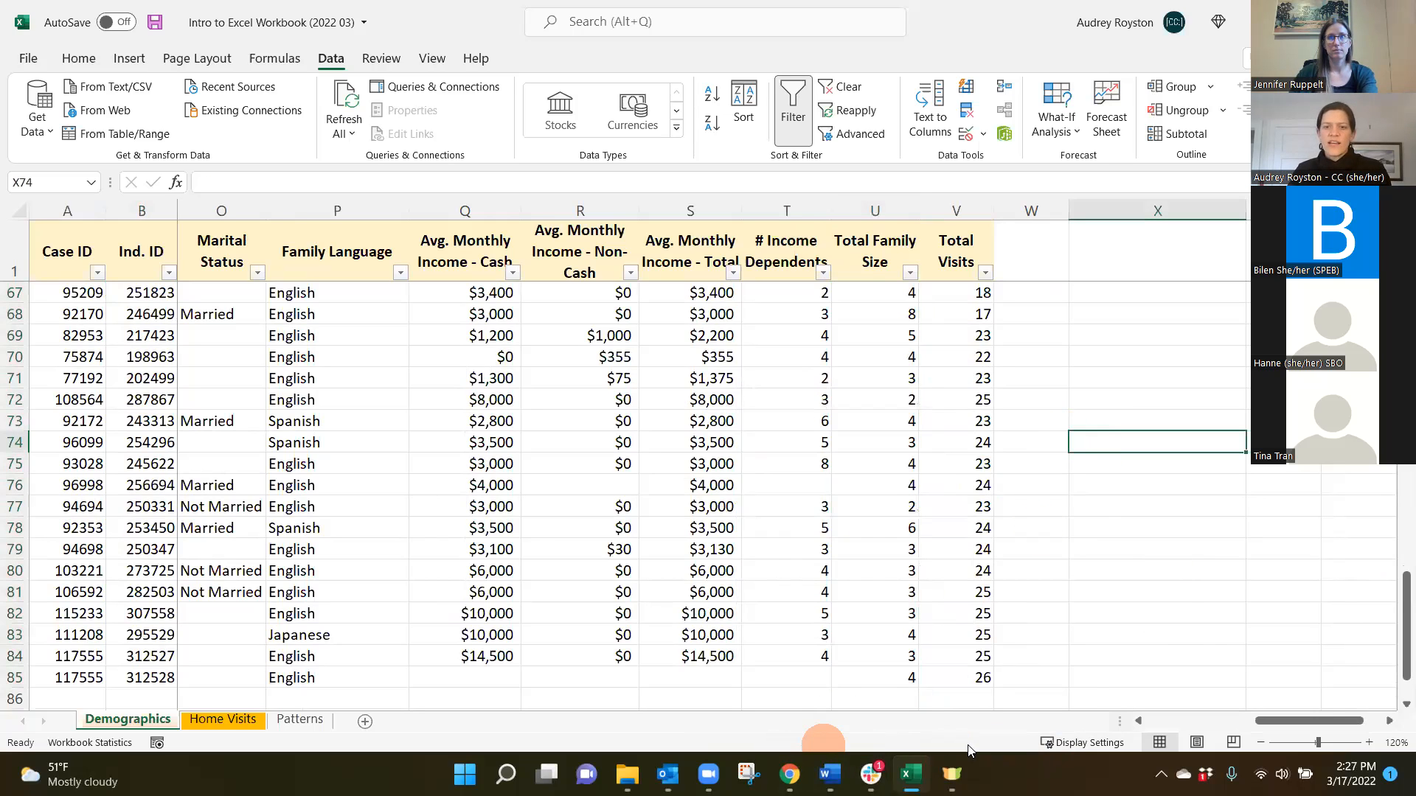
Step: Begin a COUNT formula in cell Y4, beside the Total Client Count label
left_click_drag(1396, 626, 1404, 336)
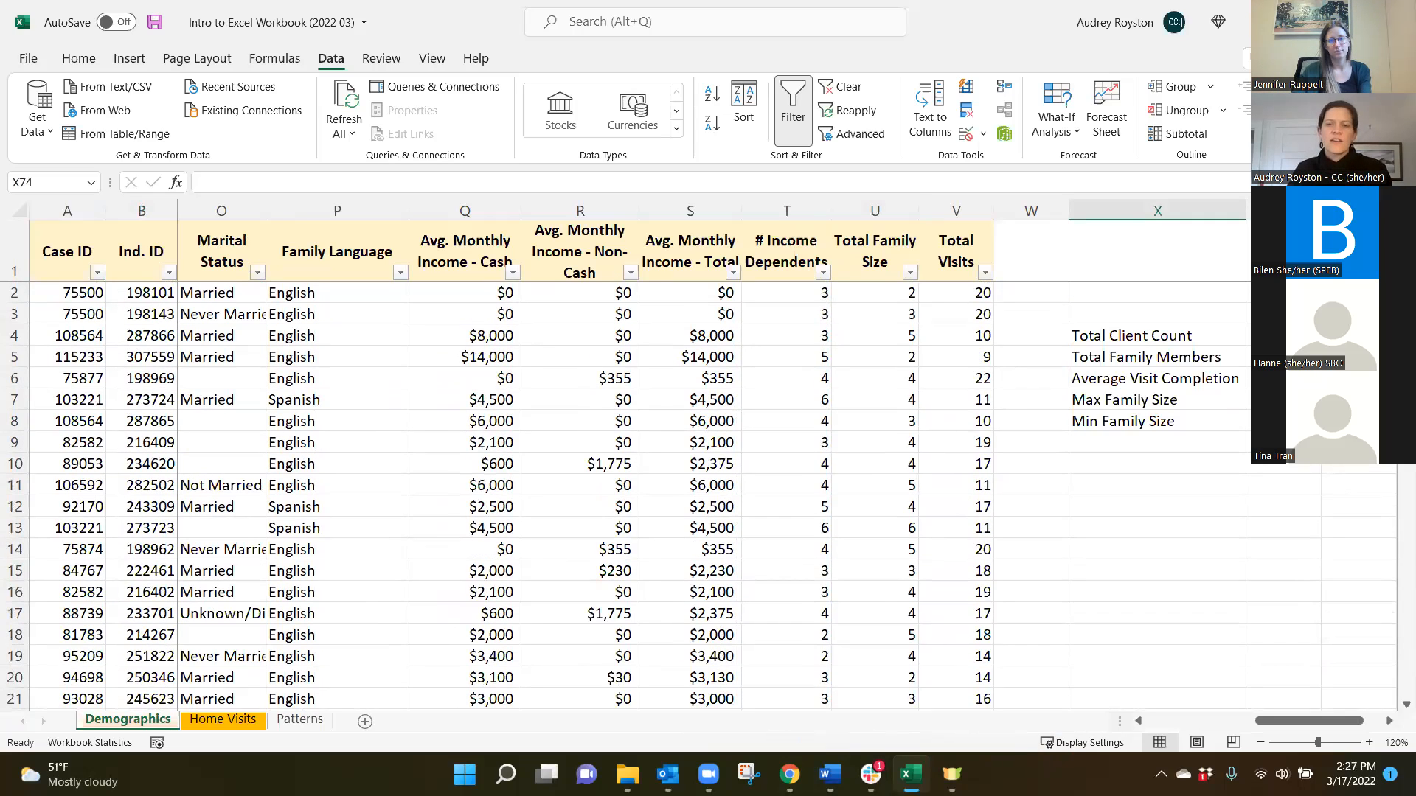
left_click(1283, 335)
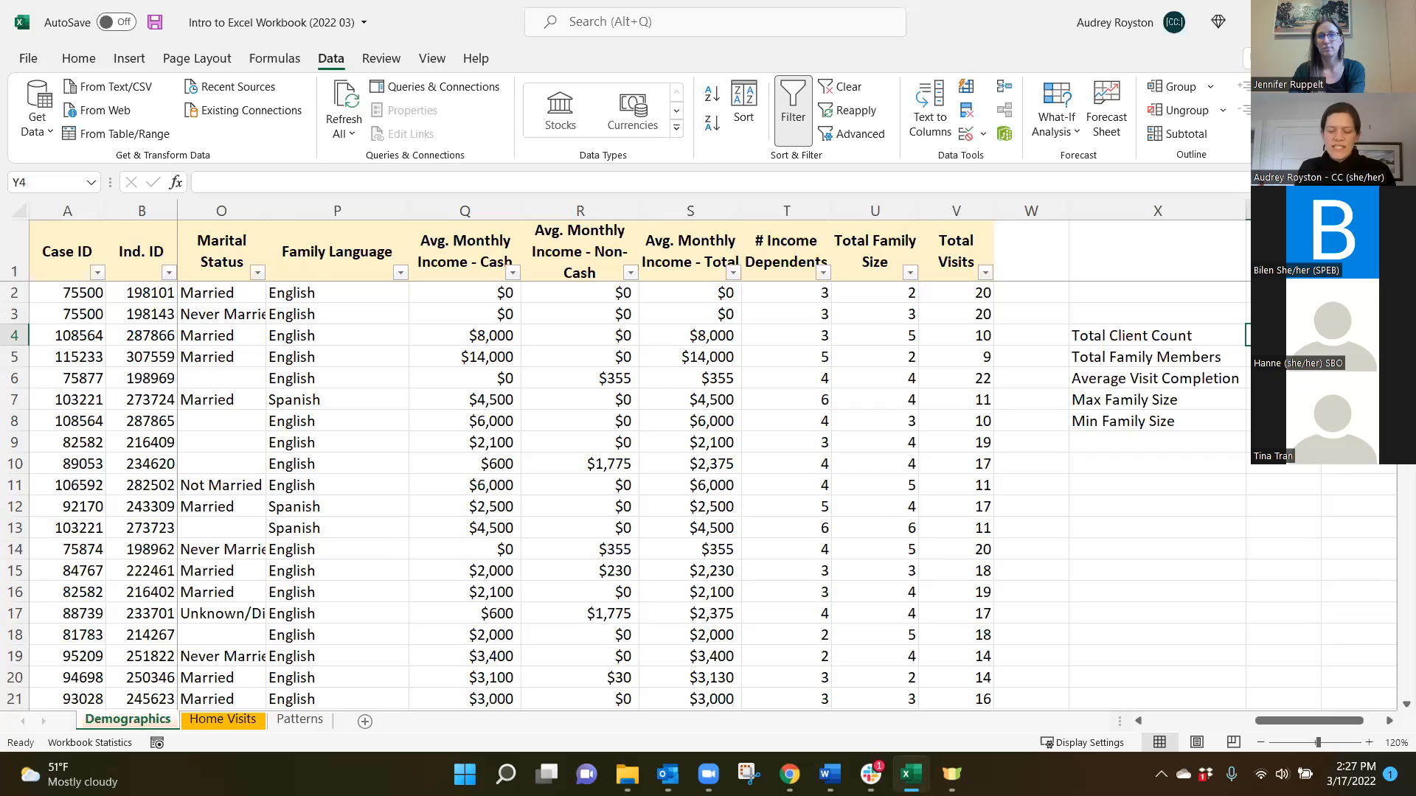
type("=")
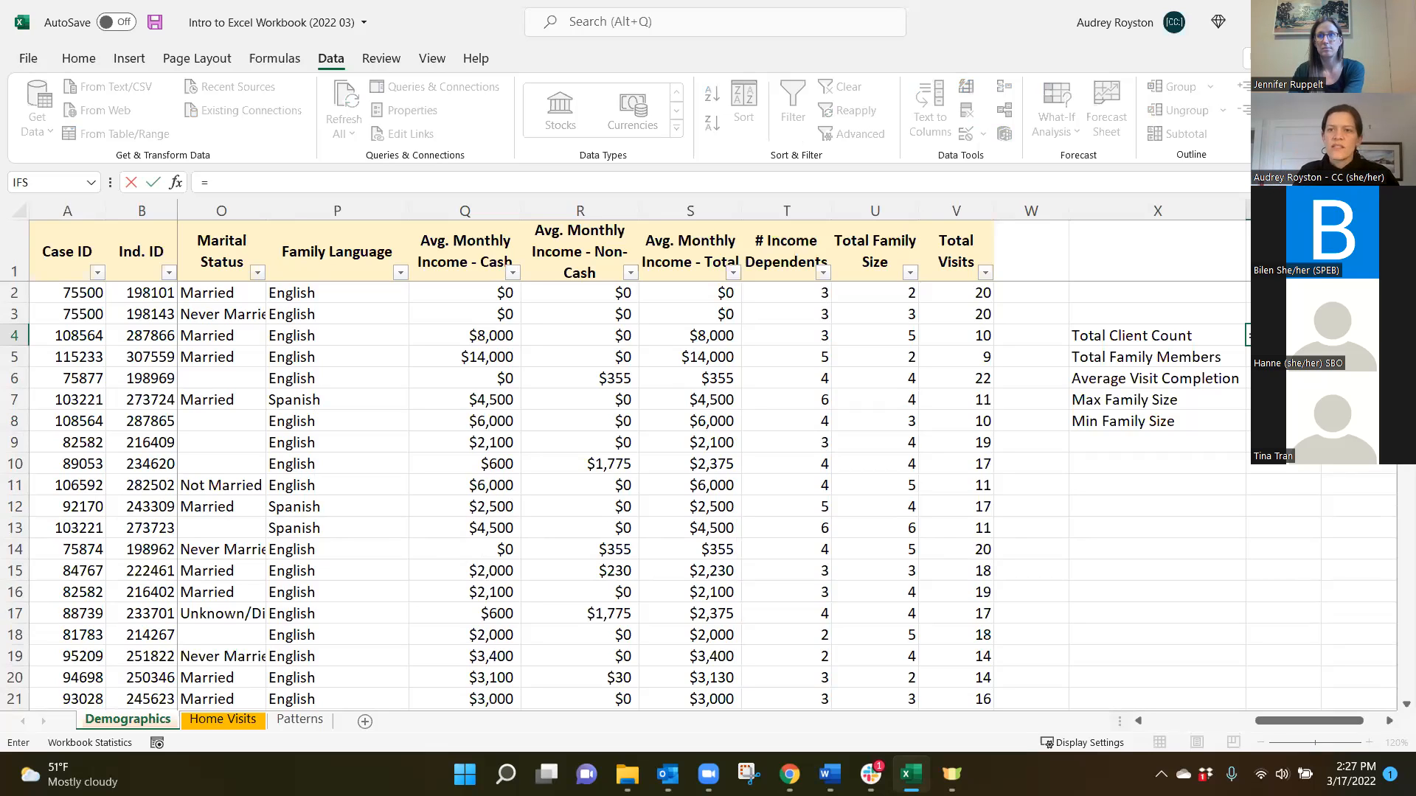
type("co")
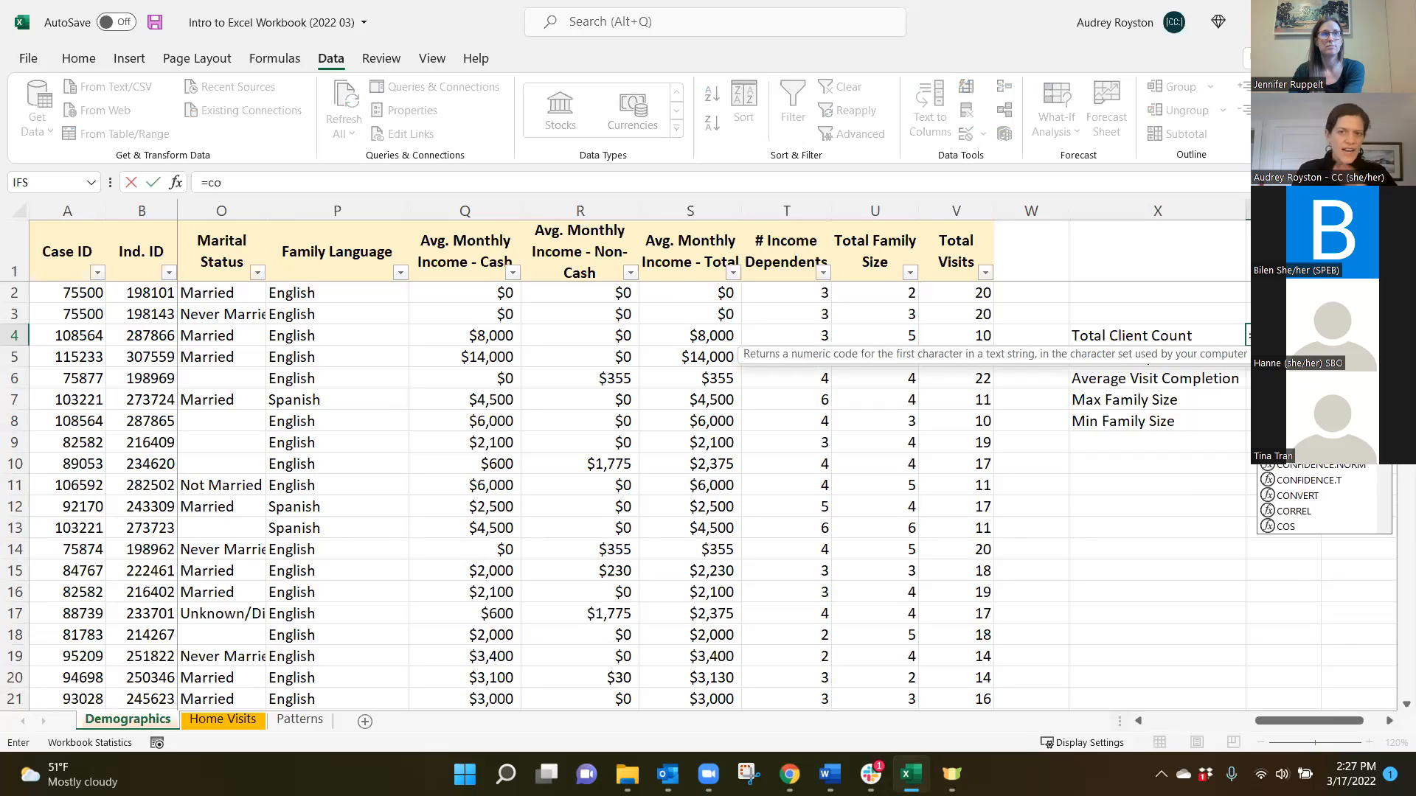
type("un")
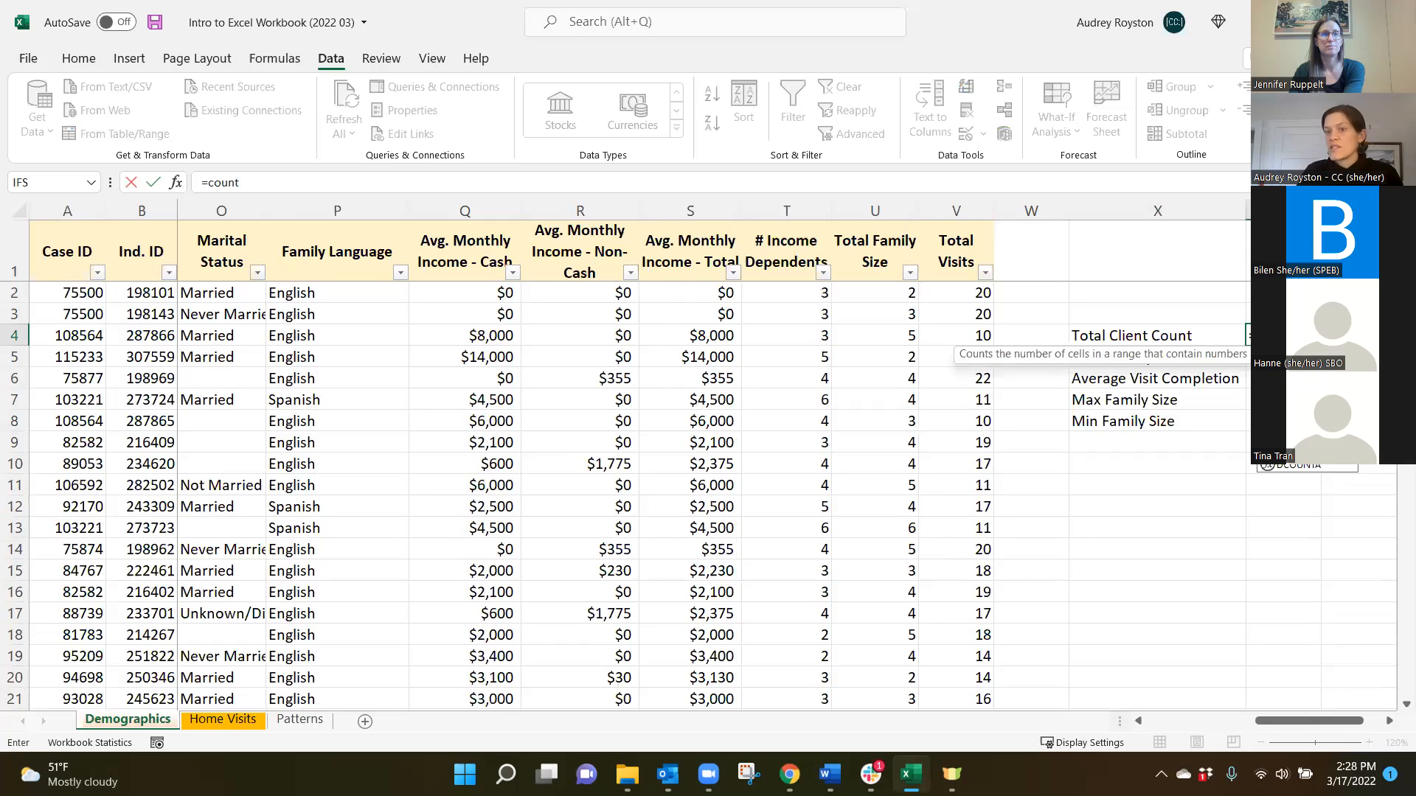
type("t")
key("Tab")
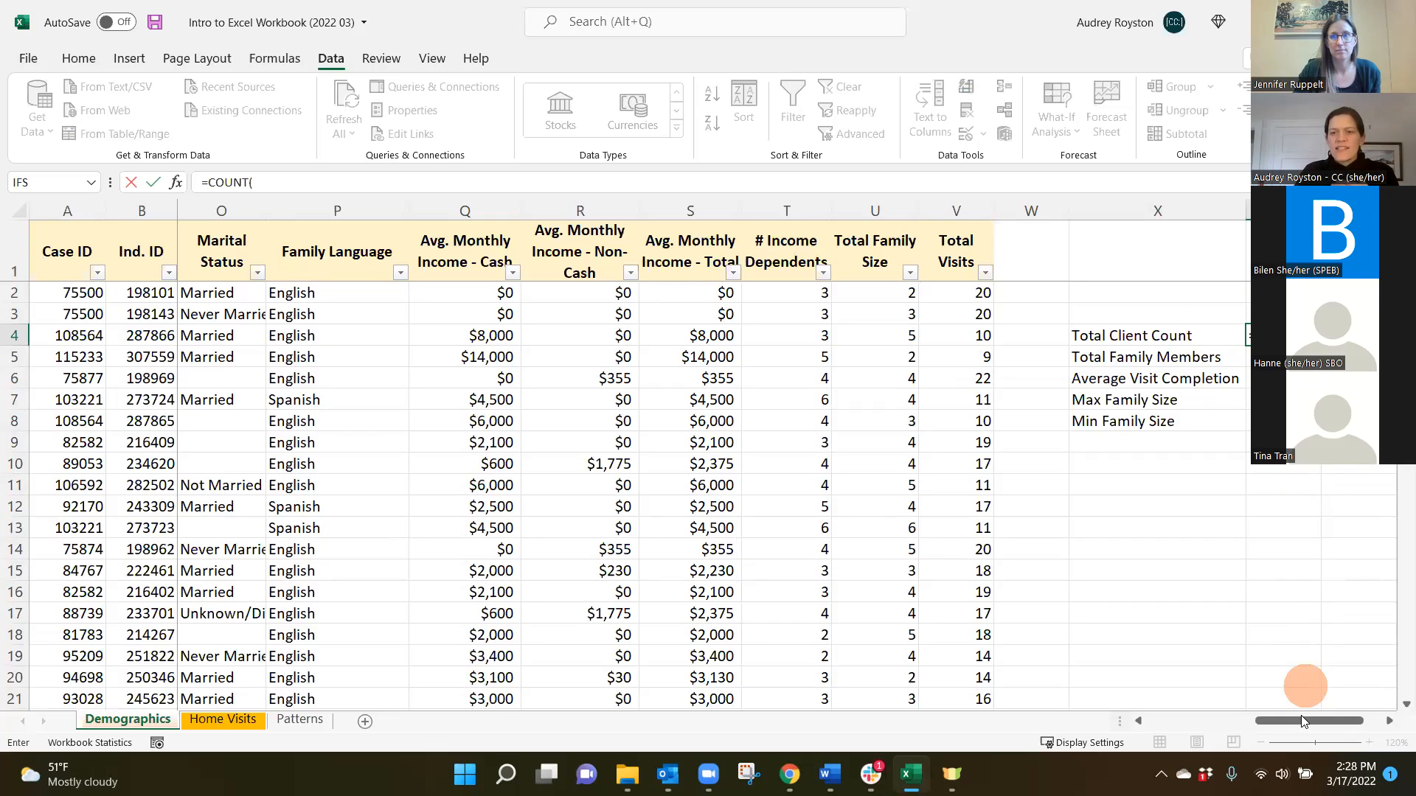
Step: Complete the formula in Y4 with the Ind. ID range as =COUNT(B2:B85) and review it
left_click_drag(1303, 721, 1186, 728)
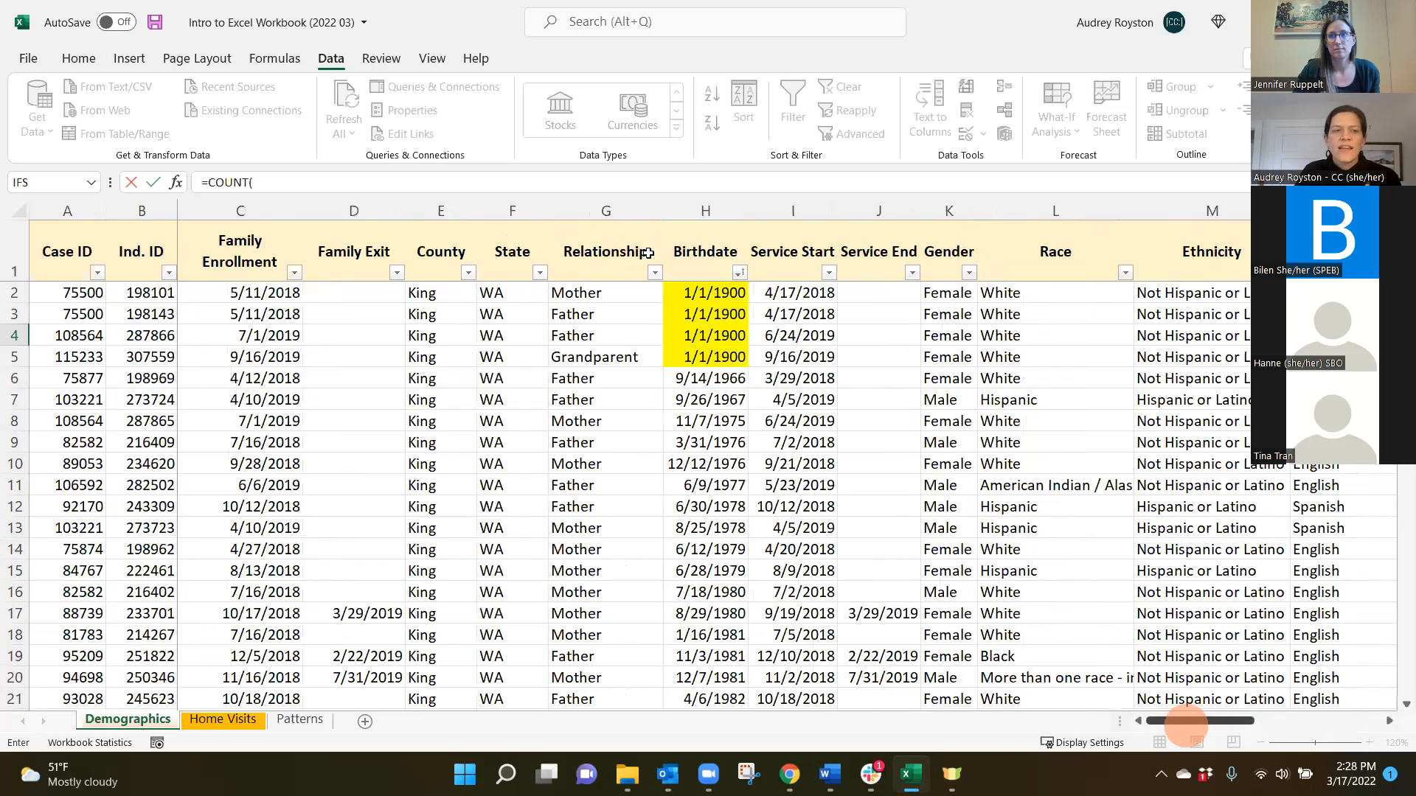
left_click_drag(131, 293, 141, 357)
left_click_drag(110, 539, 131, 682)
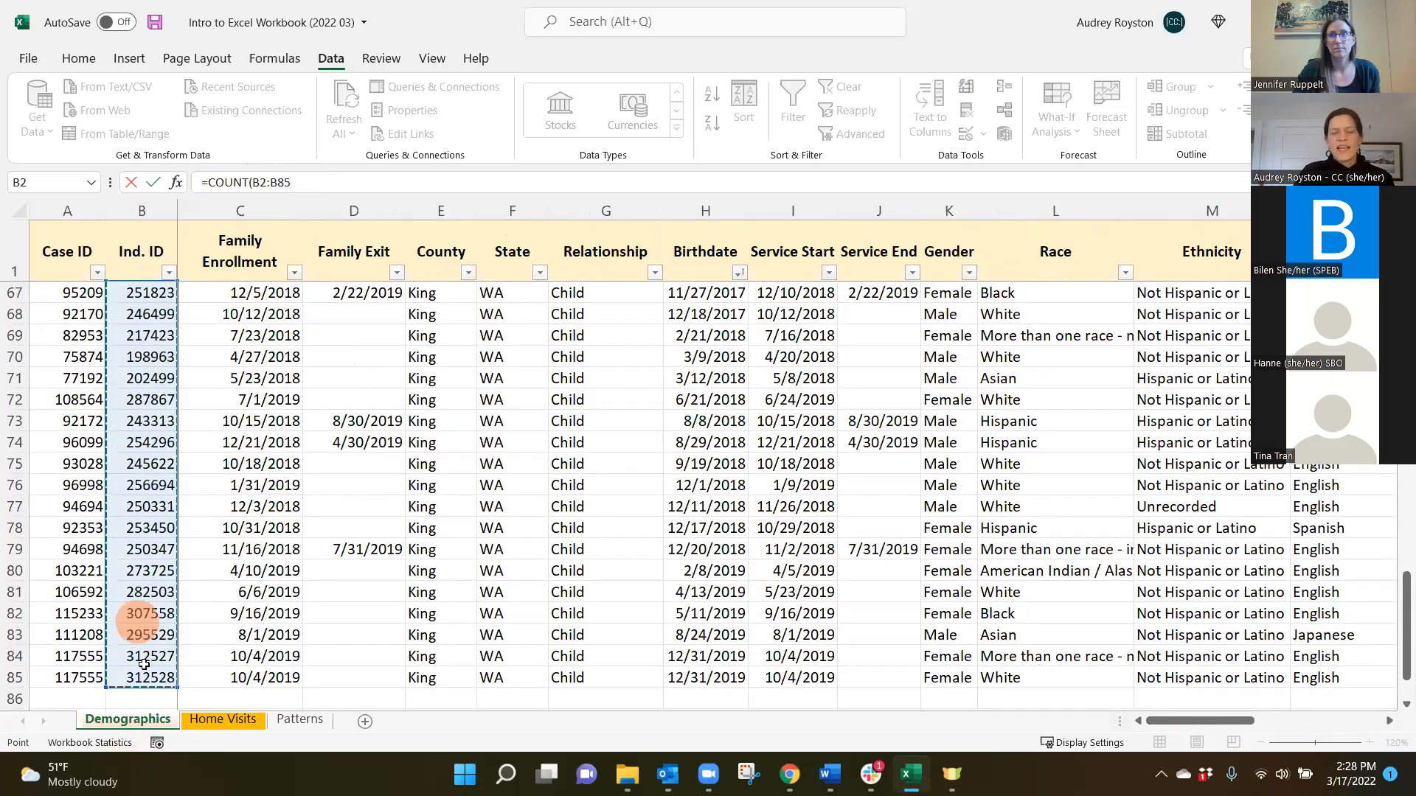
left_click(304, 182)
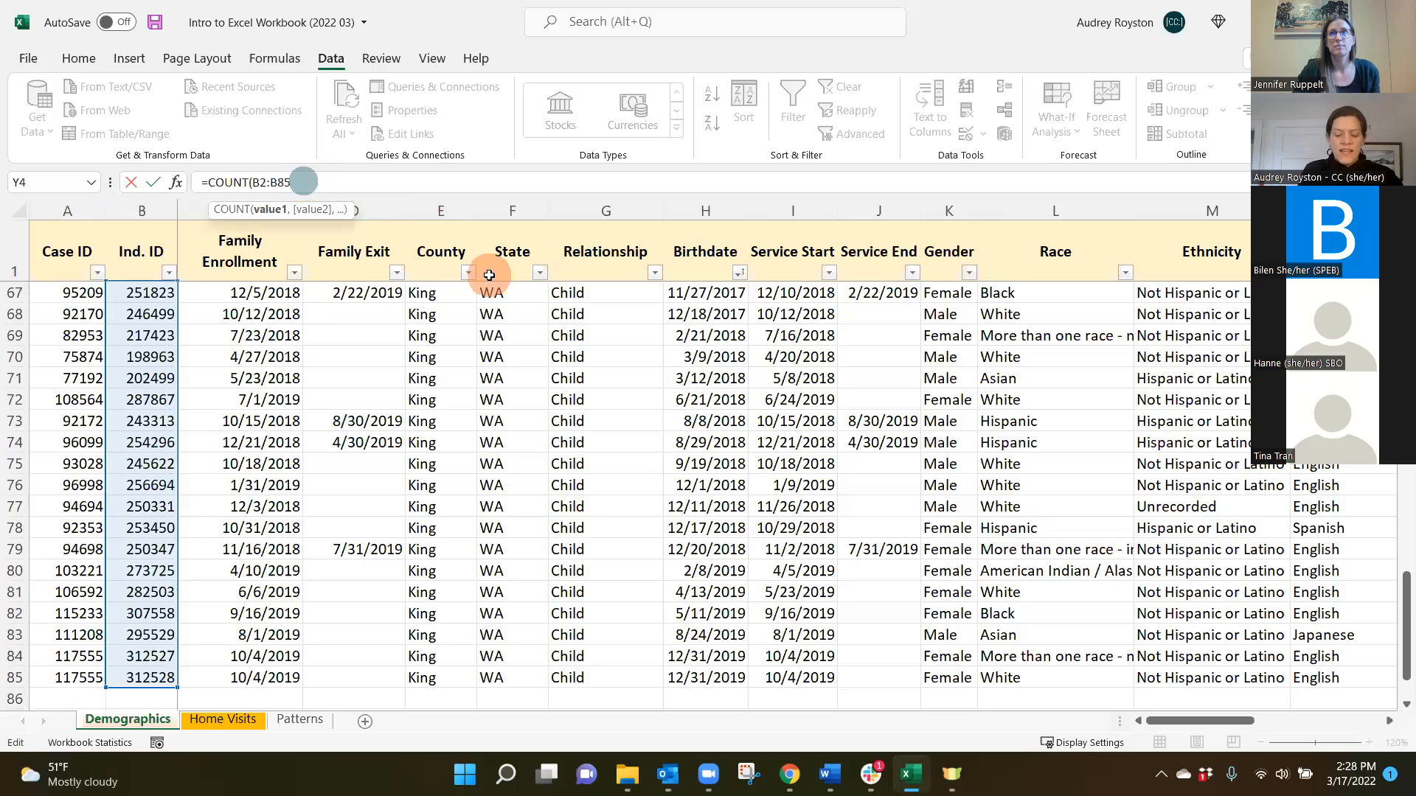
type(")")
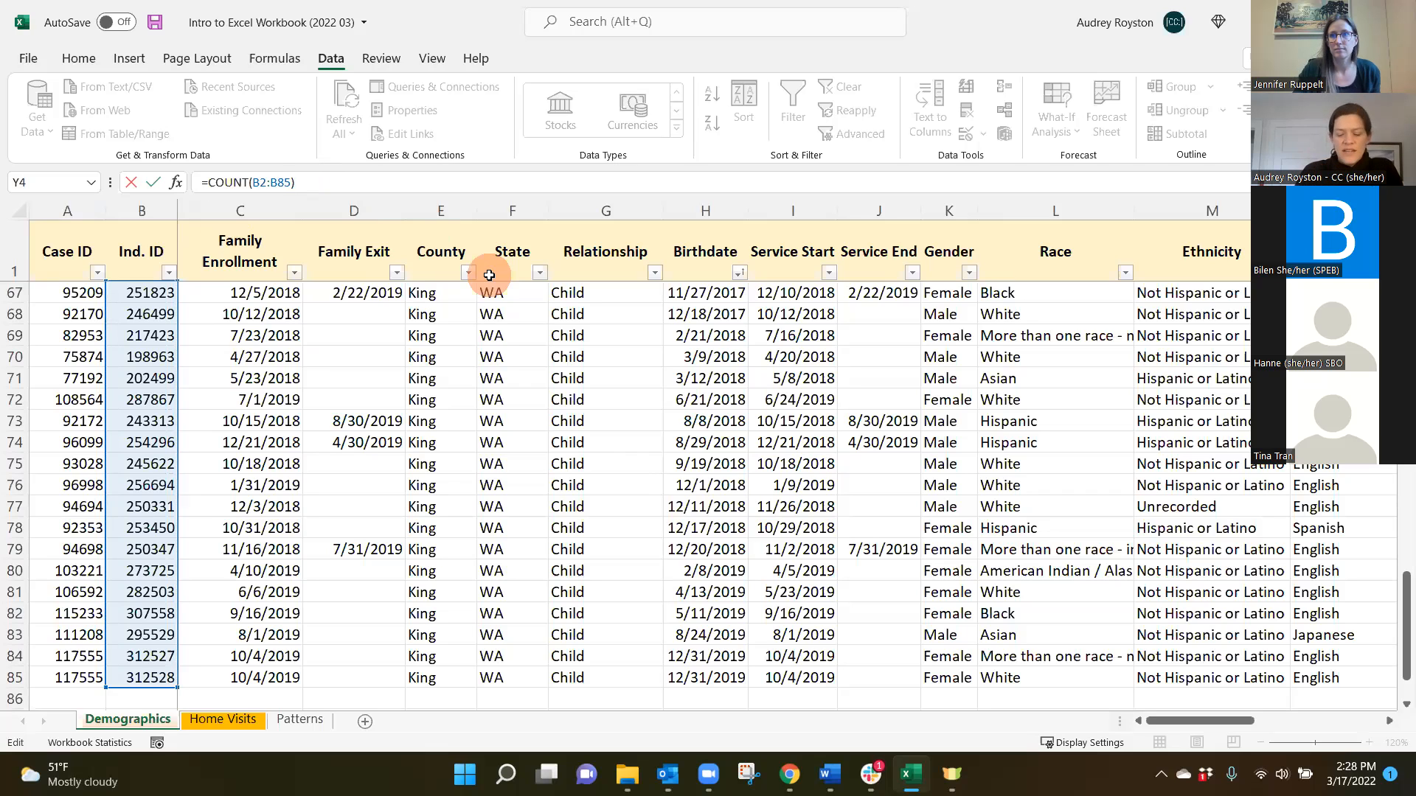
key("Return")
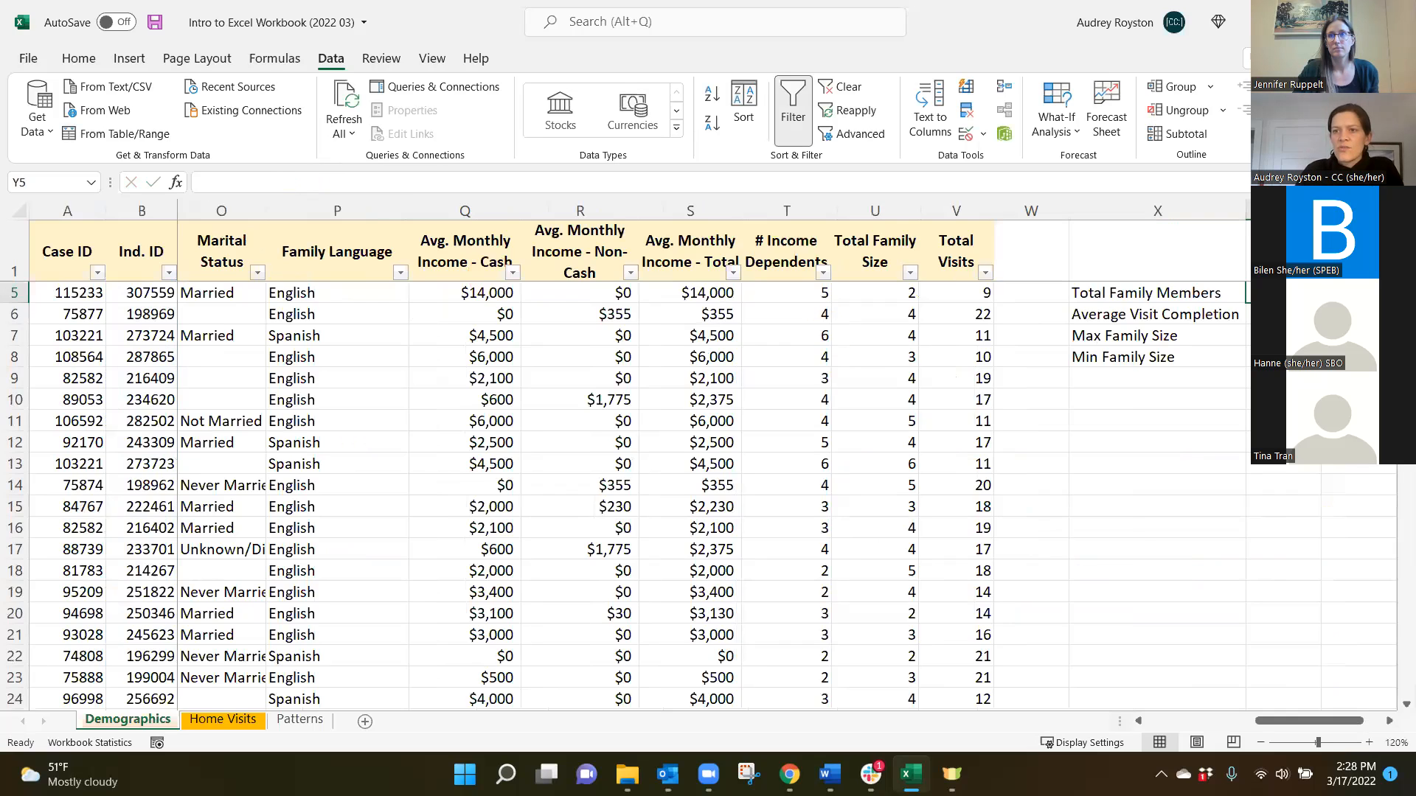
scroll(635, 494, "up", 1)
key("Up")
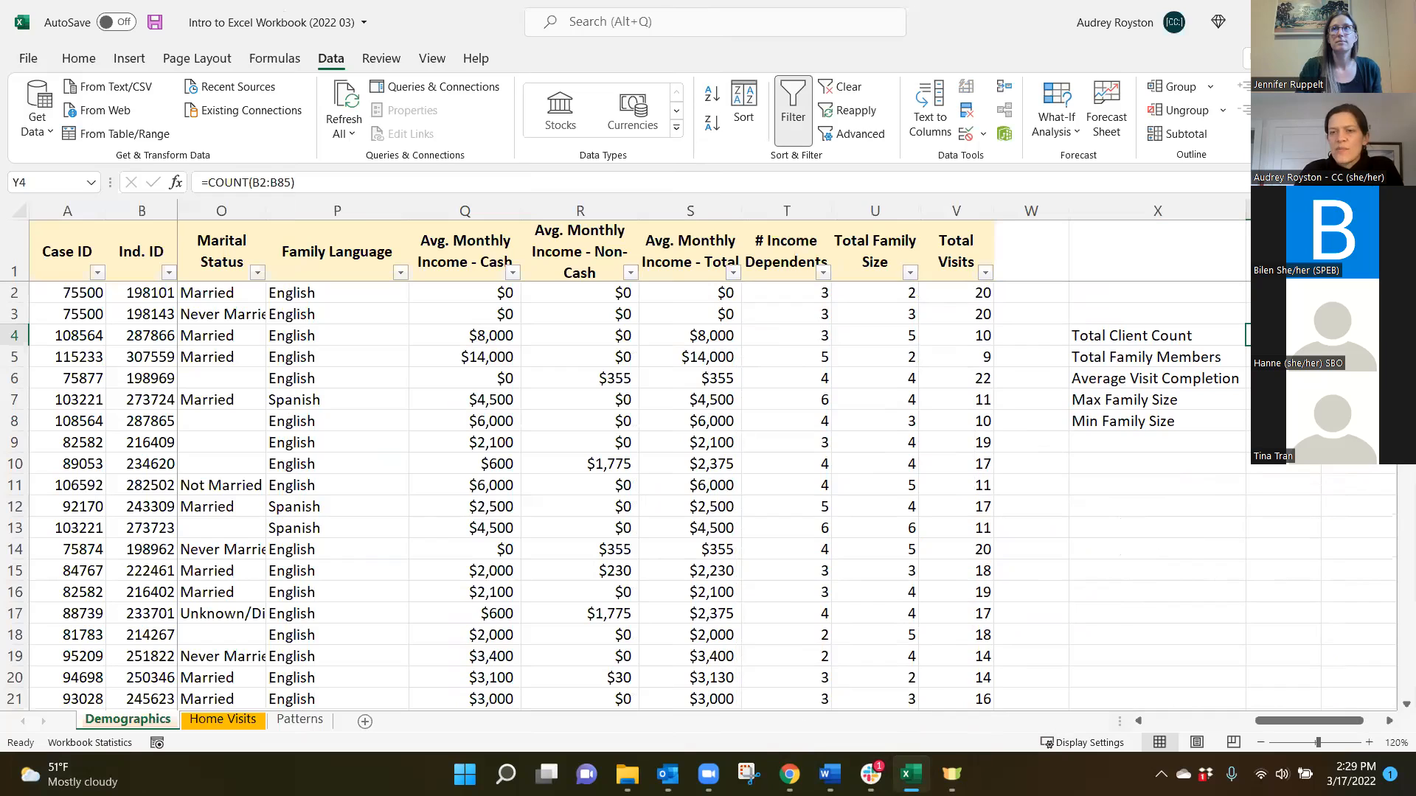
left_click(1283, 442)
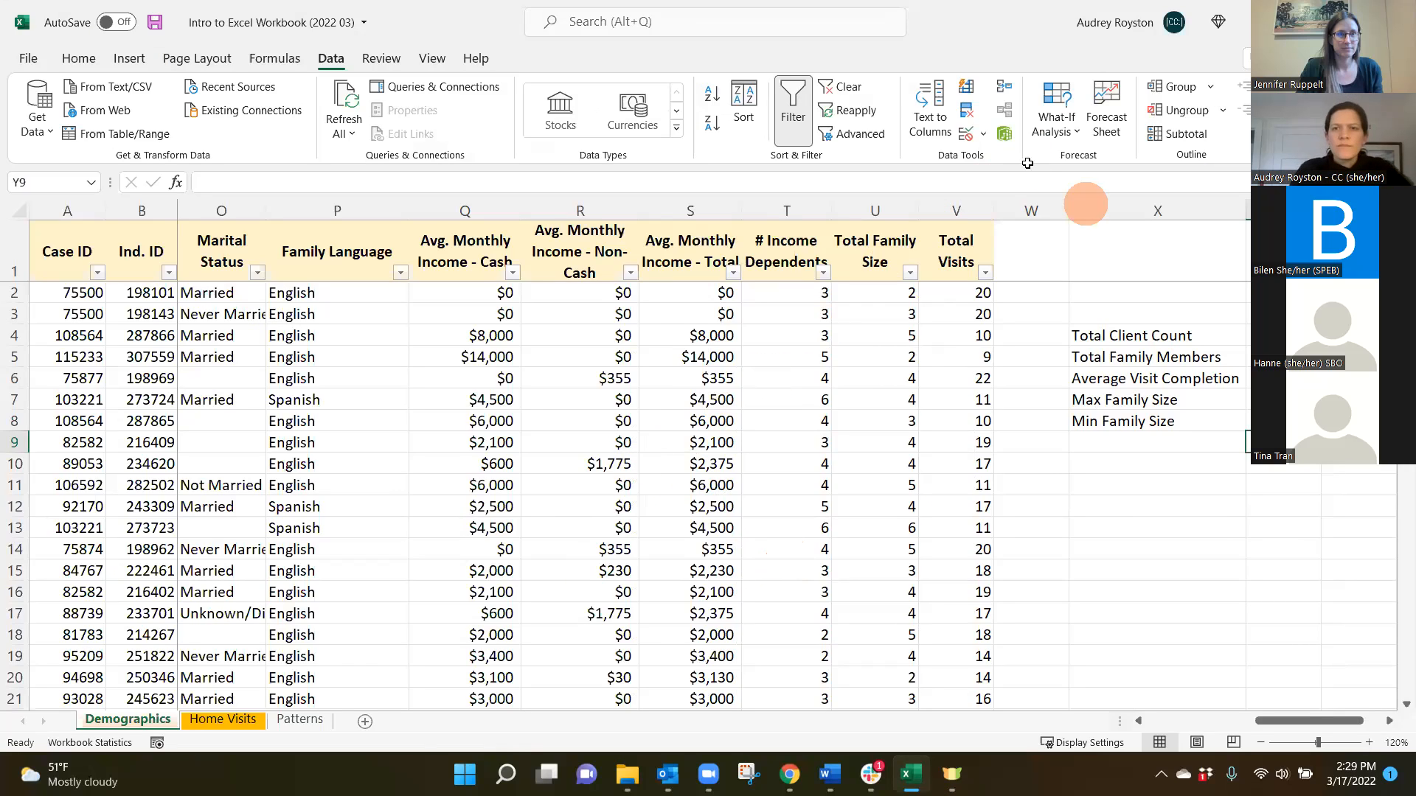
Step: Clear Y4 and re-enter the formula =COUNT(B2:B85) from scratch for the Total Client Count
left_click(1283, 335)
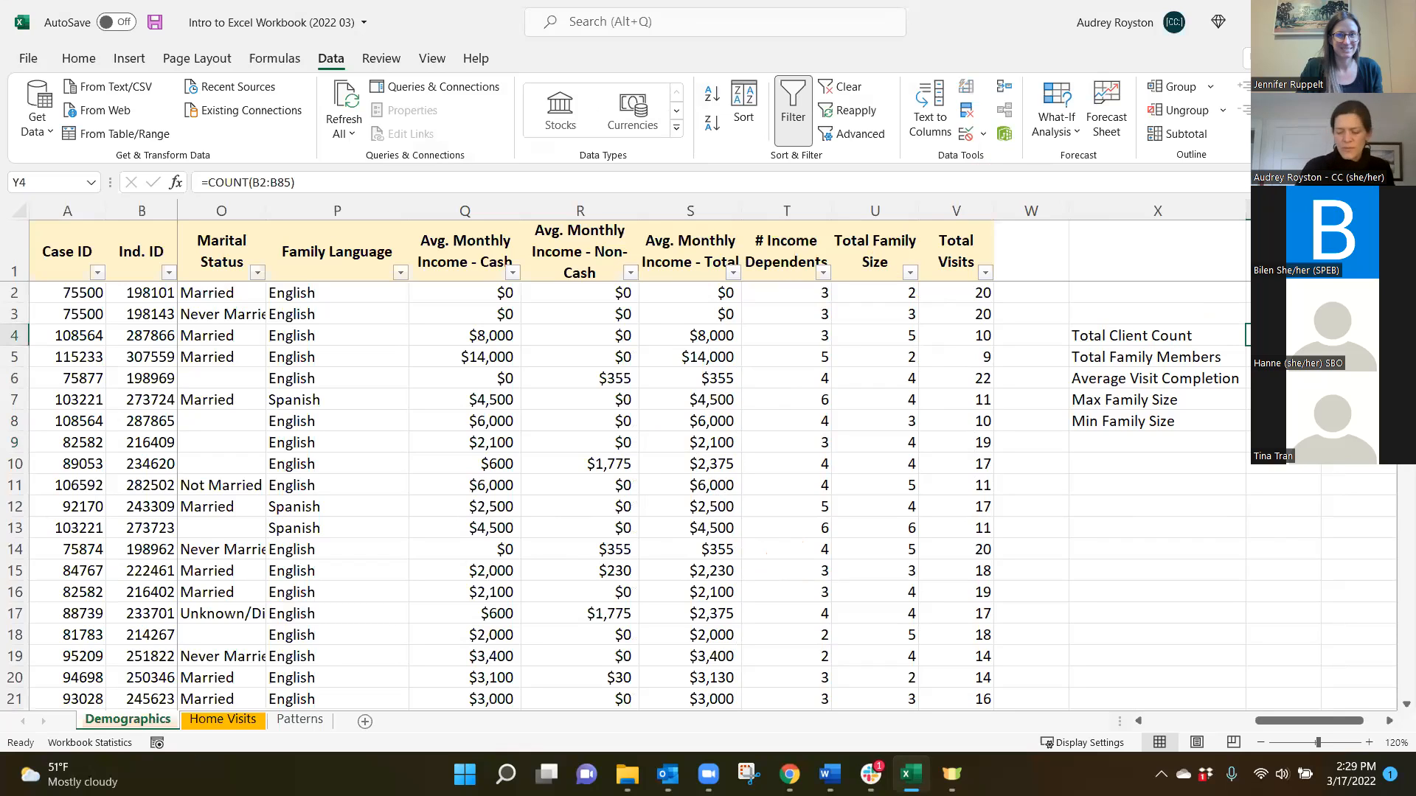
key("Delete")
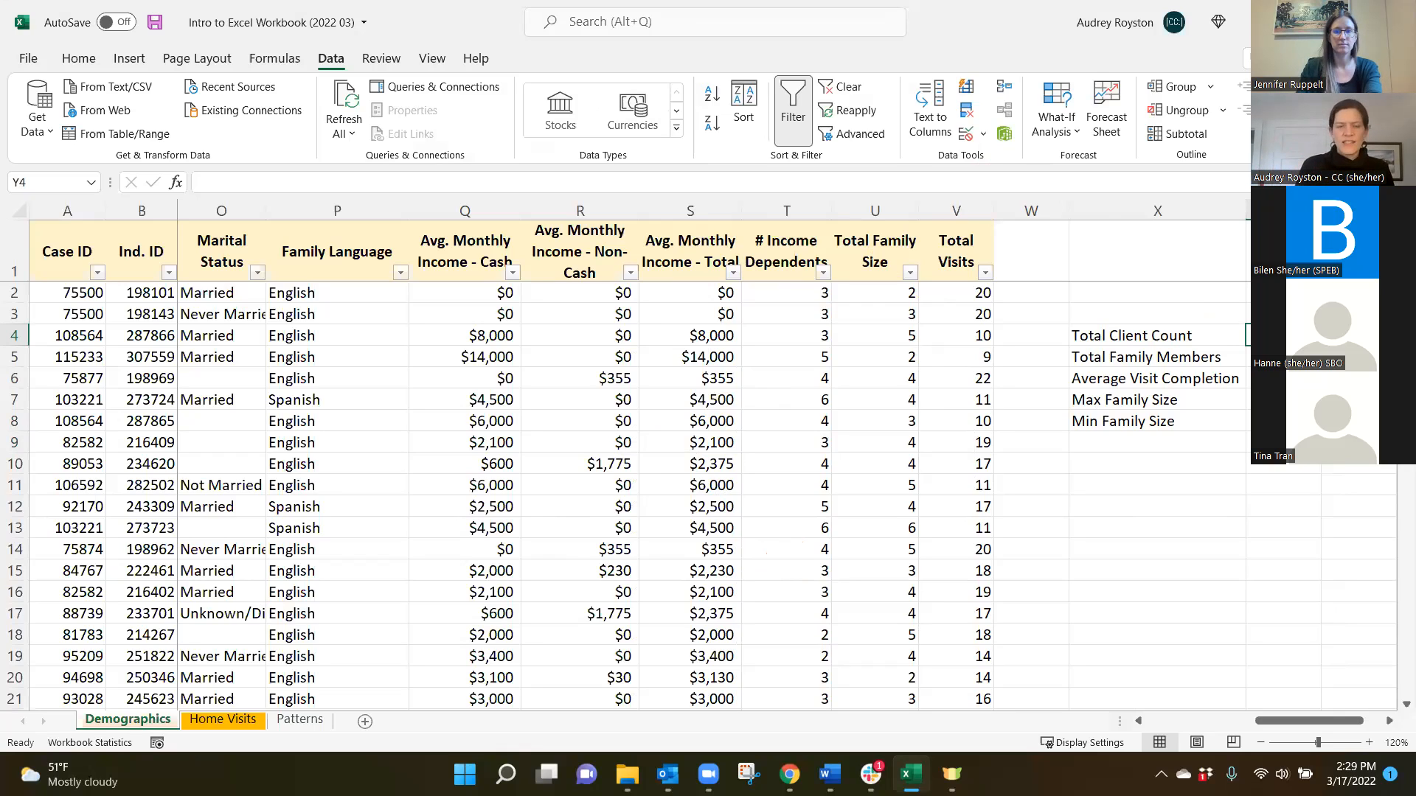
type("=")
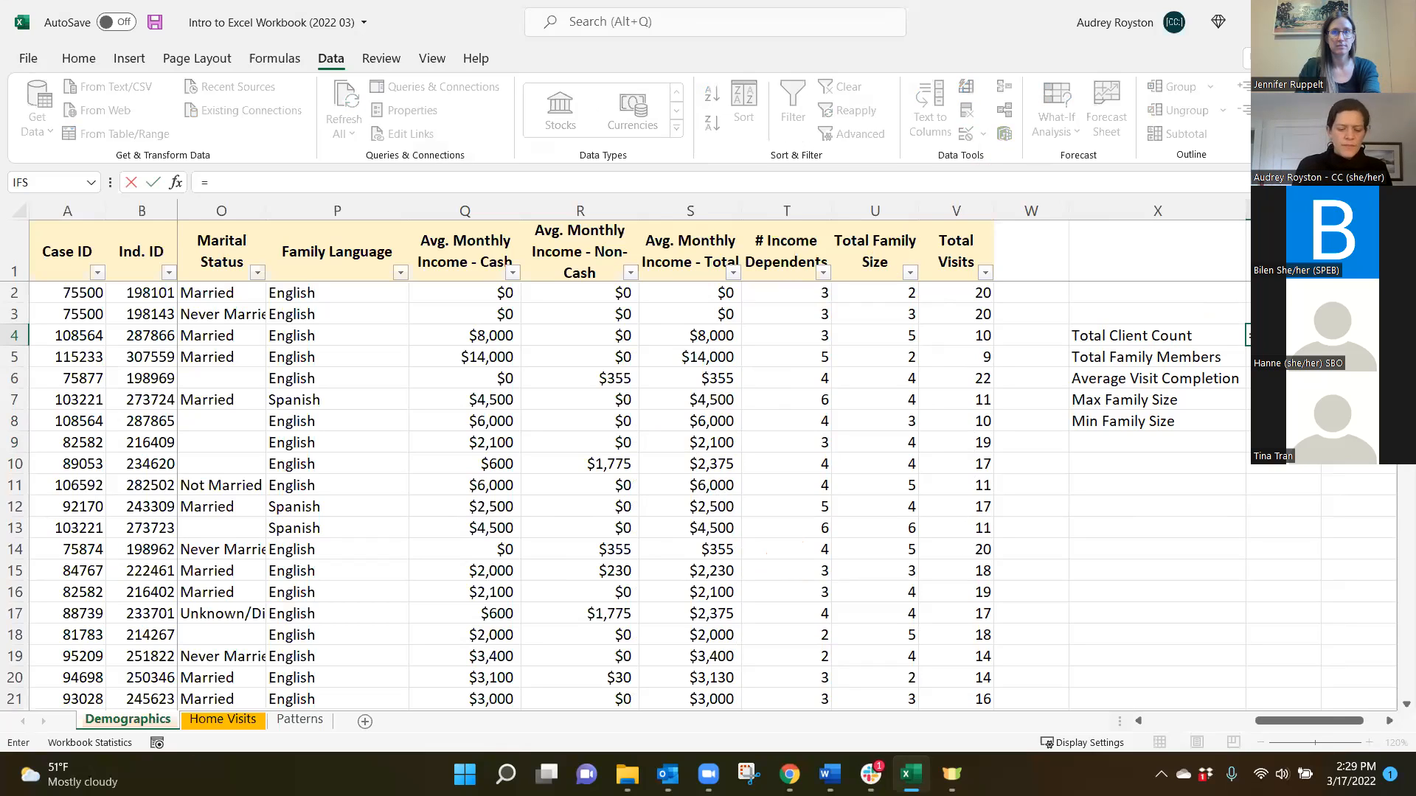
type("count")
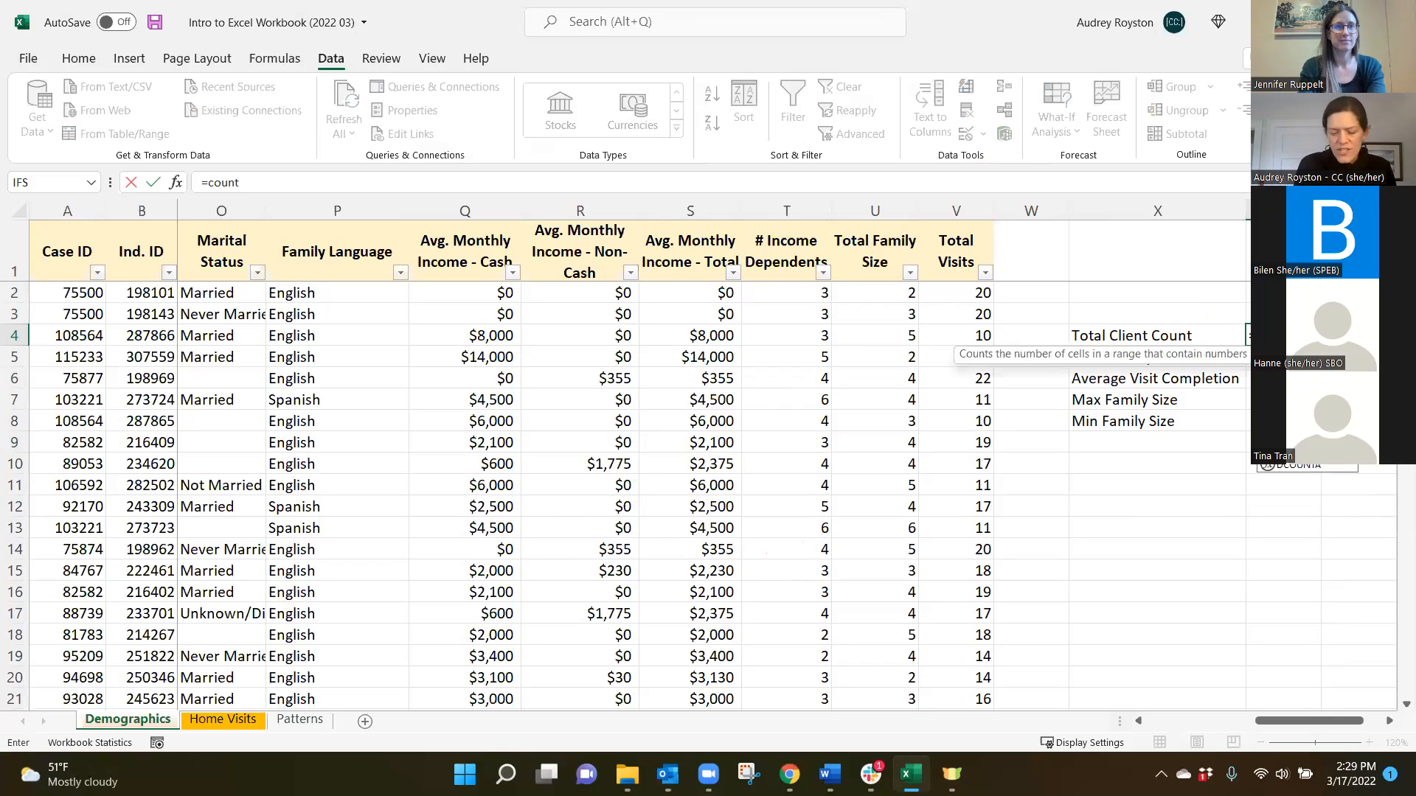
type("(")
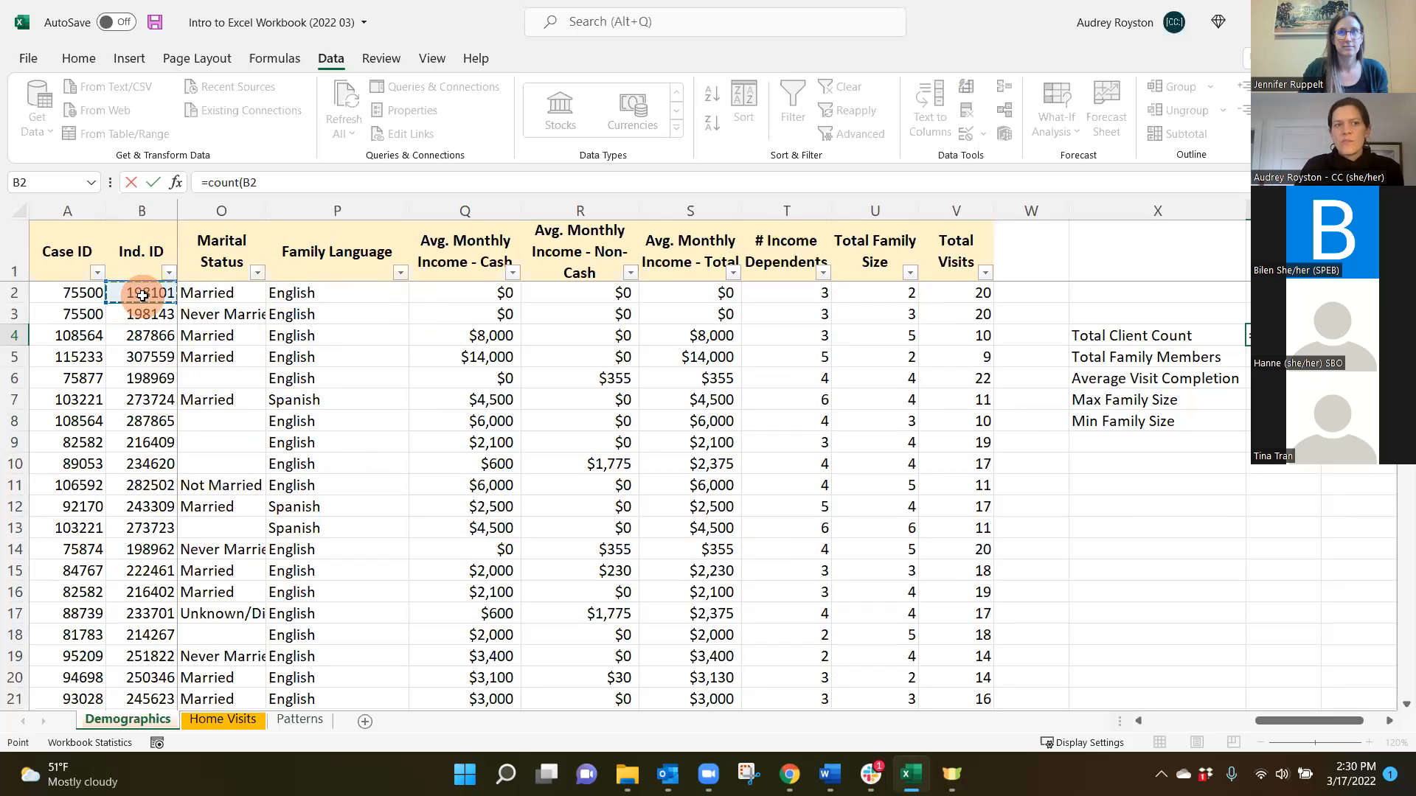
left_click_drag(144, 629, 164, 677)
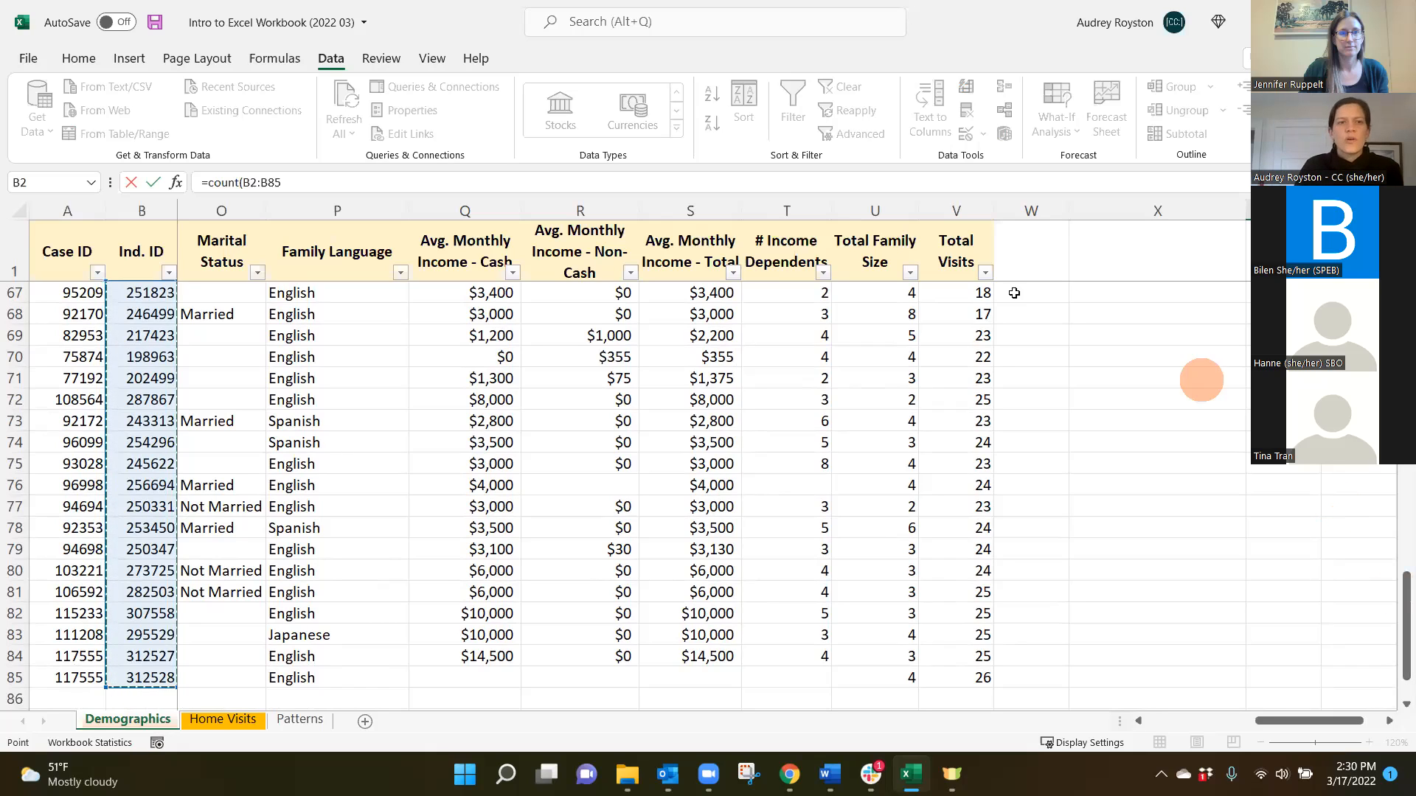
left_click(325, 177)
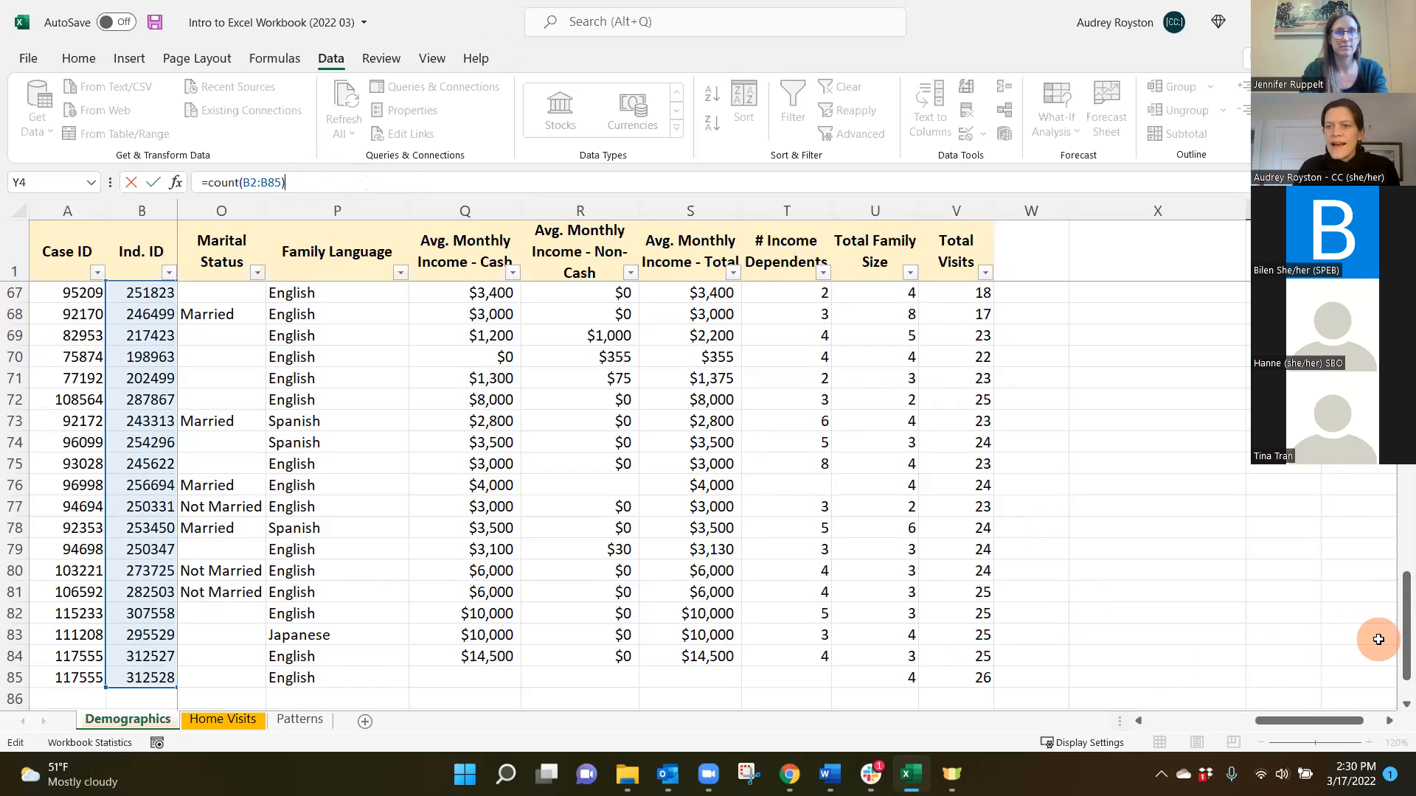
left_click_drag(1396, 643, 1396, 310)
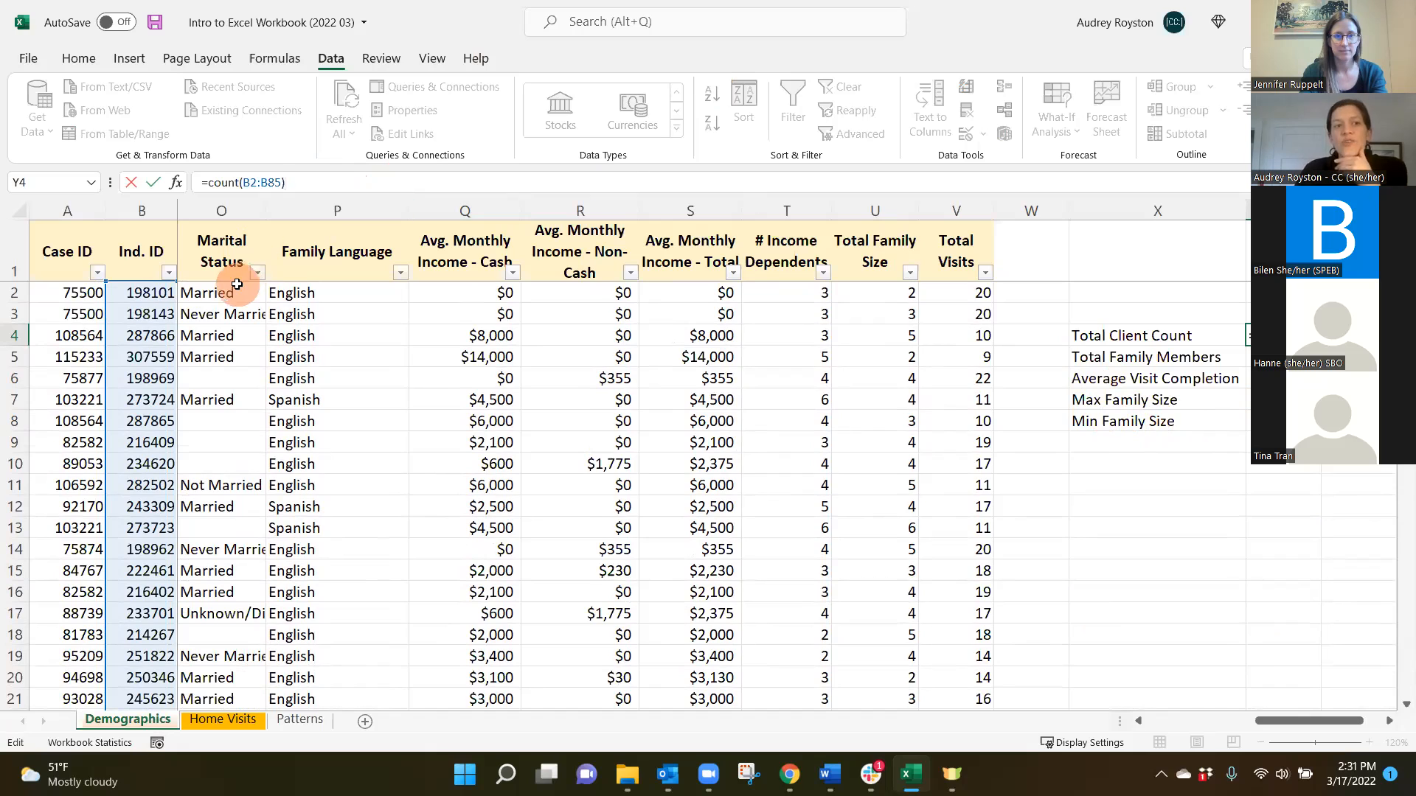
left_click(139, 205)
left_click(1282, 336)
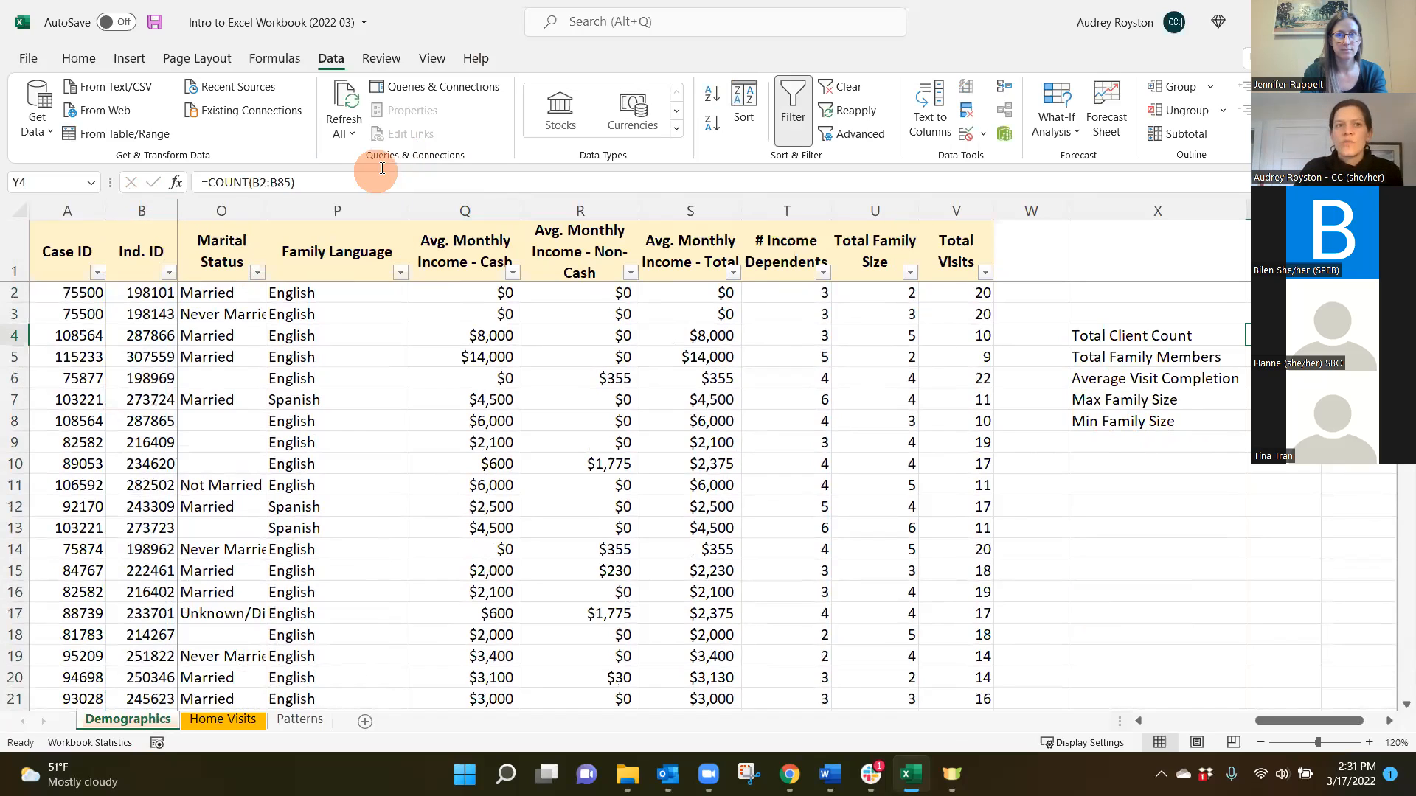
Step: Change the COUNT range in Y4 to B1:B85 so that it includes the header cell
left_click(264, 181)
key("BackSpace")
type("1")
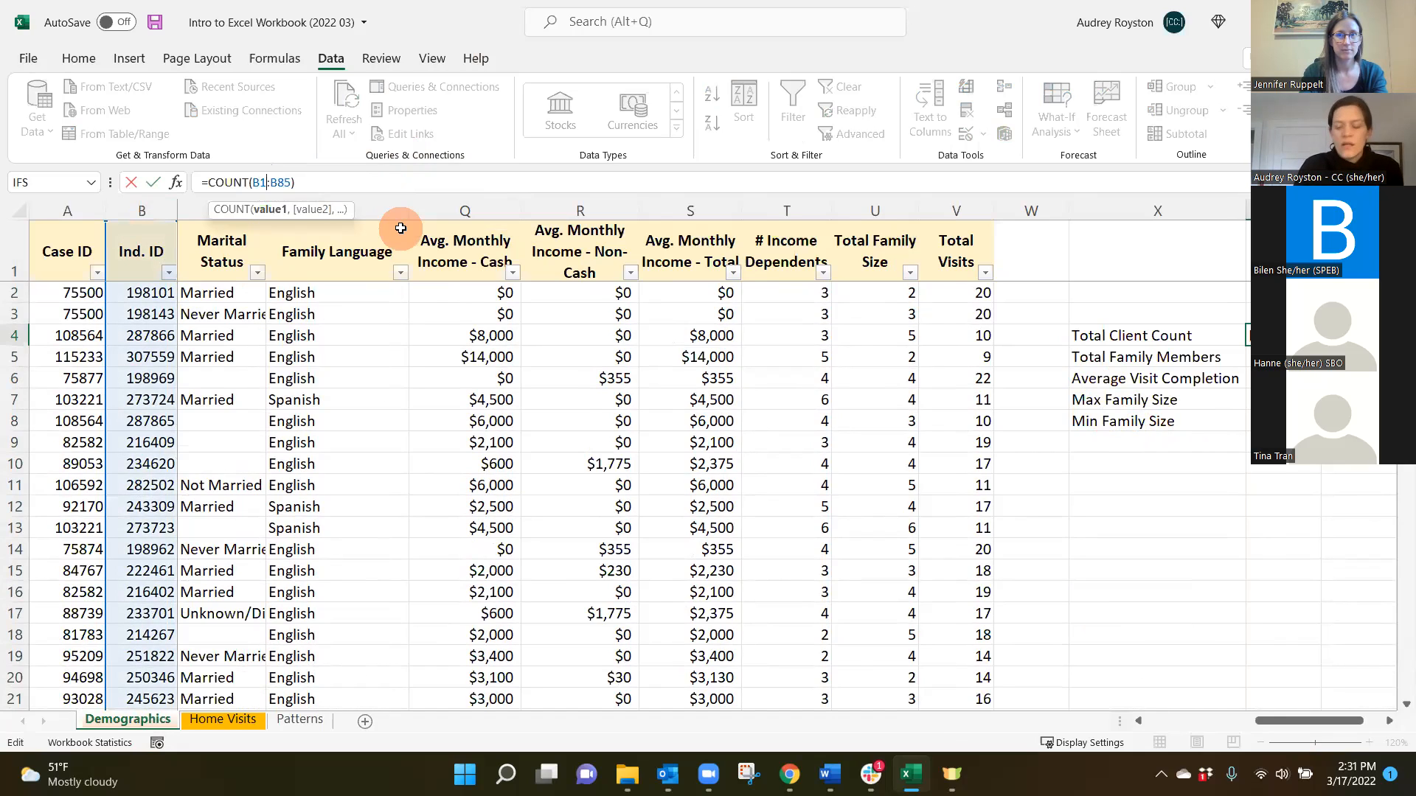
key("Return")
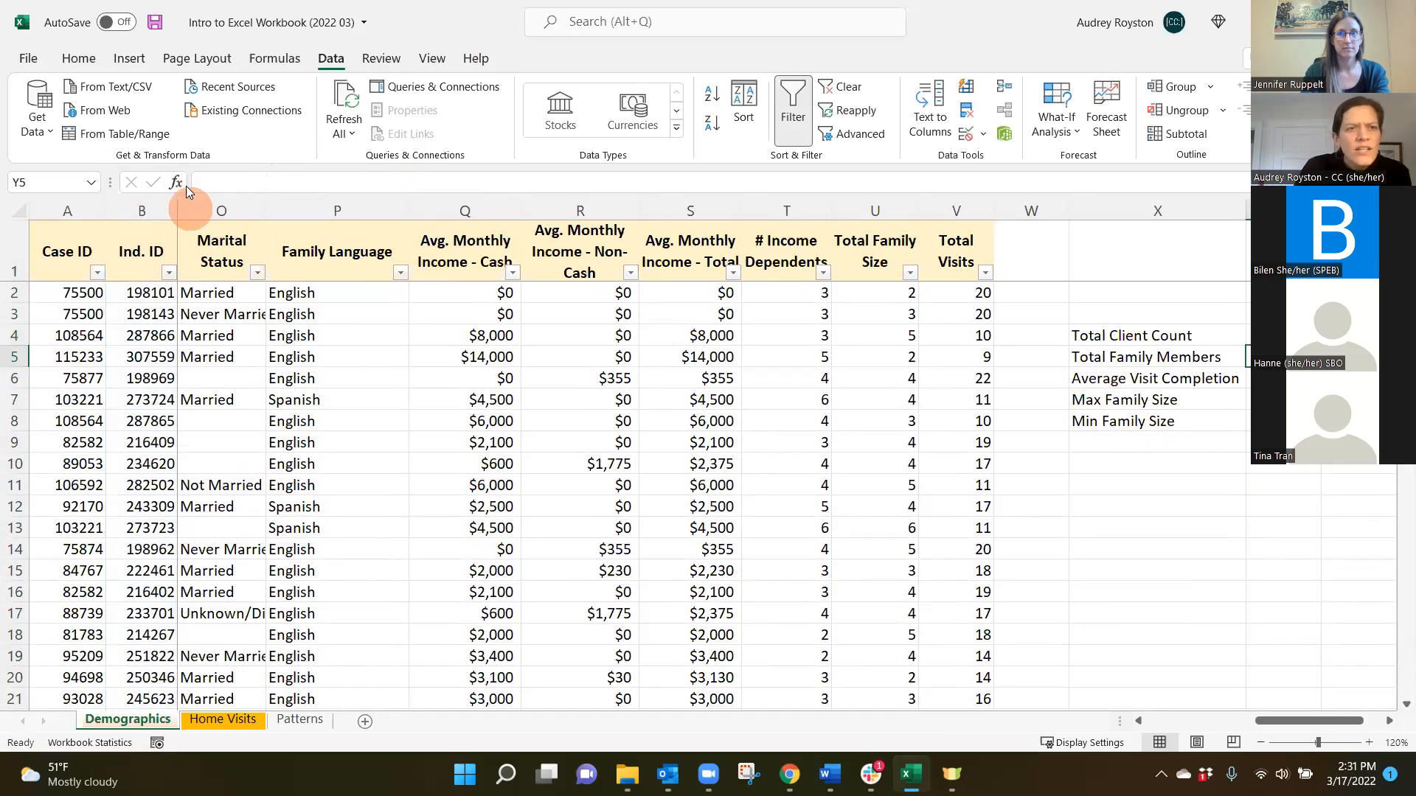
Step: Check the Ind. ID cells at both ends of the range, B85 and B1, against the formula in Y4
left_click(160, 299)
left_click(1248, 335)
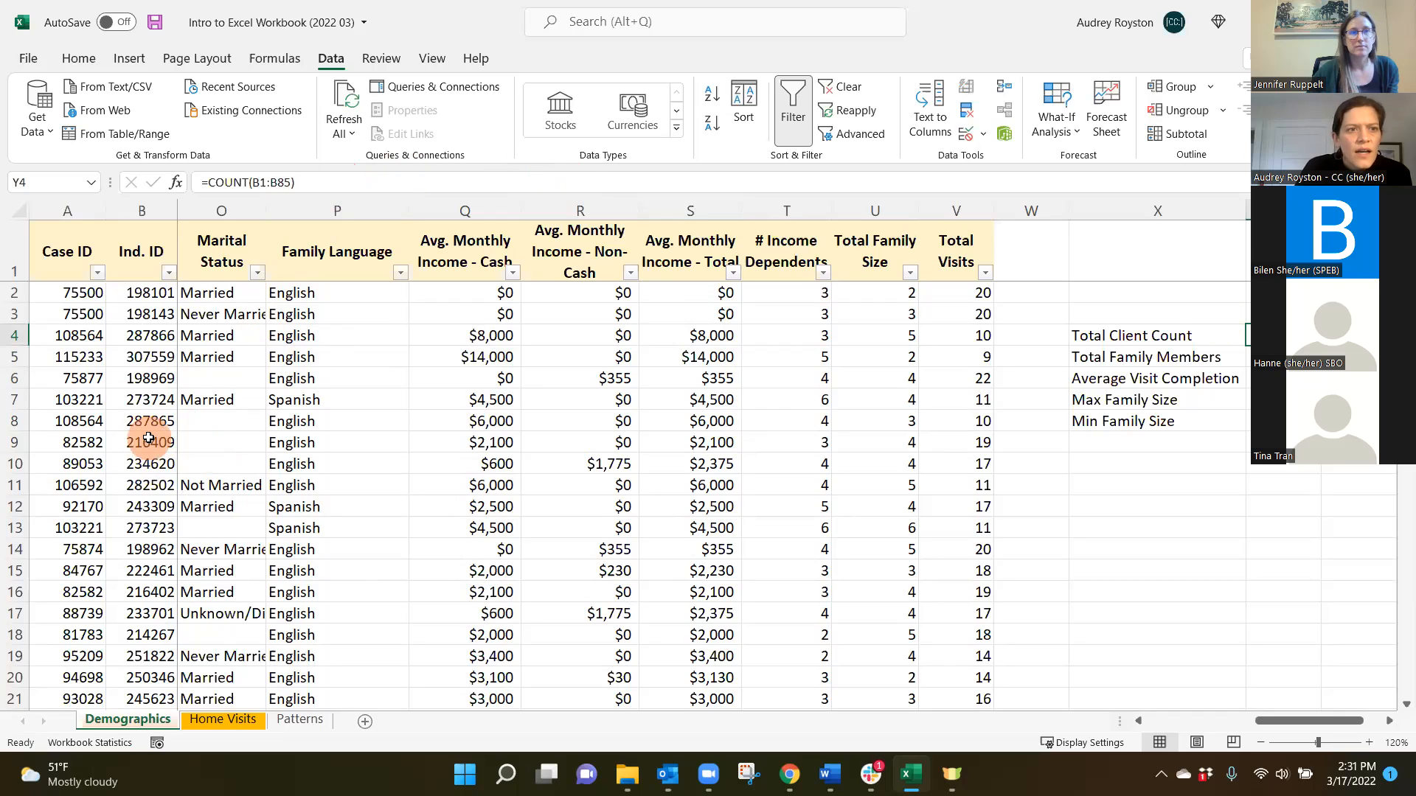
scroll(148, 438, "down", 20)
scroll(148, 430, "up", 5)
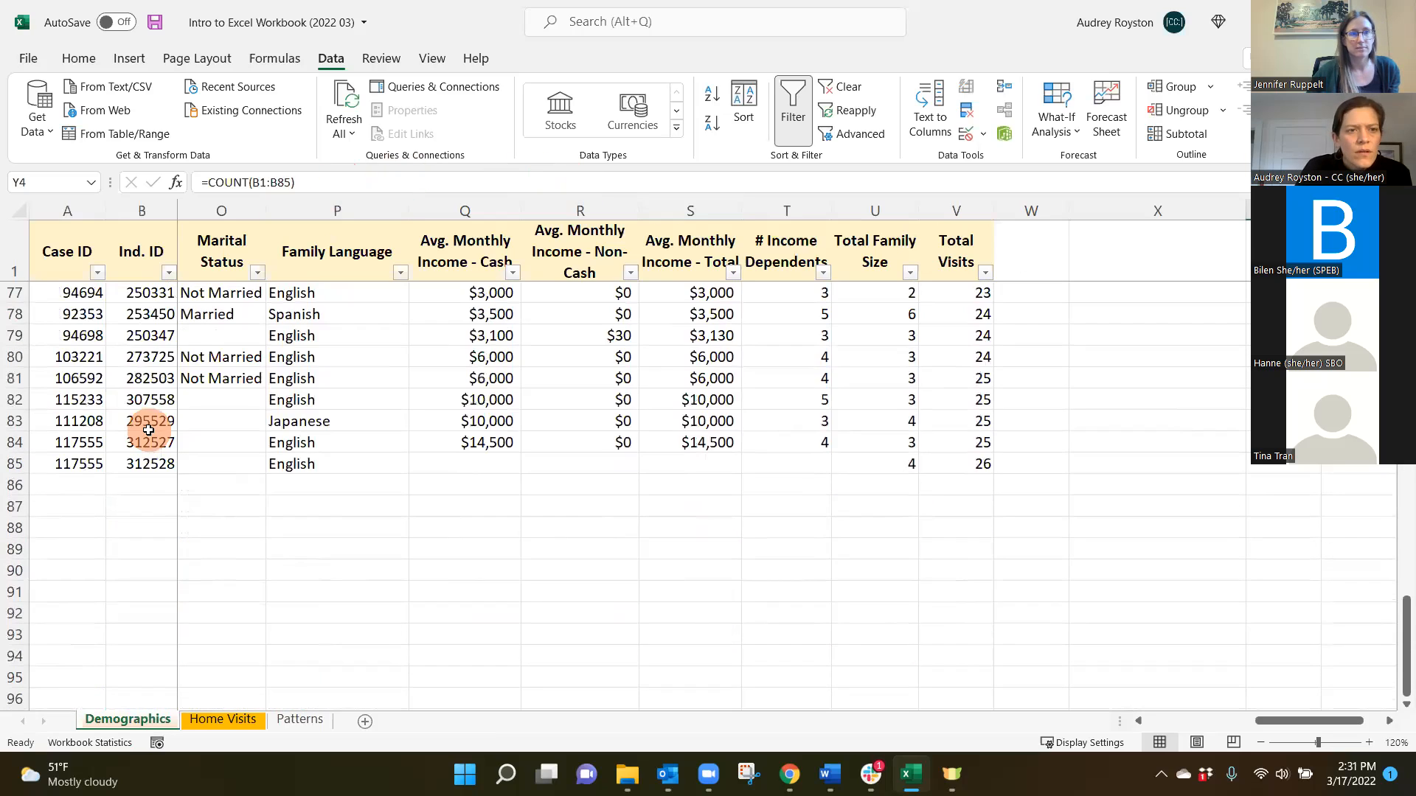
left_click(155, 465)
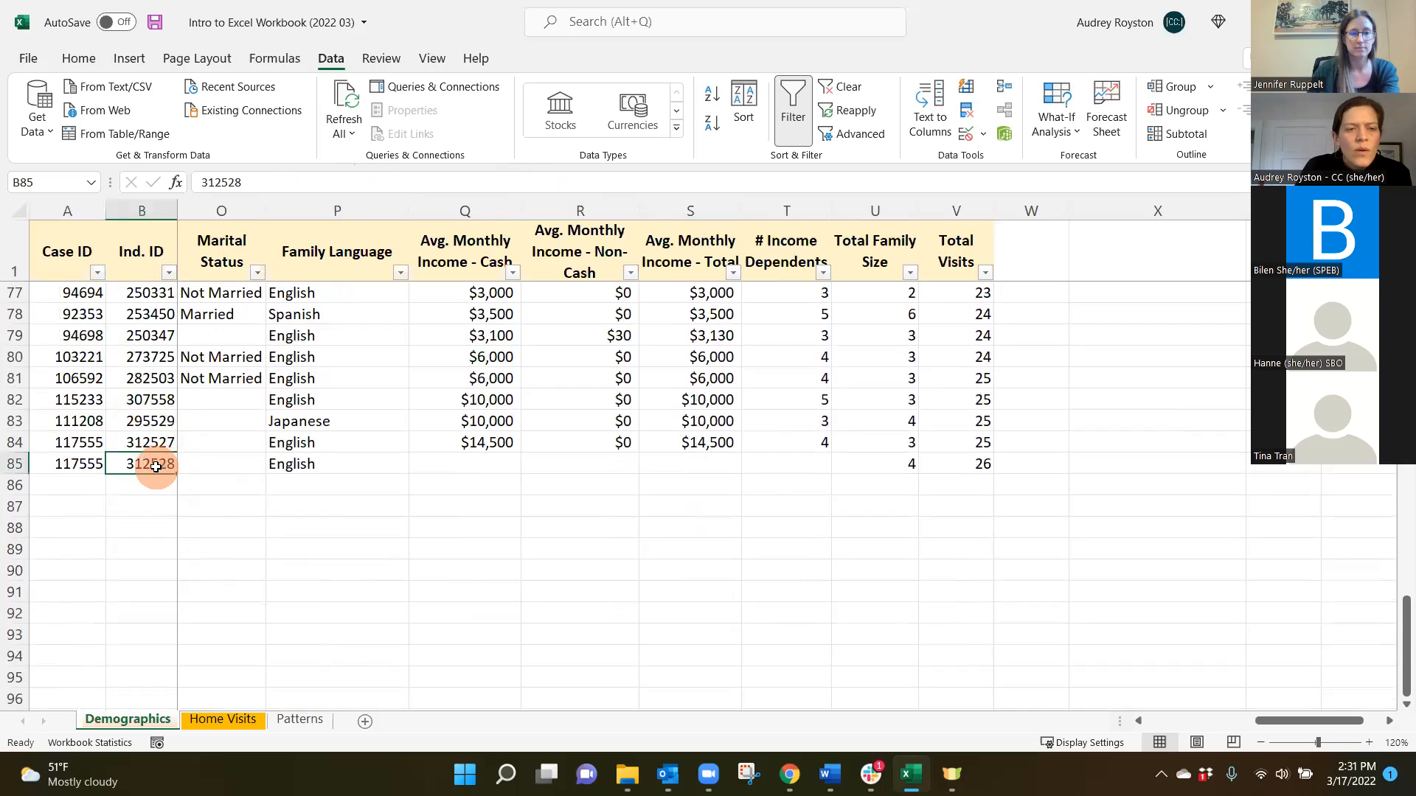
scroll(157, 466, "up", 20)
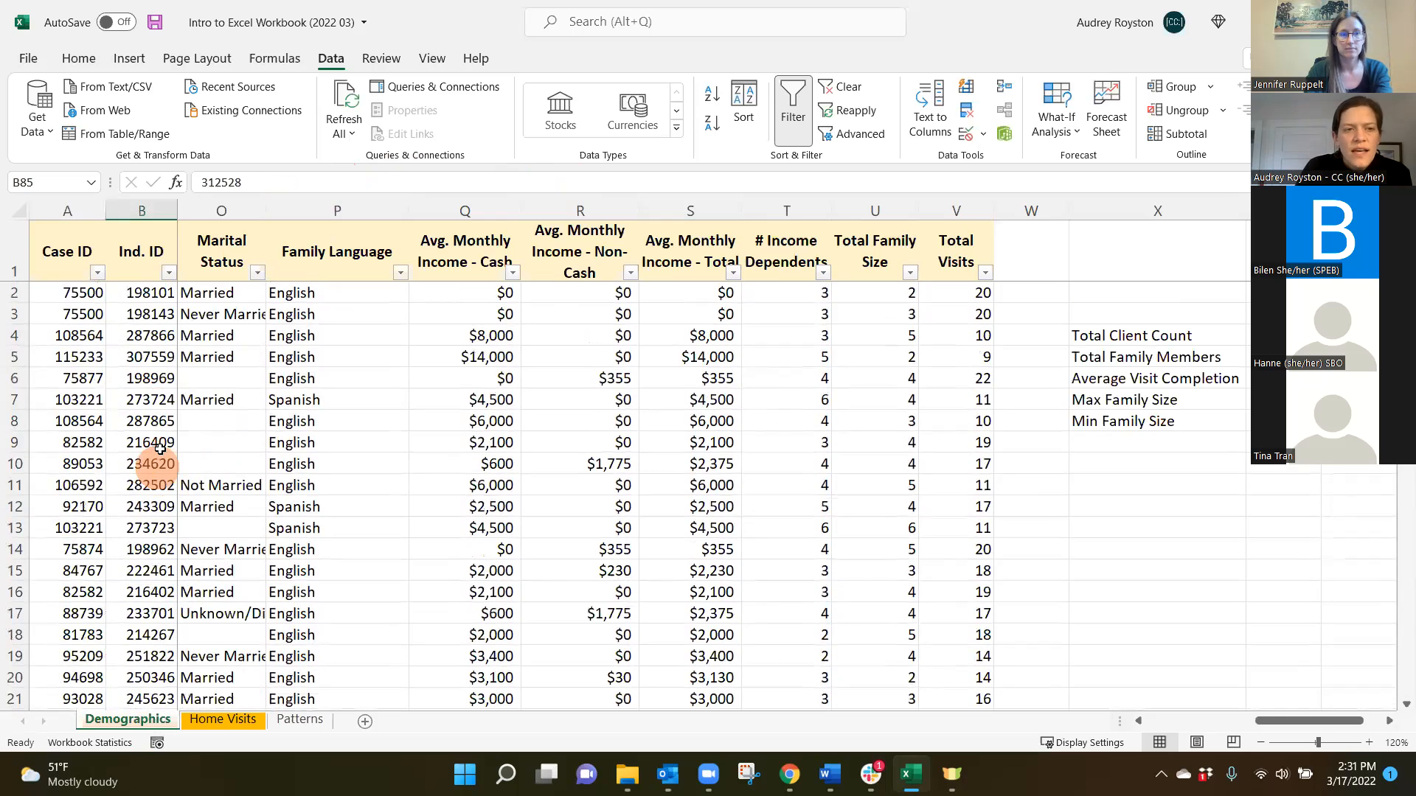
left_click(150, 263)
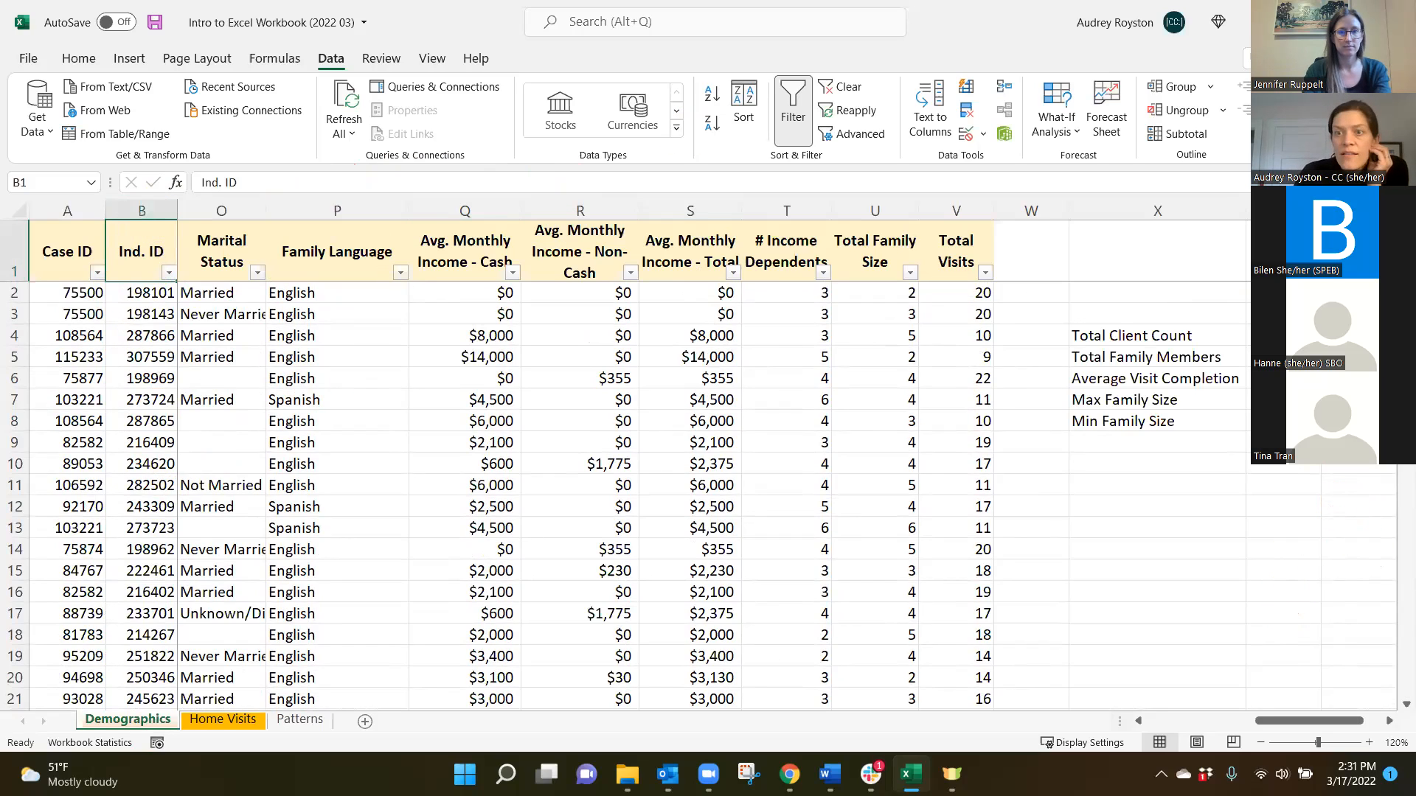
left_click(1283, 336)
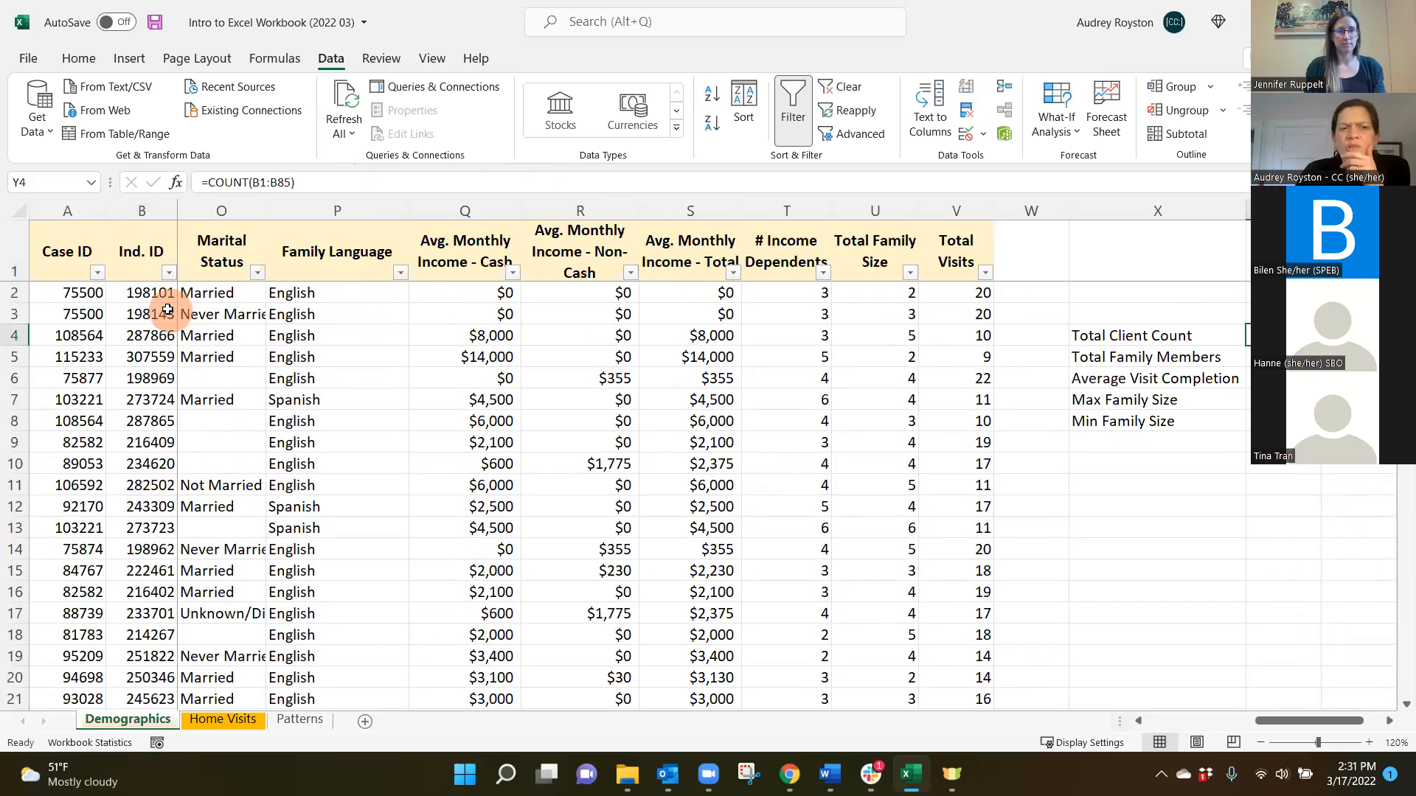
Step: Select the Ind. ID values from B2 downwards and compare their quick count with the formula result in Y4
mouse_move(151, 293)
left_mouse_down()
mouse_move(182, 661)
mouse_move(157, 741)
mouse_move(152, 699)
left_mouse_up()
left_click_drag(1406, 627, 1407, 450)
scroll(1393, 704, "up", 9)
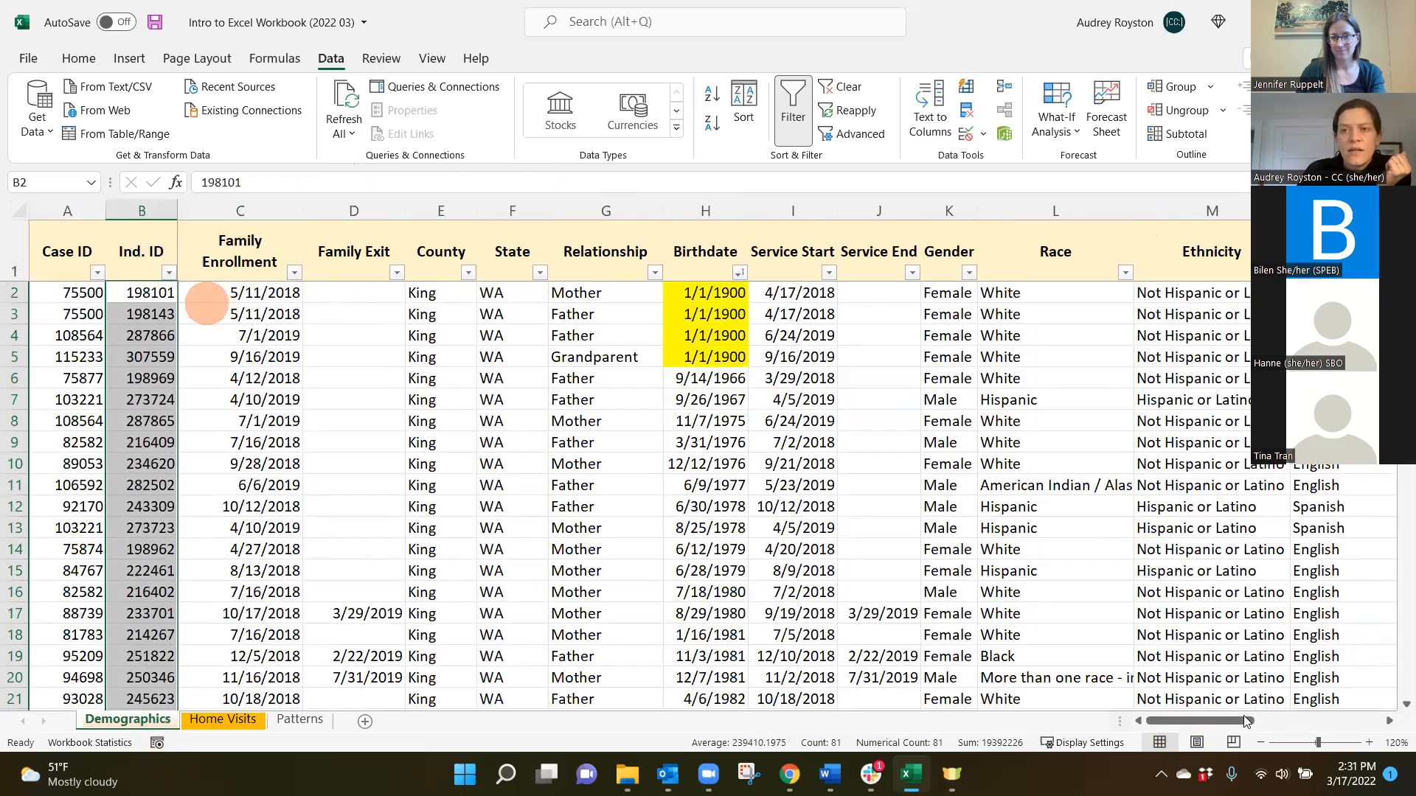
left_click_drag(1162, 720, 1322, 721)
left_click(1071, 335)
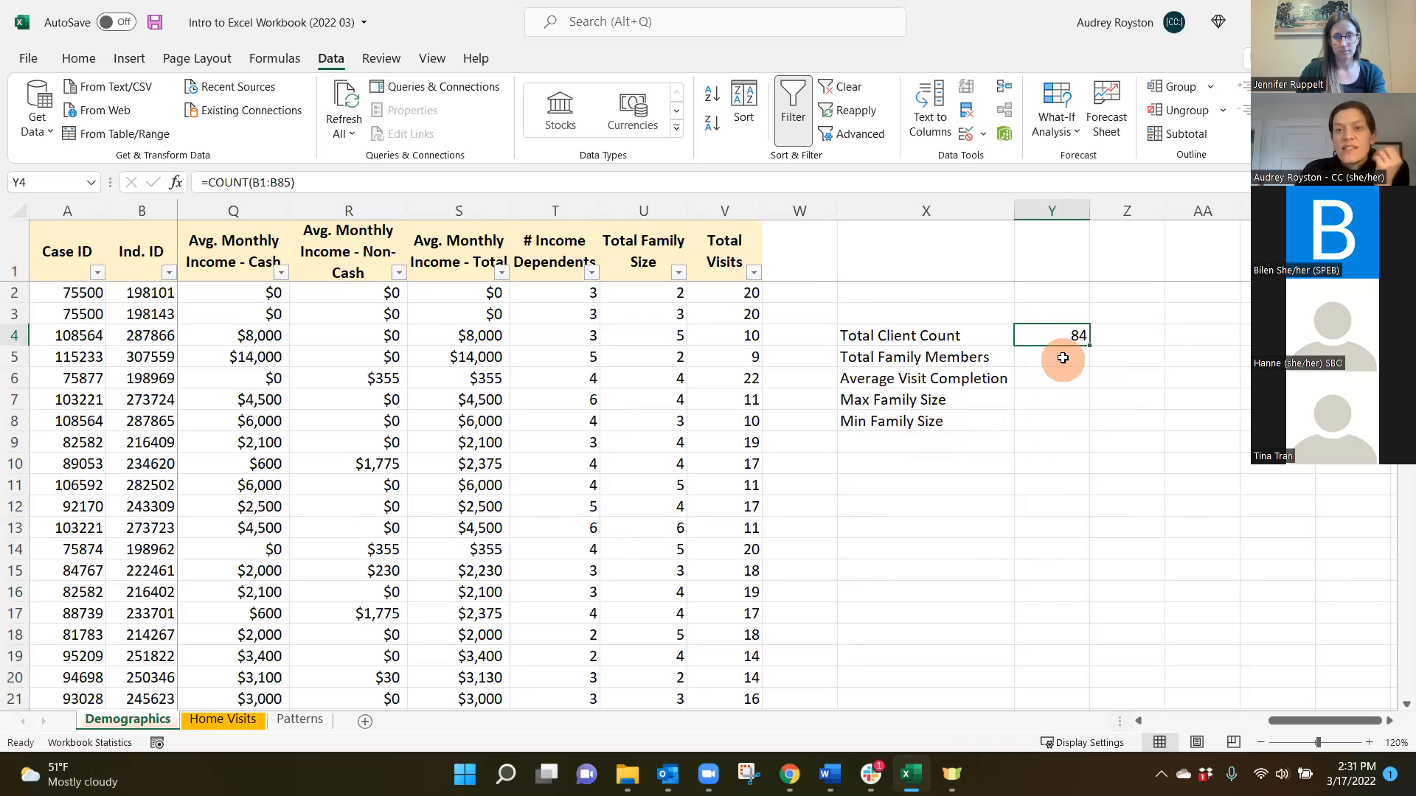
Step: Select the complete Ind. ID range B2:B85 to recheck its quick count
left_click_drag(1276, 727, 1154, 721)
left_click_drag(153, 294, 159, 683)
left_click_drag(170, 488, 153, 679)
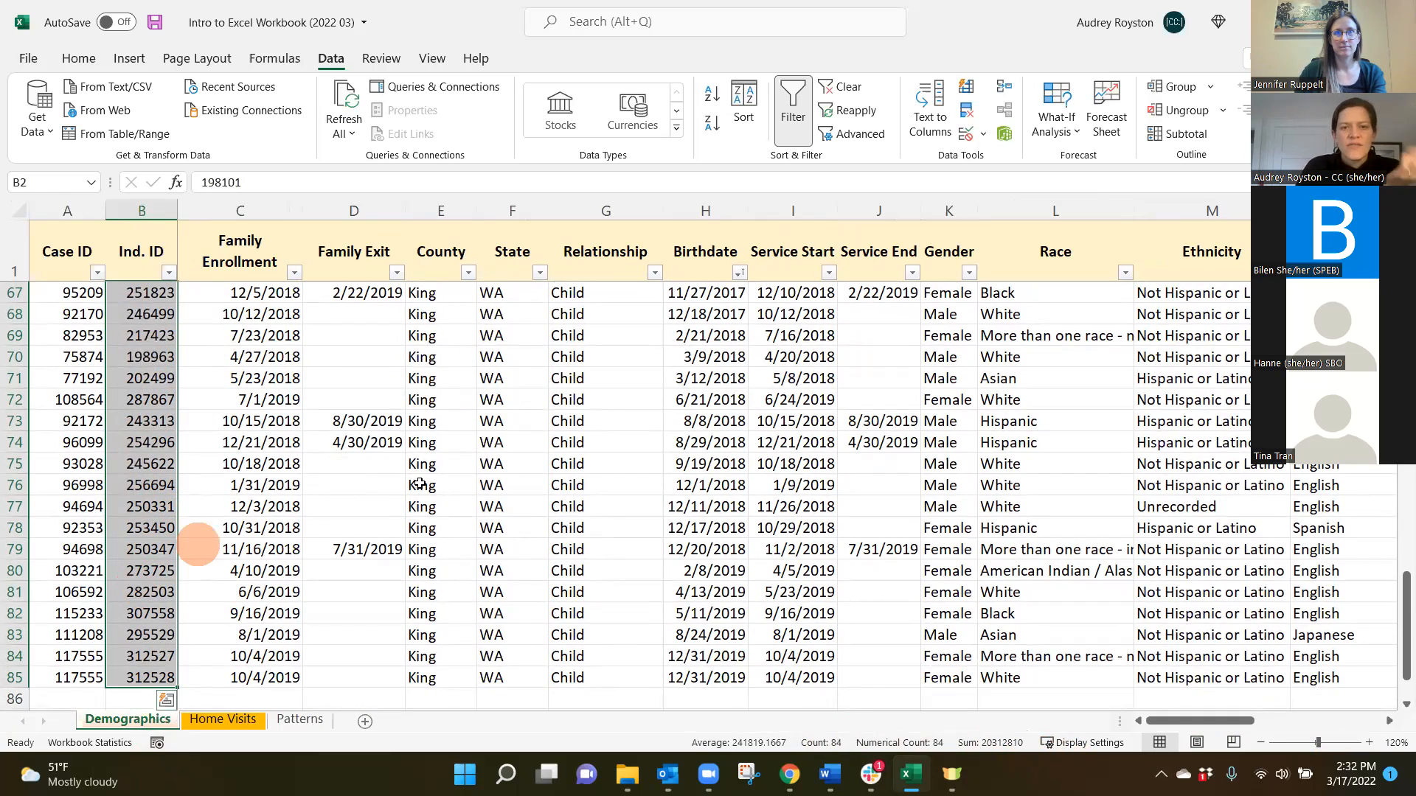
Step: Select the Total Family Size values in U2:U85 to read their quick sum
left_click_drag(1165, 719, 1375, 720)
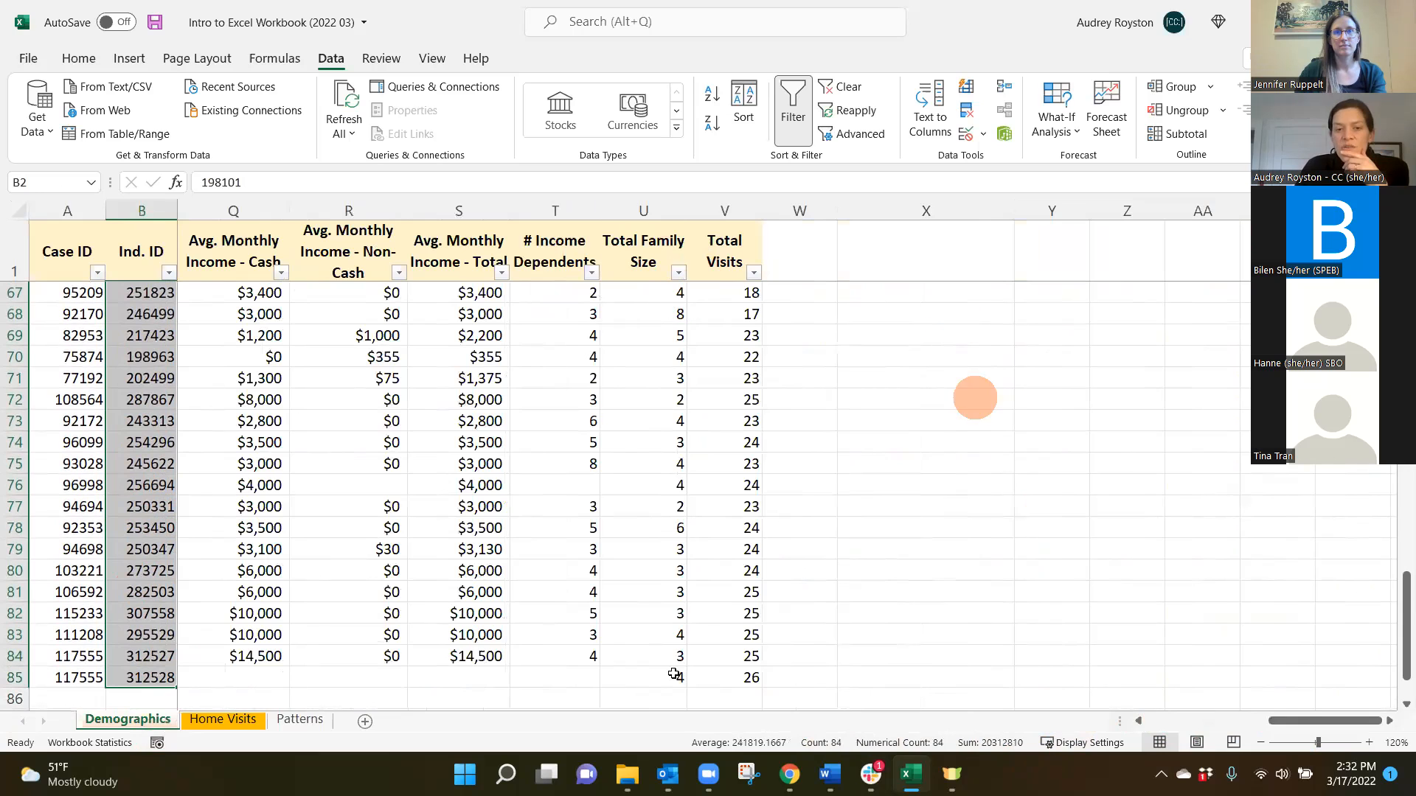
left_click_drag(675, 676, 632, 292)
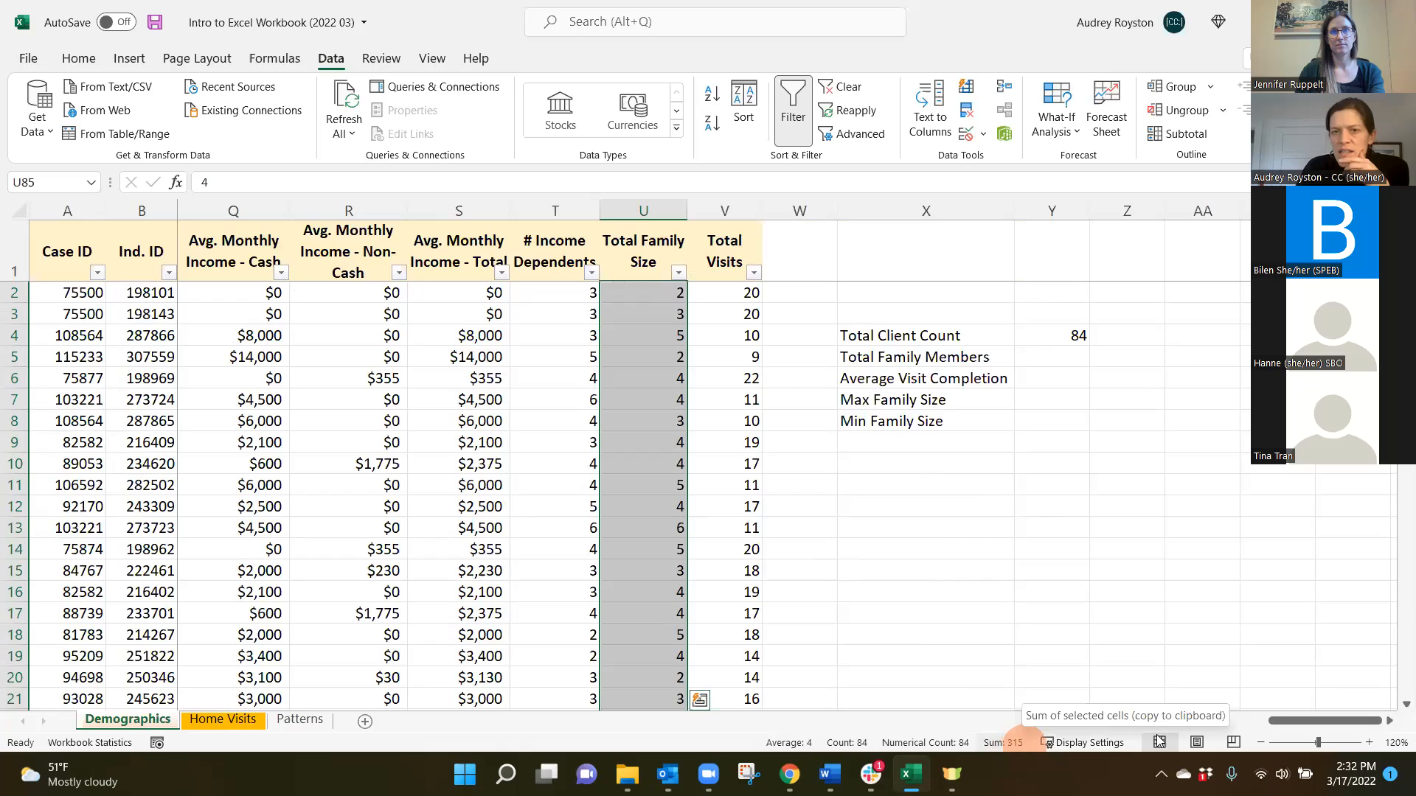
Step: Calculate Total Family Members in Y5 with a SUM formula over the Total Family Size values, U2:U85
left_click(1067, 358)
type("=")
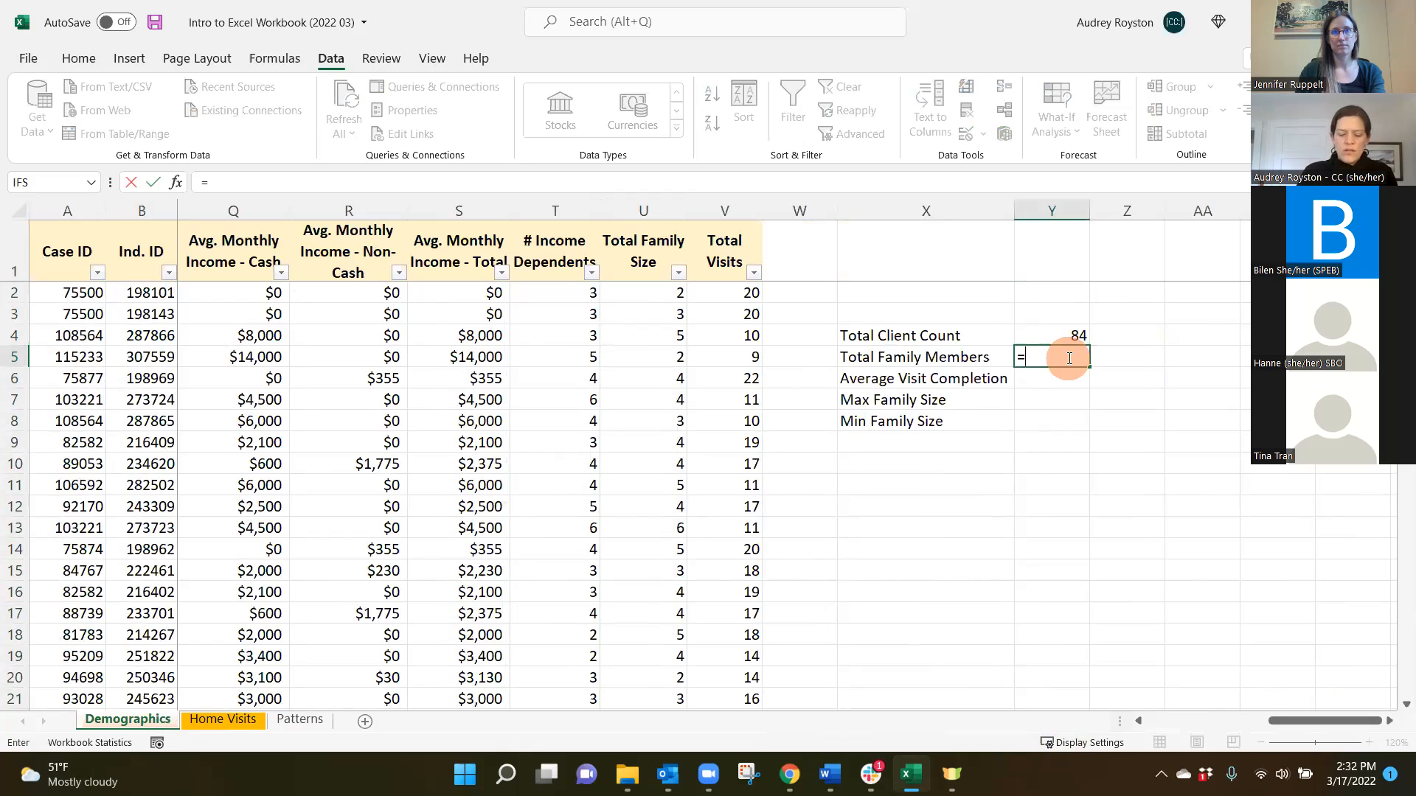
type("sum")
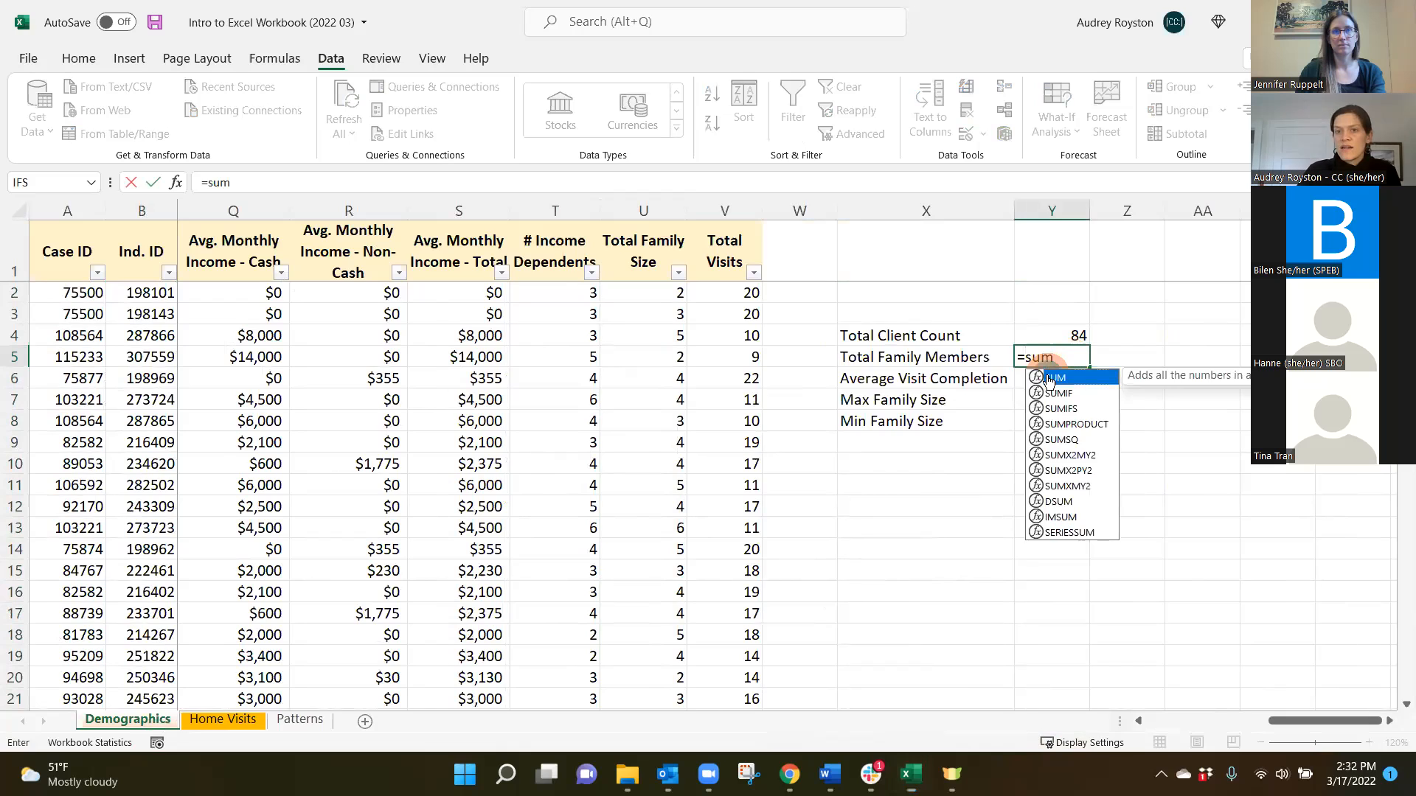
double_click(1054, 378)
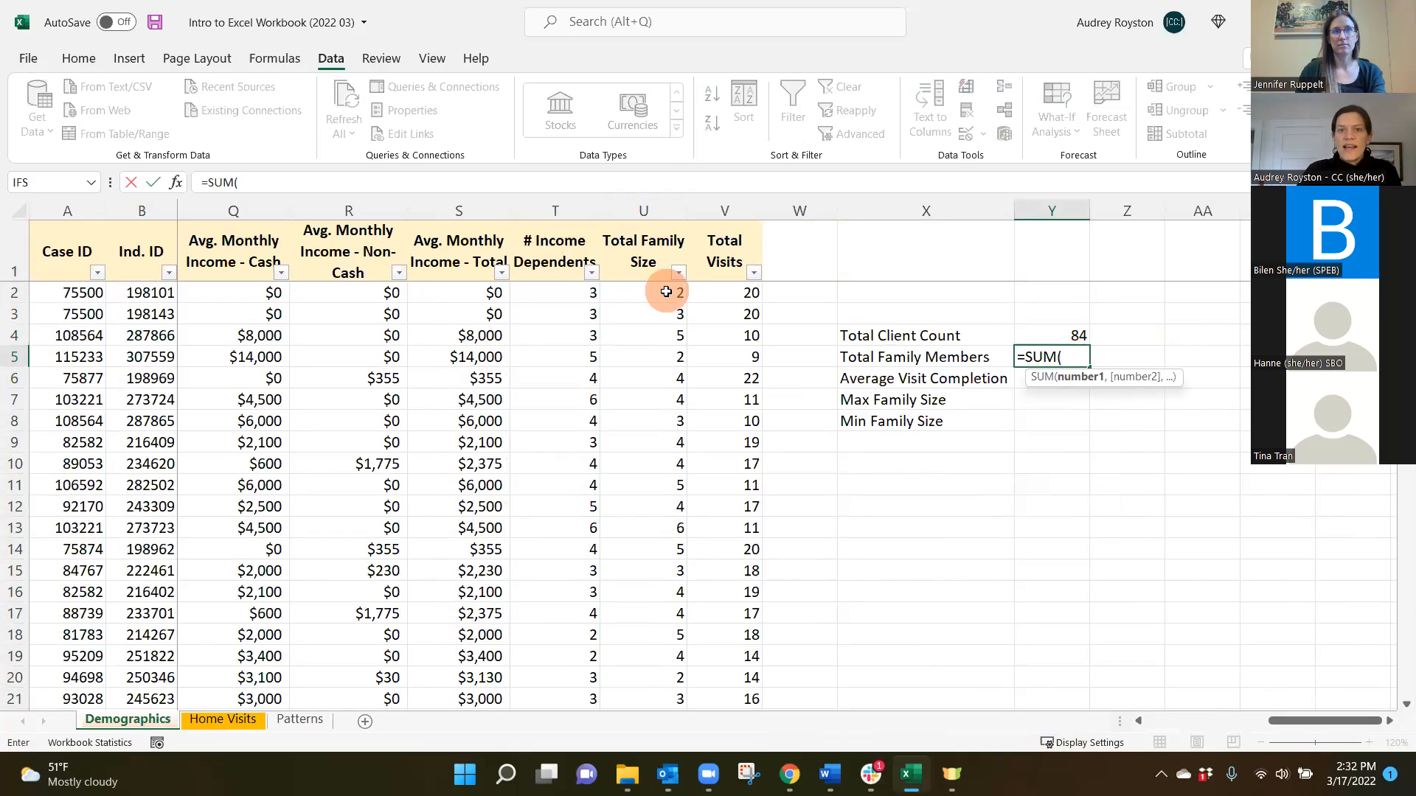
left_click_drag(666, 296, 663, 662)
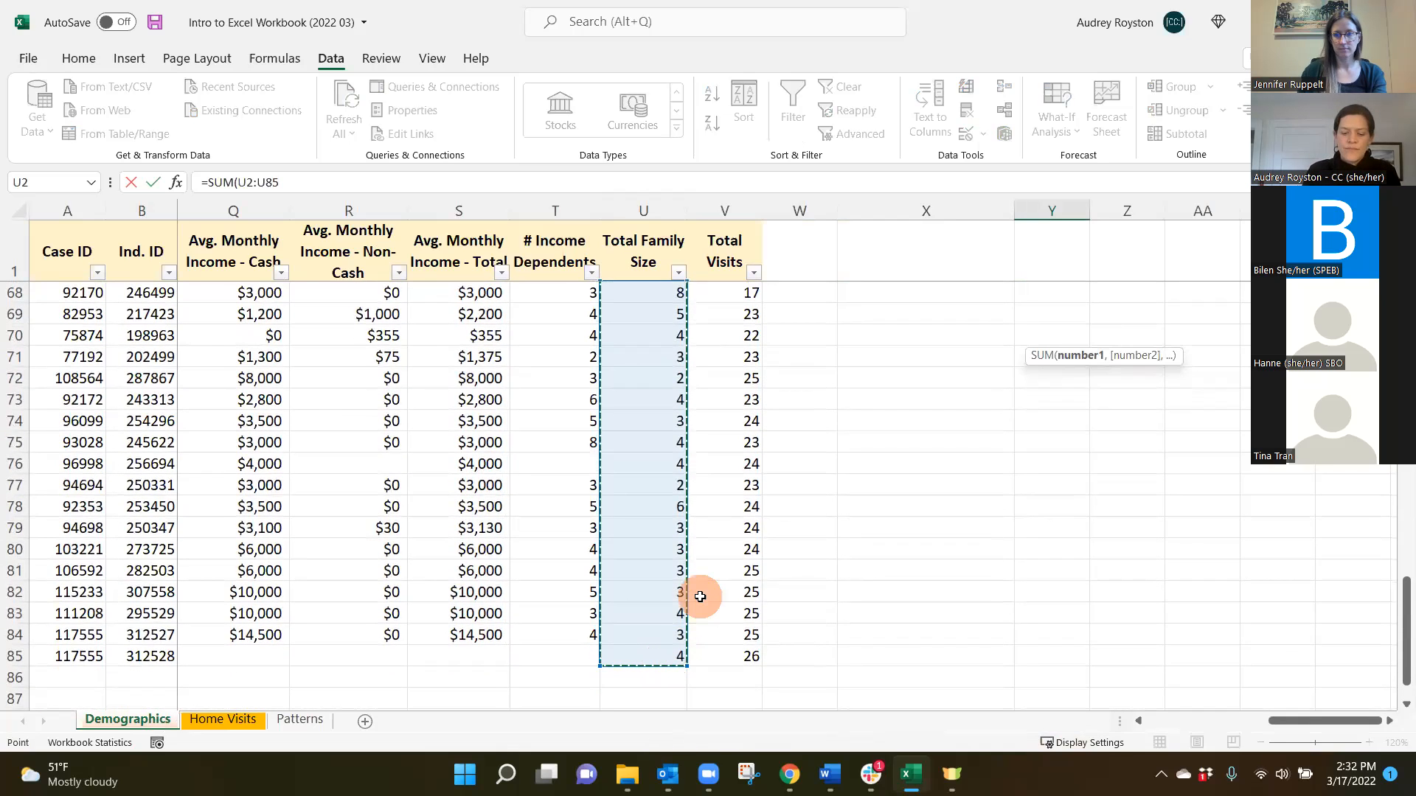
type(")")
key("Return")
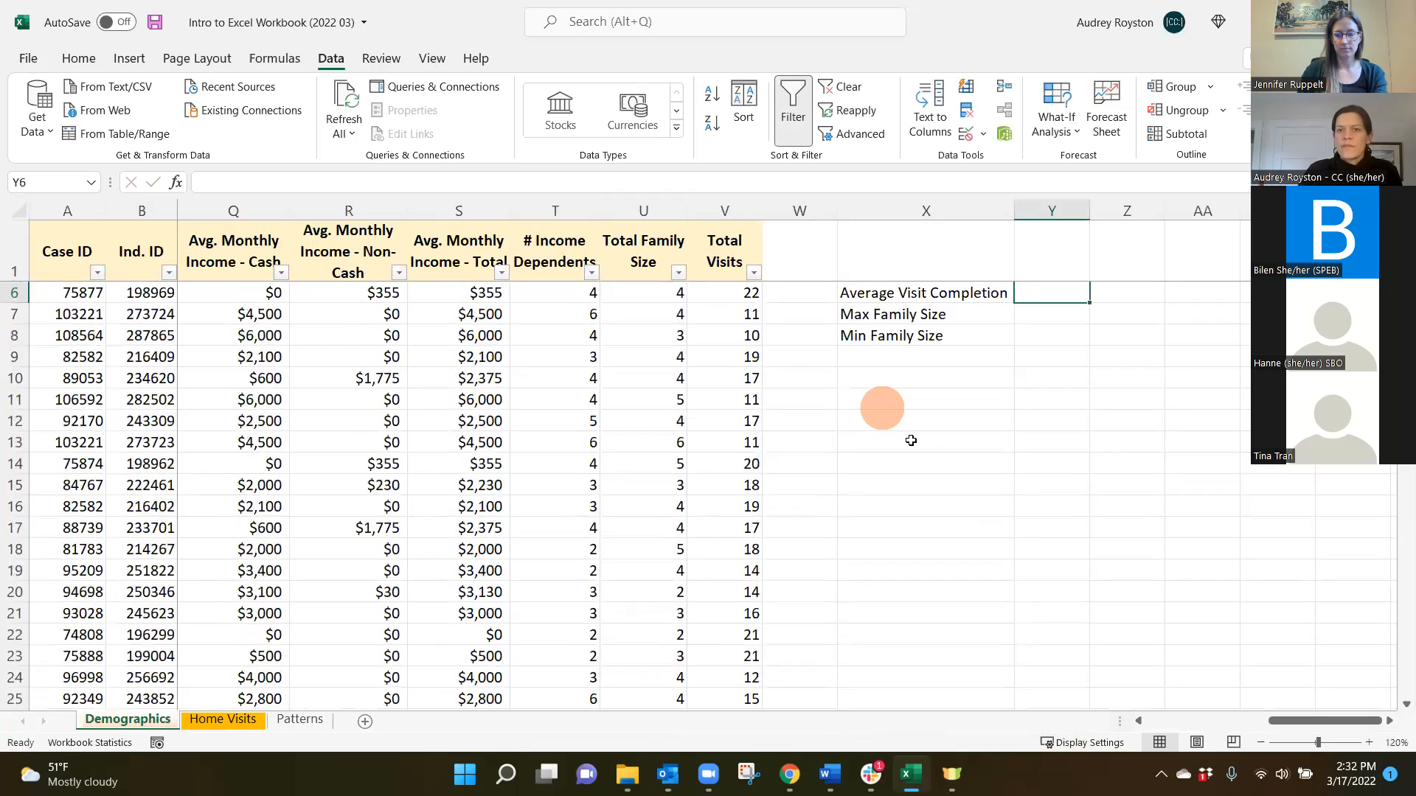
scroll(909, 442, "up", 2)
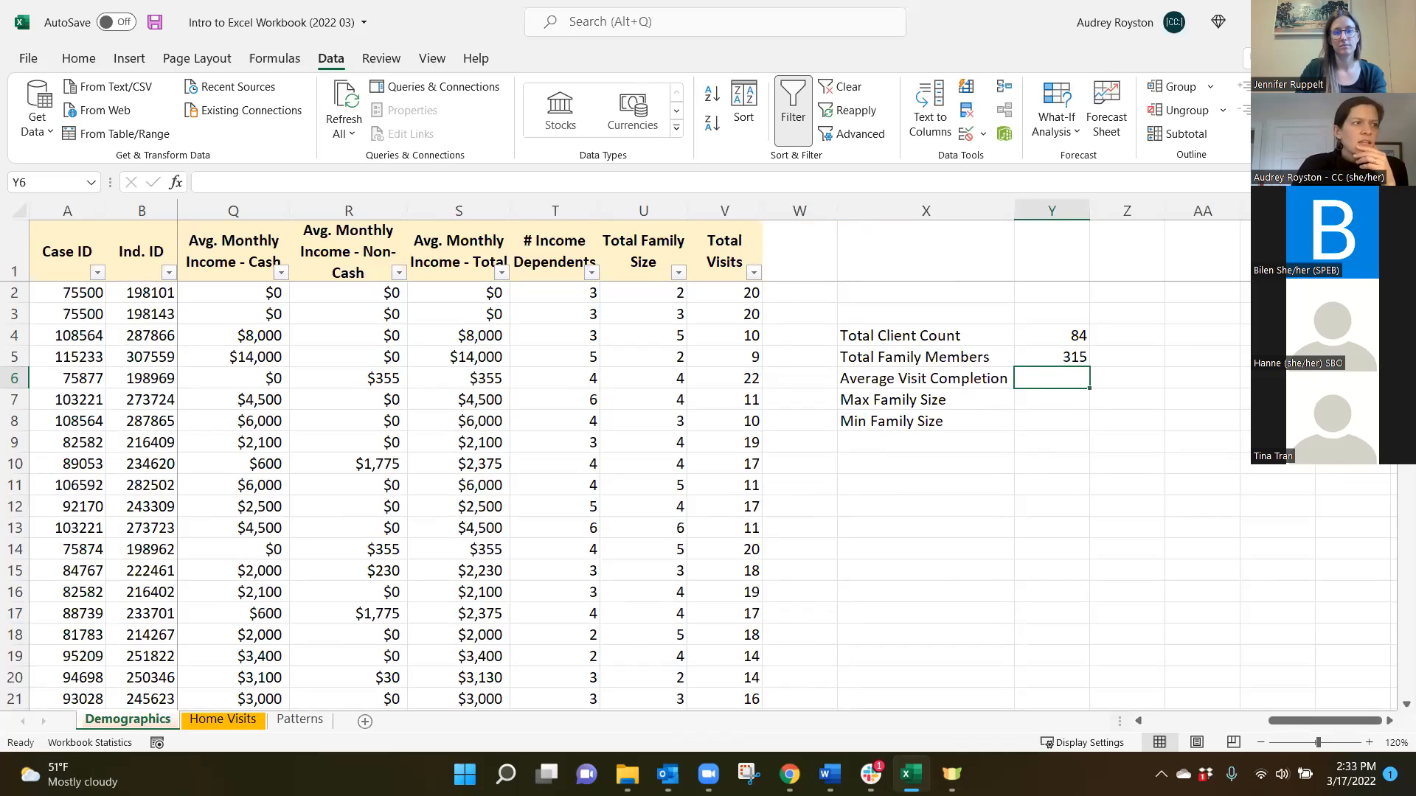
Step: Add the header "Visit Completion %" in W1 and widen column W so its words fit without breaking
left_click(798, 263)
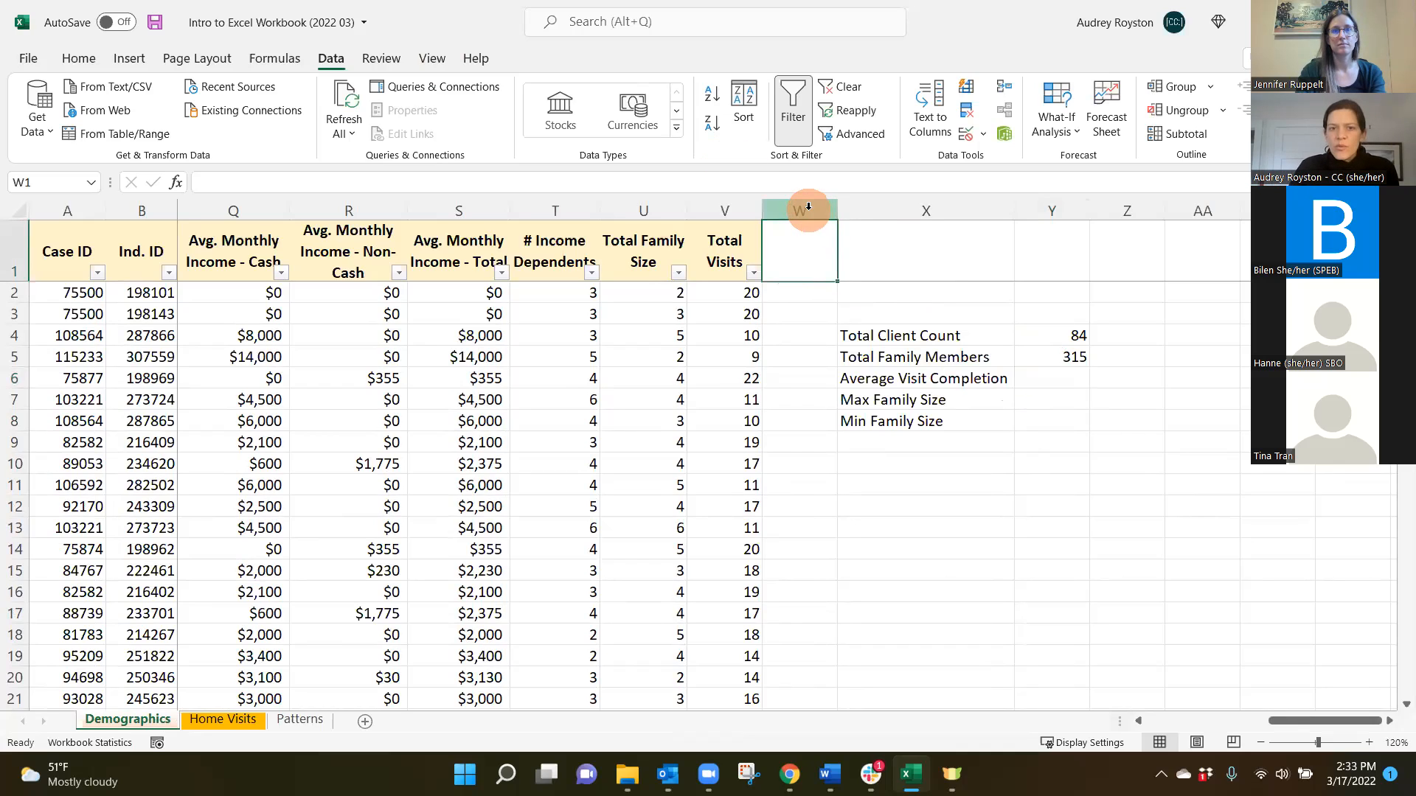
left_click(795, 253)
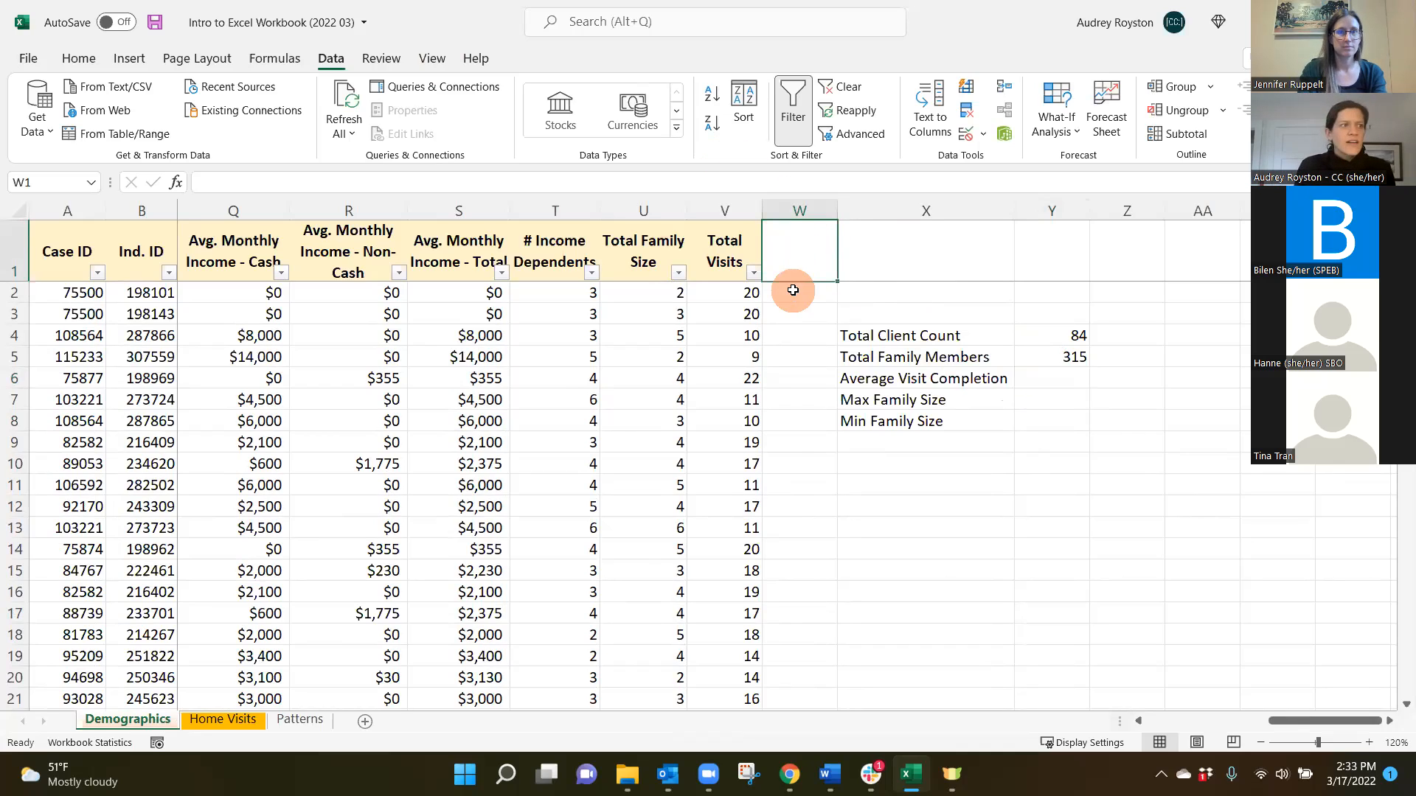
type("Visit Completion")
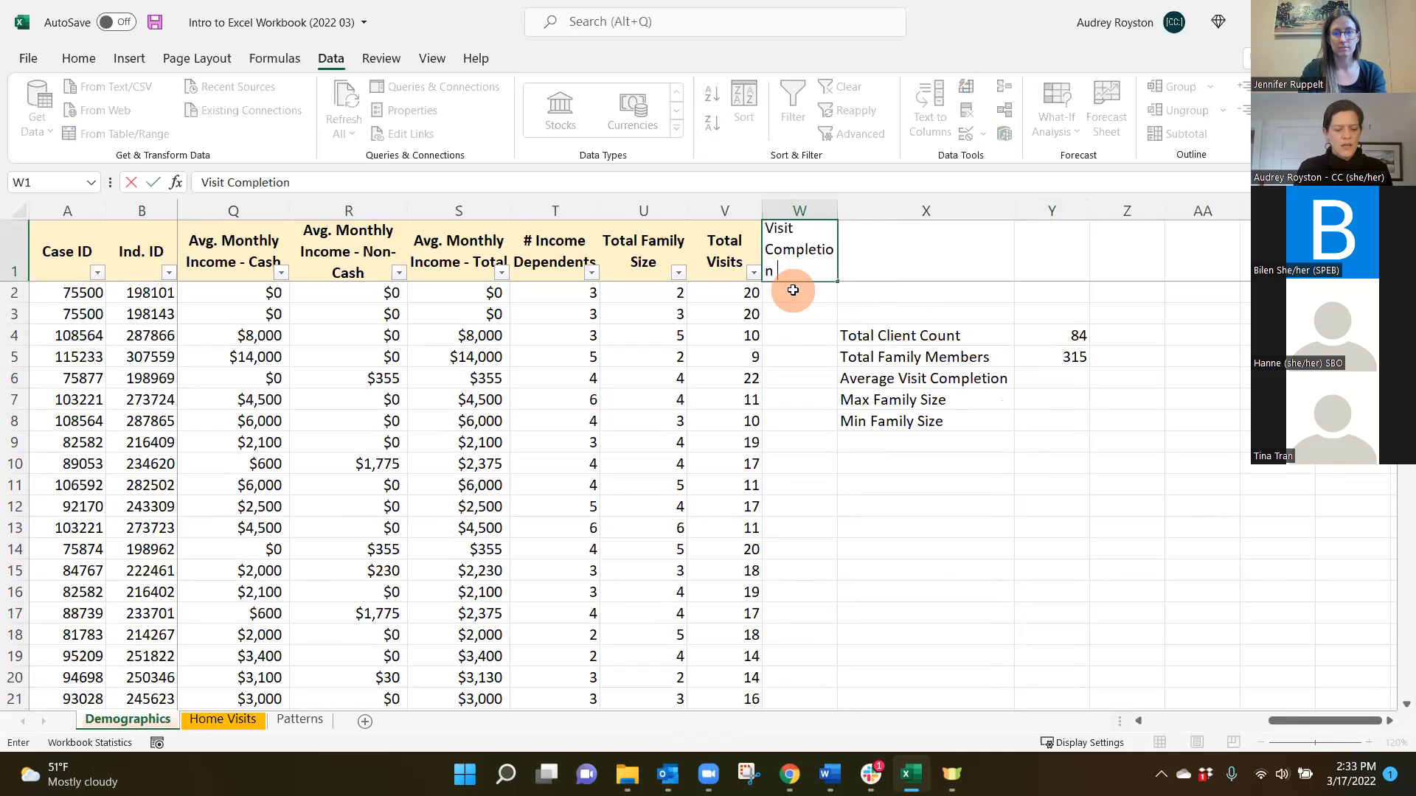
type(" %")
key("Return")
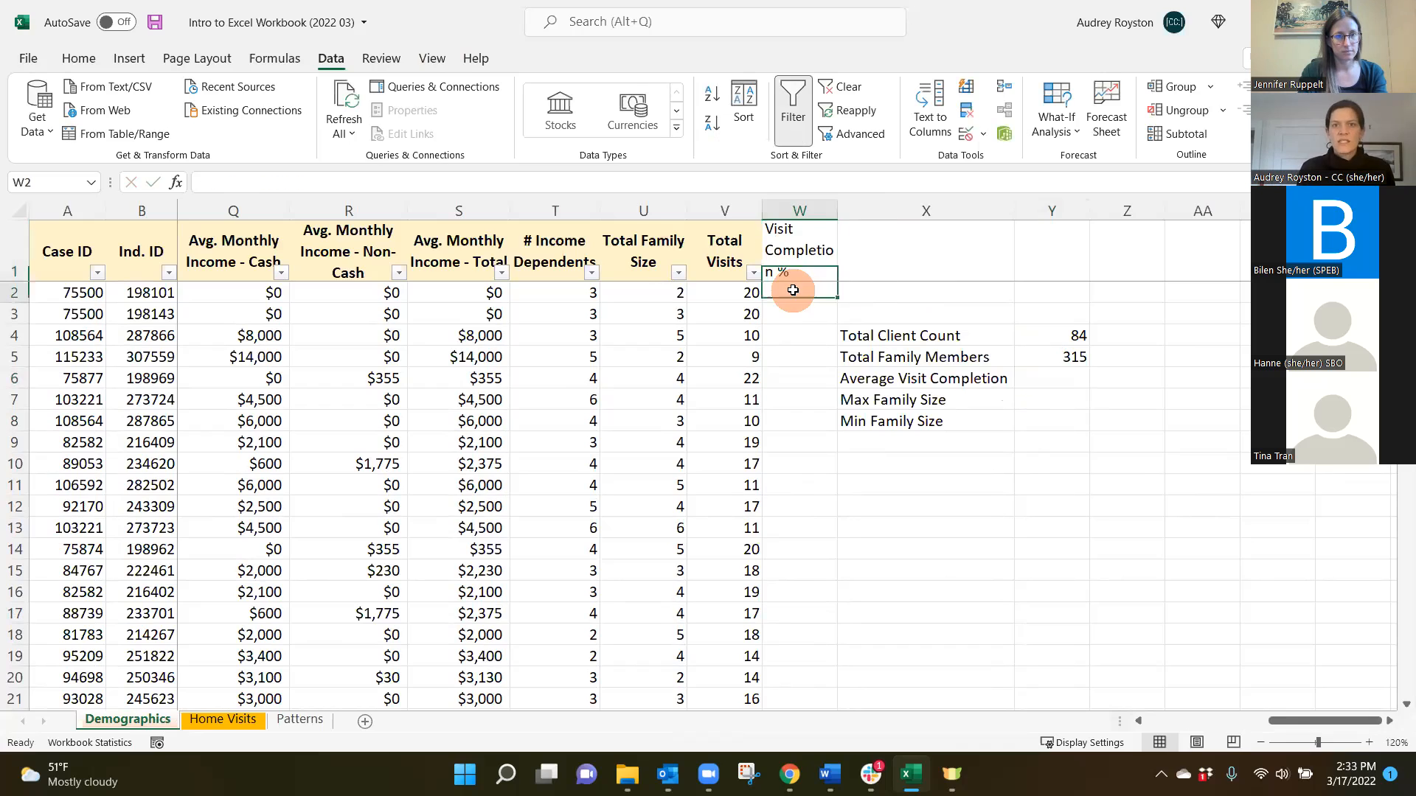
left_click_drag(844, 210, 877, 210)
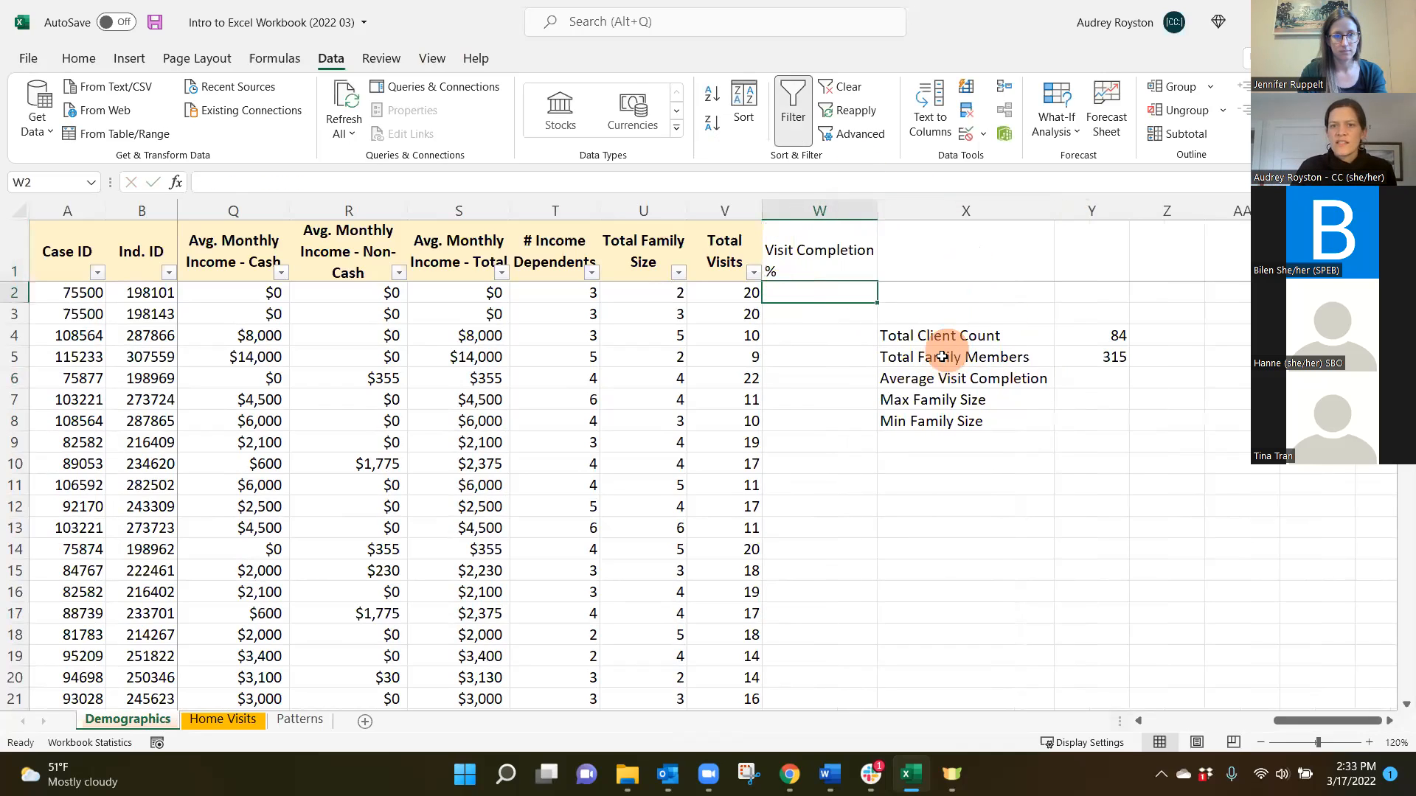
Step: Insert a blank column before the summary labels in column X
left_click(962, 209)
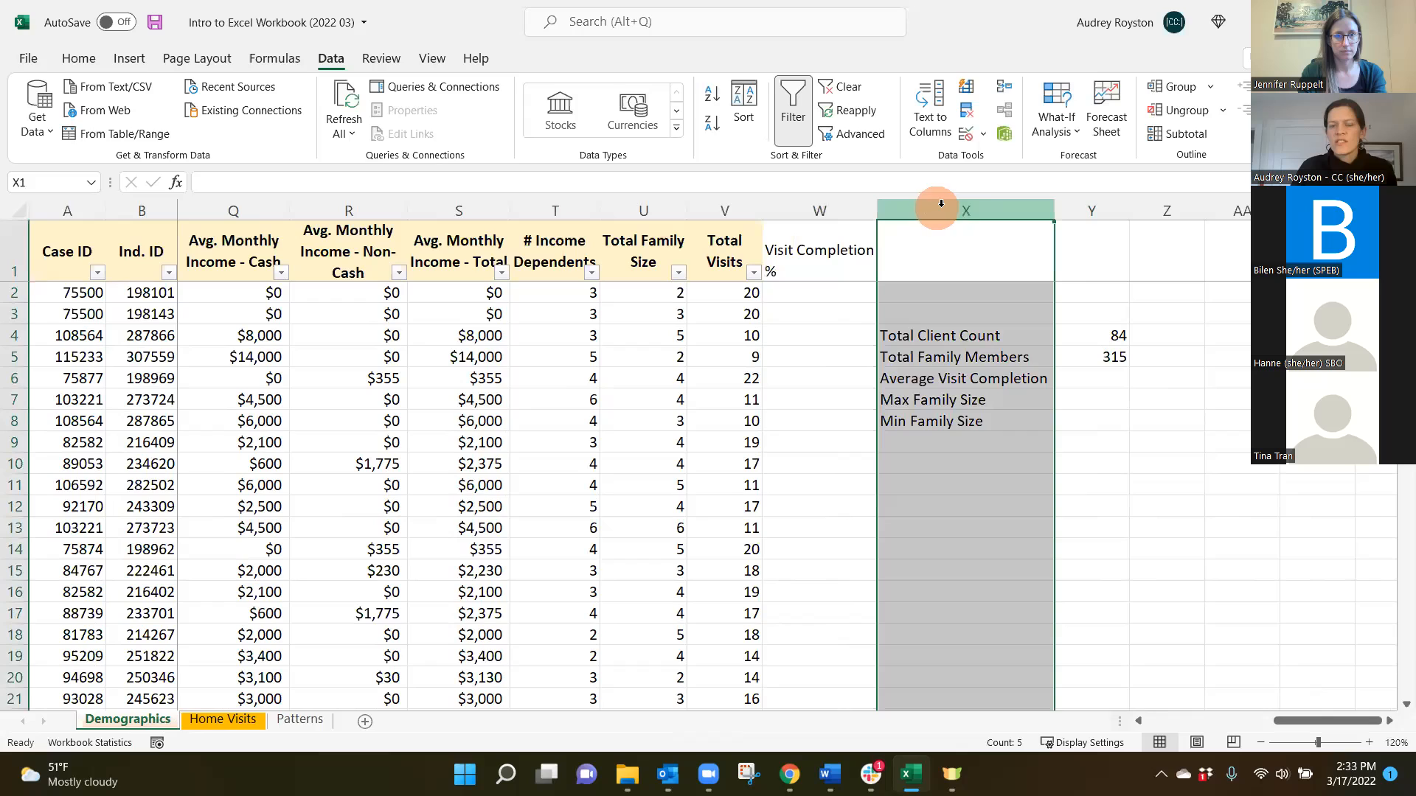
right_click(952, 209)
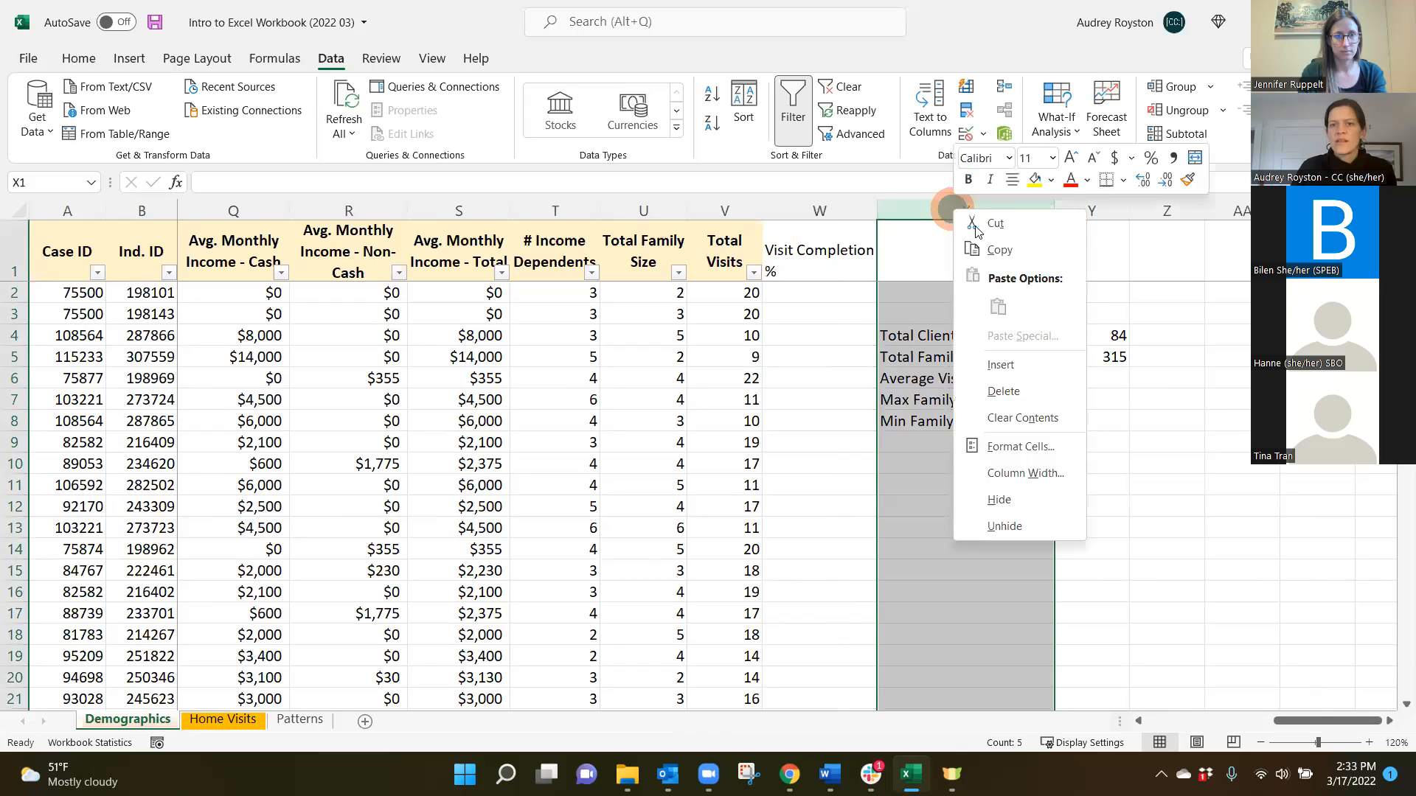
left_click(1012, 366)
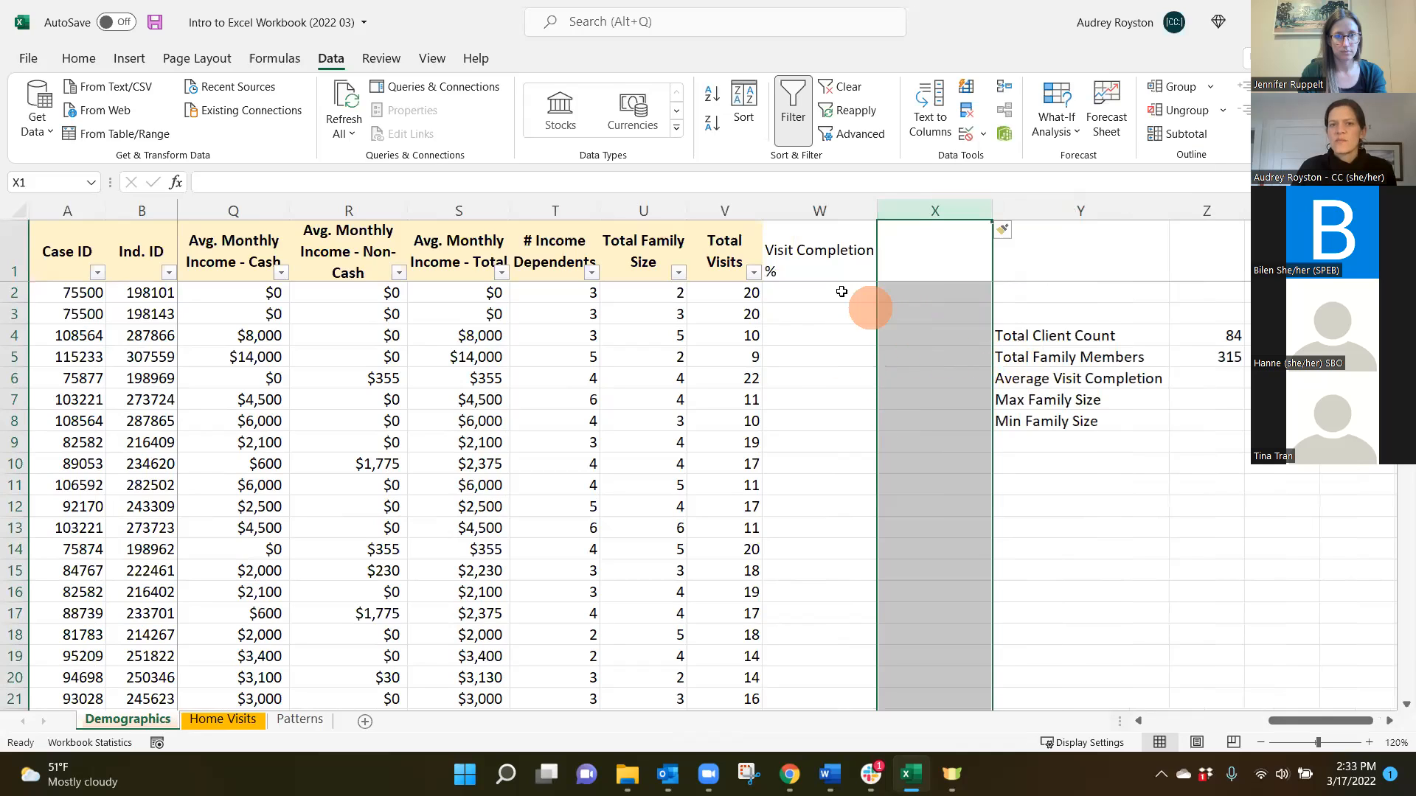
Step: Copy the Total Visits header's formatting onto the Visit Completion % header in W1 with Format Painter
left_click(725, 248)
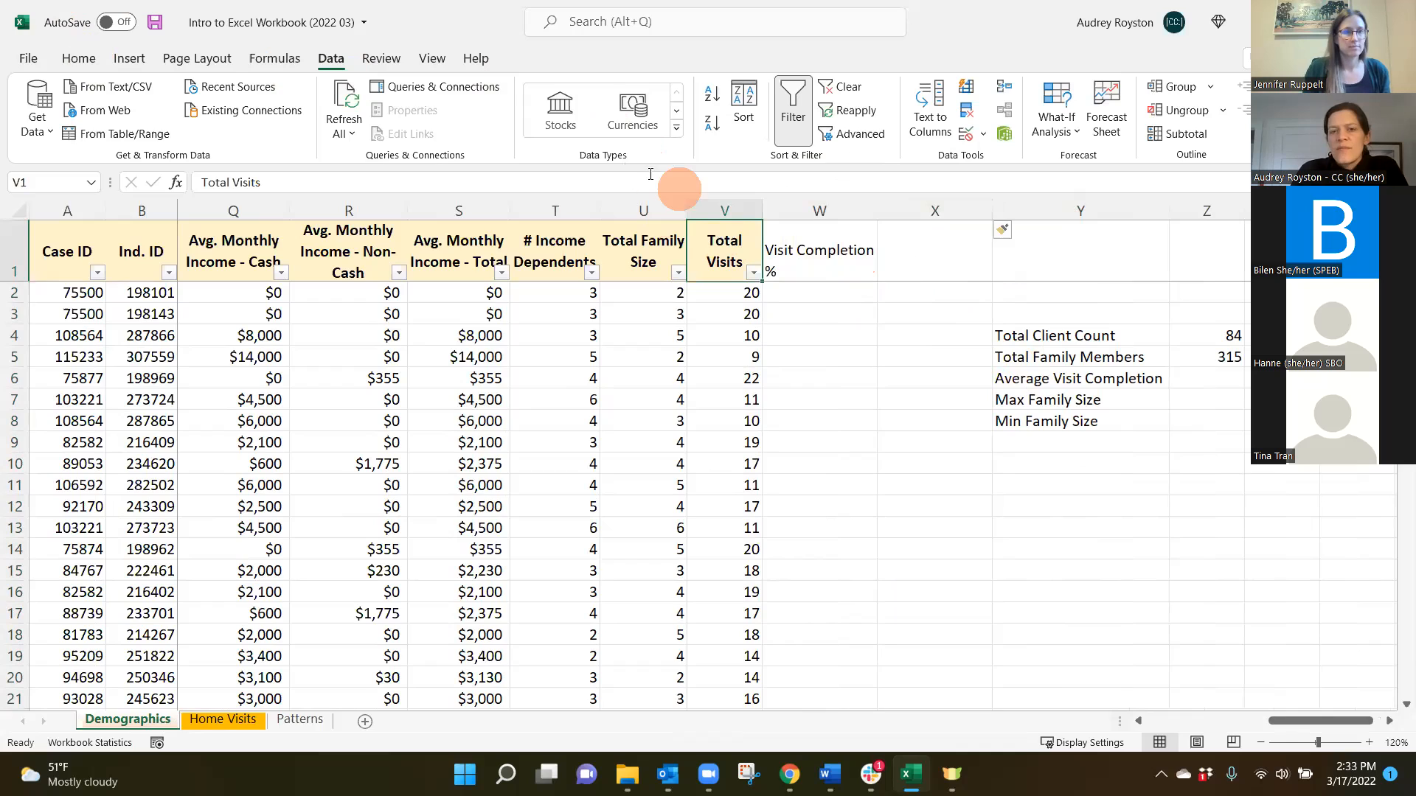
left_click(817, 256)
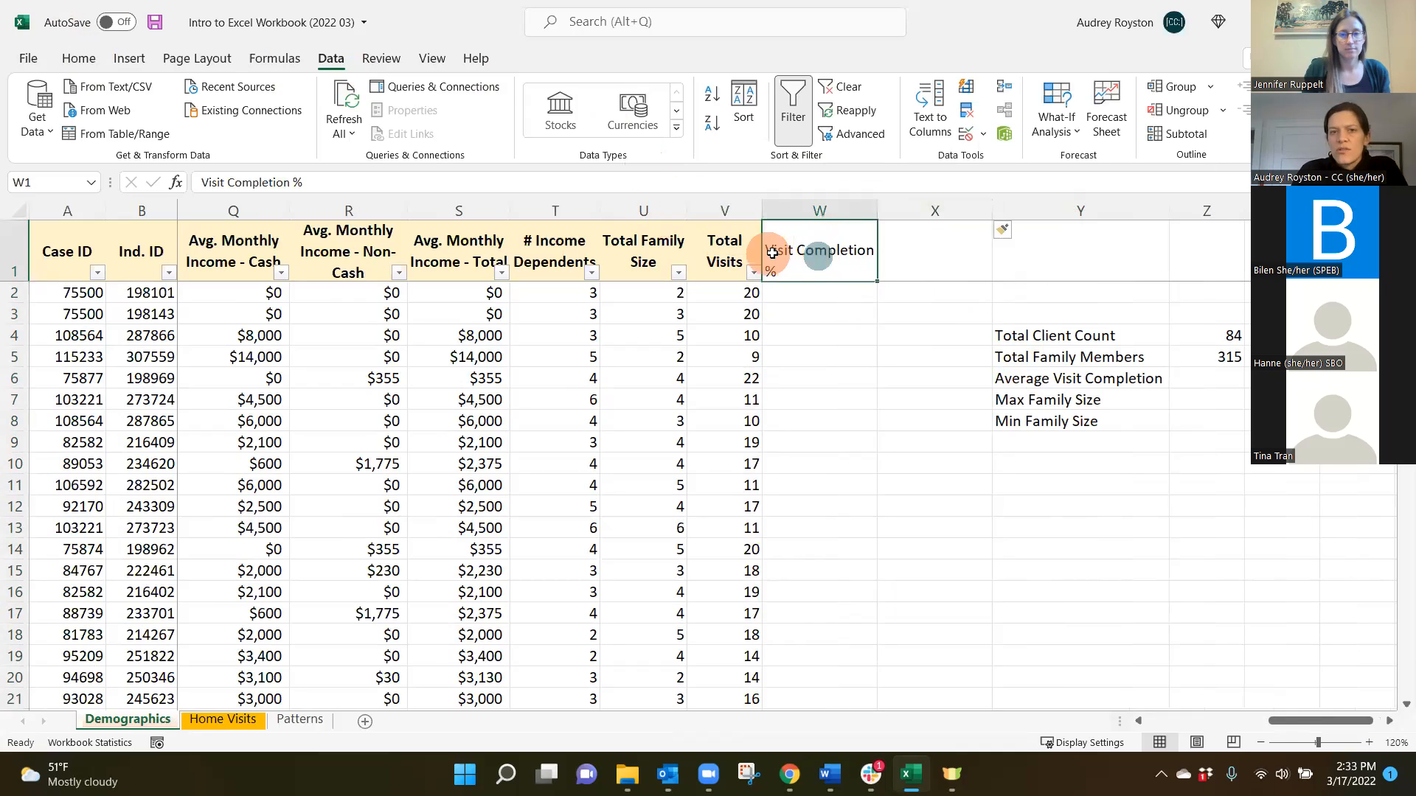
left_click(723, 244)
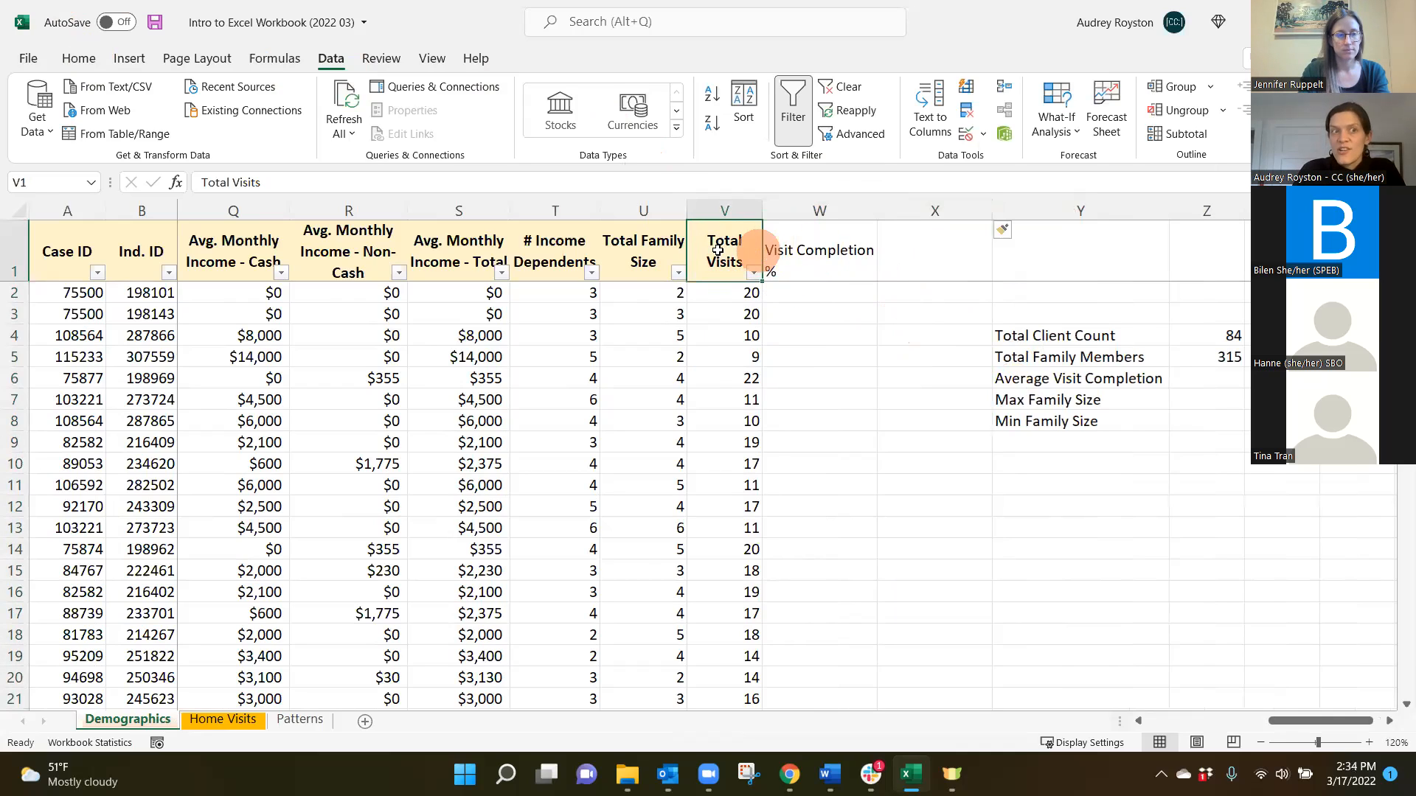
left_click(75, 59)
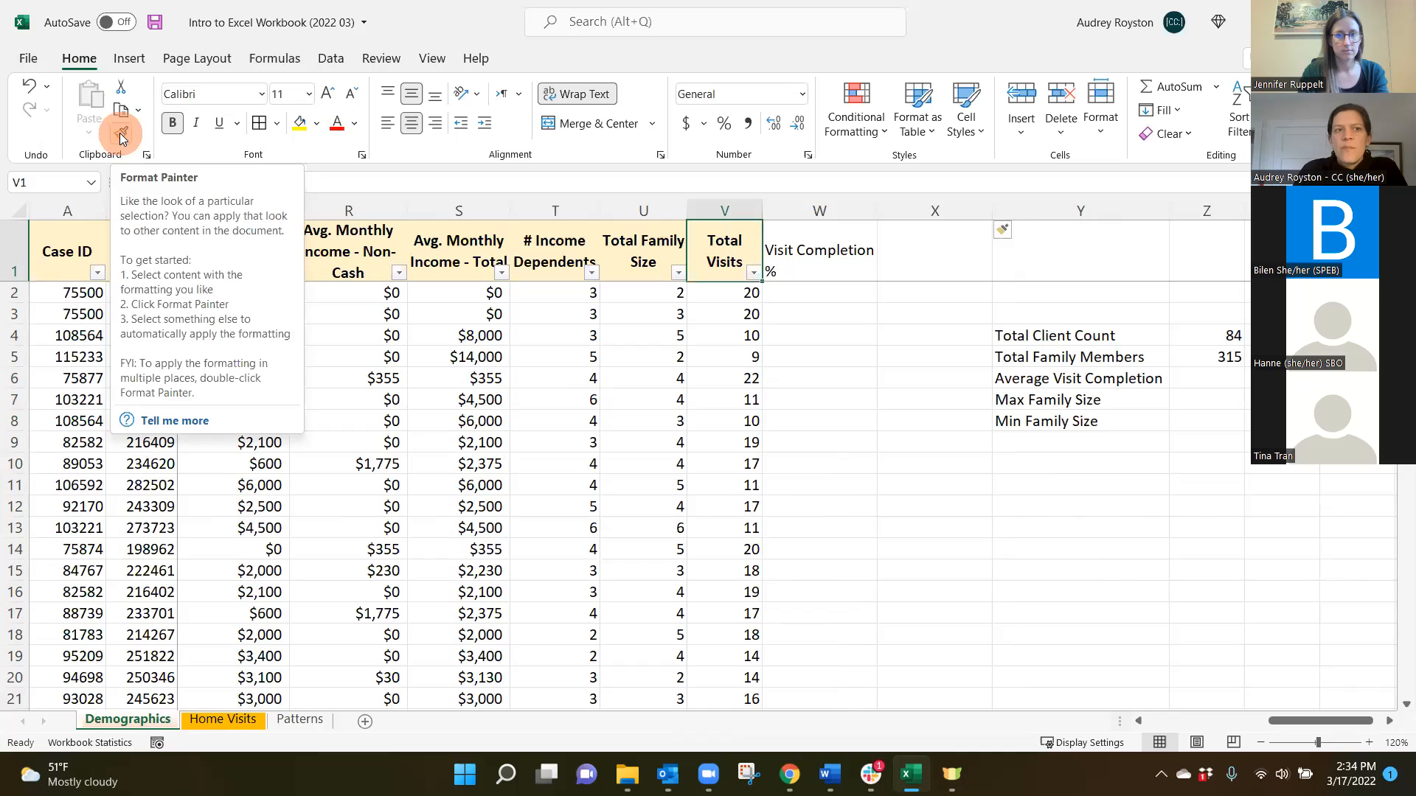
left_click(122, 136)
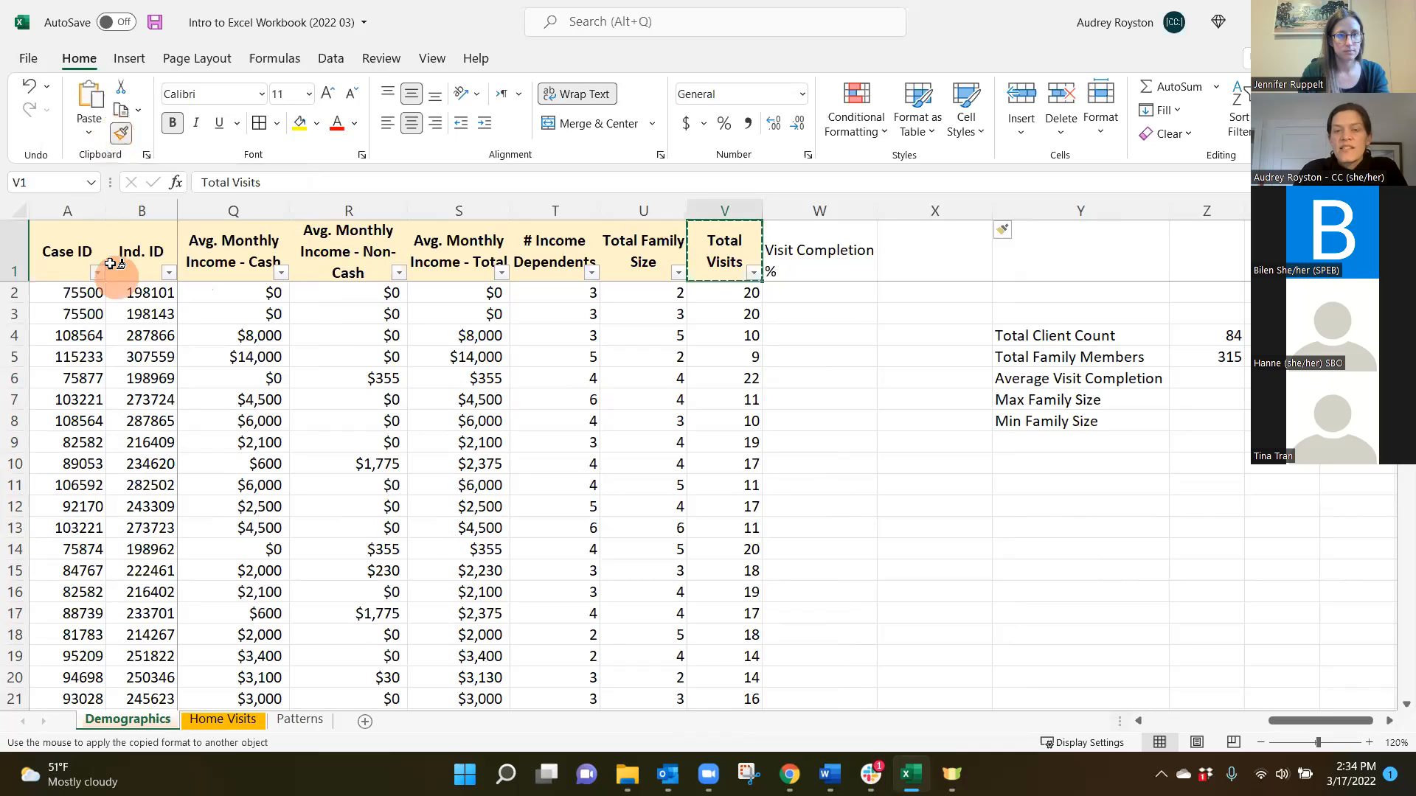
left_click(833, 249)
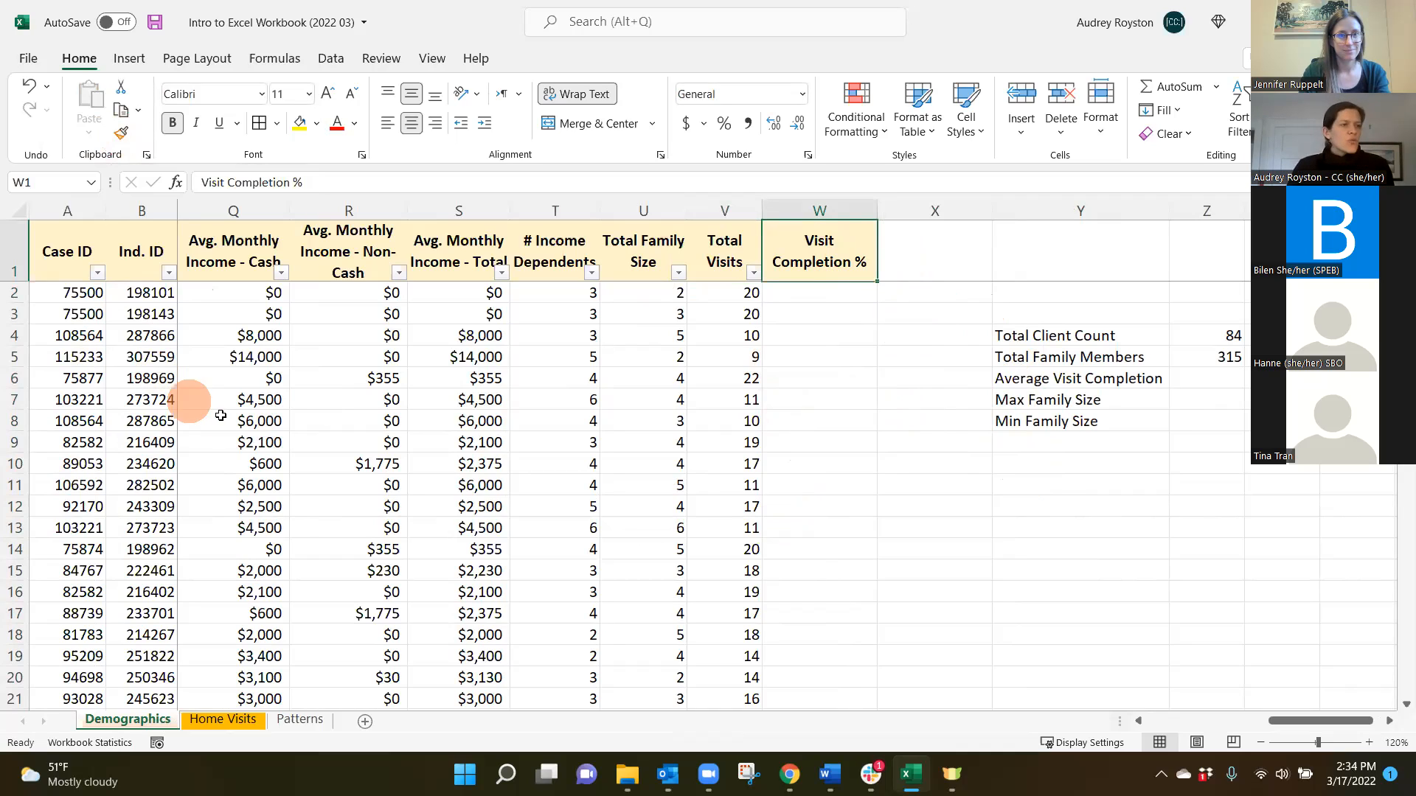
Step: Enter the formula =V2/20 in W2 to calculate the first record's visit completion
left_click(841, 292)
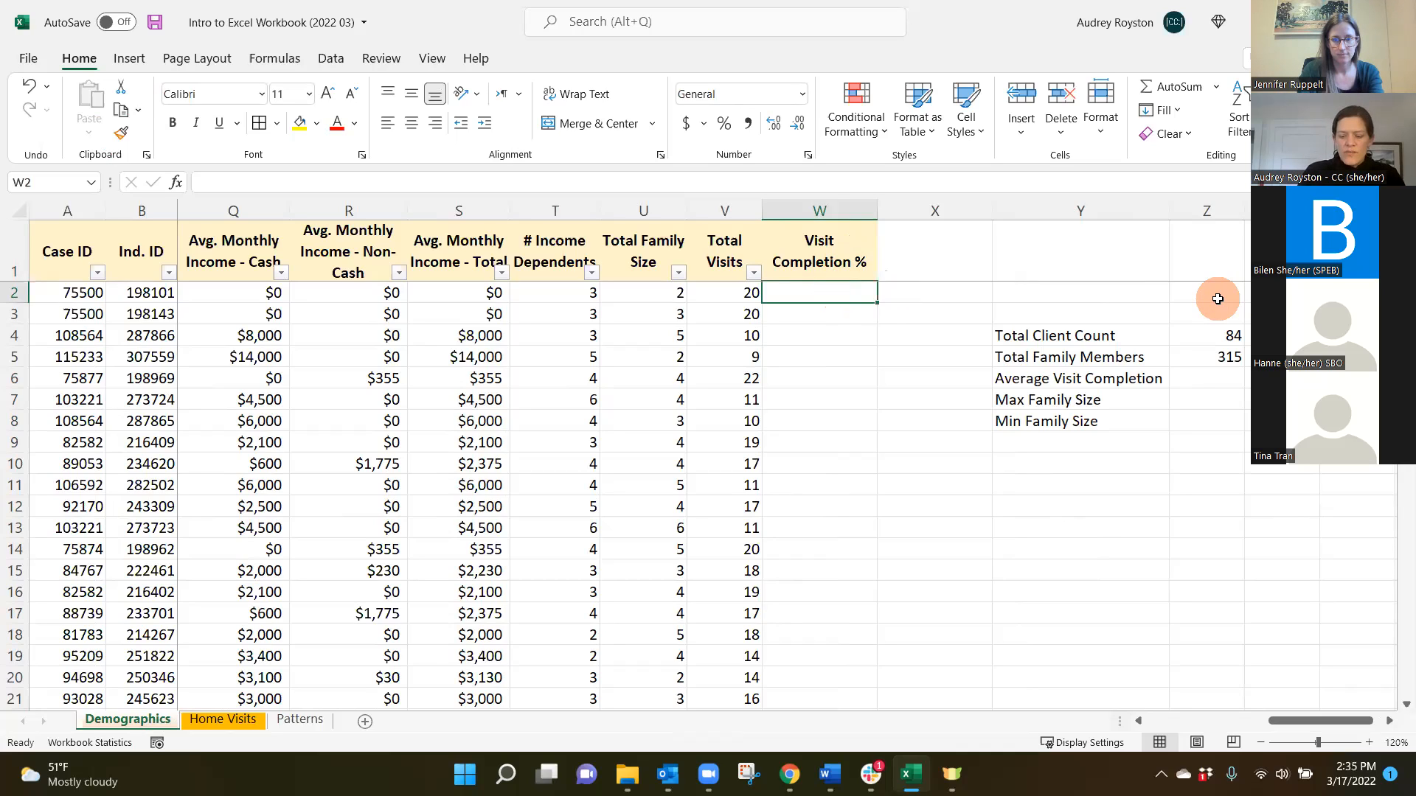
type("=")
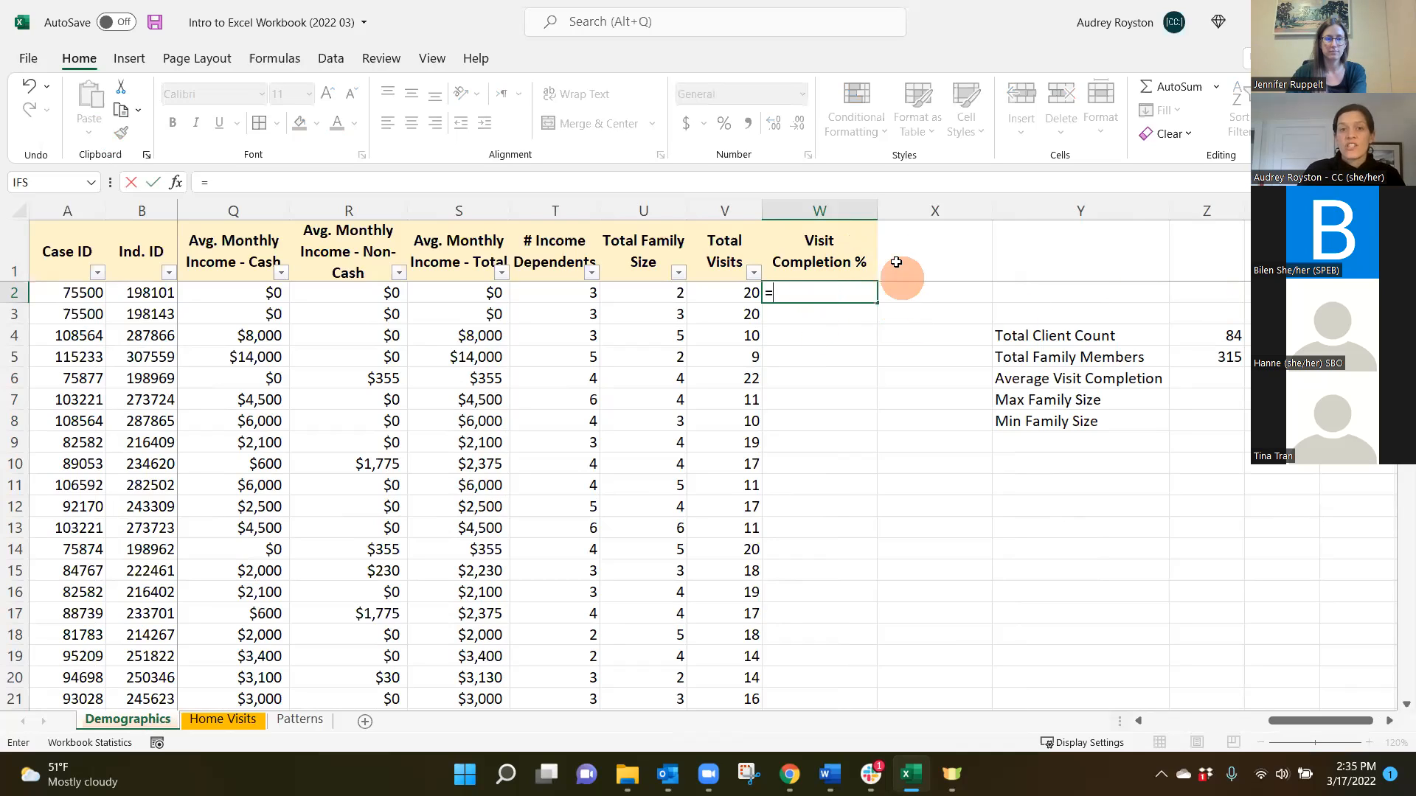
left_click(732, 293)
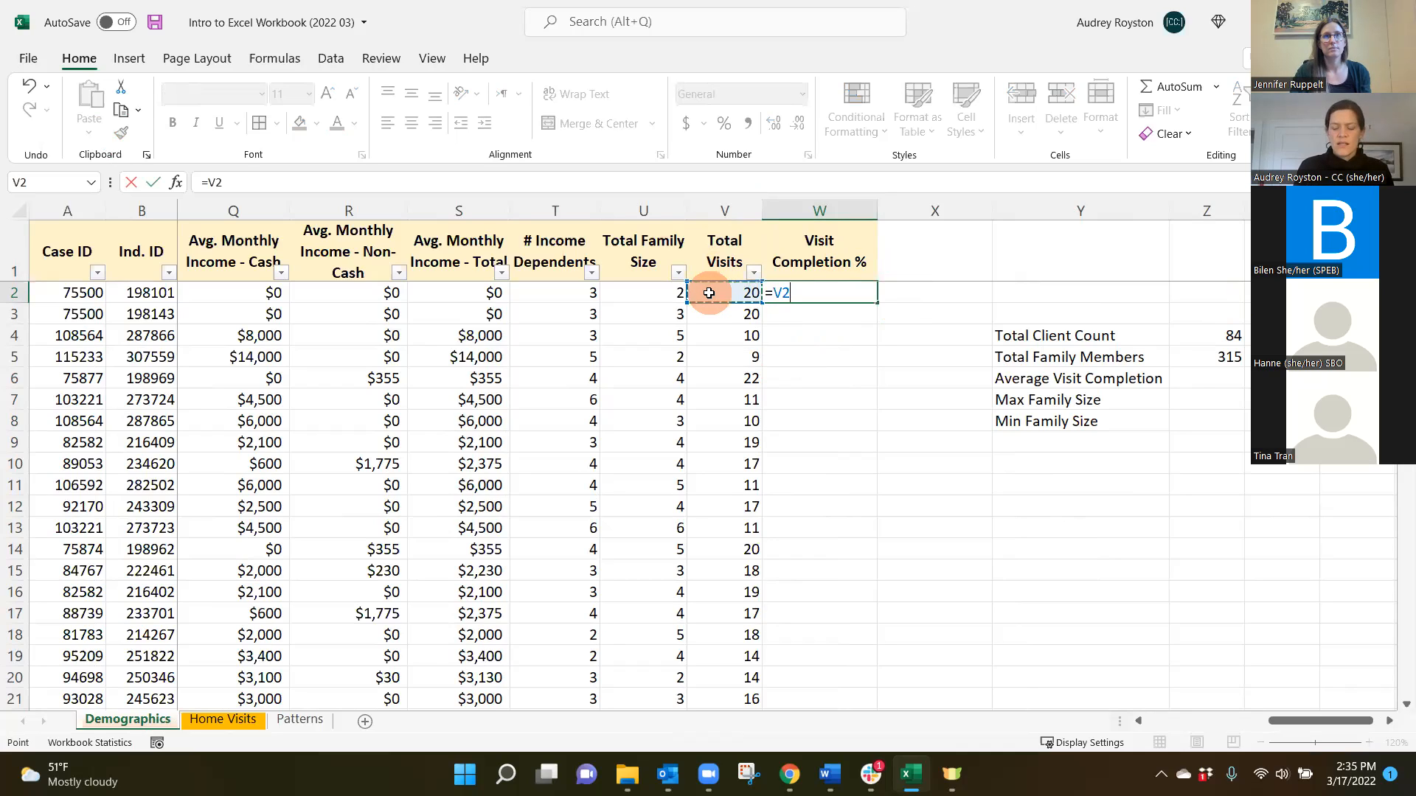
type("/20")
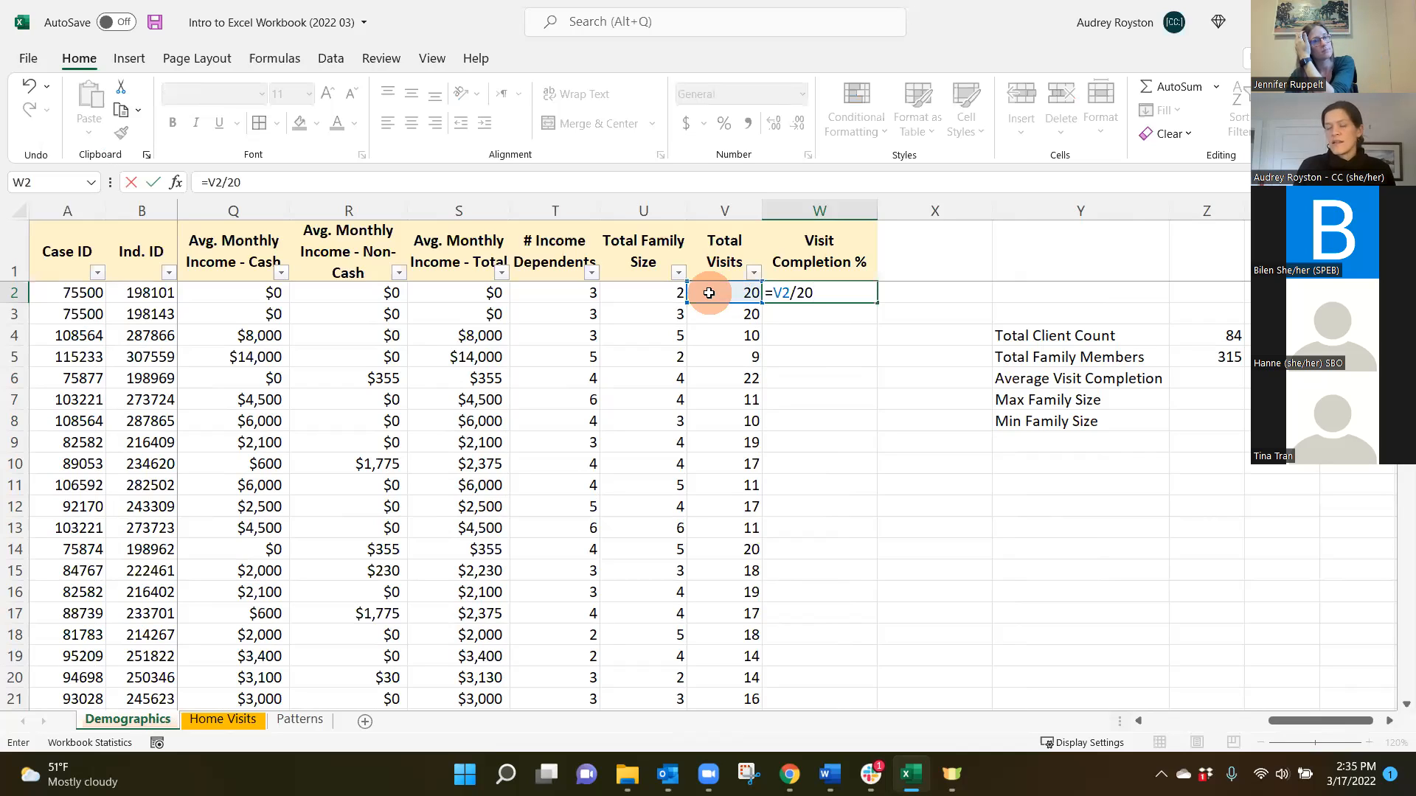
key("Return")
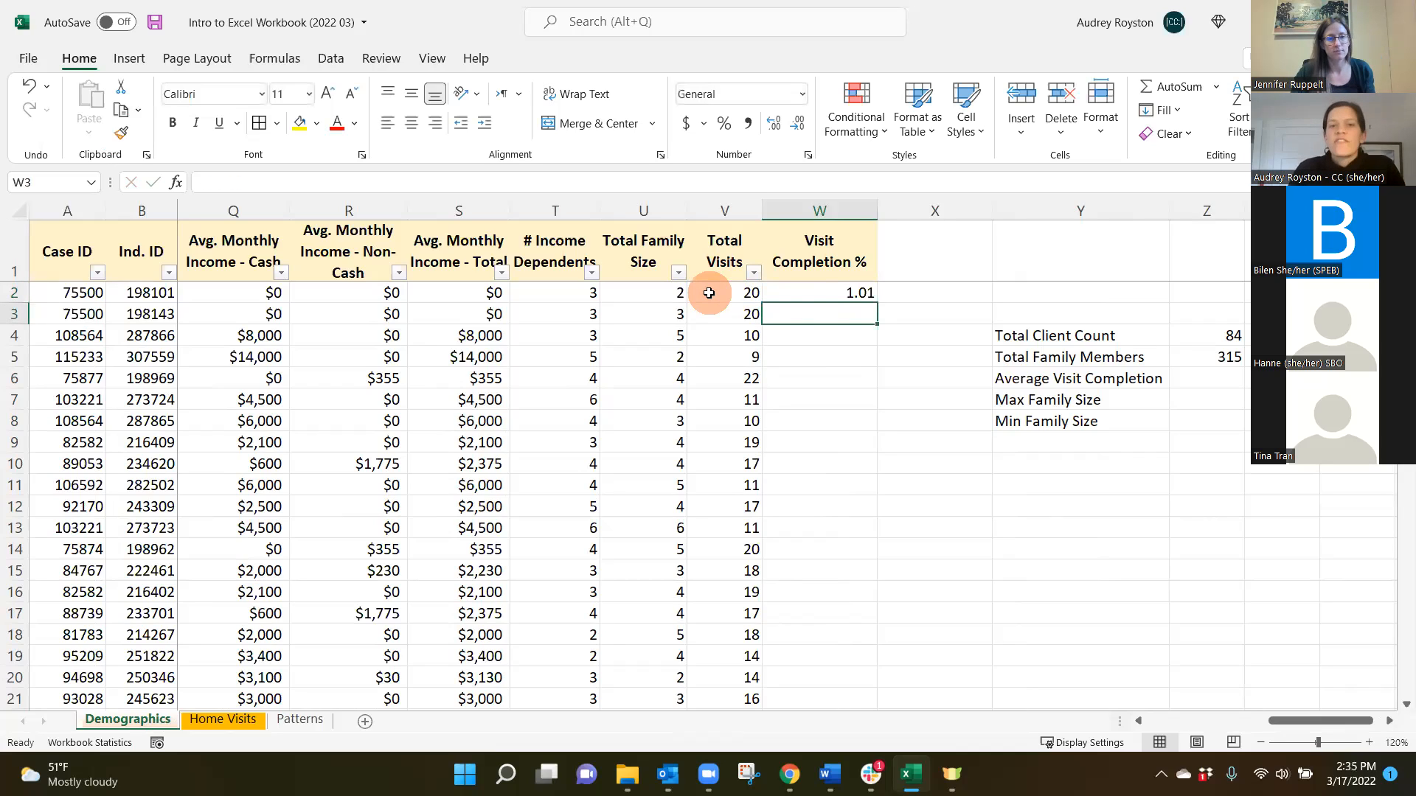
Step: Format W2 as a percentage and check the underlying Total Visits value in V2
left_click(862, 291)
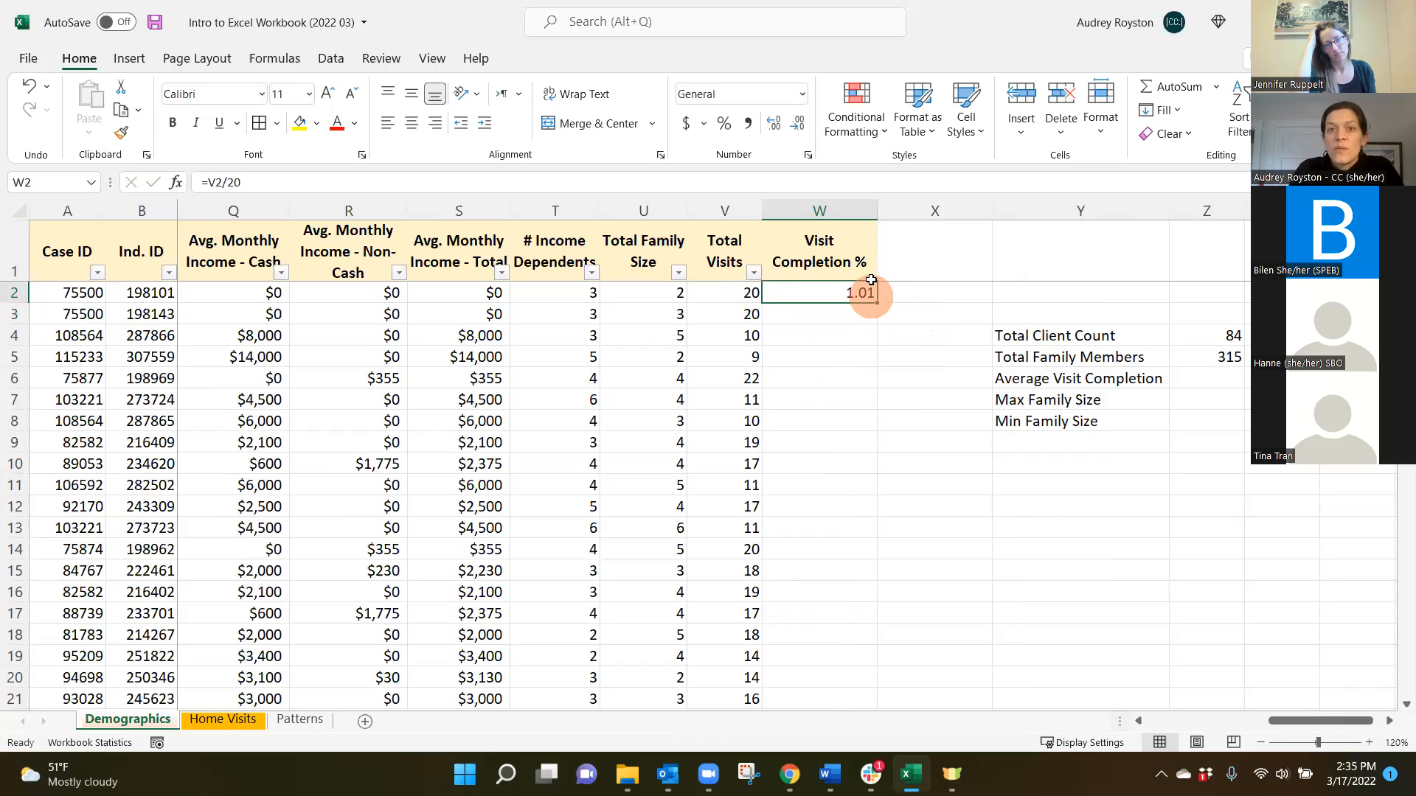
left_click(725, 123)
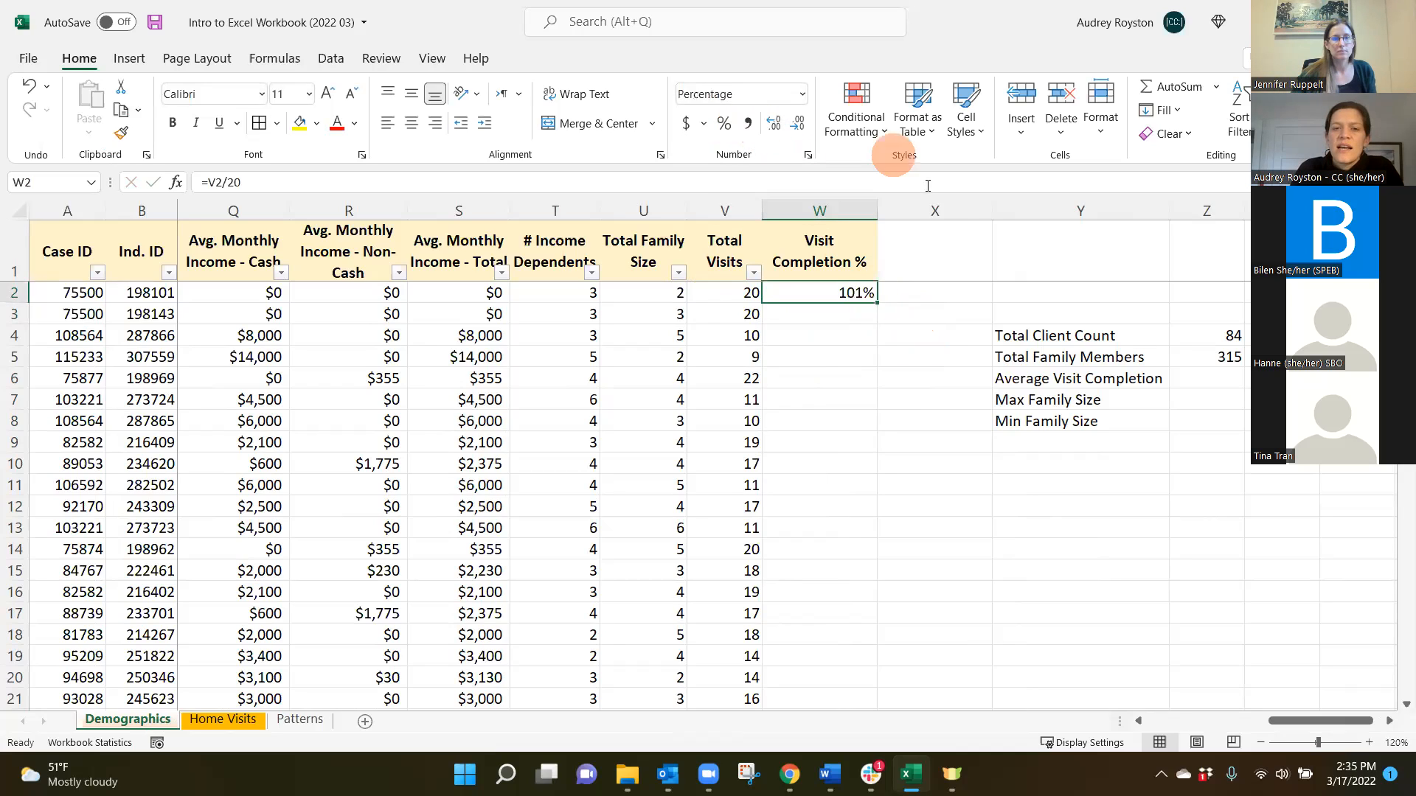
left_click(732, 296)
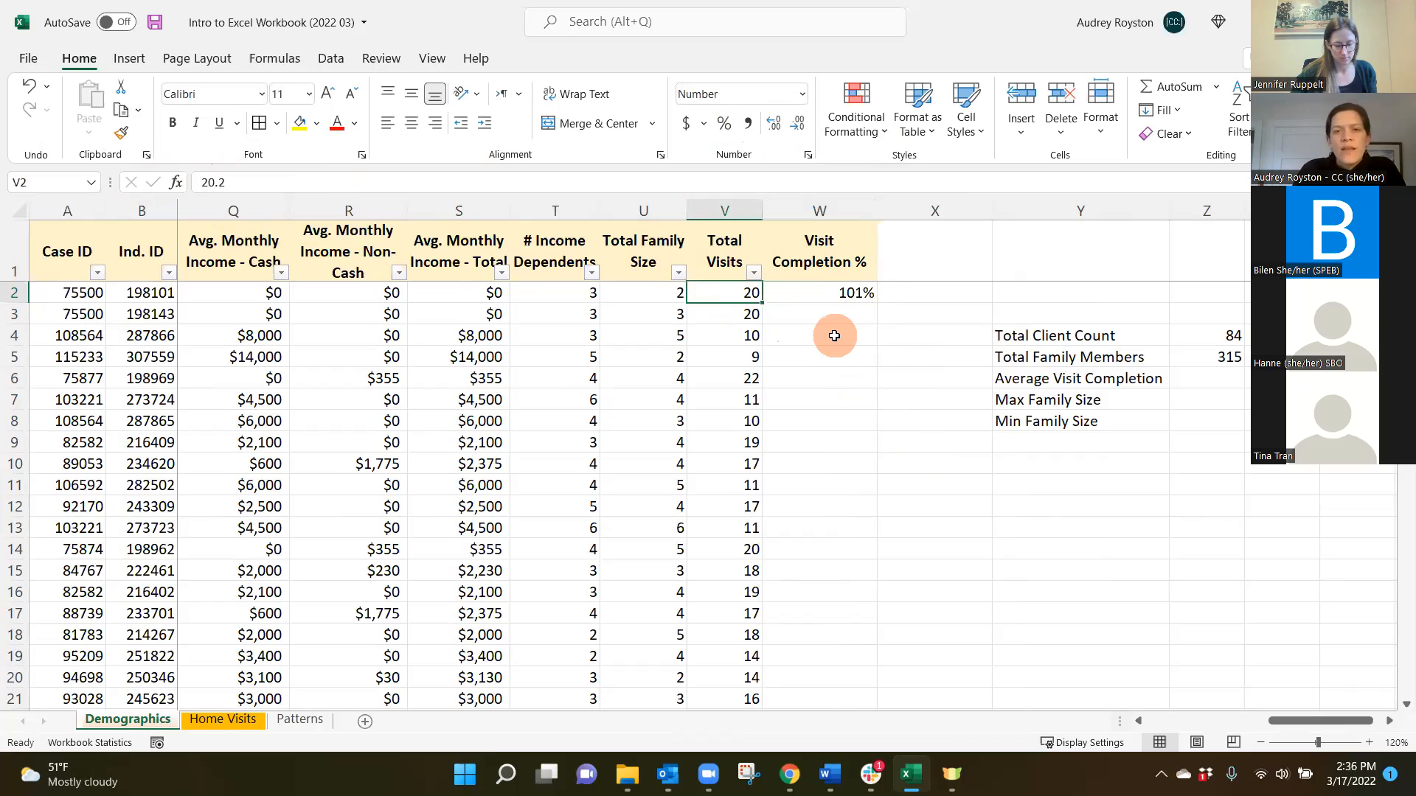
Step: Fill the W2 formula down the Visit Completion % column for all records and look over the filled rows
left_click(846, 296)
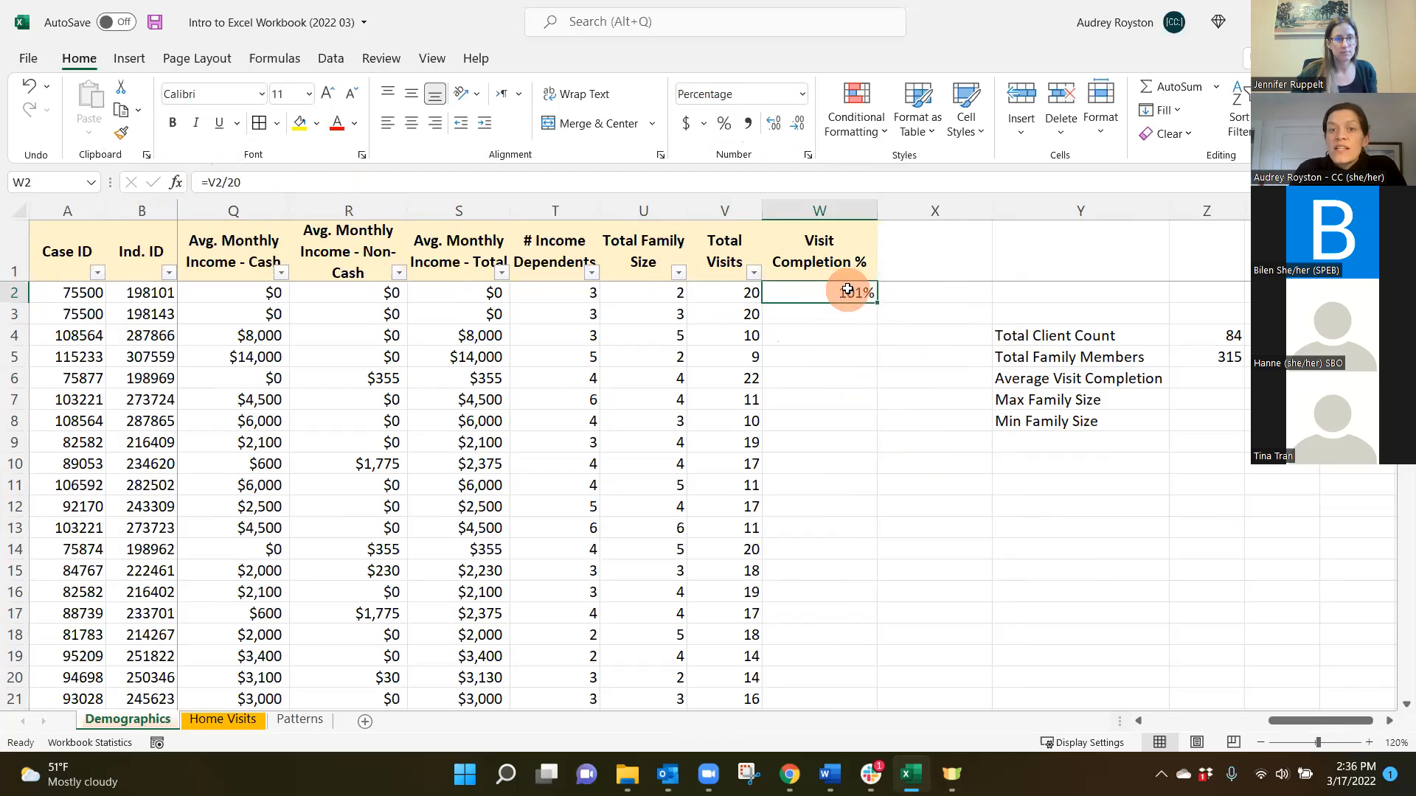
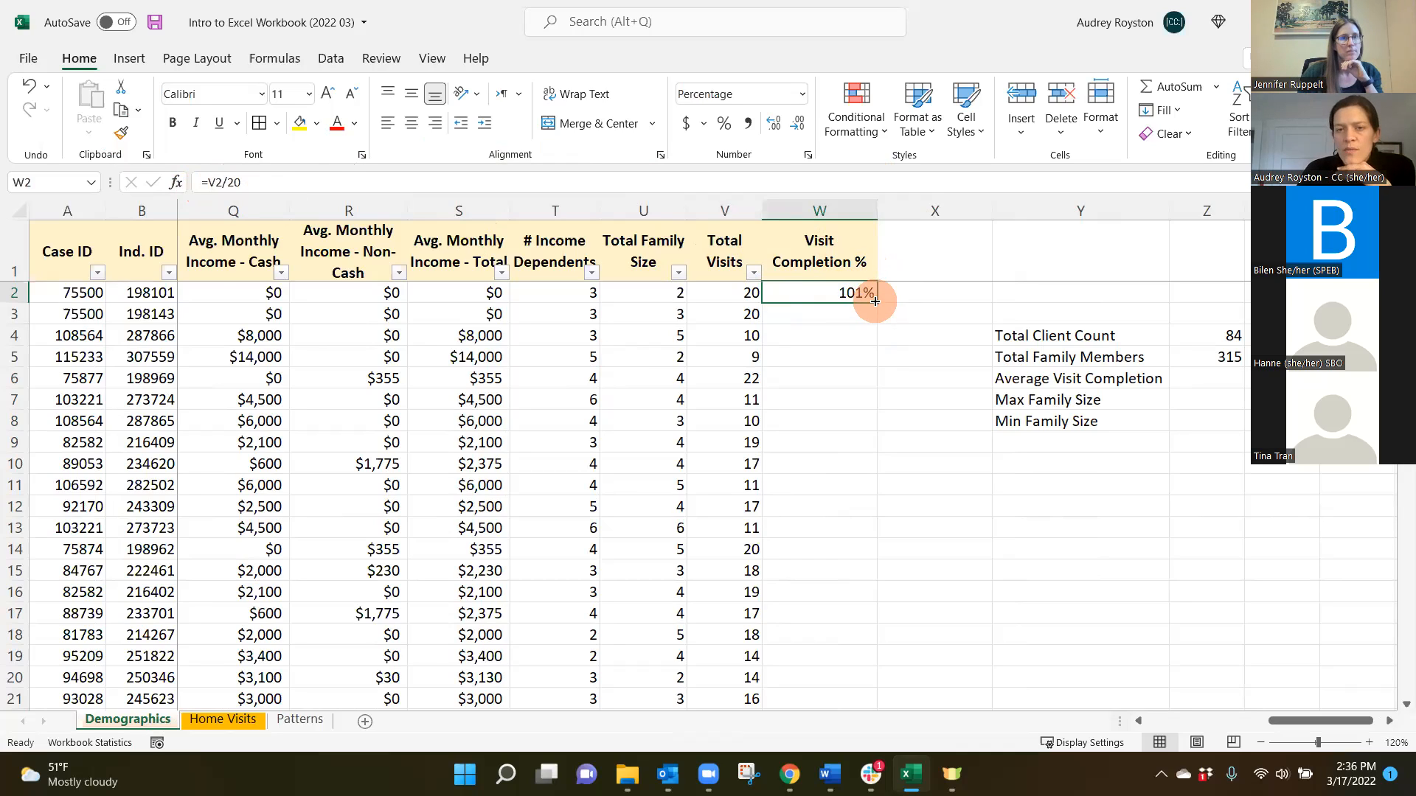
double_click(874, 300)
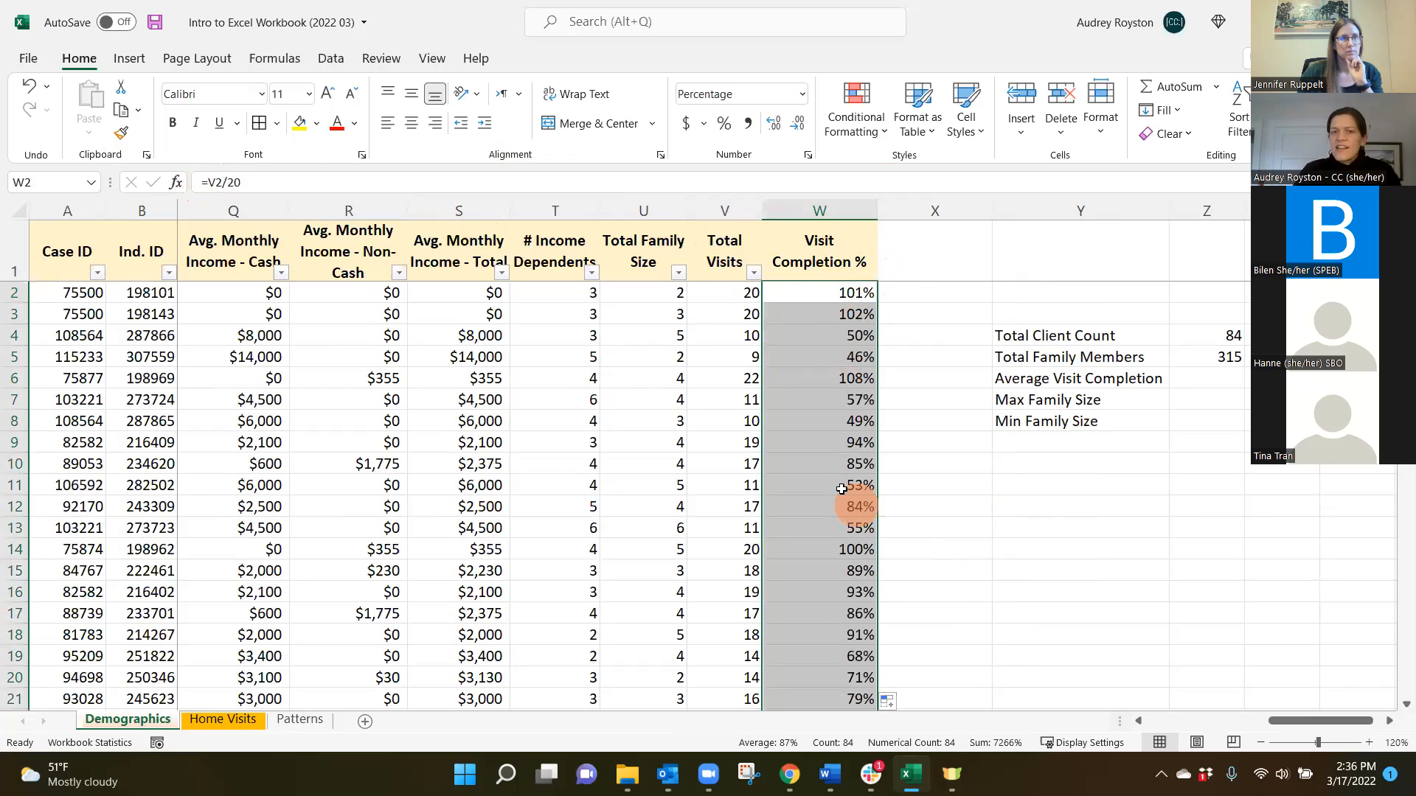
scroll(853, 419, "down", 4)
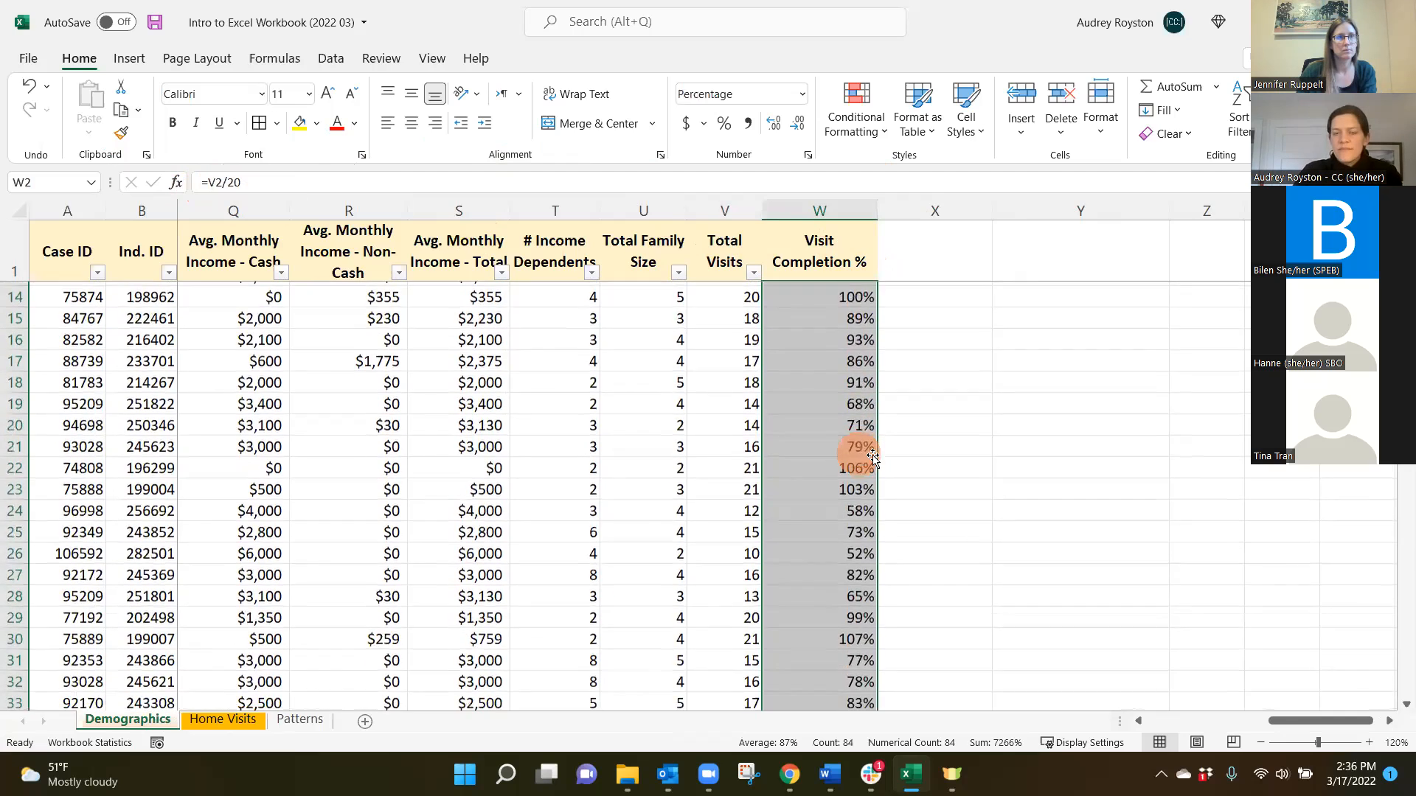
scroll(955, 387, "up", 4)
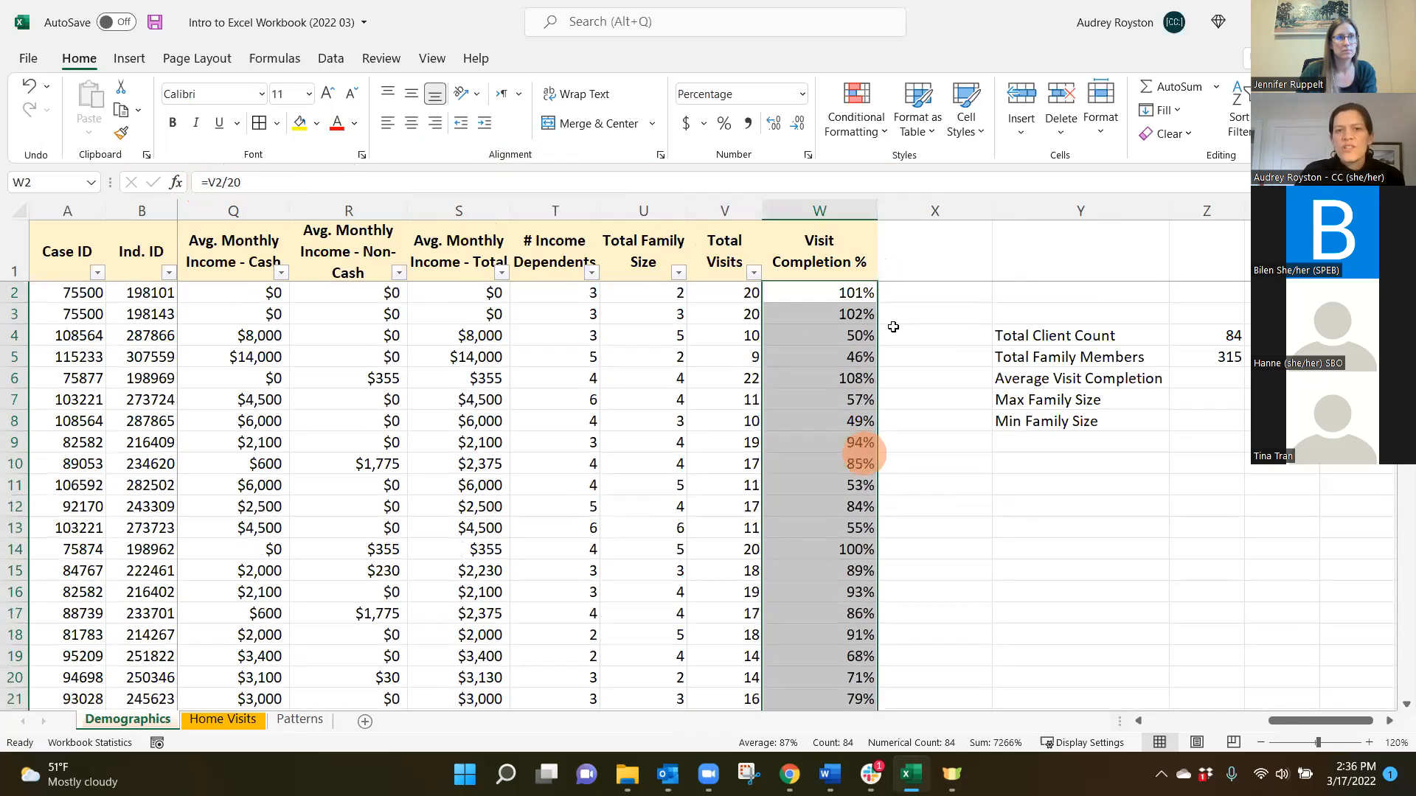
Step: Check the filled formulas in W3 to W5 to see how their row references adjust
left_click(858, 315)
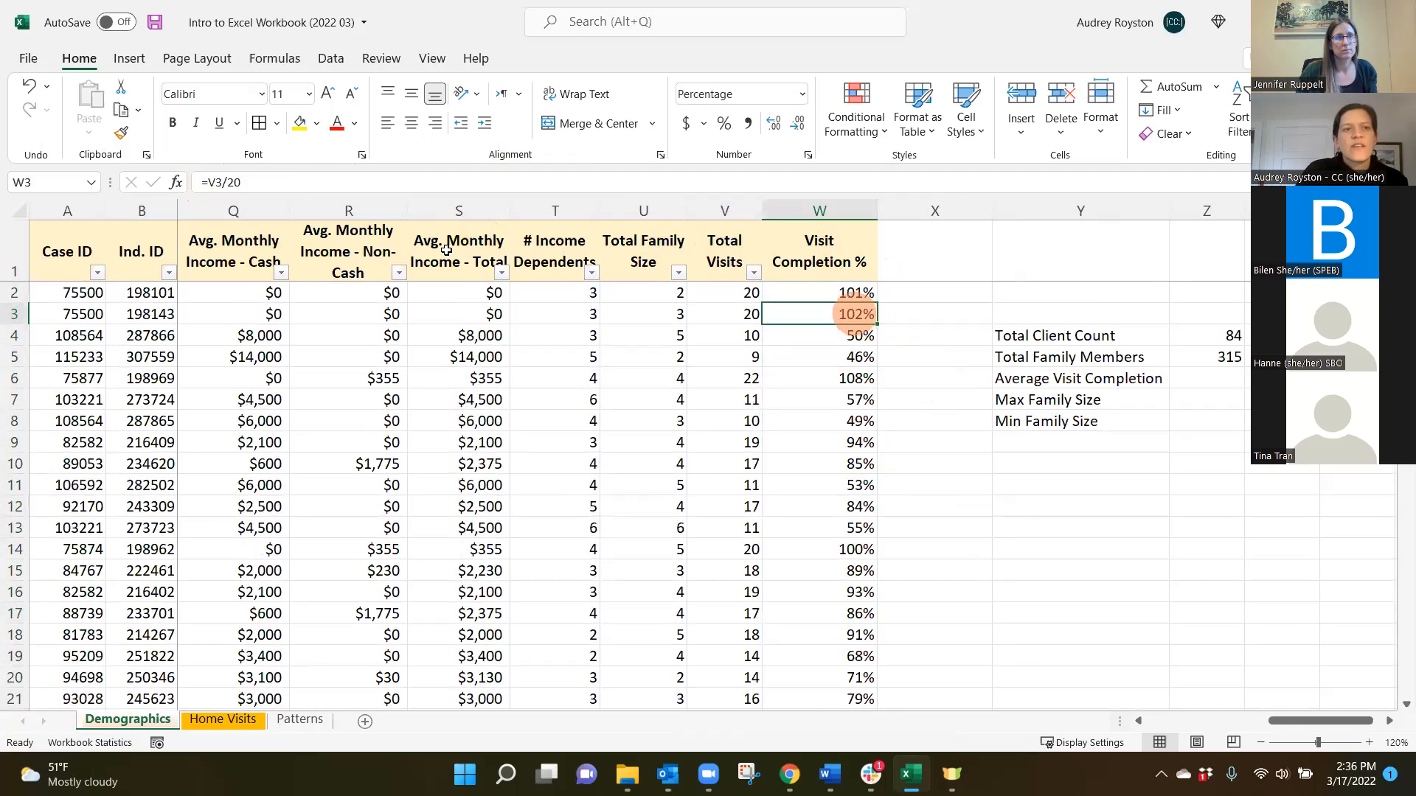
key("Down")
key("Down")
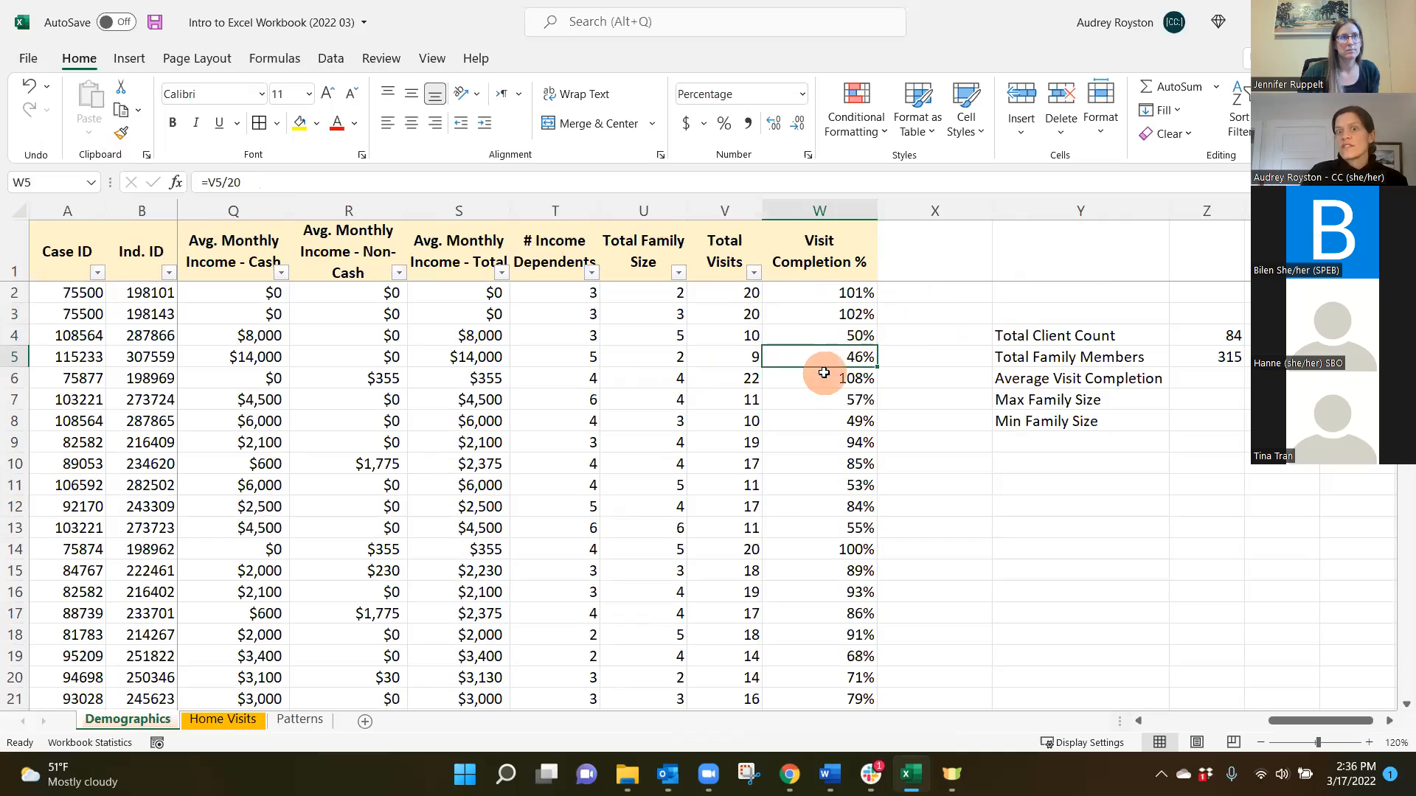
Step: Look over the Visit Completion % column down to the last record and check the underlying Total Visits value in V2
scroll(855, 525, "down", 10)
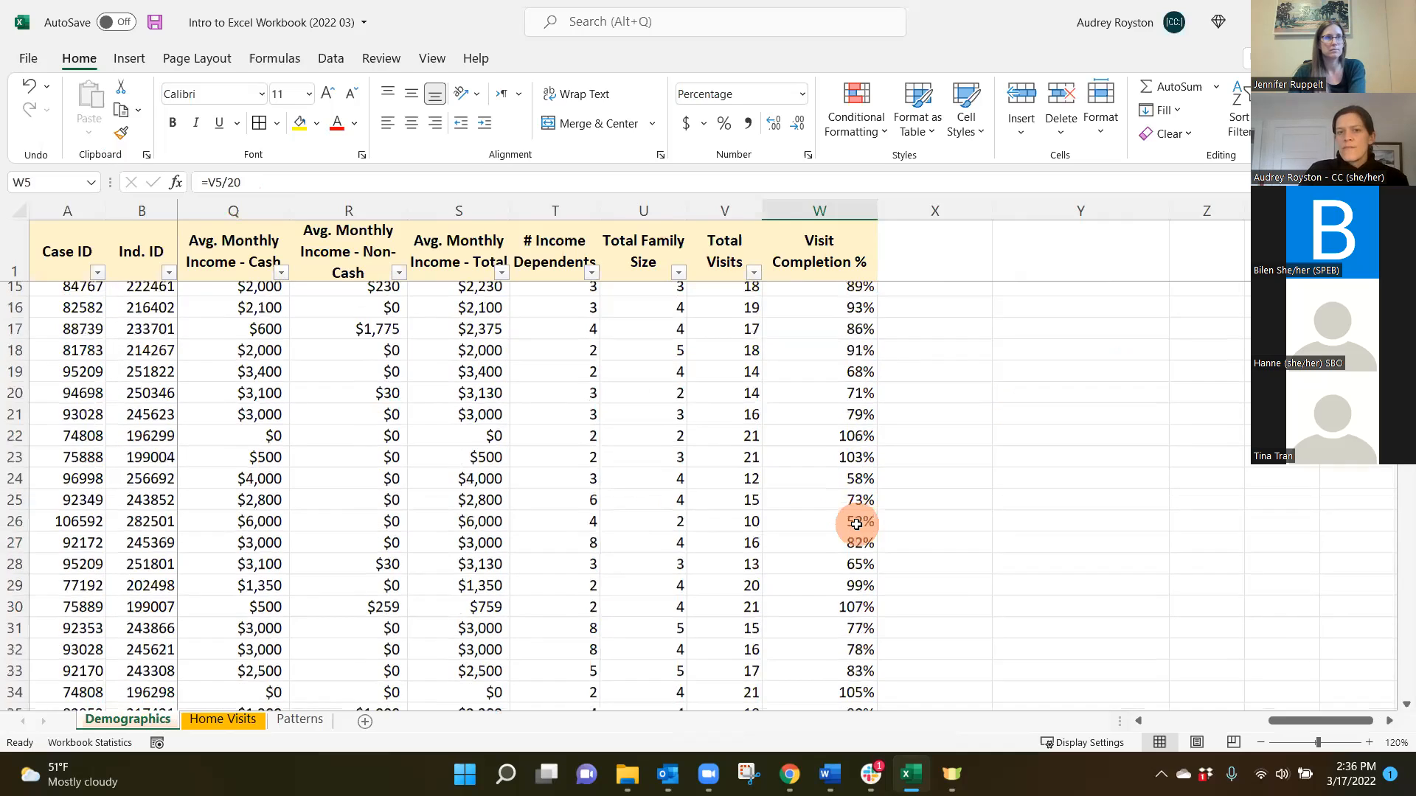
scroll(856, 525, "down", 9)
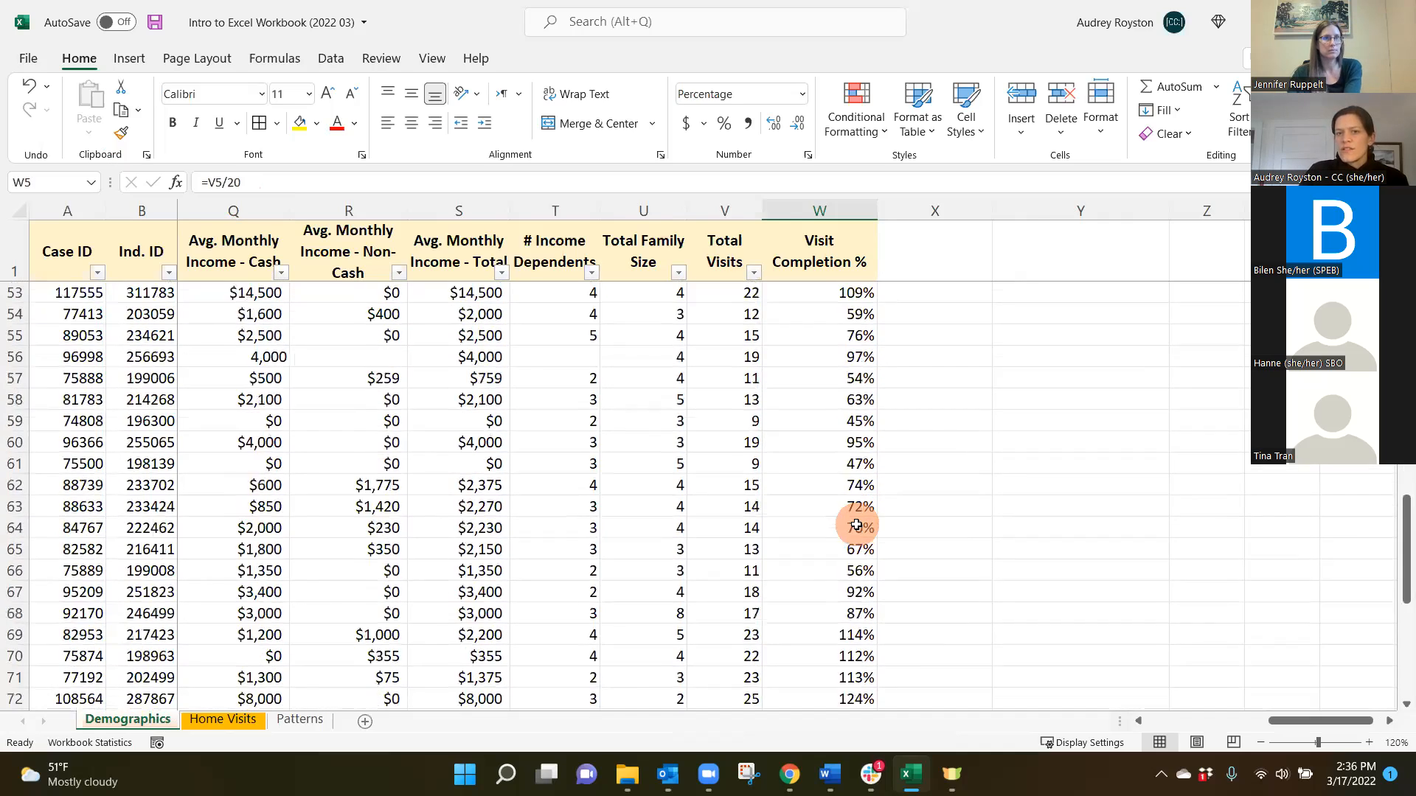
scroll(855, 525, "down", 6)
scroll(855, 525, "up", 20)
scroll(856, 526, "up", 3)
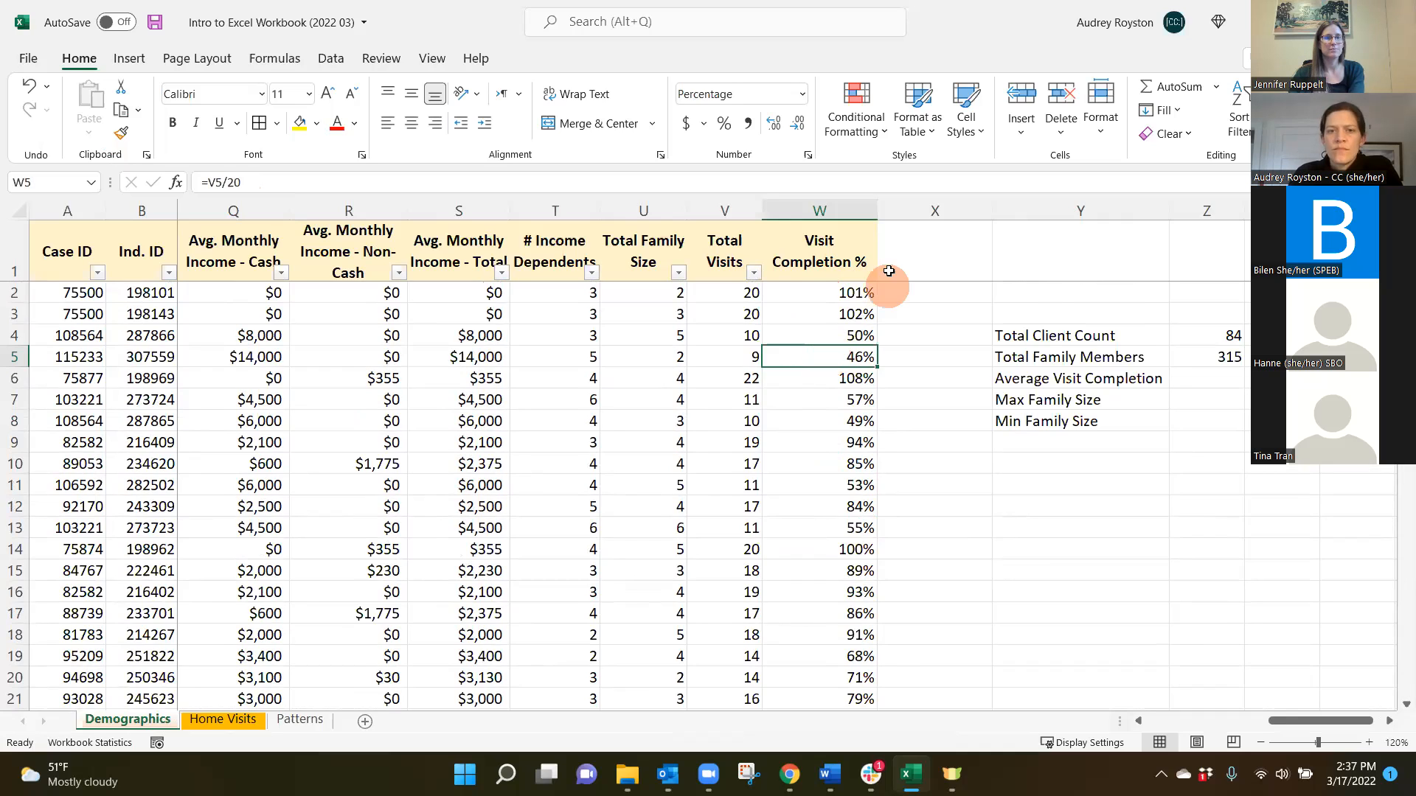
left_click(719, 297)
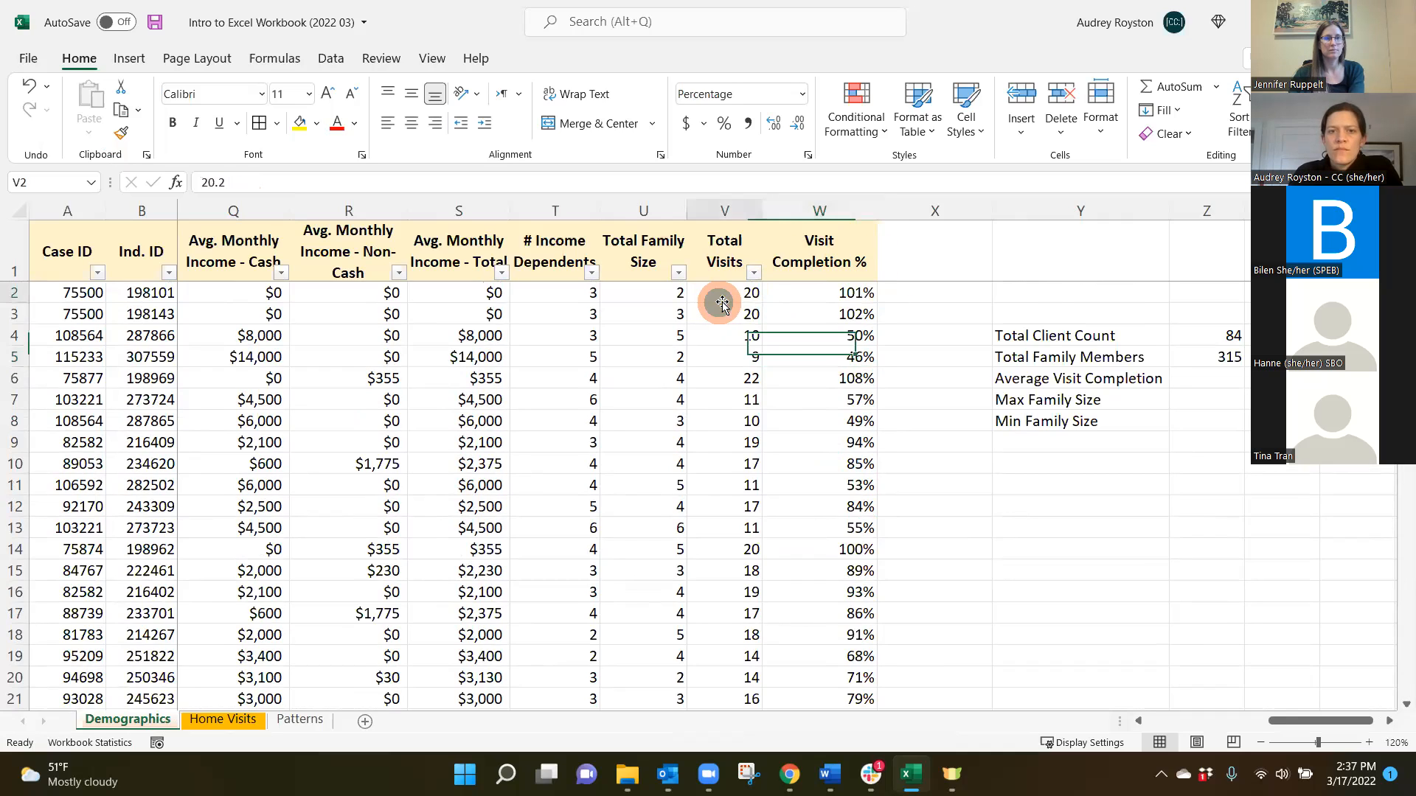
Step: Switch W2 to the Number format and return it to percent style
left_click(848, 295)
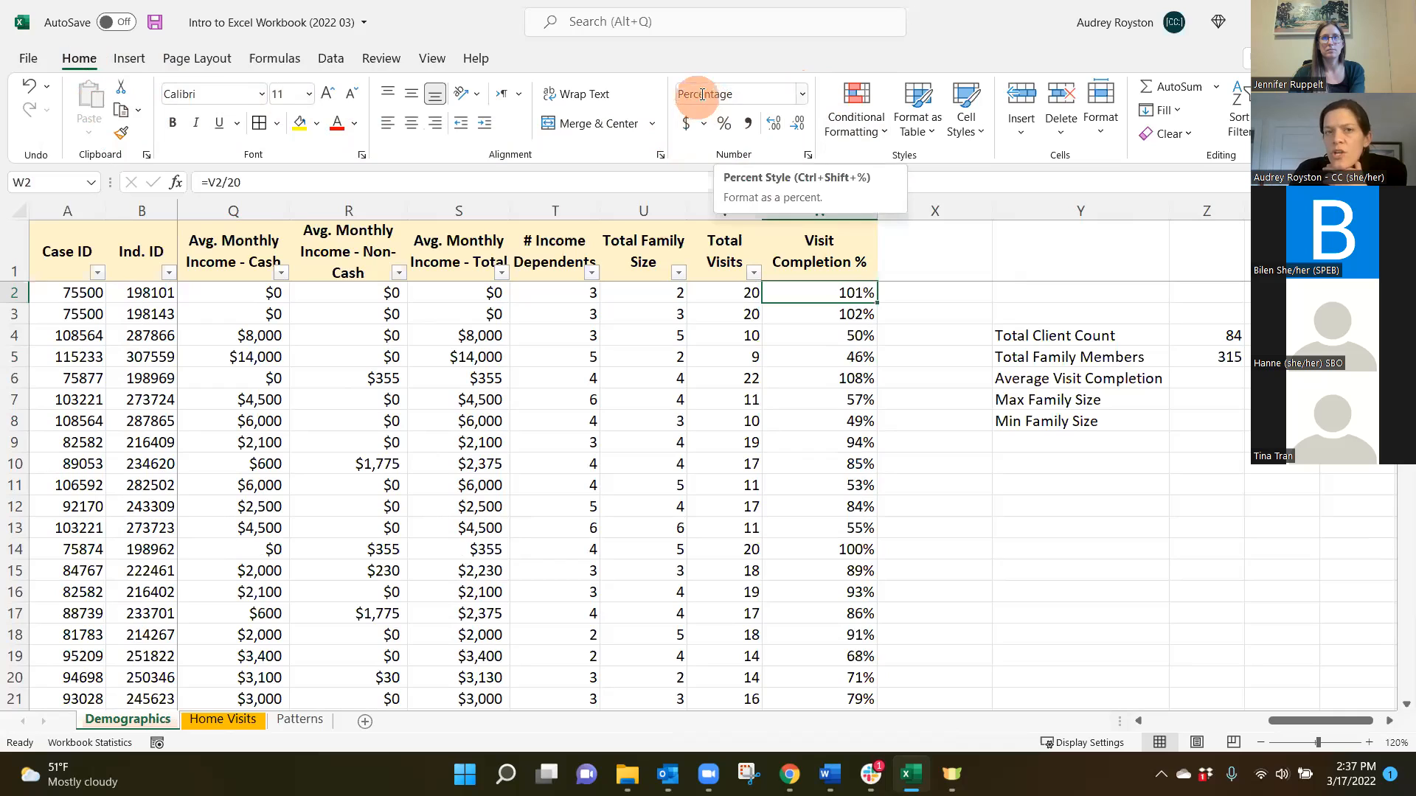
left_click(801, 94)
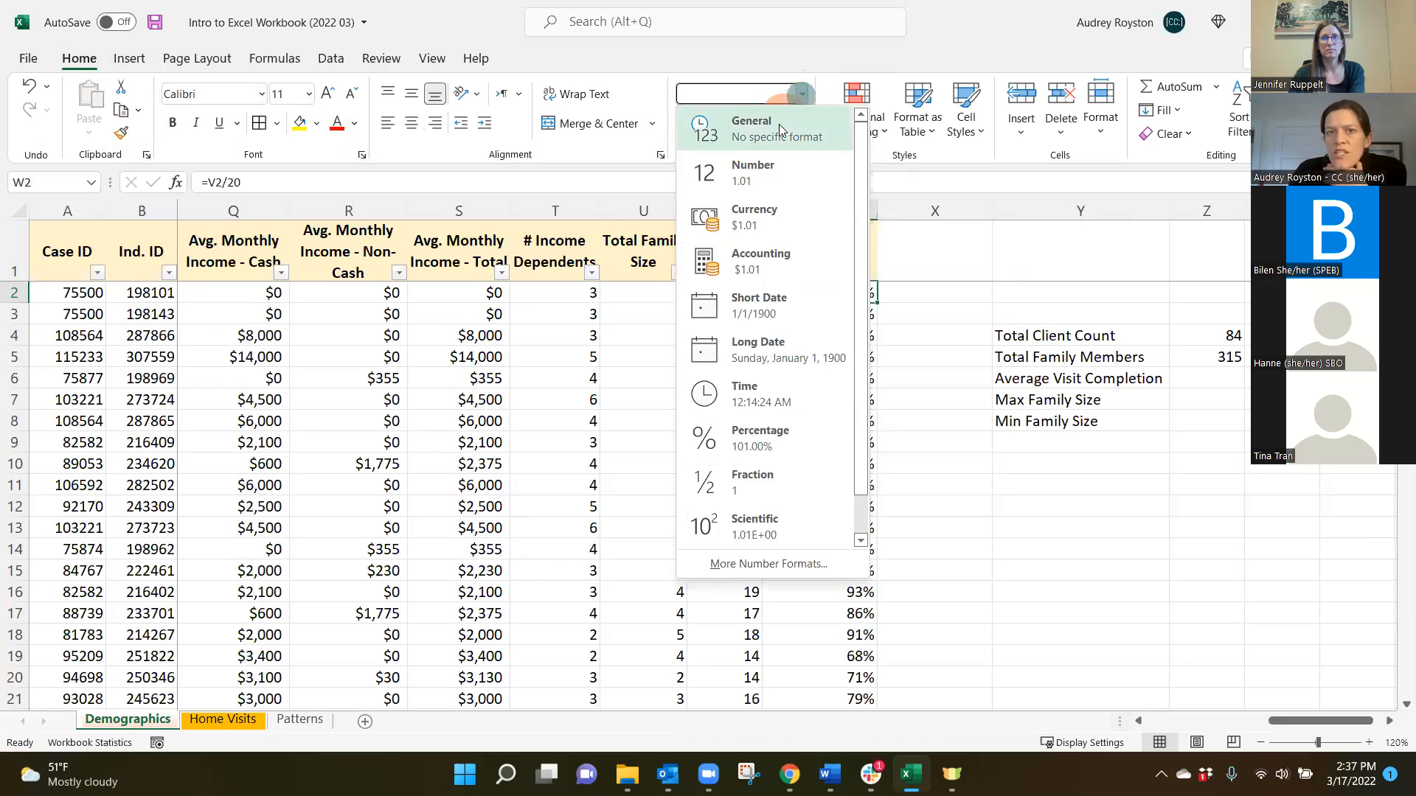
left_click(767, 174)
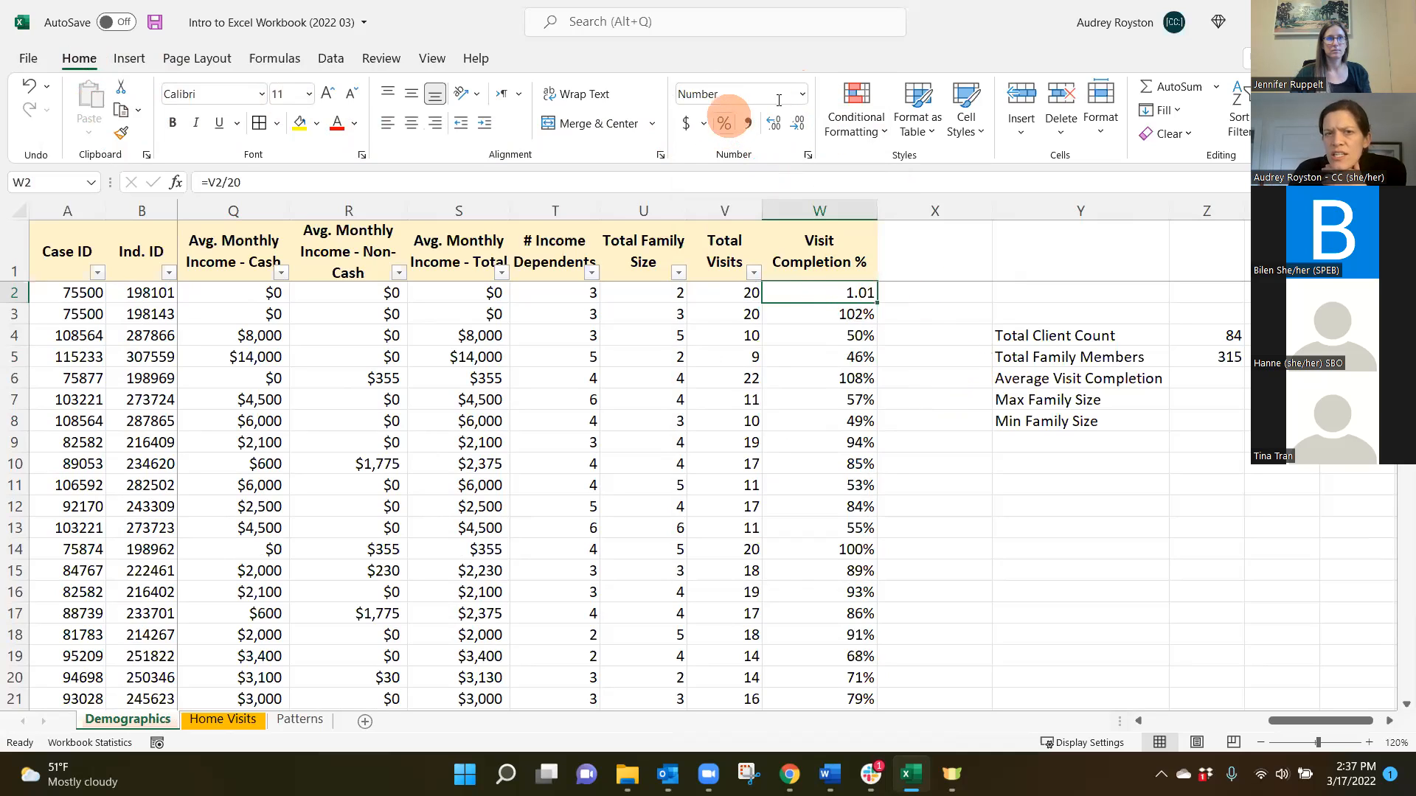
left_click(724, 123)
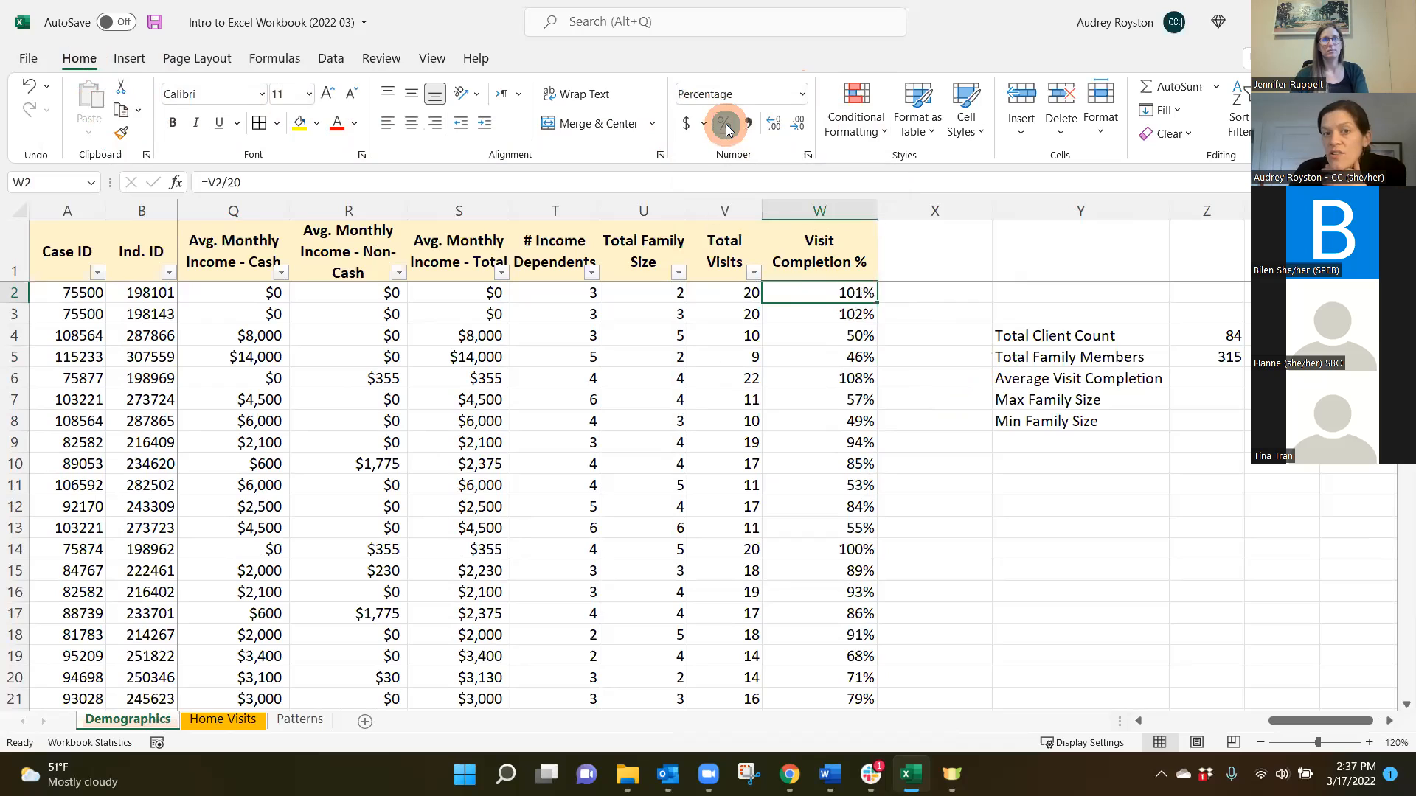
Step: Apply the two-decimal Percentage format to W2 and reduce it to whole percentages
left_click(800, 94)
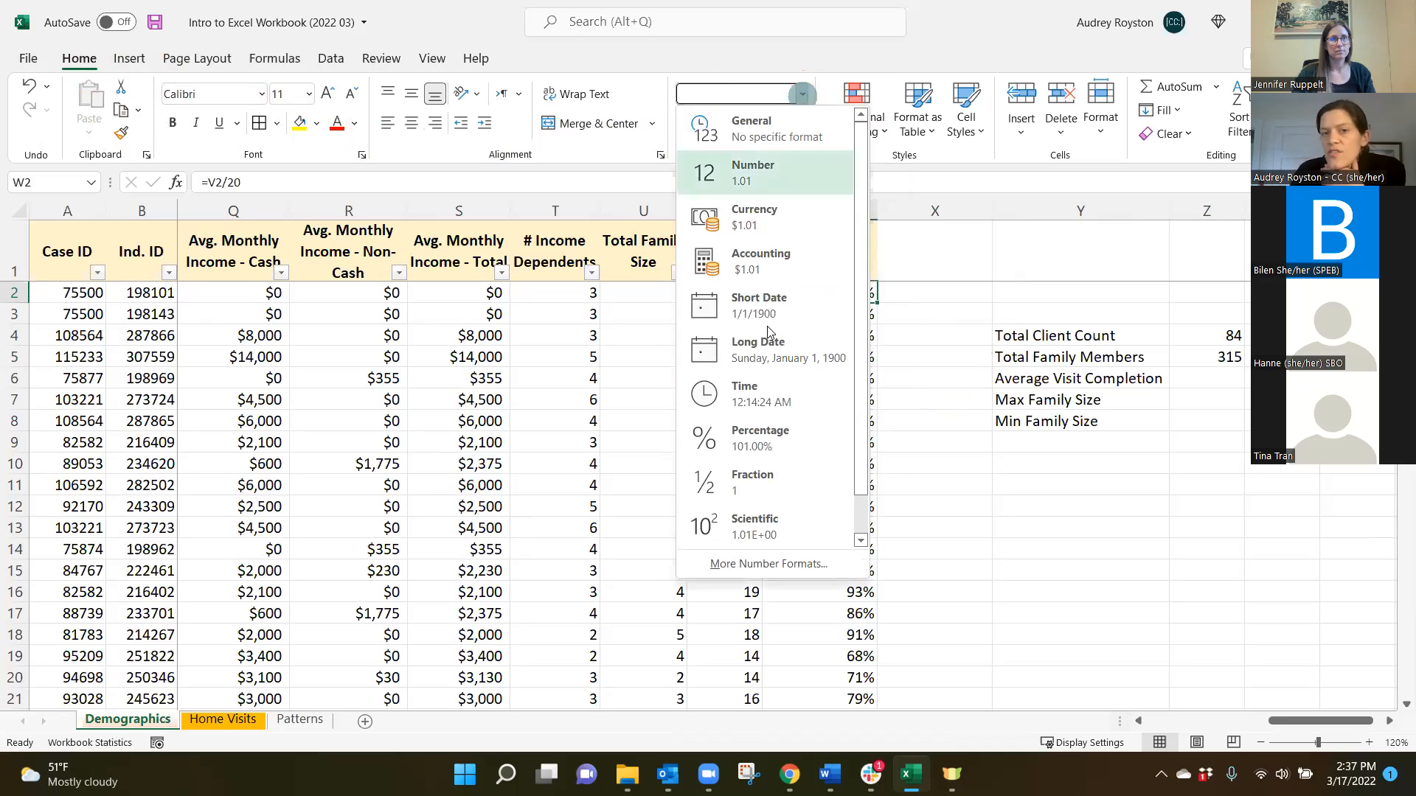
left_click(756, 443)
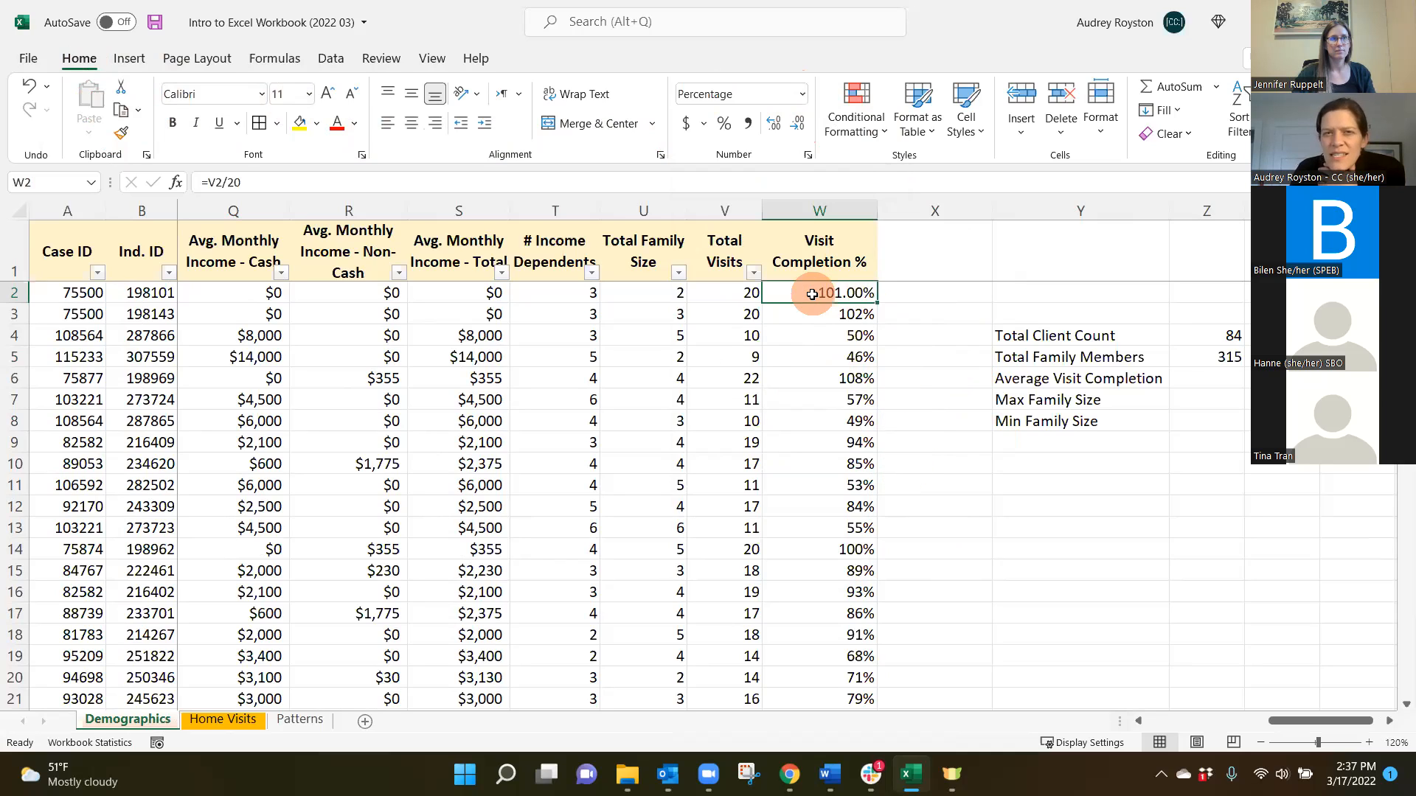
left_click(797, 125)
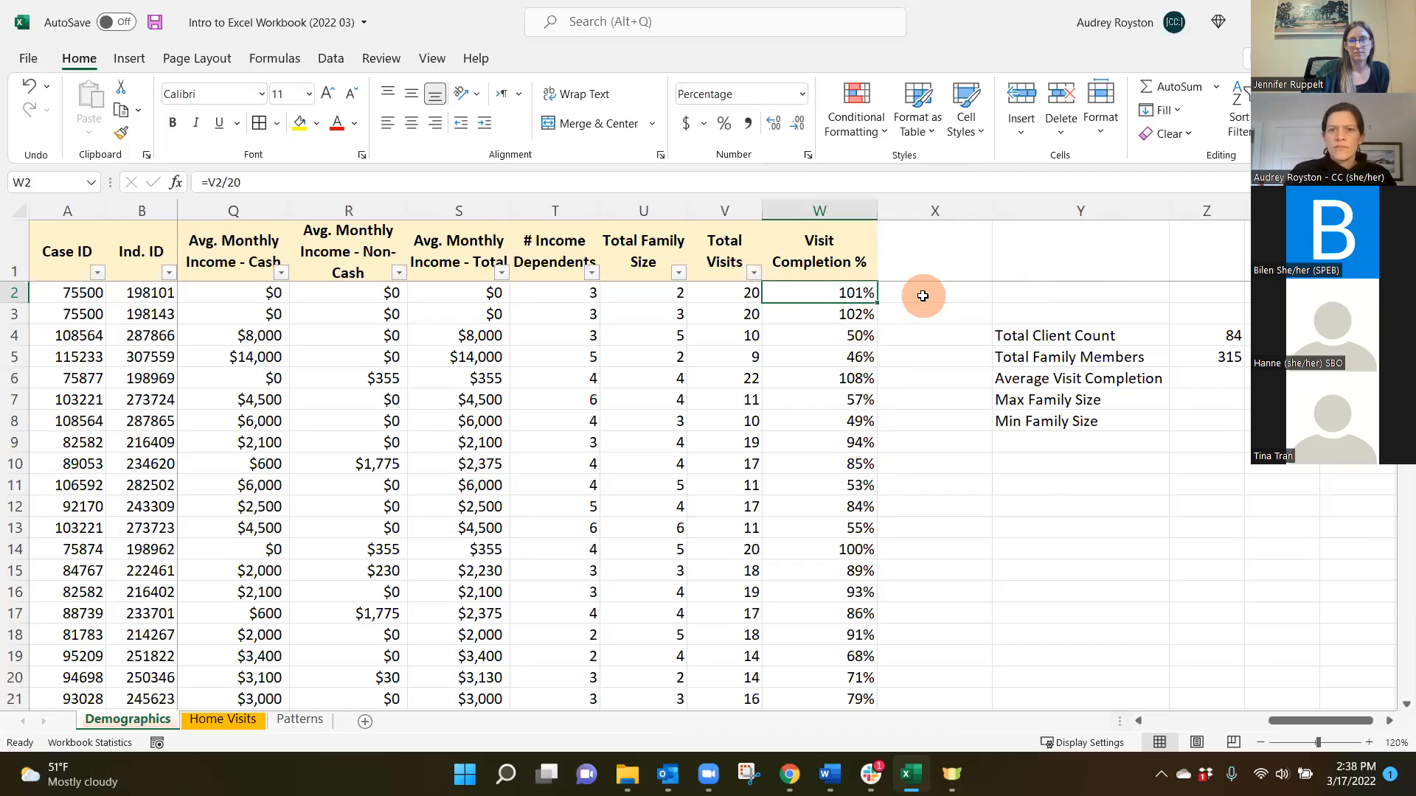
Step: Undo back to before the Visit Completion % fill, fill W2's formula down all records again, and check the copy in W19
left_click(28, 92)
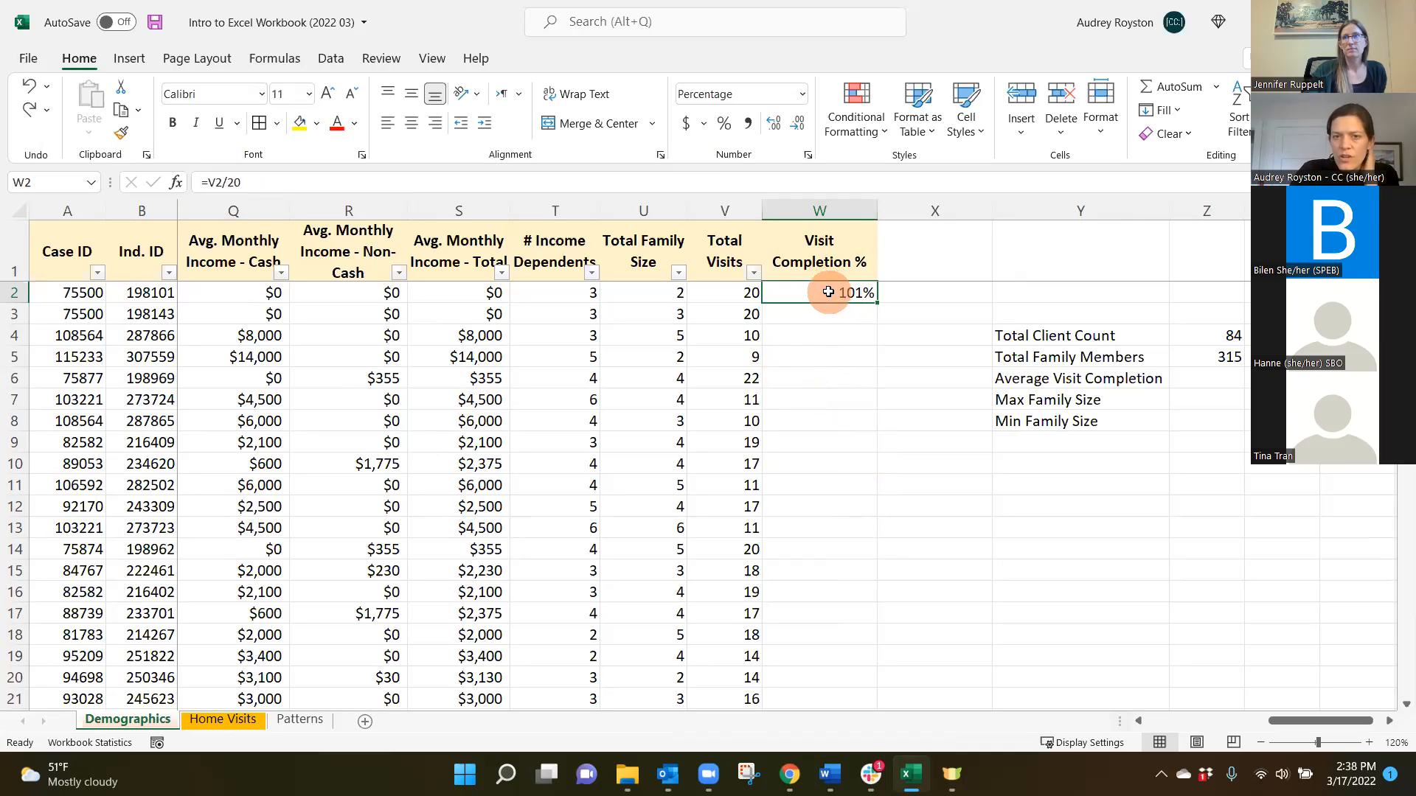
double_click(876, 303)
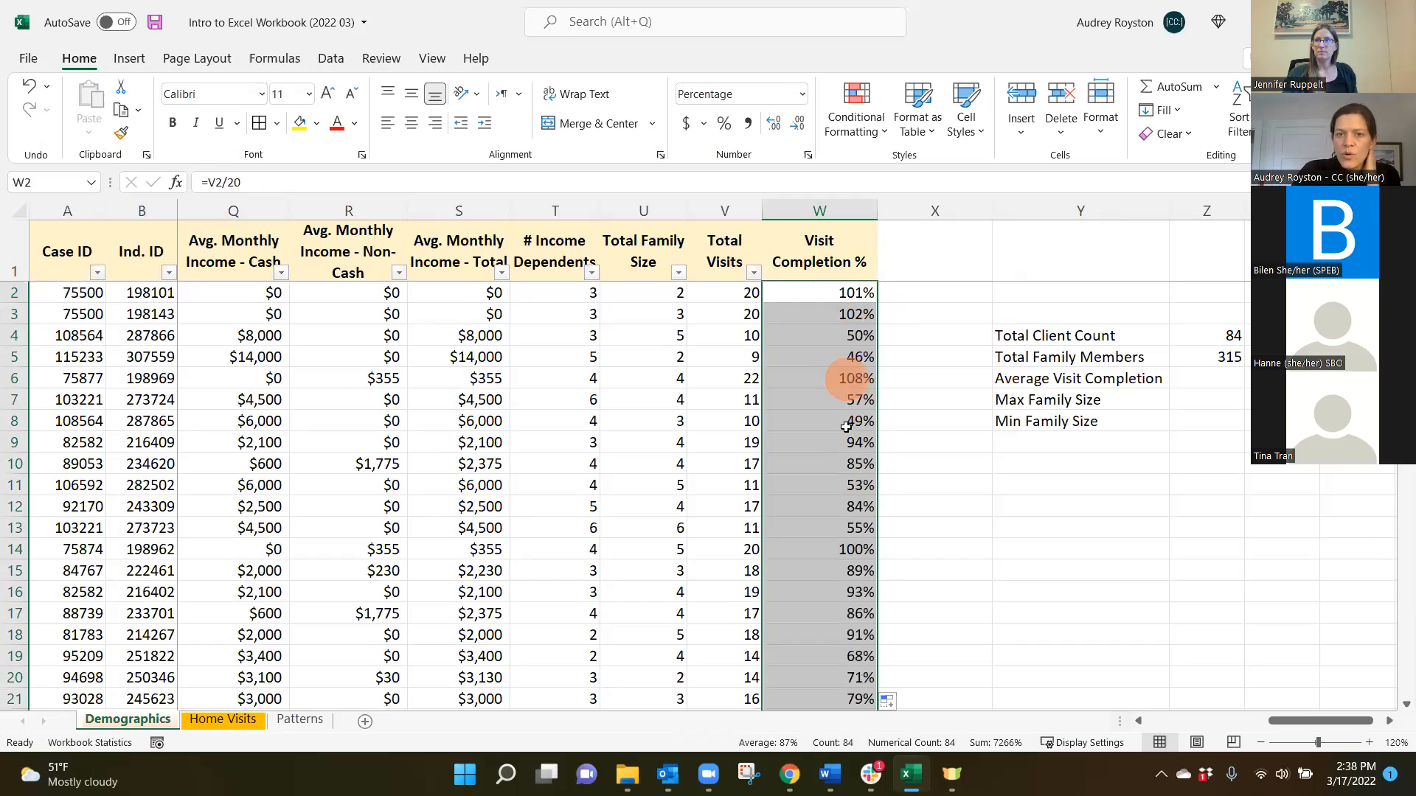
scroll(855, 369, "down", 4)
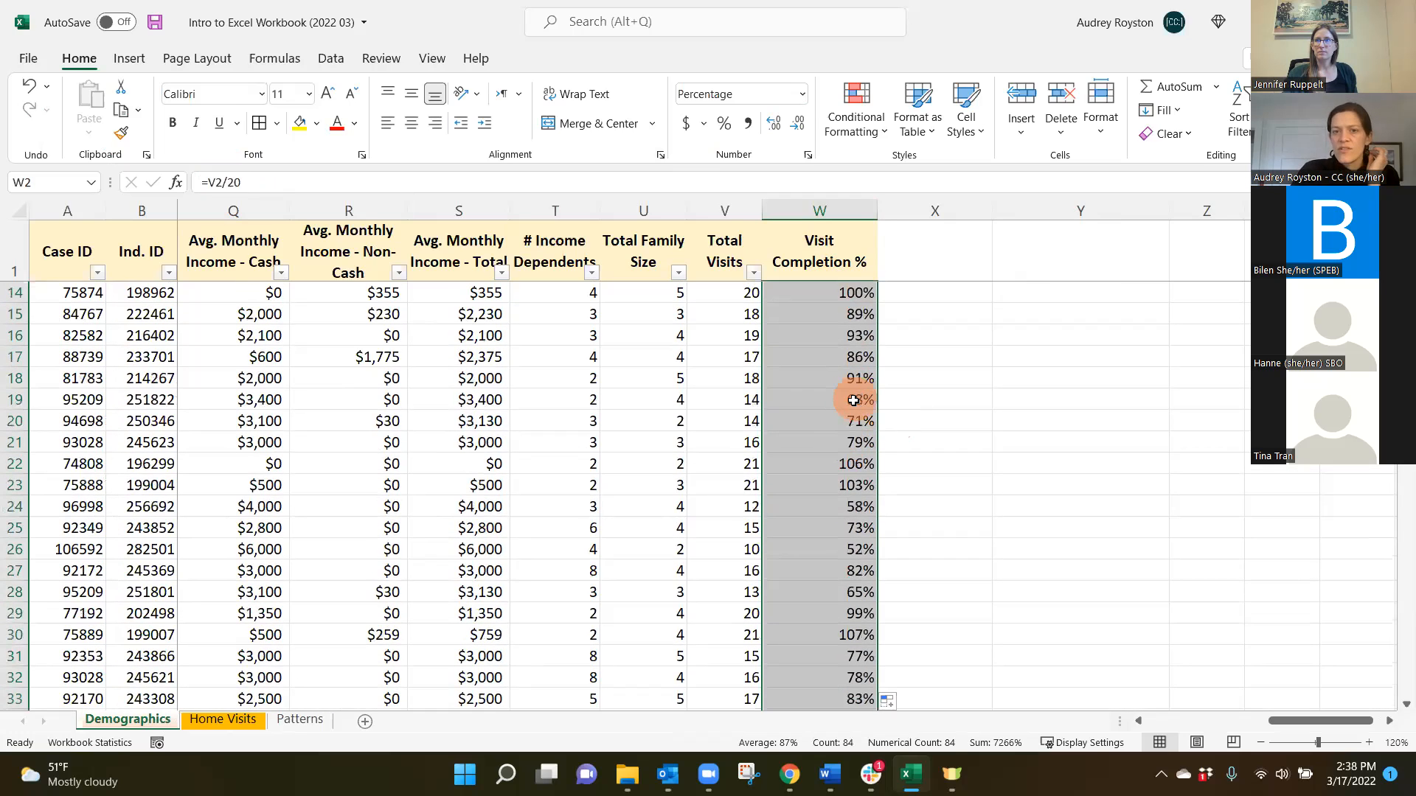
left_click(853, 400)
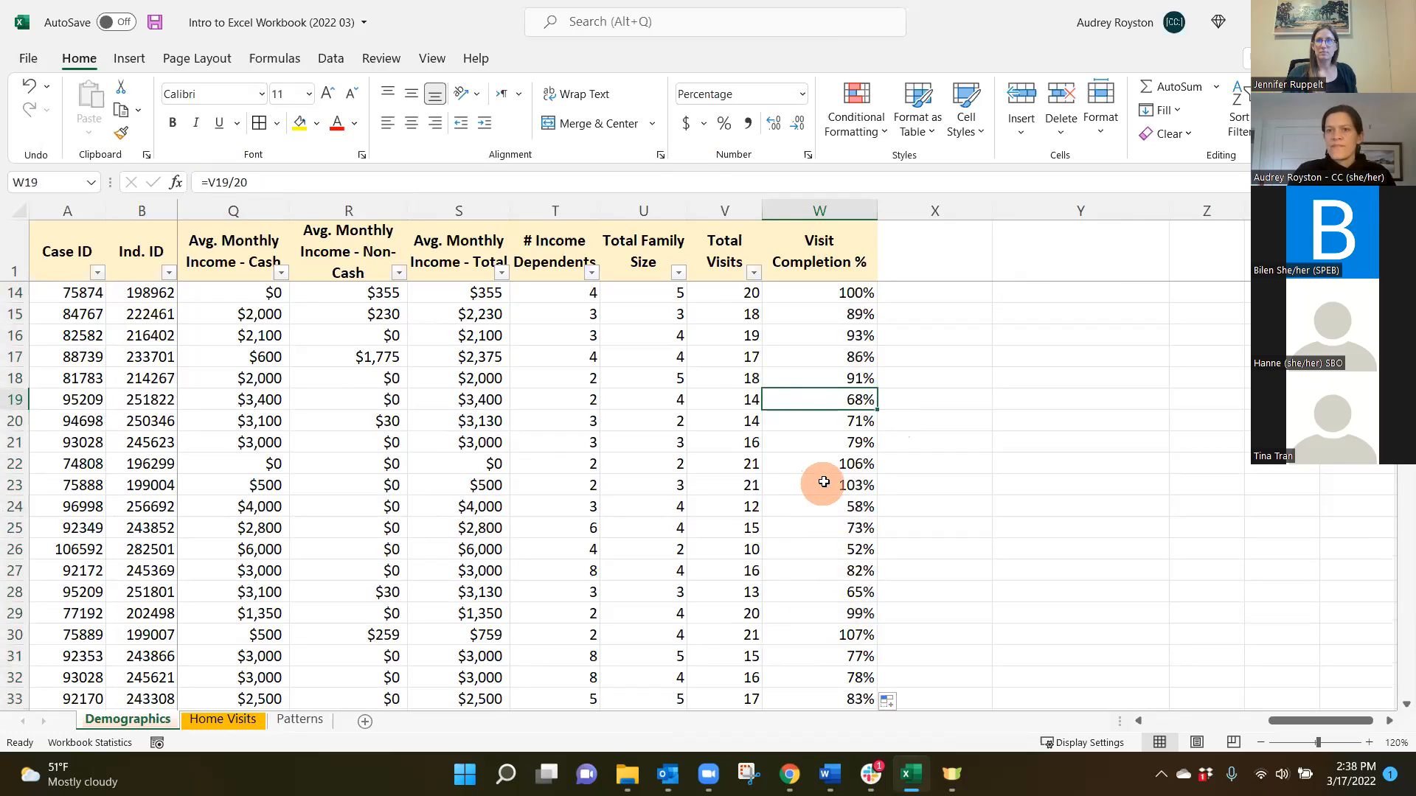
scroll(833, 476, "up", 4)
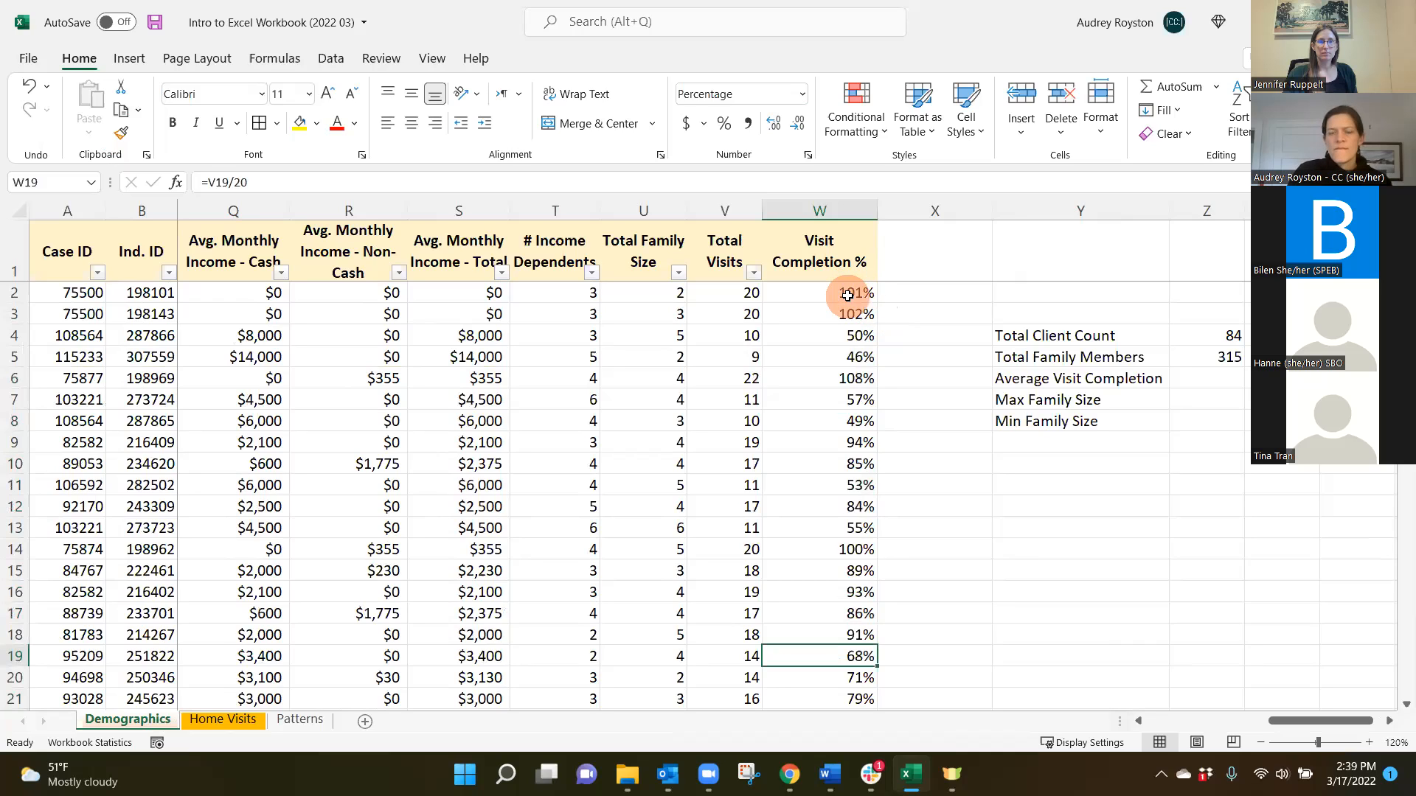
Step: Narrow column X and enter the formula =AVERAGE(W2:W85) in Z6 for Average Visit Completion
left_click(1124, 376)
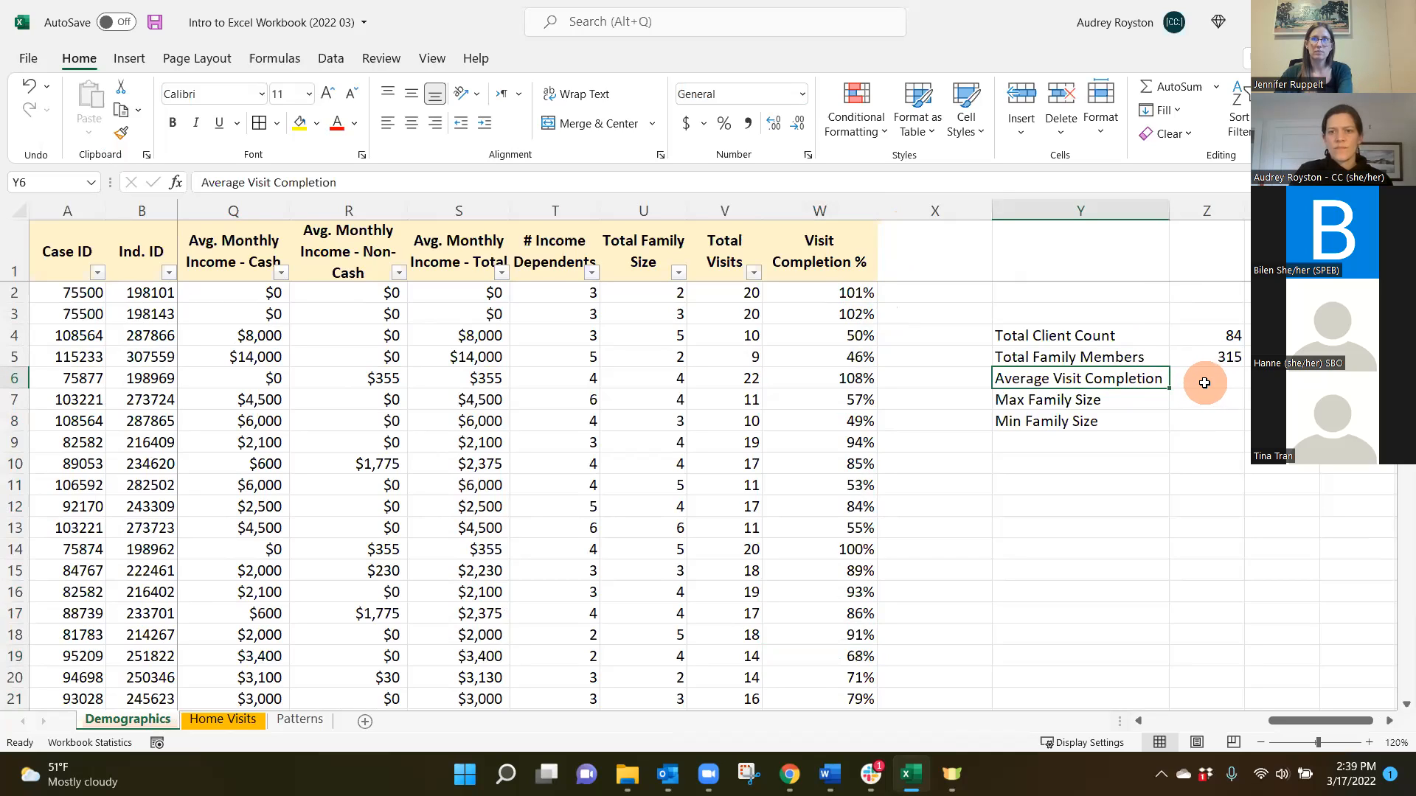
left_click_drag(994, 214, 957, 213)
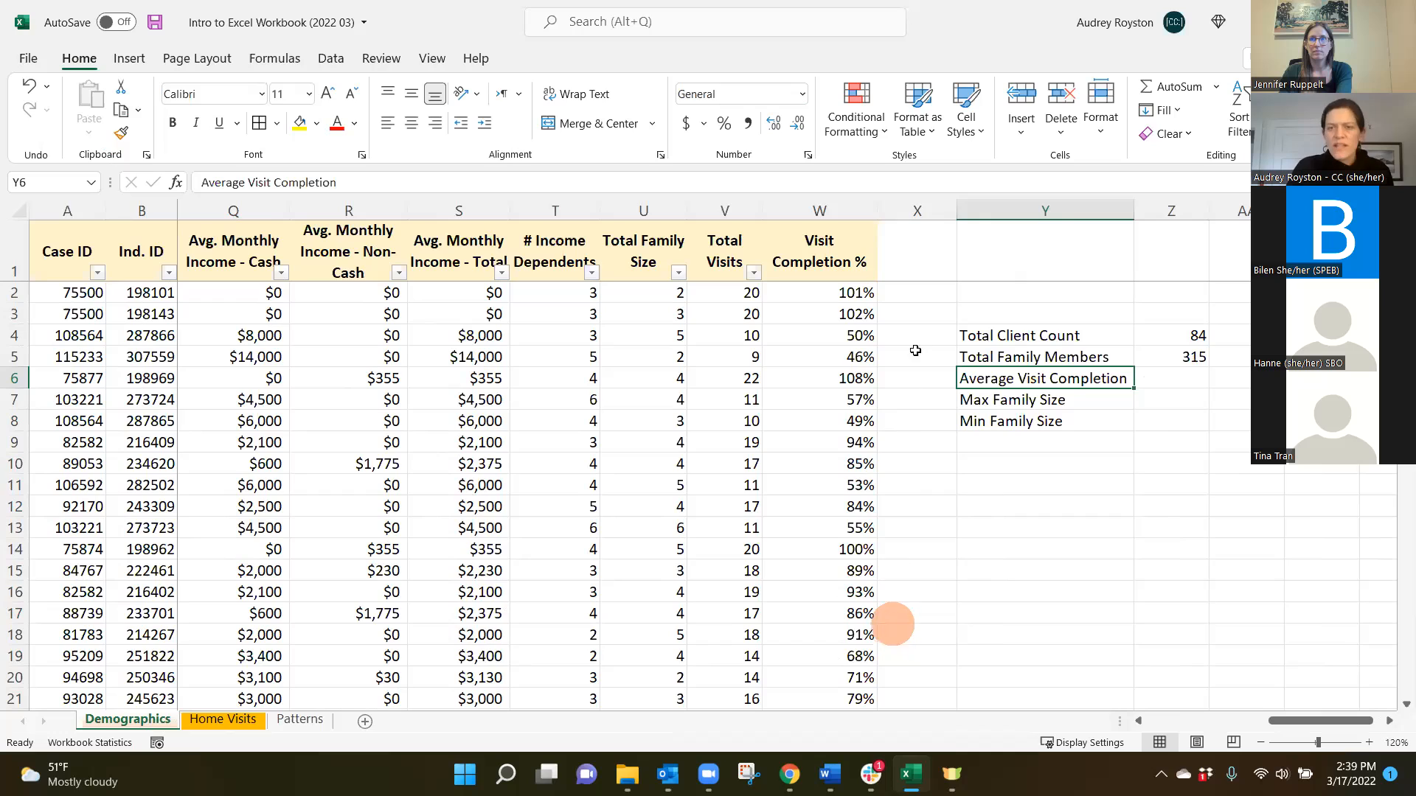
left_click(1172, 376)
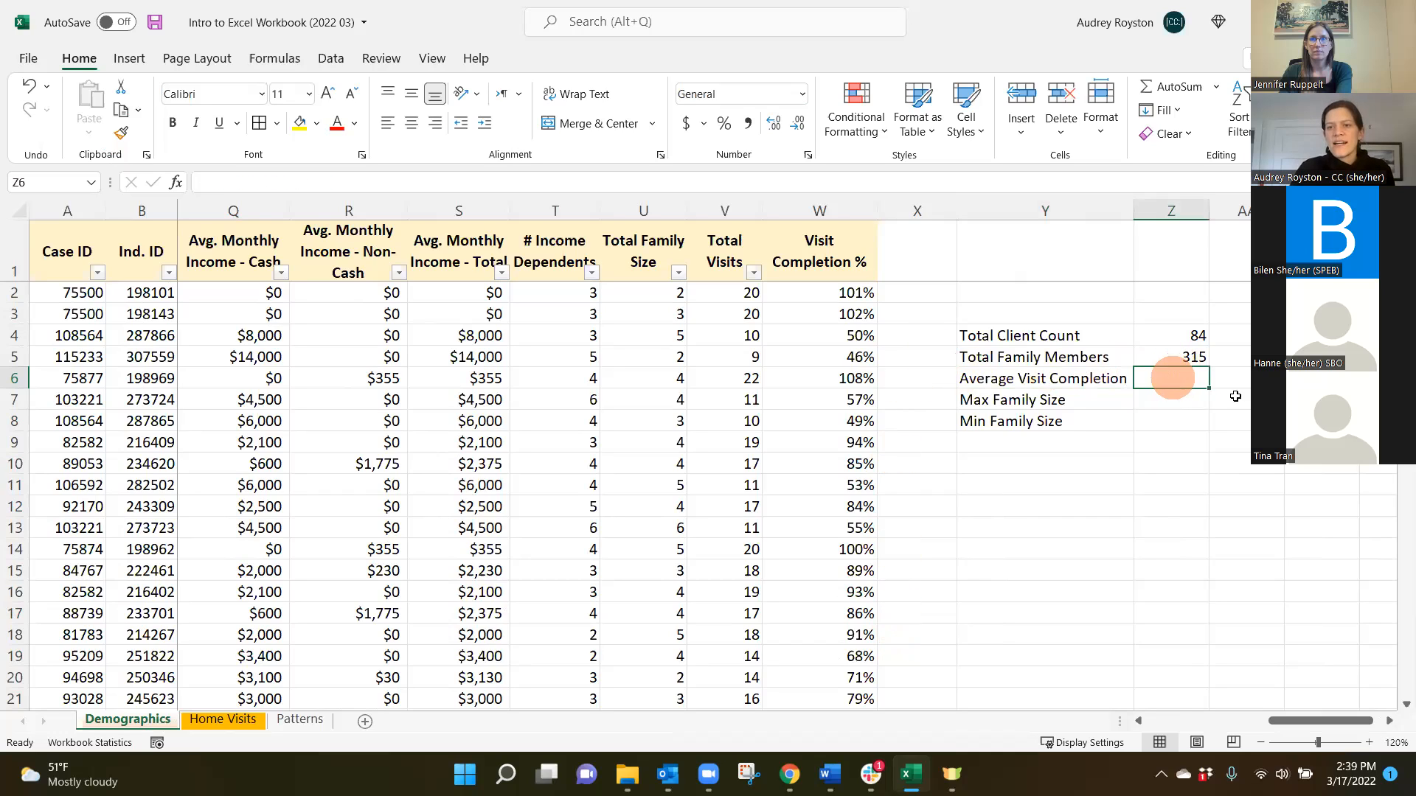
type("=")
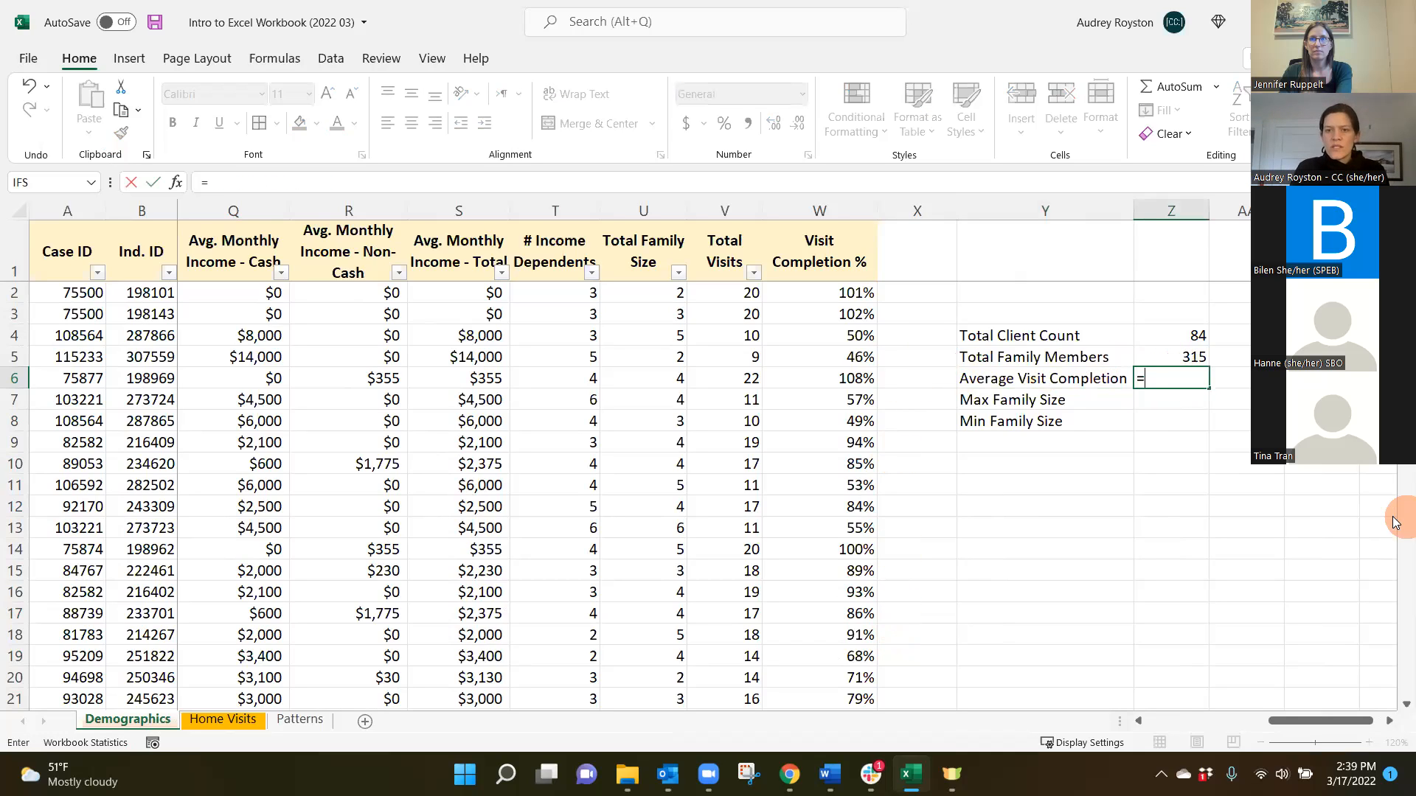
type("average")
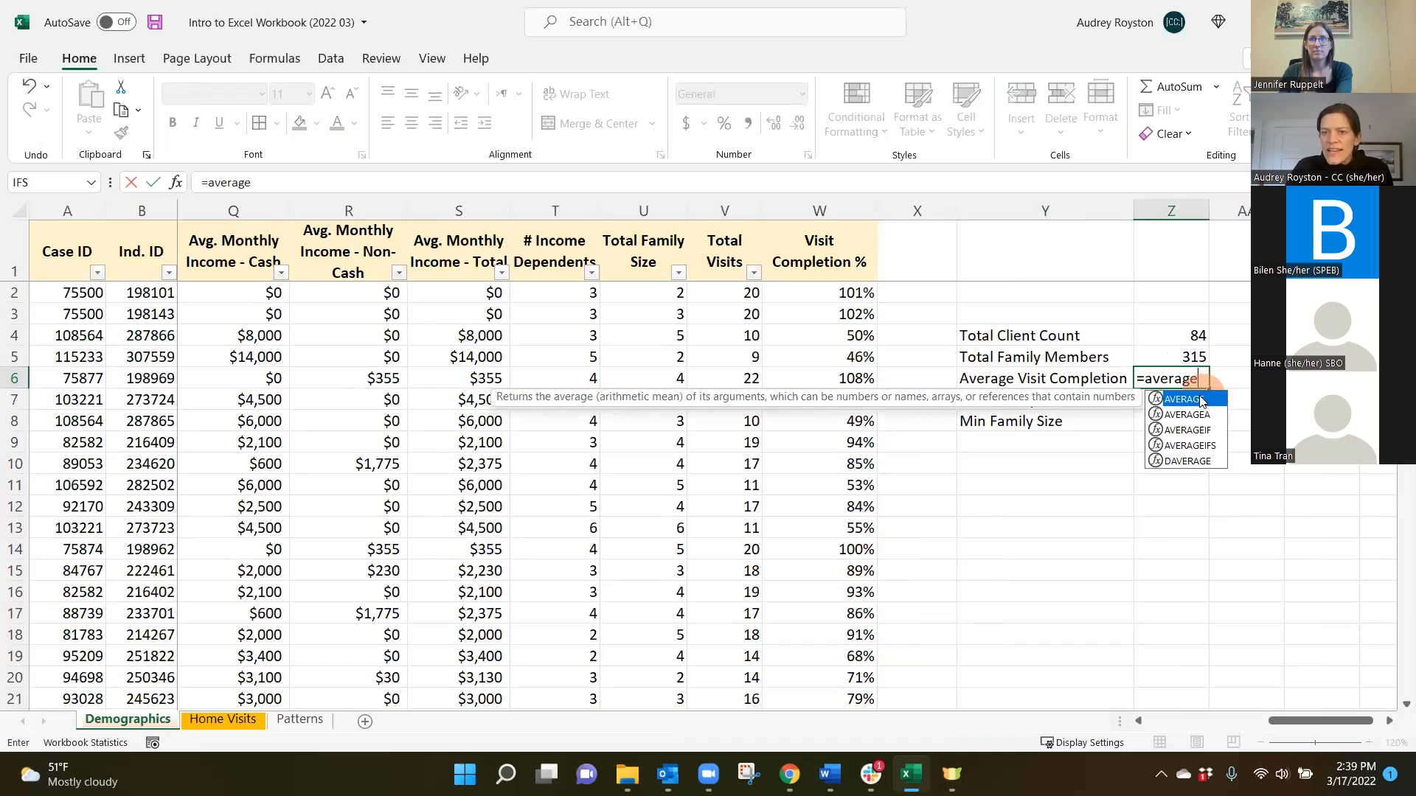
double_click(1185, 400)
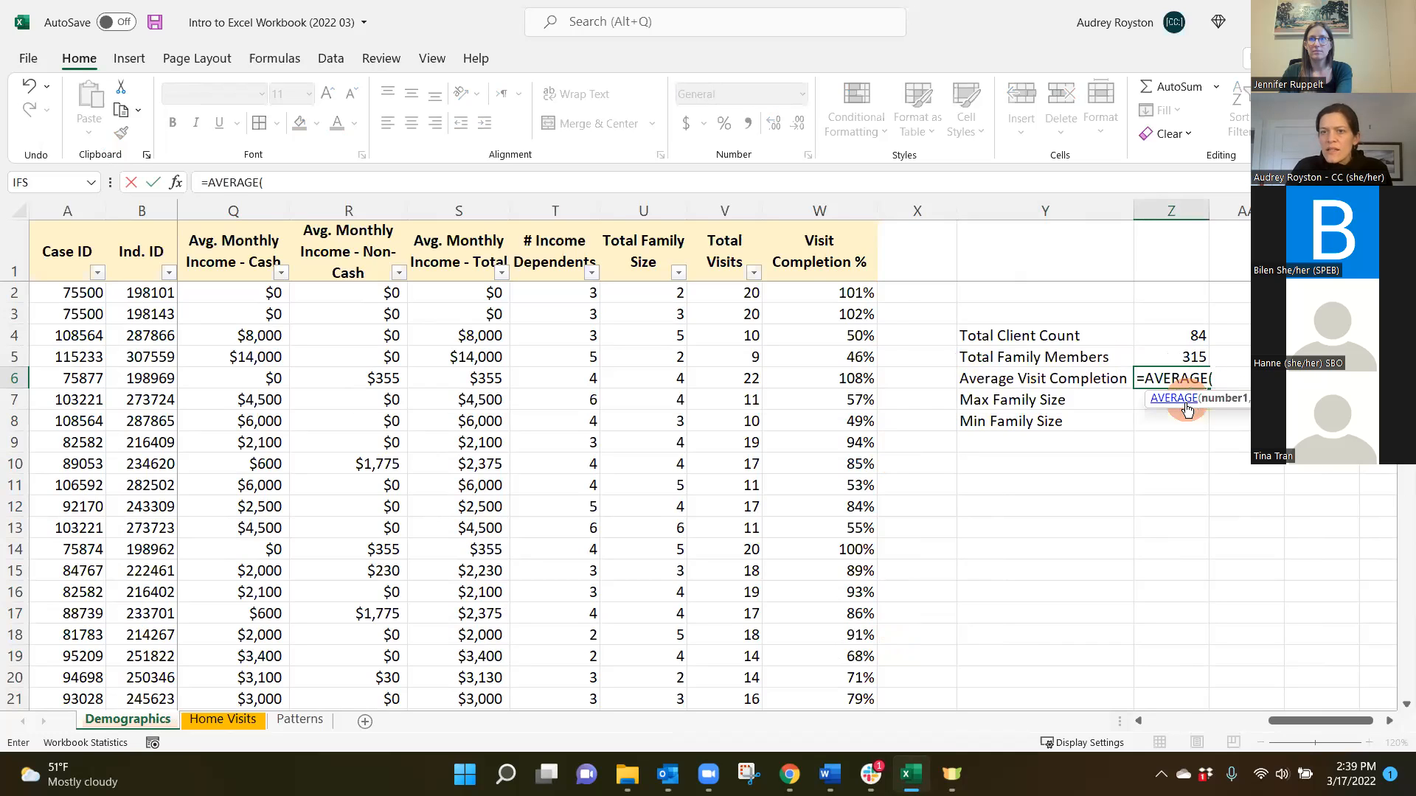
left_click_drag(855, 293, 841, 661)
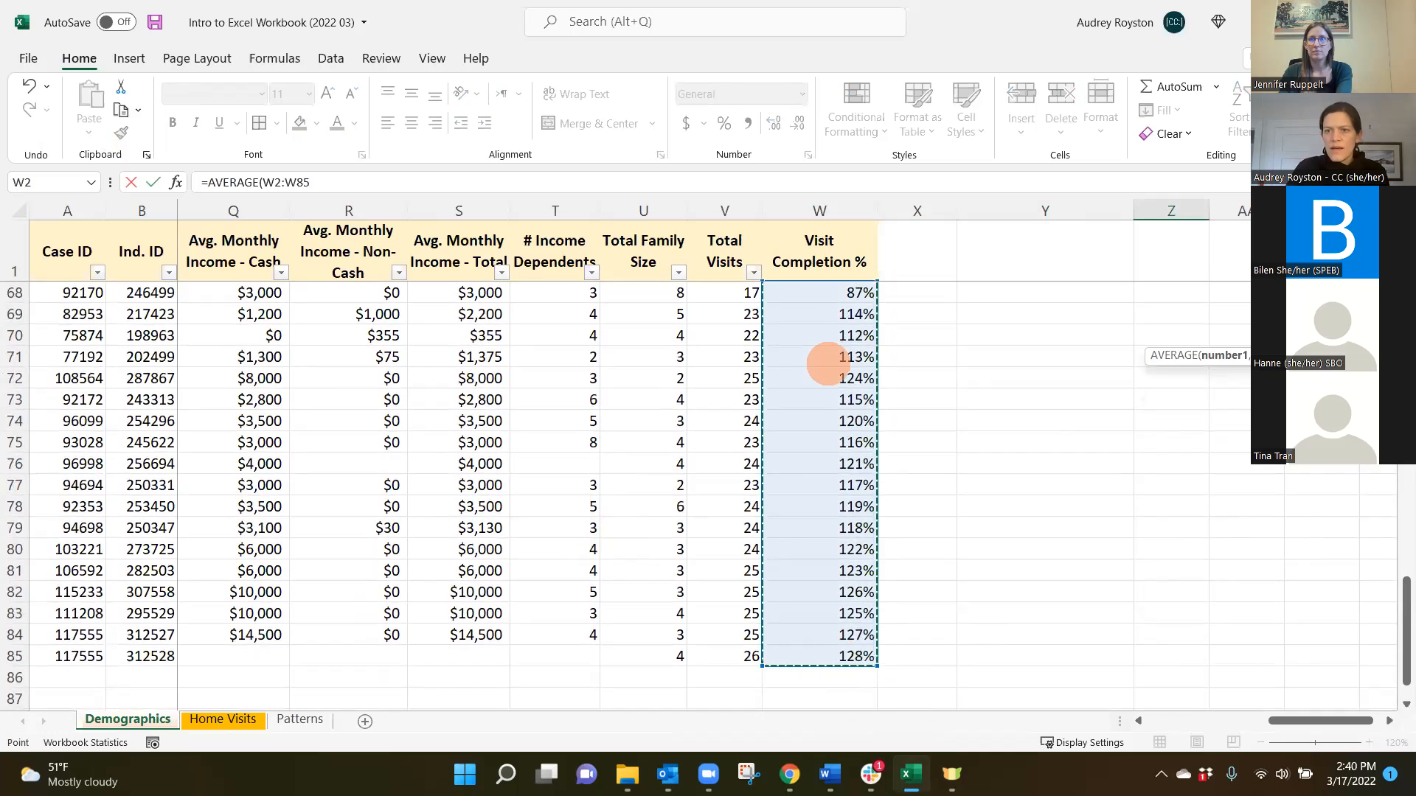
left_click_drag(1405, 623, 1405, 435)
scroll(1185, 364, "up", 8)
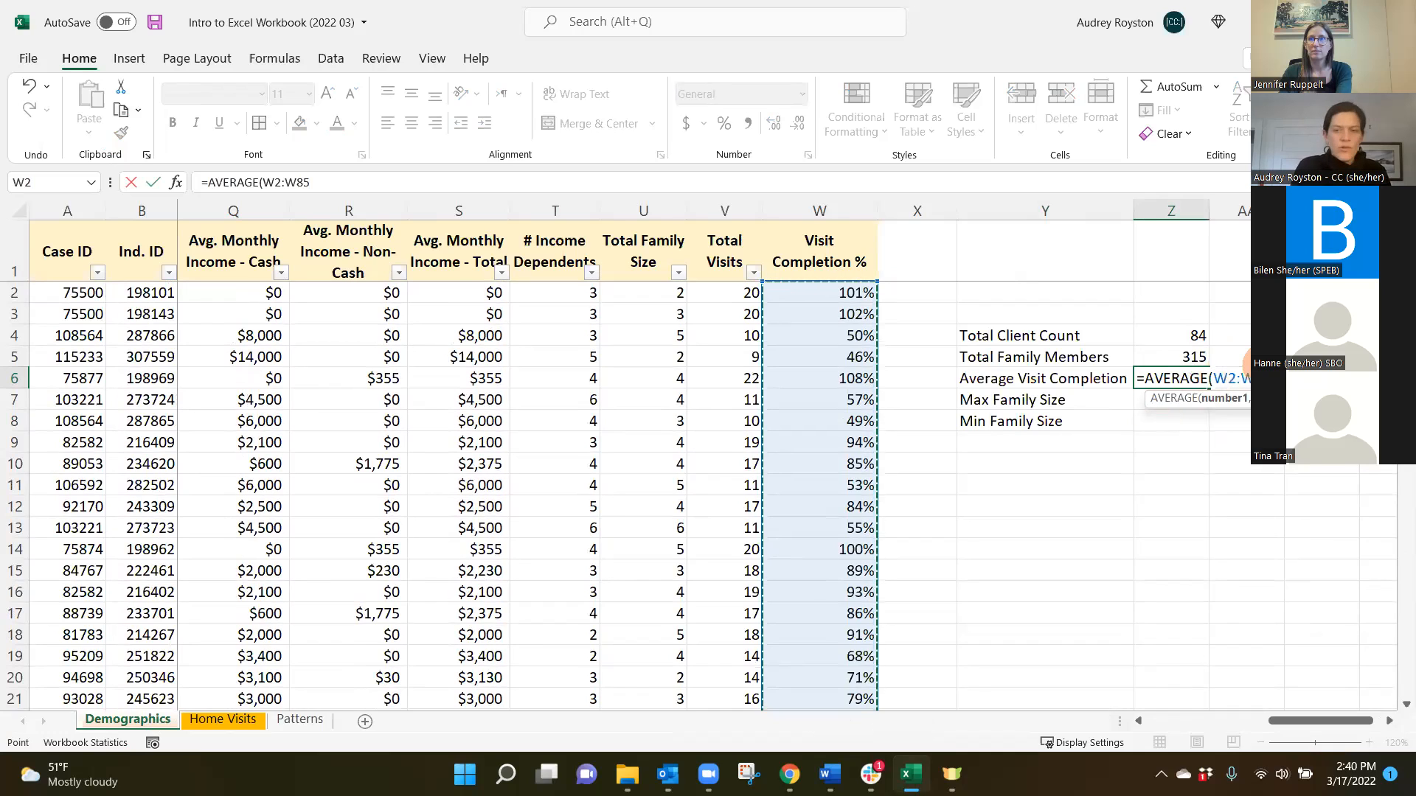
type(")")
key("Return")
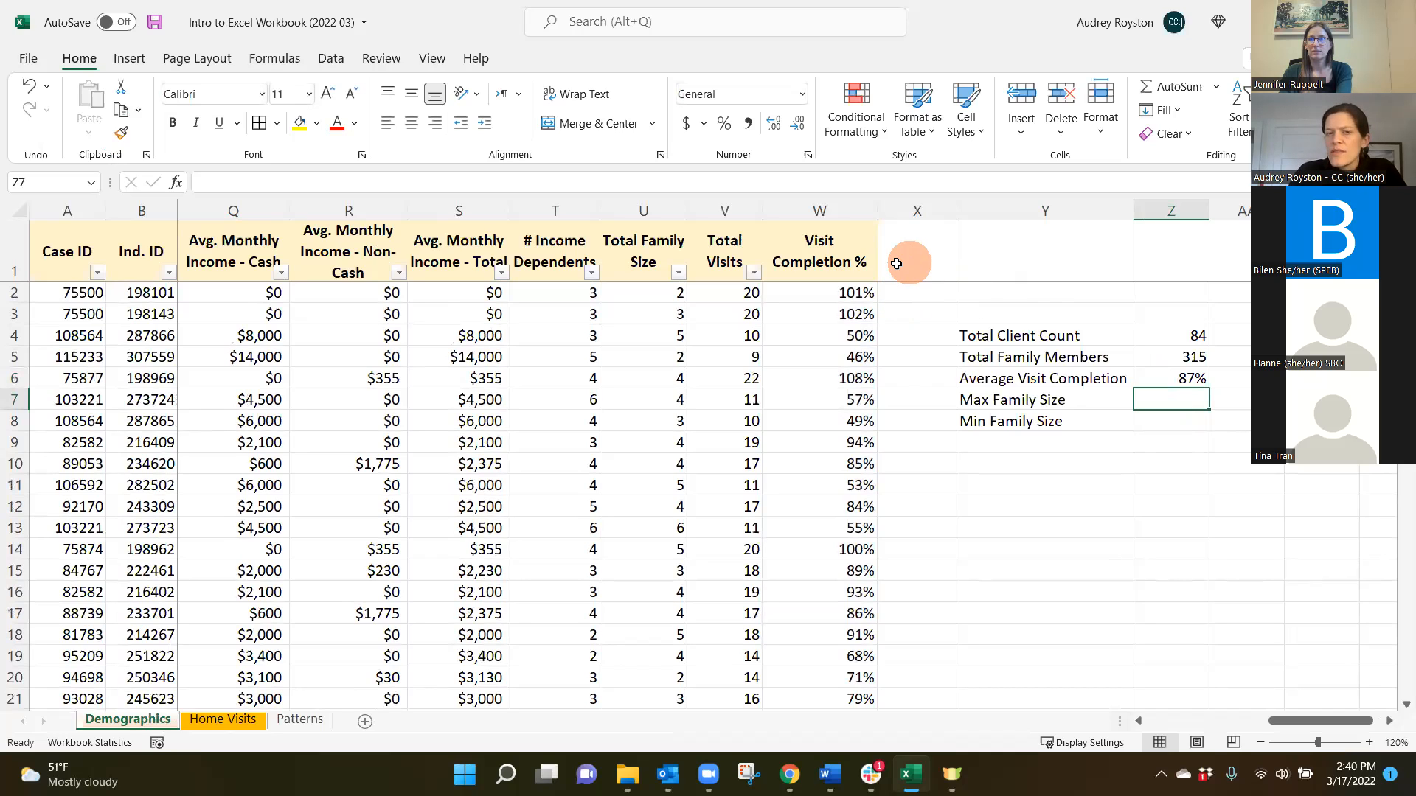
Step: Select W2:W85 to compare its status bar average with the Average Visit Completion result, and check the formula in Z6
left_click_drag(825, 289, 840, 675)
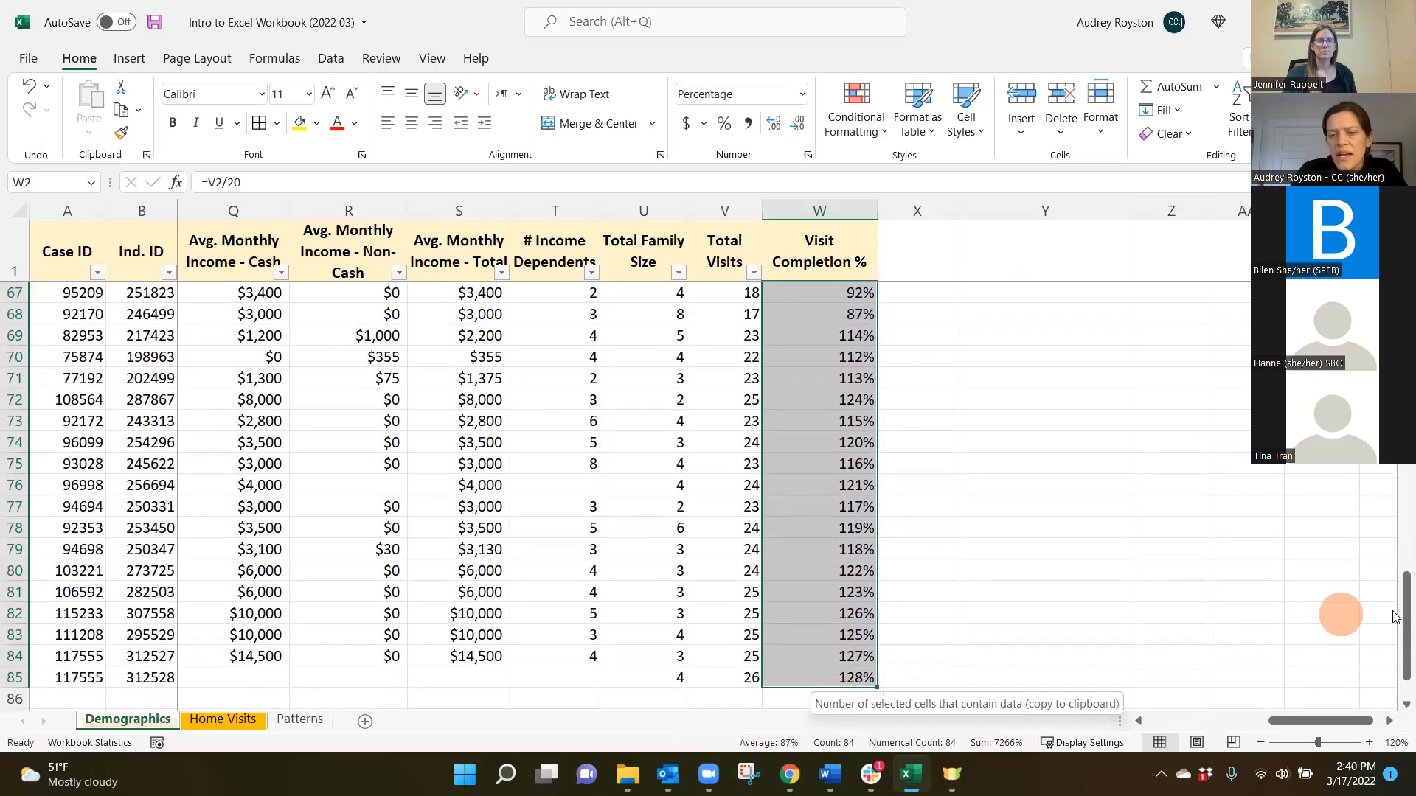
left_click_drag(1398, 608, 1404, 309)
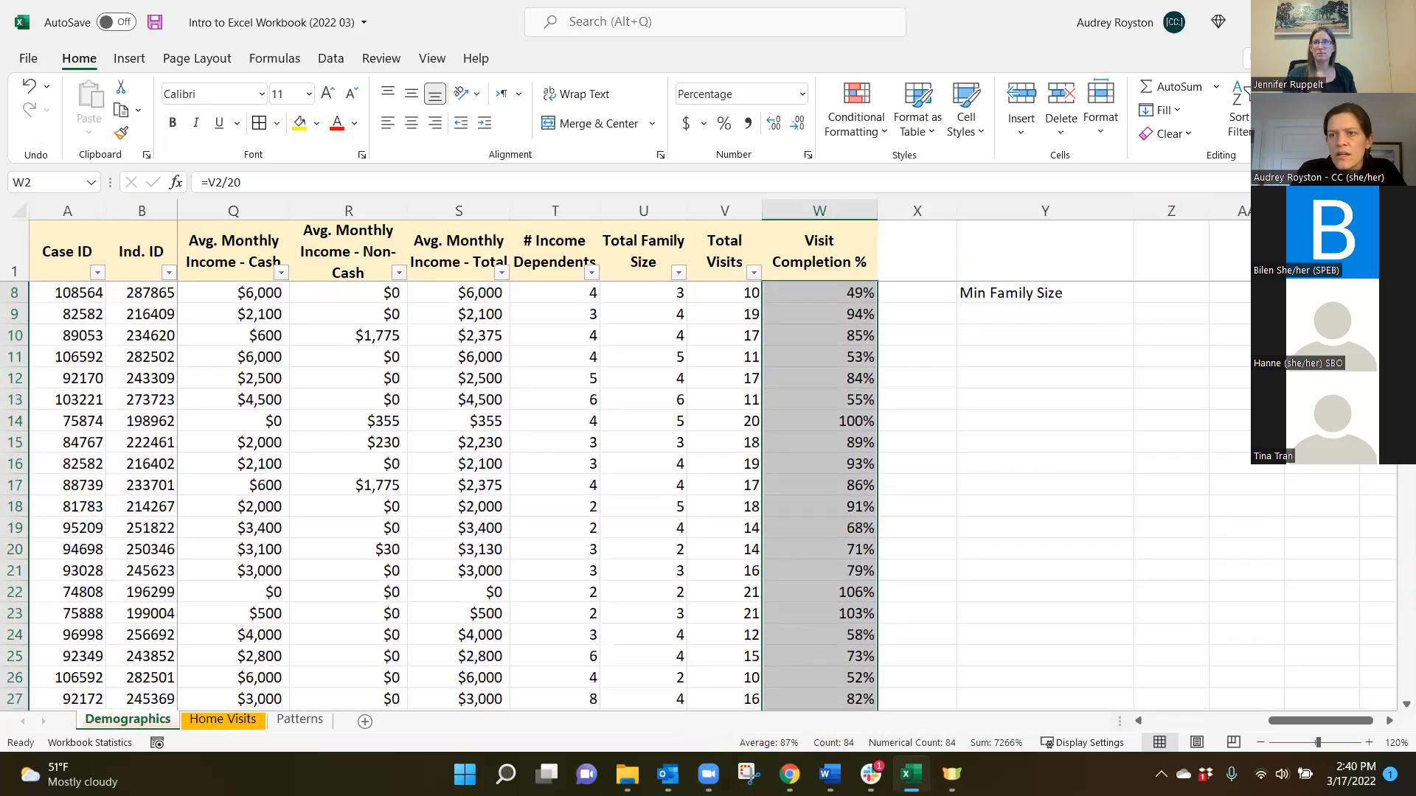
scroll(645, 439, "up", 2)
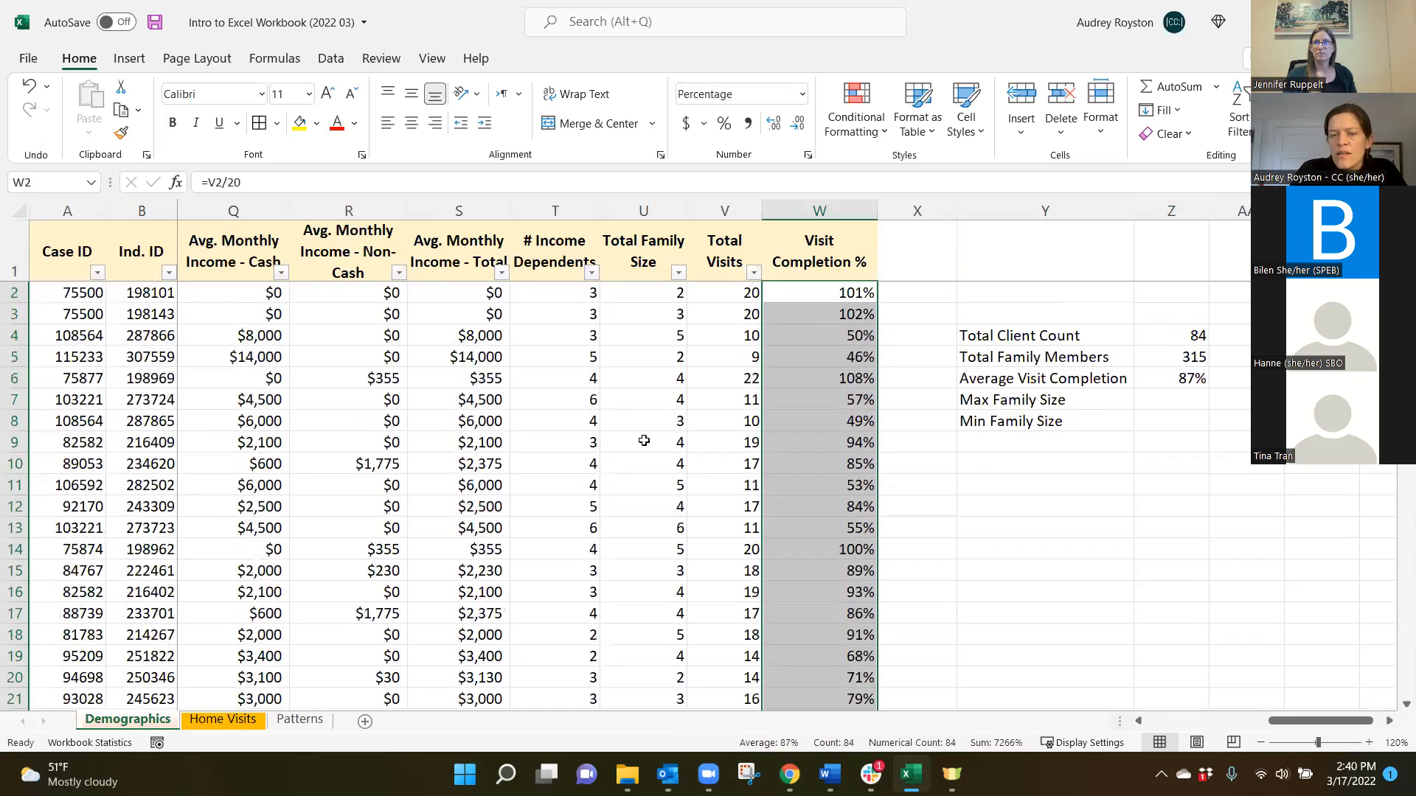
left_click(1198, 376)
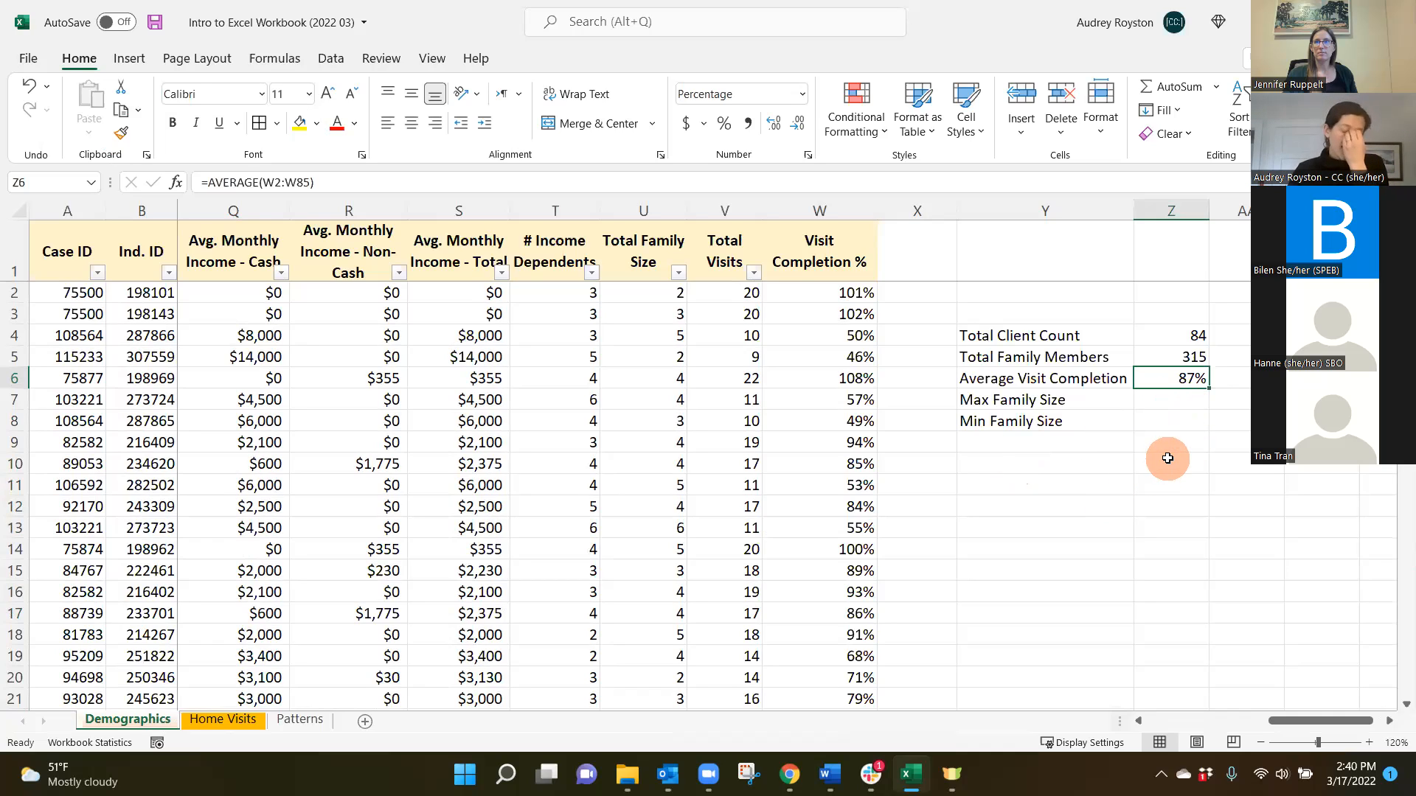
Step: Enter the formula =MAX(U2:U85) in Z7 for Max Family Size
left_click(1176, 404)
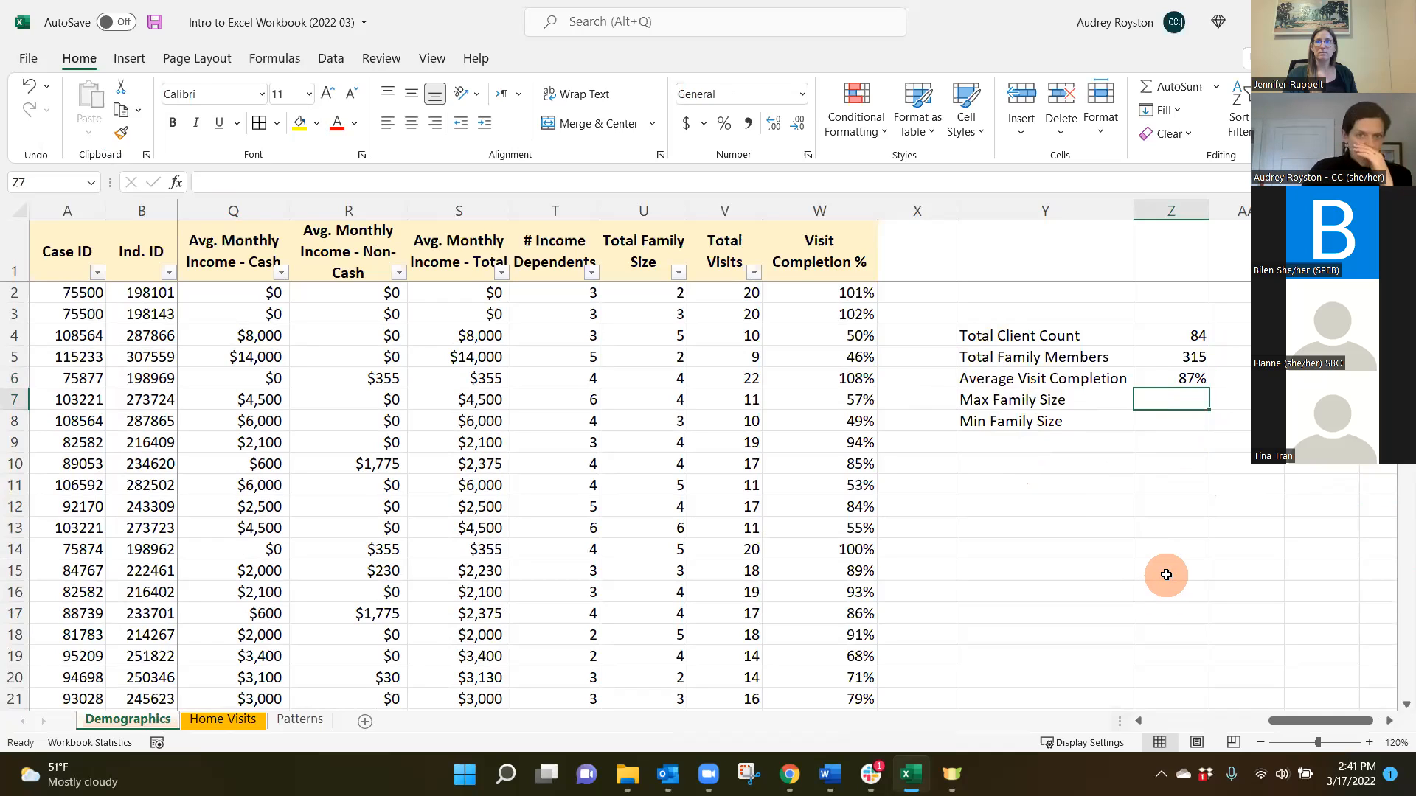
left_click(1169, 397)
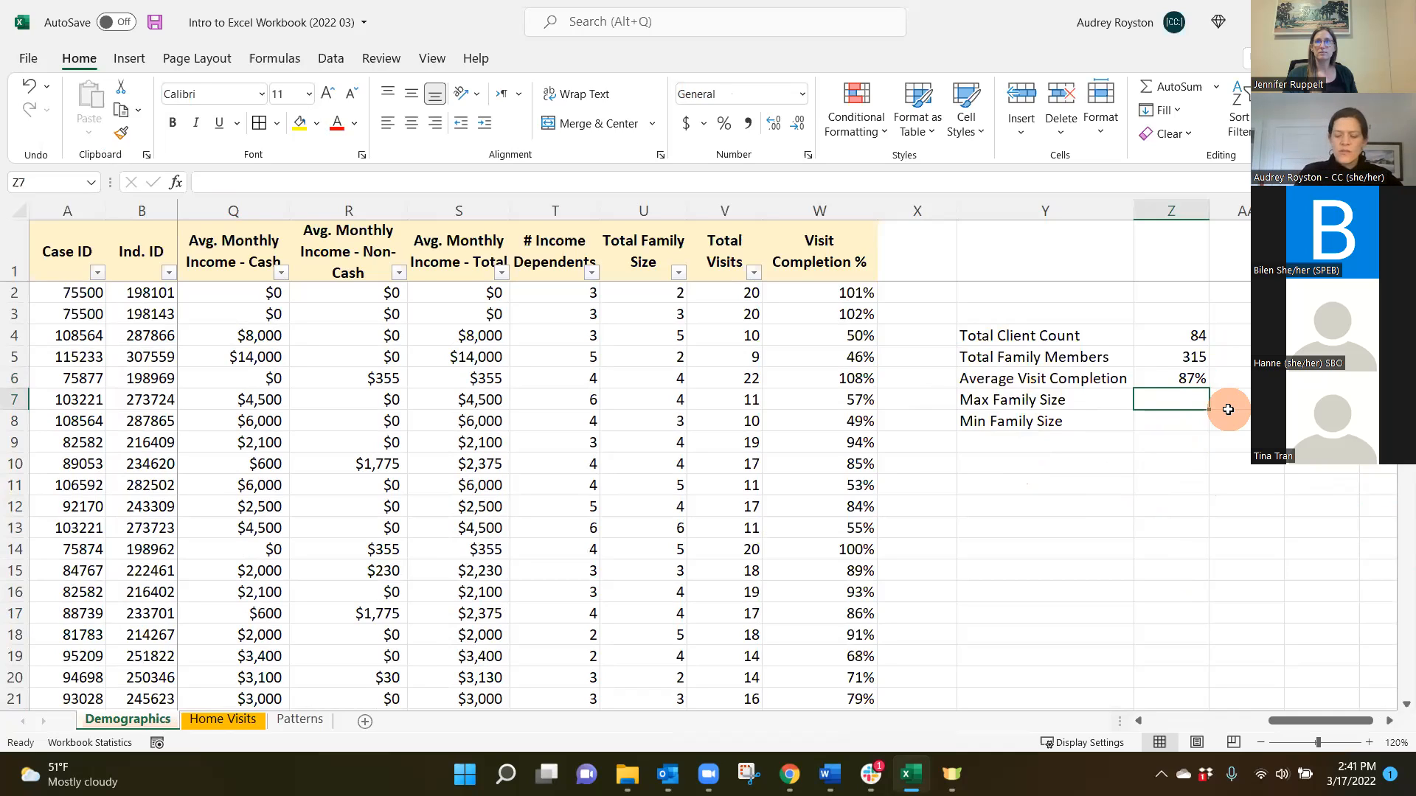
type("=")
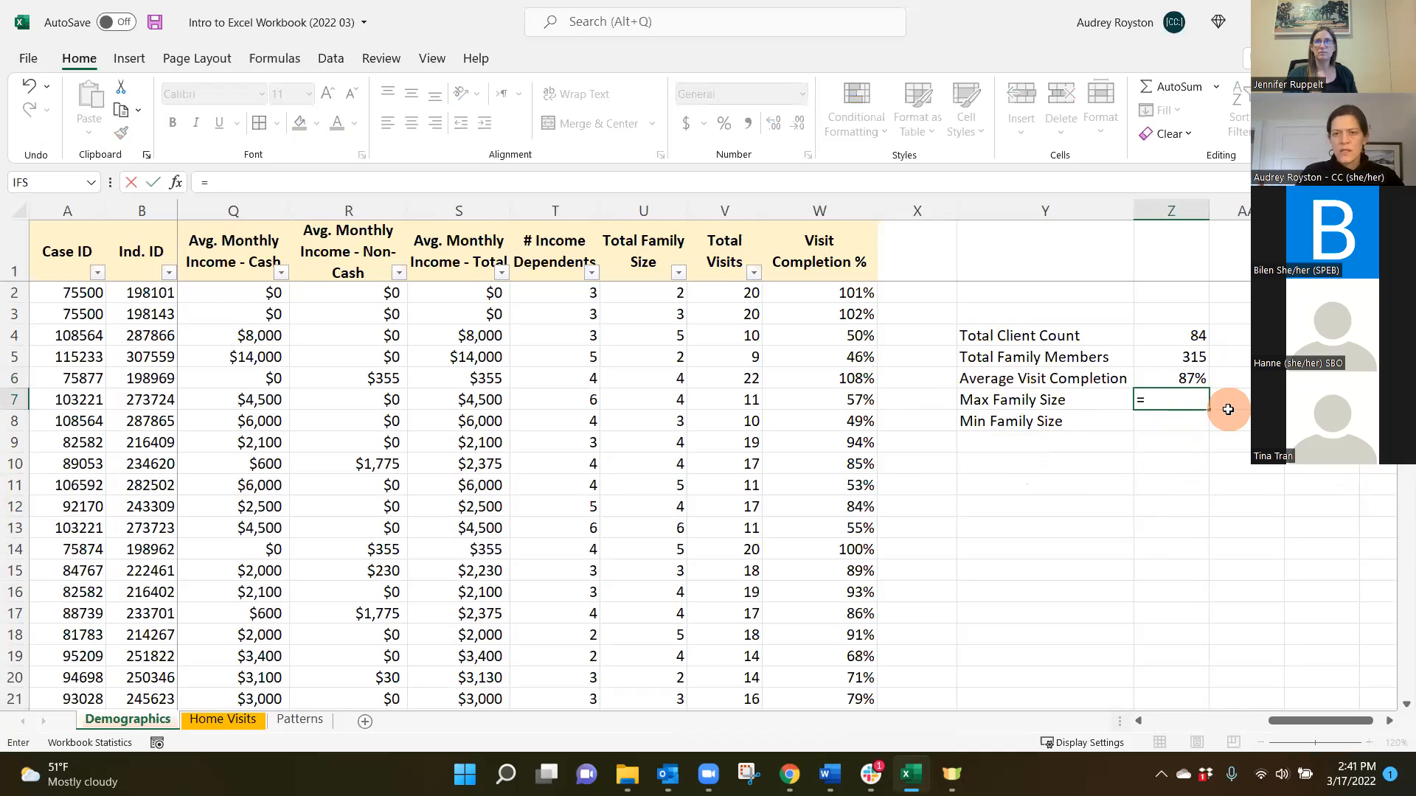
type("max")
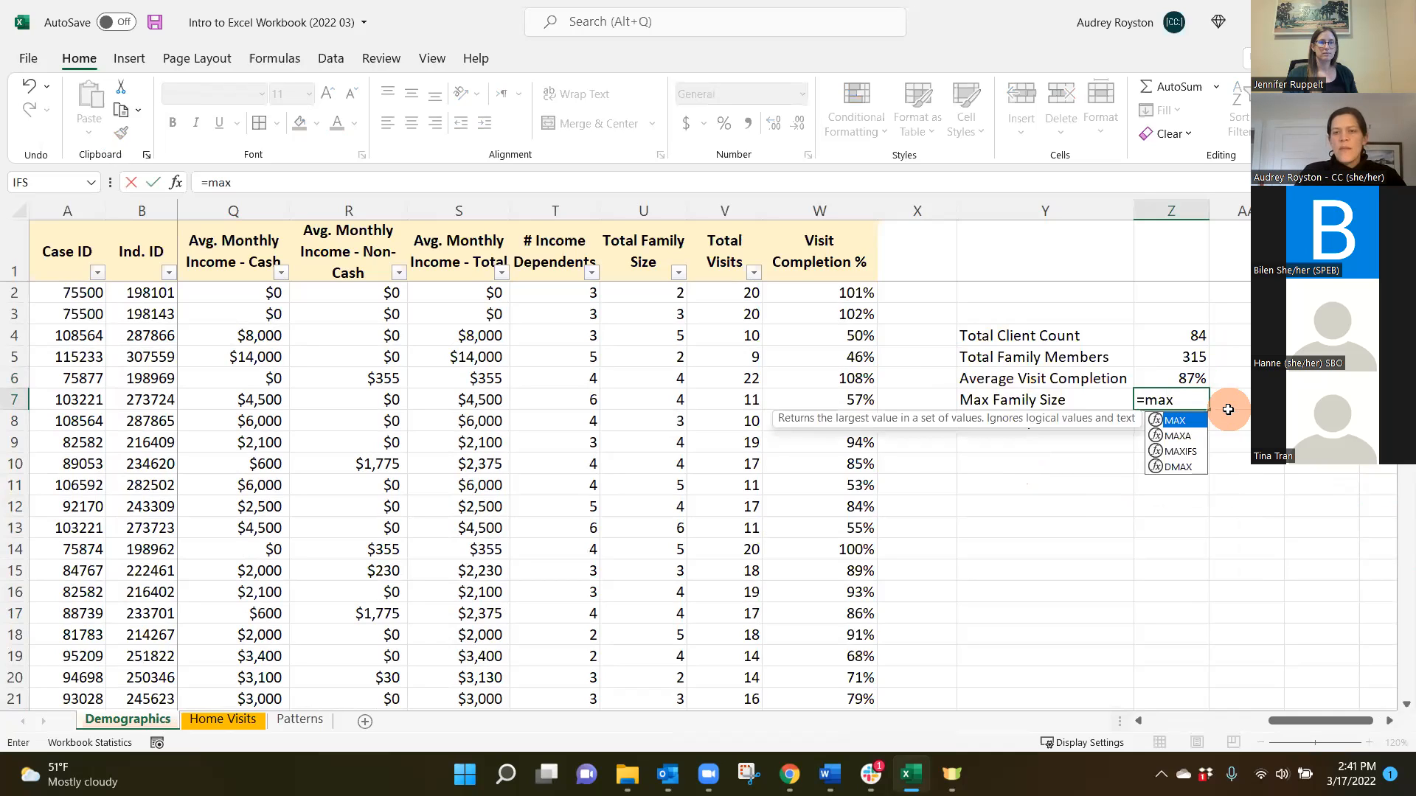
double_click(1174, 421)
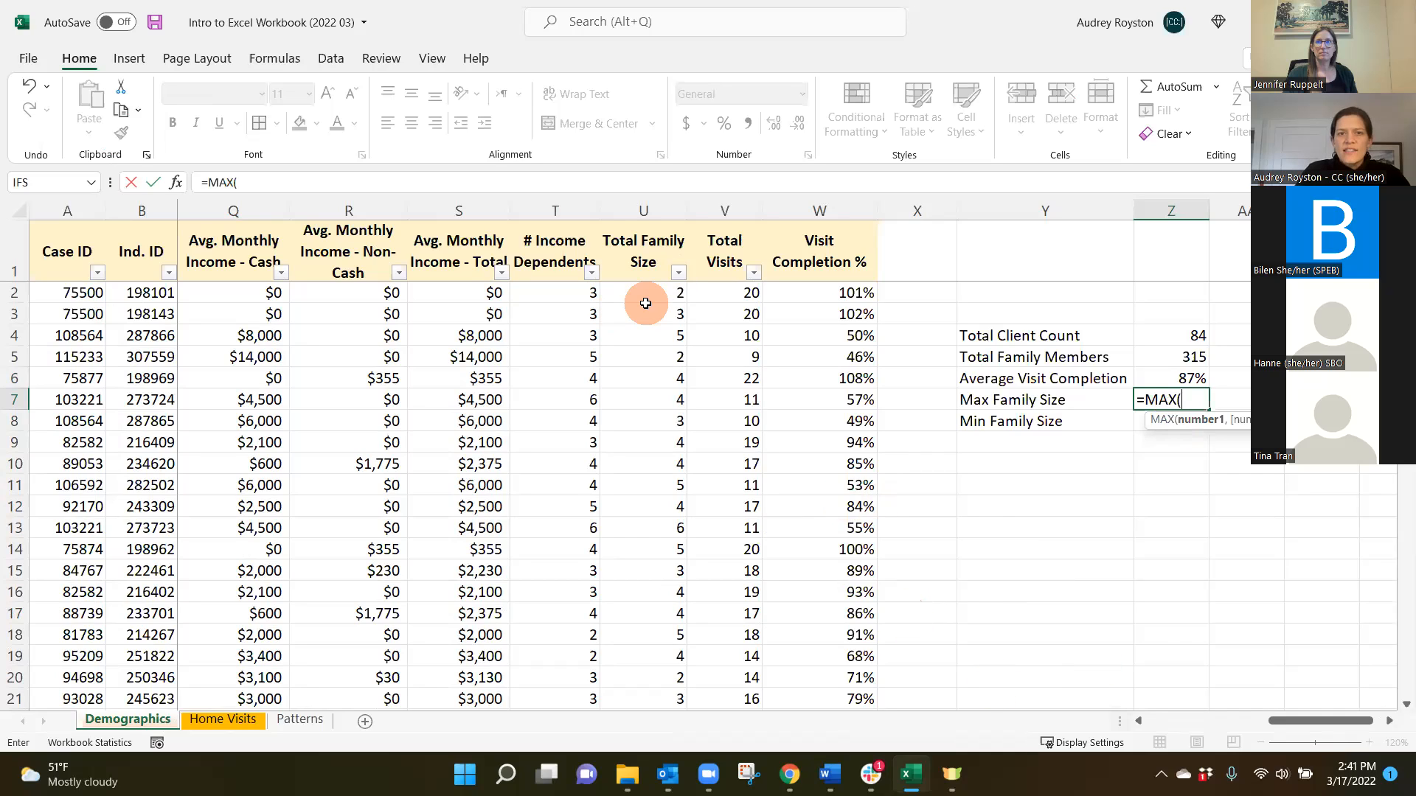
left_click_drag(651, 295, 669, 665)
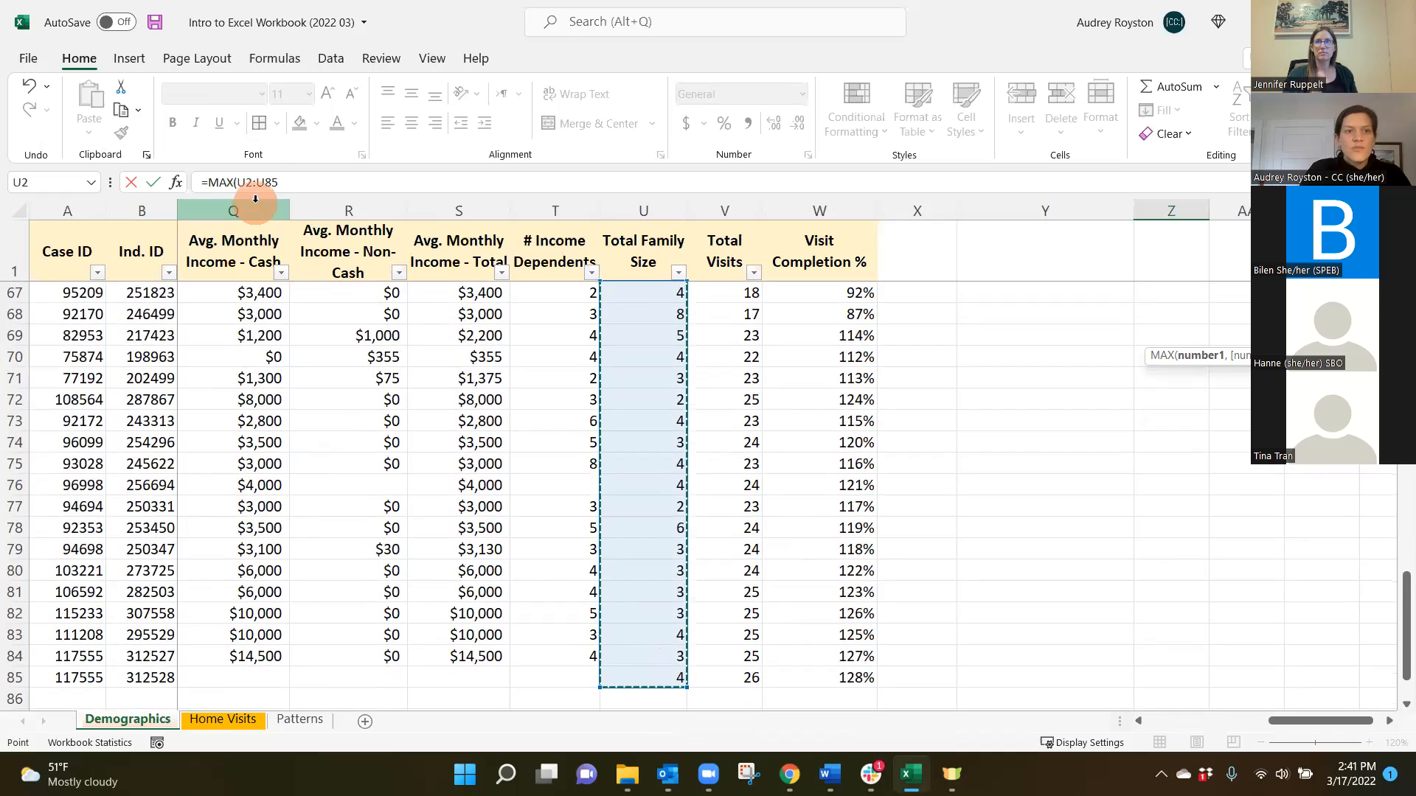
left_click(289, 184)
left_click(375, 185)
type(")")
key("Return")
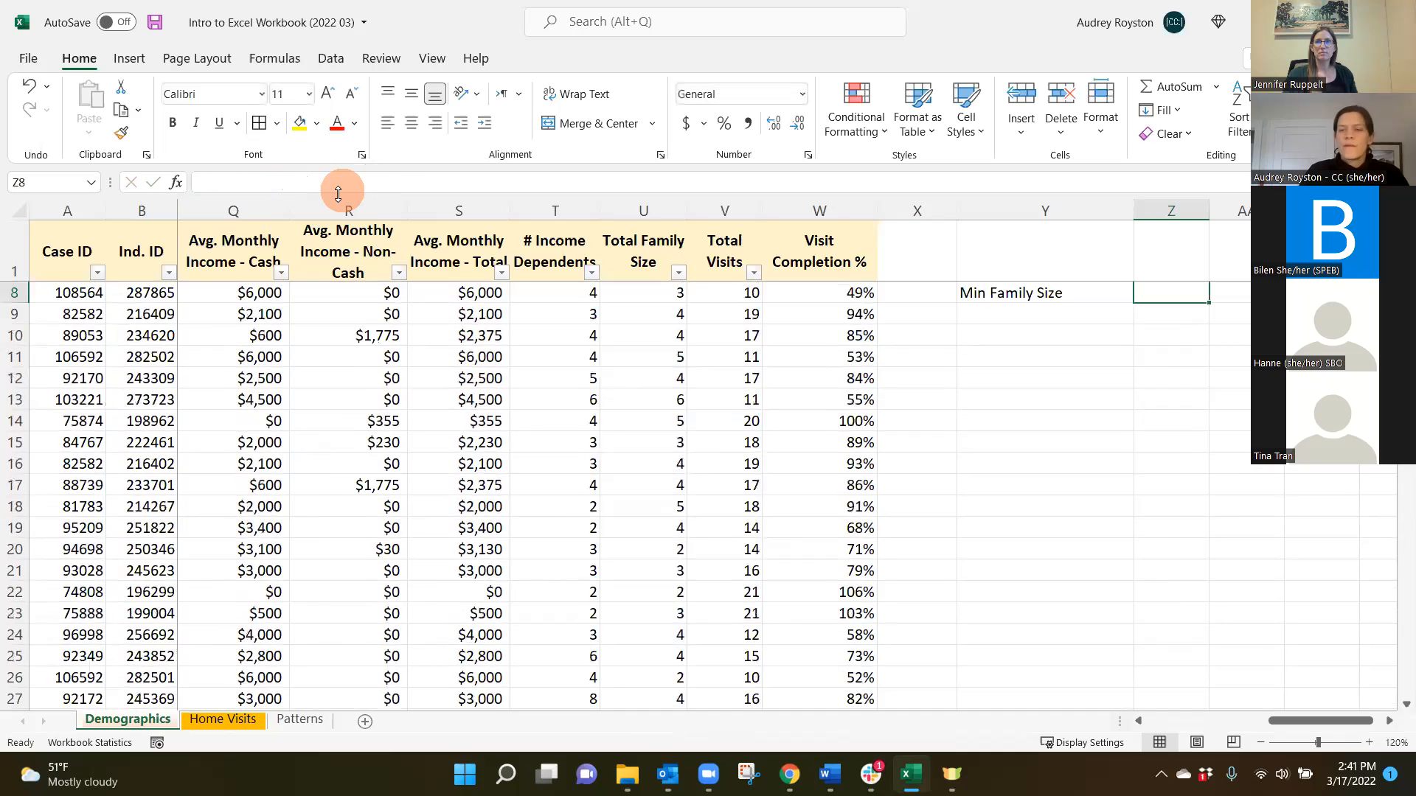
Step: Fill the Max Family Size formula from Z7 down into Z8 and compare the range references in the two cells
left_click(1179, 401)
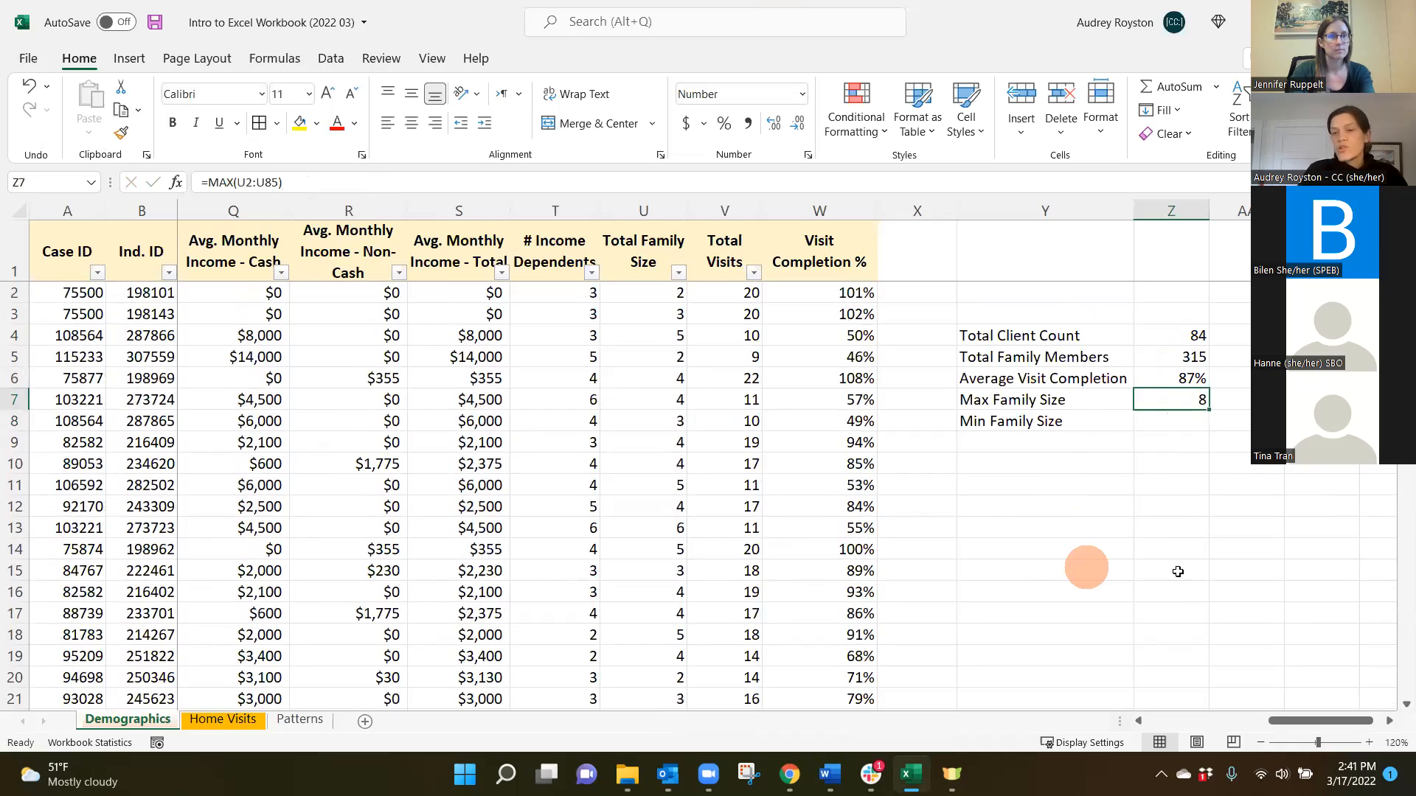
left_click_drag(1202, 413, 1205, 426)
left_click(1194, 419)
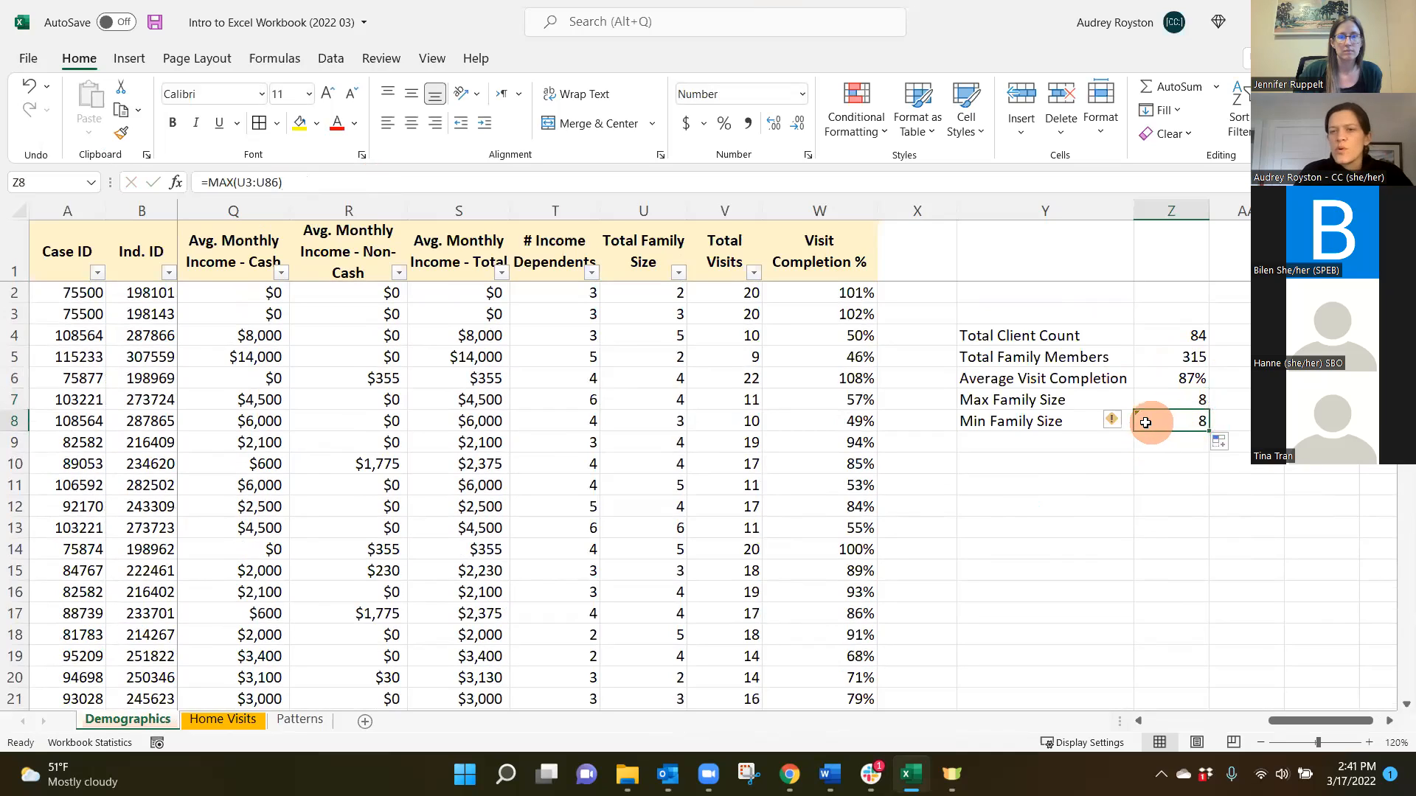
left_click(1163, 399)
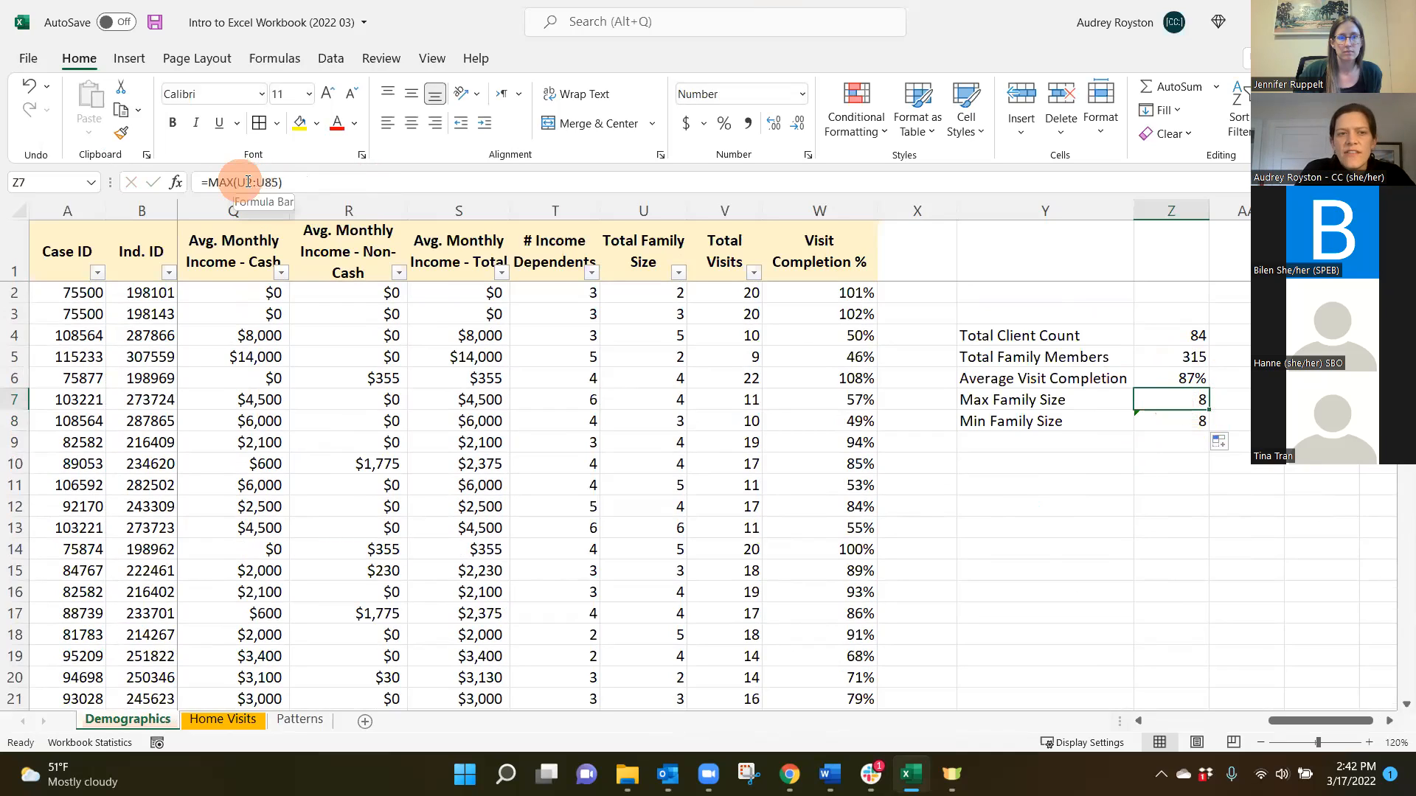
left_click(1171, 420)
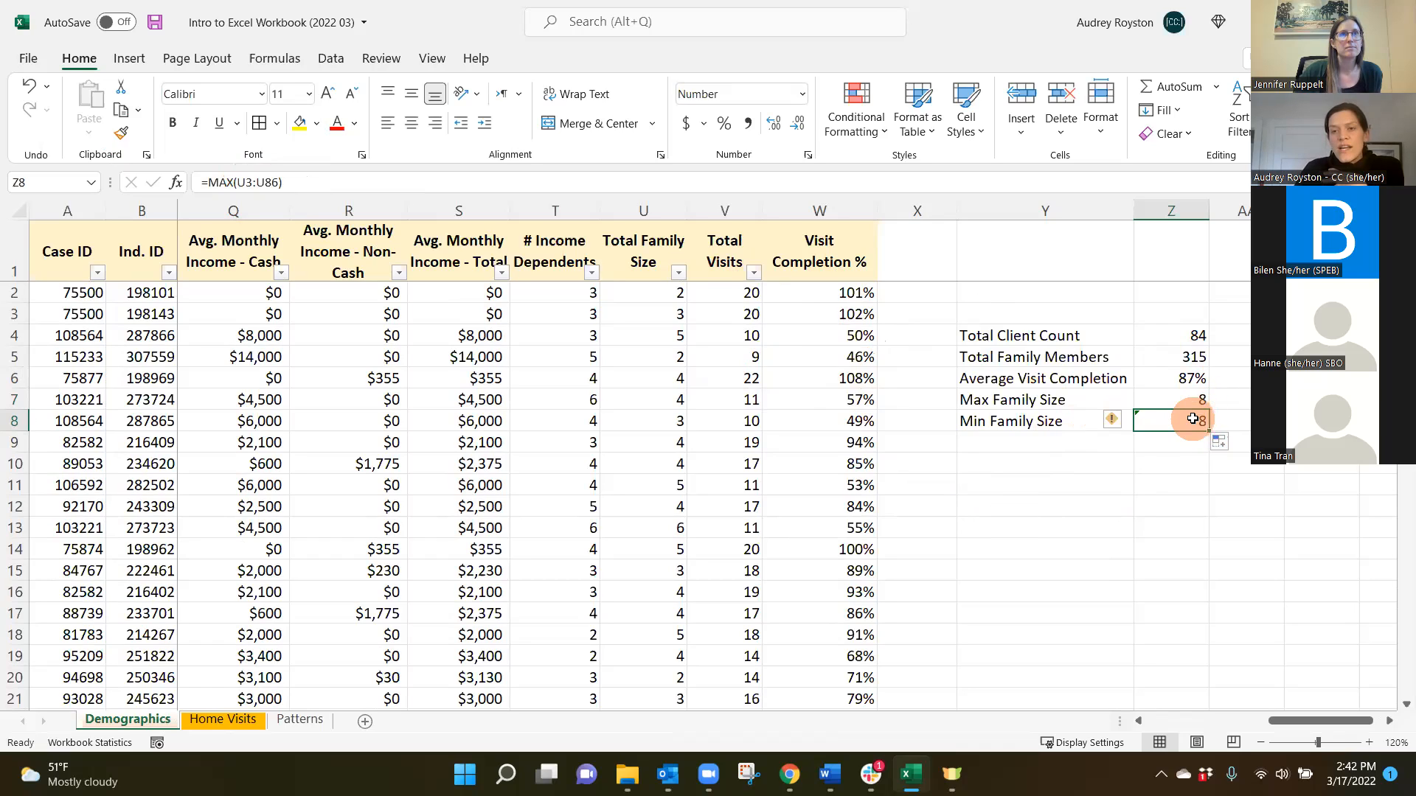
Step: Correct the range in the copied formula in Z8 to U2:U85 and check the edited formula
left_click(251, 182)
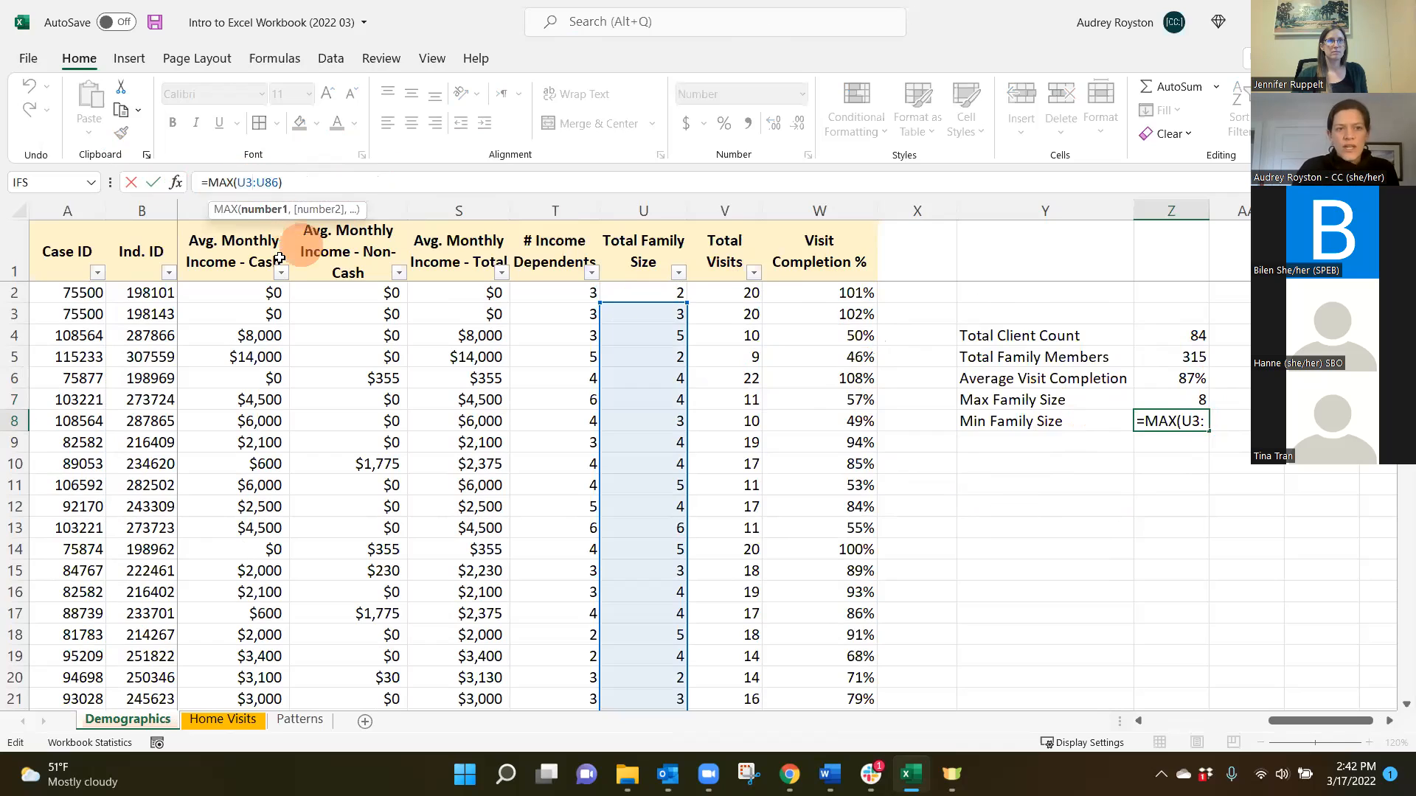
key("BackSpace")
type("2")
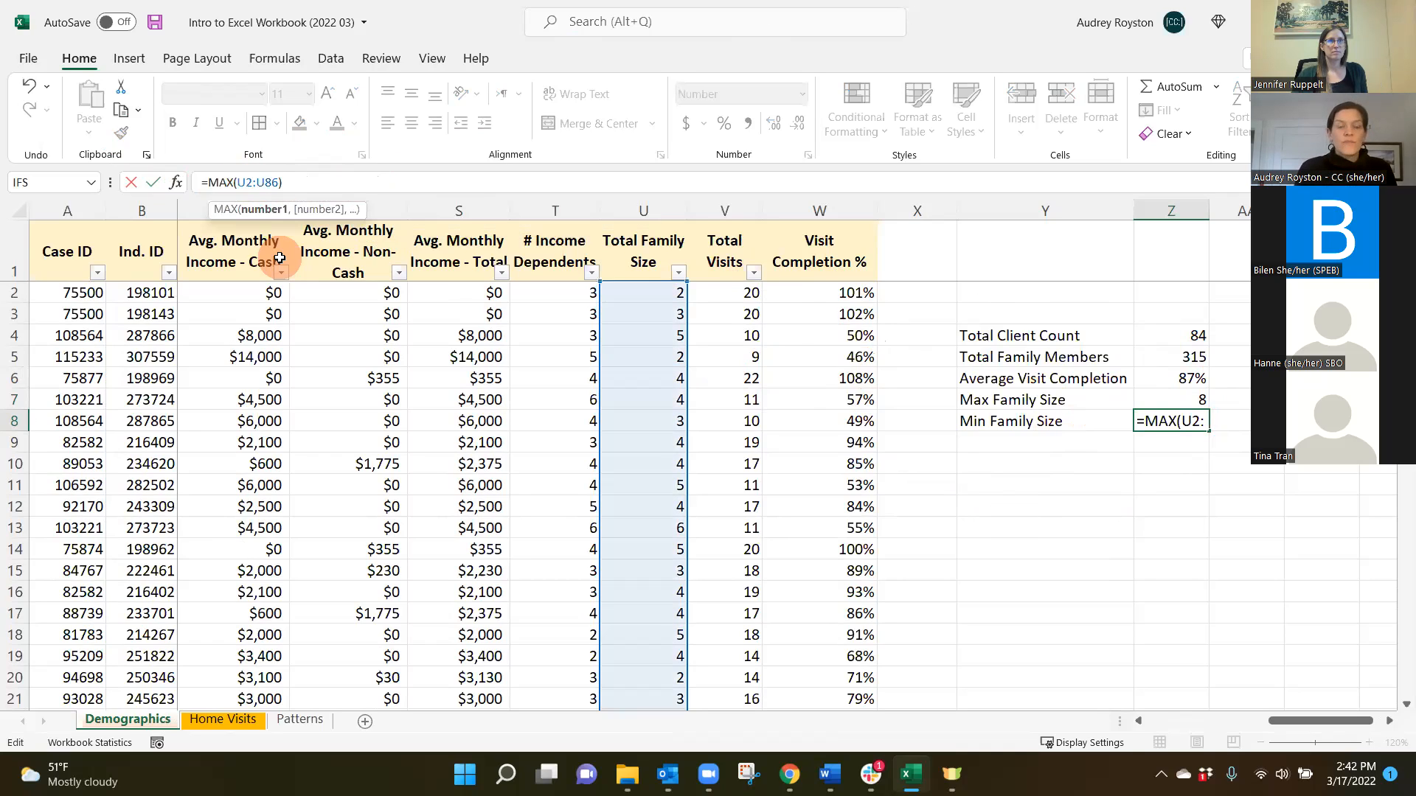
left_click(280, 182)
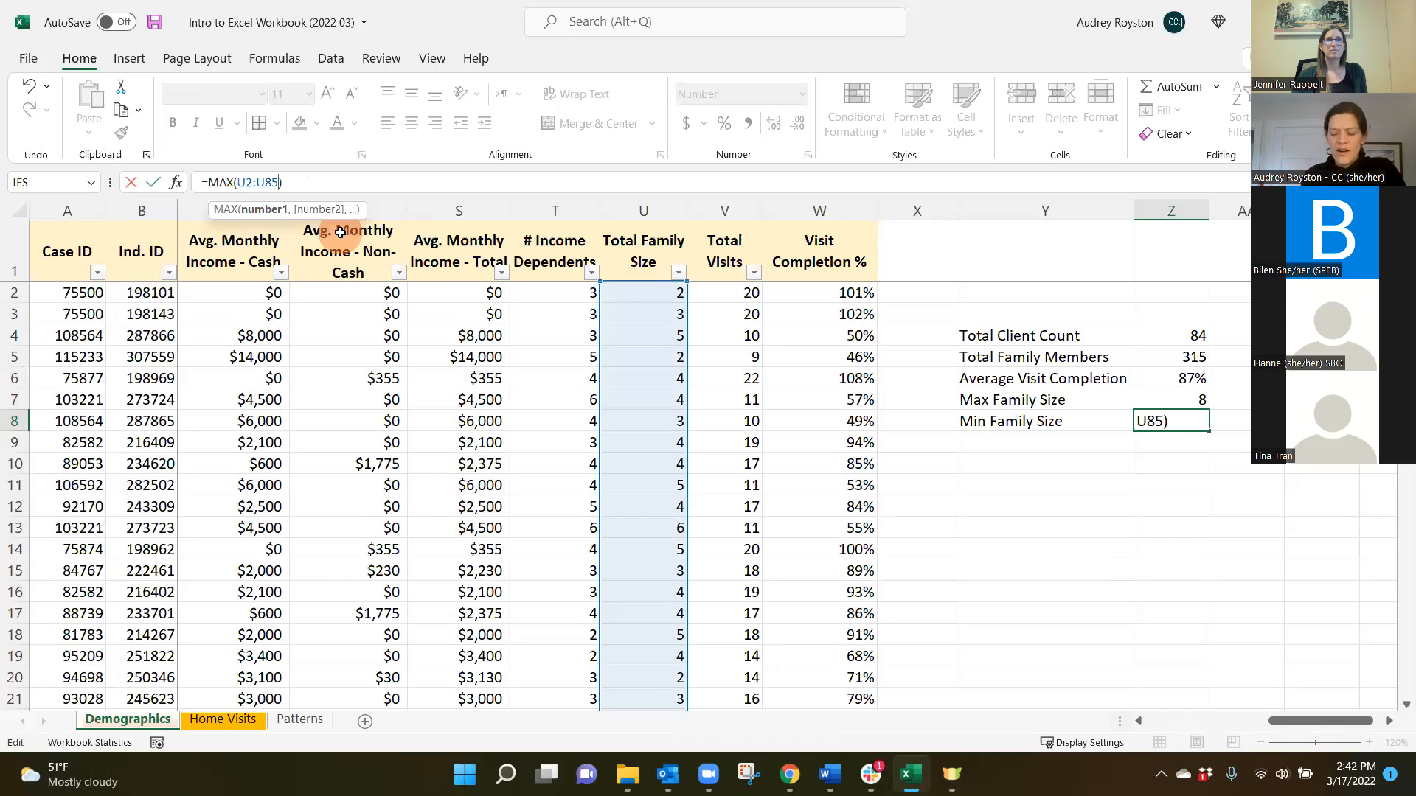
key("Return")
left_click(1182, 419)
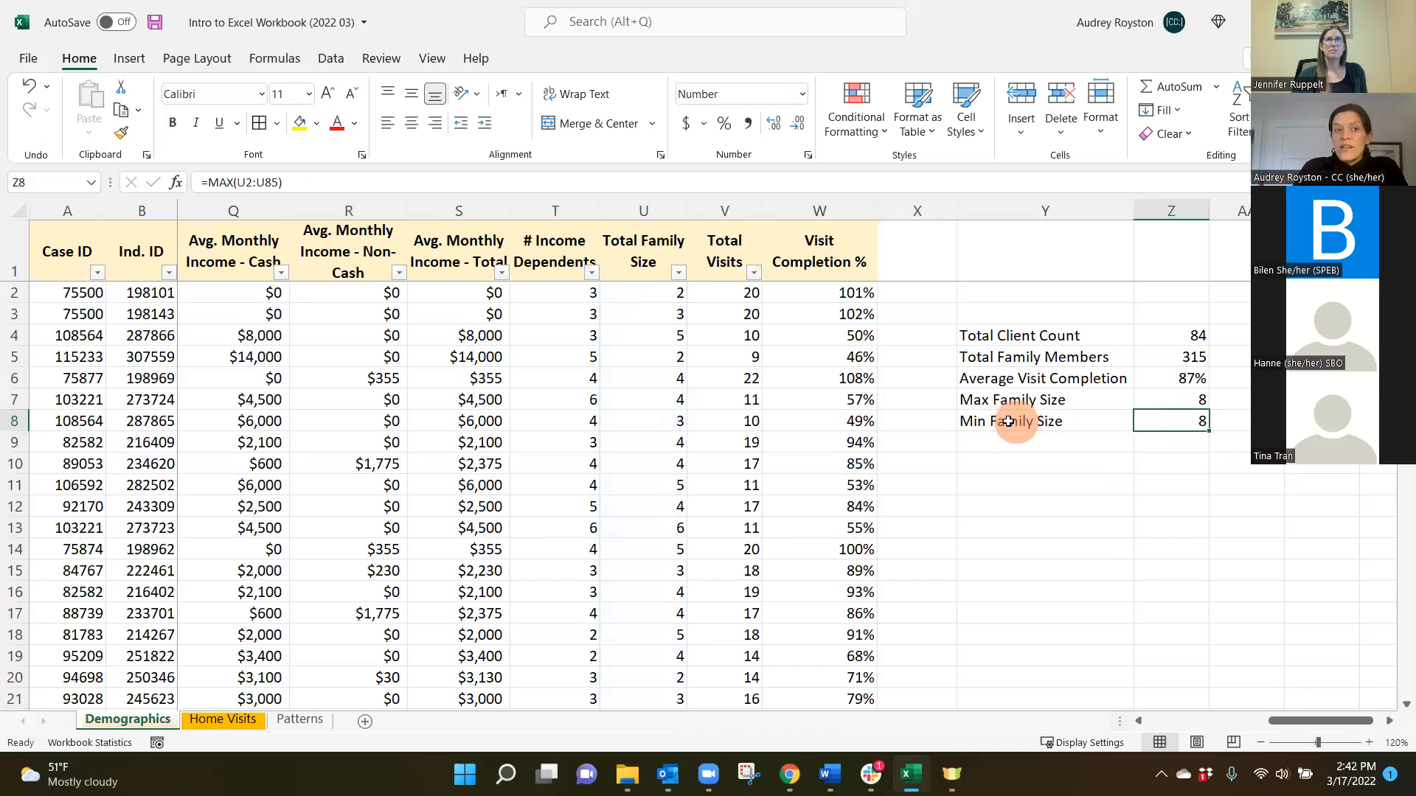
Step: Change the function in Z8's Min Family Size formula to MIN and check the finished formula
left_click(233, 182)
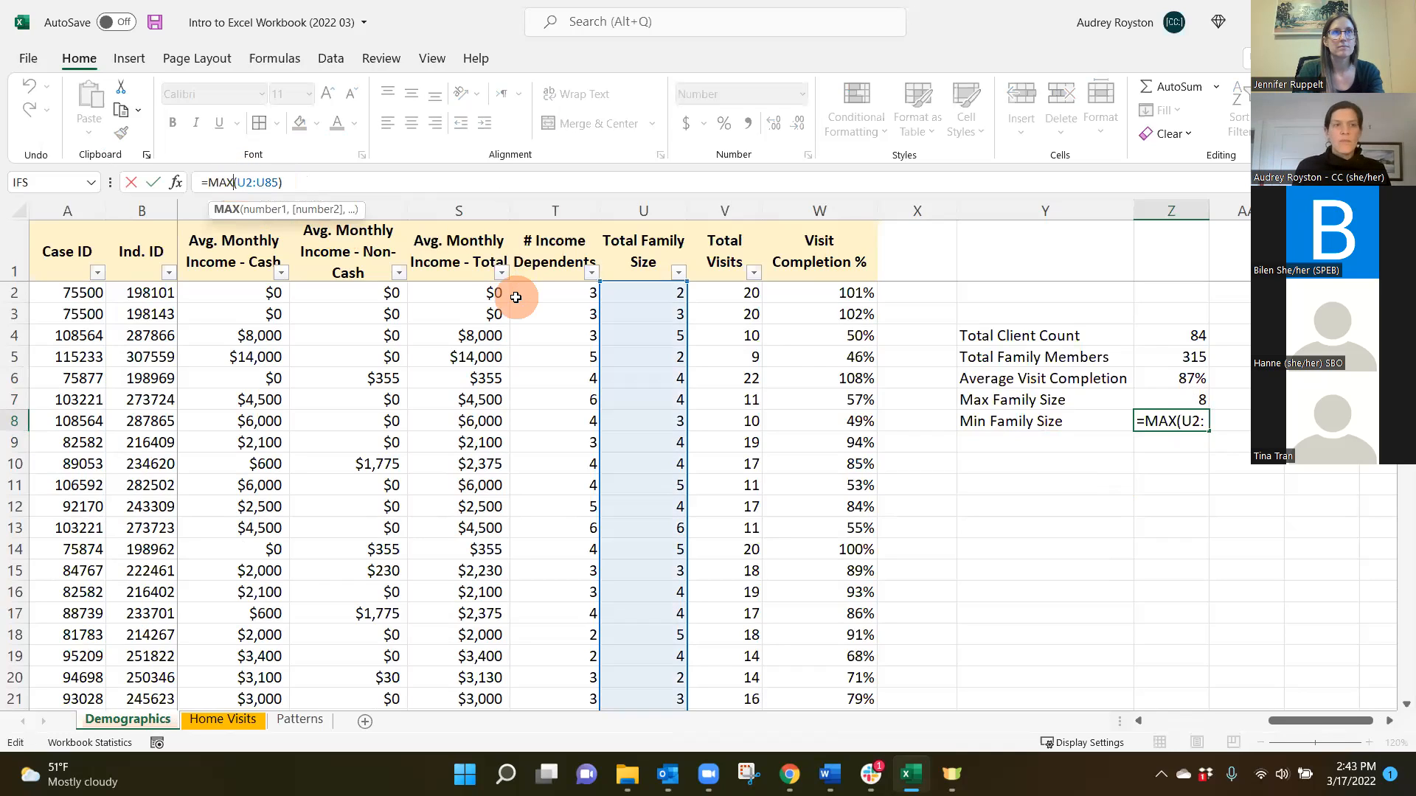
key("BackSpace")
key("BackSpace")
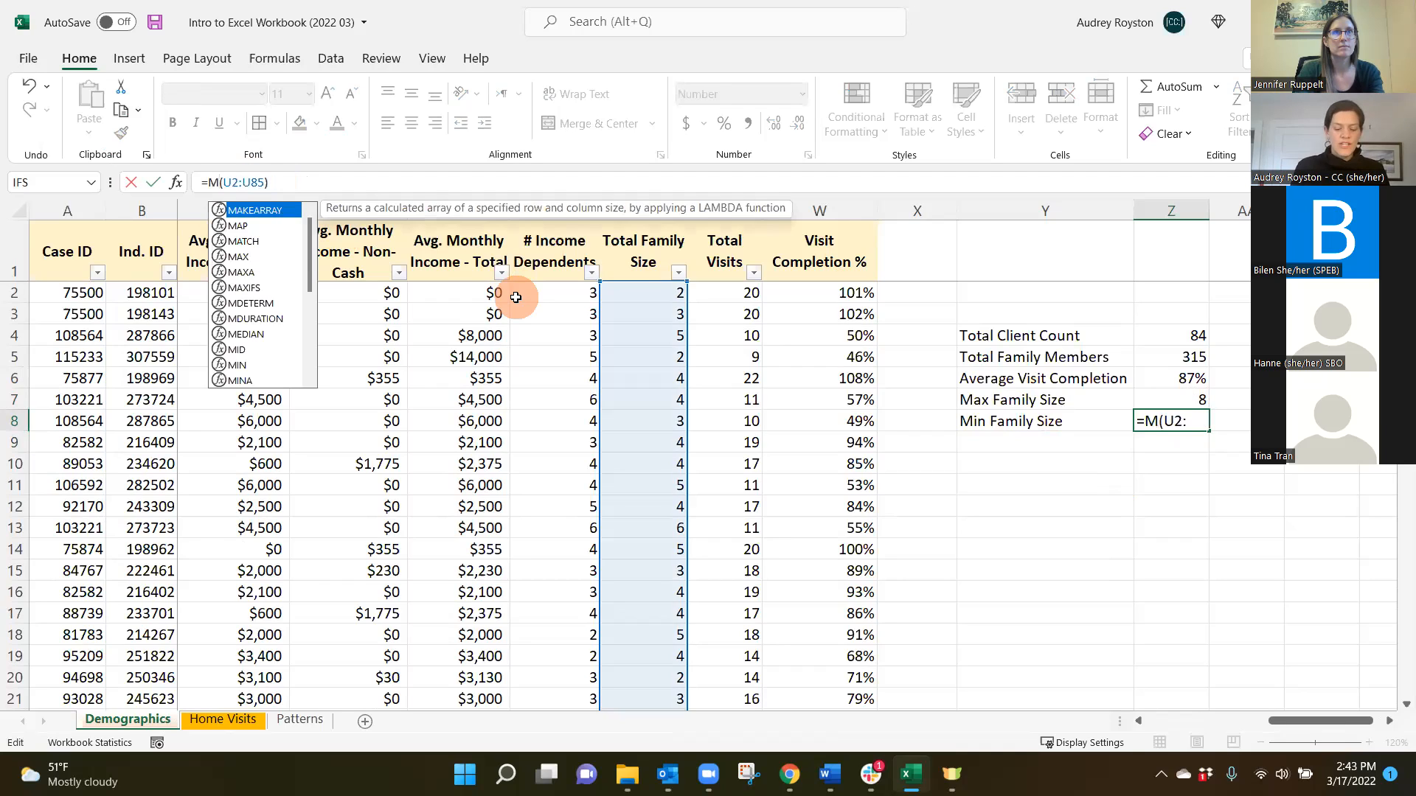
type("in")
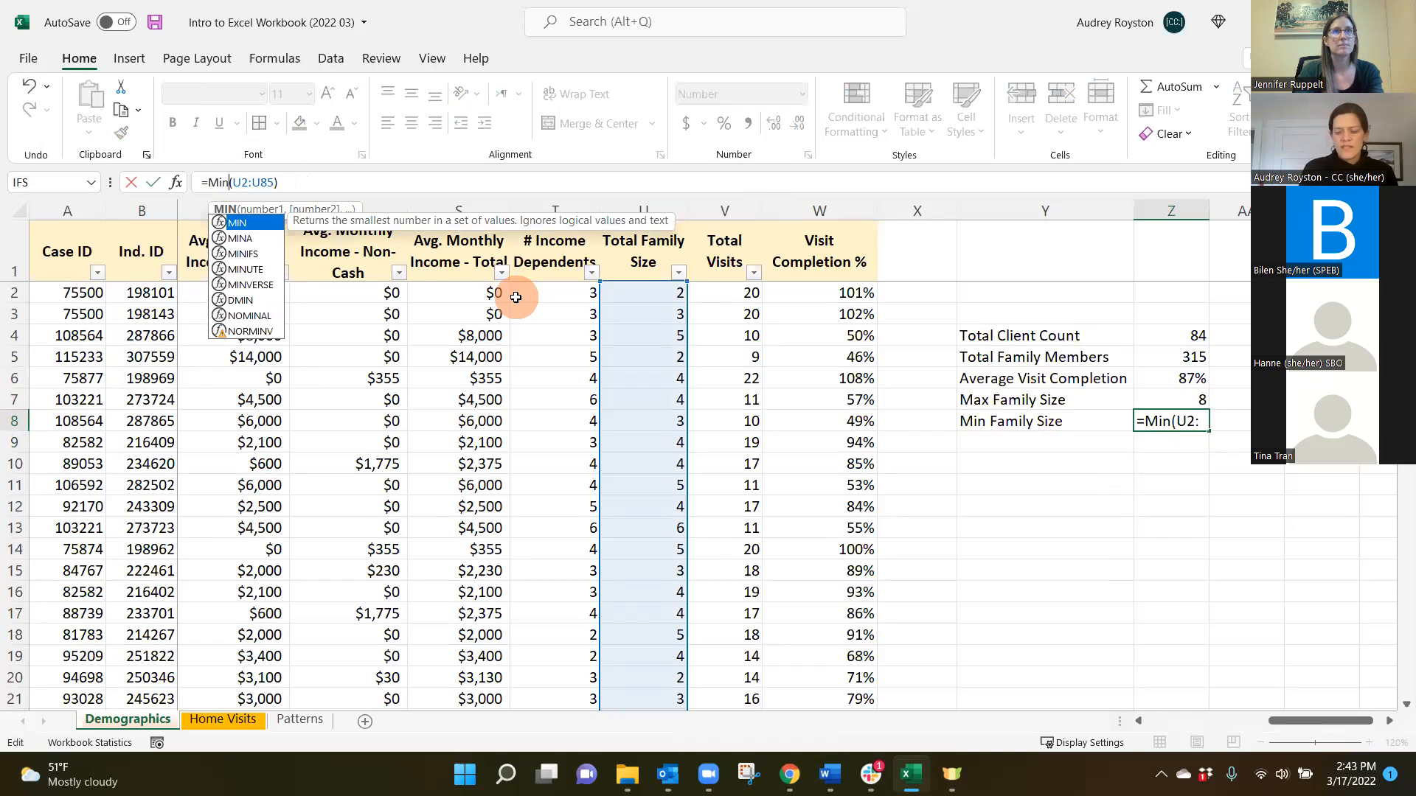
key("Return")
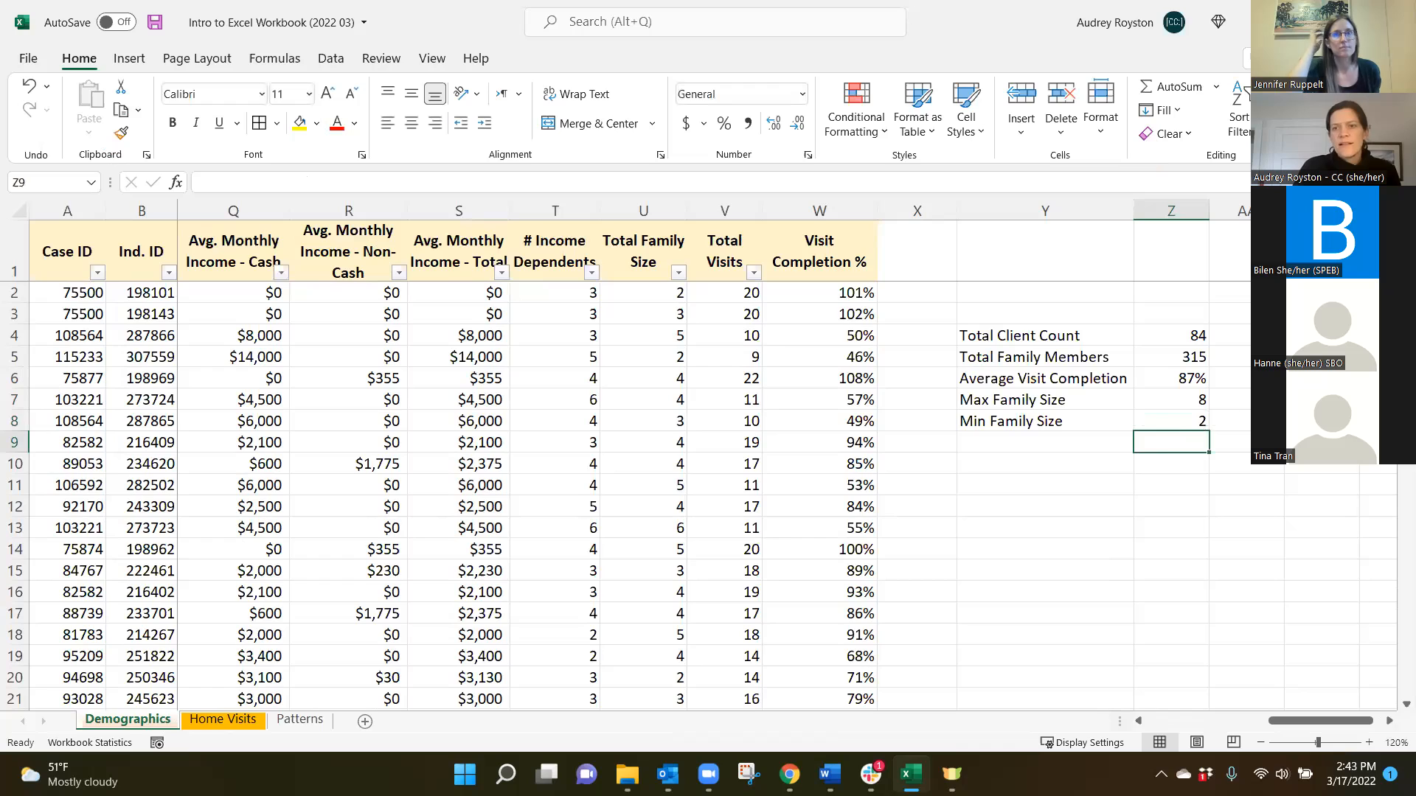
left_click(1173, 418)
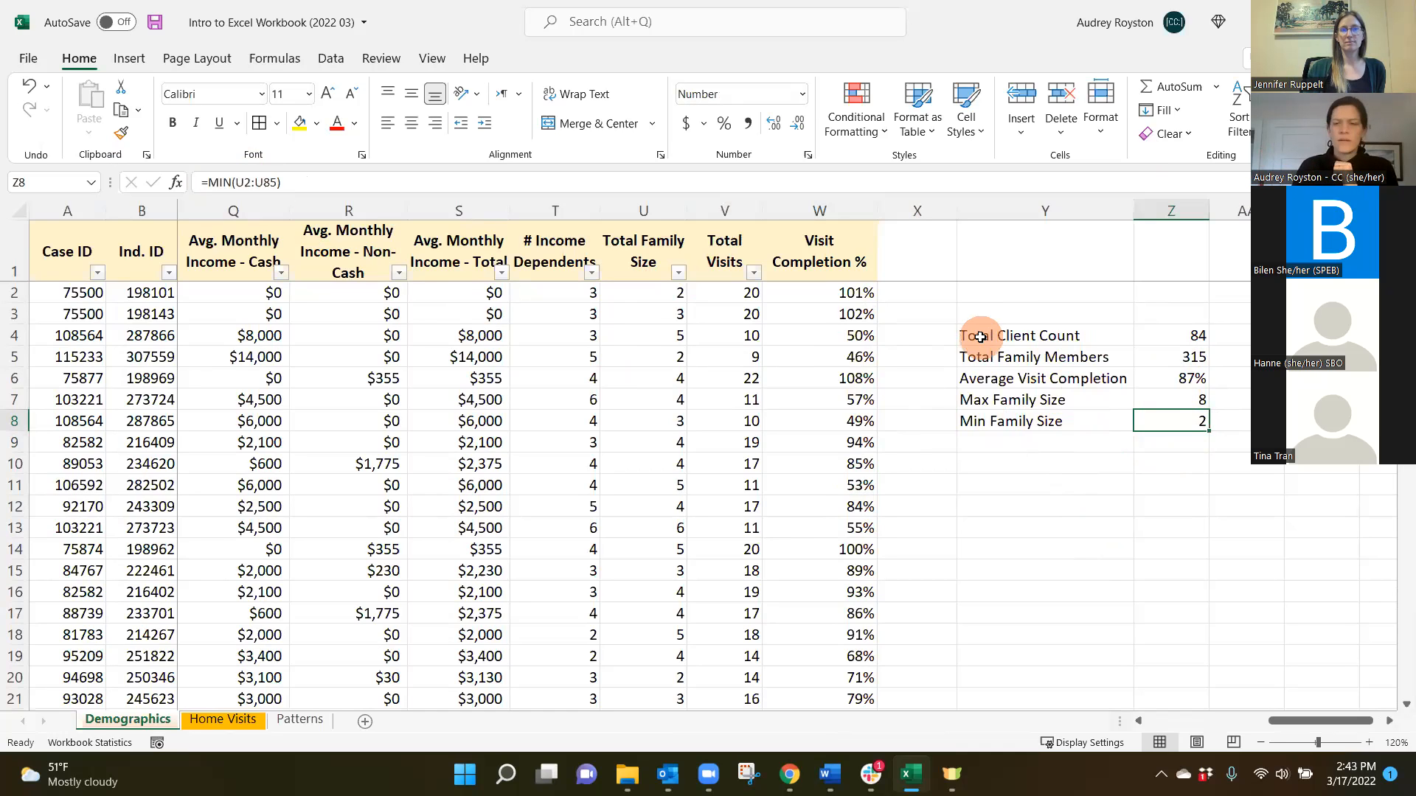
Step: Select the Visit Completion % column to compare its status bar average with Z6, and review the formula in Z6
scroll(1075, 369, "down", 1)
scroll(1075, 369, "up", 1)
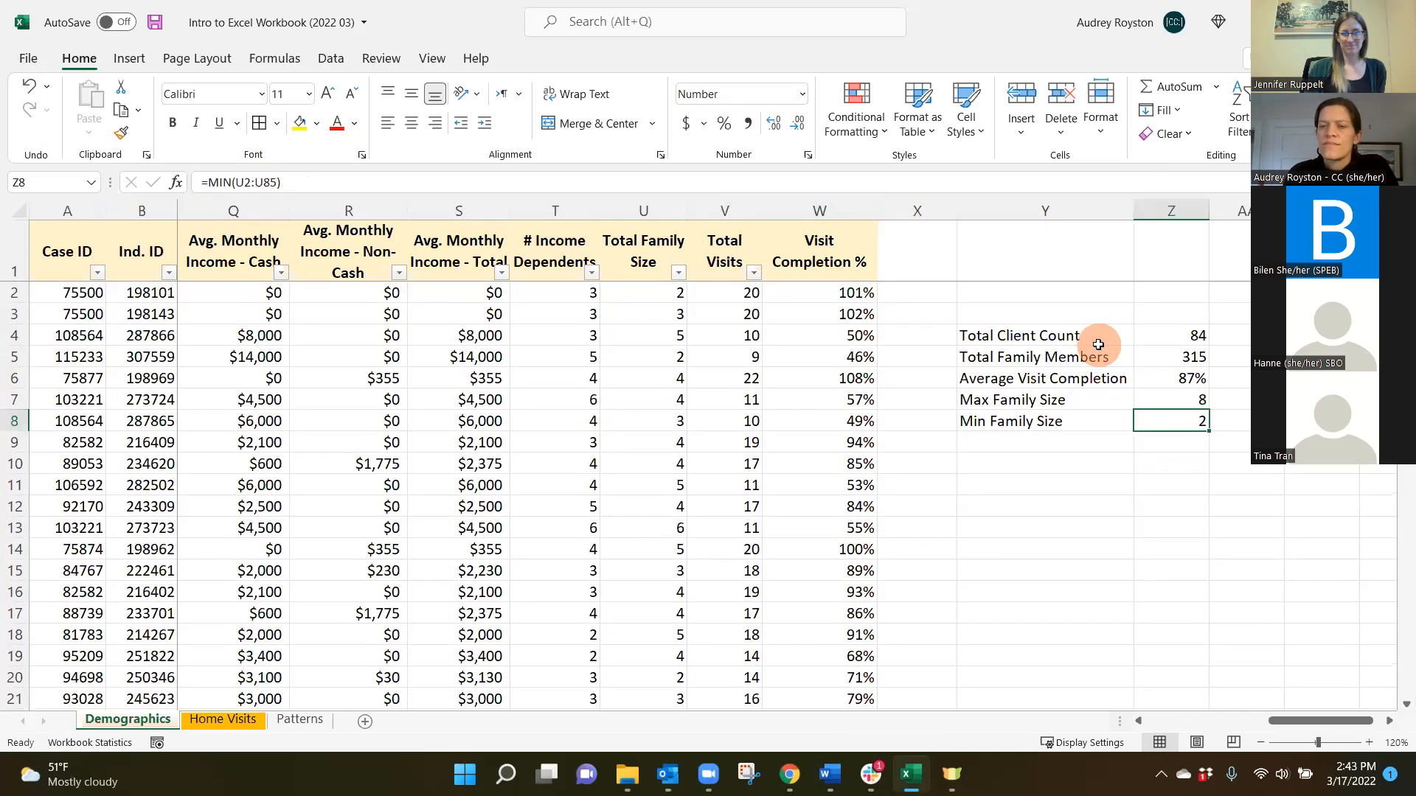
left_click(1187, 377)
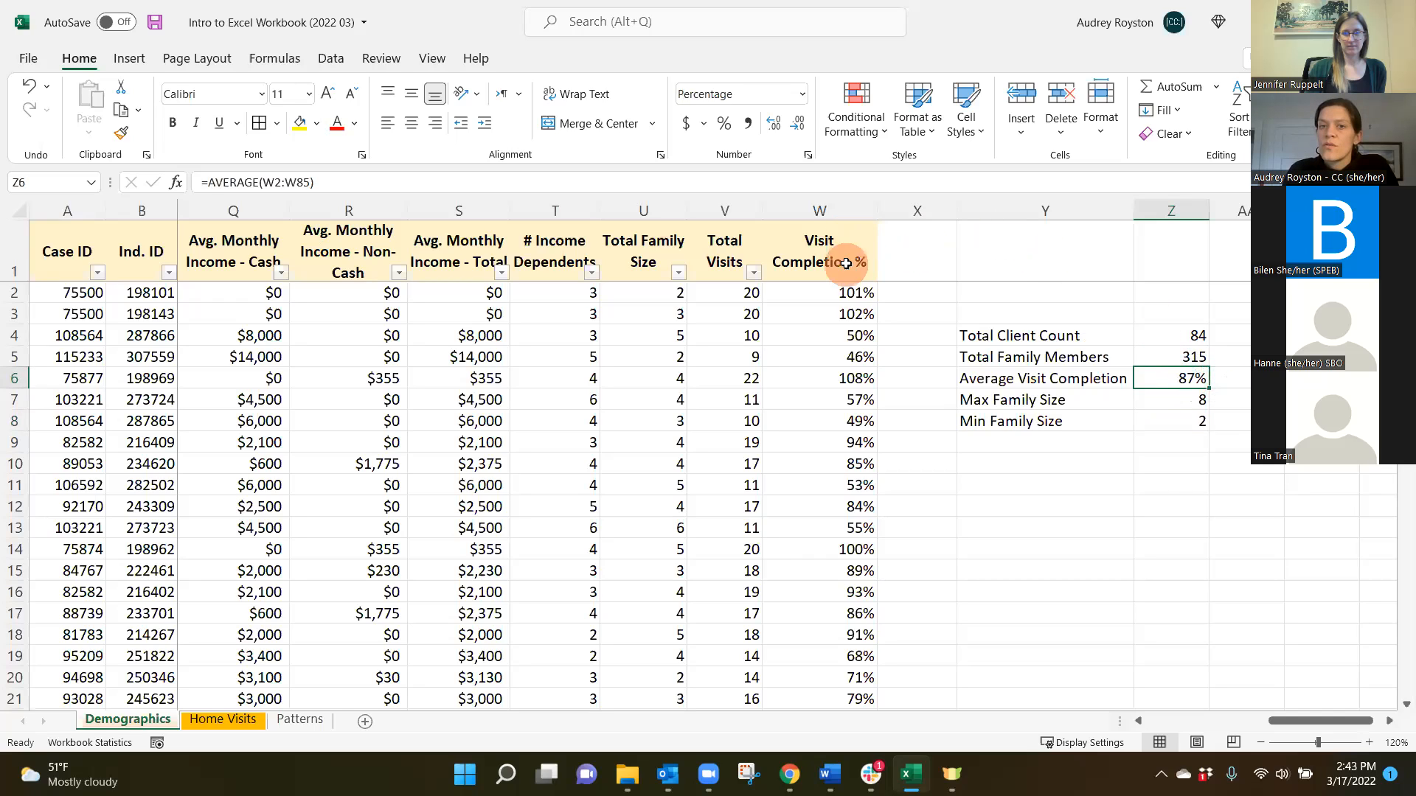
left_click(820, 209)
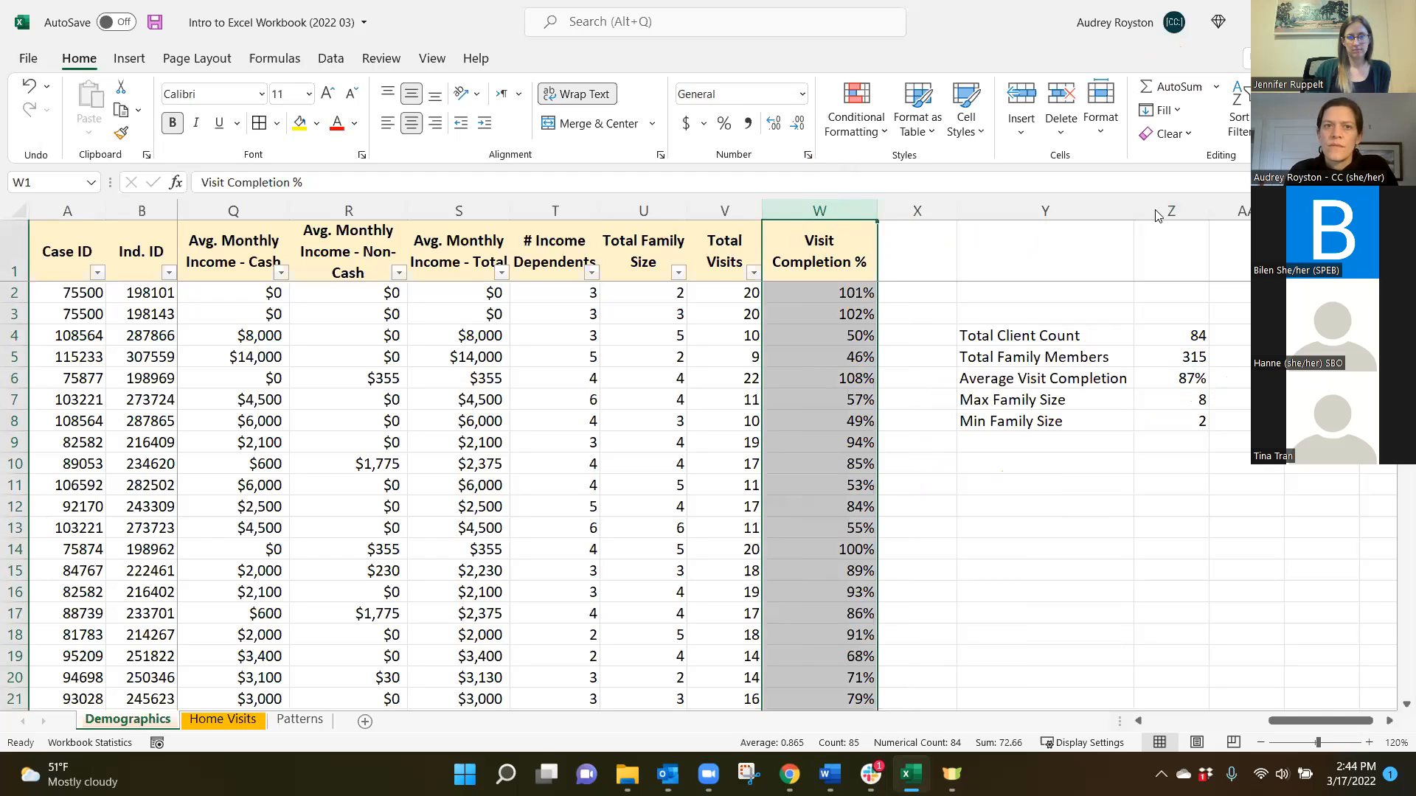
left_click(650, 18)
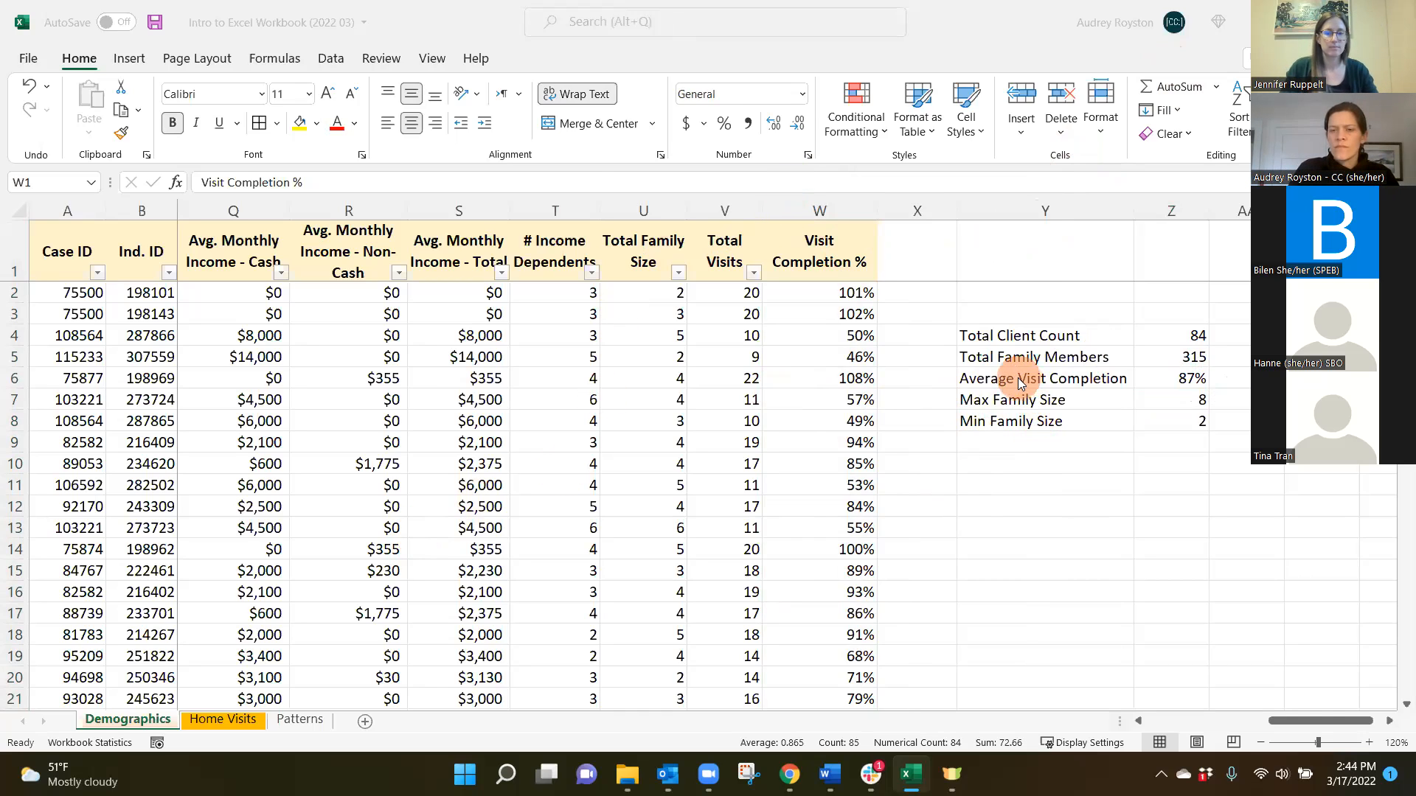
left_click(1189, 379)
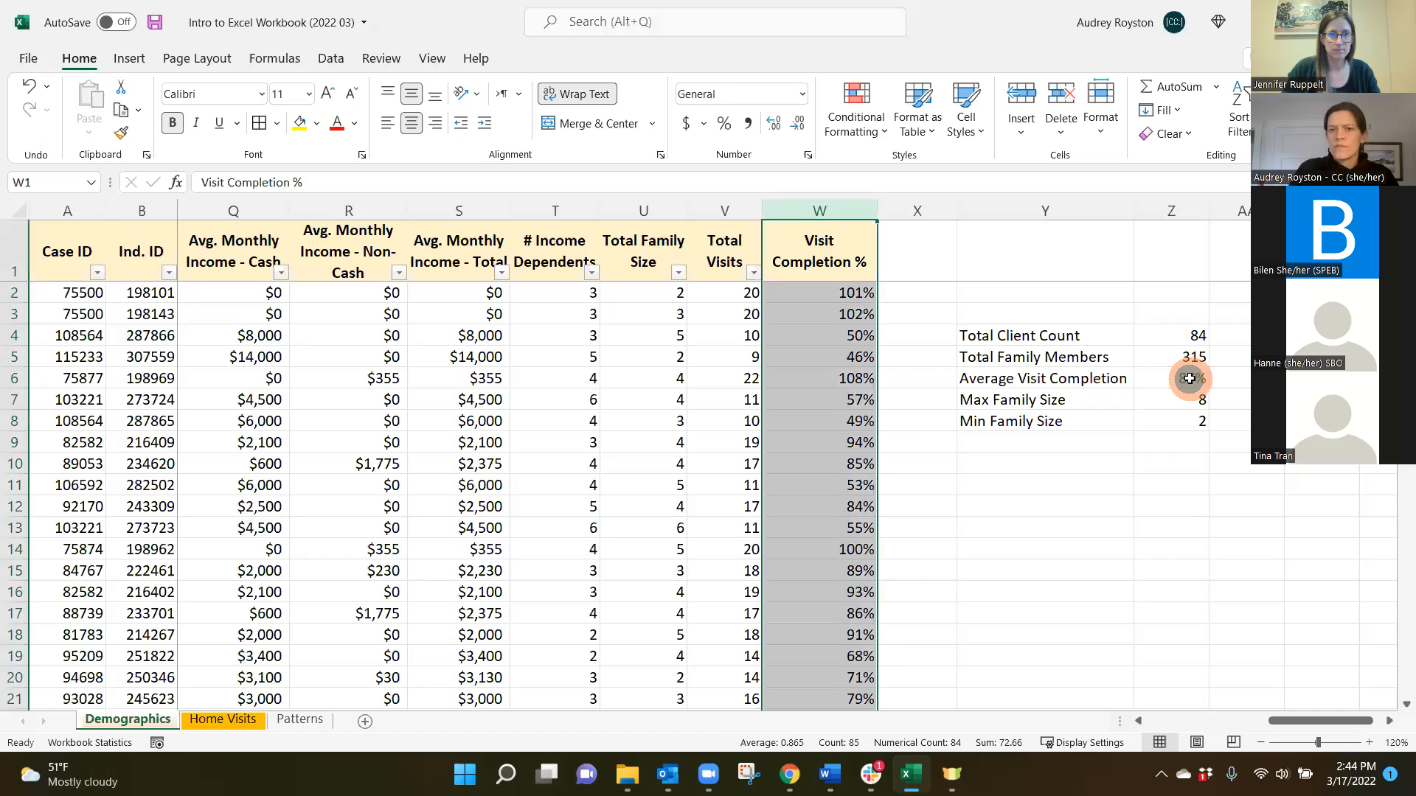
left_click(1190, 379)
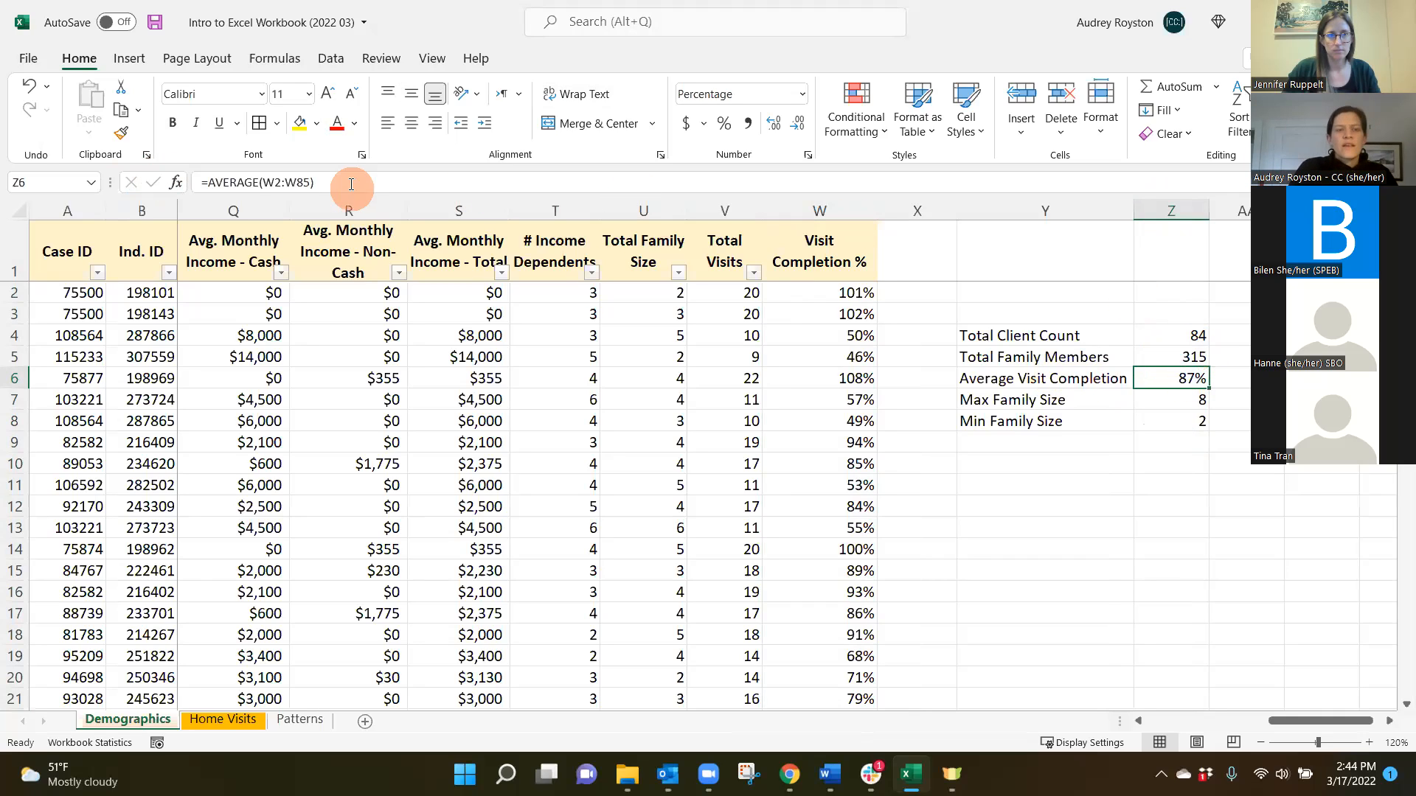
Step: Clear the whole Average Visit Completion formula from Z6, leaving the cell open for a new formula
left_click(221, 181)
double_click(221, 181)
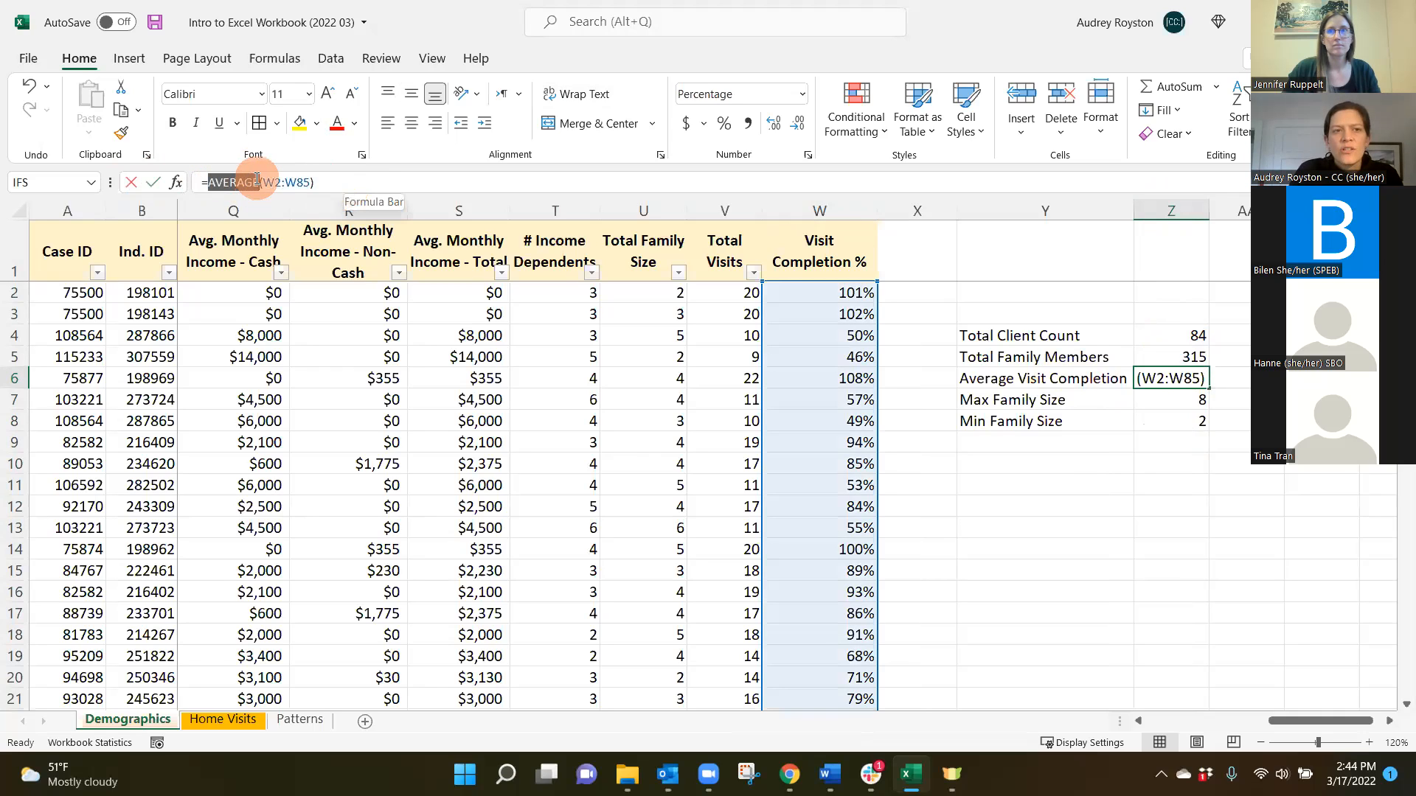
left_click_drag(327, 181, 147, 165)
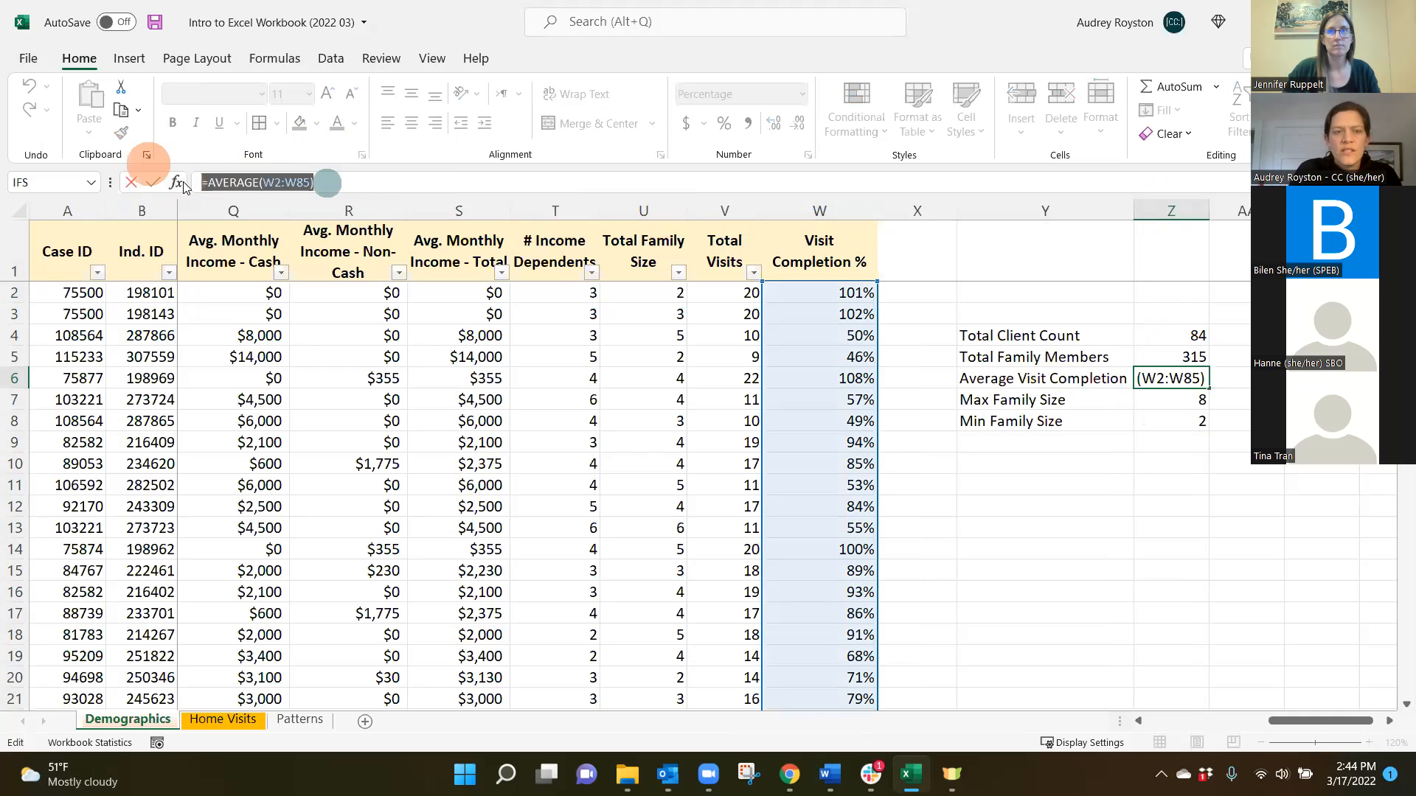
key("BackSpace")
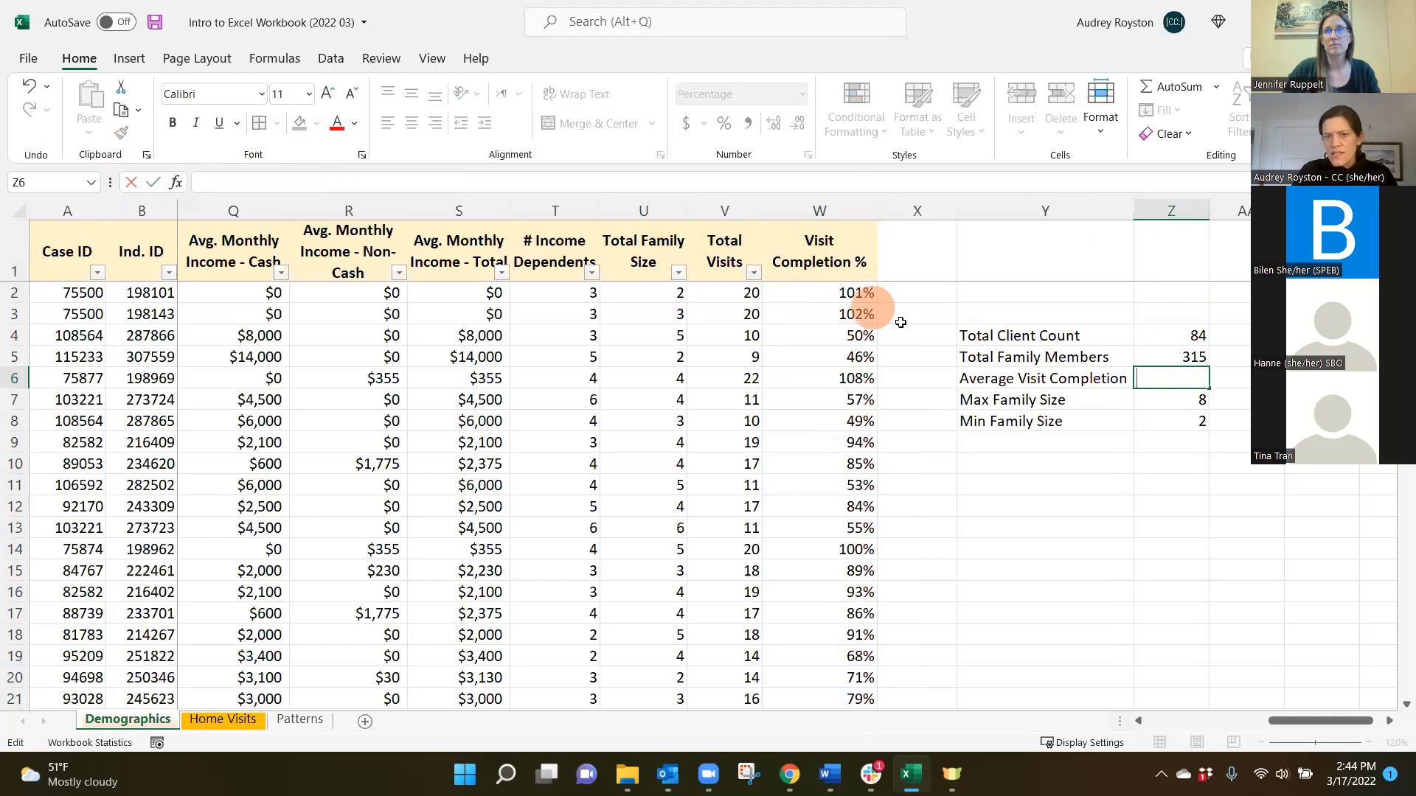
Step: Enter =AVERAGE(W2:W85) in Z6 to average the Visit Completion % column, and check the finished formula
type("=")
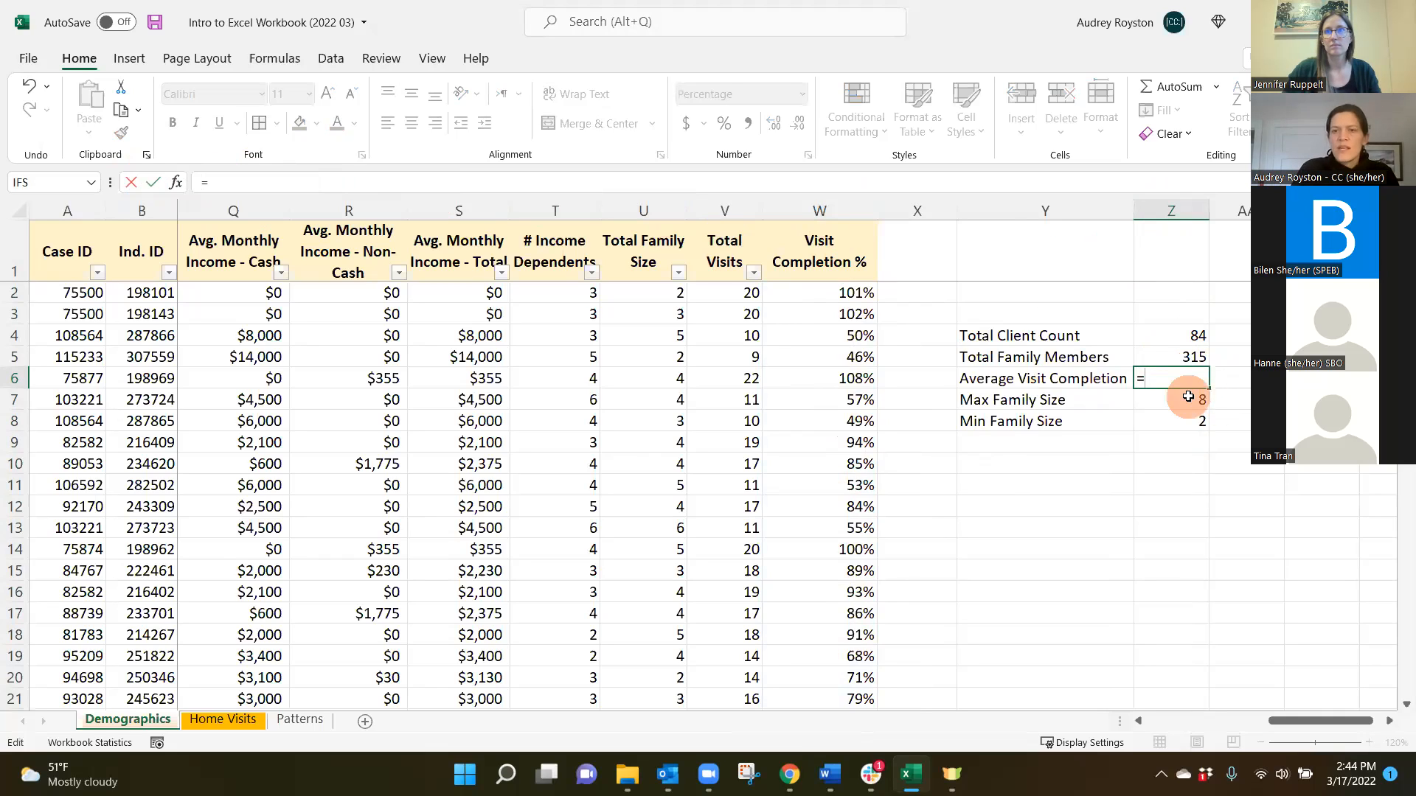
type("averag")
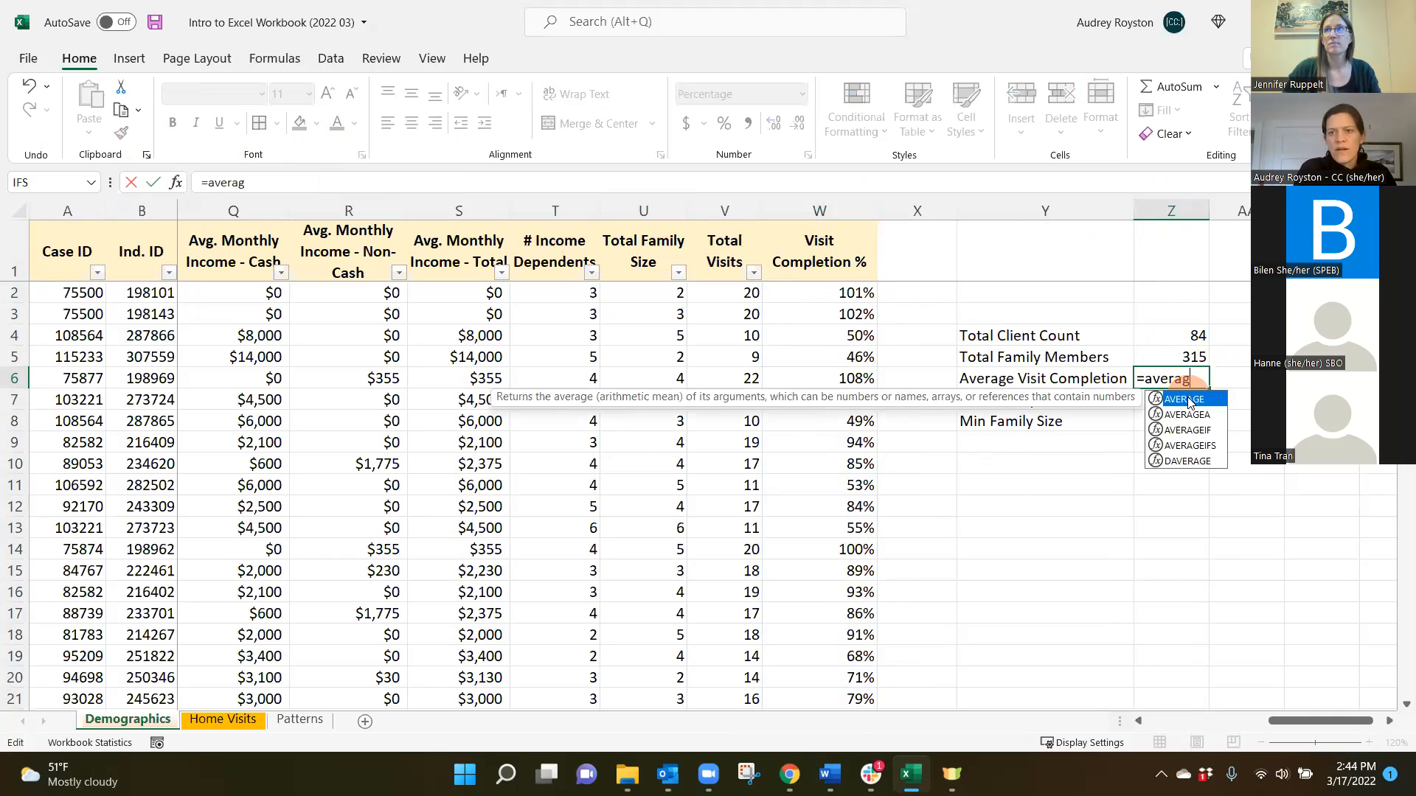
type("e")
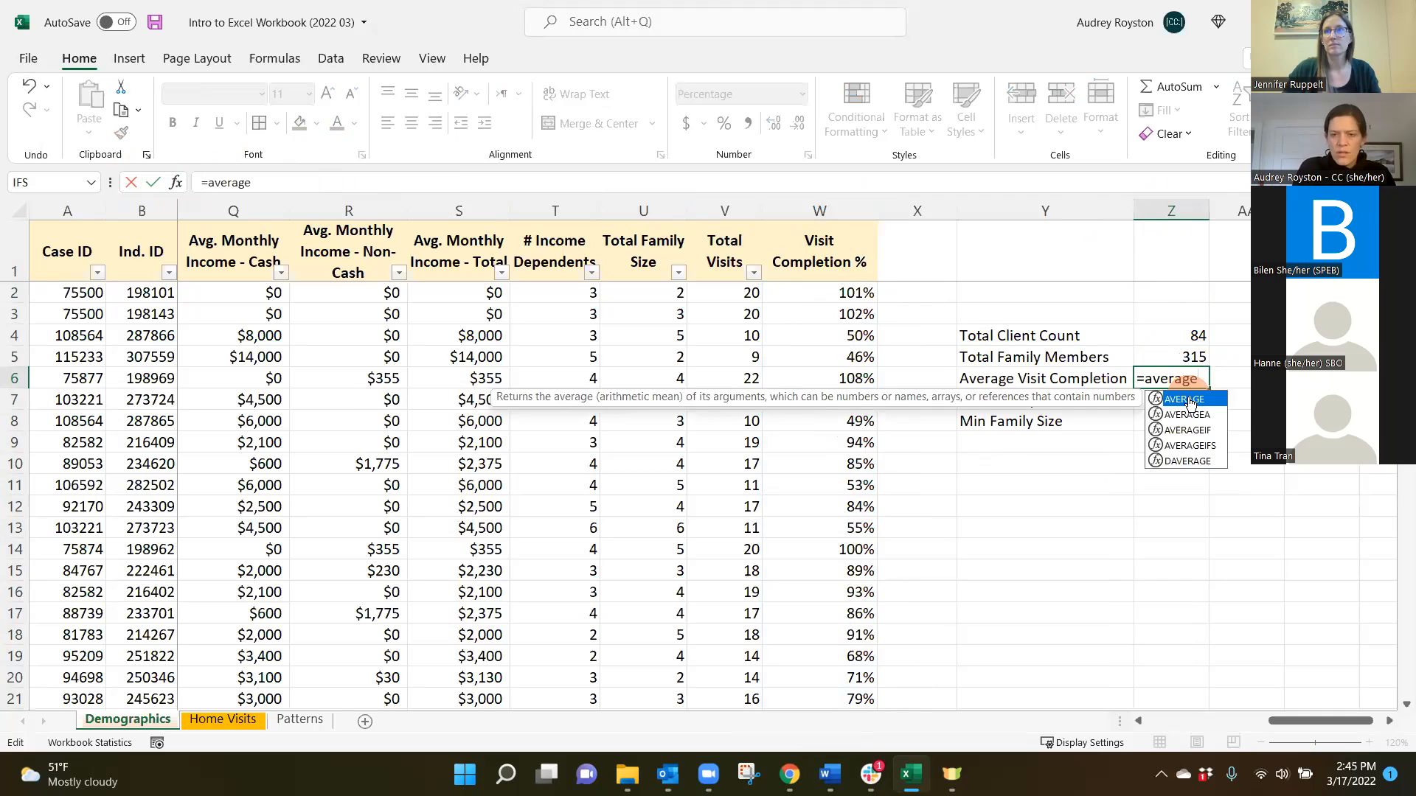
type("(")
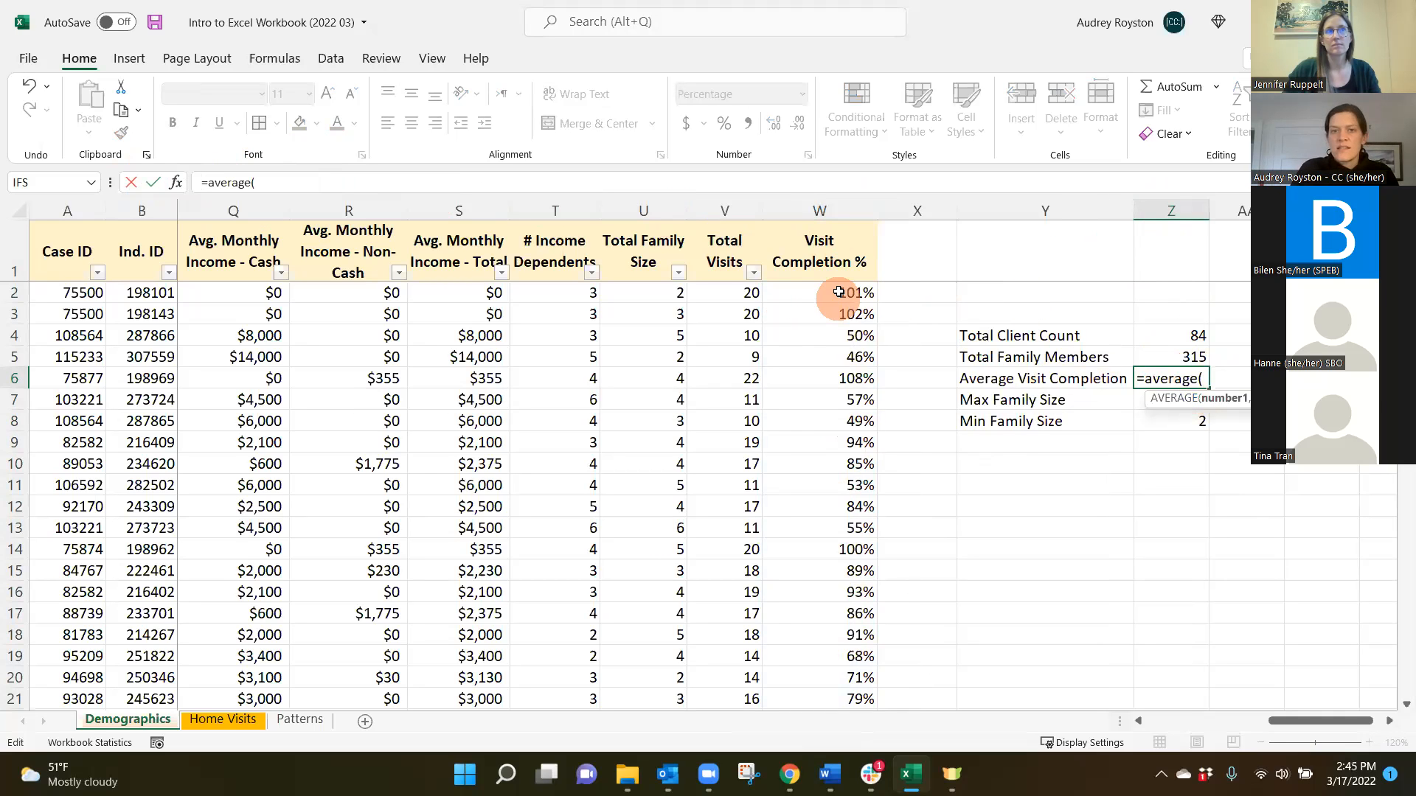
left_click_drag(839, 293, 838, 652)
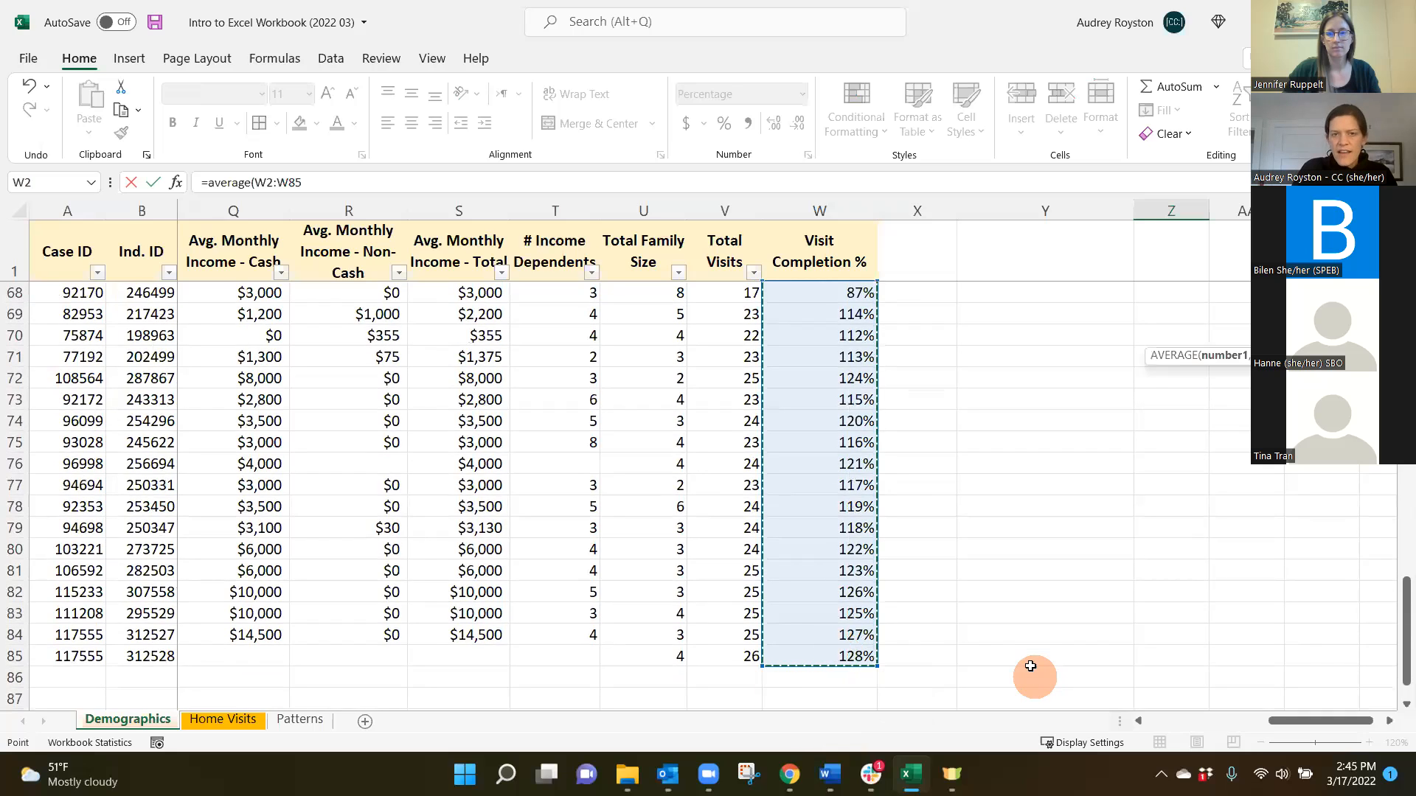
left_click(298, 182)
type(")")
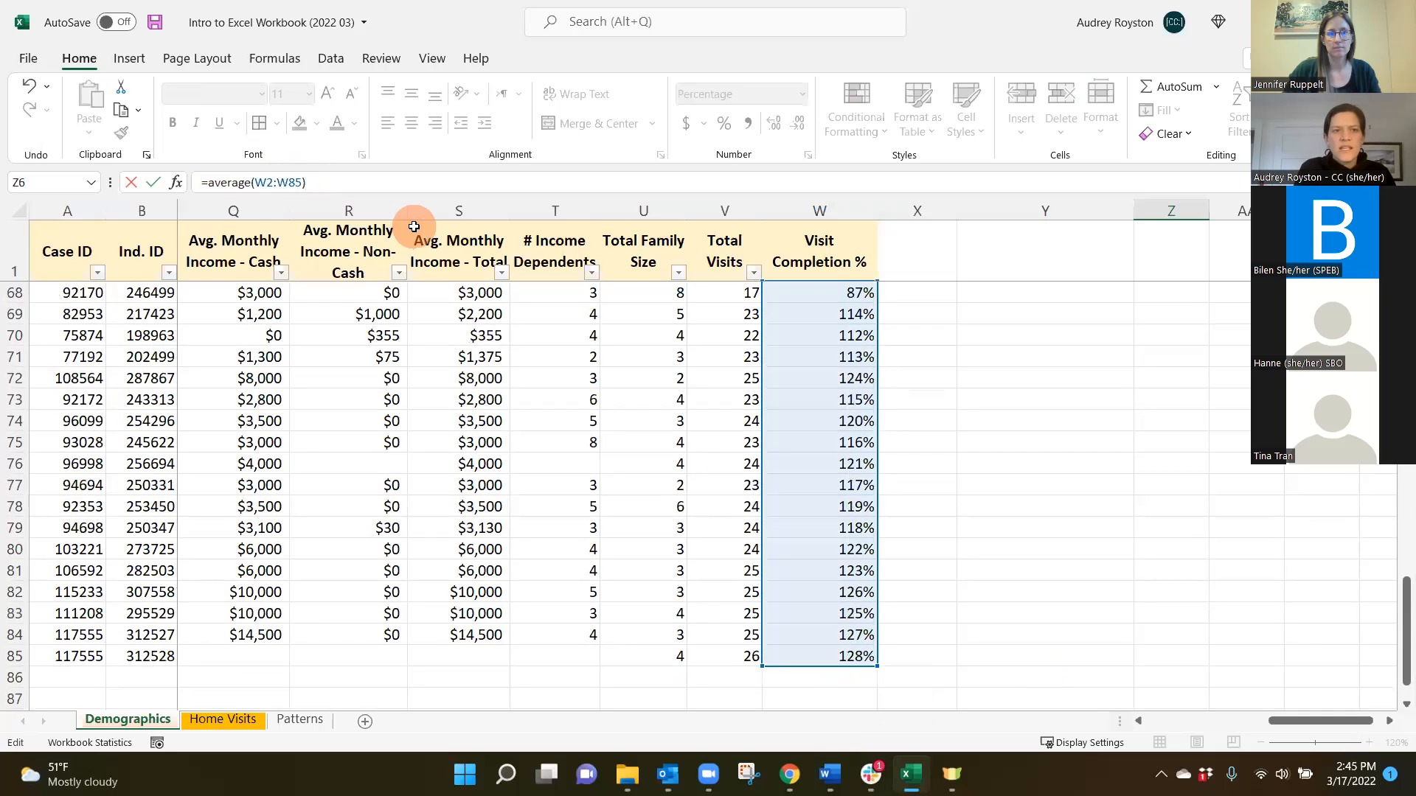
key("Return")
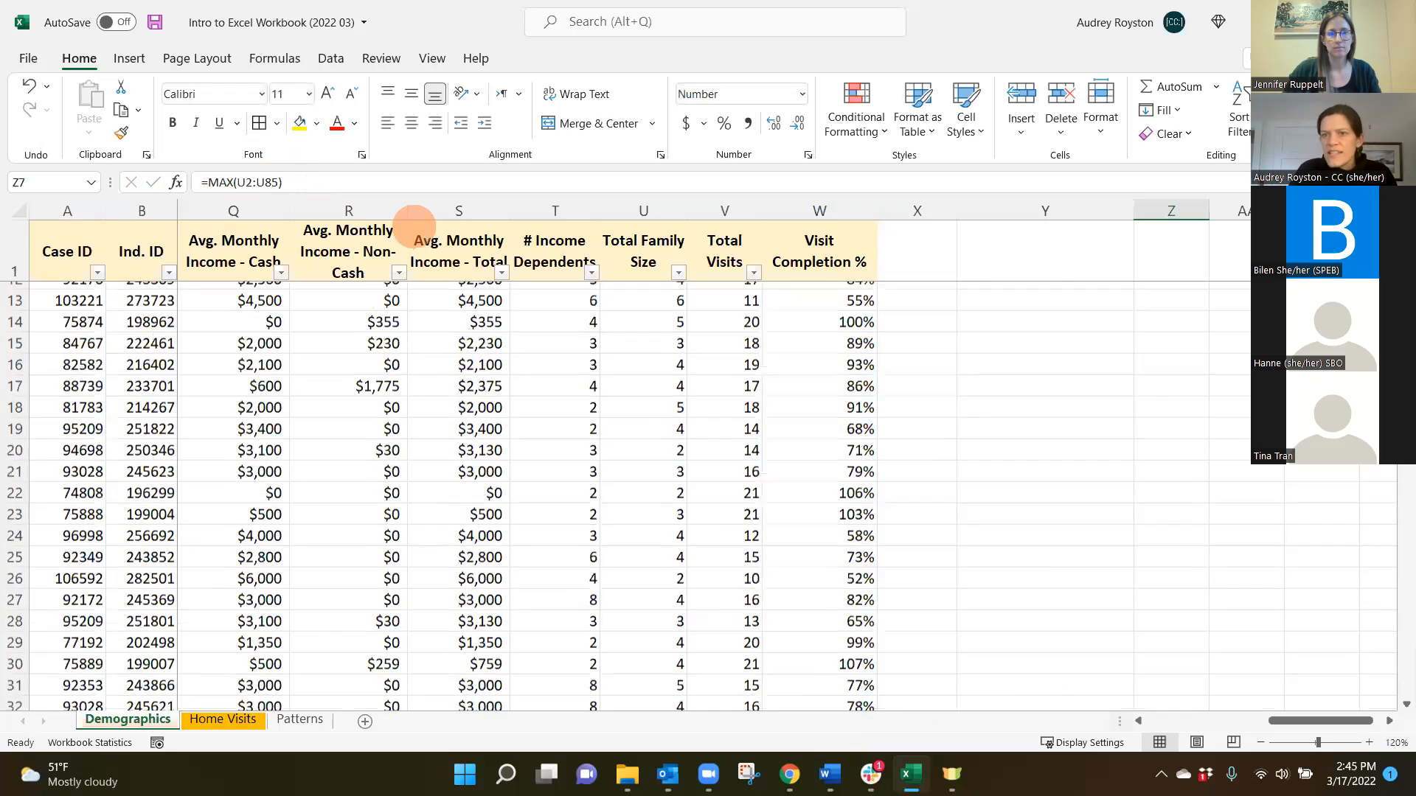
scroll(1167, 422, "up", 2)
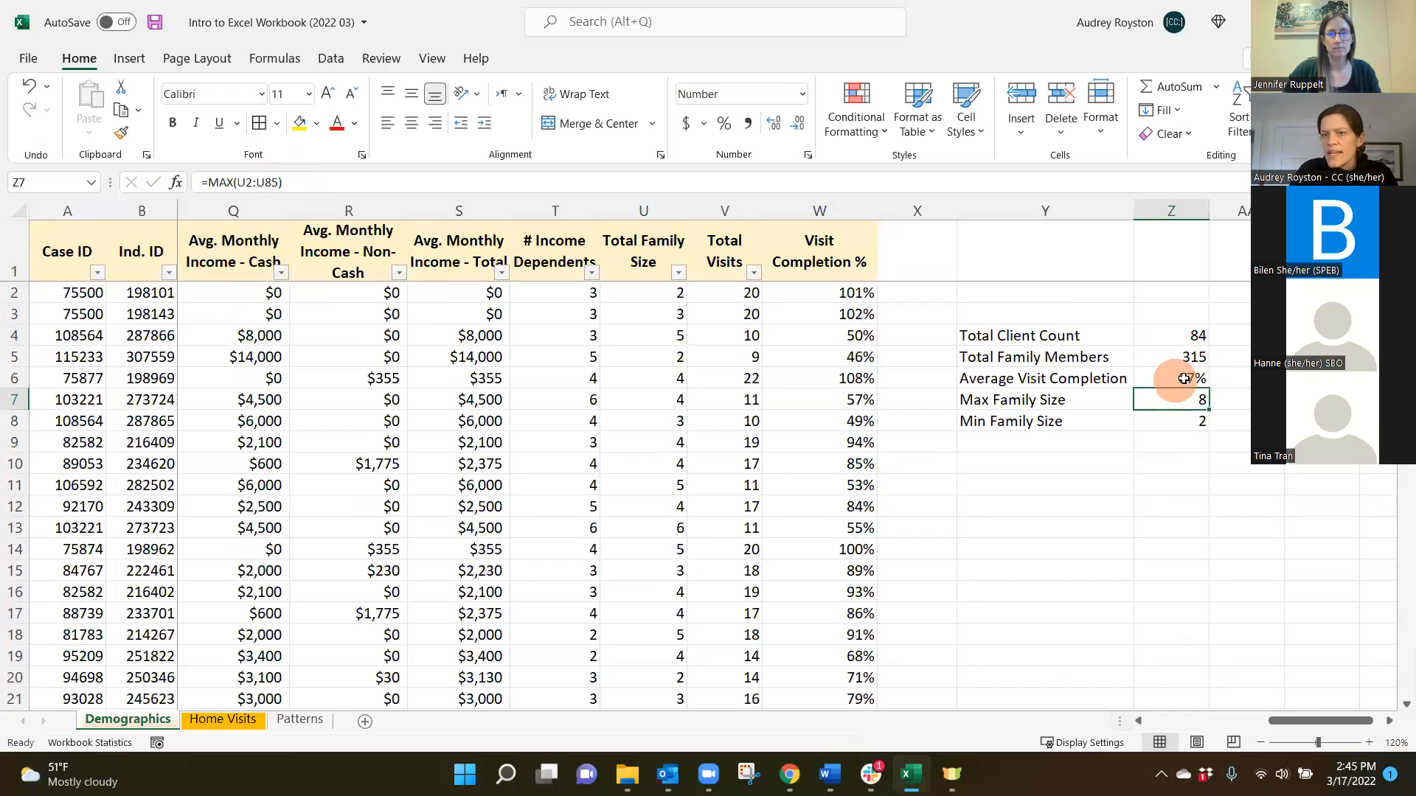
left_click(1180, 378)
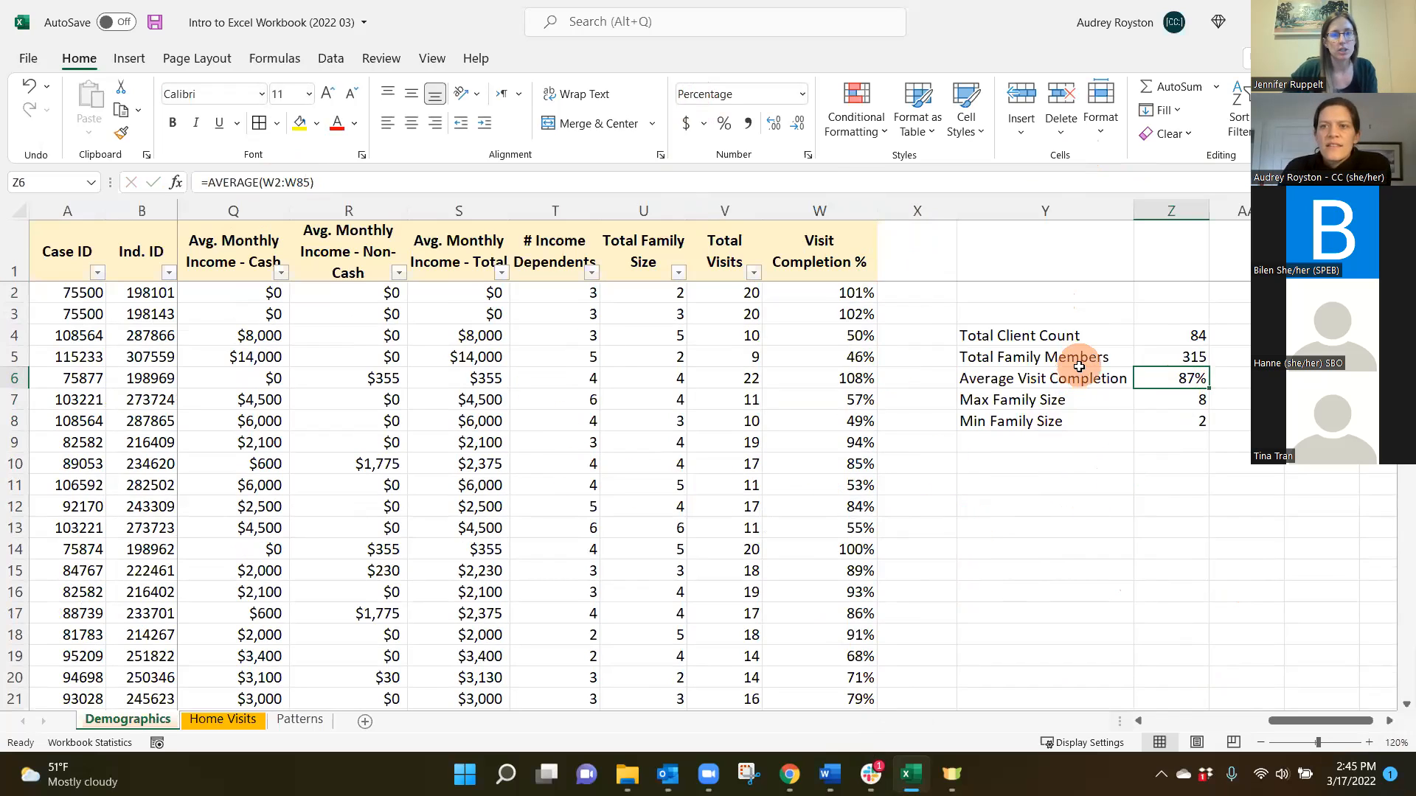
Step: Delete the Visit Completion % formulas in W2:W85 and check the effect on the average in Z6
left_click(850, 255)
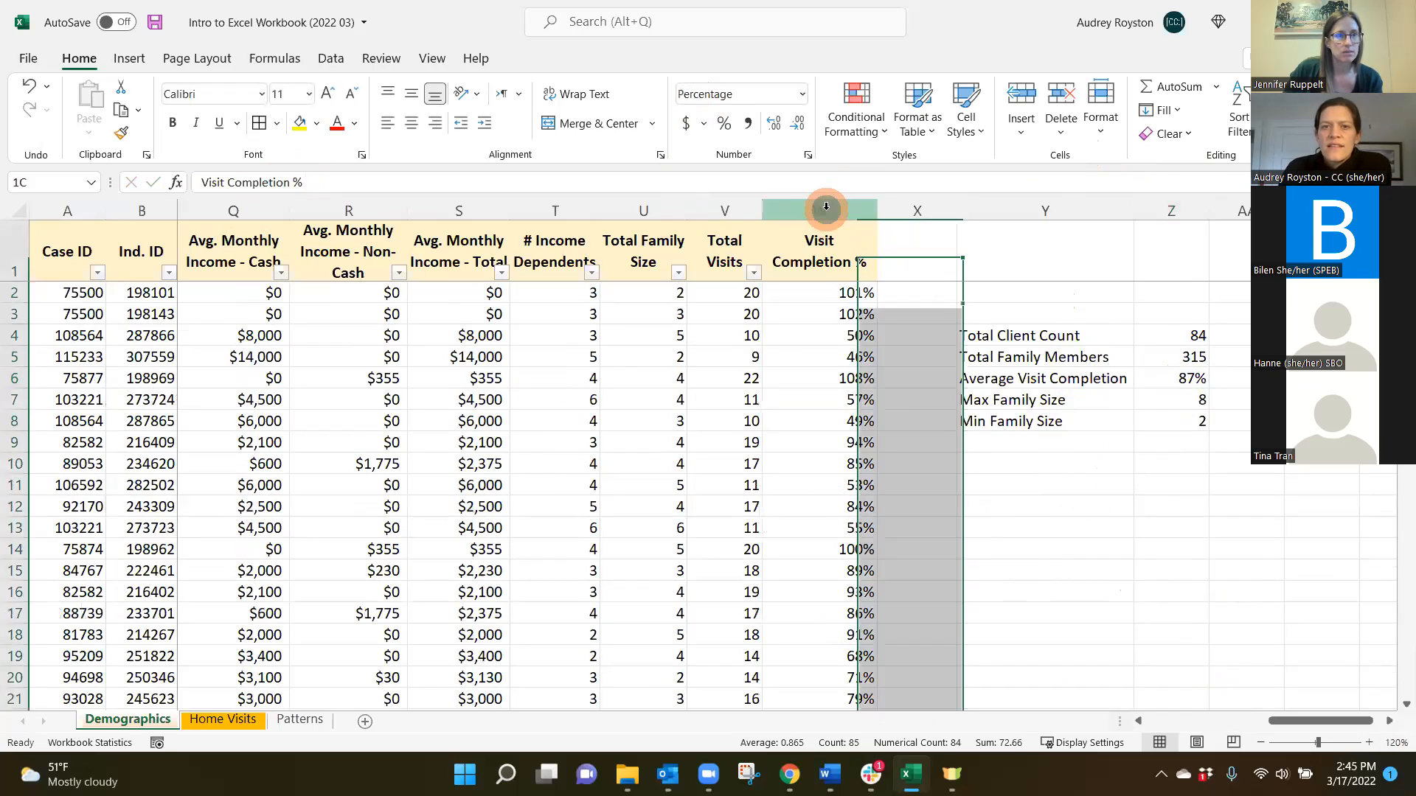
key("ctrl+shift+Down")
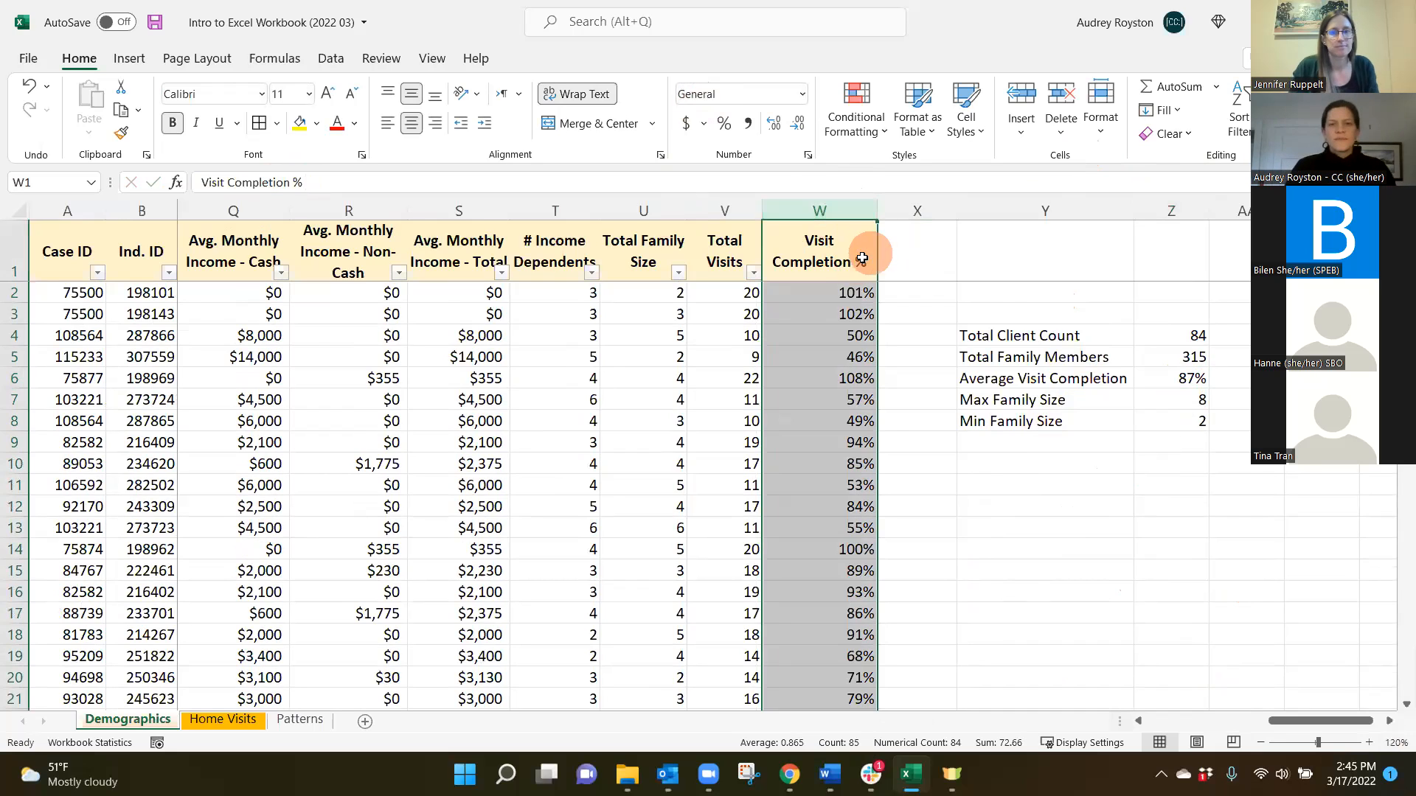
left_click(854, 293)
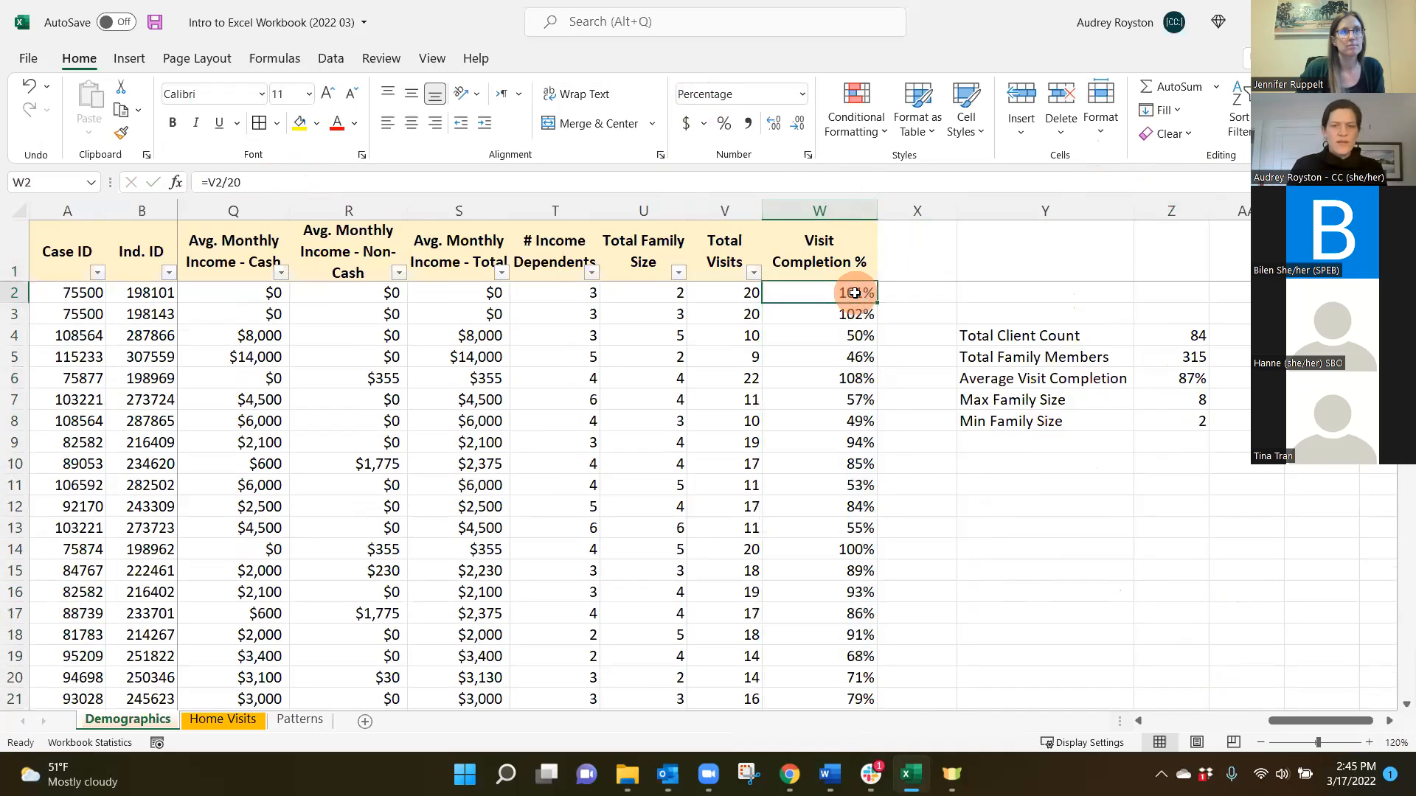
key("ctrl+shift+Down")
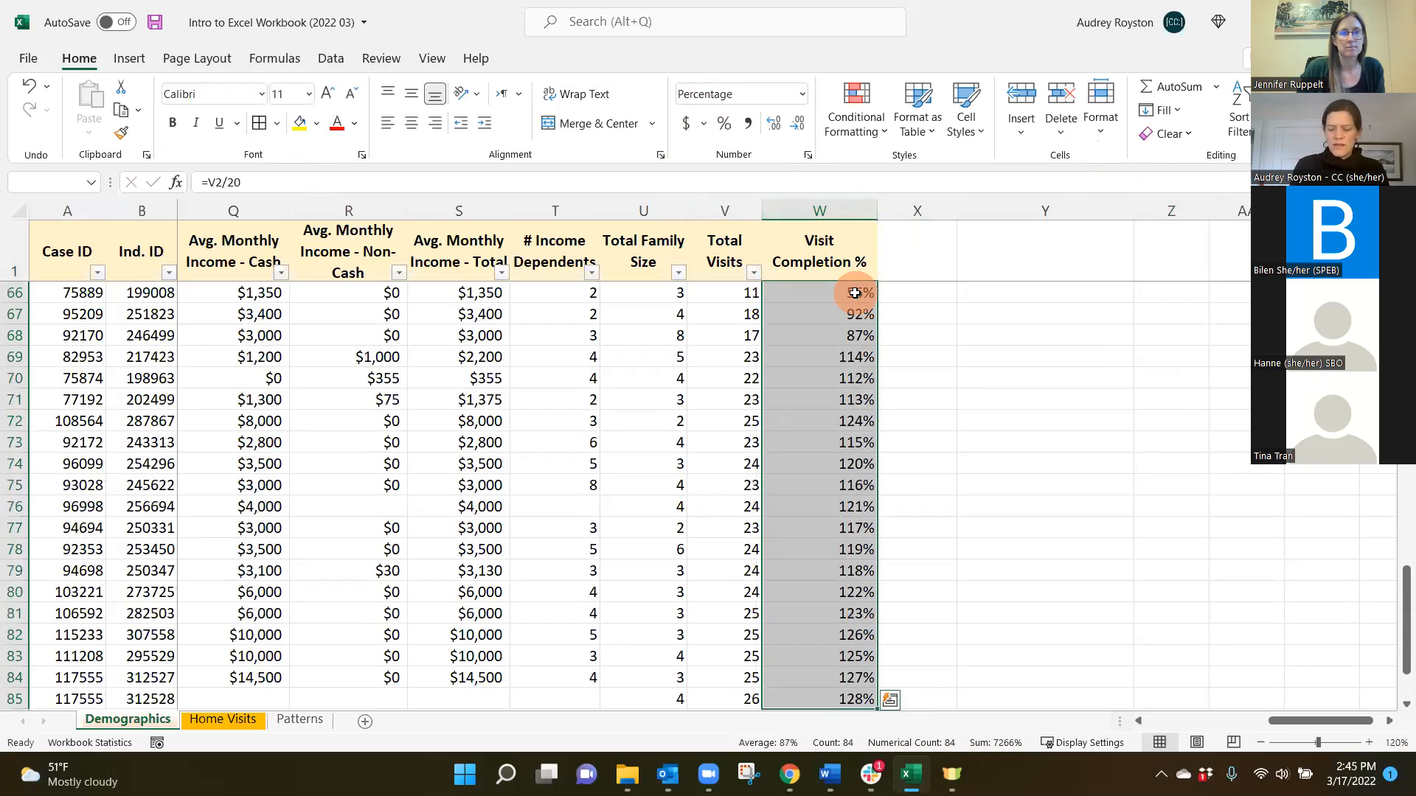
key("Delete")
scroll(856, 504, "up", 20)
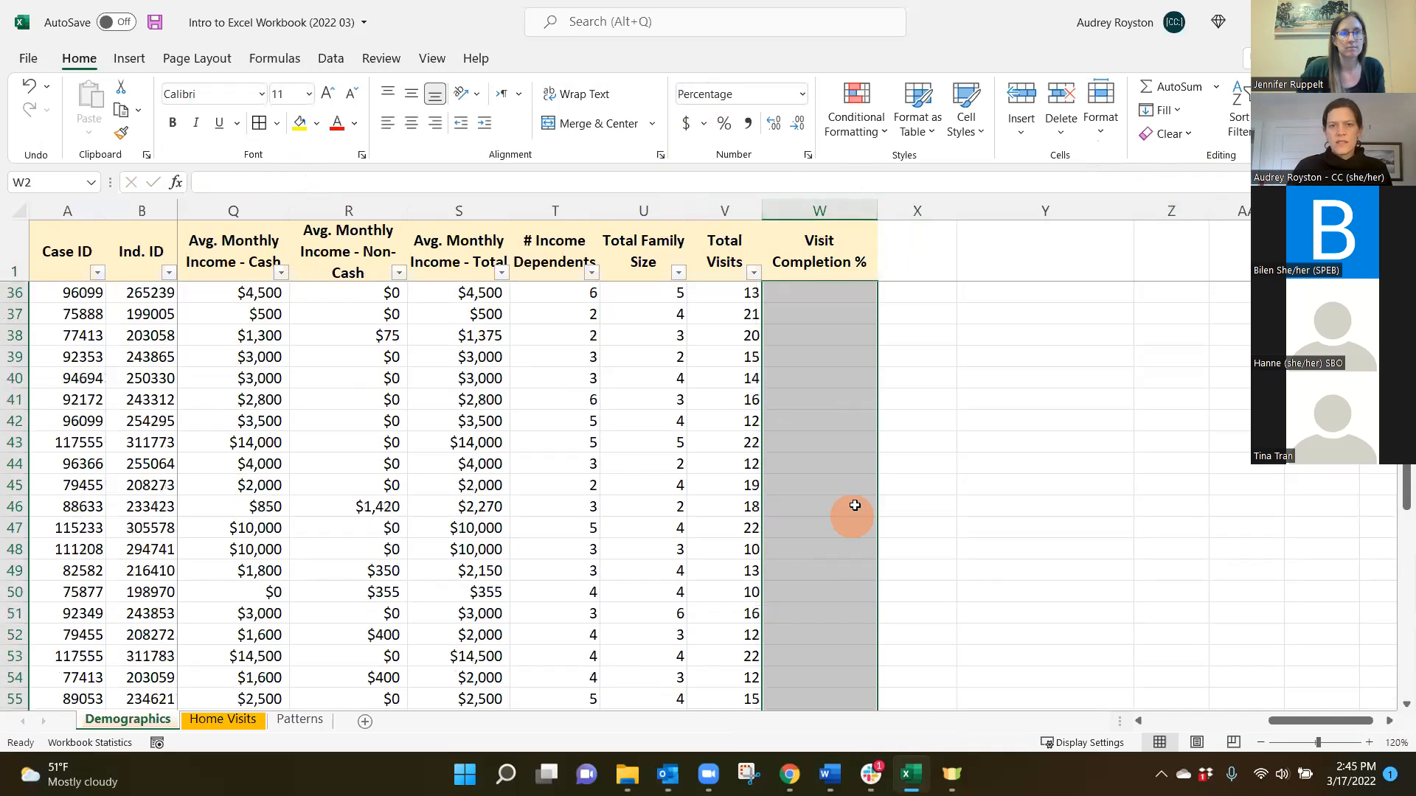
scroll(858, 502, "up", 1)
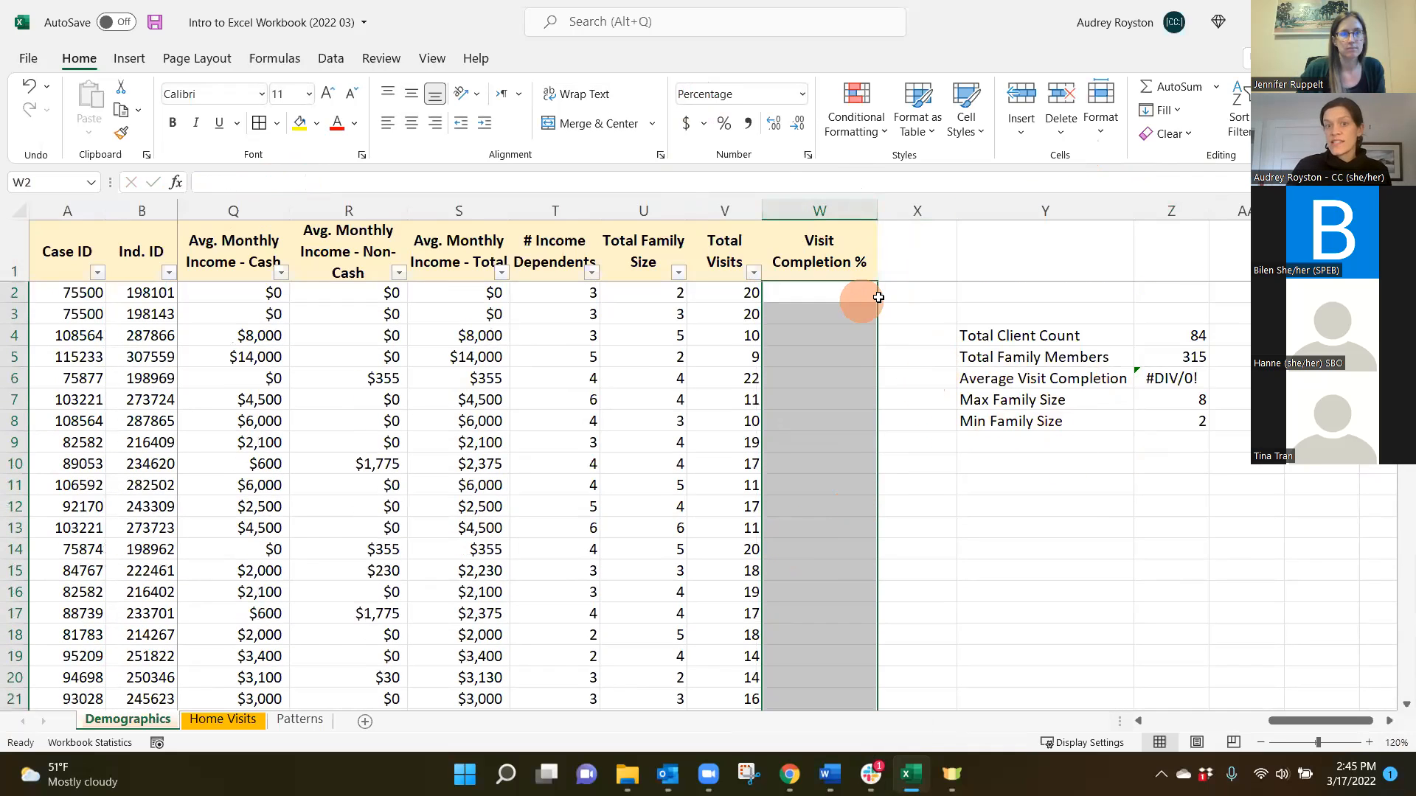
left_click(1153, 376)
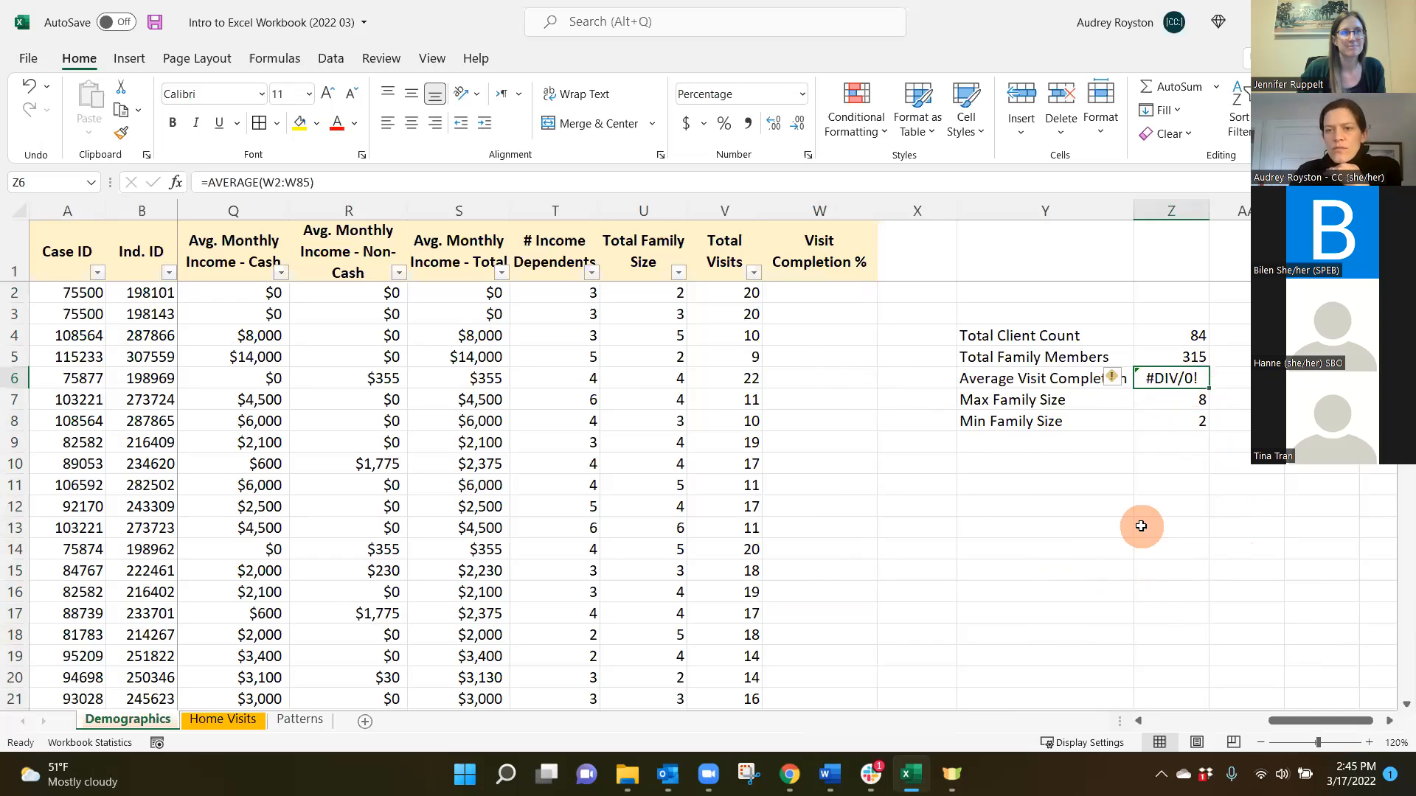
Step: Enter =V2/20 in W2 as the Visit Completion % formula and inspect the underlying Total Visits value in V2
left_click(809, 299)
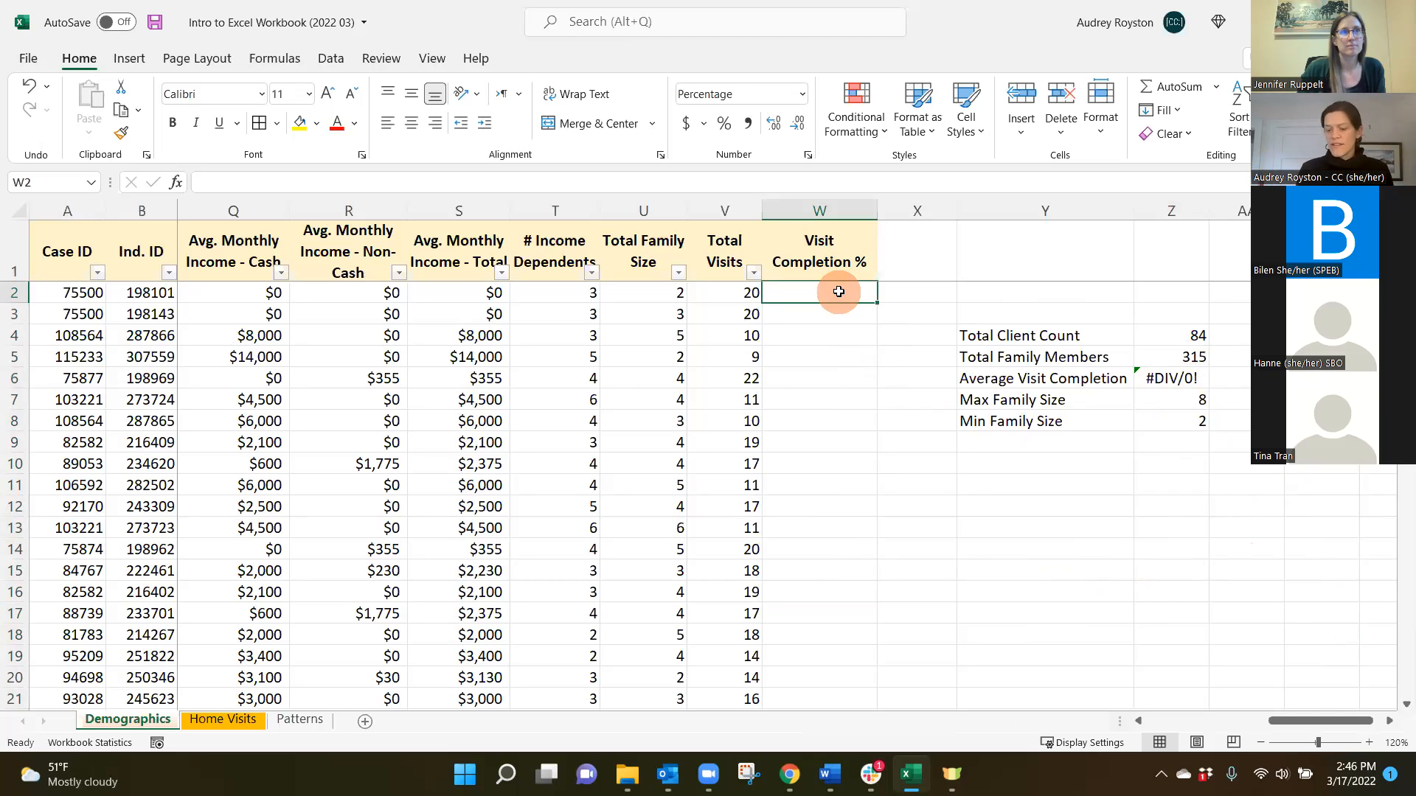
type("=")
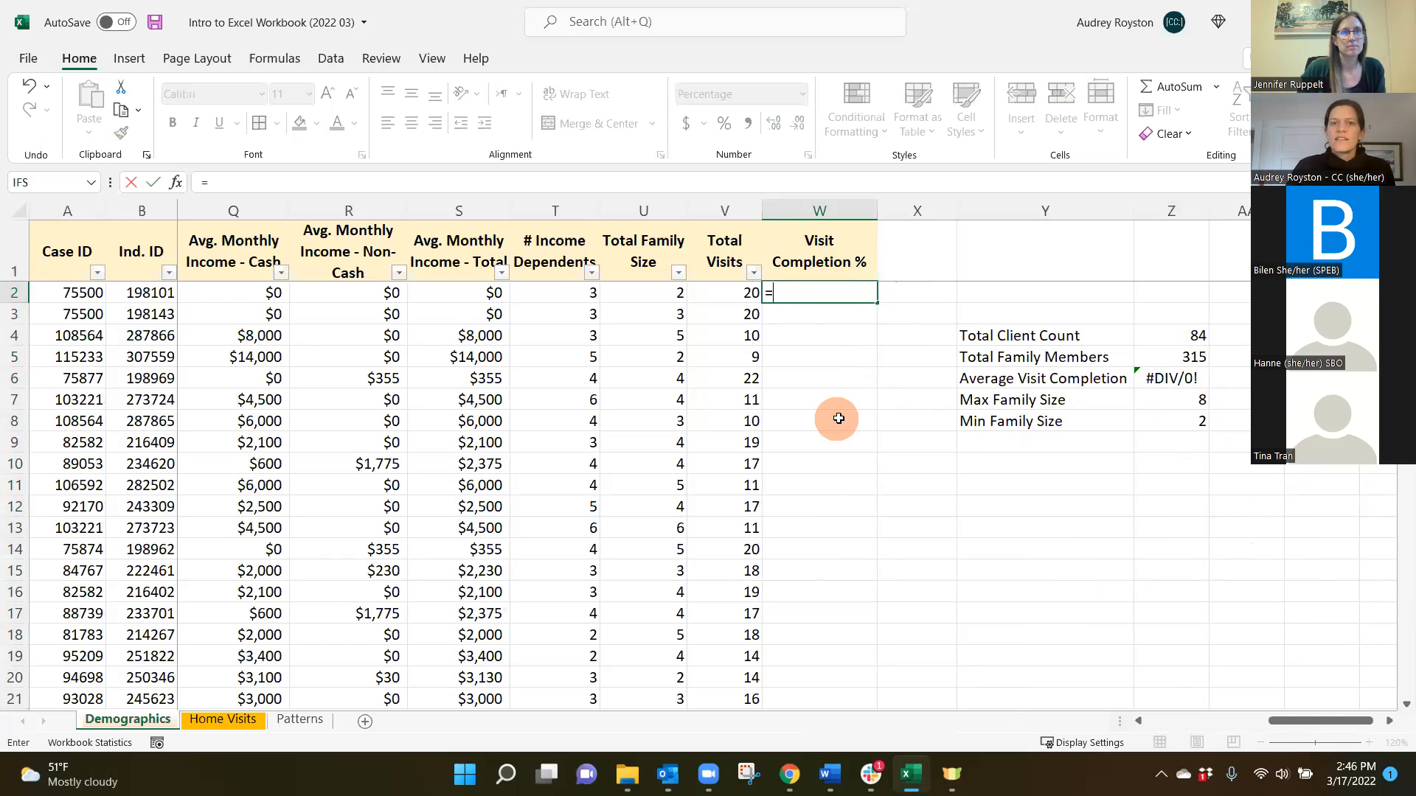
left_click(733, 296)
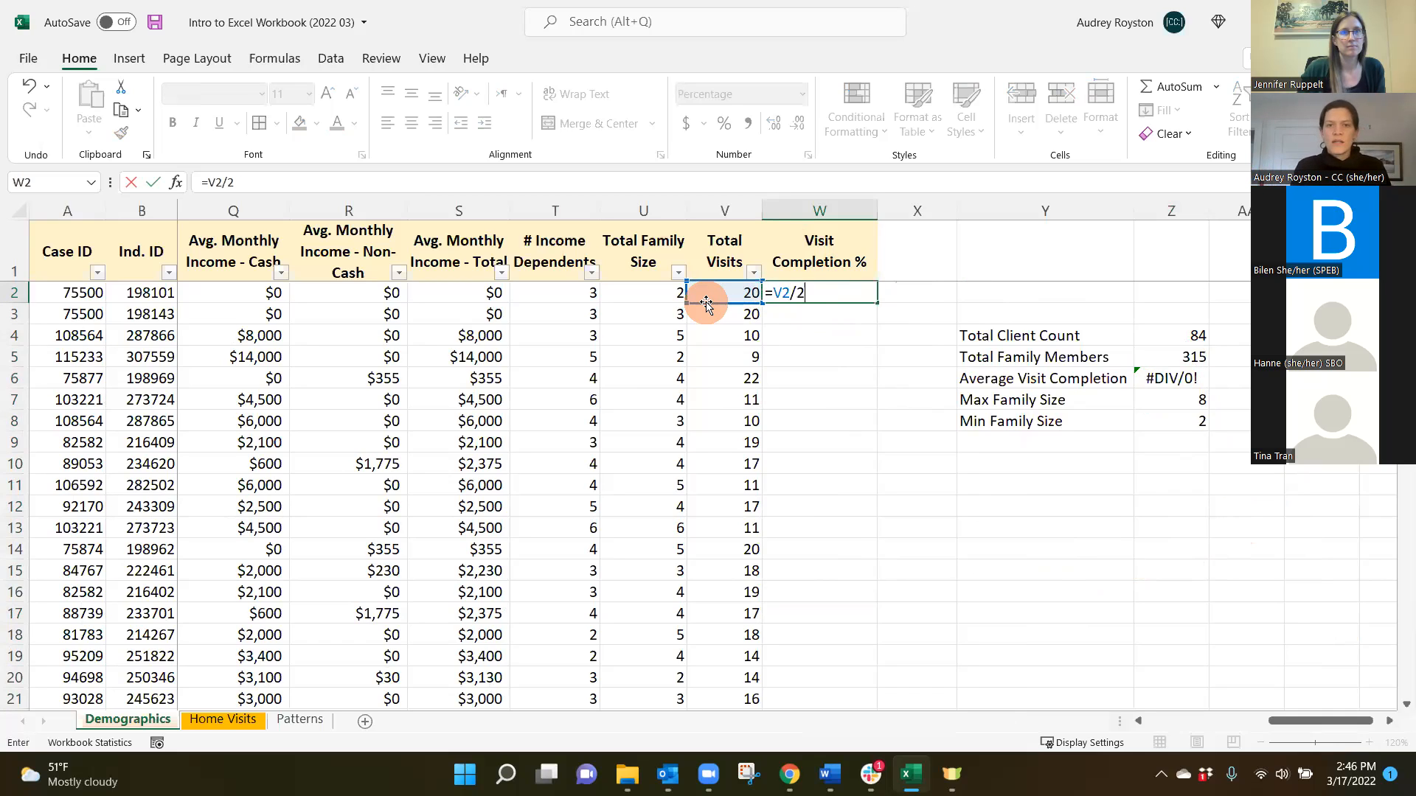
key("Return")
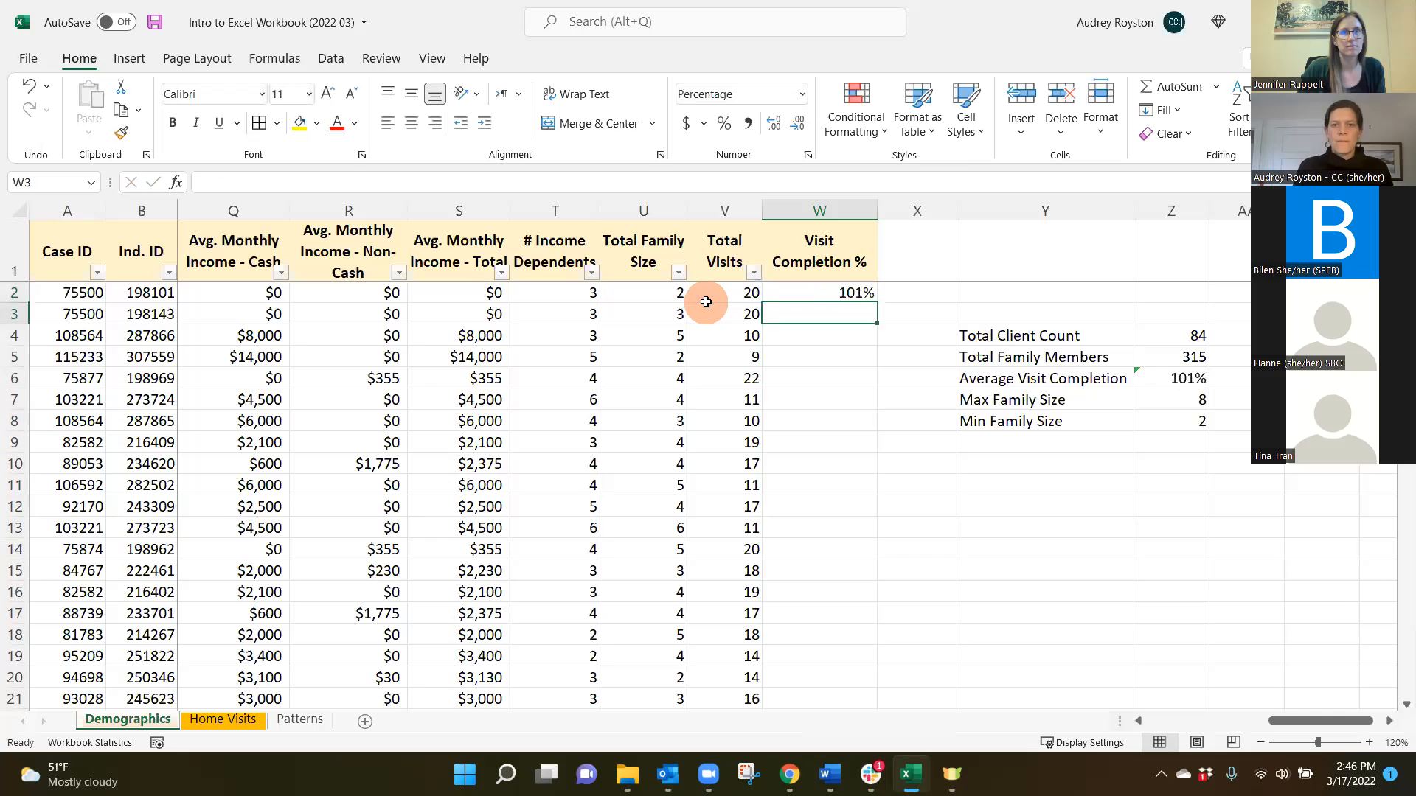
left_click(733, 292)
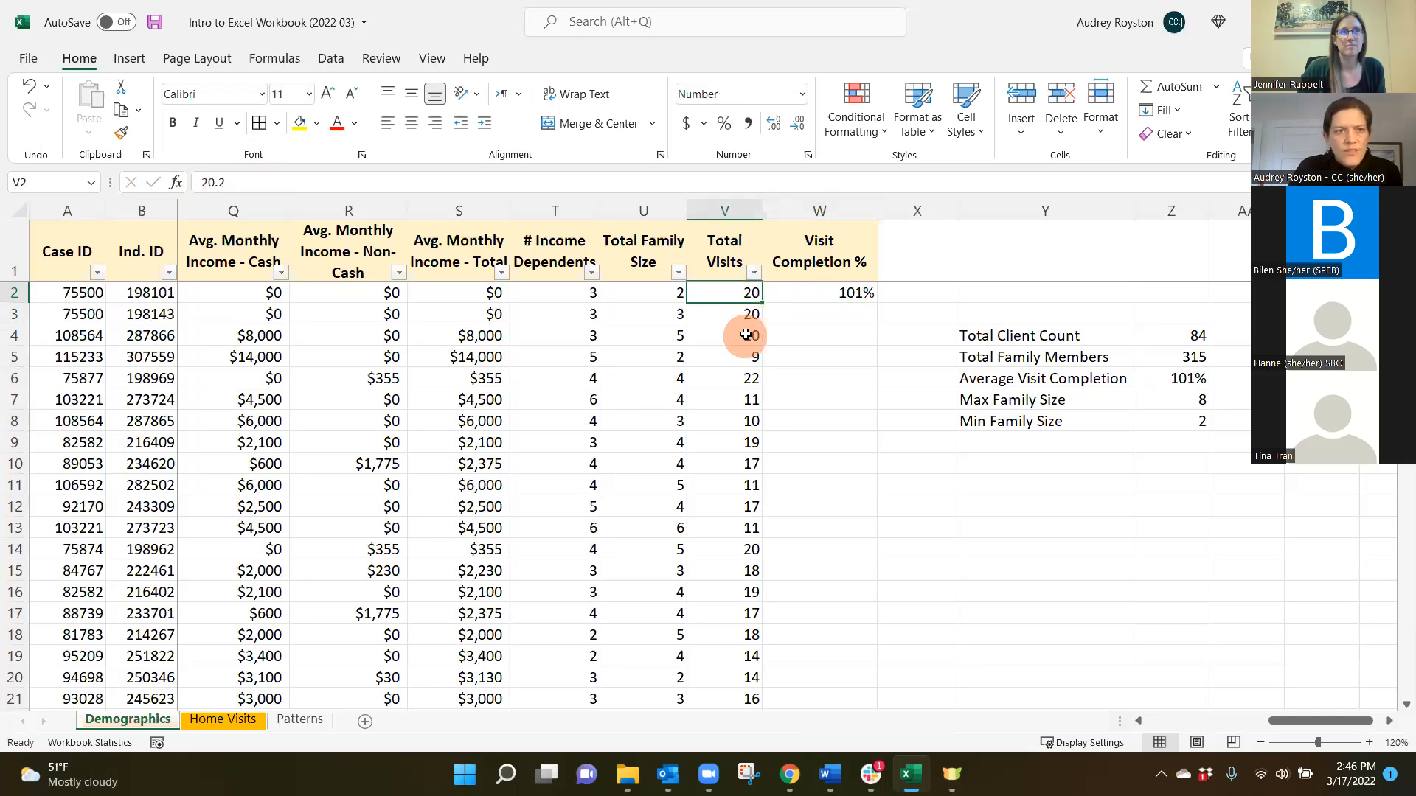
Step: Fill the W2 formula down the Visit Completion % column to row 85 and check the copied formulas in W6 and W12
left_click(840, 292)
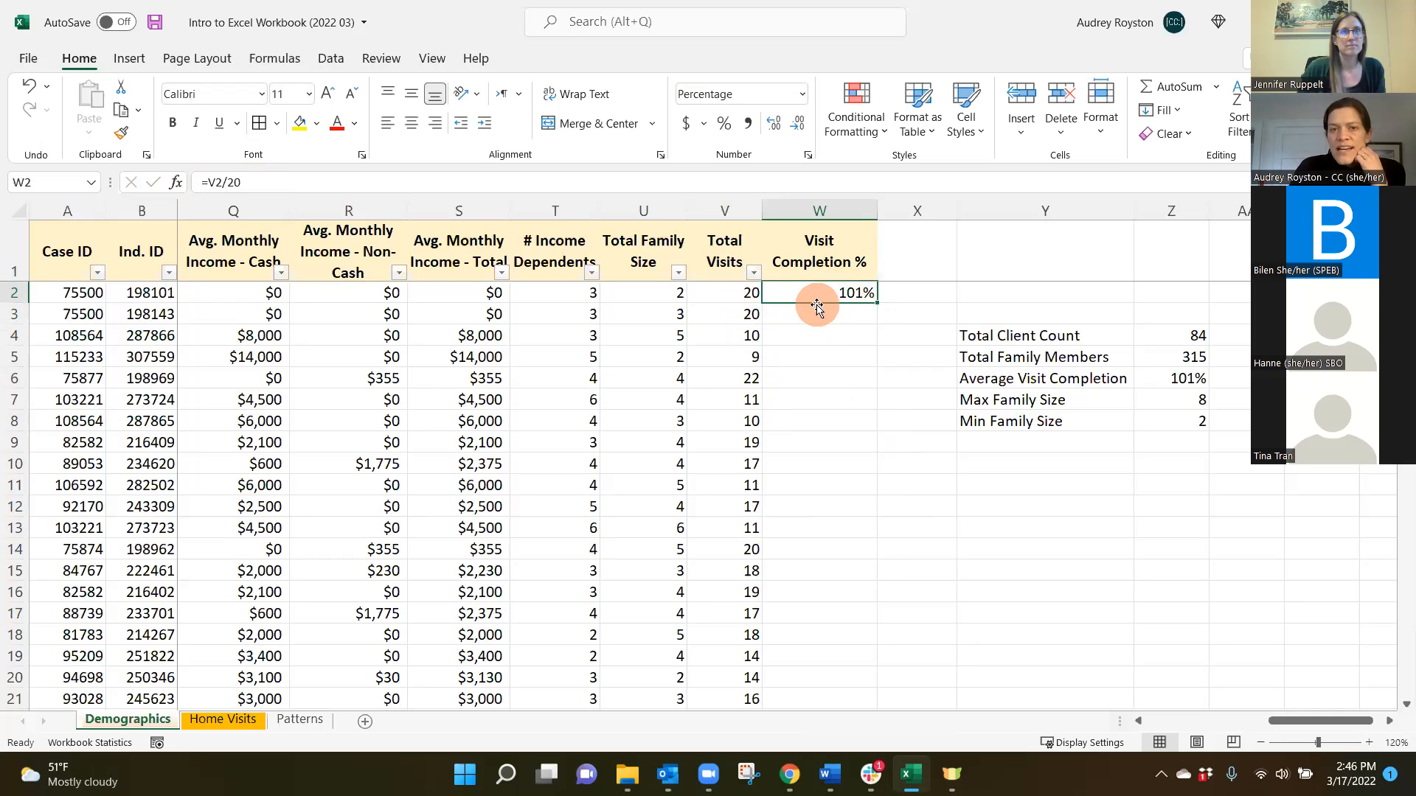
double_click(876, 301)
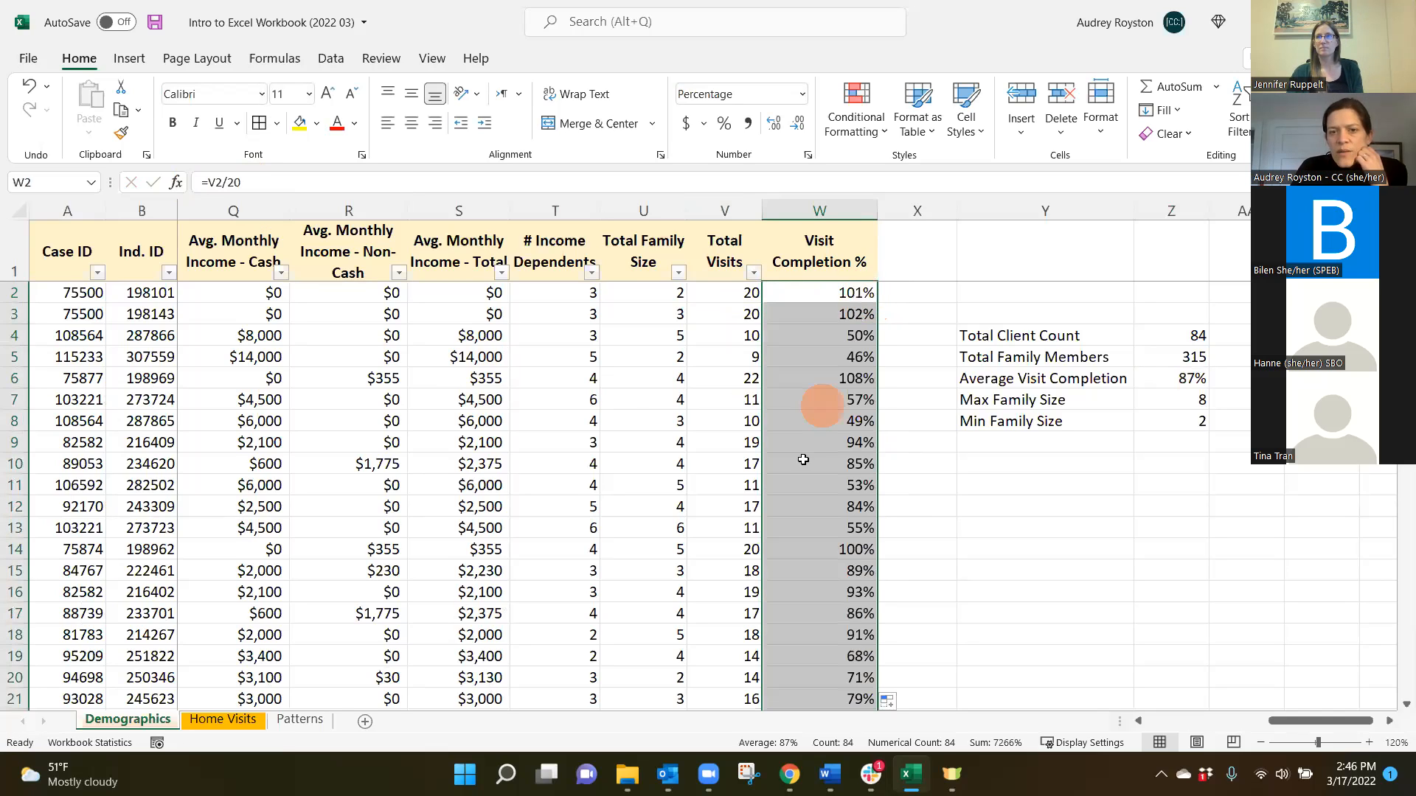
scroll(816, 393, "down", 1)
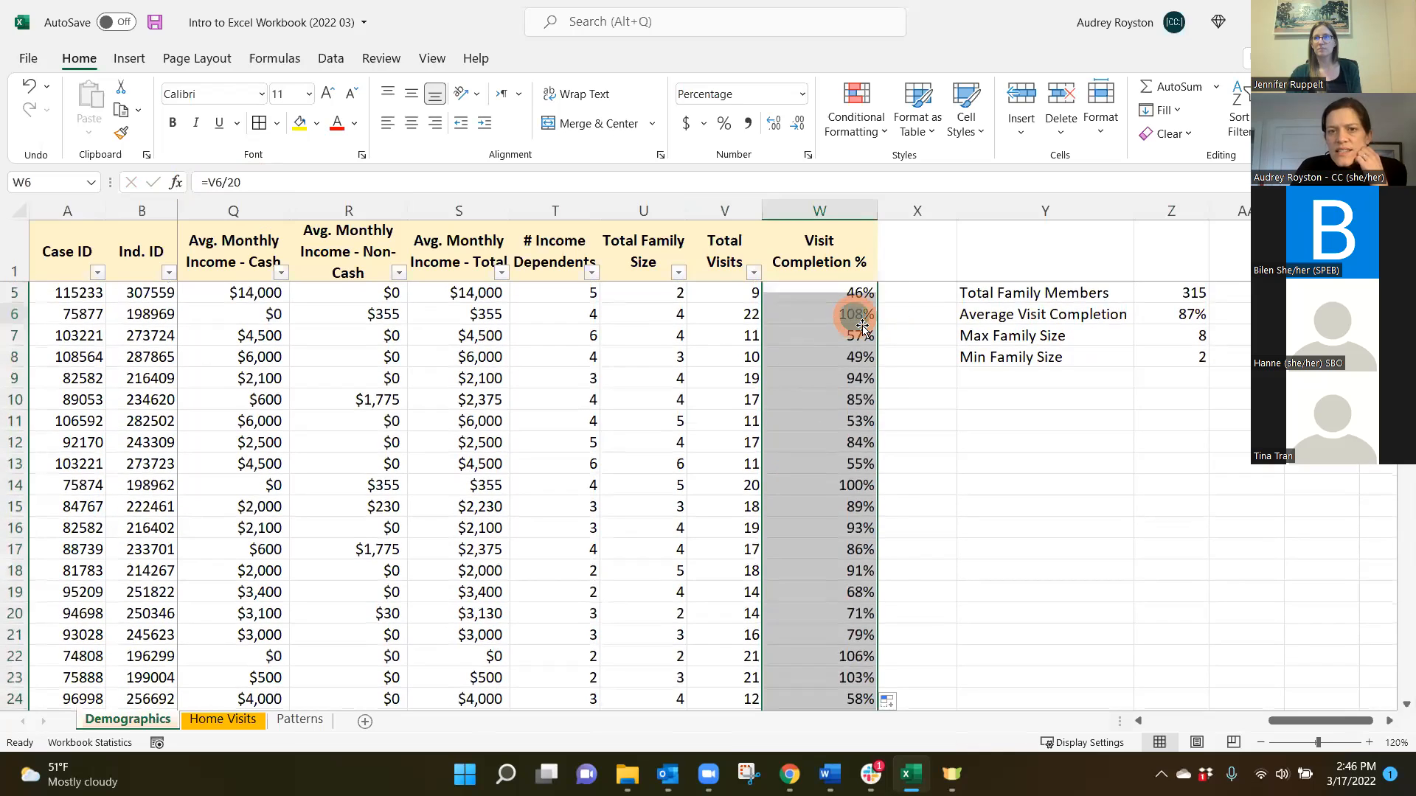
left_click(859, 325)
scroll(815, 411, "up", 1)
left_click(820, 379)
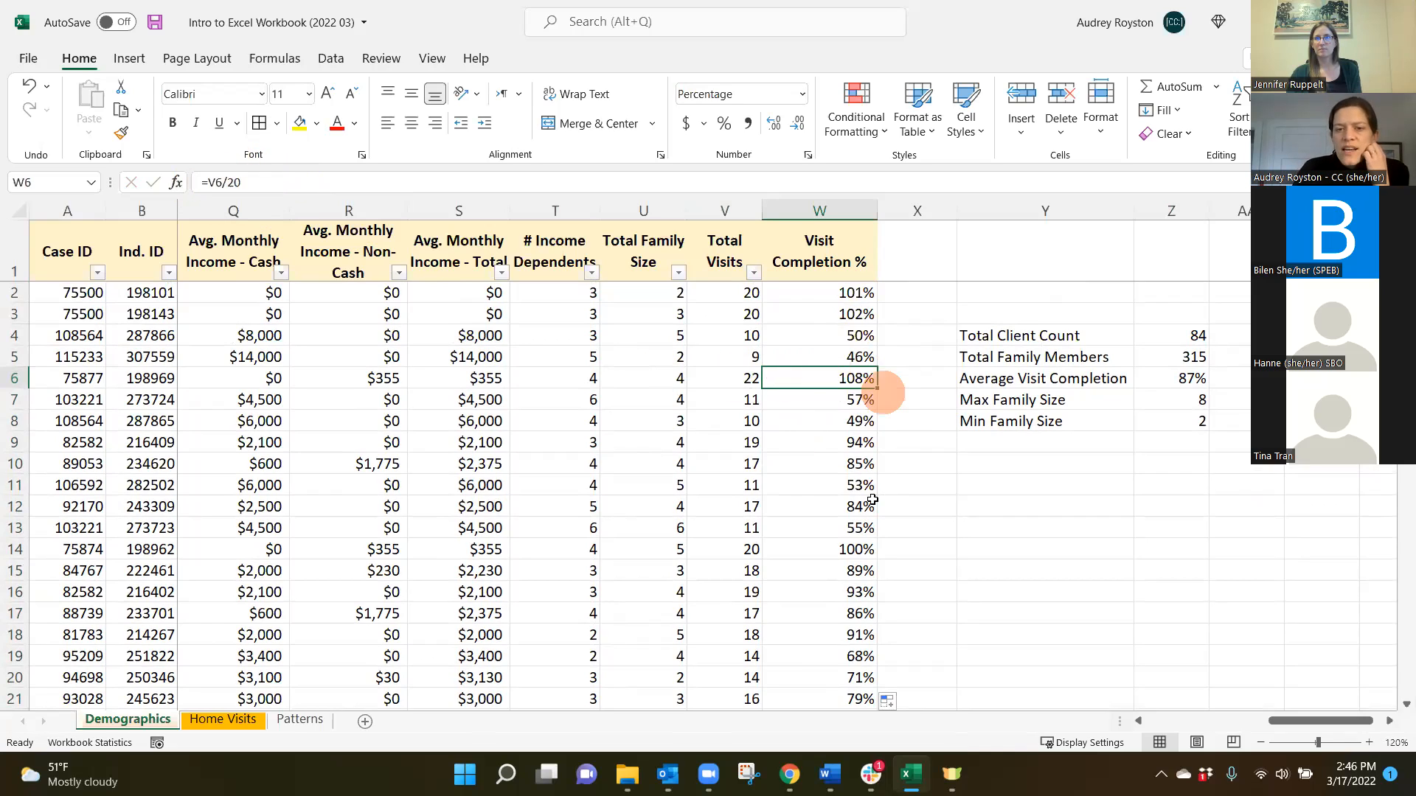
left_click(858, 506)
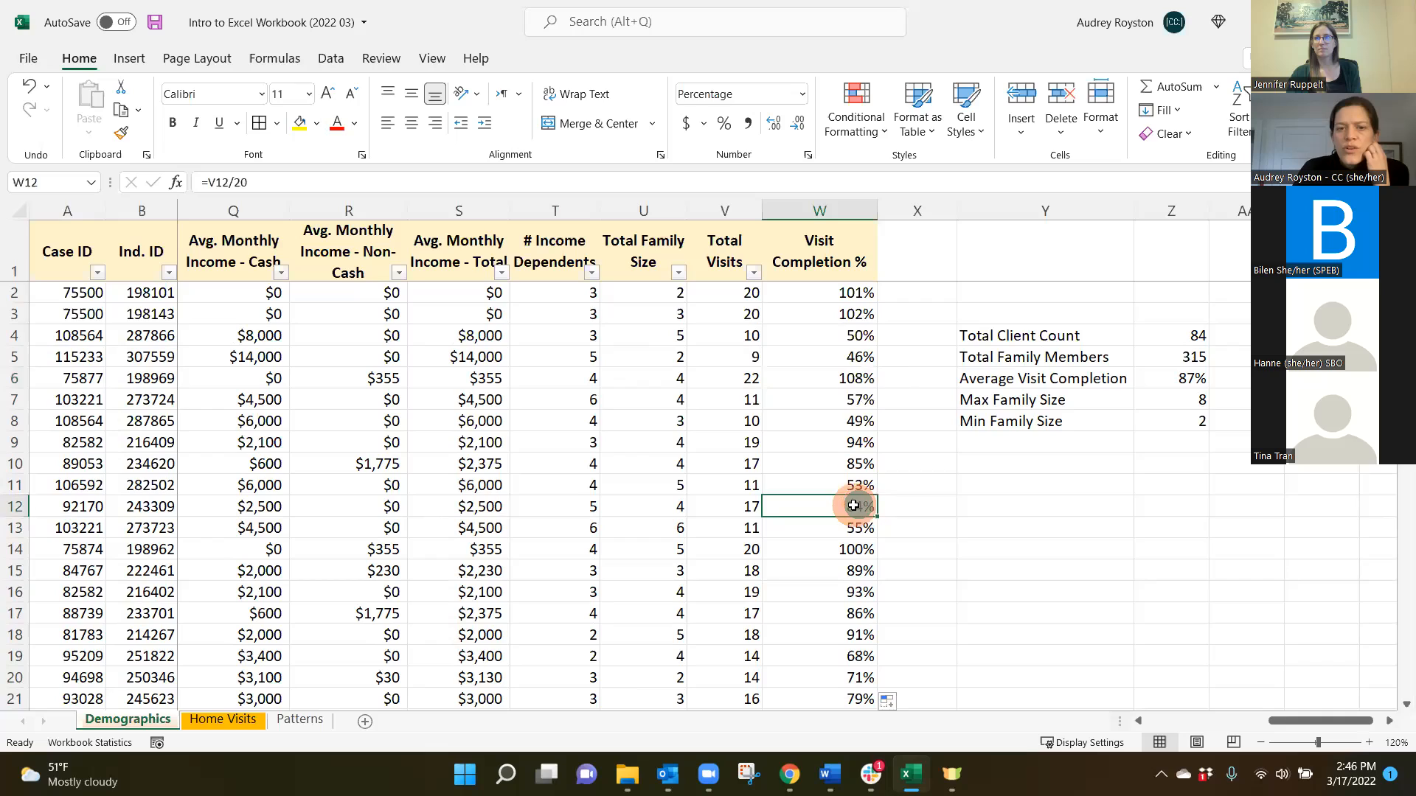